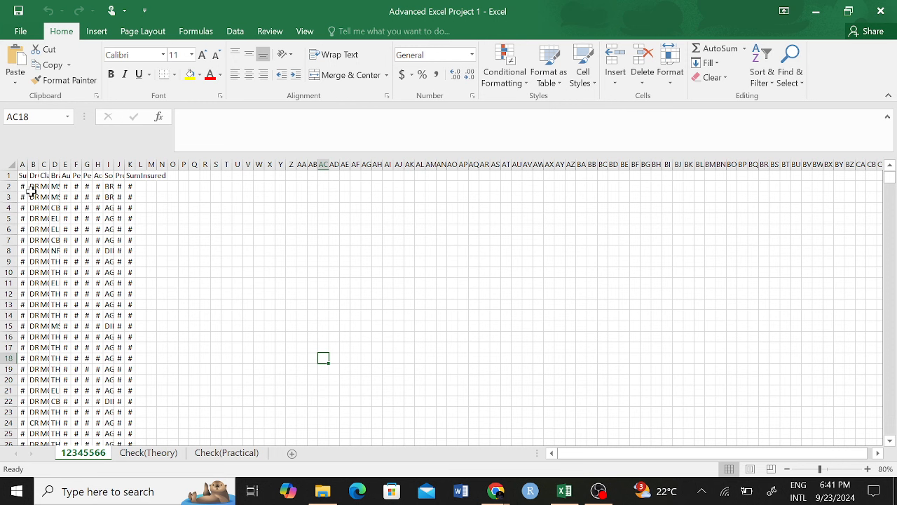
Step: AutoFit columns A–K on sheet 12345566 so every policy value shows instead of hash marks
{"action": "left_click", "coordinate": [23, 186]}
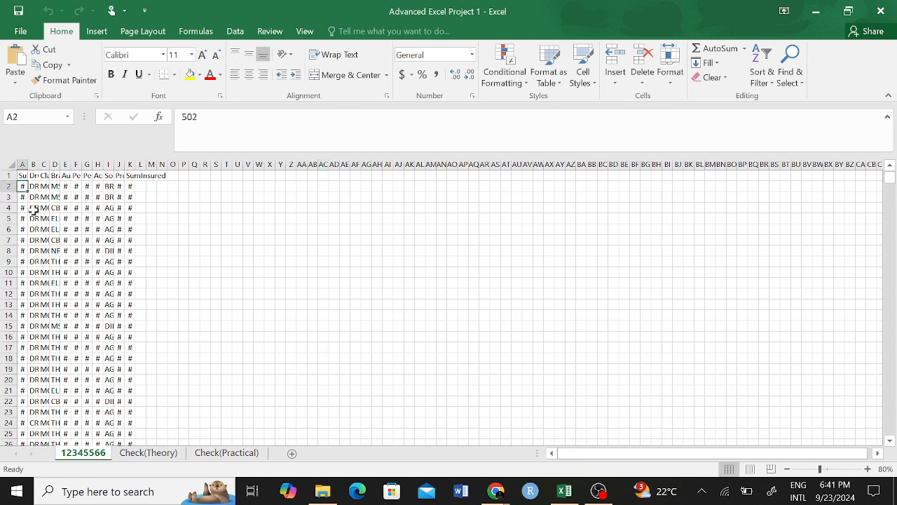
{"action": "left_click", "coordinate": [10, 164]}
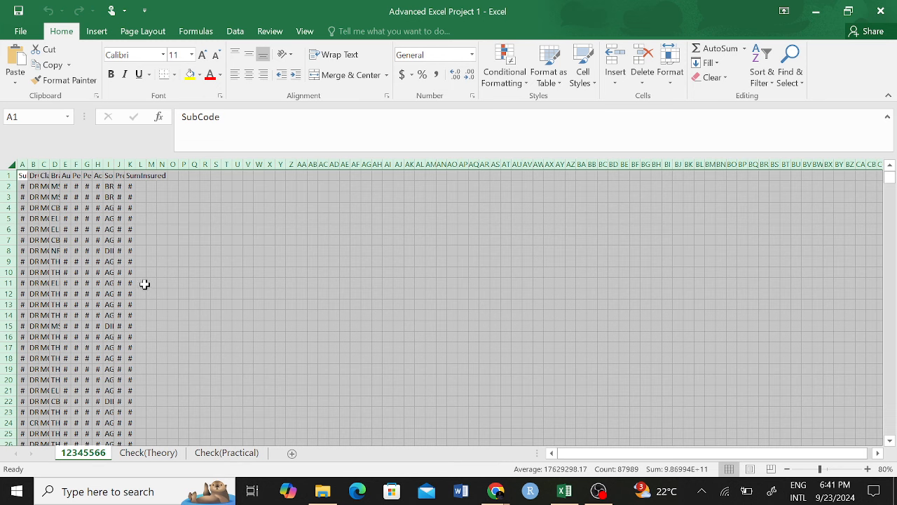
{"action": "left_click", "coordinate": [323, 379]}
{"action": "left_click", "coordinate": [11, 165]}
{"action": "double_click", "coordinate": [28, 164]}
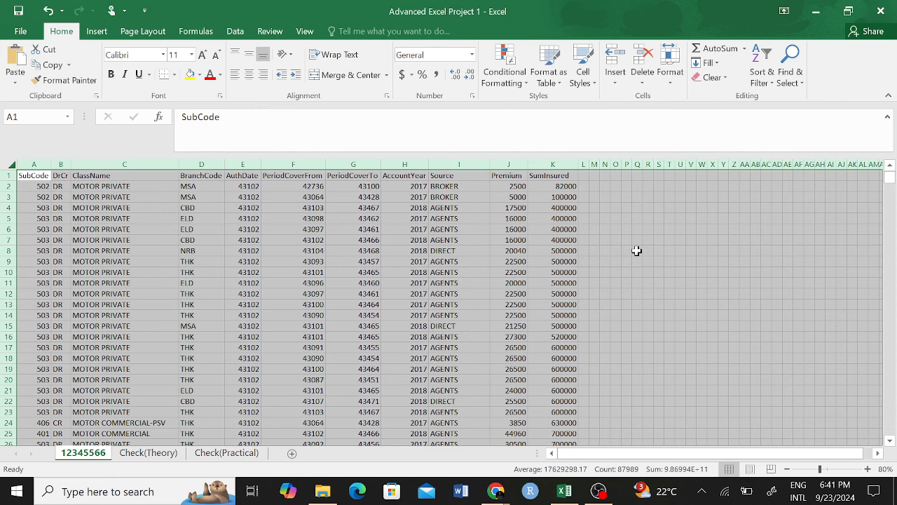
{"action": "key", "text": "ctrl+z"}
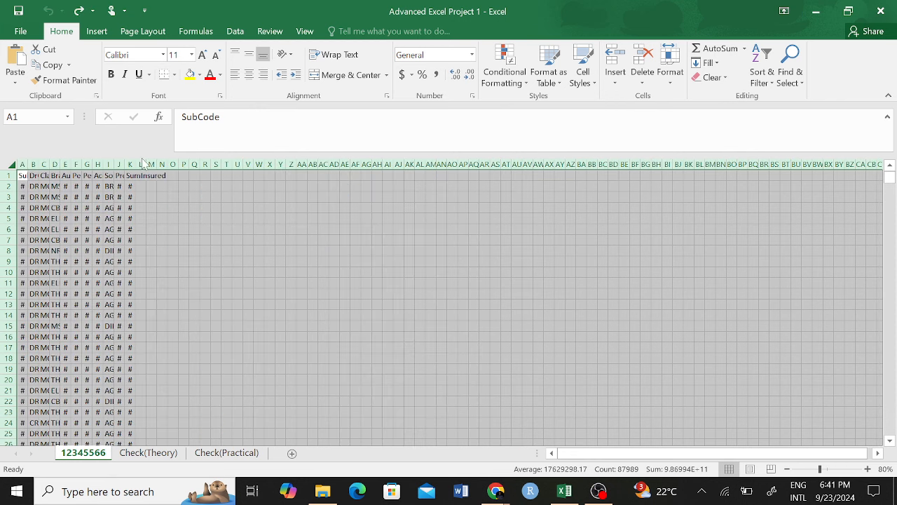
{"action": "left_click", "coordinate": [85, 208]}
{"action": "left_click", "coordinate": [168, 261]}
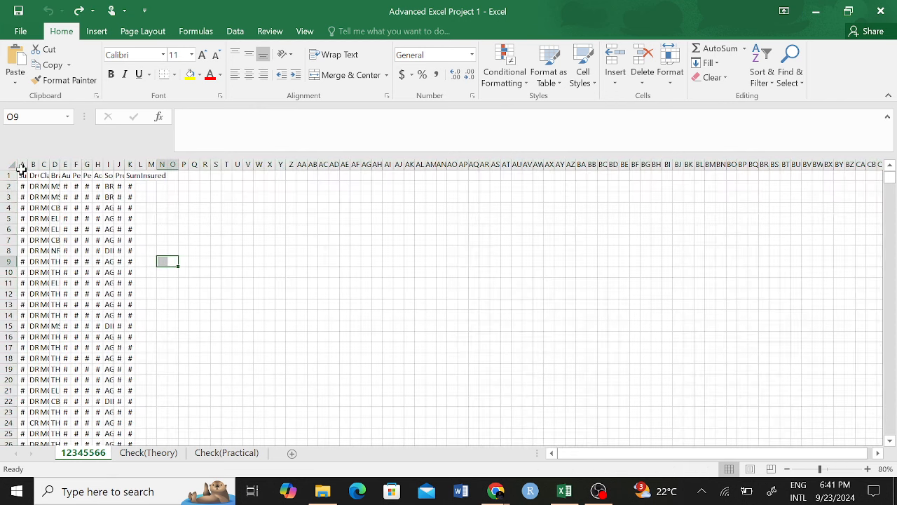
{"action": "left_click", "coordinate": [12, 165]}
{"action": "double_click", "coordinate": [28, 164]}
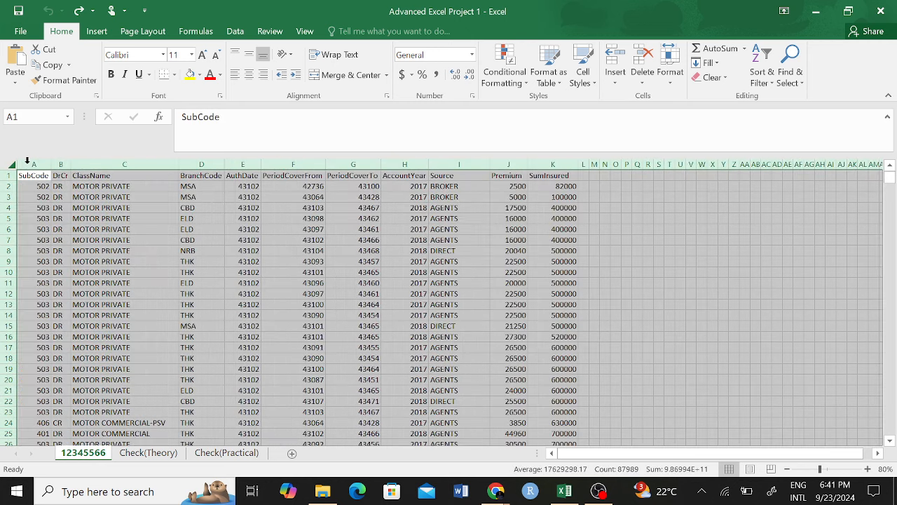
Step: Look over the Check(Theory) sheet
{"action": "left_click", "coordinate": [648, 249]}
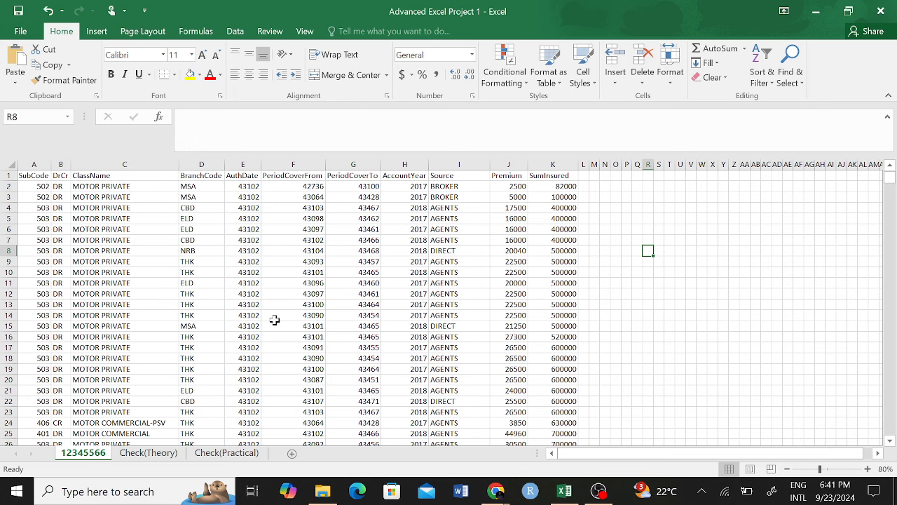
{"action": "left_click", "coordinate": [161, 454]}
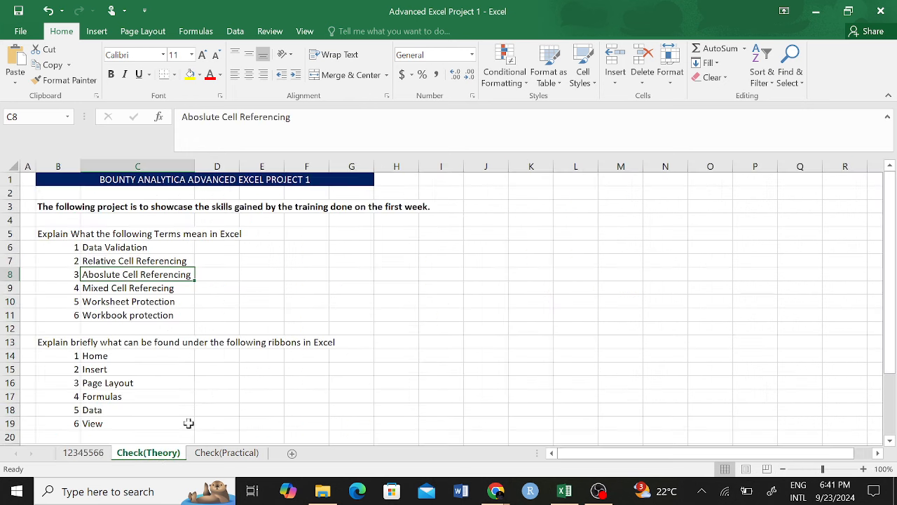
{"action": "scroll", "coordinate": [205, 355], "scroll_direction": "down", "scroll_amount": 5}
{"action": "scroll", "coordinate": [204, 356], "scroll_direction": "up", "scroll_amount": 5}
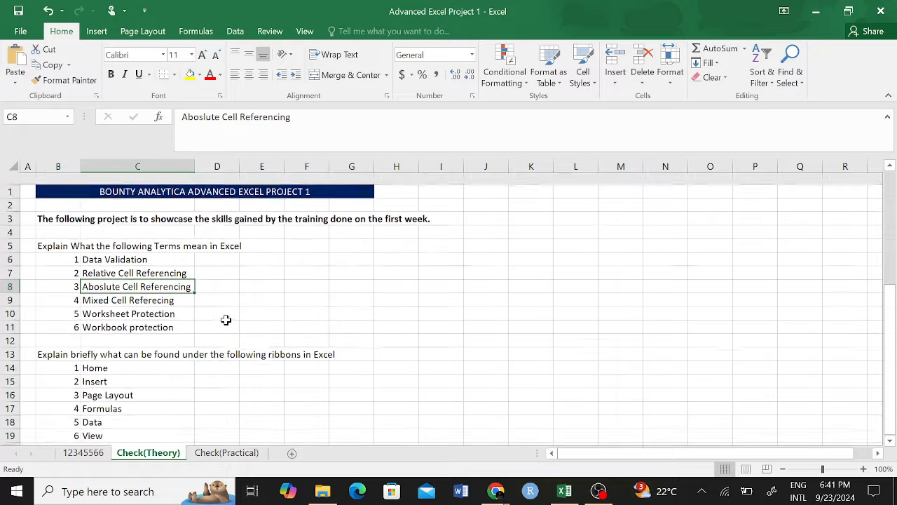
{"action": "scroll", "coordinate": [183, 304], "scroll_direction": "down", "scroll_amount": 5}
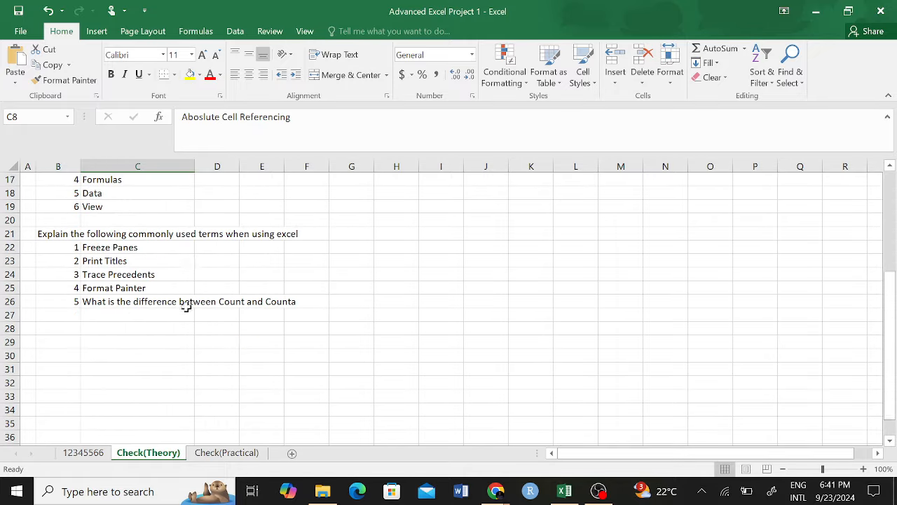
{"action": "scroll", "coordinate": [184, 304], "scroll_direction": "up", "scroll_amount": 5}
{"action": "left_click_drag", "start_coordinate": [218, 219], "coordinate": [181, 484]}
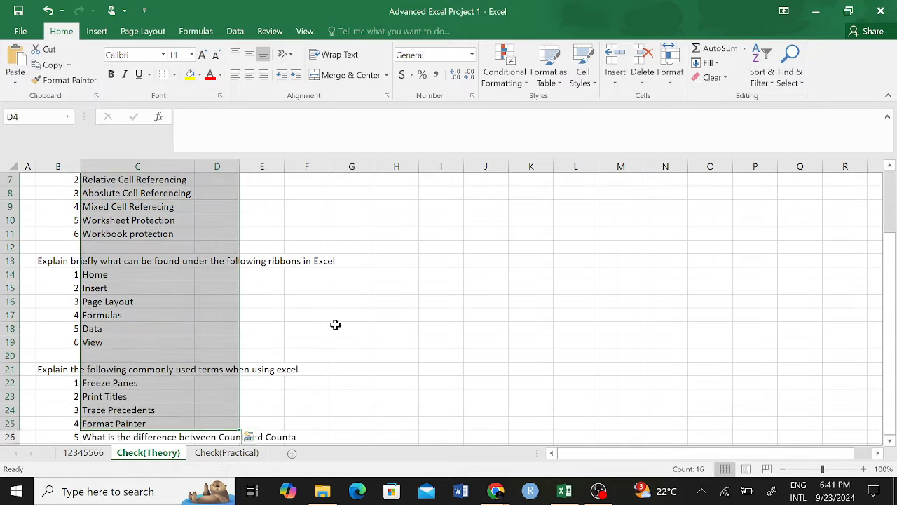
{"action": "left_click", "coordinate": [343, 316]}
Step: Show the Check(Practical) sheet from row 1 and read the Practice 1 rename task
{"action": "left_click", "coordinate": [228, 453]}
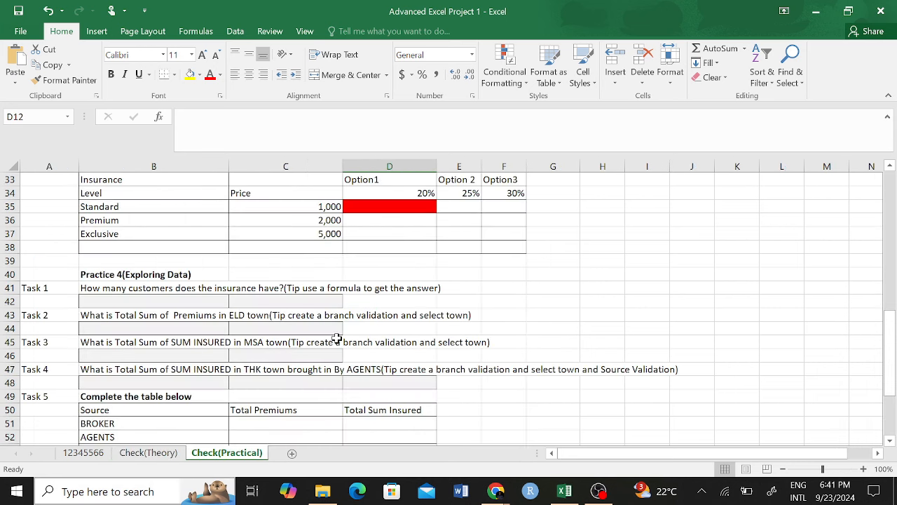
{"action": "scroll", "coordinate": [358, 330], "scroll_direction": "up", "scroll_amount": 11}
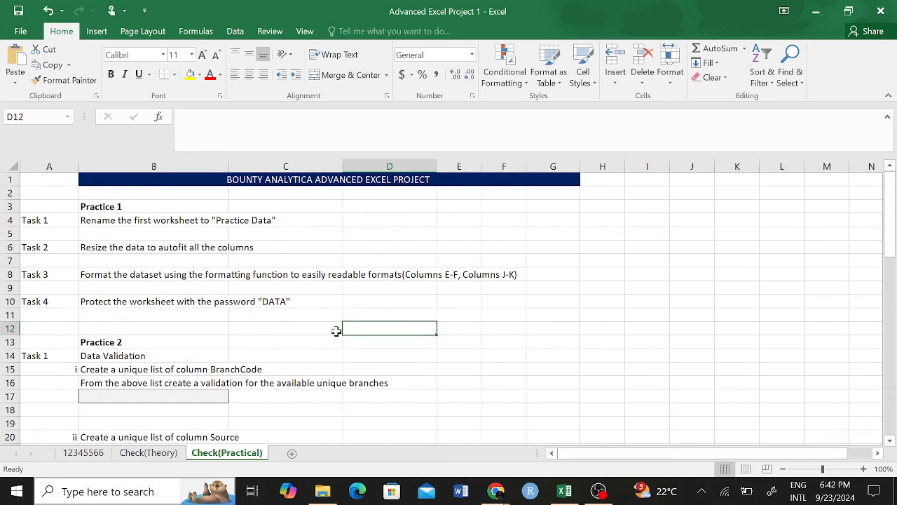
{"action": "left_click", "coordinate": [231, 220]}
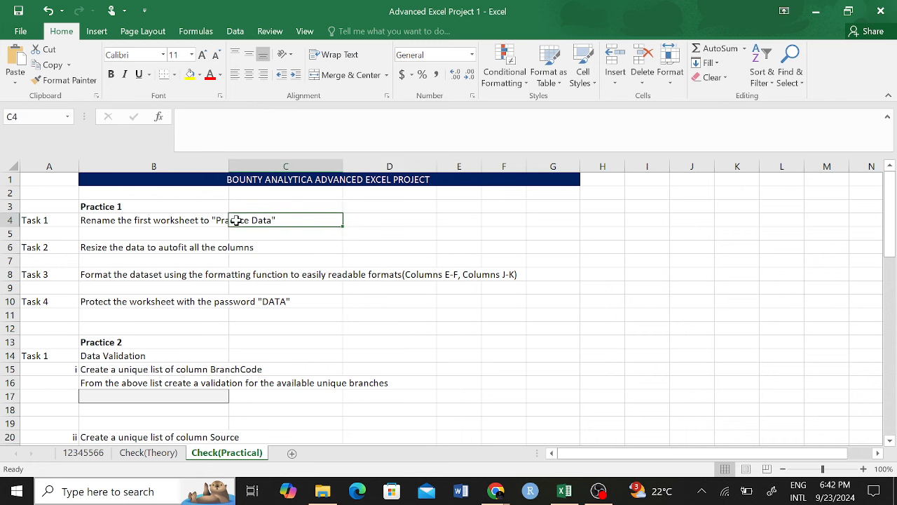
Step: Rename the 12345566 sheet to 'Practice Data'
{"action": "left_click", "coordinate": [89, 455]}
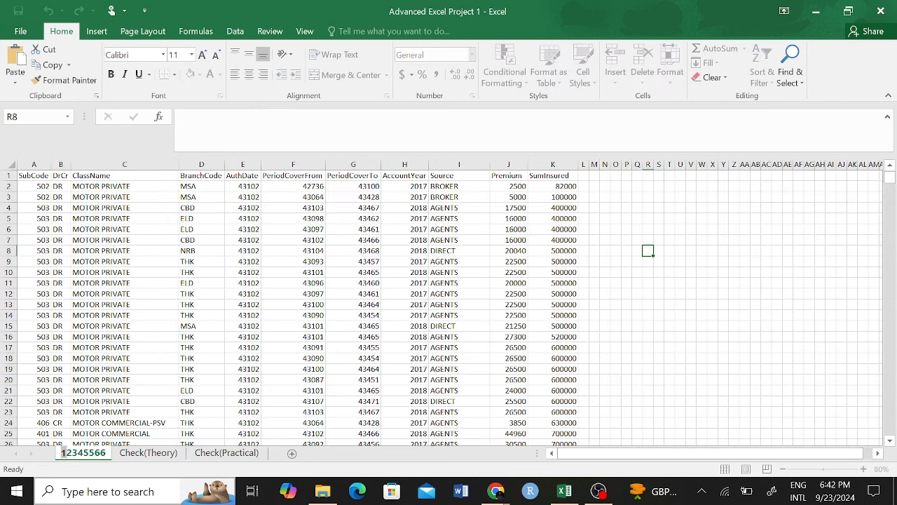
{"action": "type", "text": "Practice Data"}
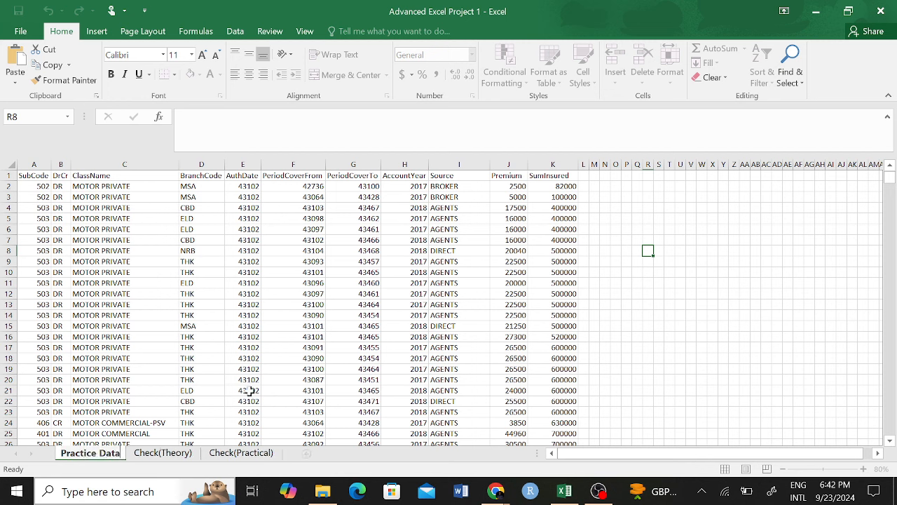
{"action": "left_click", "coordinate": [298, 337]}
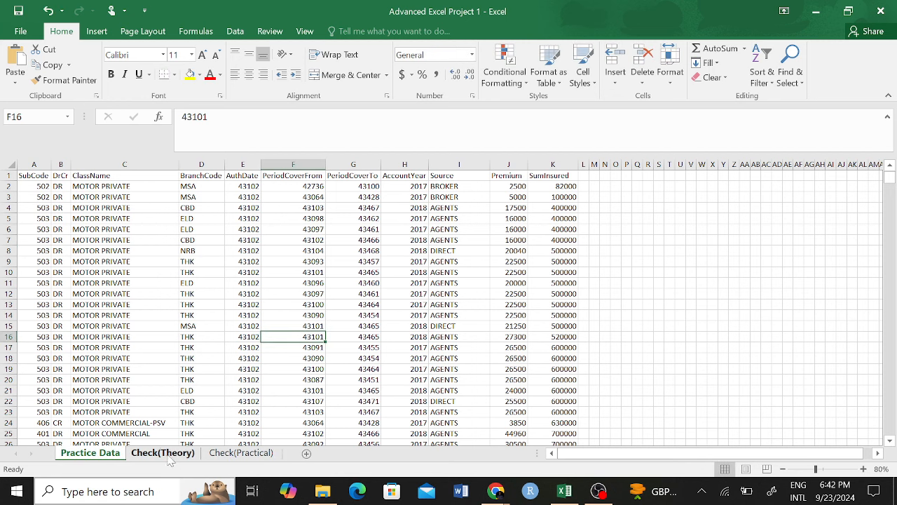
Step: Read the autofit and column-formatting tasks on Check(Practical), then return to Practice Data
{"action": "left_click", "coordinate": [241, 452]}
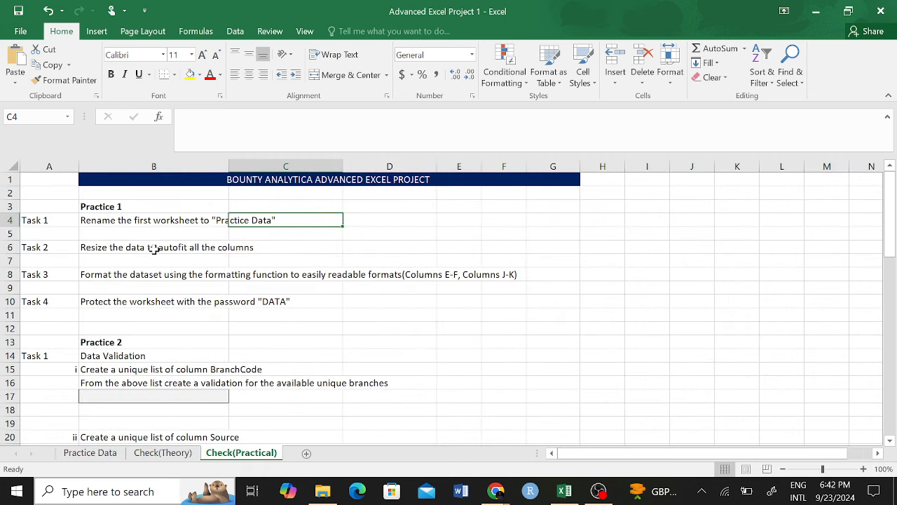
{"action": "left_click", "coordinate": [154, 248]}
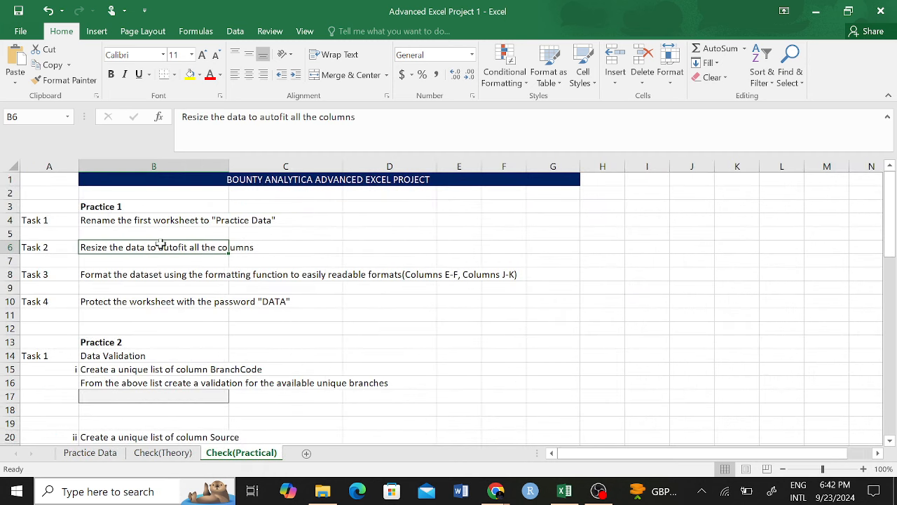
{"action": "left_click", "coordinate": [93, 275]}
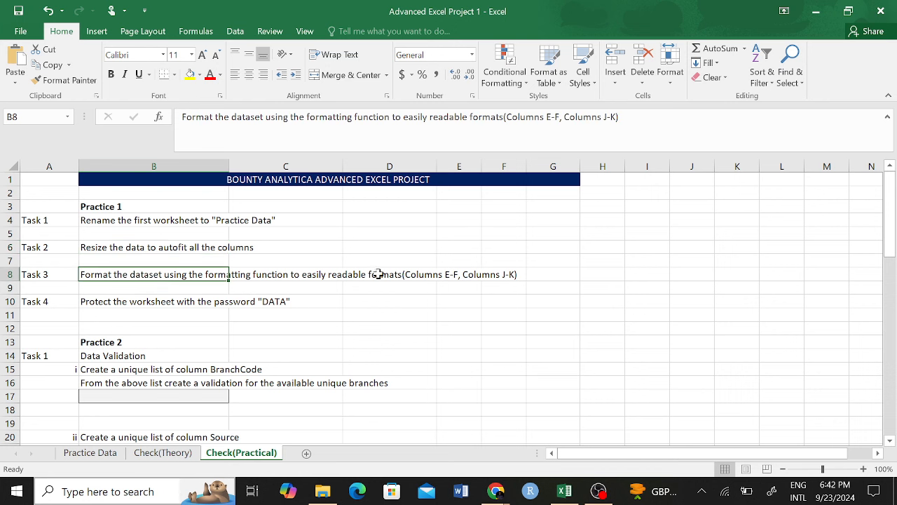
{"action": "left_click", "coordinate": [456, 277]}
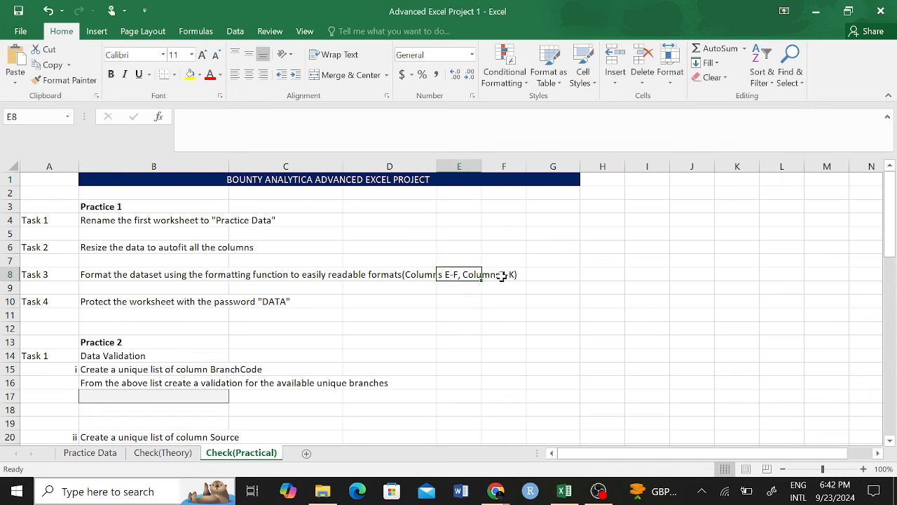
{"action": "left_click", "coordinate": [517, 273]}
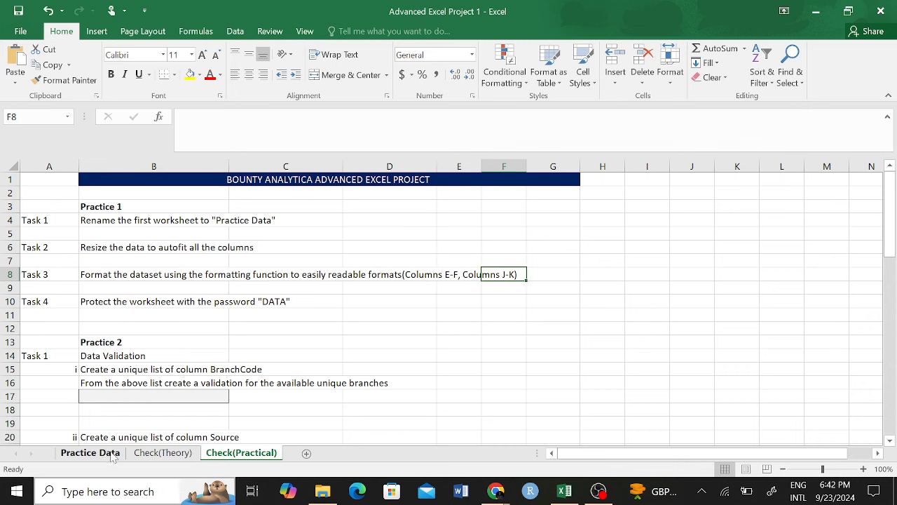
{"action": "left_click", "coordinate": [89, 453]}
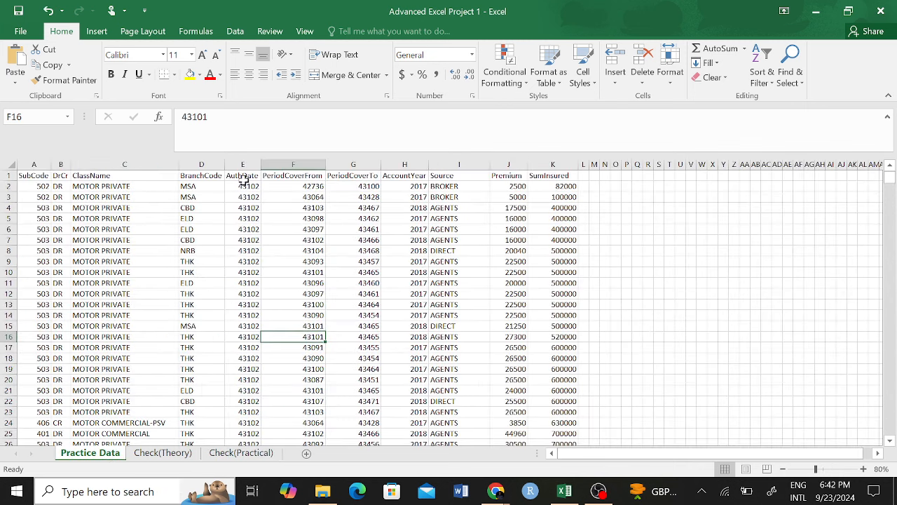
{"action": "left_click", "coordinate": [293, 164]}
{"action": "left_click", "coordinate": [354, 164]}
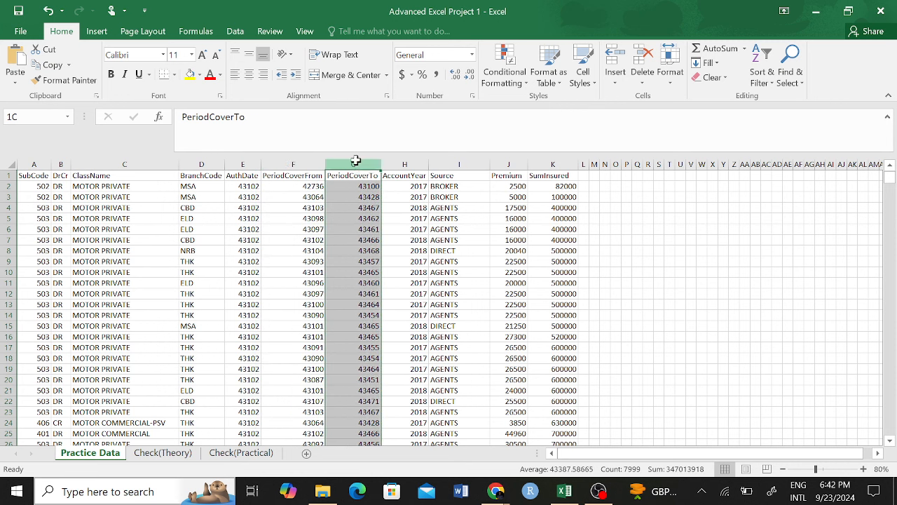
{"action": "left_click", "coordinate": [511, 163]}
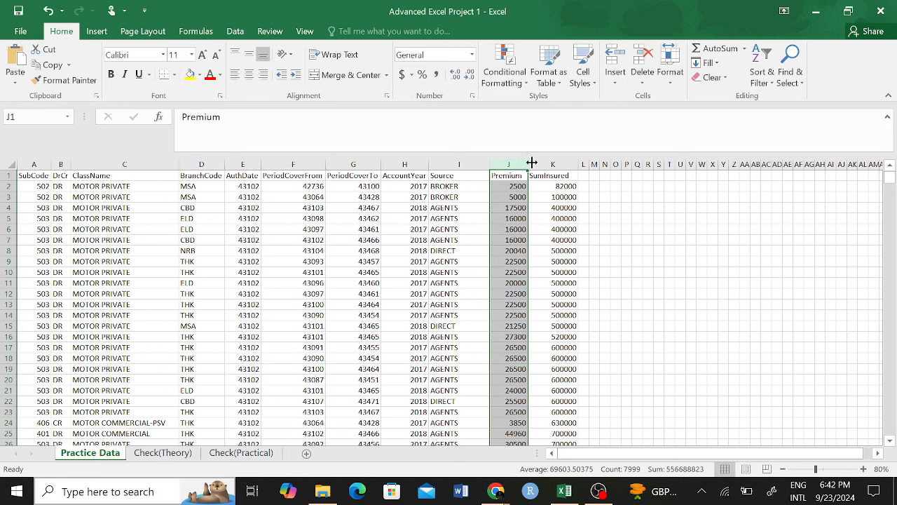
{"action": "left_click", "coordinate": [544, 161]}
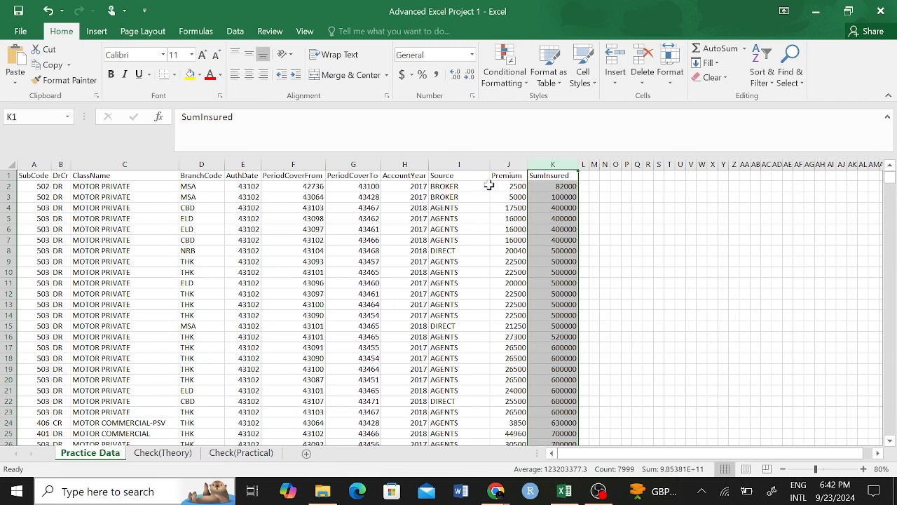
{"action": "left_click_drag", "start_coordinate": [241, 165], "coordinate": [343, 165]}
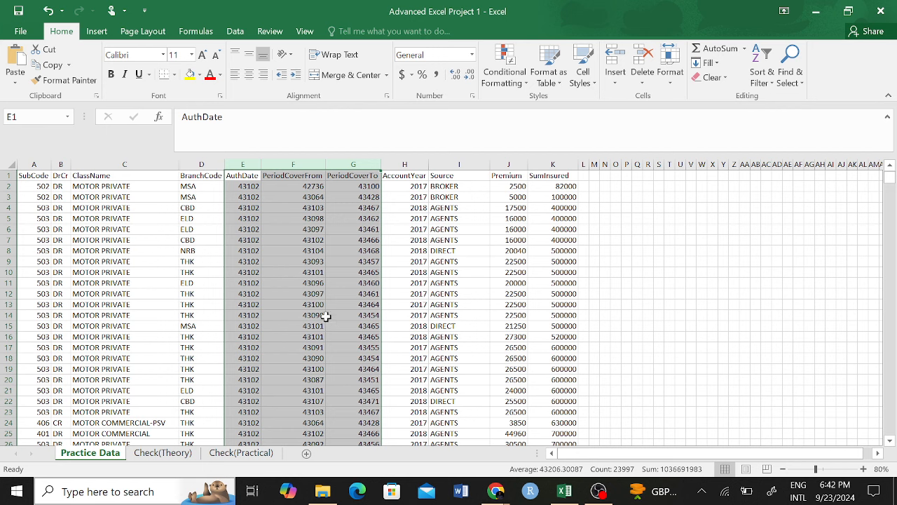
{"action": "left_click", "coordinate": [298, 291]}
{"action": "left_click_drag", "start_coordinate": [241, 165], "coordinate": [347, 168]}
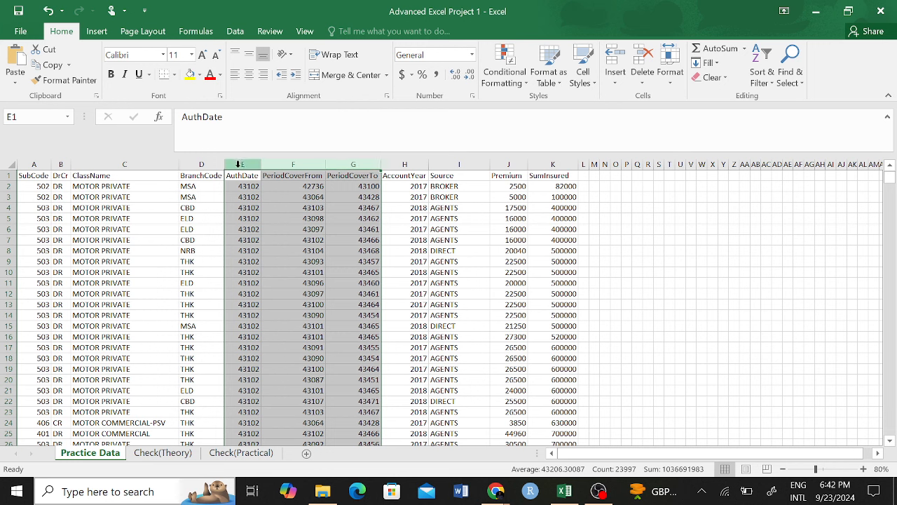
{"action": "left_click_drag", "start_coordinate": [237, 164], "coordinate": [343, 163]}
{"action": "left_click", "coordinate": [283, 307]}
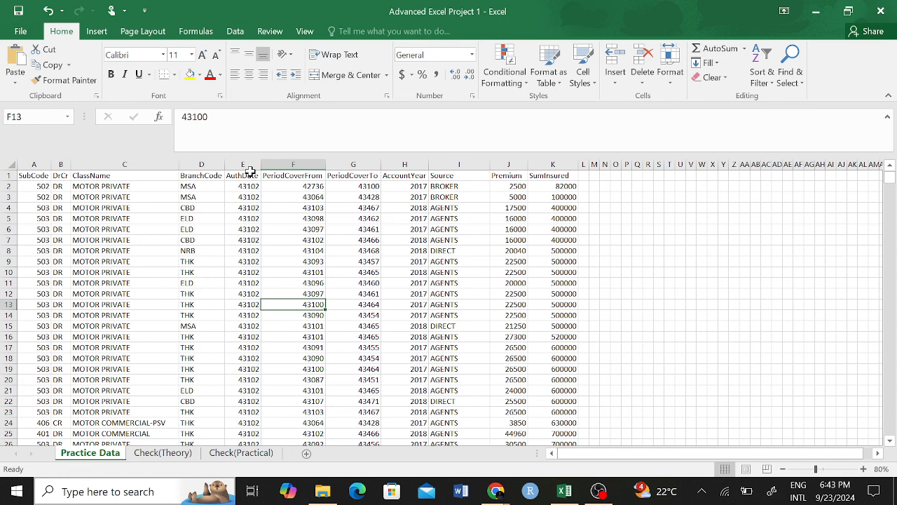
{"action": "left_click", "coordinate": [238, 208]}
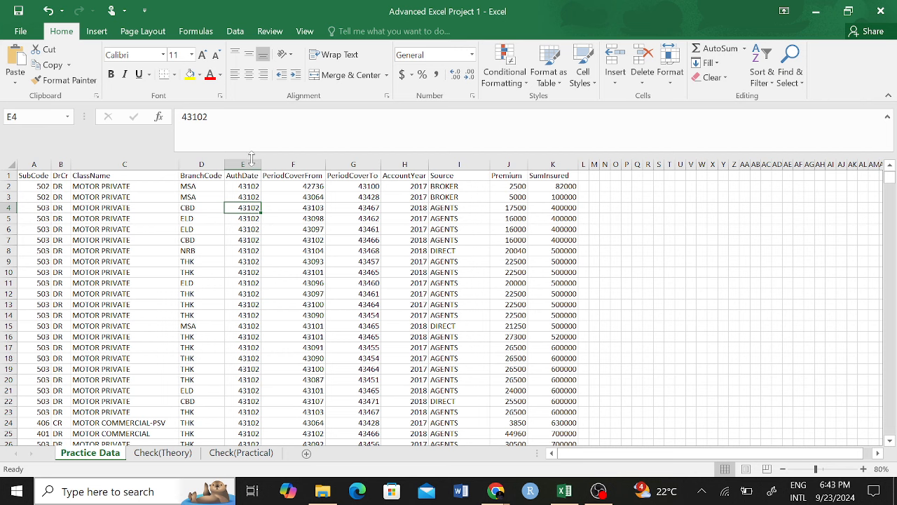
{"action": "left_click_drag", "start_coordinate": [243, 164], "coordinate": [354, 166]}
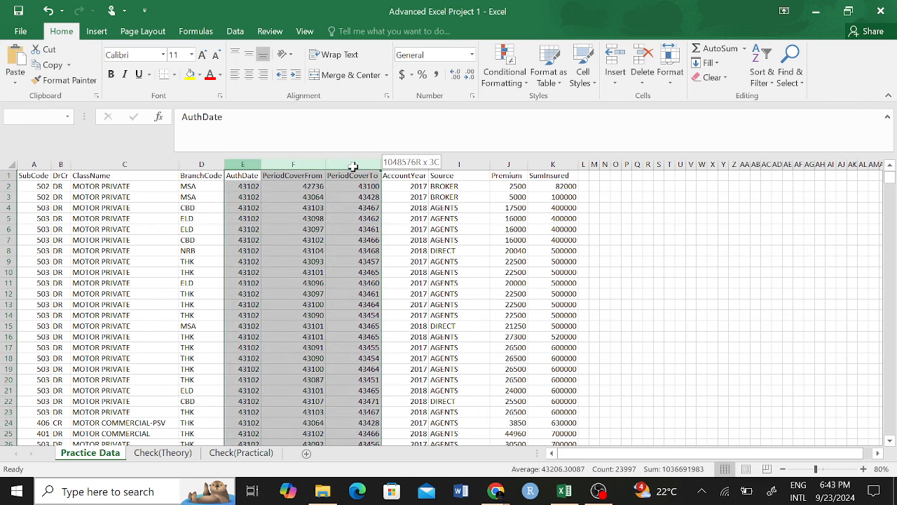
{"action": "left_click", "coordinate": [237, 176]}
{"action": "left_click", "coordinate": [294, 207]}
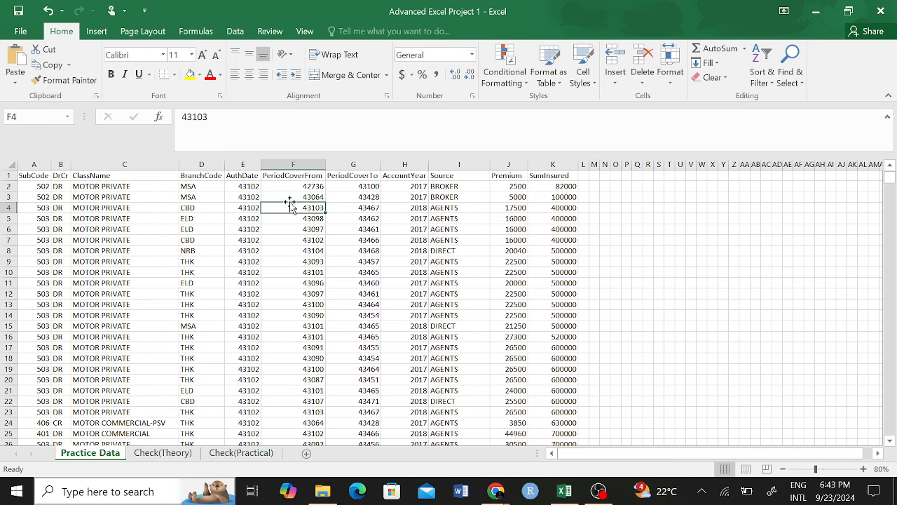
{"action": "left_click", "coordinate": [248, 178]}
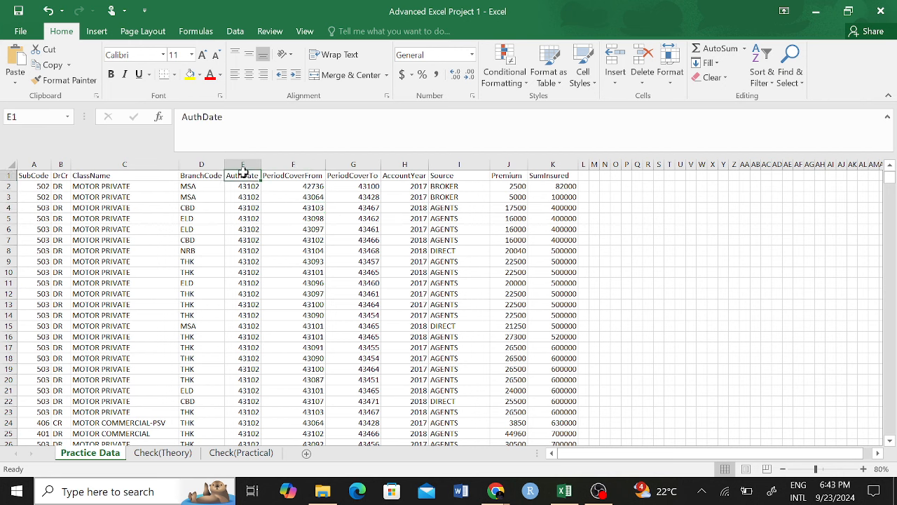
{"action": "left_click", "coordinate": [250, 197]}
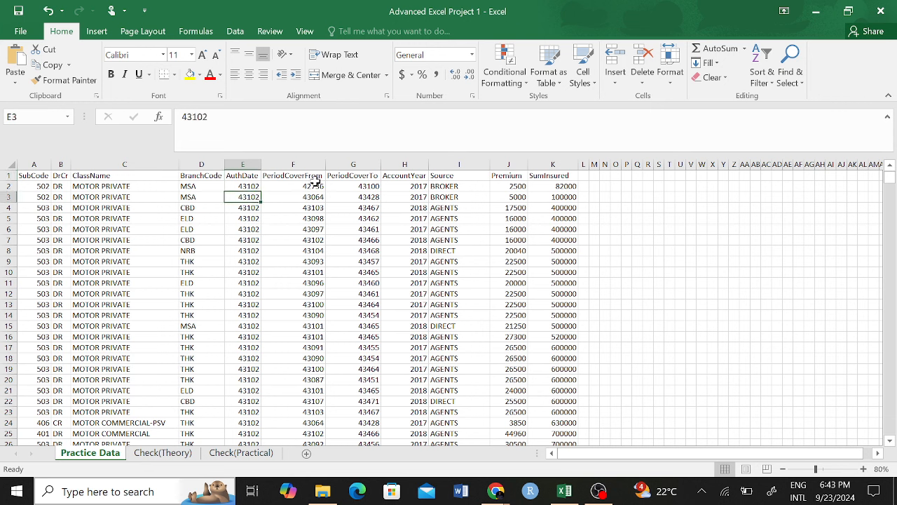
{"action": "left_click", "coordinate": [237, 177]}
{"action": "left_click", "coordinate": [250, 189]}
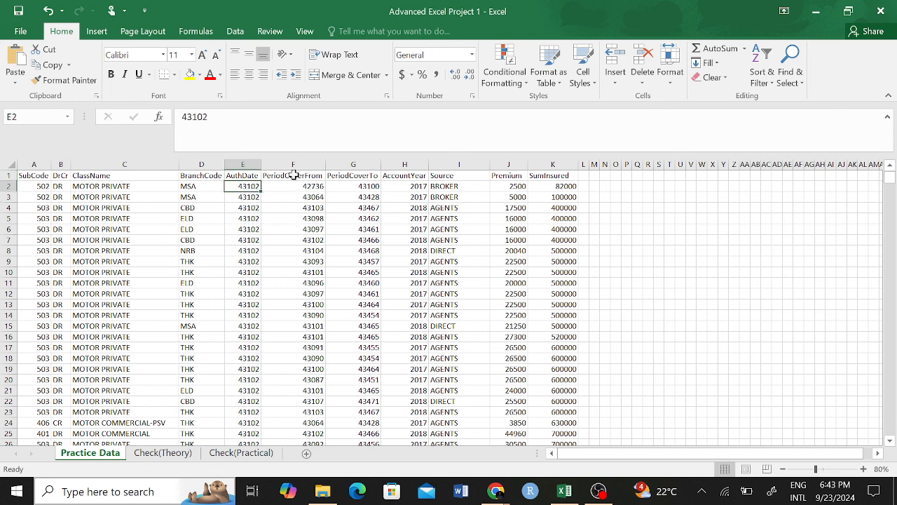
{"action": "left_click", "coordinate": [293, 176]}
{"action": "left_click", "coordinate": [317, 197]}
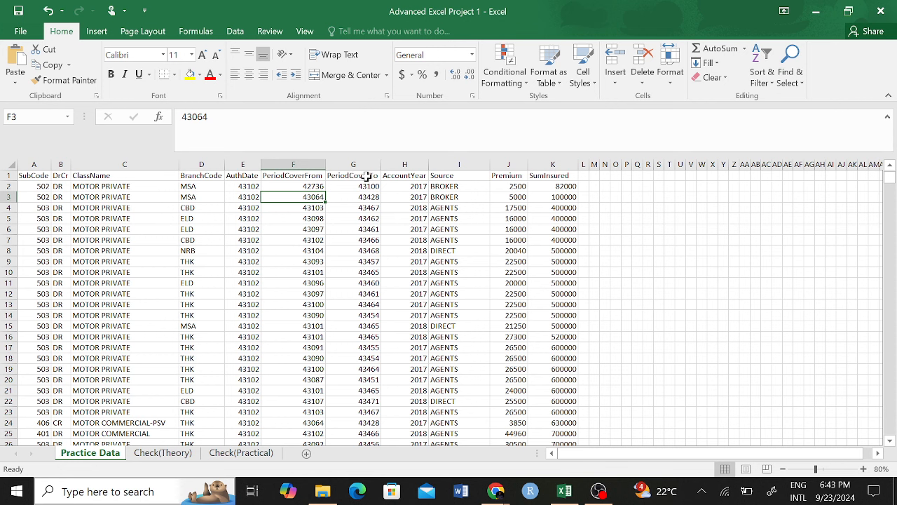
{"action": "left_click", "coordinate": [365, 177]}
{"action": "left_click", "coordinate": [368, 200]}
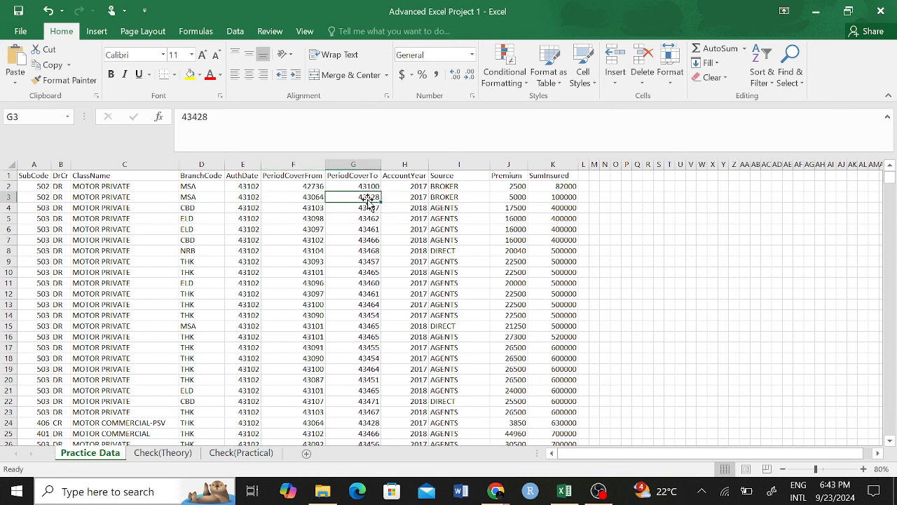
{"action": "left_click", "coordinate": [417, 172]}
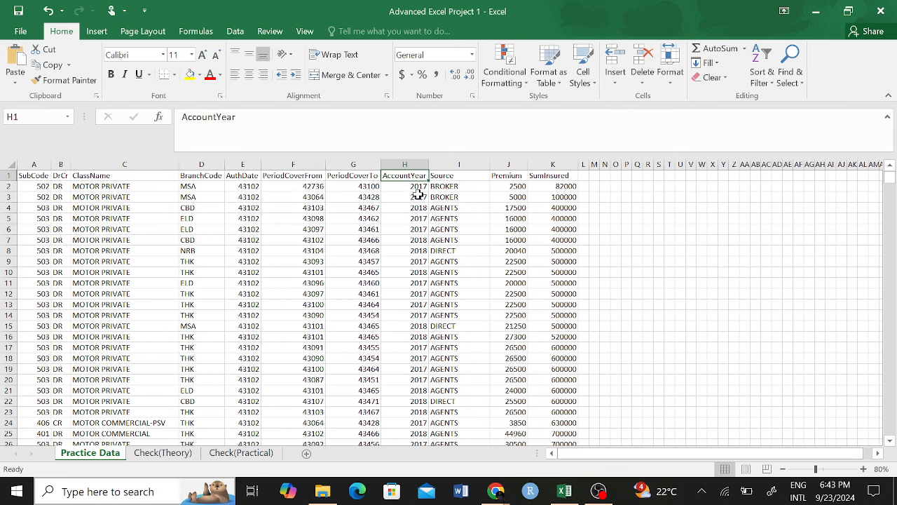
{"action": "left_click", "coordinate": [413, 207]}
{"action": "left_click", "coordinate": [505, 175]}
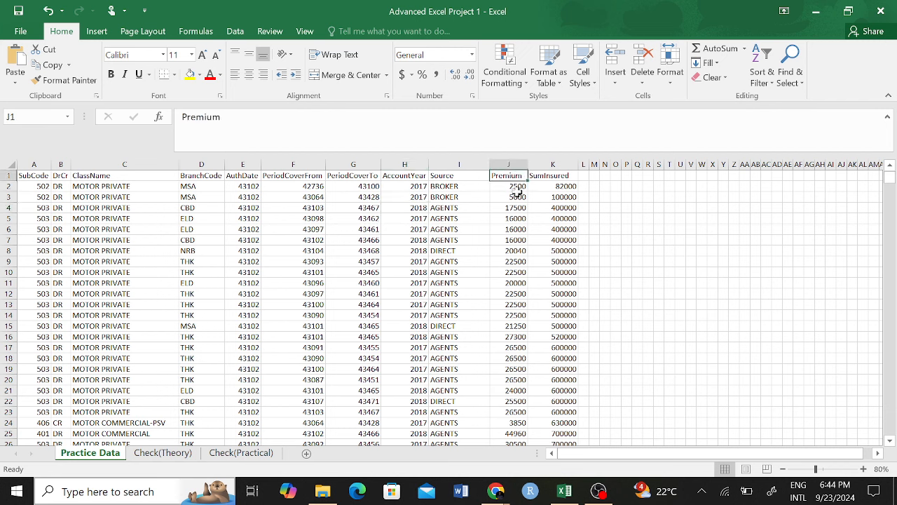
{"action": "left_click", "coordinate": [518, 196]}
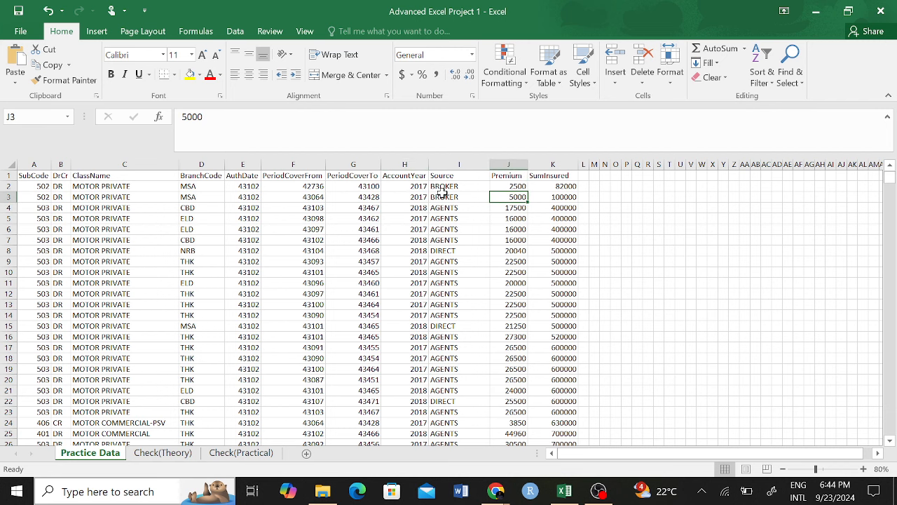
{"action": "left_click_drag", "start_coordinate": [503, 163], "coordinate": [553, 164]}
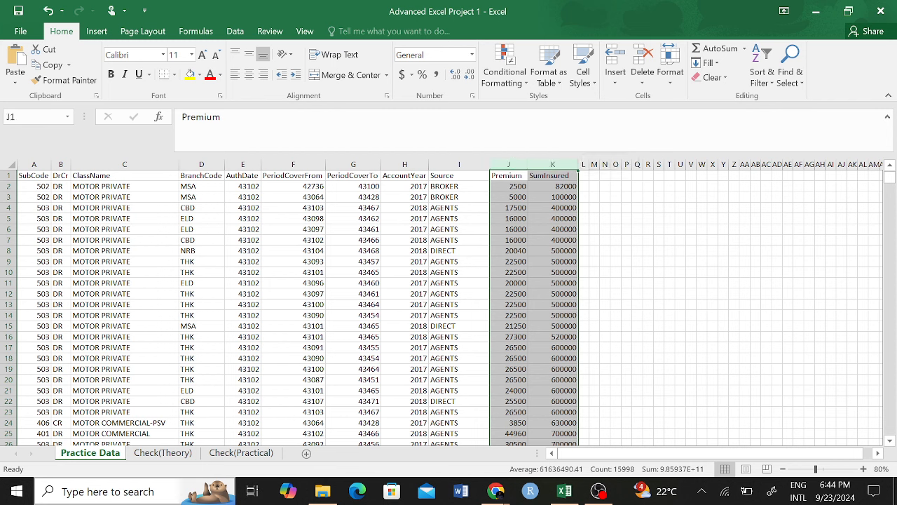
{"action": "left_click", "coordinate": [510, 229]}
{"action": "left_click", "coordinate": [507, 161]}
{"action": "left_click", "coordinate": [552, 185]}
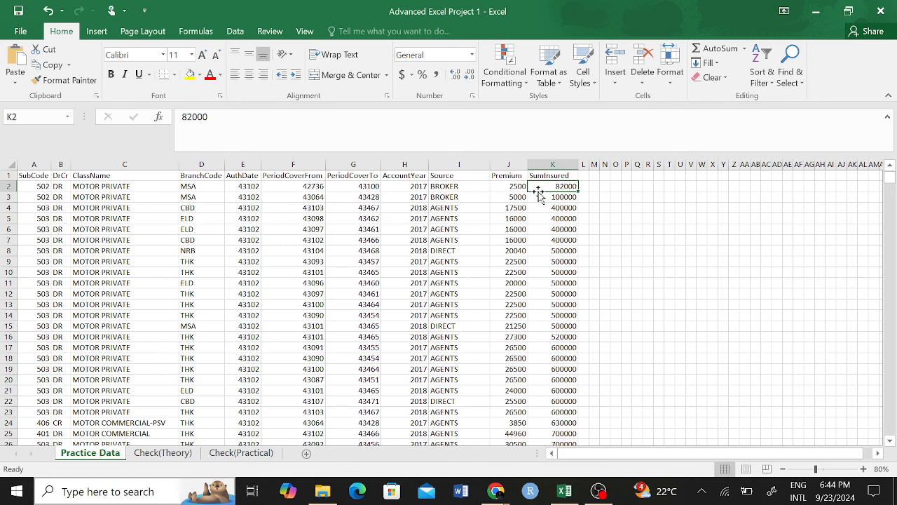
Step: Format the AuthDate, PeriodCoverFrom and PeriodCoverTo columns (E:G) as Short Date
{"action": "left_click_drag", "start_coordinate": [243, 164], "coordinate": [352, 164]}
{"action": "left_click", "coordinate": [471, 55]}
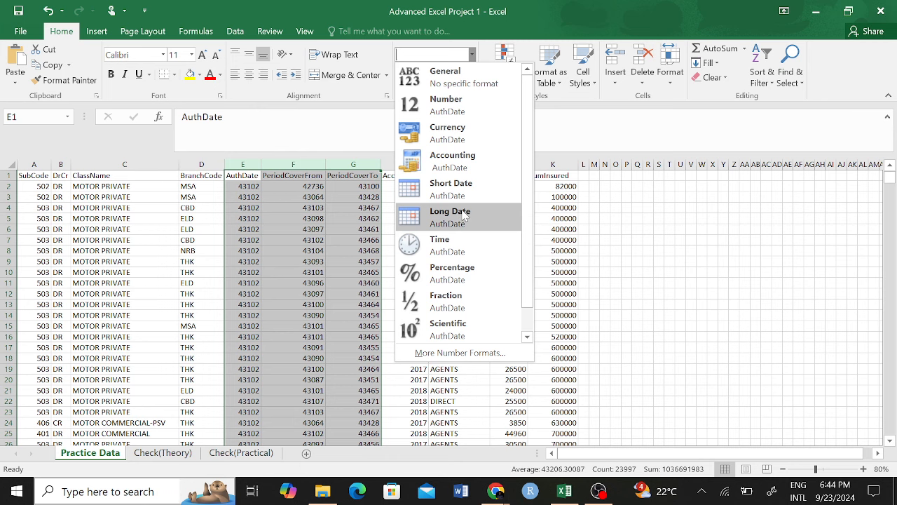
{"action": "left_click", "coordinate": [464, 216]}
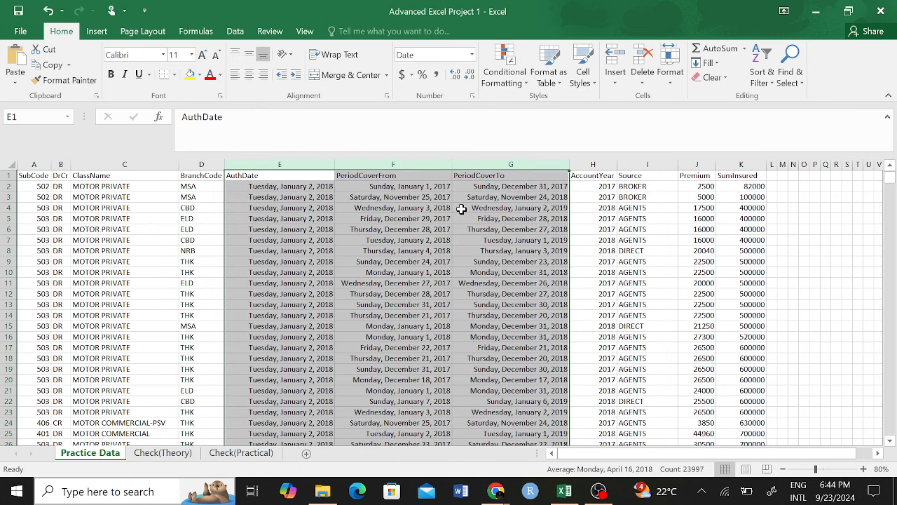
{"action": "left_click", "coordinate": [341, 230]}
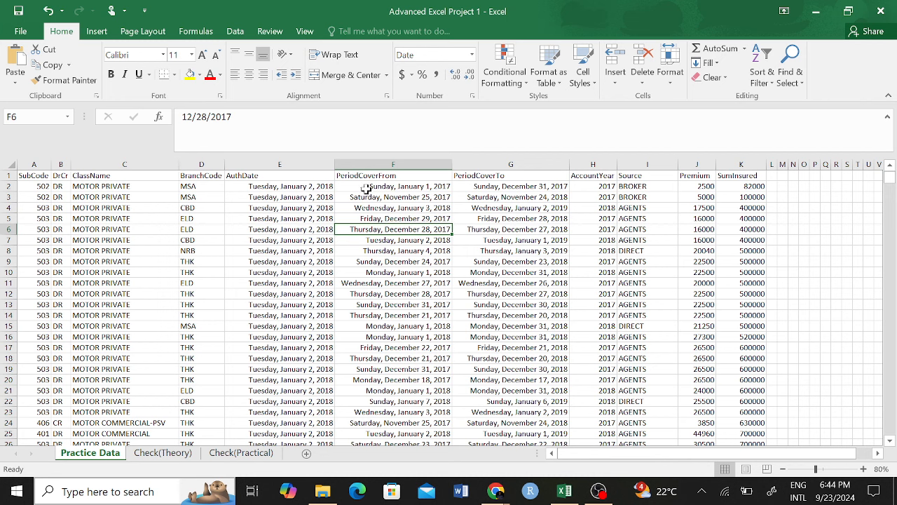
{"action": "left_click_drag", "start_coordinate": [280, 164], "coordinate": [483, 166]}
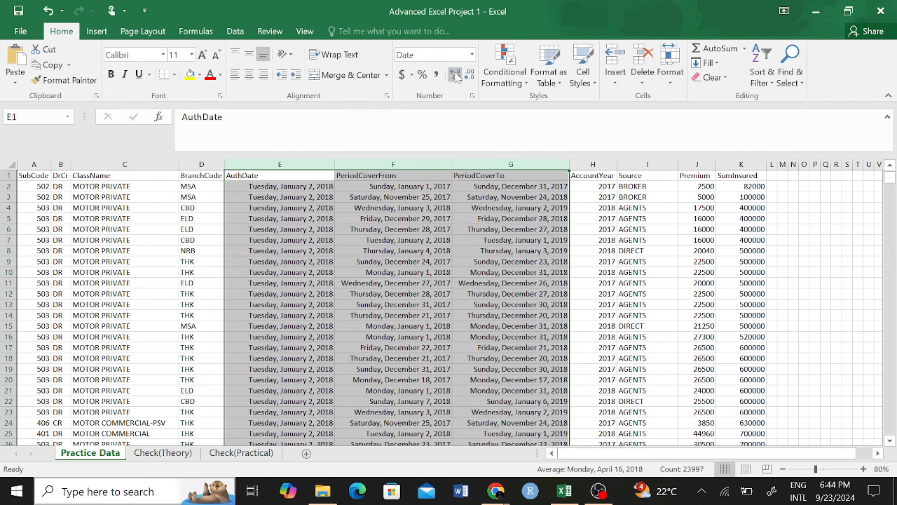
{"action": "left_click", "coordinate": [472, 55]}
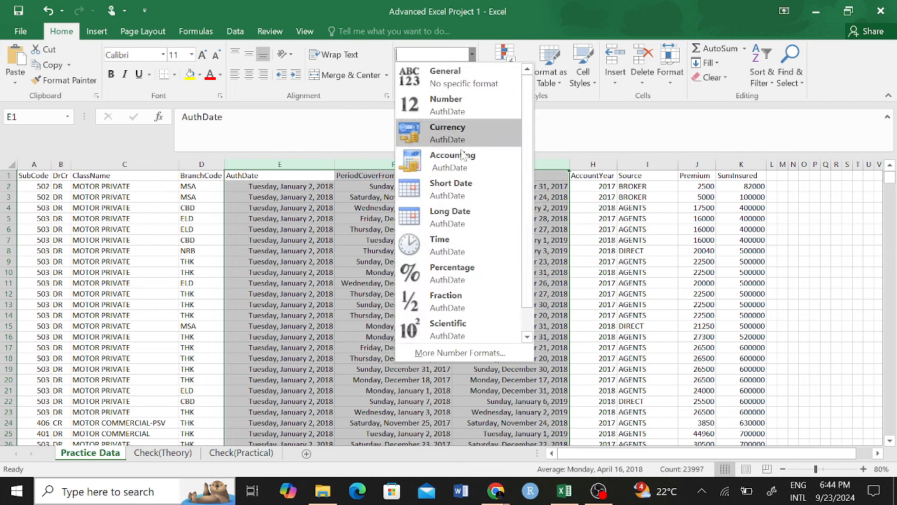
{"action": "left_click", "coordinate": [448, 194]}
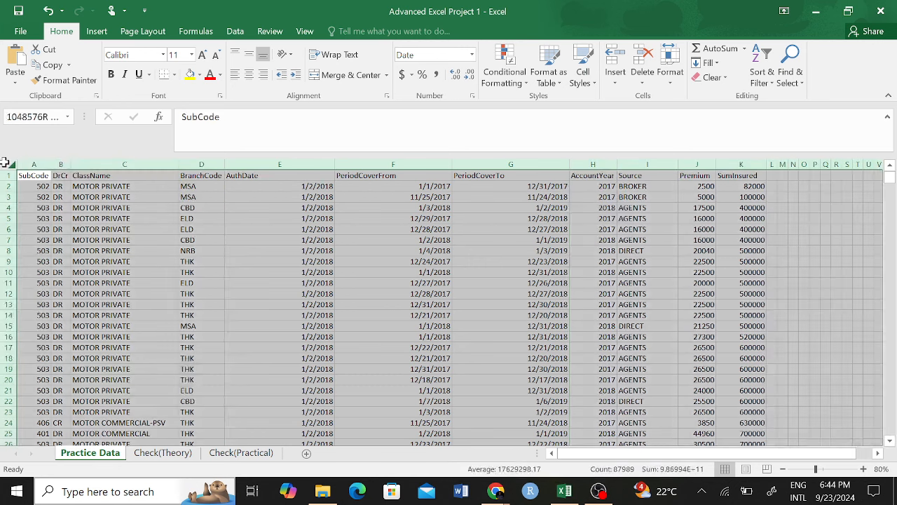
Step: AutoFit all column widths and check the reformatted dates in columns E, F and G
{"action": "left_click", "coordinate": [10, 164]}
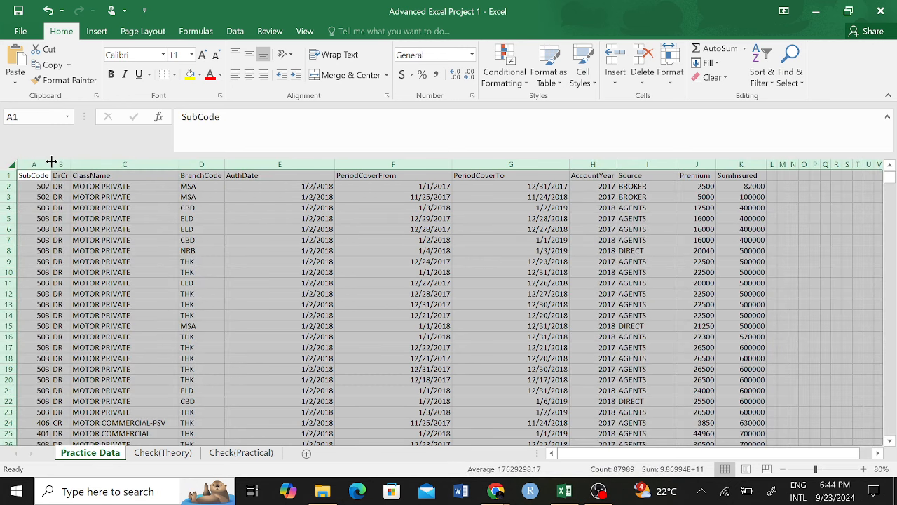
{"action": "double_click", "coordinate": [51, 162]}
{"action": "left_click", "coordinate": [387, 283]}
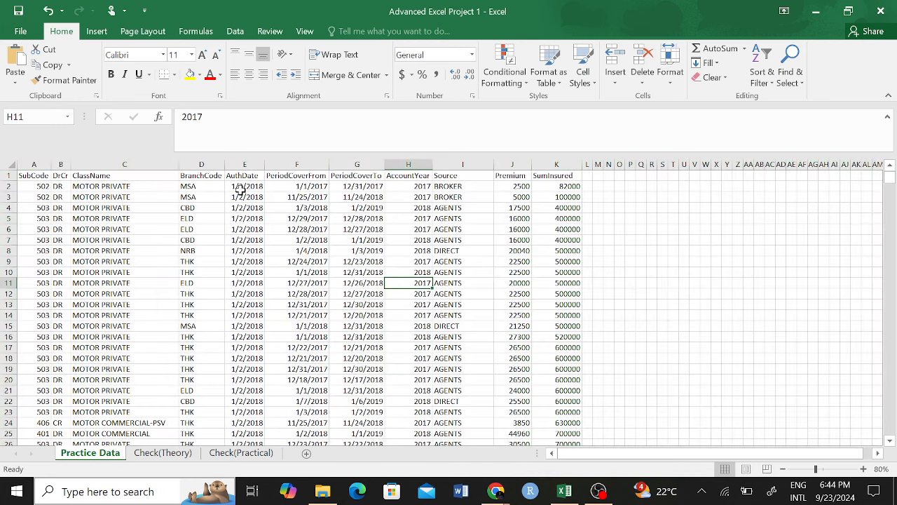
{"action": "left_click_drag", "start_coordinate": [240, 189], "coordinate": [245, 401]}
{"action": "left_click", "coordinate": [422, 304]}
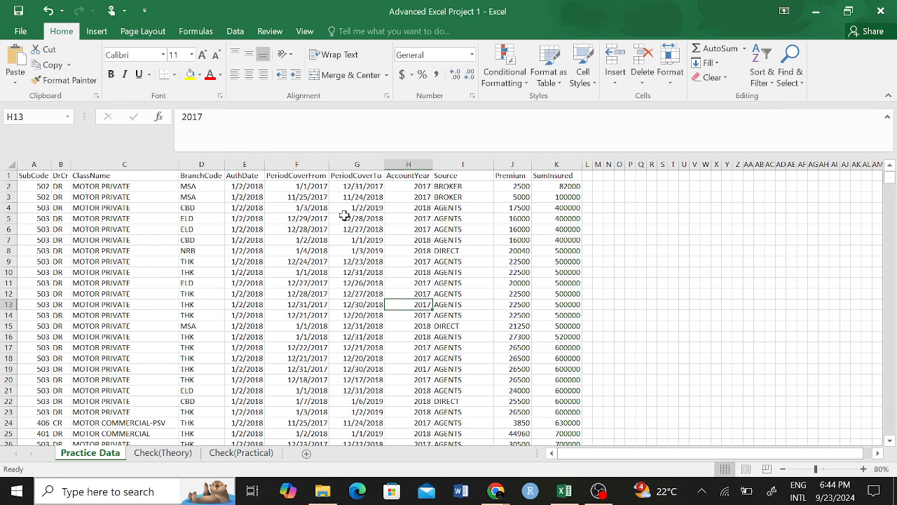
{"action": "left_click_drag", "start_coordinate": [351, 185], "coordinate": [357, 380]}
{"action": "left_click_drag", "start_coordinate": [306, 188], "coordinate": [313, 369]}
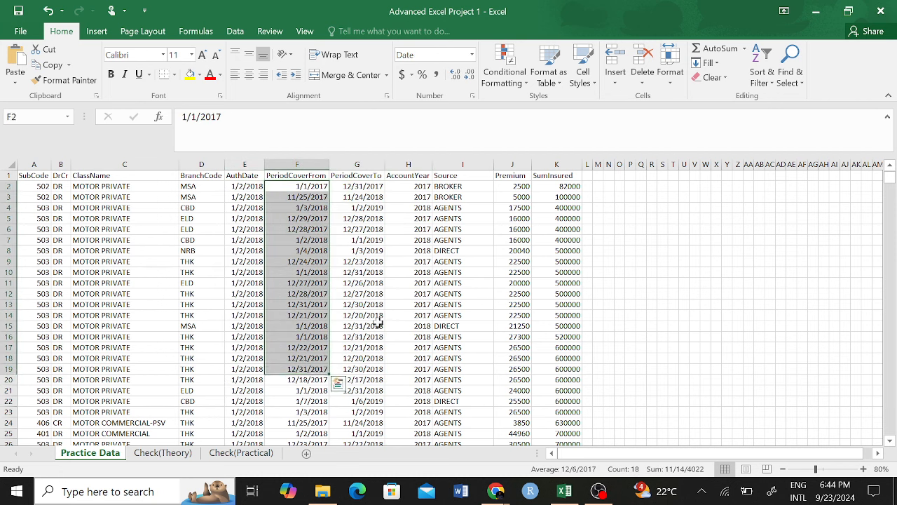
{"action": "left_click", "coordinate": [458, 284]}
{"action": "left_click_drag", "start_coordinate": [511, 164], "coordinate": [558, 161]}
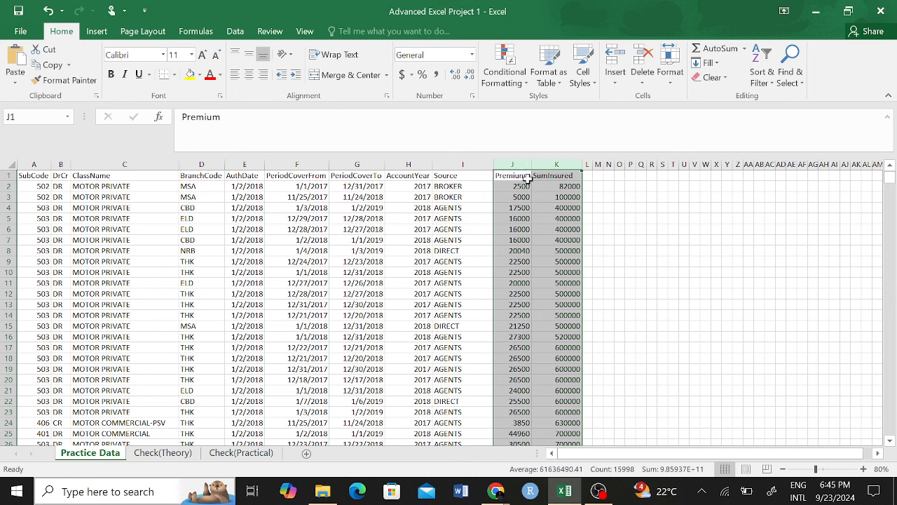
Step: Apply Accounting format with the Ksh Kiswahili symbol to Premium and SumInsured (J:K)
{"action": "left_click", "coordinate": [425, 76]}
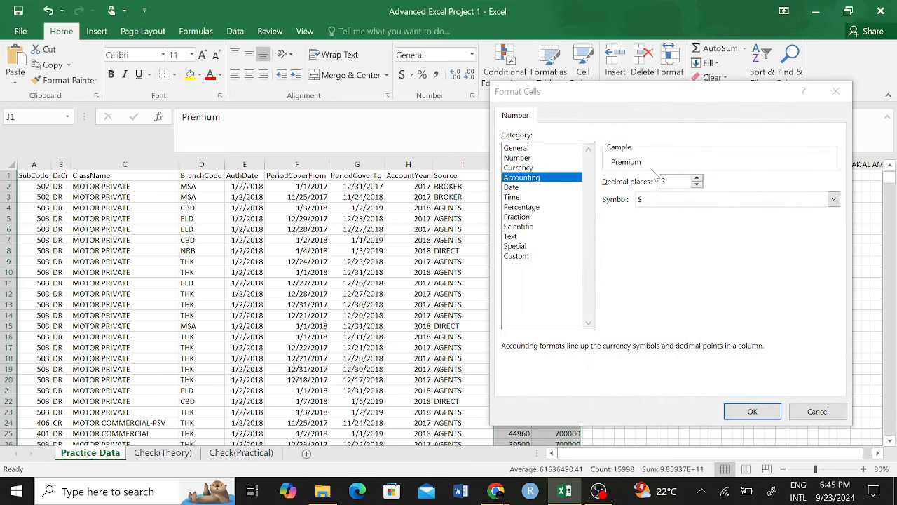
{"action": "left_click", "coordinate": [747, 201]}
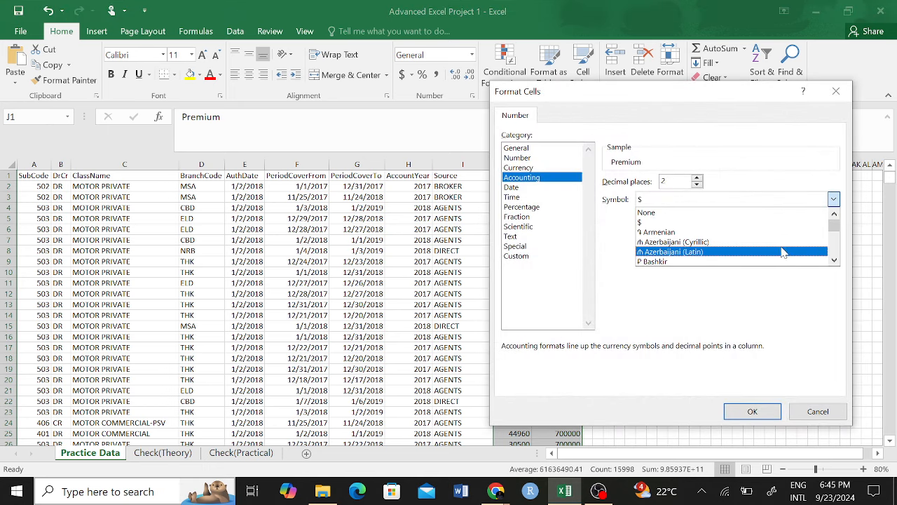
{"action": "left_click", "coordinate": [836, 262]}
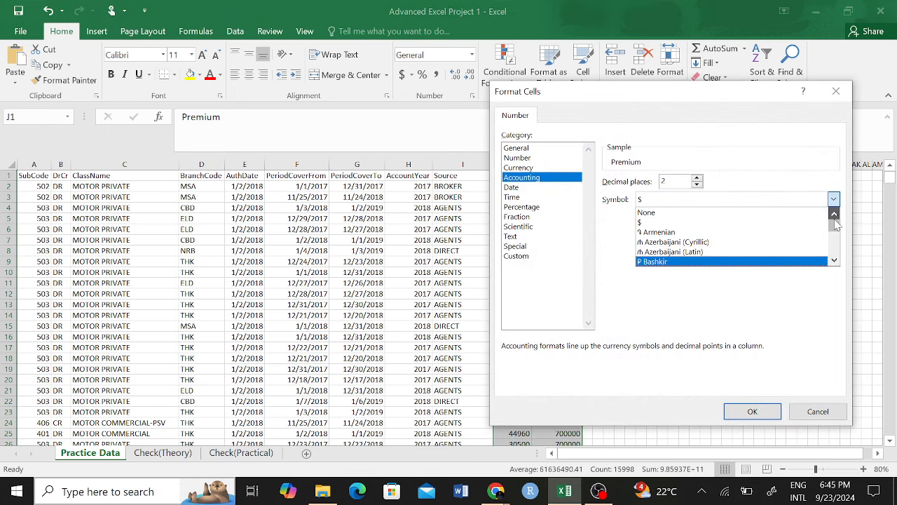
{"action": "scroll", "coordinate": [838, 234], "scroll_direction": "up", "scroll_amount": 1}
{"action": "mouse_move", "coordinate": [834, 226]}
{"action": "left_mouse_down"}
{"action": "mouse_move", "coordinate": [834, 244]}
{"action": "mouse_move", "coordinate": [834, 233]}
{"action": "left_mouse_up"}
{"action": "left_click", "coordinate": [835, 216]}
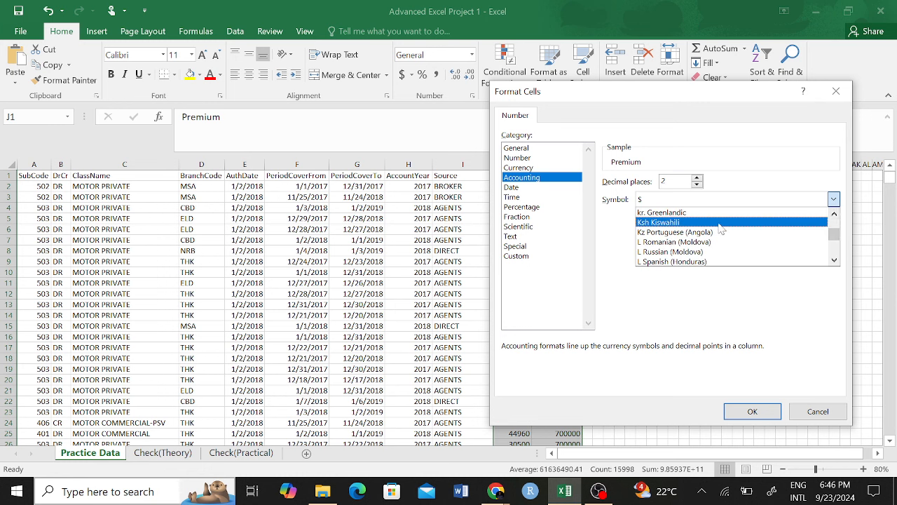
{"action": "left_click", "coordinate": [724, 225]}
{"action": "left_click", "coordinate": [747, 415]}
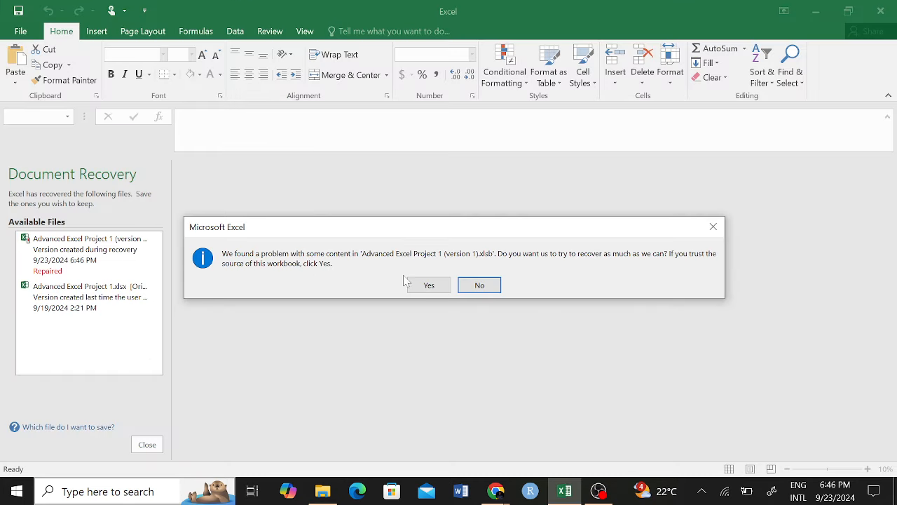
Step: Recover the damaged workbook, close the recovery panel, and AutoFit all columns
{"action": "left_click", "coordinate": [429, 285]}
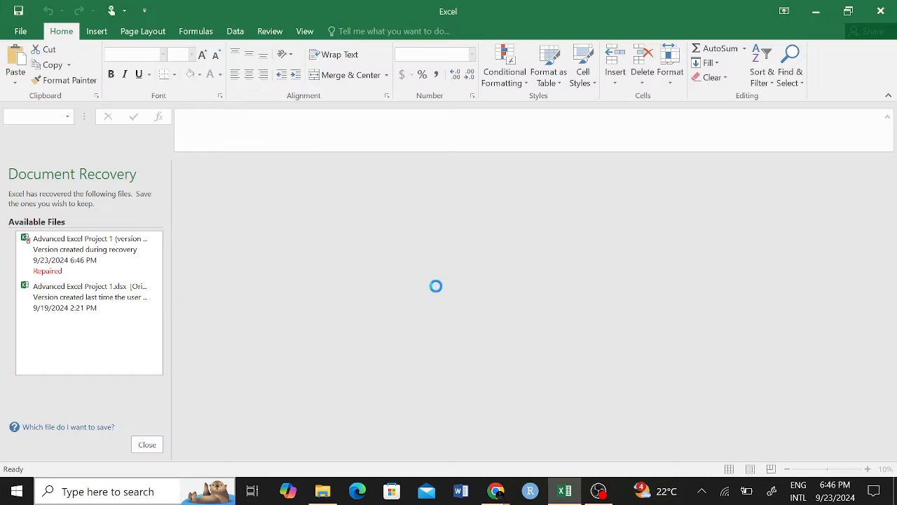
{"action": "left_click", "coordinate": [467, 287]}
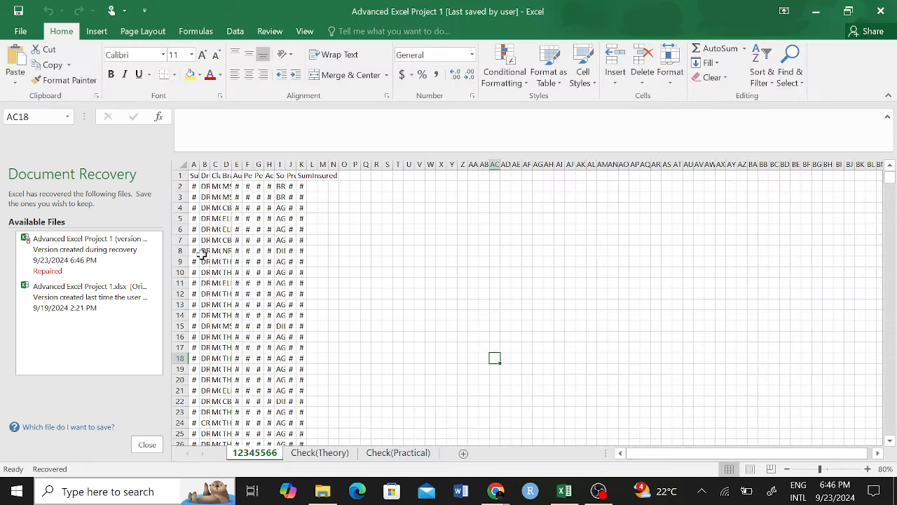
{"action": "left_click", "coordinate": [147, 444]}
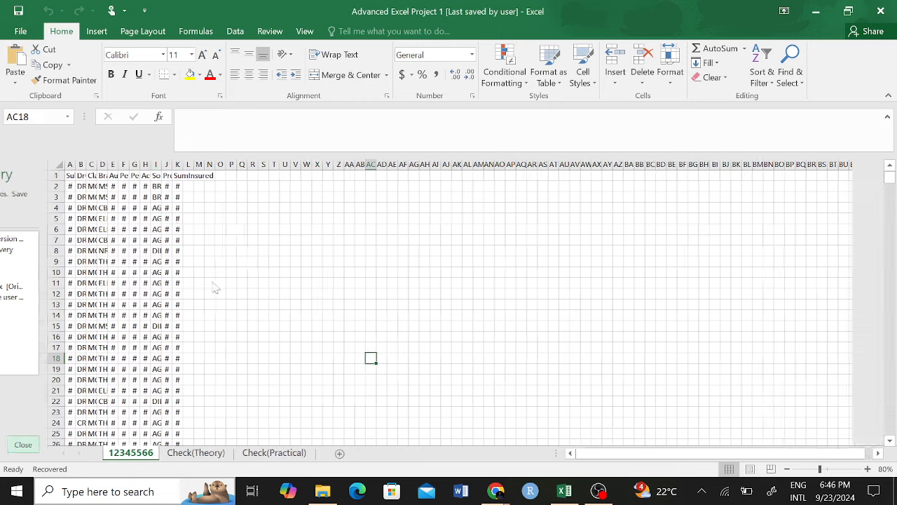
{"action": "left_click", "coordinate": [11, 165]}
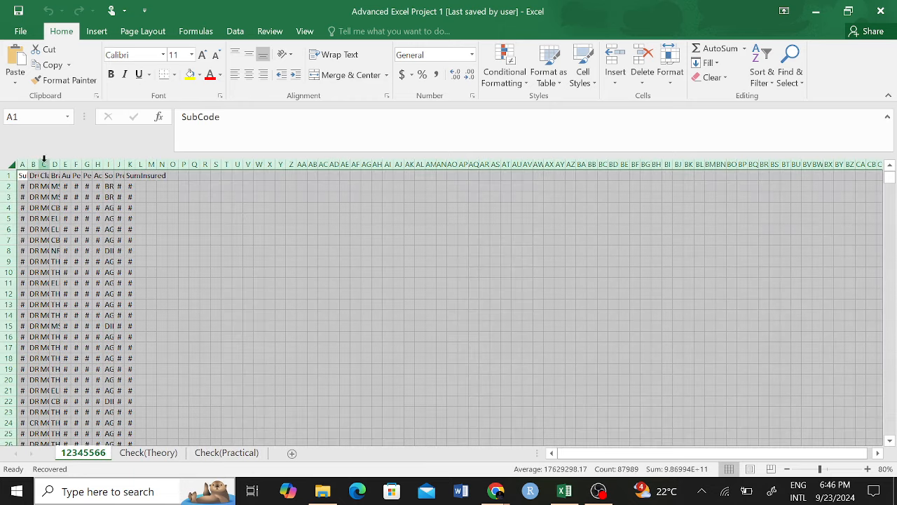
{"action": "double_click", "coordinate": [39, 162]}
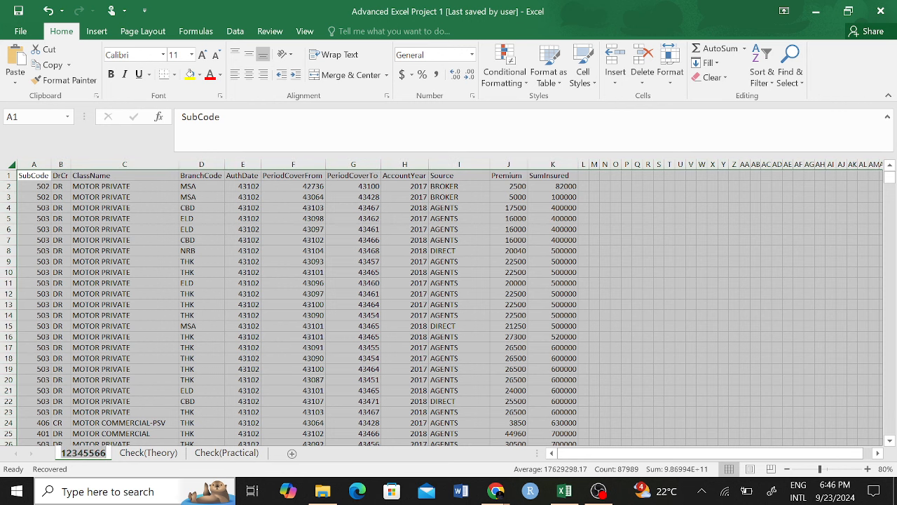
Step: Rename the first sheet to 'Practice Data'
{"action": "double_click", "coordinate": [82, 453]}
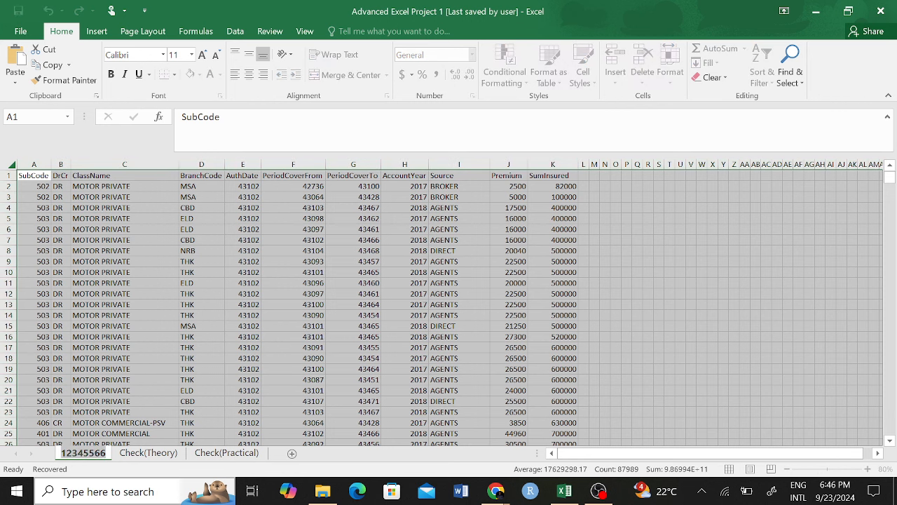
{"action": "type", "text": "Practice"}
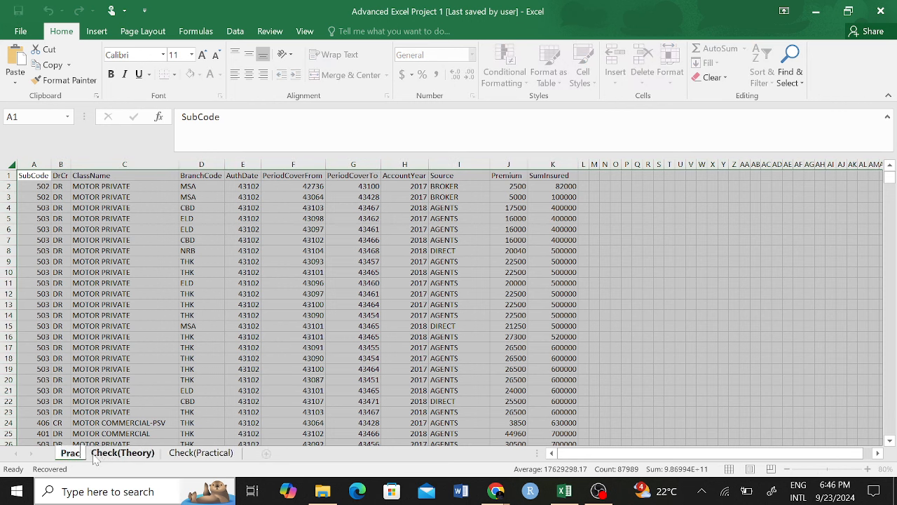
{"action": "key", "text": "Return"}
{"action": "type", "text": "Data"}
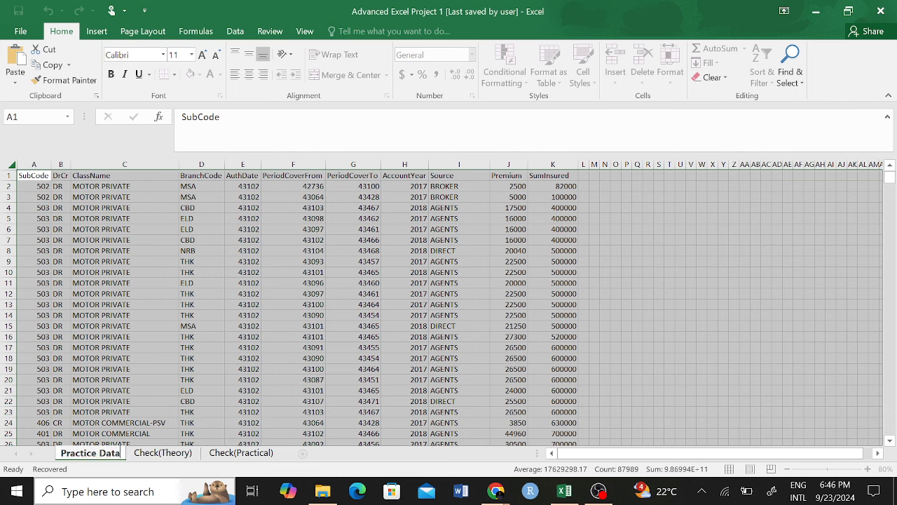
{"action": "left_click", "coordinate": [238, 358]}
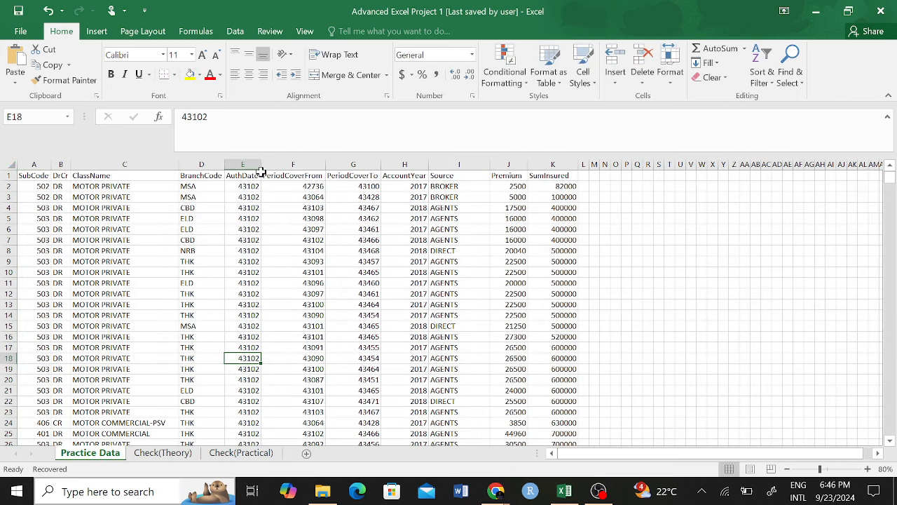
Step: Show columns E–G (AuthDate to PeriodCoverTo) as Short Date
{"action": "left_click_drag", "start_coordinate": [244, 160], "coordinate": [353, 164]}
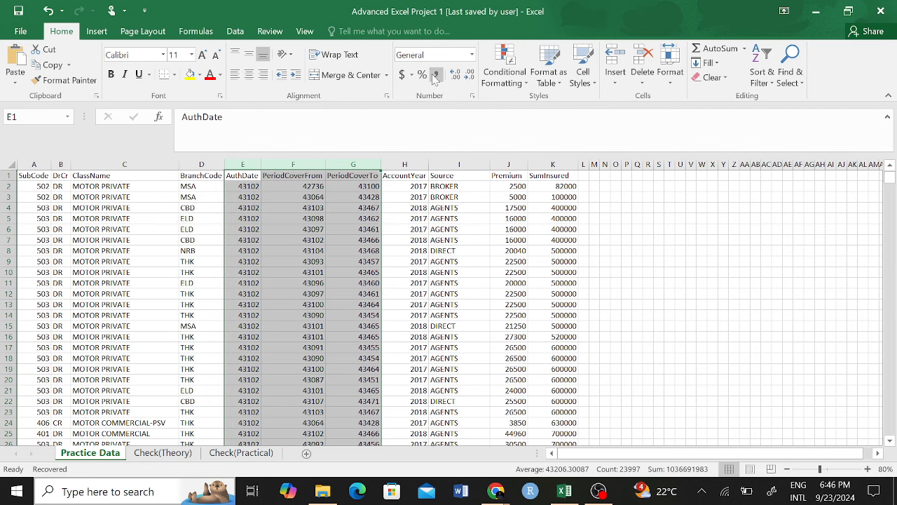
{"action": "left_click", "coordinate": [472, 55]}
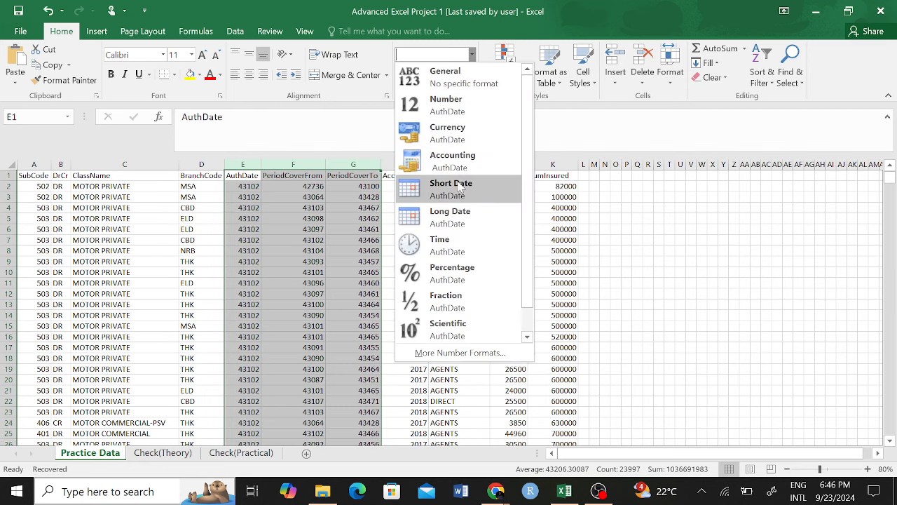
{"action": "left_click", "coordinate": [458, 188]}
{"action": "left_click_drag", "start_coordinate": [512, 164], "coordinate": [557, 164]}
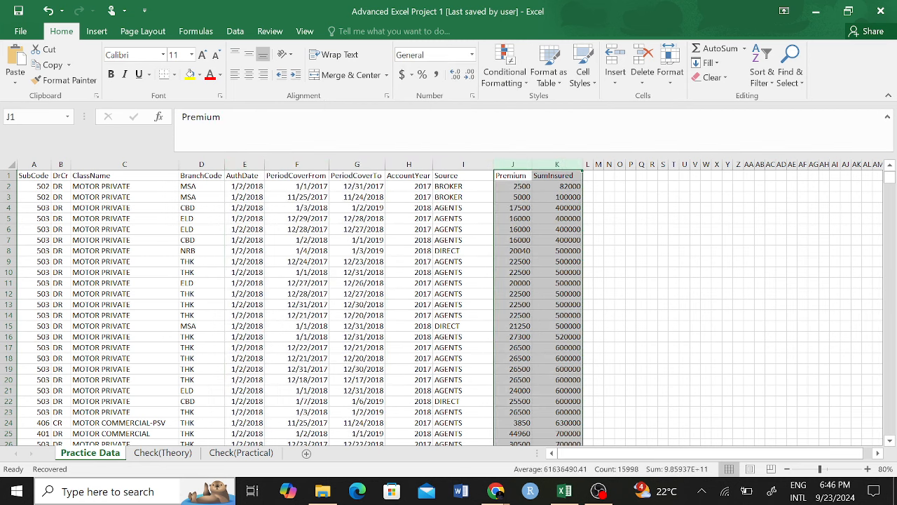
Step: Format Premium and SumInsured (J:K) as Currency with the Ksh Kiswahili symbol, e.g. Ksh 2,500.00
{"action": "left_click", "coordinate": [412, 75]}
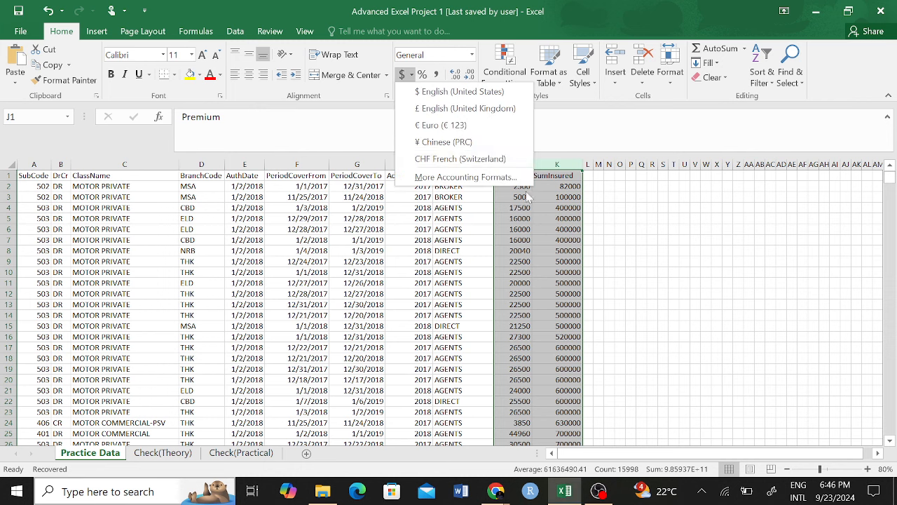
{"action": "left_click", "coordinate": [482, 179]}
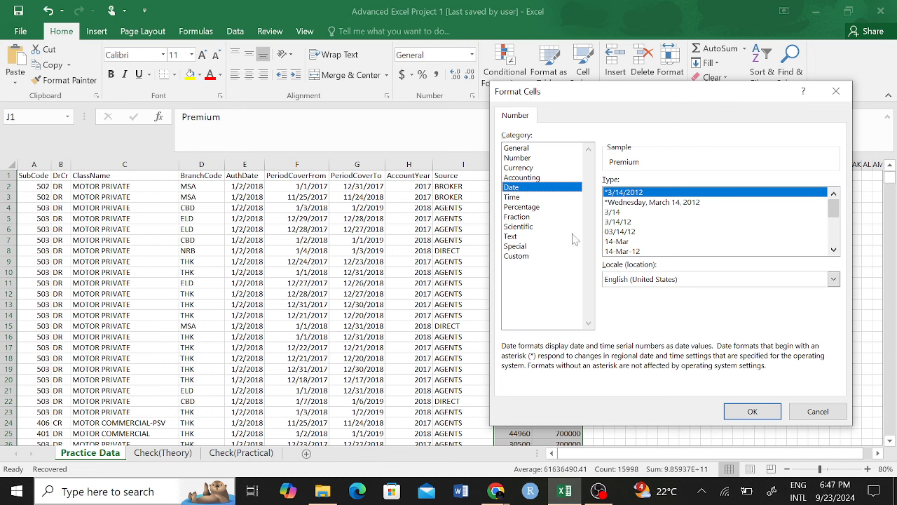
{"action": "left_click", "coordinate": [542, 169]}
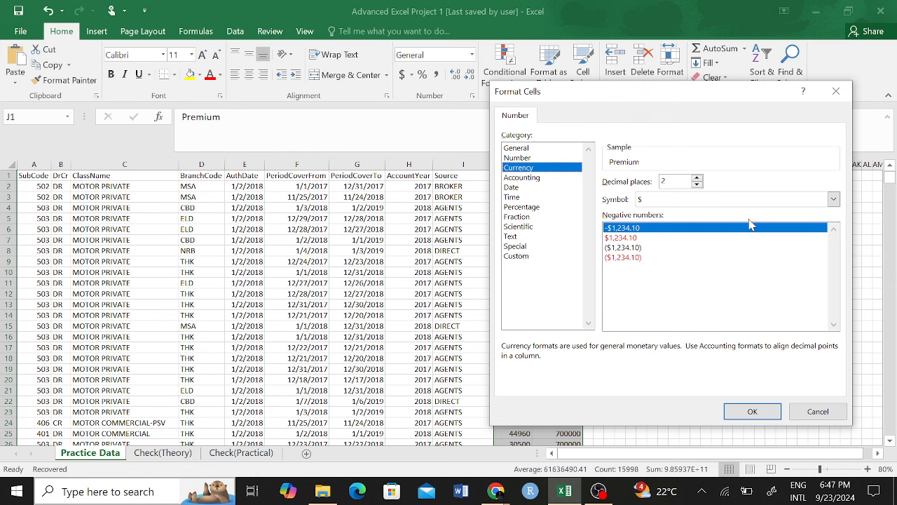
{"action": "left_click", "coordinate": [834, 199]}
{"action": "left_click_drag", "start_coordinate": [836, 236], "coordinate": [836, 243]}
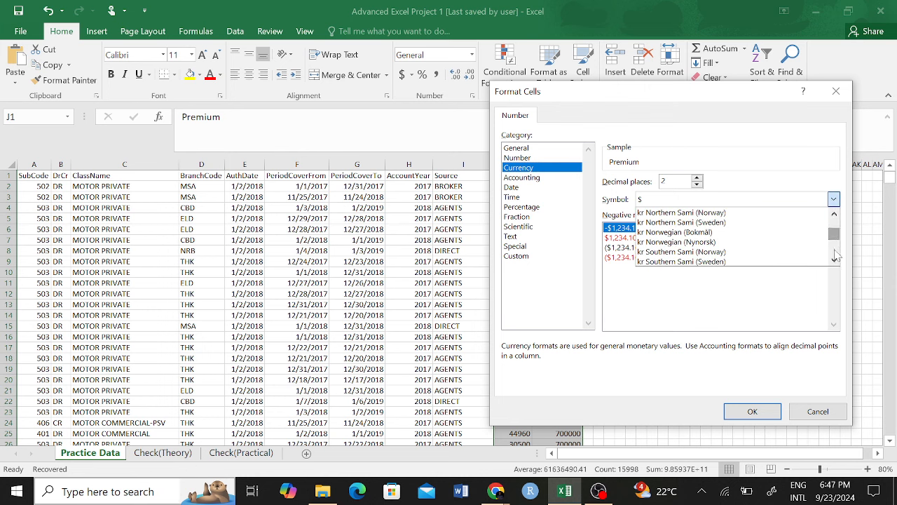
{"action": "left_click", "coordinate": [835, 260]}
{"action": "left_click", "coordinate": [835, 260]}
{"action": "left_click", "coordinate": [834, 260]}
{"action": "left_click", "coordinate": [835, 260]}
{"action": "left_click", "coordinate": [834, 260]}
{"action": "left_click", "coordinate": [835, 260]}
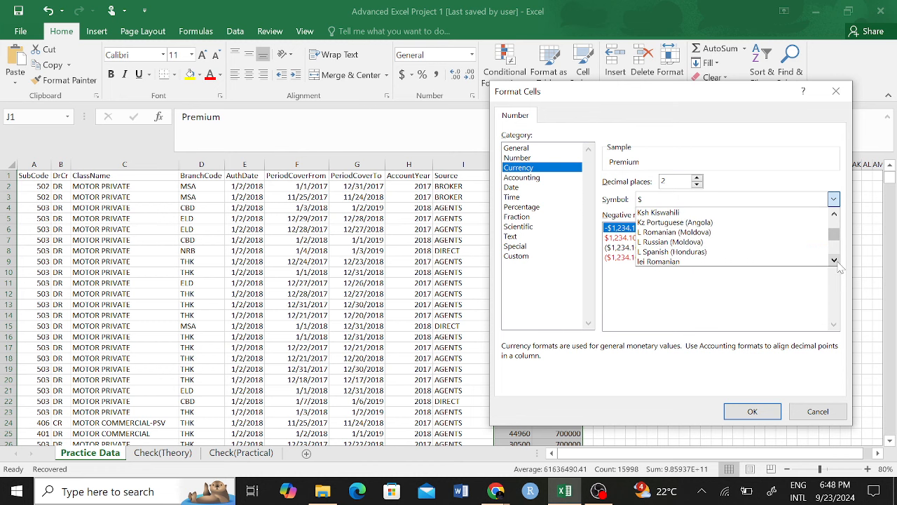
{"action": "left_click", "coordinate": [730, 213]}
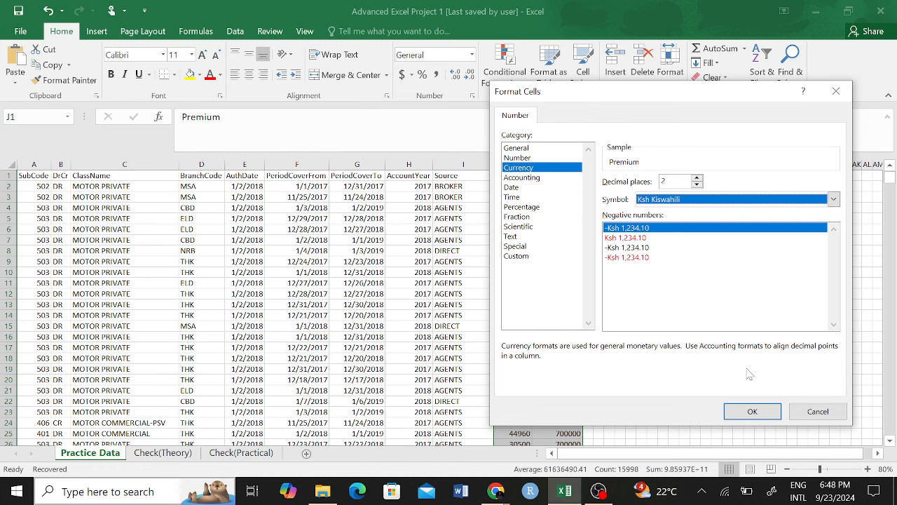
{"action": "left_click", "coordinate": [753, 413]}
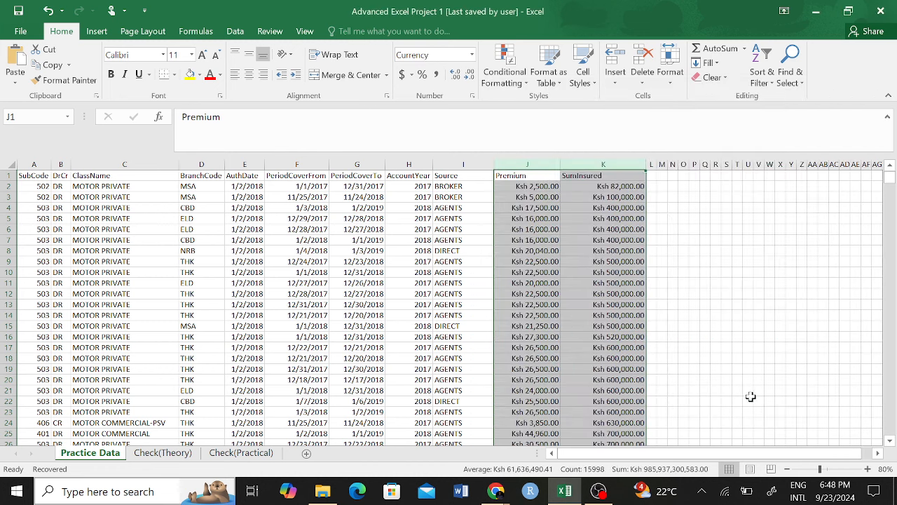
{"action": "left_click", "coordinate": [692, 251]}
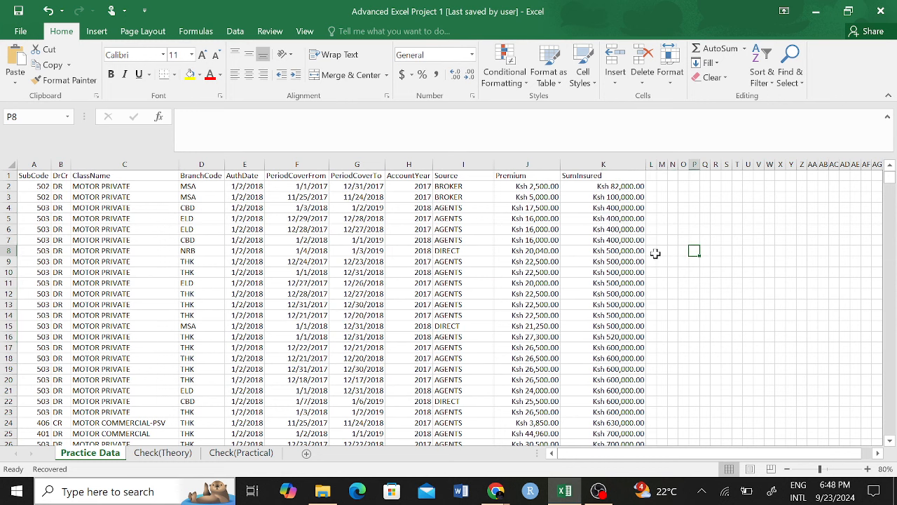
{"action": "left_click", "coordinate": [592, 250]}
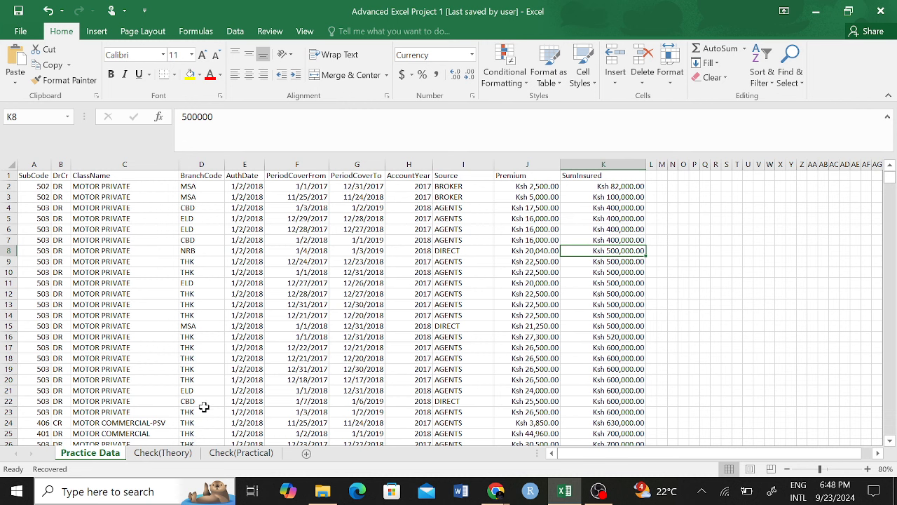
Step: Return to Check(Practical) and read Task 4 in B10 on password-protecting the worksheet
{"action": "left_click", "coordinate": [168, 454]}
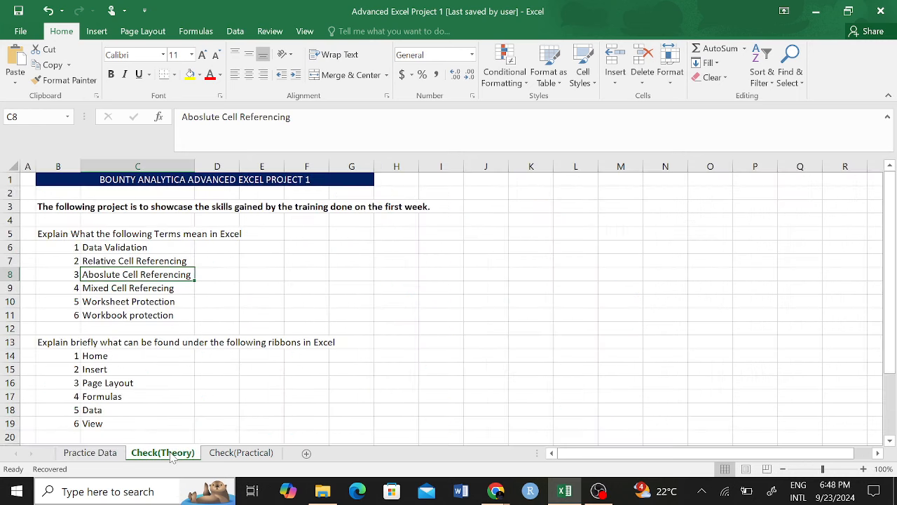
{"action": "left_click", "coordinate": [240, 454]}
{"action": "scroll", "coordinate": [231, 320], "scroll_direction": "up", "scroll_amount": 10}
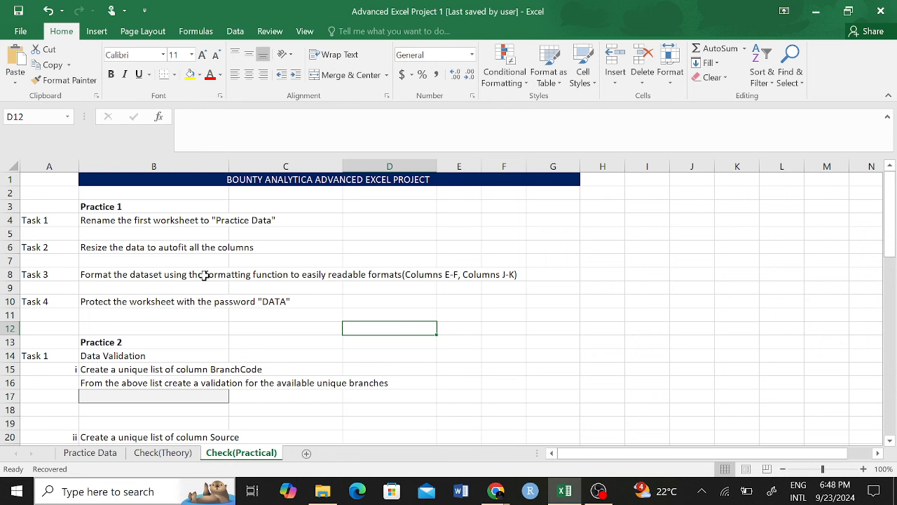
{"action": "left_click", "coordinate": [248, 324]}
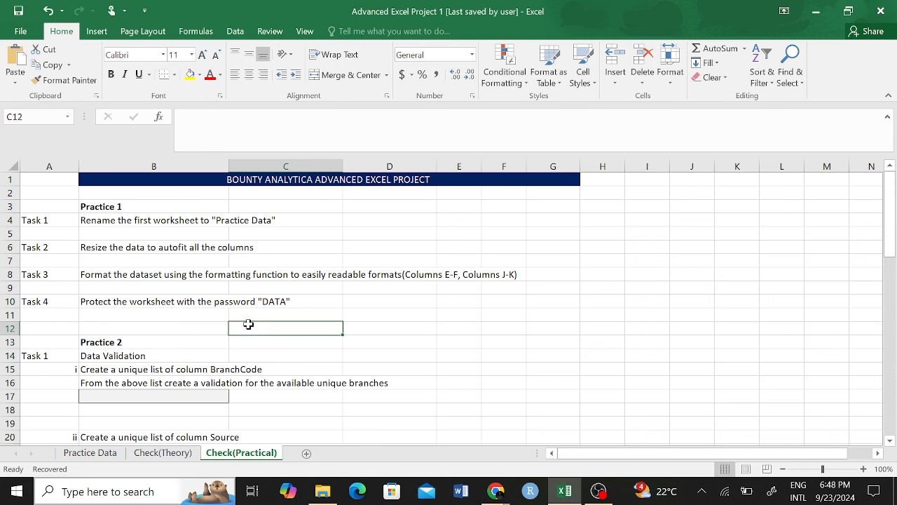
{"action": "left_click", "coordinate": [105, 303]}
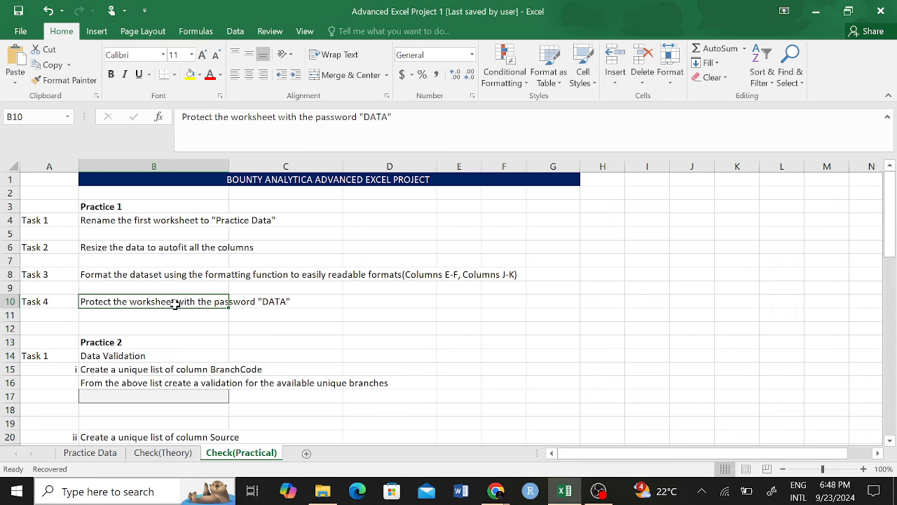
Step: Glance at the File Info page and reread the protection task in B10
{"action": "left_click", "coordinate": [20, 31]}
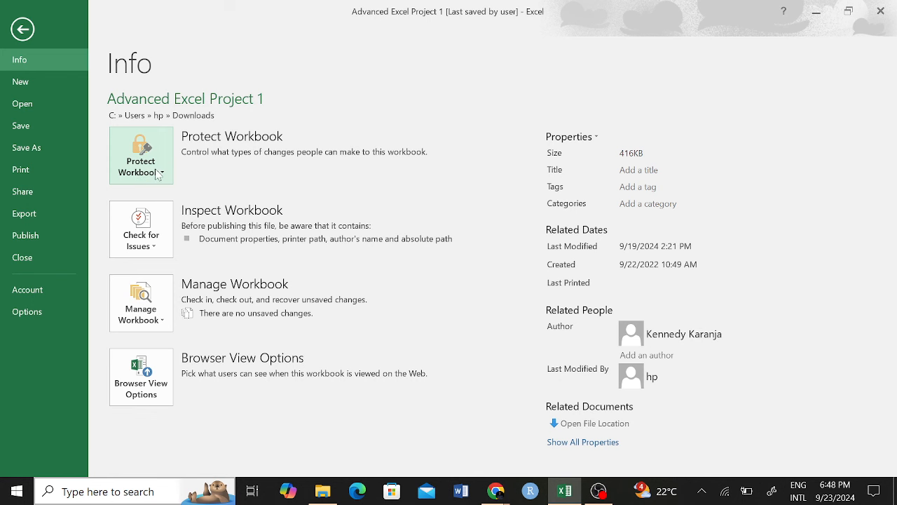
{"action": "left_click", "coordinate": [23, 30]}
{"action": "left_click", "coordinate": [242, 369]}
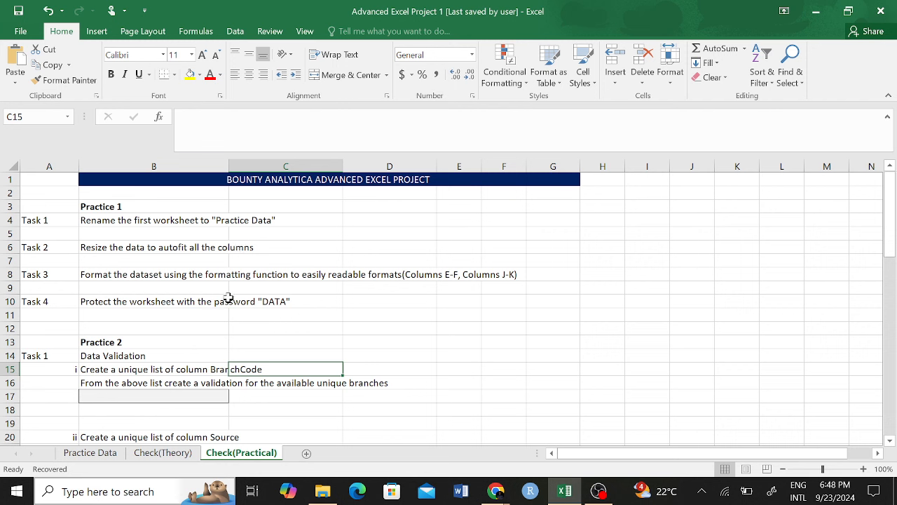
{"action": "left_click", "coordinate": [152, 300]}
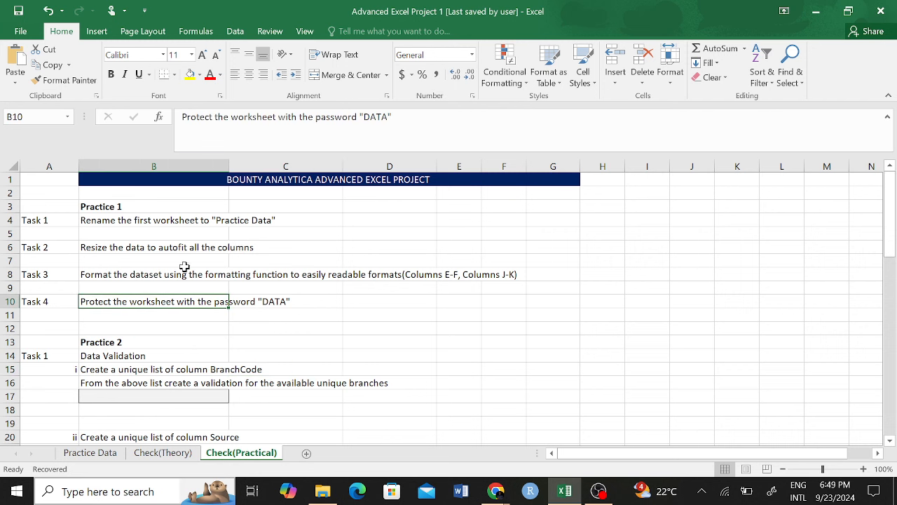
Step: Encrypt the workbook with a password, entering and confirming it, then go back to the sheet
{"action": "left_click", "coordinate": [20, 31]}
{"action": "left_click", "coordinate": [141, 156]}
{"action": "left_click", "coordinate": [212, 248]}
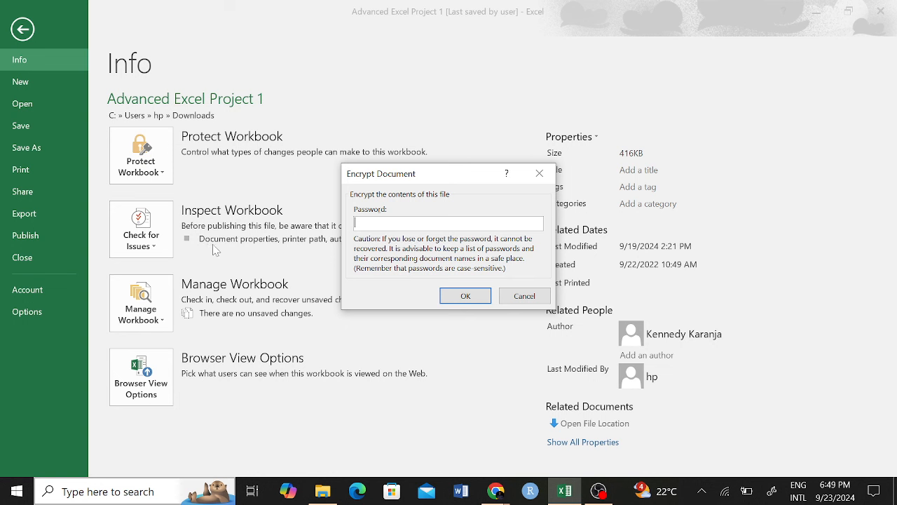
{"action": "type", "text": "1234"}
{"action": "left_click", "coordinate": [468, 298]}
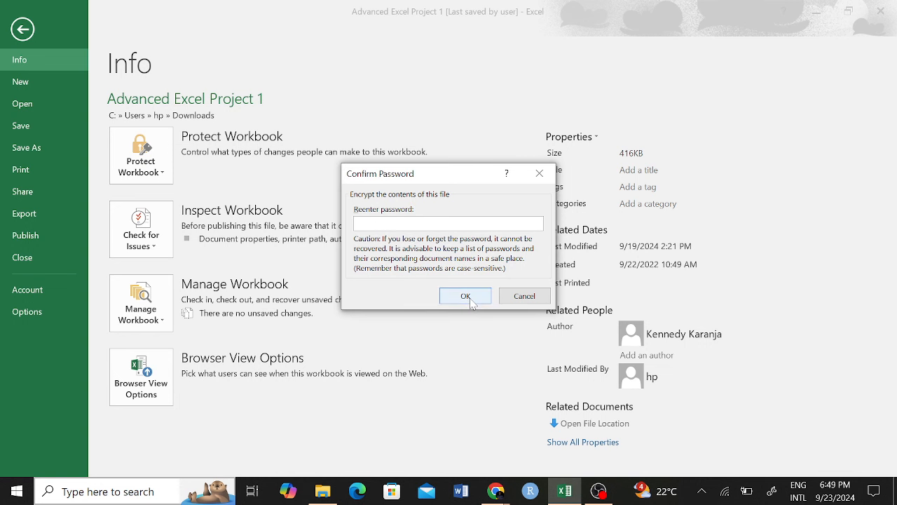
{"action": "type", "text": "1234"}
{"action": "left_click", "coordinate": [476, 298]}
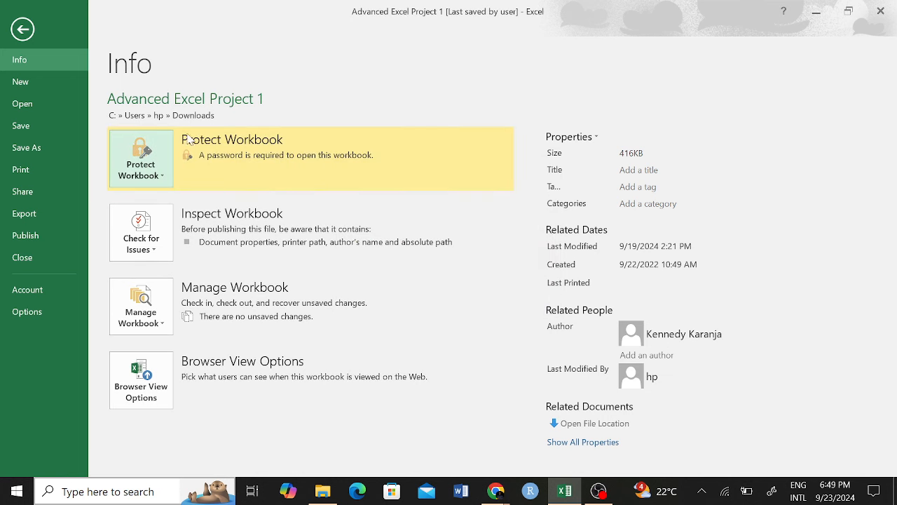
{"action": "left_click", "coordinate": [23, 33]}
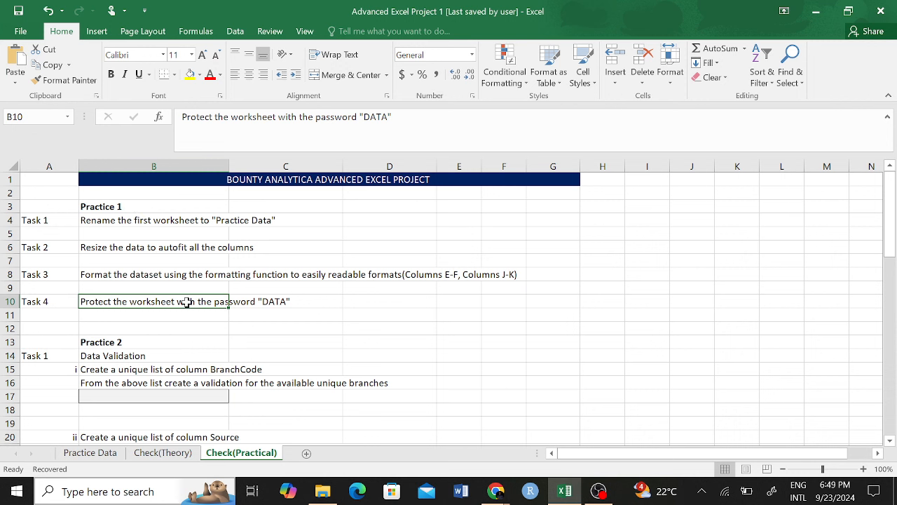
{"action": "left_click", "coordinate": [179, 286]}
{"action": "left_click", "coordinate": [180, 324]}
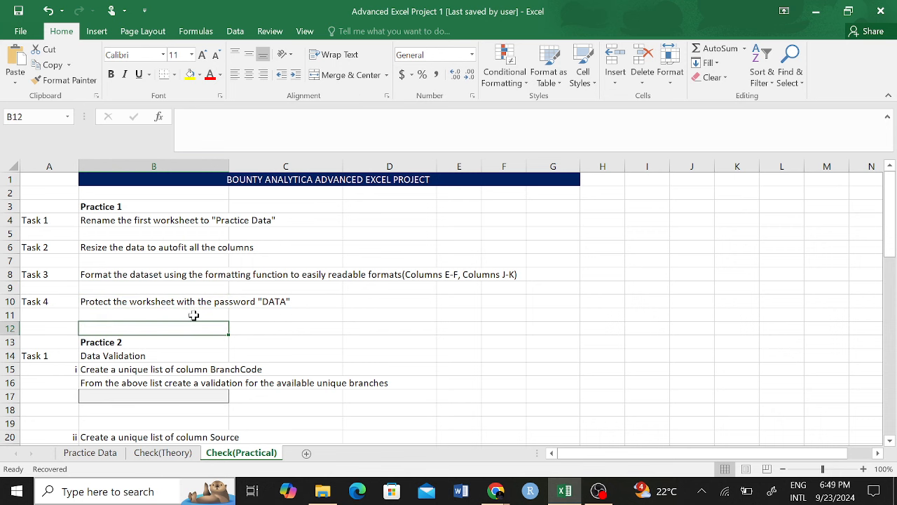
{"action": "scroll", "coordinate": [227, 281], "scroll_direction": "down", "scroll_amount": 3}
{"action": "scroll", "coordinate": [227, 281], "scroll_direction": "up", "scroll_amount": 1}
{"action": "left_click", "coordinate": [210, 289]}
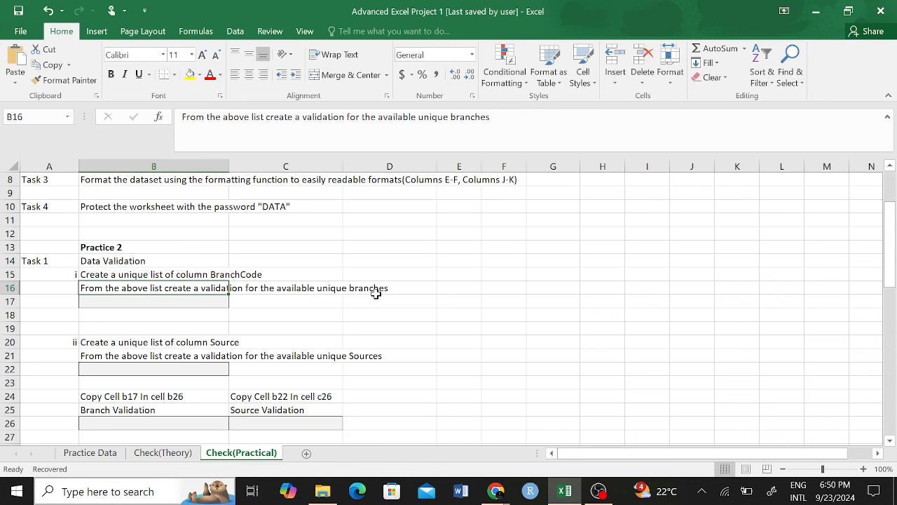
{"action": "left_click", "coordinate": [143, 275]}
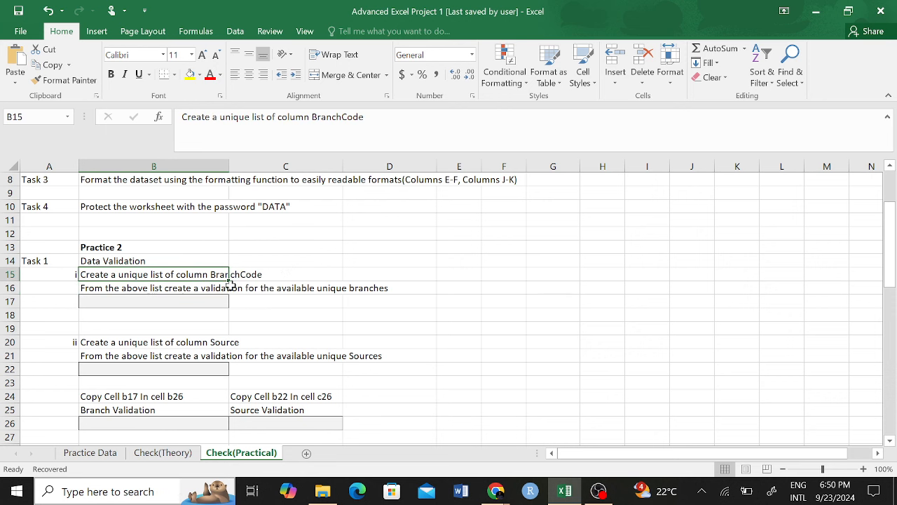
{"action": "left_click", "coordinate": [449, 276]}
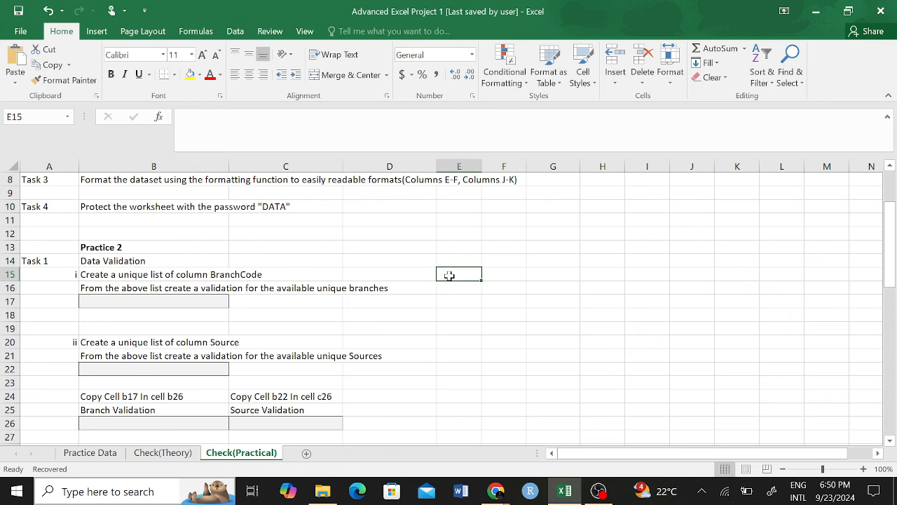
{"action": "type", "text": "="}
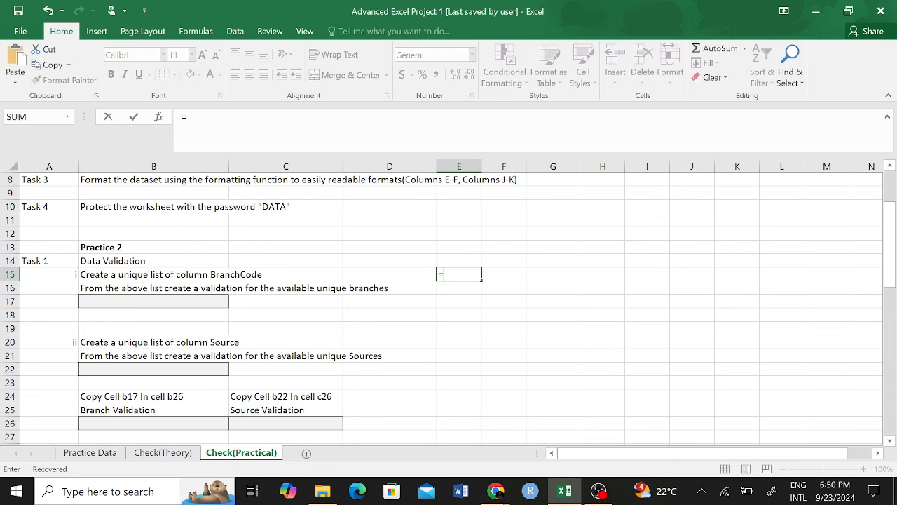
{"action": "type", "text": "UN"}
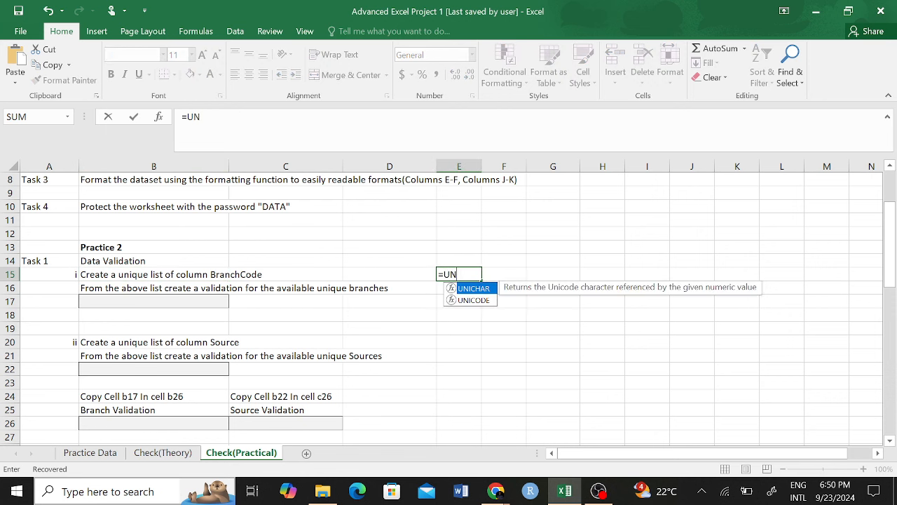
{"action": "type", "text": "IQ"}
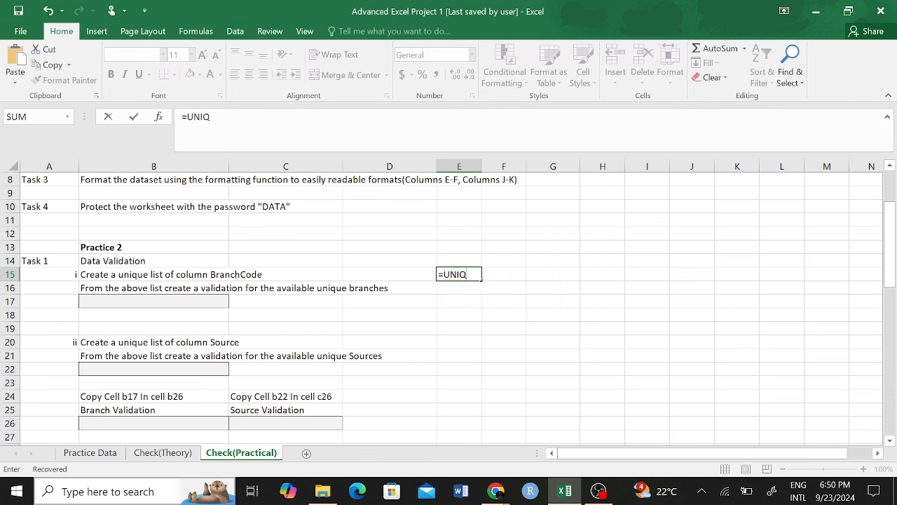
{"action": "key", "text": "BackSpace"}
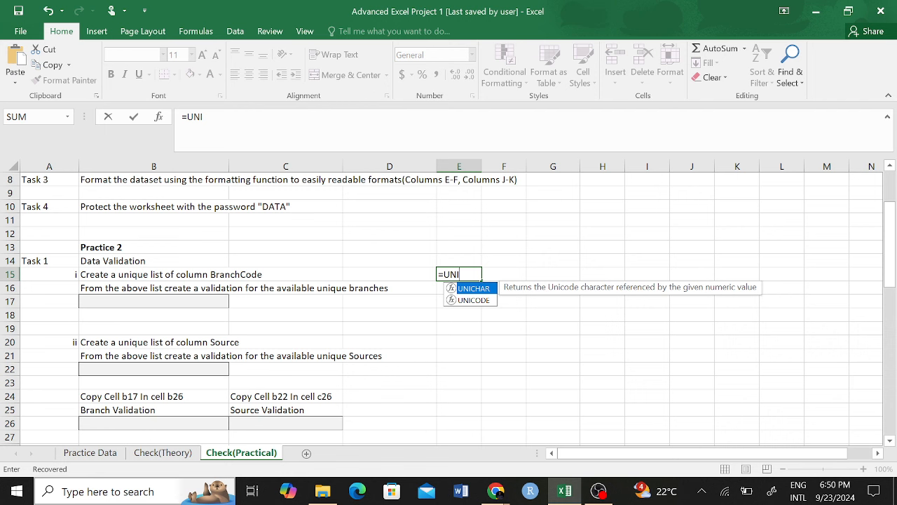
{"action": "key", "text": "BackSpace"}
{"action": "key", "text": "BackSpace"}
{"action": "key", "text": "BackSpace"}
{"action": "key", "text": "BackSpace"}
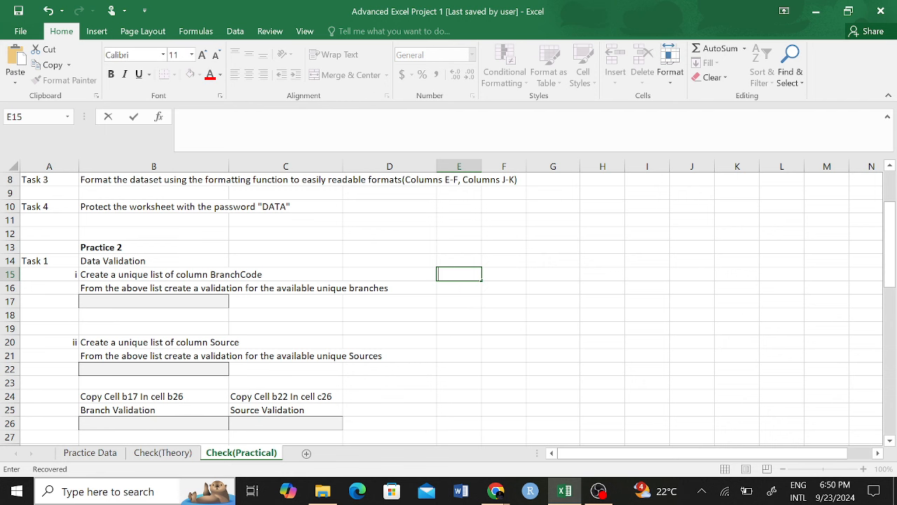
Step: Cancel the edit in E15 and select the BranchCode task text in B15 on Check(Practical)
{"action": "key", "text": "Escape"}
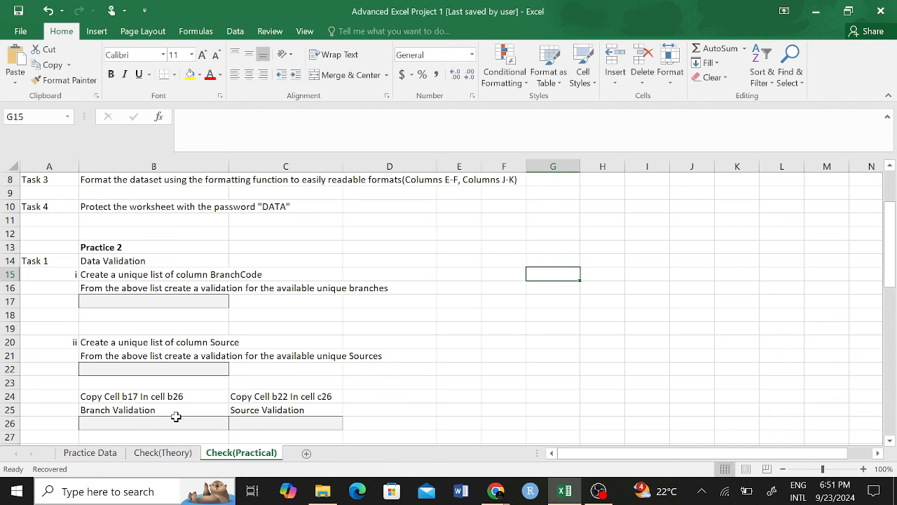
{"action": "left_click", "coordinate": [163, 453]}
{"action": "left_click", "coordinate": [90, 453]}
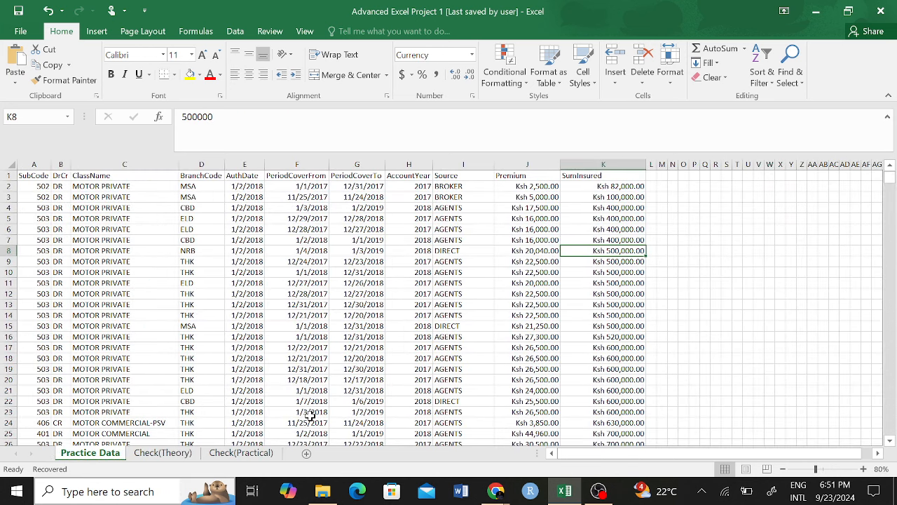
{"action": "left_click", "coordinate": [247, 454]}
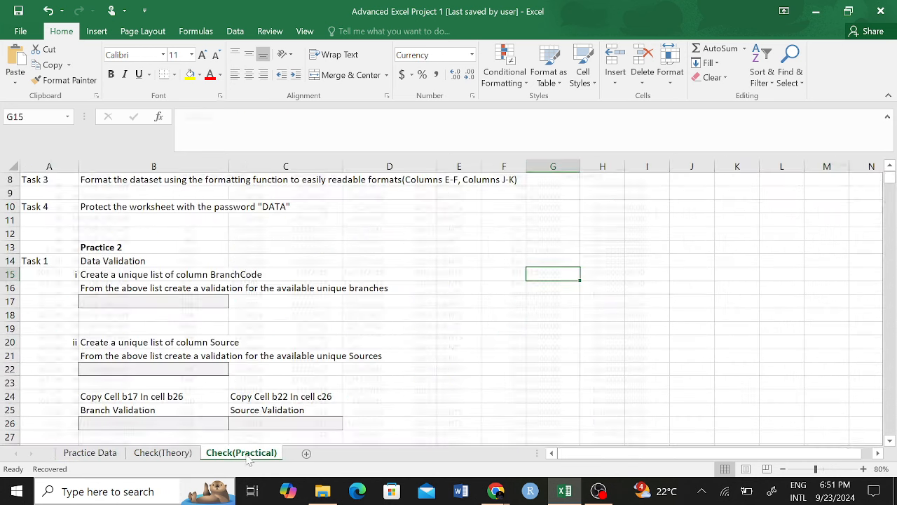
{"action": "left_click", "coordinate": [223, 280]}
Step: On Practice Data, select BranchCode column D and scroll through codes like MSA, CBD, ELD, NRB, THK
{"action": "left_click", "coordinate": [89, 453]}
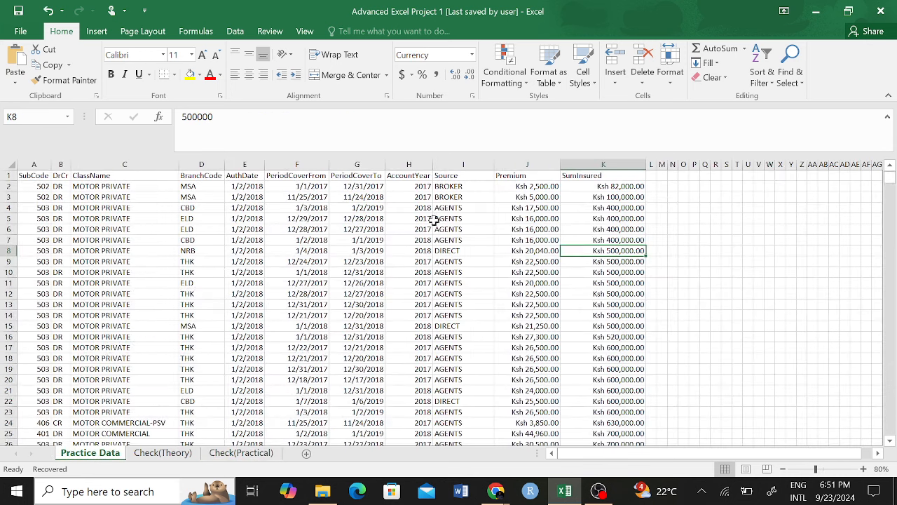
{"action": "left_click", "coordinate": [203, 175]}
{"action": "key", "text": "ctrl+shift+Down"}
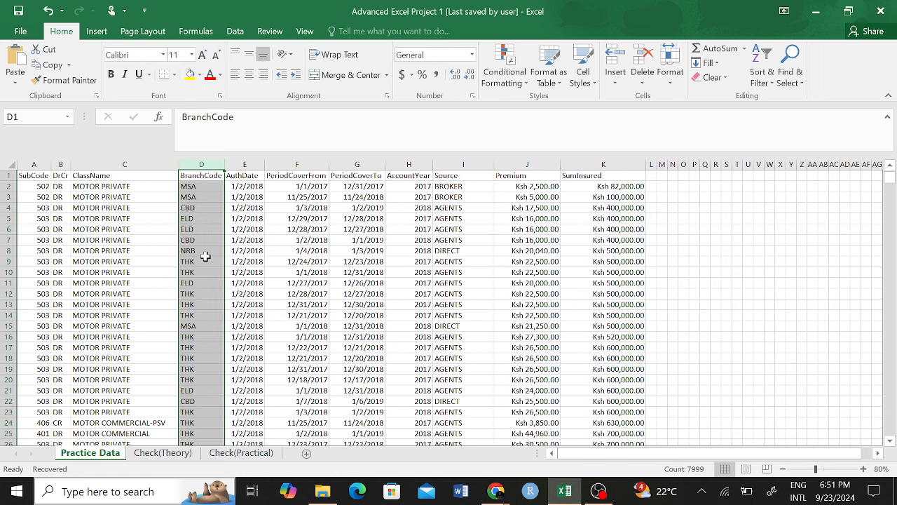
{"action": "left_click", "coordinate": [184, 338]}
{"action": "left_click_drag", "start_coordinate": [197, 292], "coordinate": [198, 307]}
{"action": "left_click", "coordinate": [199, 305]}
{"action": "left_click", "coordinate": [209, 242]}
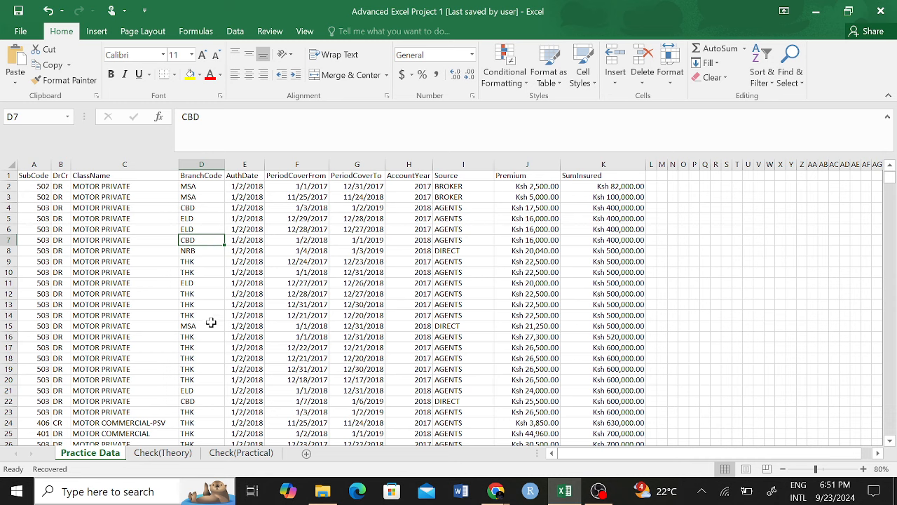
{"action": "scroll", "coordinate": [204, 326], "scroll_direction": "down", "scroll_amount": 11}
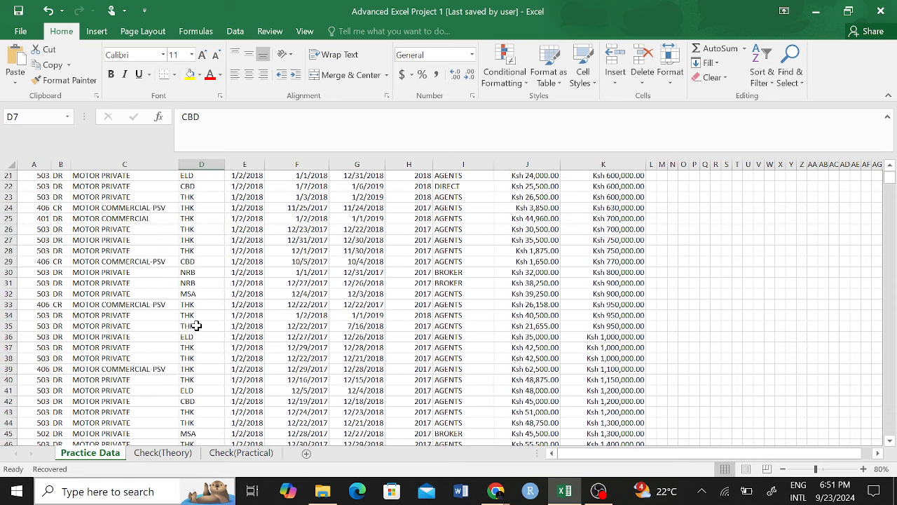
{"action": "scroll", "coordinate": [204, 337], "scroll_direction": "down", "scroll_amount": 4}
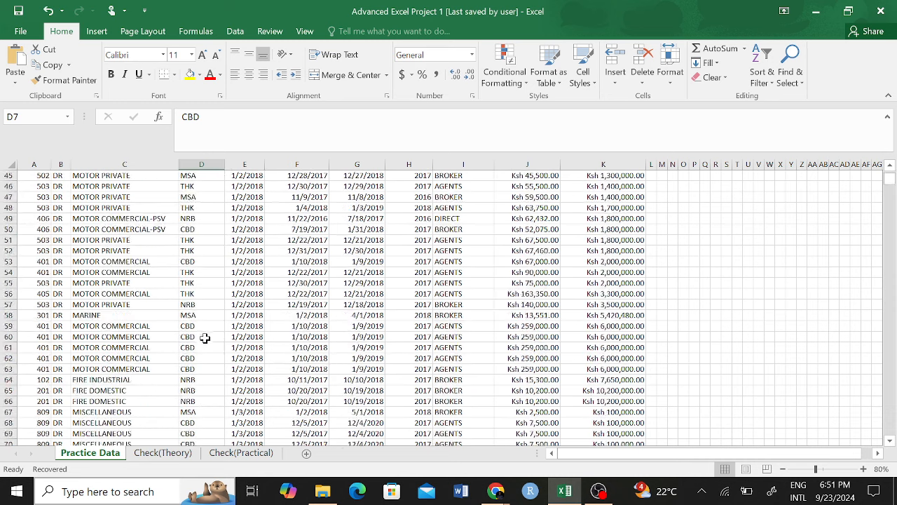
{"action": "scroll", "coordinate": [205, 337], "scroll_direction": "down", "scroll_amount": 5}
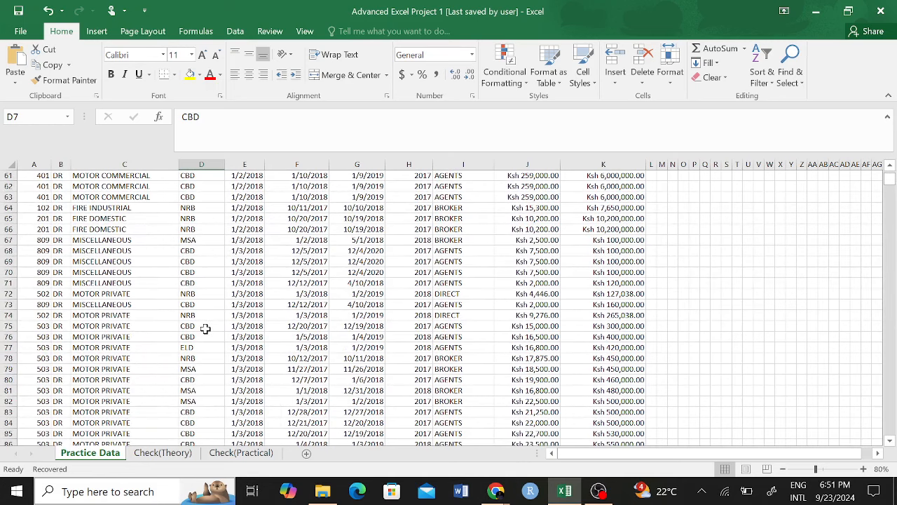
{"action": "scroll", "coordinate": [203, 326], "scroll_direction": "up", "scroll_amount": 15}
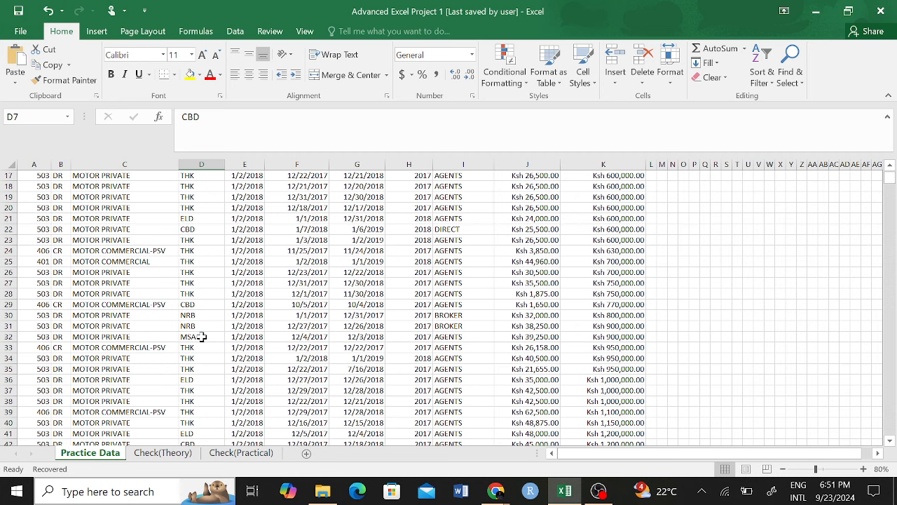
{"action": "scroll", "coordinate": [204, 327], "scroll_direction": "up", "scroll_amount": 6}
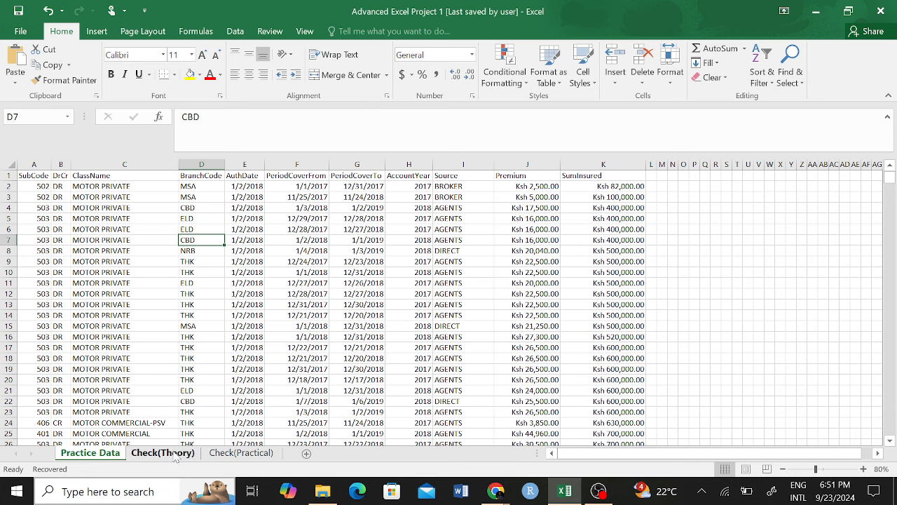
Step: Go back to the Check(Practical) sheet and select the empty branch validation cell B17
{"action": "left_click", "coordinate": [218, 454]}
{"action": "left_click", "coordinate": [179, 299]}
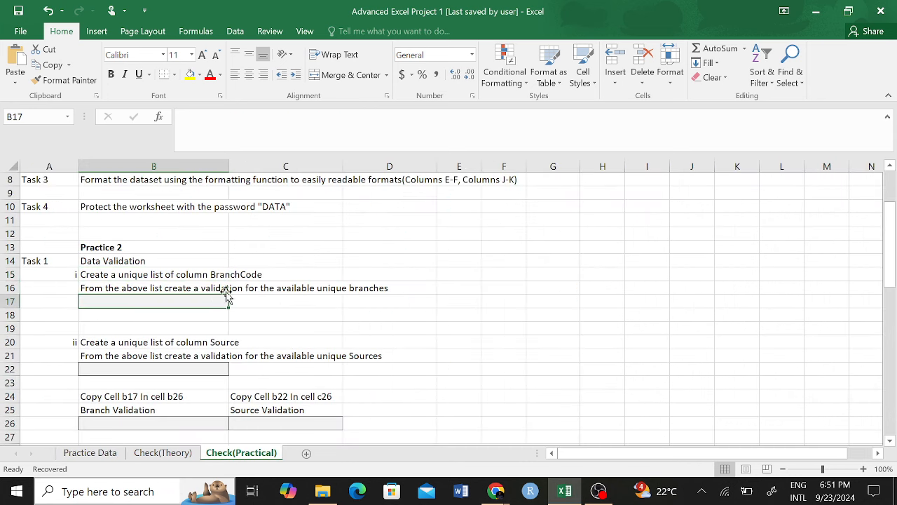
{"action": "left_click", "coordinate": [187, 343]}
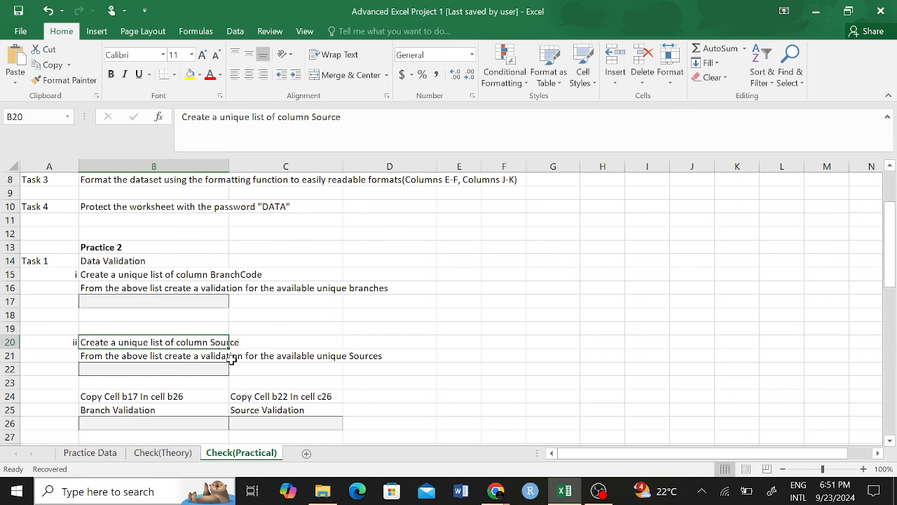
{"action": "left_click", "coordinate": [597, 274]}
{"action": "left_click", "coordinate": [618, 284]}
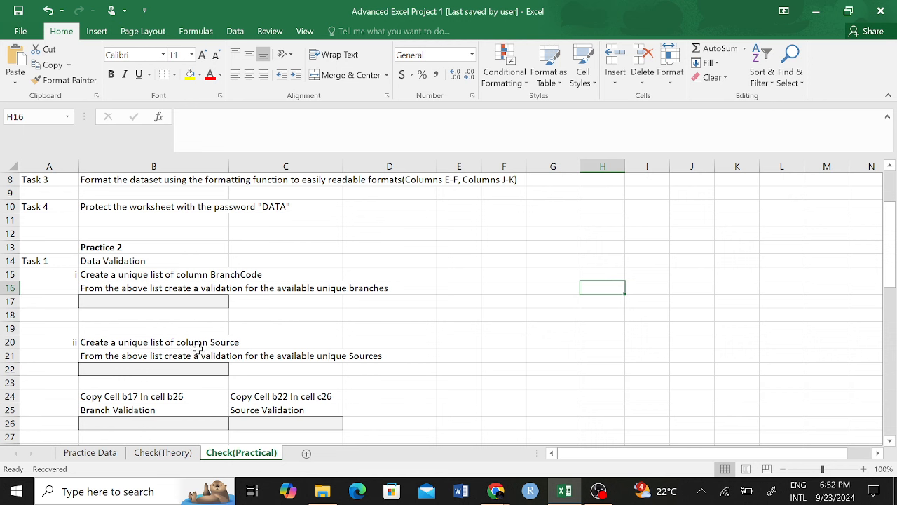
{"action": "left_click", "coordinate": [191, 299]}
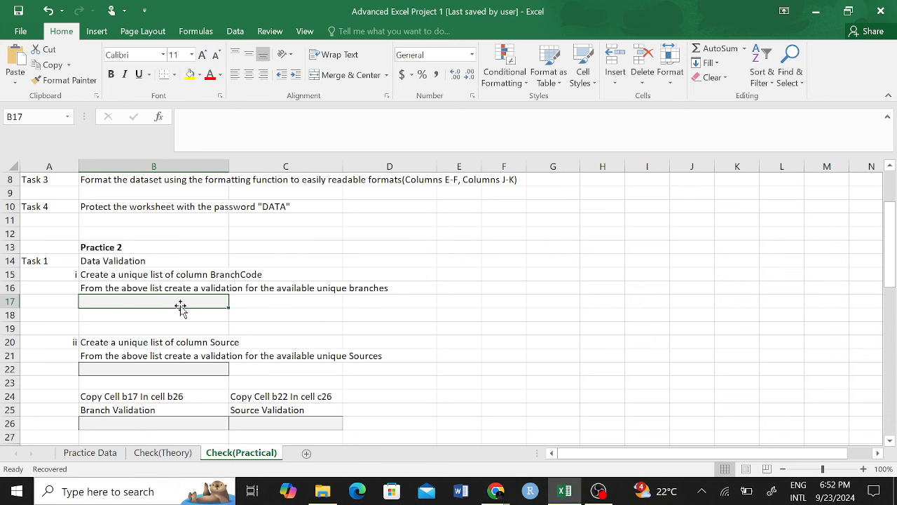
{"action": "left_click", "coordinate": [235, 31]}
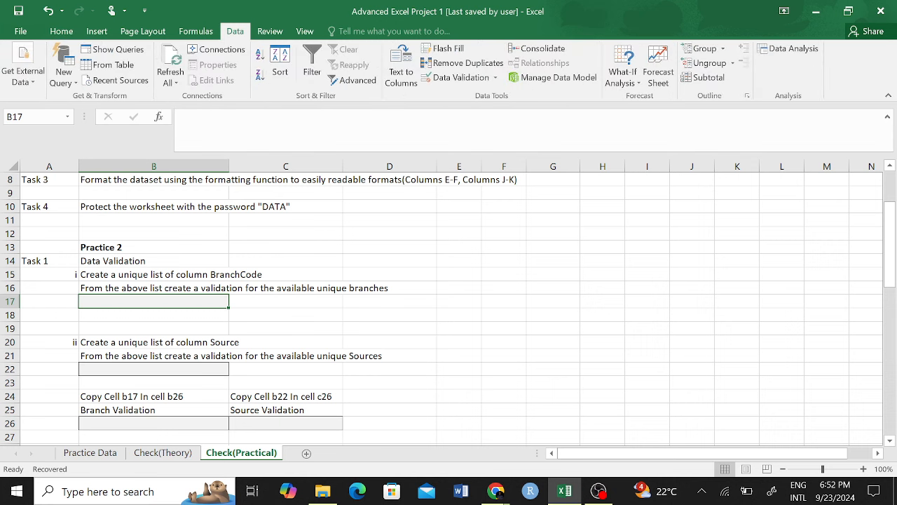
{"action": "left_click", "coordinate": [495, 77]}
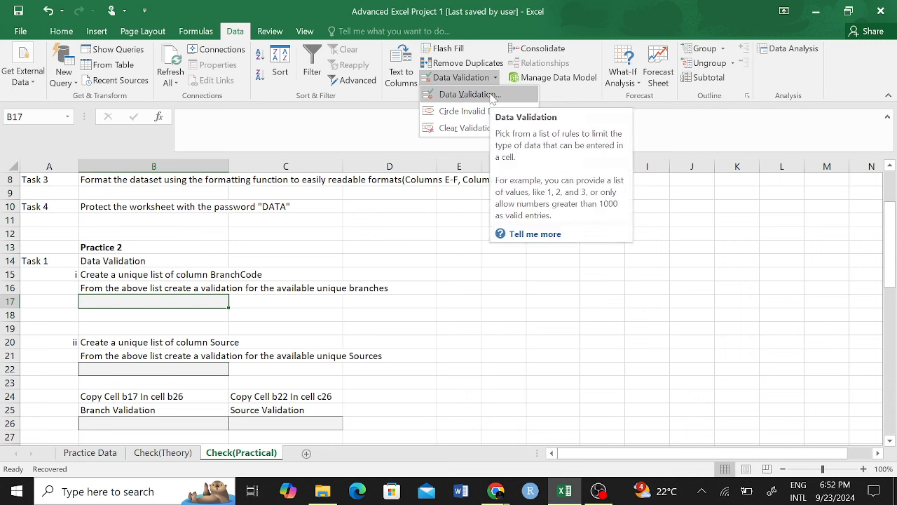
{"action": "left_click", "coordinate": [493, 98]}
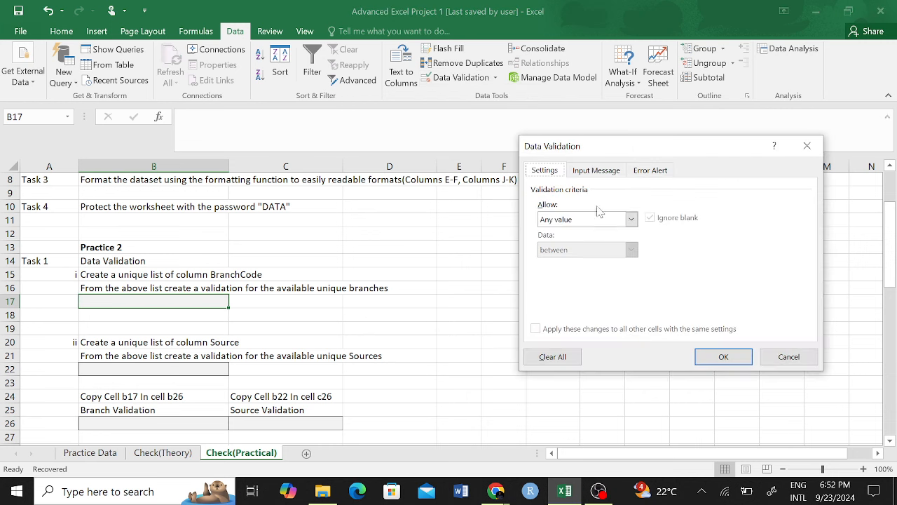
{"action": "left_click", "coordinate": [632, 219]}
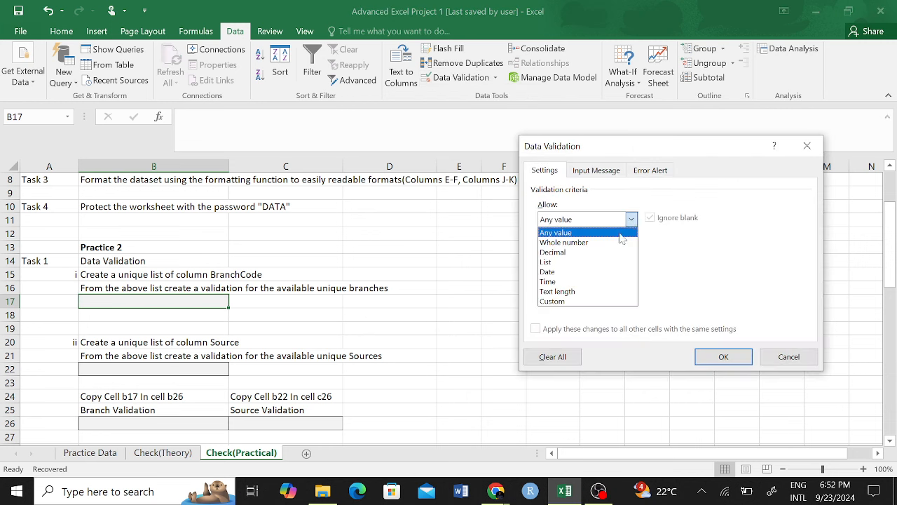
{"action": "left_click", "coordinate": [554, 262]}
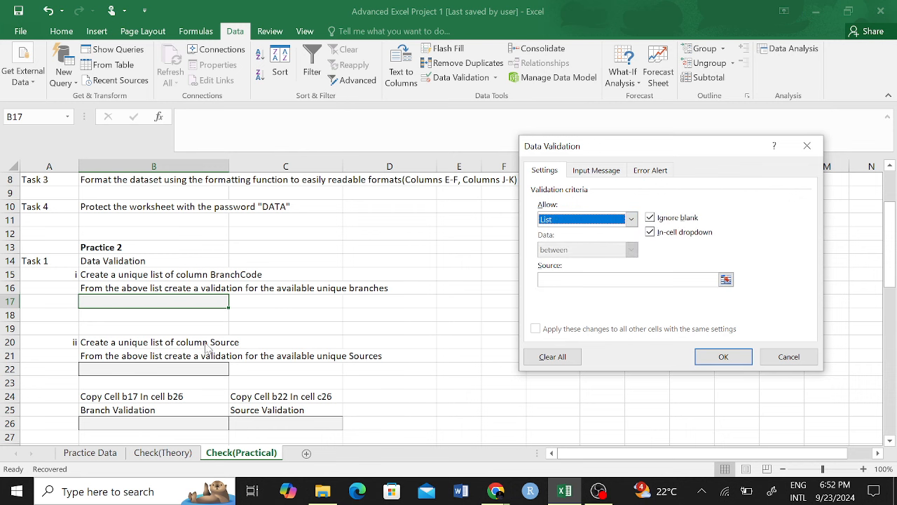
{"action": "left_click", "coordinate": [807, 146]}
{"action": "left_click", "coordinate": [413, 339]}
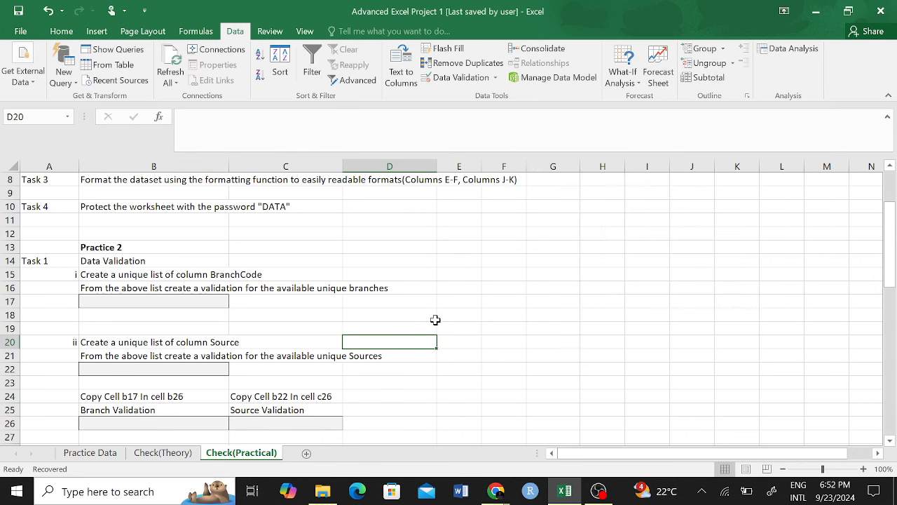
{"action": "left_click", "coordinate": [157, 301]}
{"action": "left_click", "coordinate": [147, 369]}
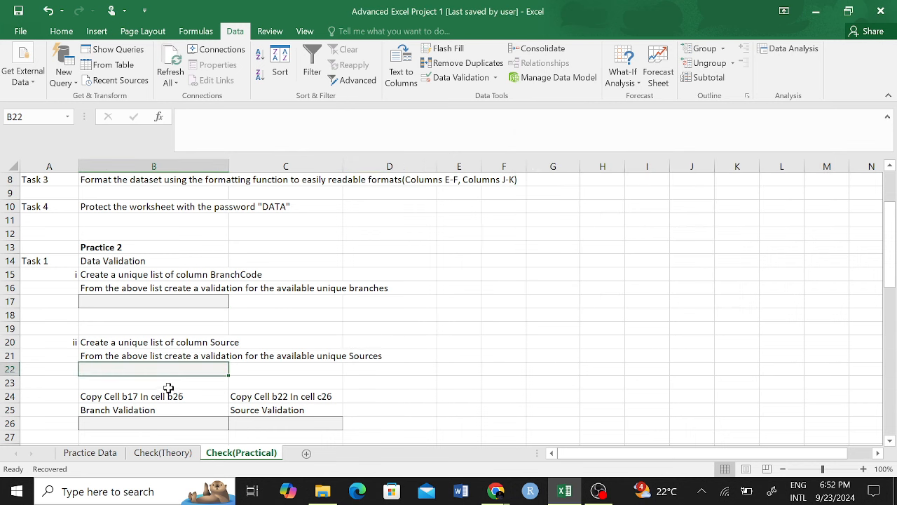
{"action": "scroll", "coordinate": [168, 379], "scroll_direction": "down", "scroll_amount": 3}
{"action": "left_click", "coordinate": [180, 302]}
{"action": "left_click", "coordinate": [256, 301]}
{"action": "scroll", "coordinate": [180, 367], "scroll_direction": "down", "scroll_amount": 3}
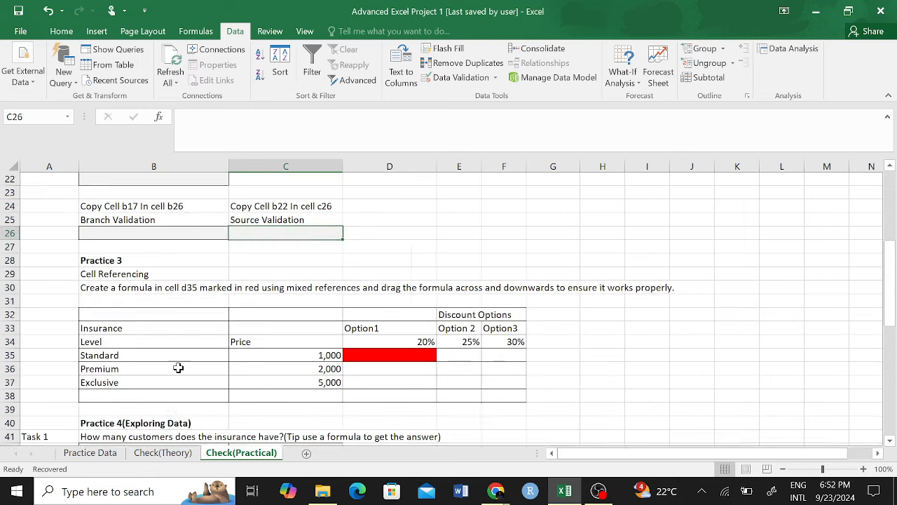
{"action": "scroll", "coordinate": [173, 382], "scroll_direction": "down", "scroll_amount": 2}
{"action": "left_click", "coordinate": [169, 329]}
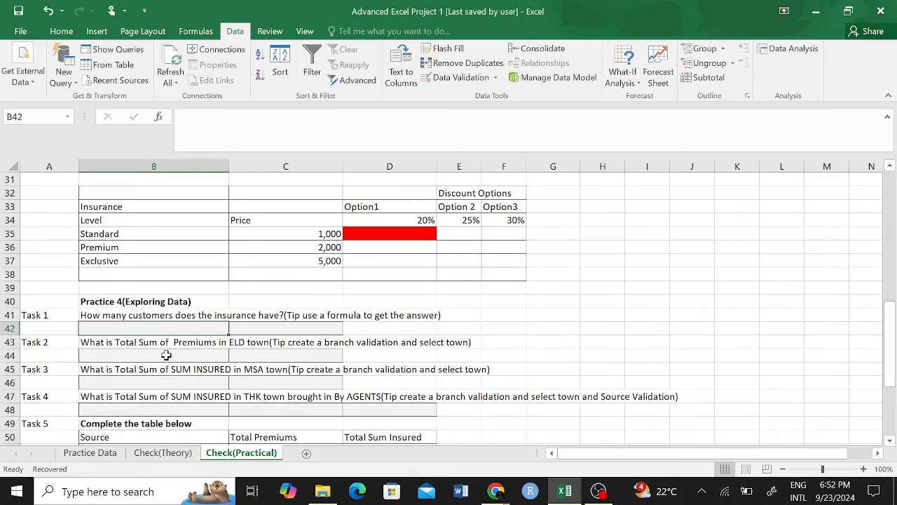
{"action": "left_click", "coordinate": [166, 356]}
{"action": "left_click", "coordinate": [165, 385]}
{"action": "left_click", "coordinate": [167, 408]}
{"action": "scroll", "coordinate": [228, 356], "scroll_direction": "up", "scroll_amount": 10}
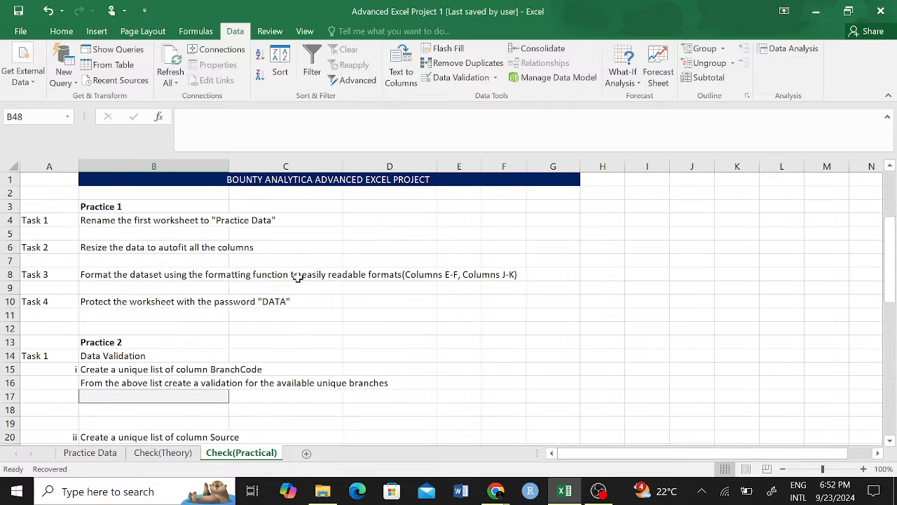
{"action": "scroll", "coordinate": [273, 355], "scroll_direction": "down", "scroll_amount": 5}
{"action": "left_click", "coordinate": [274, 315]}
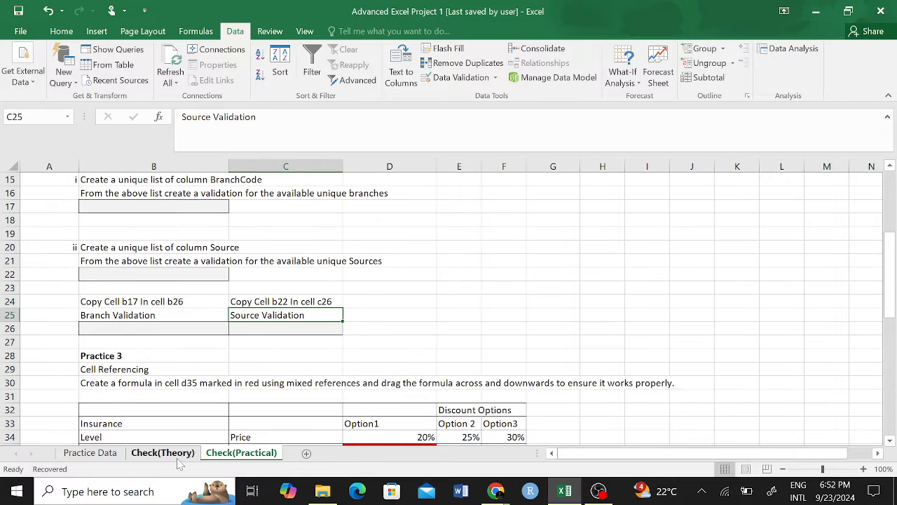
{"action": "left_click", "coordinate": [102, 454]}
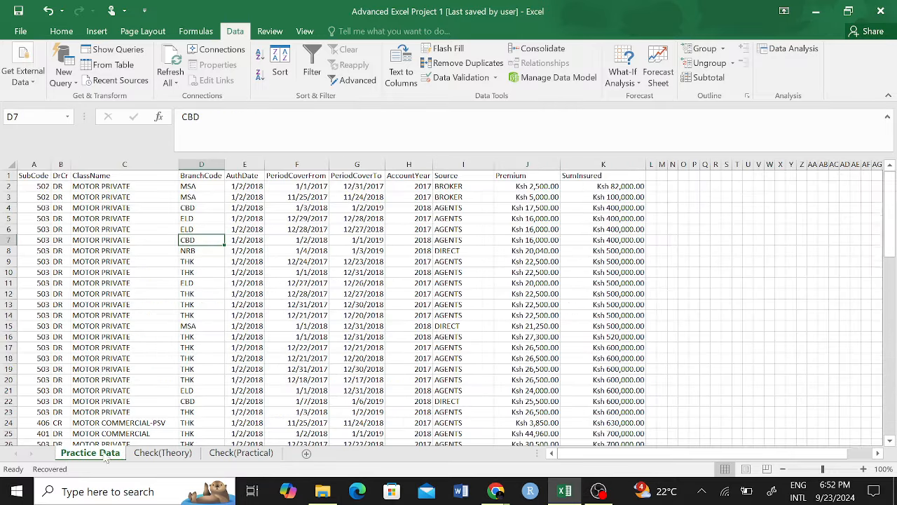
{"action": "left_click", "coordinate": [205, 166]}
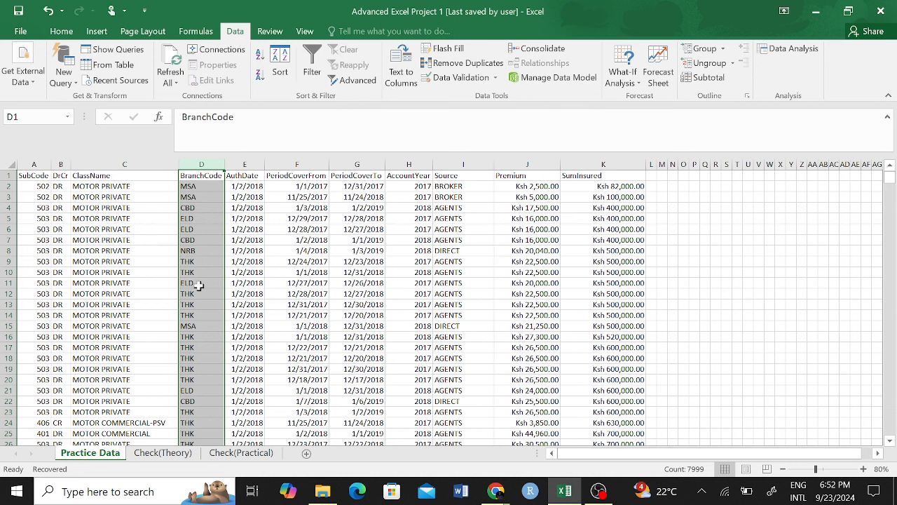
{"action": "left_click", "coordinate": [247, 456]}
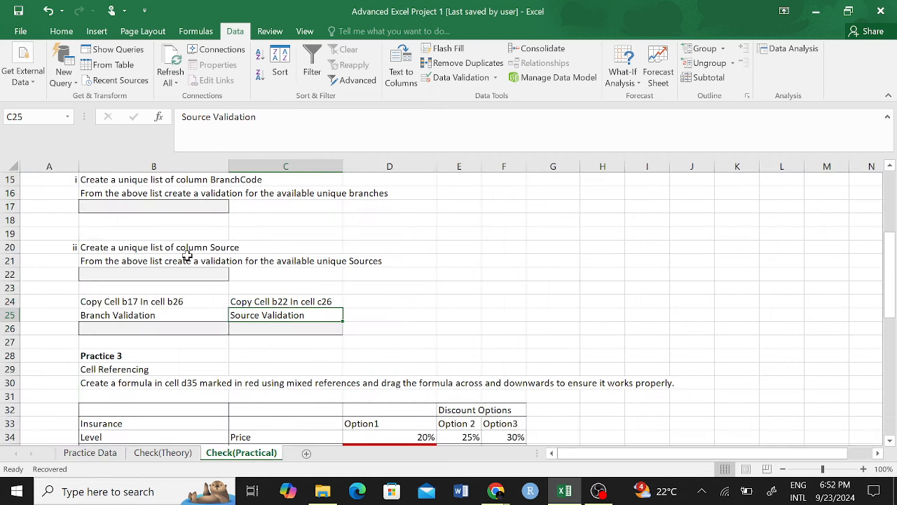
{"action": "scroll", "coordinate": [149, 266], "scroll_direction": "up", "scroll_amount": 3}
{"action": "left_click", "coordinate": [137, 342]}
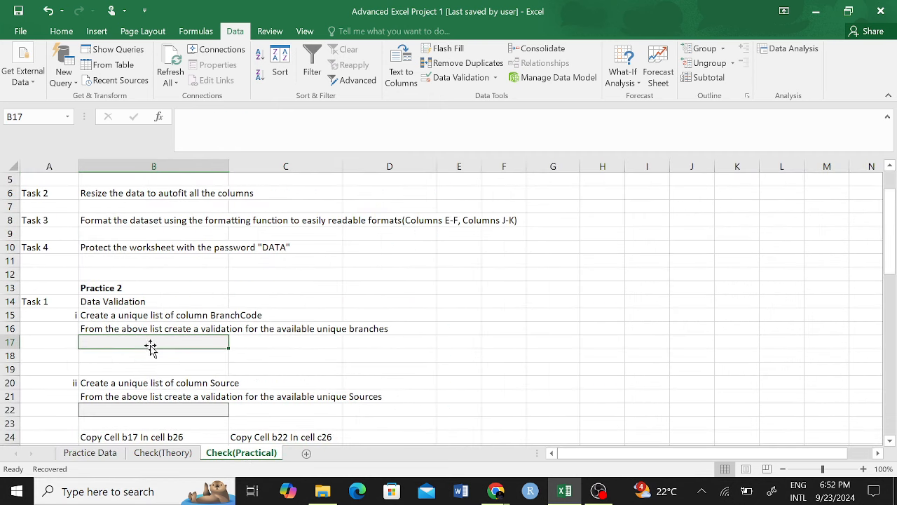
{"action": "left_click", "coordinate": [218, 316]}
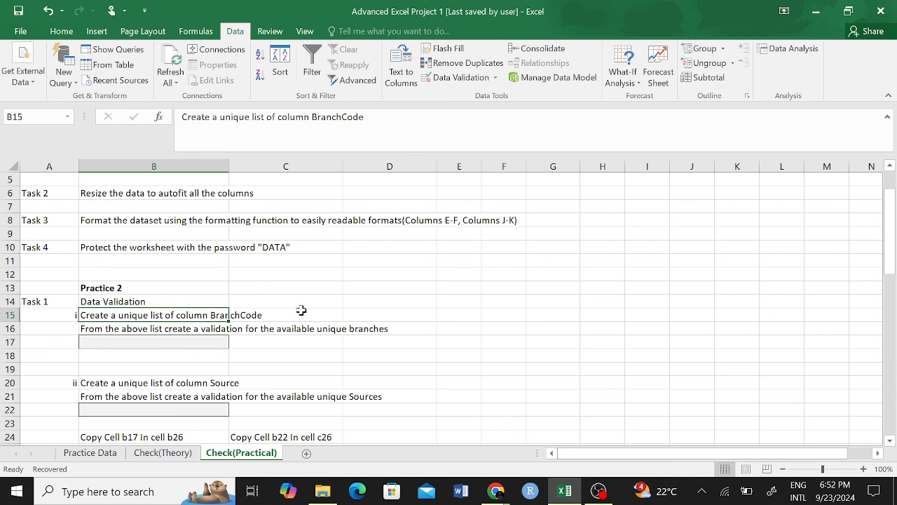
{"action": "left_click", "coordinate": [350, 316]}
{"action": "left_click_drag", "start_coordinate": [286, 315], "coordinate": [393, 315]}
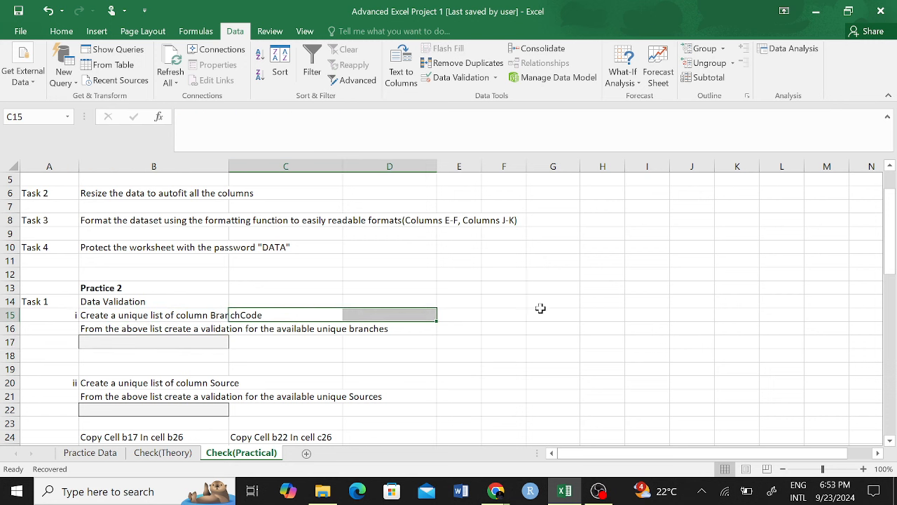
{"action": "left_click", "coordinate": [152, 329]}
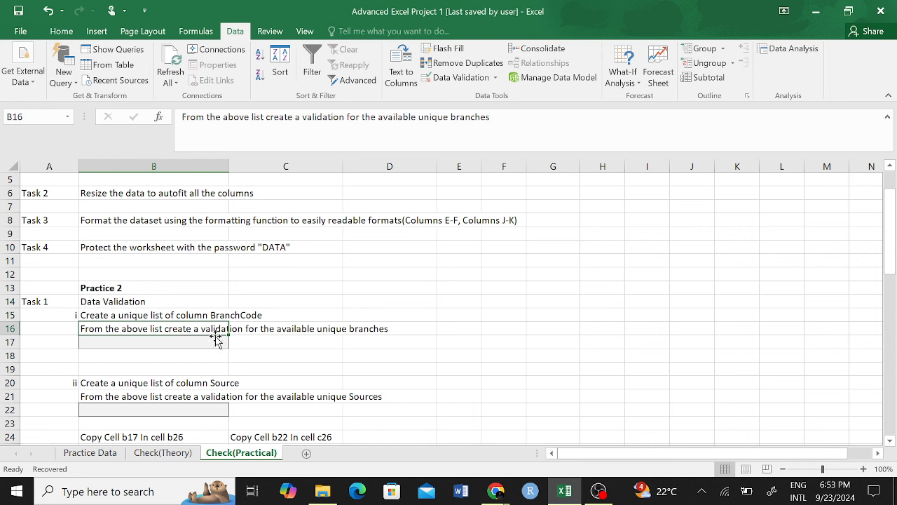
{"action": "left_click", "coordinate": [185, 340]}
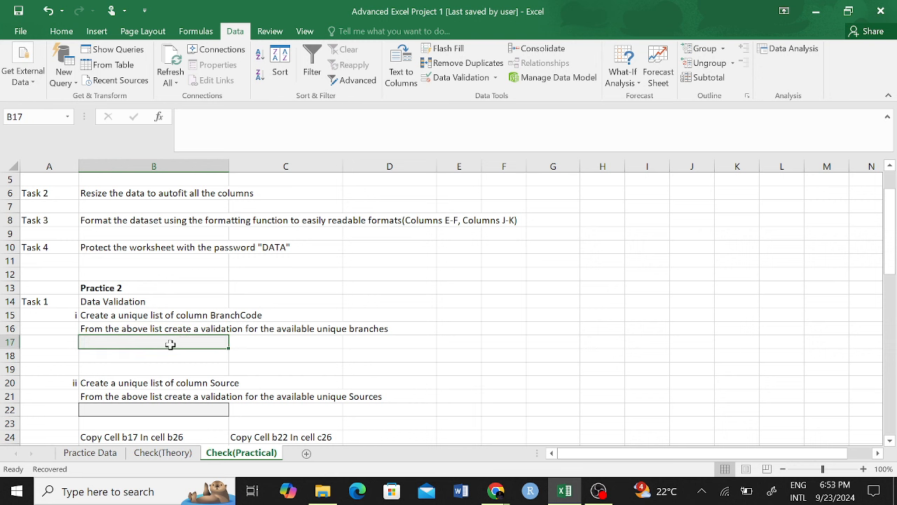
Step: Give B17 a List validation sourced from the whole Practice Data BranchCode column D
{"action": "left_click", "coordinate": [484, 78]}
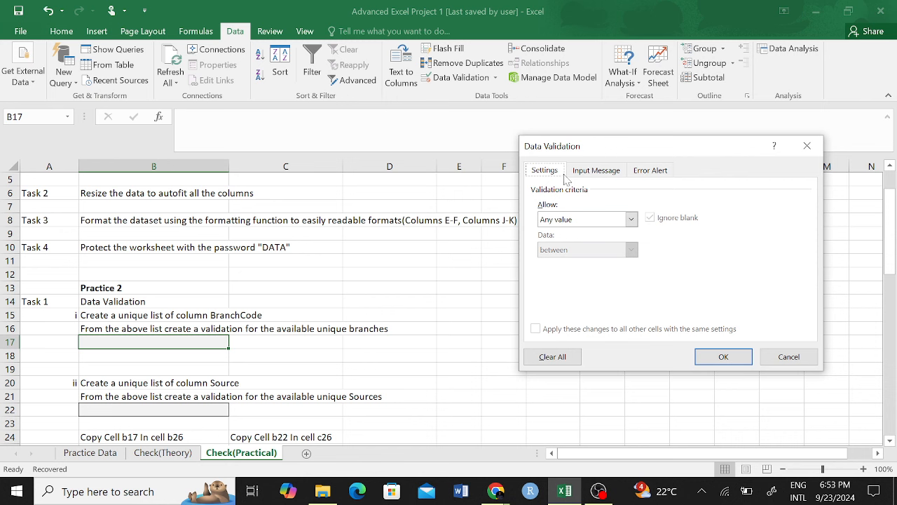
{"action": "left_click", "coordinate": [631, 219]}
{"action": "left_click", "coordinate": [566, 262]}
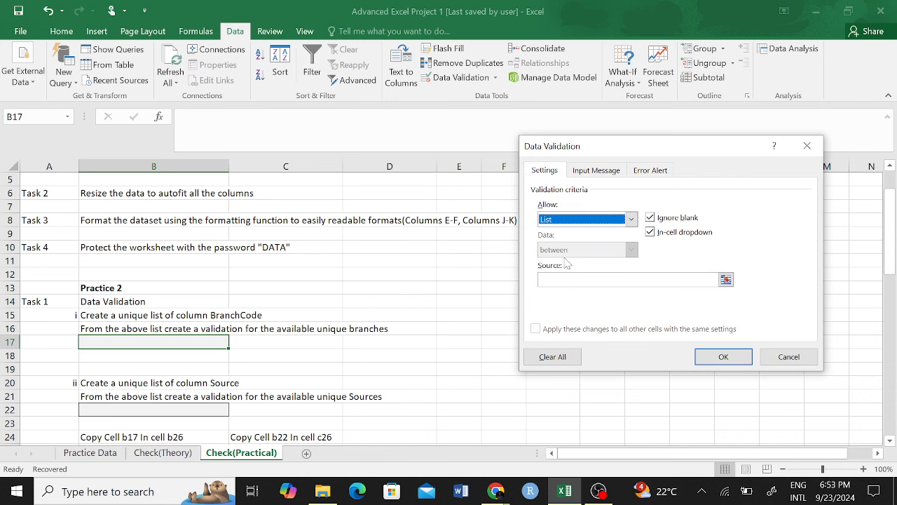
{"action": "left_click", "coordinate": [727, 279]}
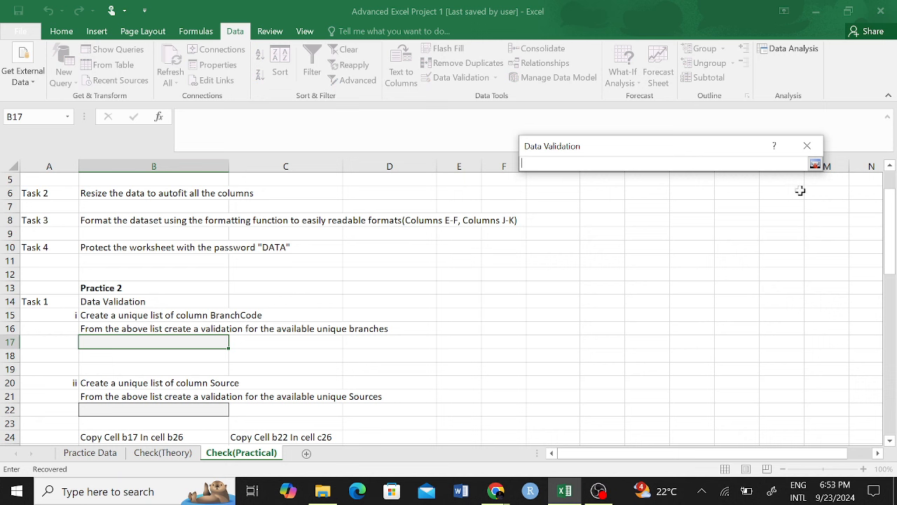
{"action": "left_click", "coordinate": [815, 165]}
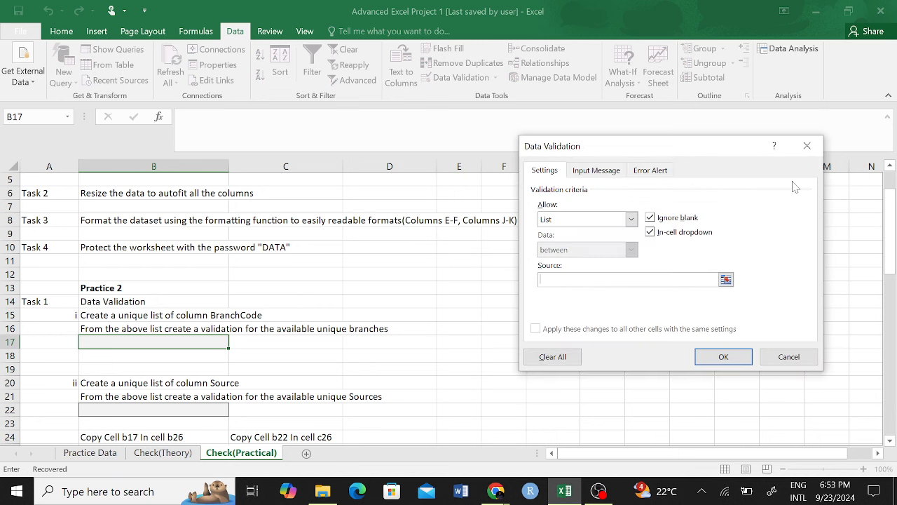
{"action": "left_click", "coordinate": [727, 280]}
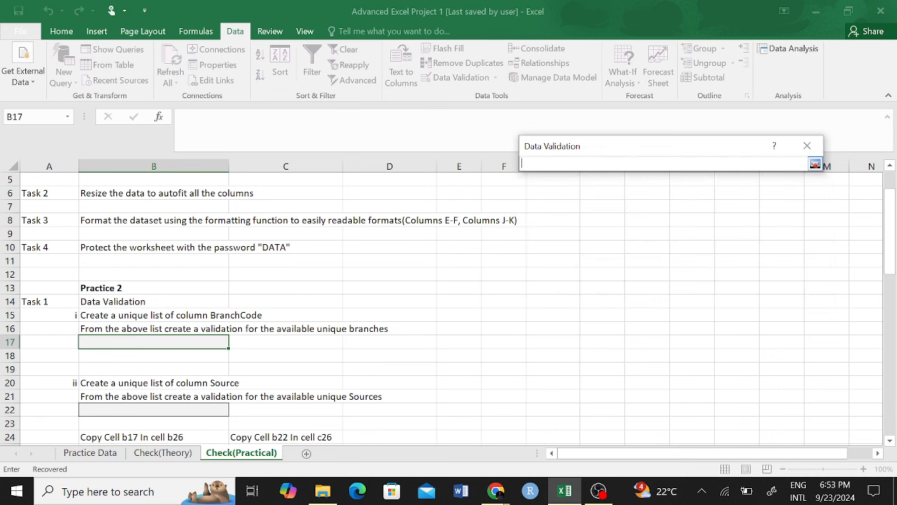
{"action": "left_click", "coordinate": [90, 455]}
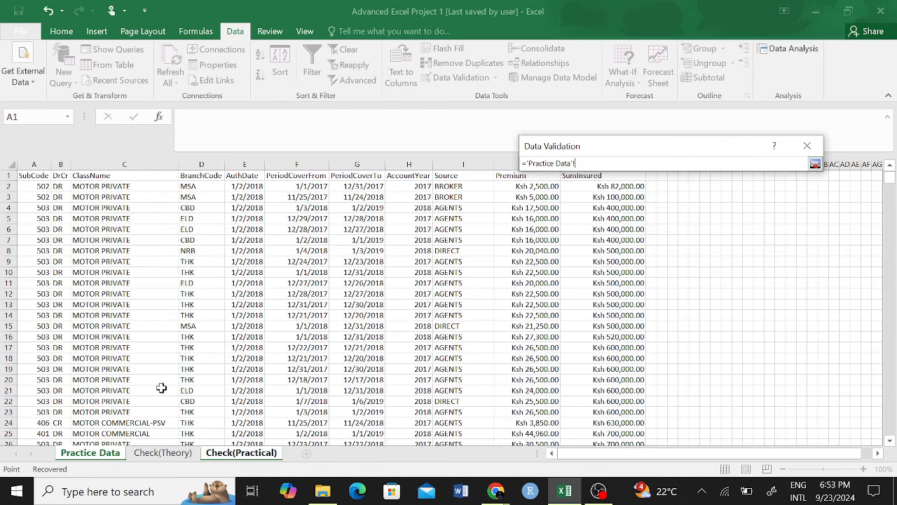
{"action": "left_click", "coordinate": [206, 164]}
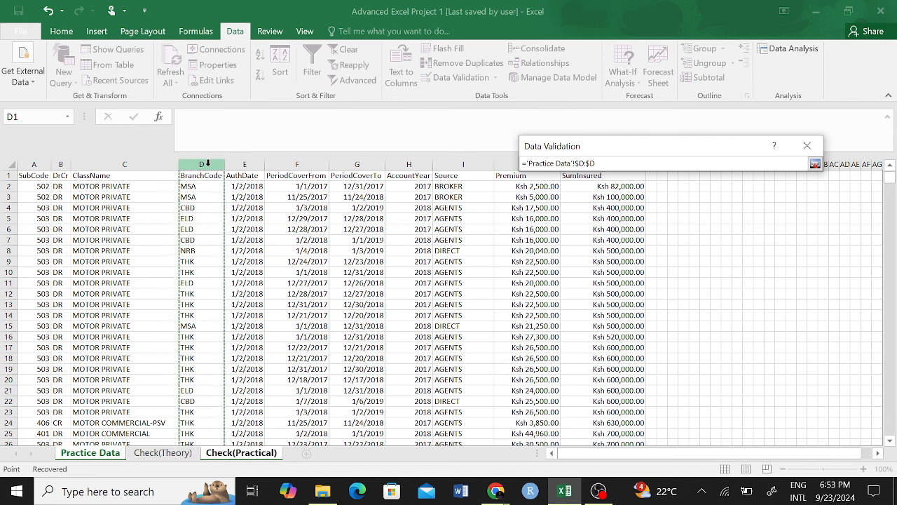
{"action": "left_click", "coordinate": [816, 165]}
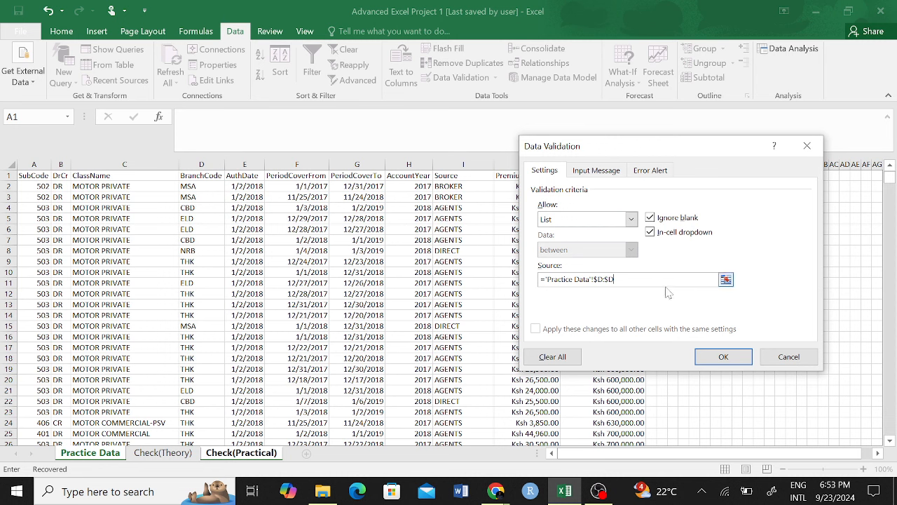
{"action": "left_click", "coordinate": [724, 358]}
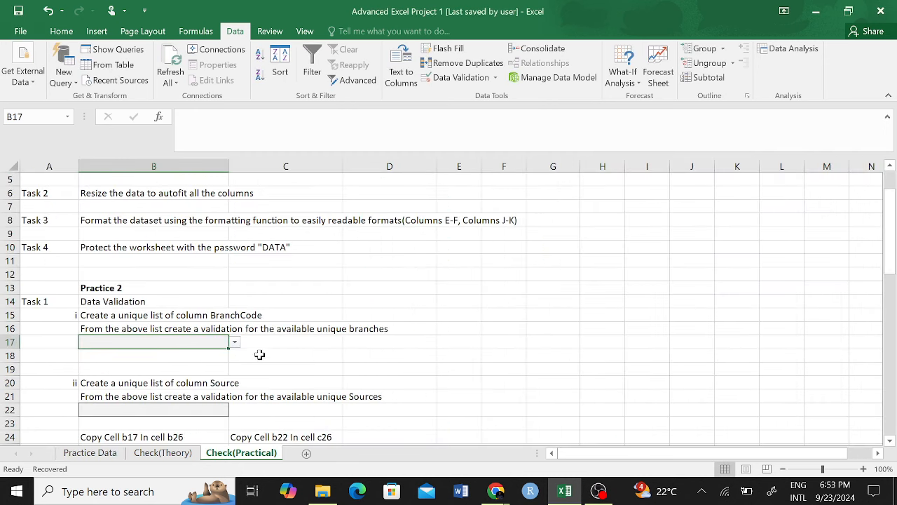
Step: Test B17's new dropdown of branch codes, closing it without choosing a value
{"action": "left_click", "coordinate": [329, 342]}
{"action": "left_click", "coordinate": [513, 314]}
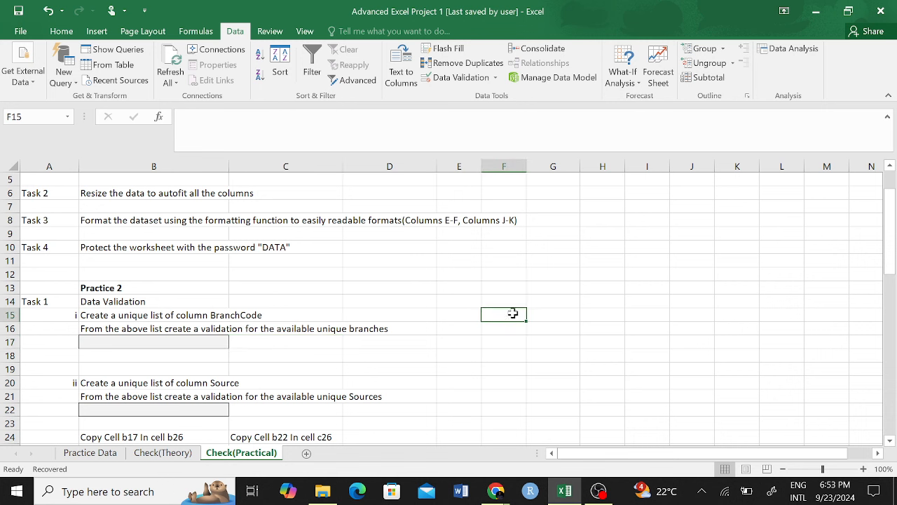
{"action": "left_click", "coordinate": [202, 350]}
{"action": "left_click", "coordinate": [209, 340]}
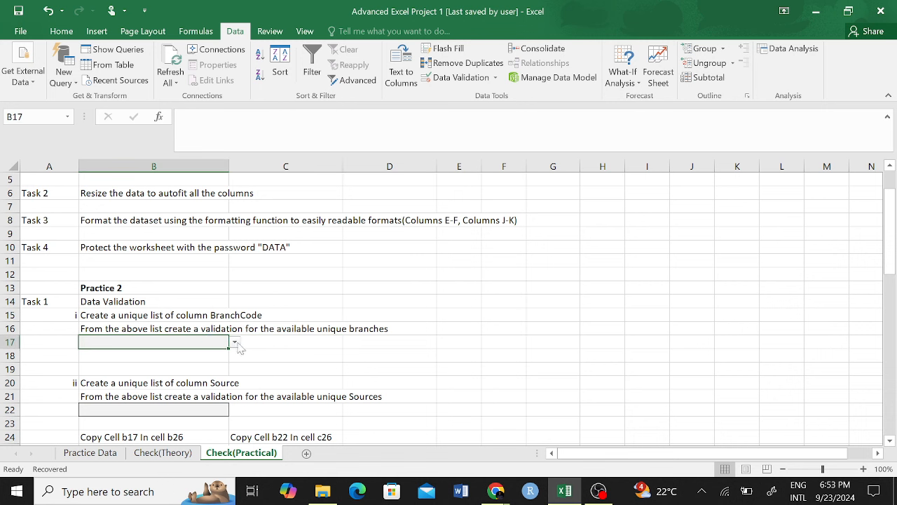
{"action": "left_click", "coordinate": [235, 343]}
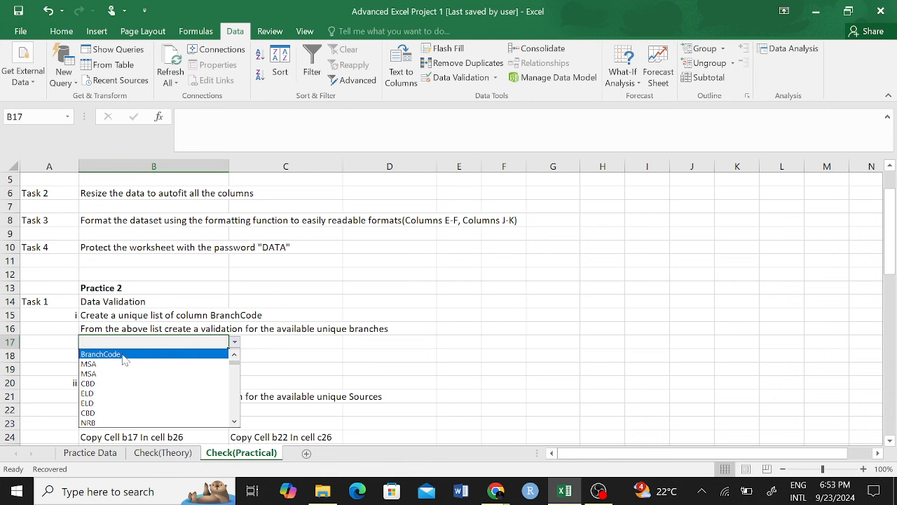
{"action": "left_click", "coordinate": [349, 328]}
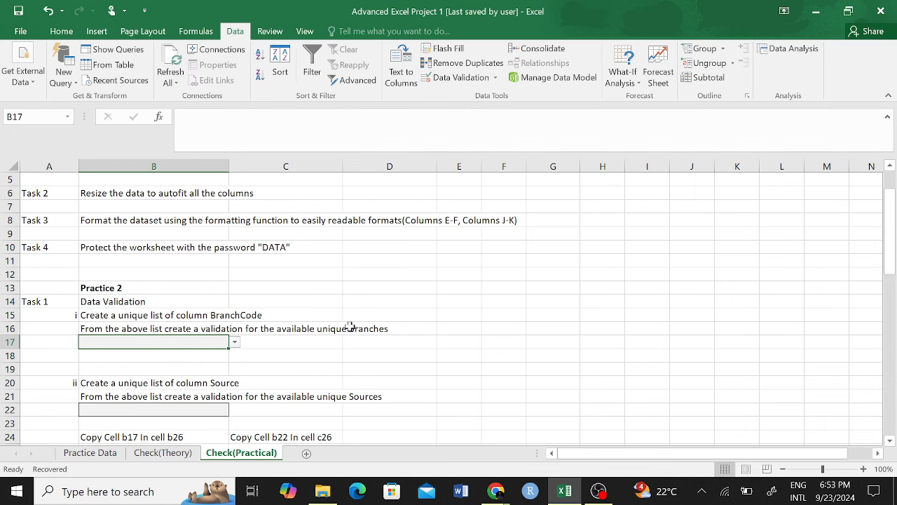
Step: Start editing B17's validation source range, then cancel without saving changes
{"action": "left_click", "coordinate": [457, 78]}
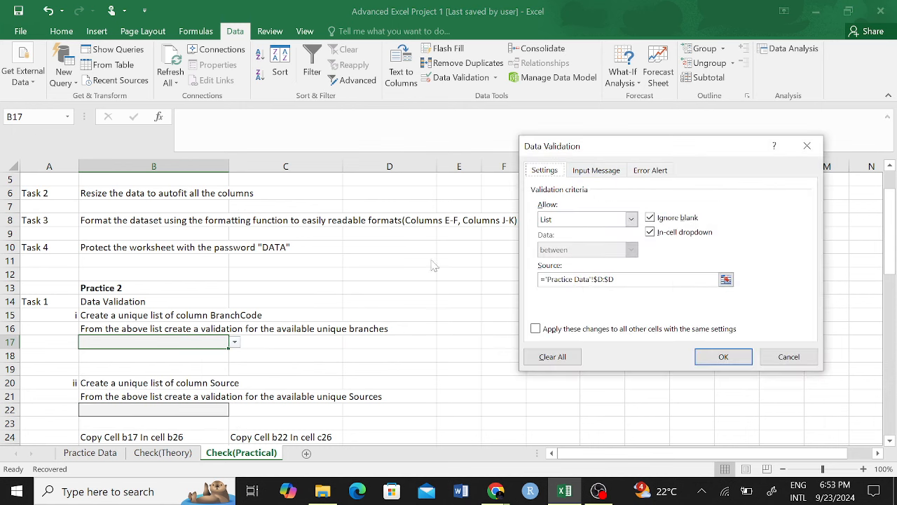
{"action": "left_click", "coordinate": [596, 279]}
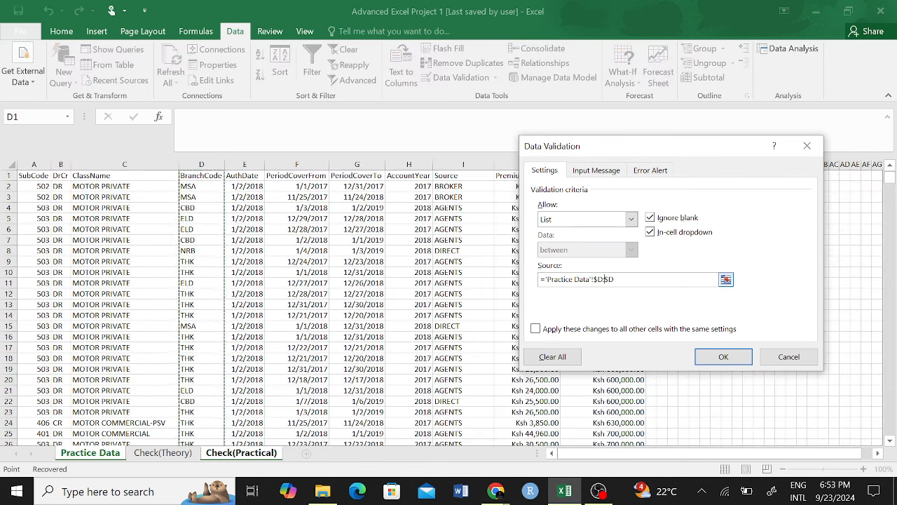
{"action": "type", "text": ":"}
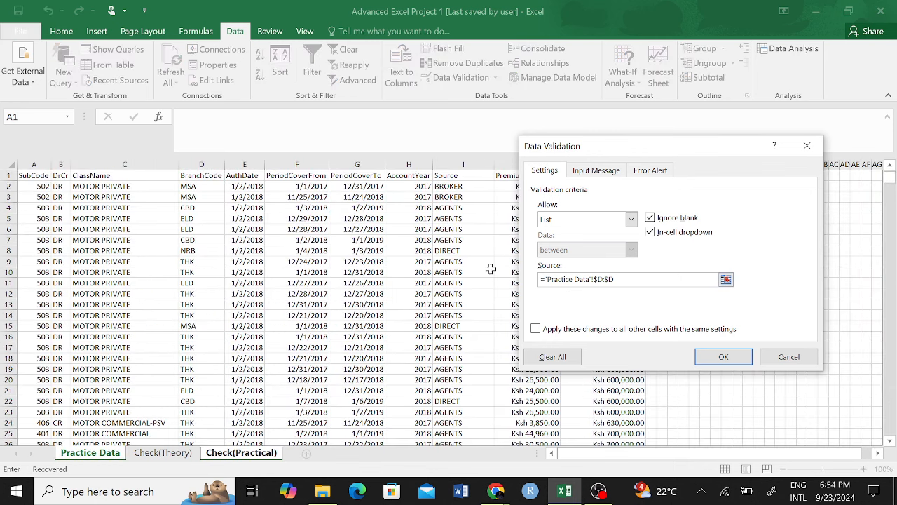
{"action": "left_click", "coordinate": [785, 356]}
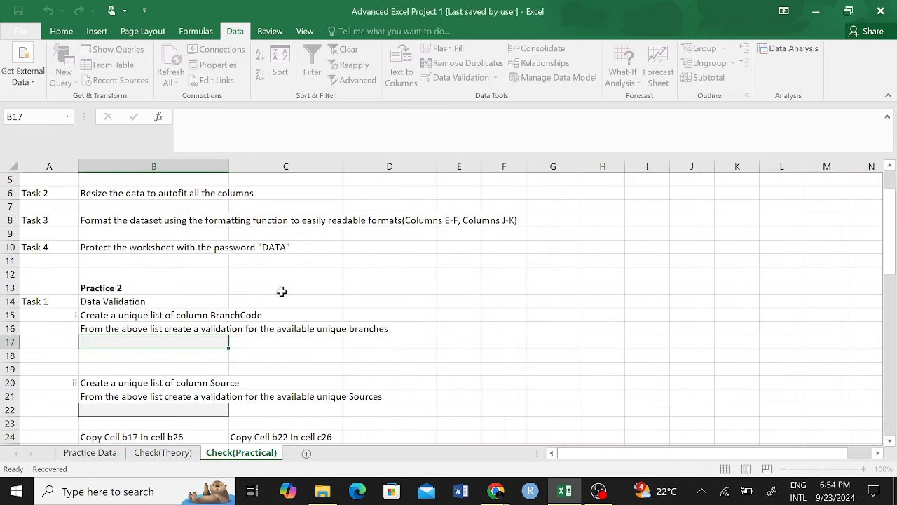
Step: Select the whole Practice Data table, then clear the selection
{"action": "left_click", "coordinate": [105, 454]}
{"action": "left_click", "coordinate": [147, 209]}
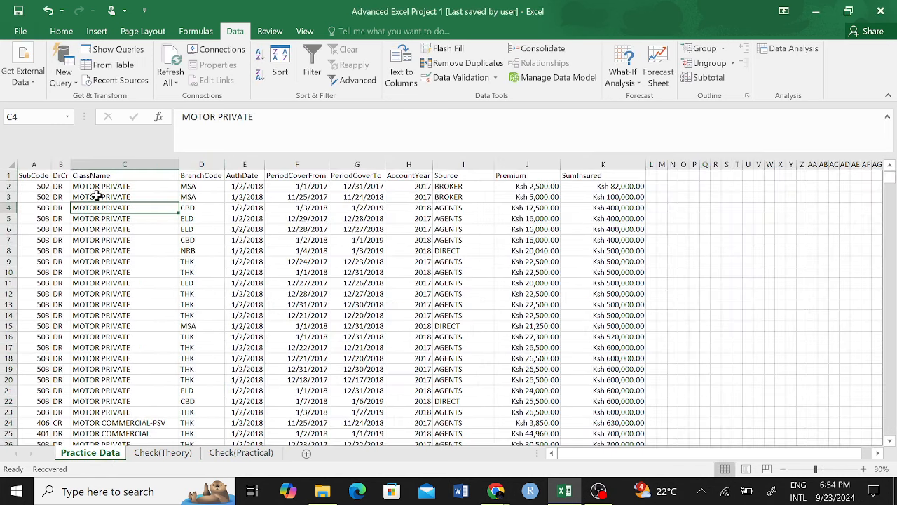
{"action": "key", "text": "ctrl+a"}
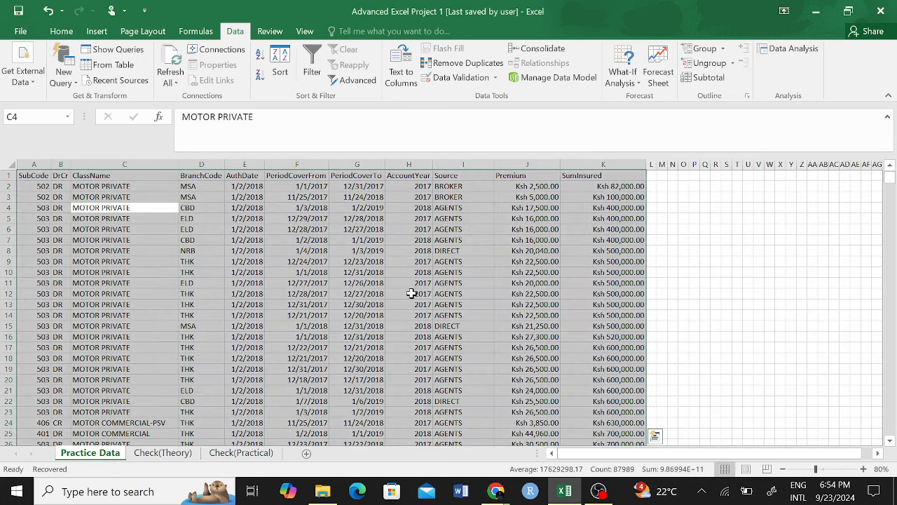
{"action": "left_click_drag", "start_coordinate": [892, 181], "coordinate": [892, 456]}
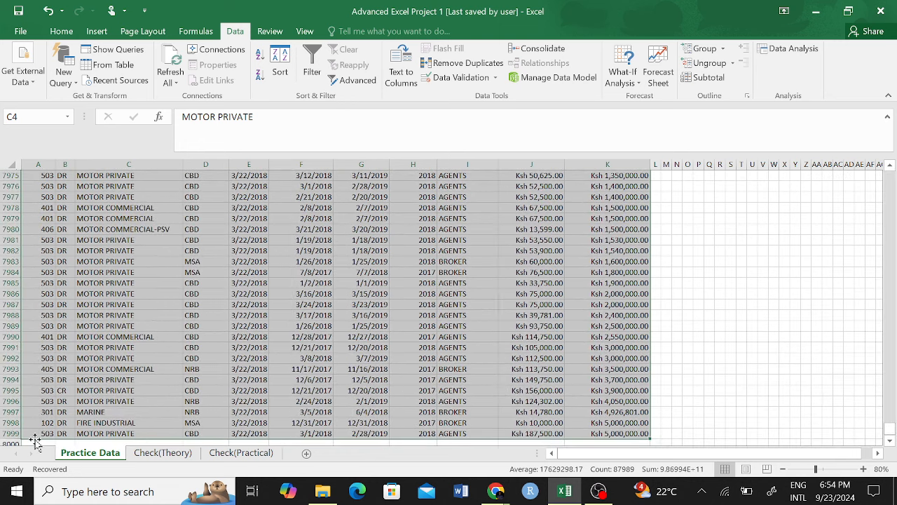
{"action": "scroll", "coordinate": [488, 292], "scroll_direction": "up", "scroll_amount": 20}
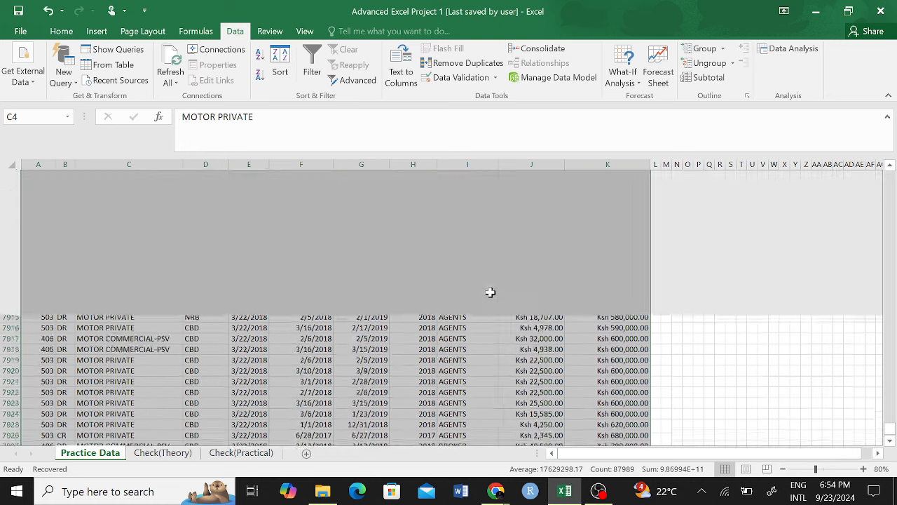
{"action": "scroll", "coordinate": [260, 264], "scroll_direction": "up", "scroll_amount": 4}
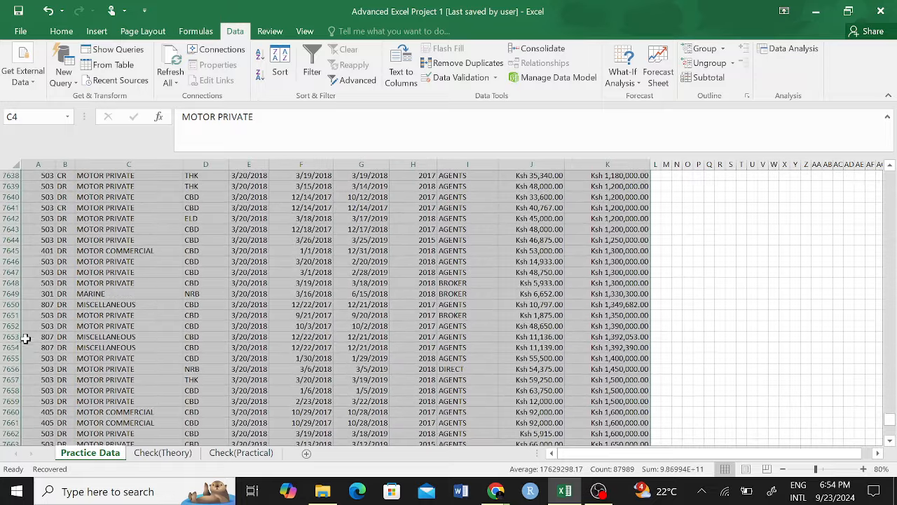
{"action": "left_click", "coordinate": [635, 261]}
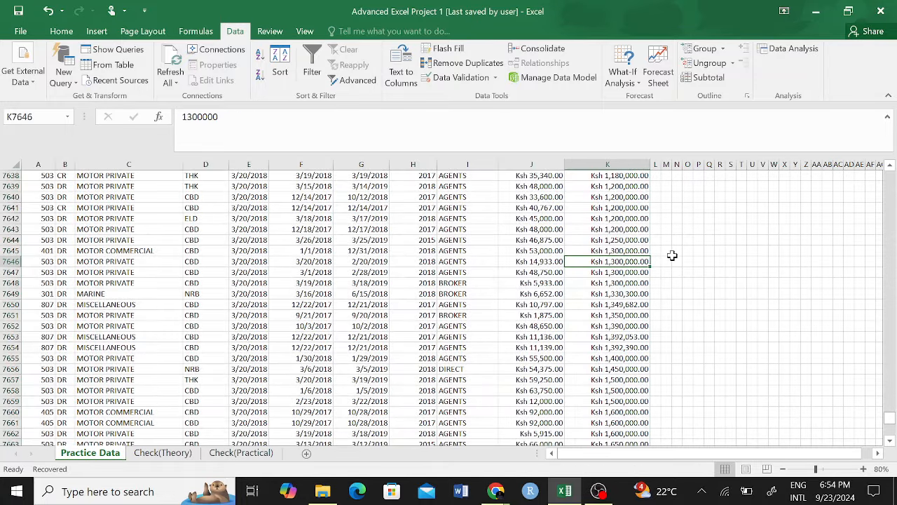
{"action": "scroll", "coordinate": [701, 253], "scroll_direction": "up", "scroll_amount": 20}
{"action": "scroll", "coordinate": [621, 241], "scroll_direction": "up", "scroll_amount": 20}
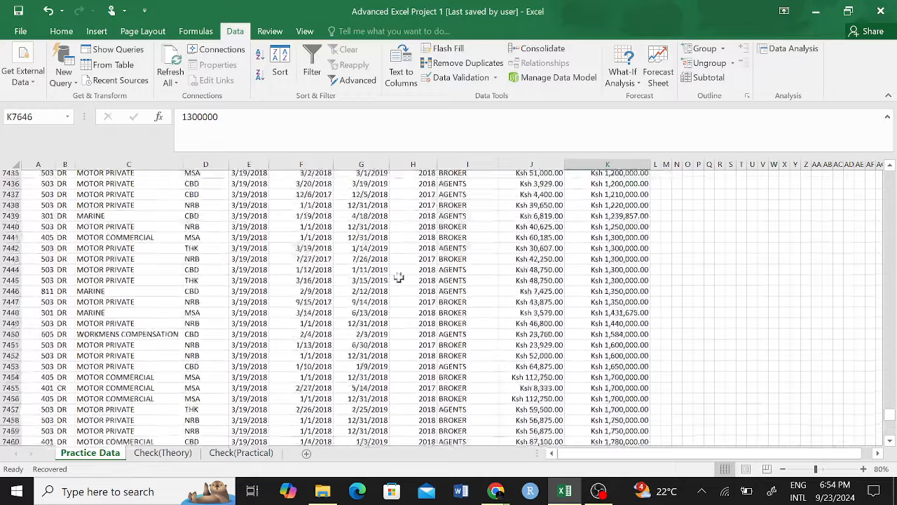
Step: On Check(Practical), open and cancel Remove Duplicates, then bring up B17's Data Validation
{"action": "left_click", "coordinate": [165, 452]}
{"action": "left_click", "coordinate": [241, 452]}
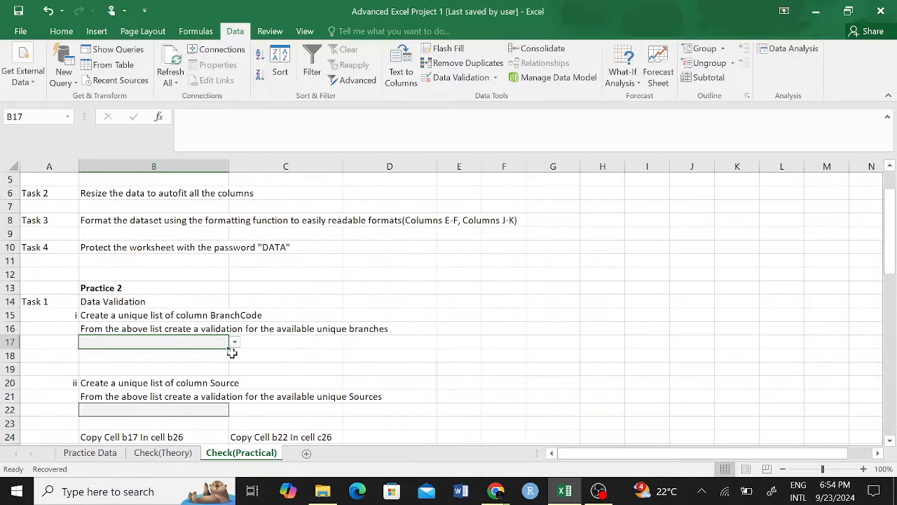
{"action": "left_click", "coordinate": [466, 63]}
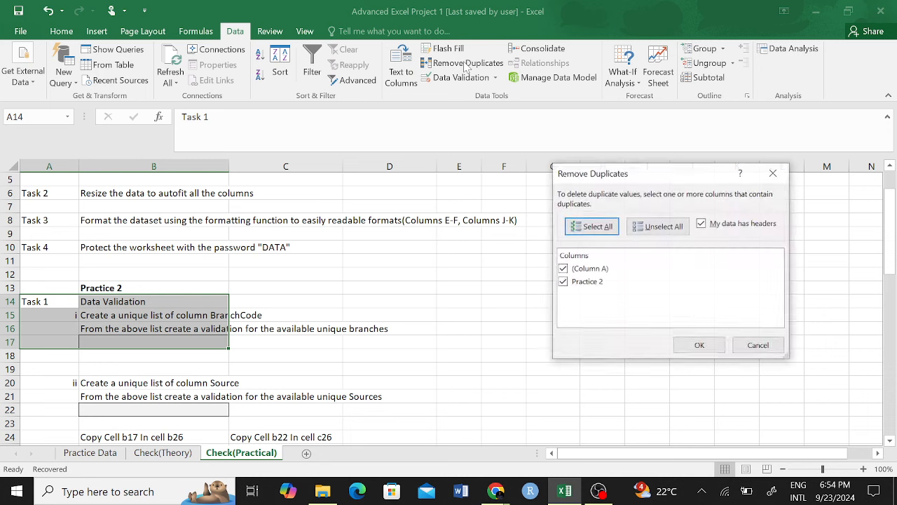
{"action": "left_click", "coordinate": [773, 173]}
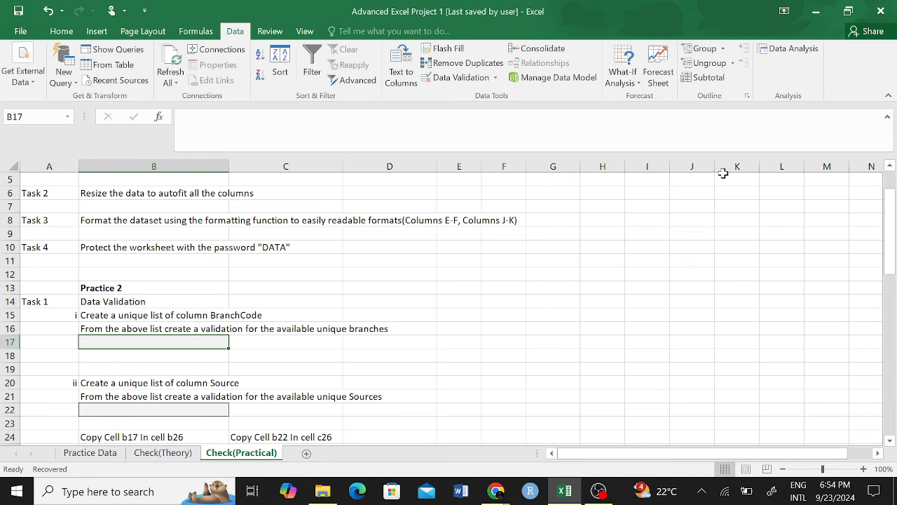
{"action": "left_click", "coordinate": [456, 77]}
Step: Clear B17's existing validation rule back to Any value
{"action": "left_click", "coordinate": [554, 357]}
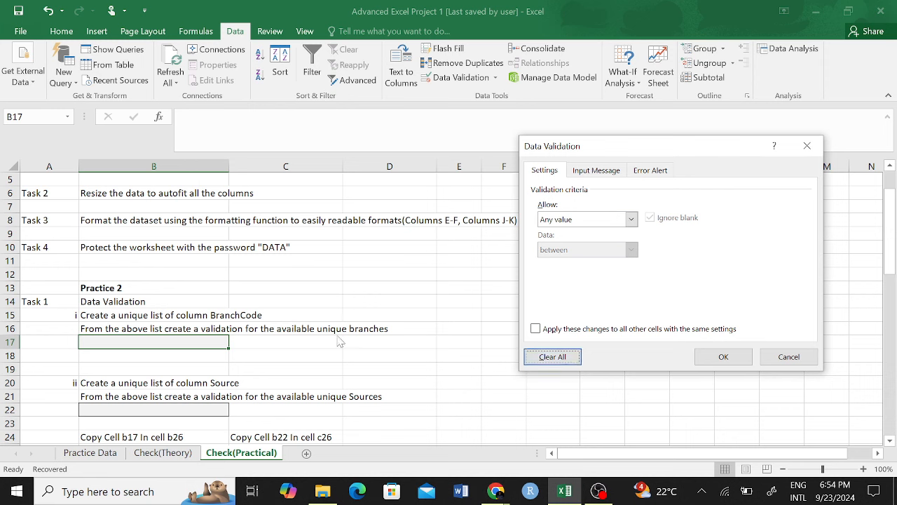
{"action": "left_click", "coordinate": [716, 357]}
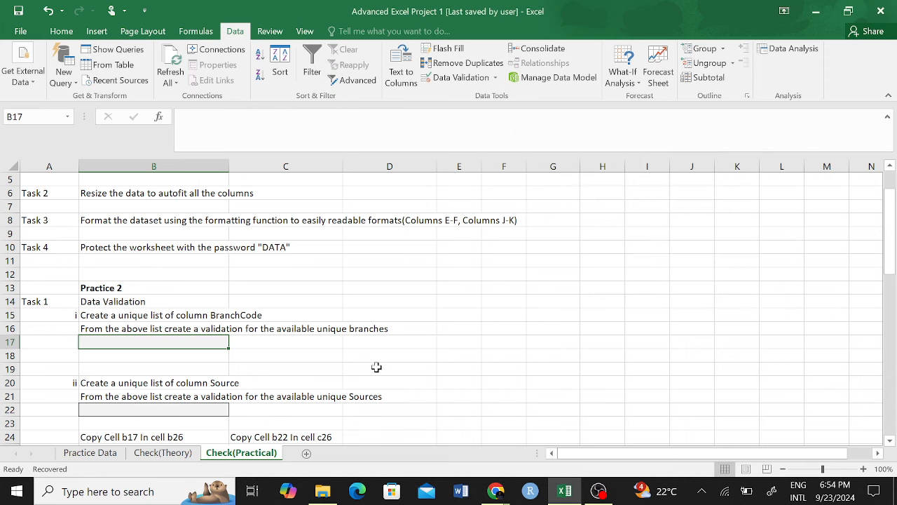
{"action": "left_click", "coordinate": [377, 367]}
{"action": "left_click", "coordinate": [210, 345]}
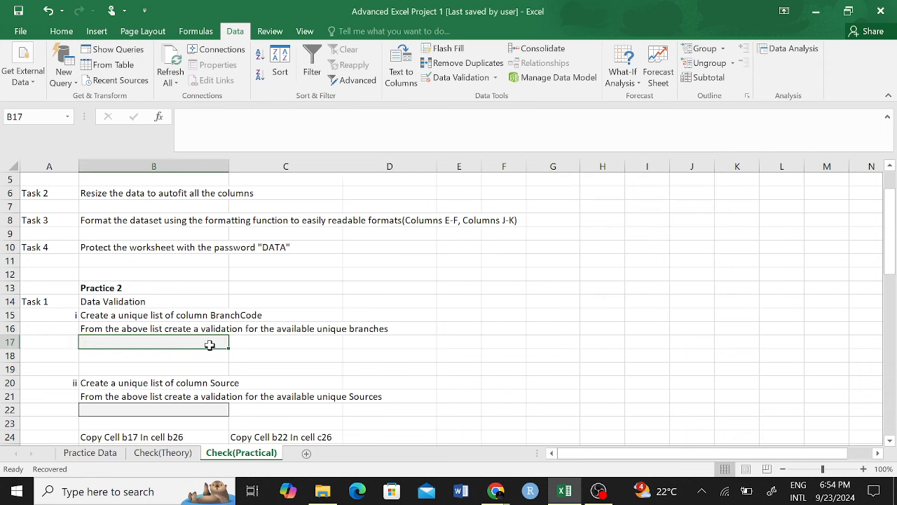
Step: Set B17 to allow a List sourced from Practice Data column D
{"action": "left_click", "coordinate": [457, 77]}
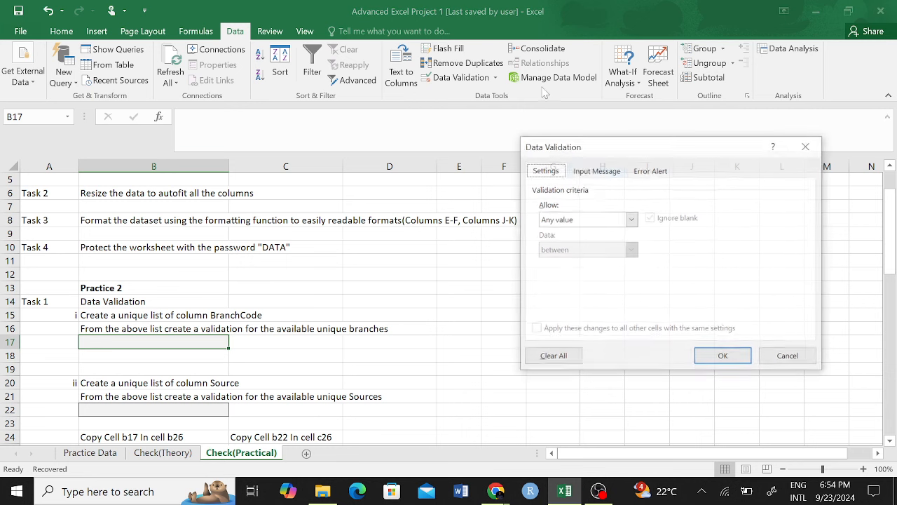
{"action": "left_click", "coordinate": [631, 220]}
{"action": "left_click", "coordinate": [576, 261]}
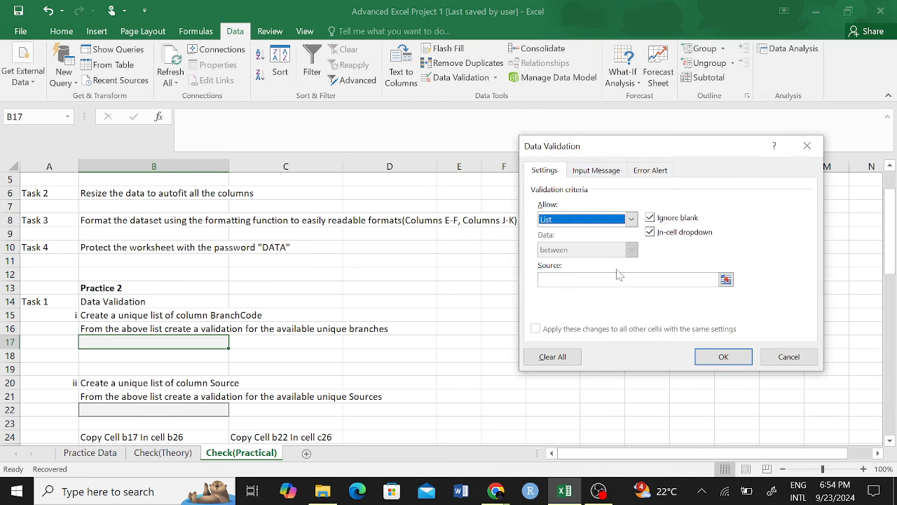
{"action": "left_click", "coordinate": [727, 280]}
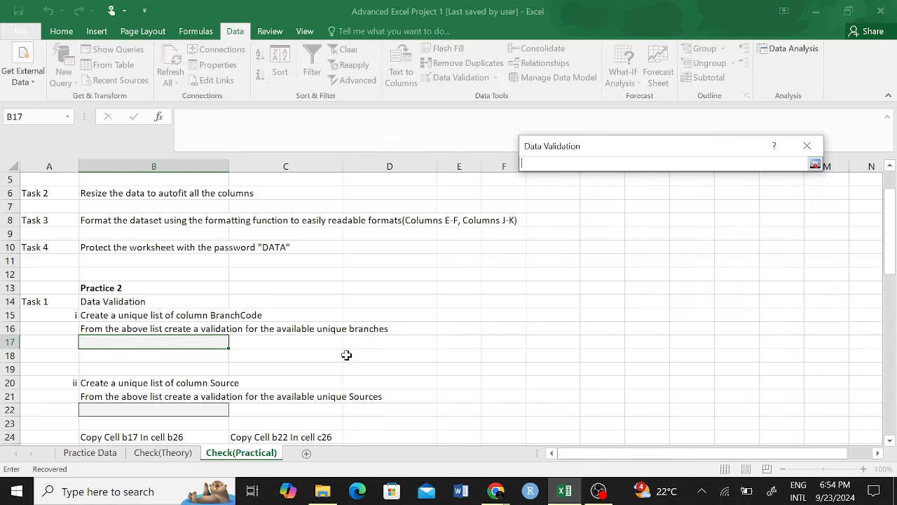
{"action": "left_click", "coordinate": [90, 452]}
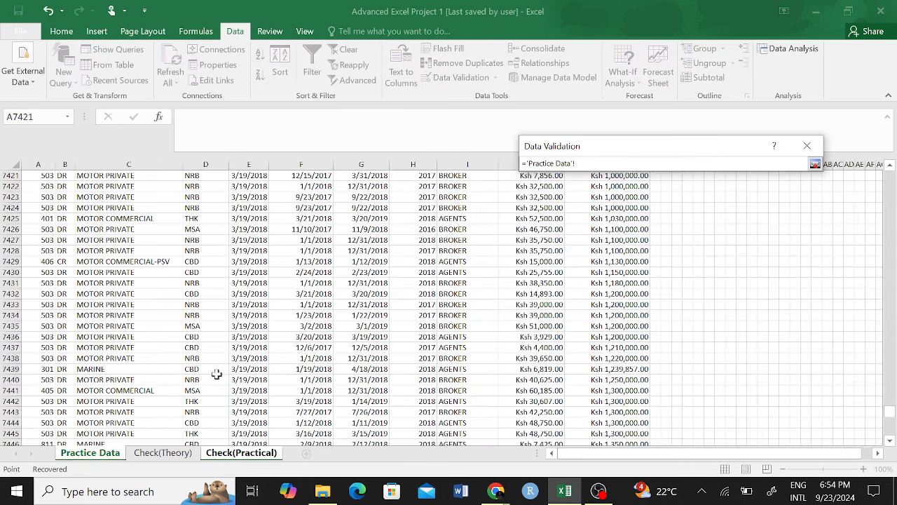
{"action": "scroll", "coordinate": [353, 272], "scroll_direction": "up", "scroll_amount": 20}
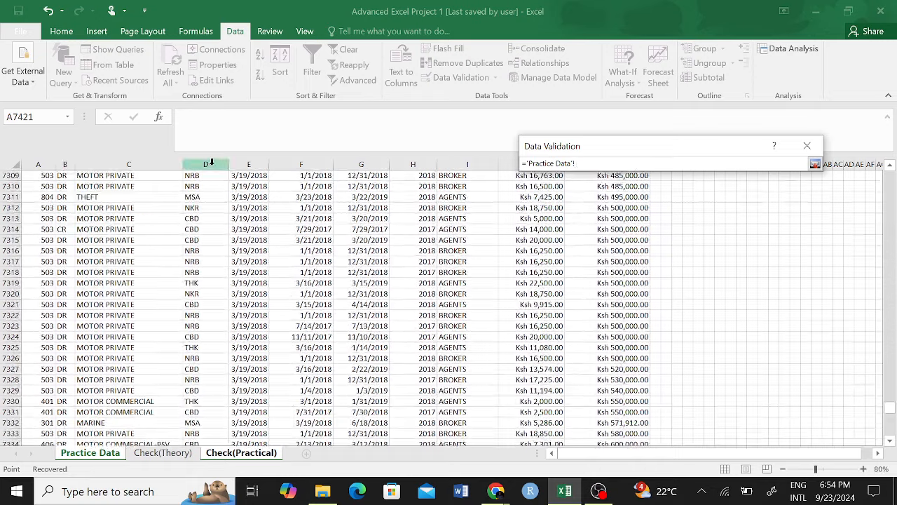
{"action": "left_click", "coordinate": [210, 164]}
Step: Narrow the list source to 'Practice Data'!$D$1:$D$7999 and confirm the validation
{"action": "scroll", "coordinate": [651, 231], "scroll_direction": "up", "scroll_amount": 18}
{"action": "scroll", "coordinate": [650, 231], "scroll_direction": "up", "scroll_amount": 20}
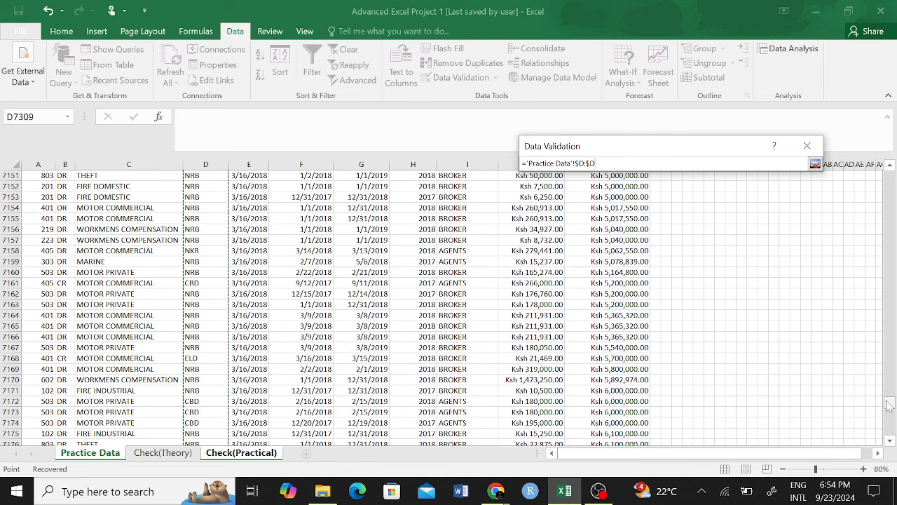
{"action": "left_click_drag", "start_coordinate": [889, 403], "coordinate": [876, 151]}
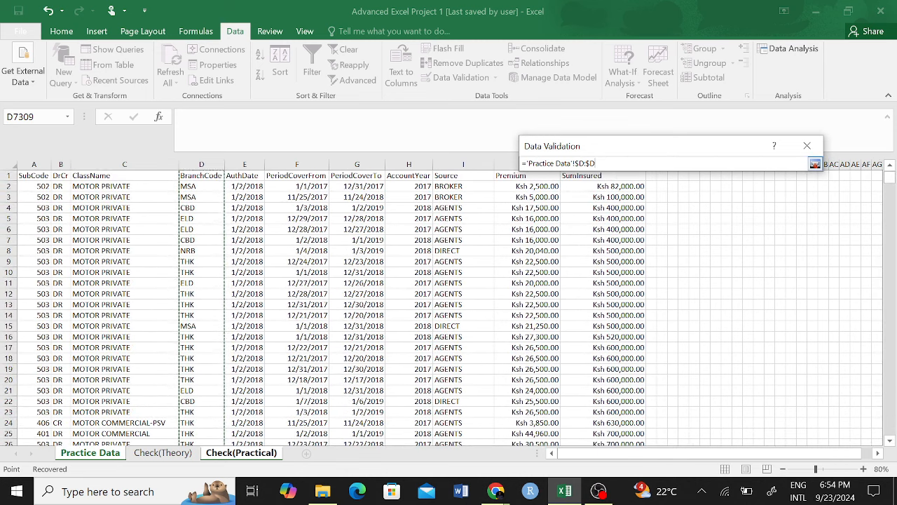
{"action": "left_click", "coordinate": [578, 162]}
{"action": "type", "text": "$1"}
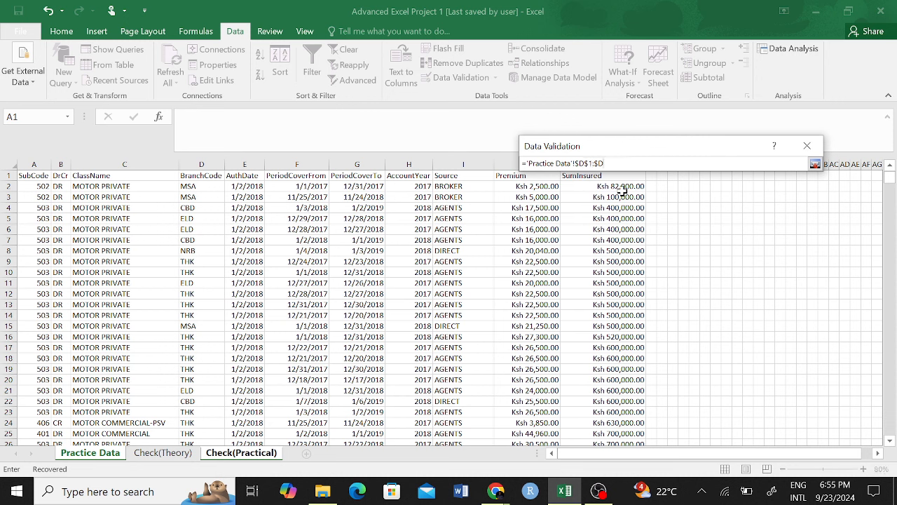
{"action": "type", "text": "7999"}
{"action": "key", "text": "Return"}
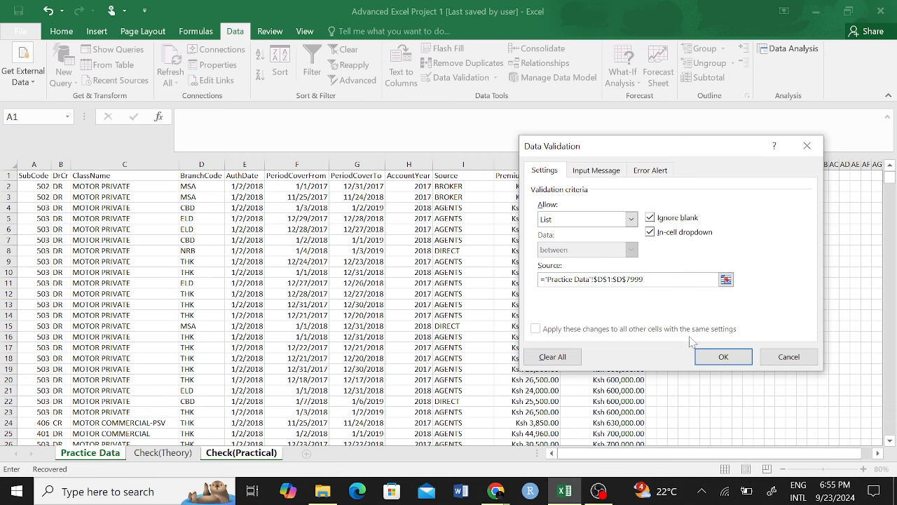
{"action": "left_click", "coordinate": [724, 358]}
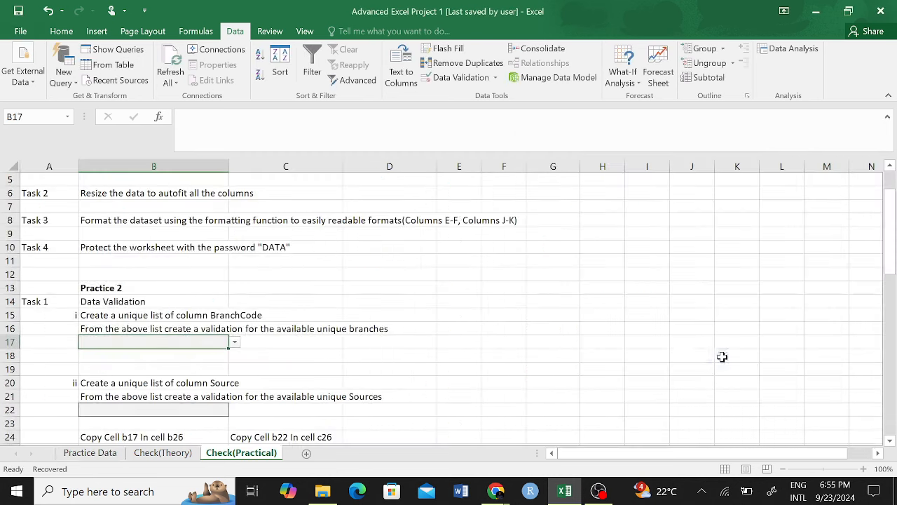
Step: Pick BranchCode from B17's dropdown, then reopen and dismiss the list
{"action": "left_click", "coordinate": [235, 343]}
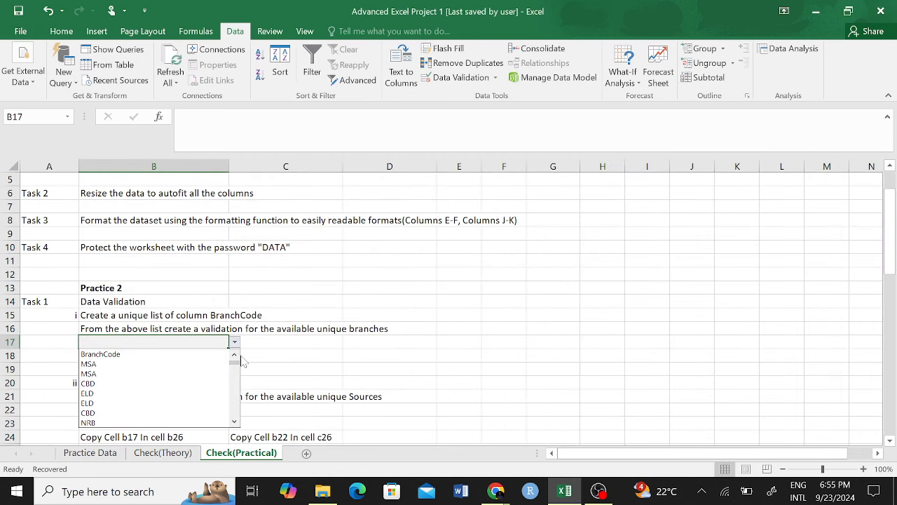
{"action": "left_click", "coordinate": [160, 359]}
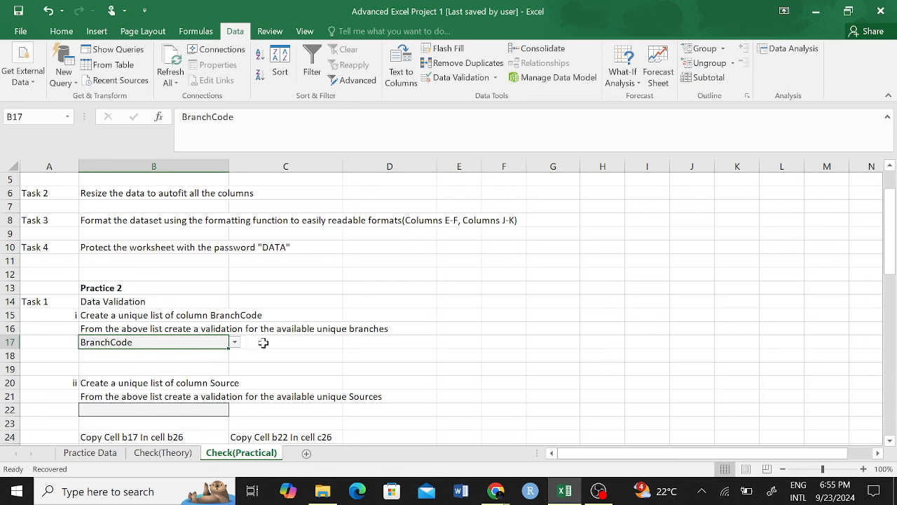
{"action": "left_click", "coordinate": [294, 360]}
{"action": "left_click", "coordinate": [208, 352]}
{"action": "left_click", "coordinate": [202, 340]}
{"action": "left_click", "coordinate": [236, 343]}
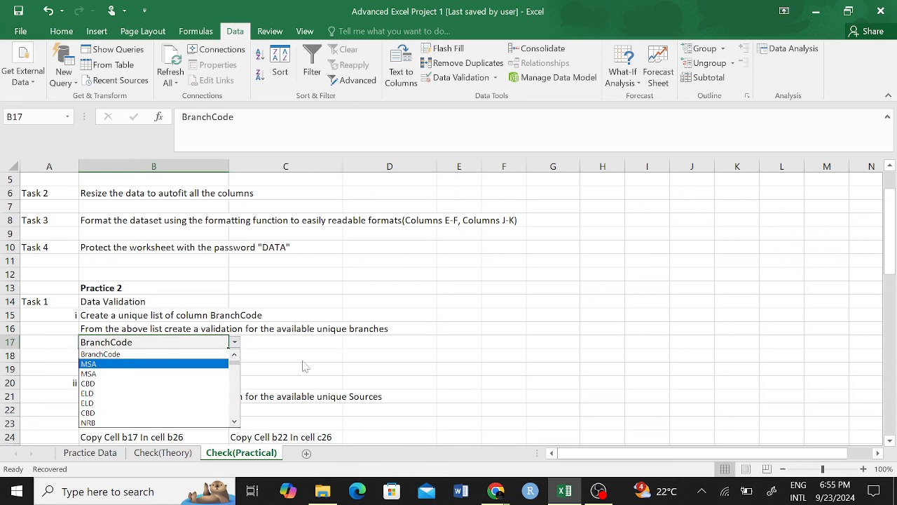
{"action": "key", "text": "Escape"}
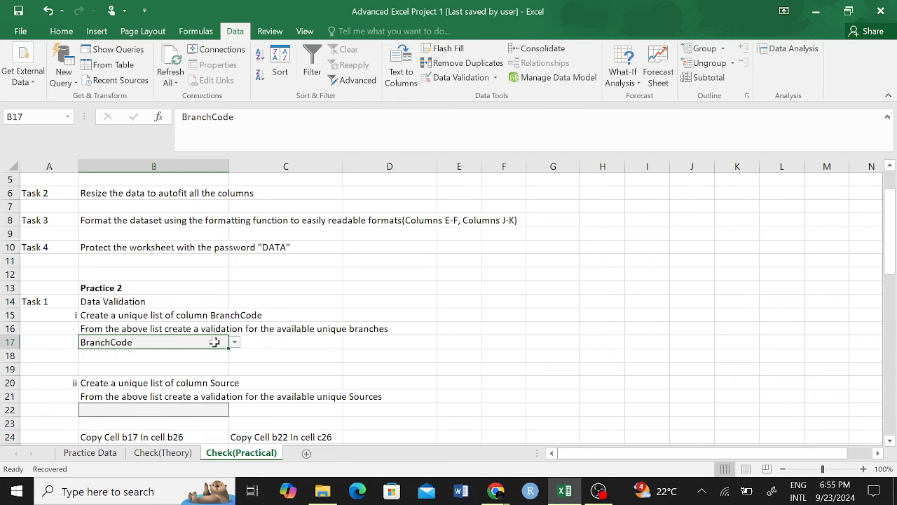
Step: Clear B17's validation rule and set it to allow a List
{"action": "left_click", "coordinate": [245, 340]}
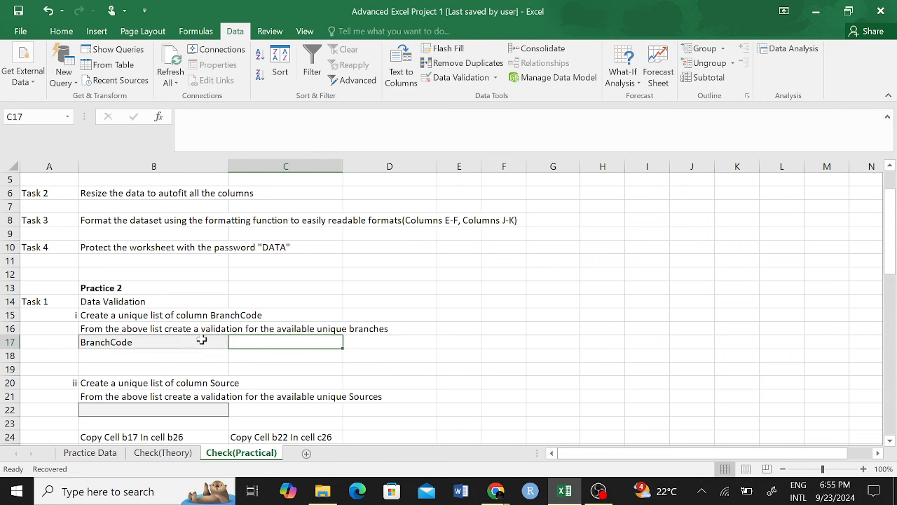
{"action": "left_click", "coordinate": [202, 339]}
{"action": "left_click", "coordinate": [462, 78]}
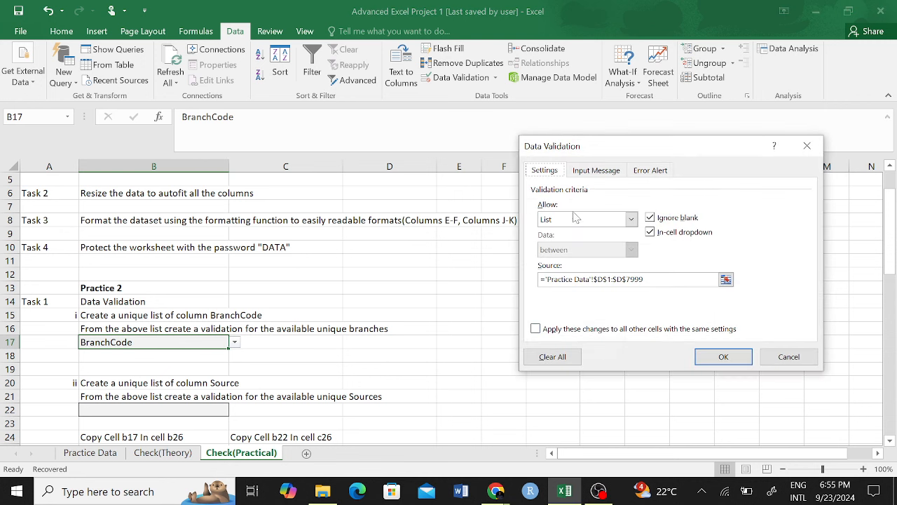
{"action": "left_click", "coordinate": [553, 356]}
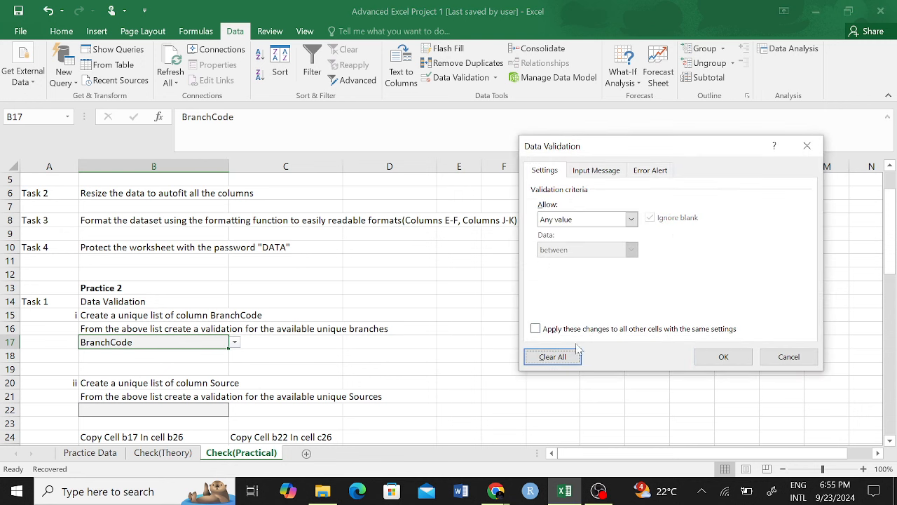
{"action": "left_click", "coordinate": [631, 219]}
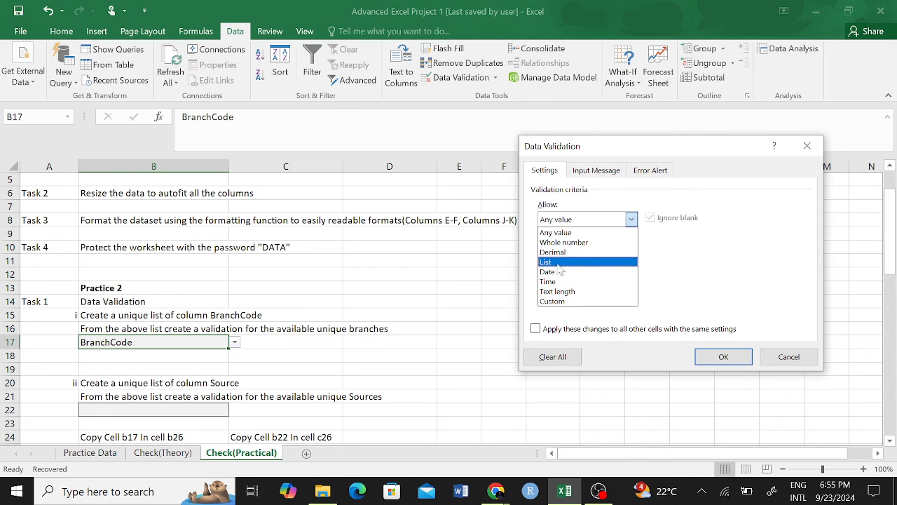
{"action": "left_click", "coordinate": [559, 270]}
Step: Source the list from Practice Data BranchCode values below D2 and browse its repeating entries
{"action": "left_click", "coordinate": [726, 278]}
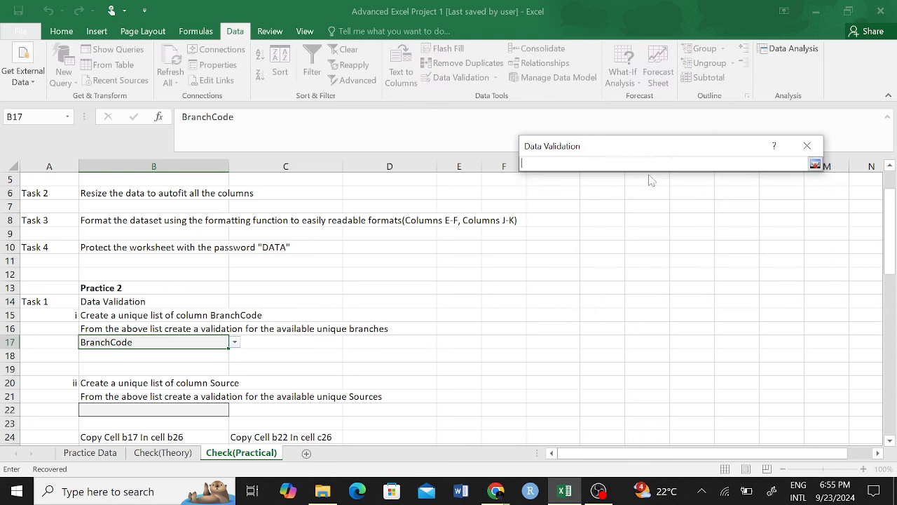
{"action": "left_click", "coordinate": [90, 452]}
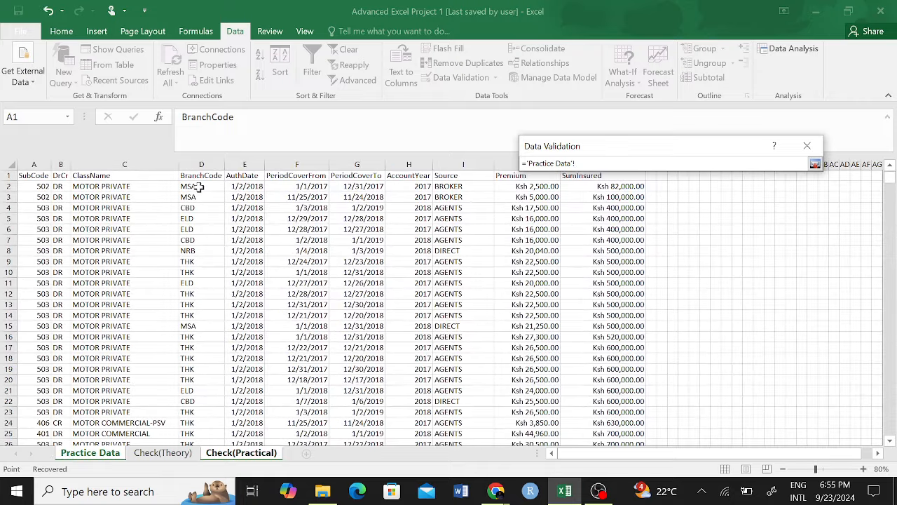
{"action": "left_click_drag", "start_coordinate": [197, 183], "coordinate": [195, 426]}
{"action": "key", "text": "BackSpace"}
{"action": "key", "text": "BackSpace"}
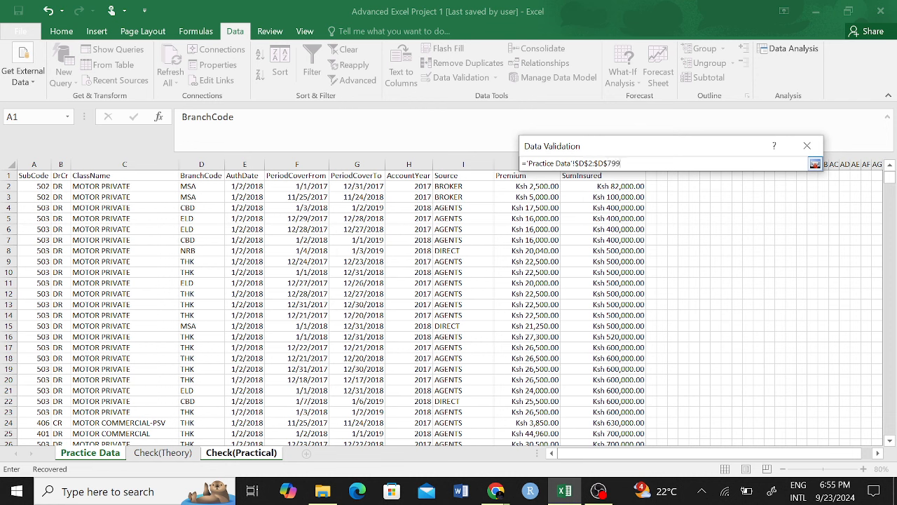
{"action": "left_click", "coordinate": [815, 163]}
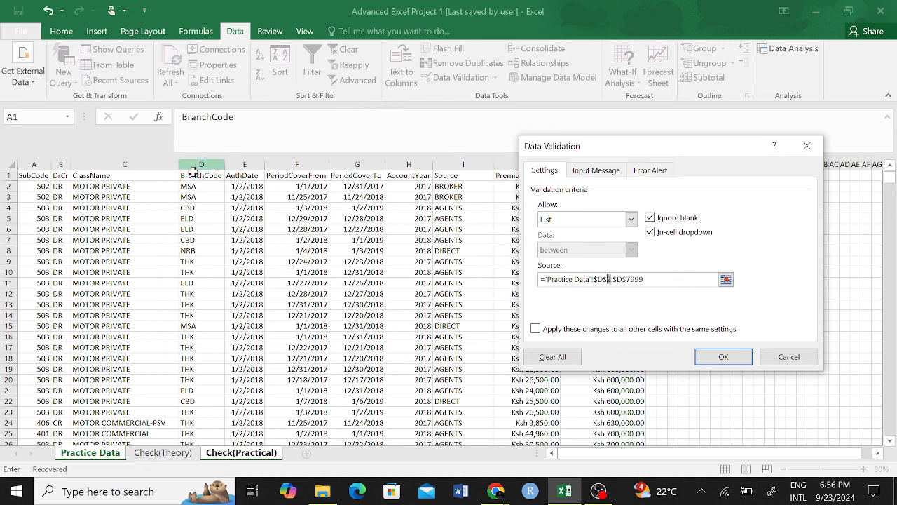
{"action": "left_click", "coordinate": [723, 358]}
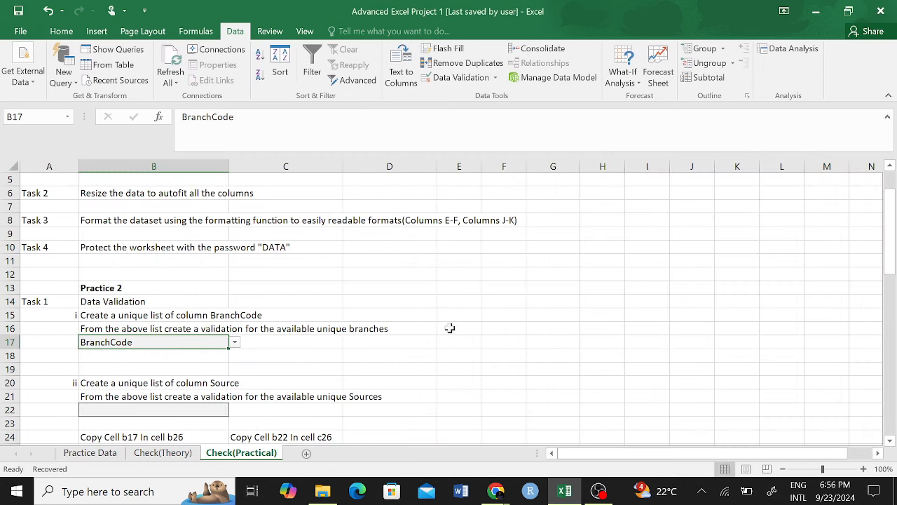
{"action": "left_click", "coordinate": [235, 343]}
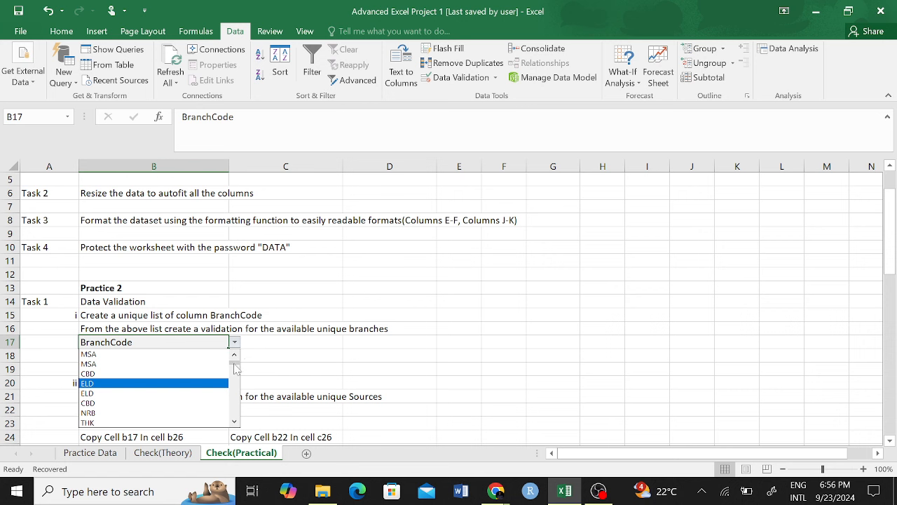
{"action": "mouse_move", "coordinate": [235, 362]}
{"action": "left_mouse_down"}
{"action": "mouse_move", "coordinate": [236, 422]}
{"action": "mouse_move", "coordinate": [245, 360]}
{"action": "left_mouse_up"}
Step: Enter branch codes NRB, CBD, MSA, ELD and THK in F13:F17
{"action": "left_click", "coordinate": [582, 251]}
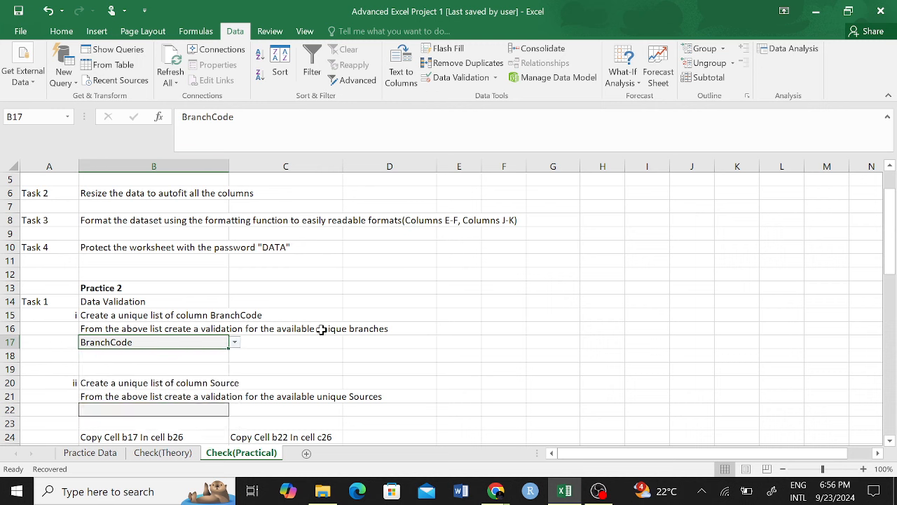
{"action": "left_click", "coordinate": [498, 286]}
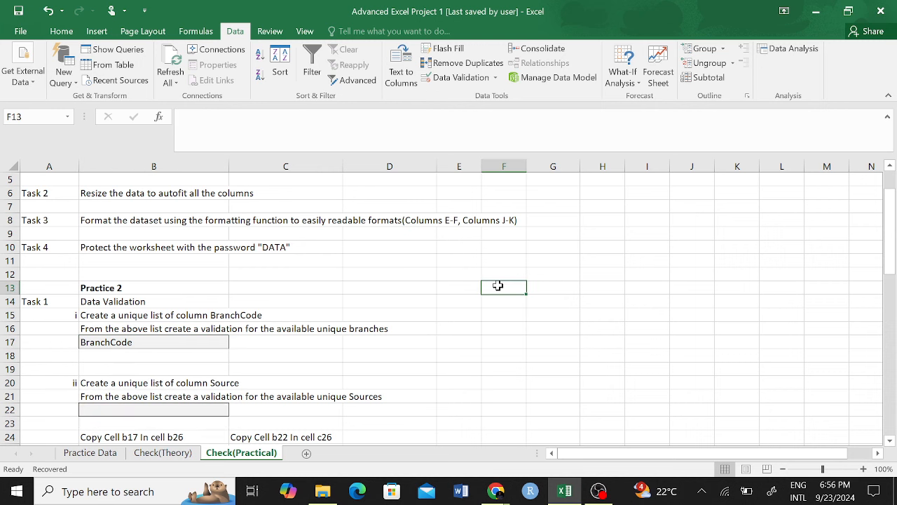
{"action": "type", "text": "NRB"}
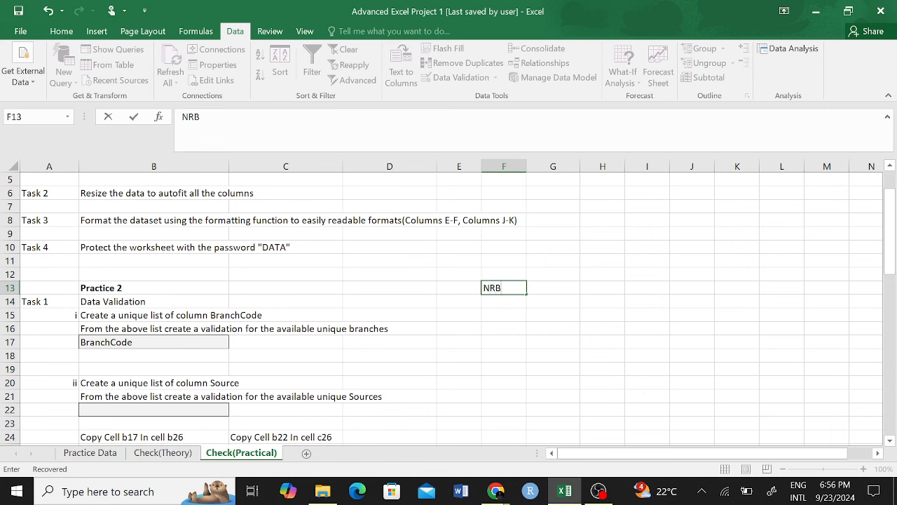
{"action": "key", "text": "Return"}
{"action": "type", "text": "CBD"}
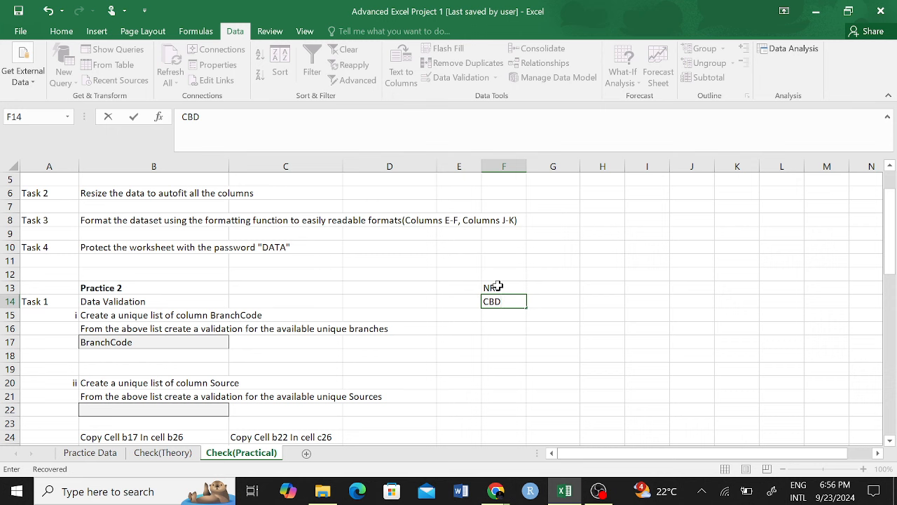
{"action": "left_click", "coordinate": [505, 314]}
{"action": "type", "text": "MSA"}
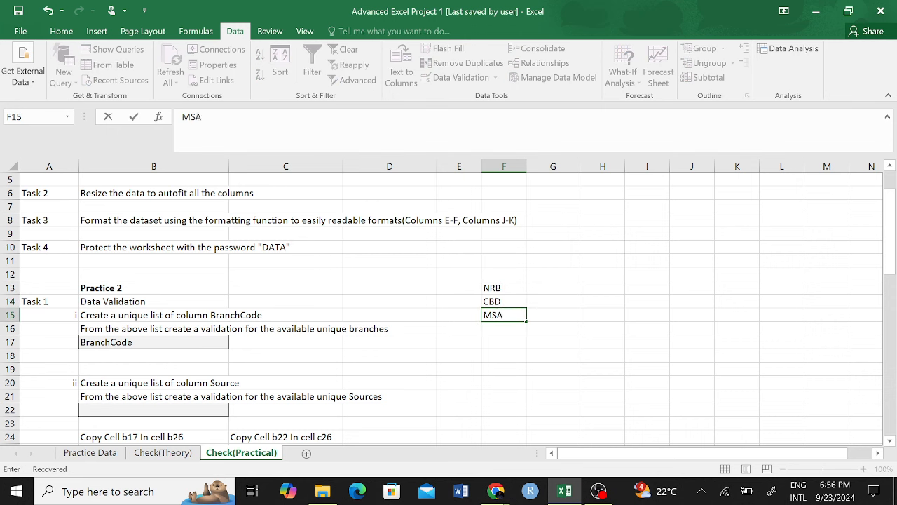
{"action": "left_click", "coordinate": [504, 328]}
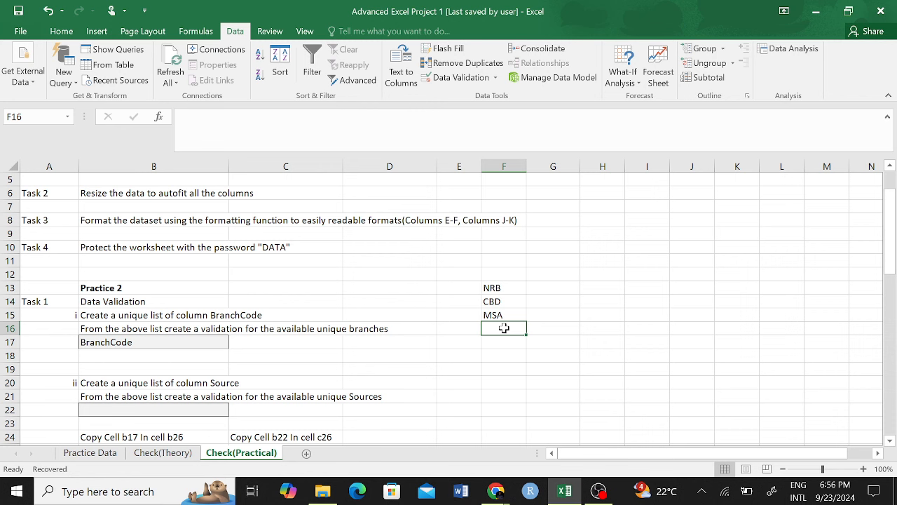
{"action": "type", "text": "ELD"}
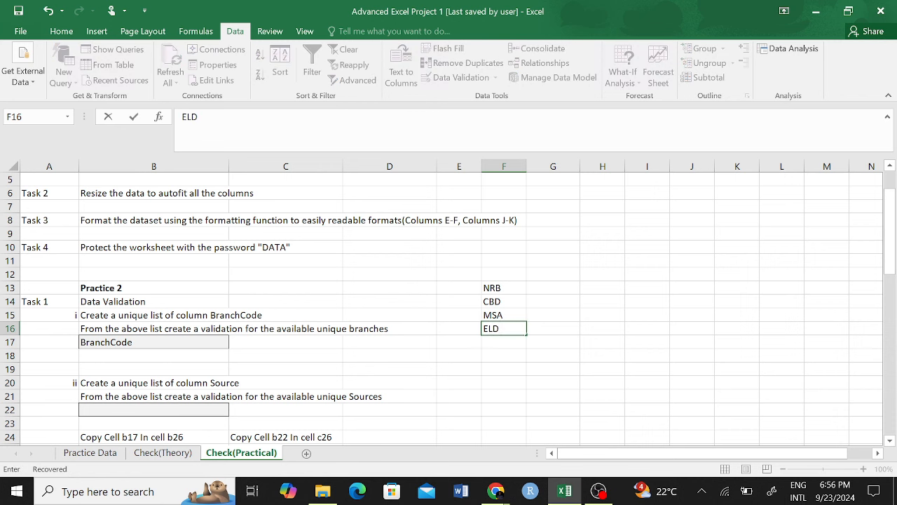
{"action": "left_click", "coordinate": [501, 343]}
{"action": "type", "text": "THK"}
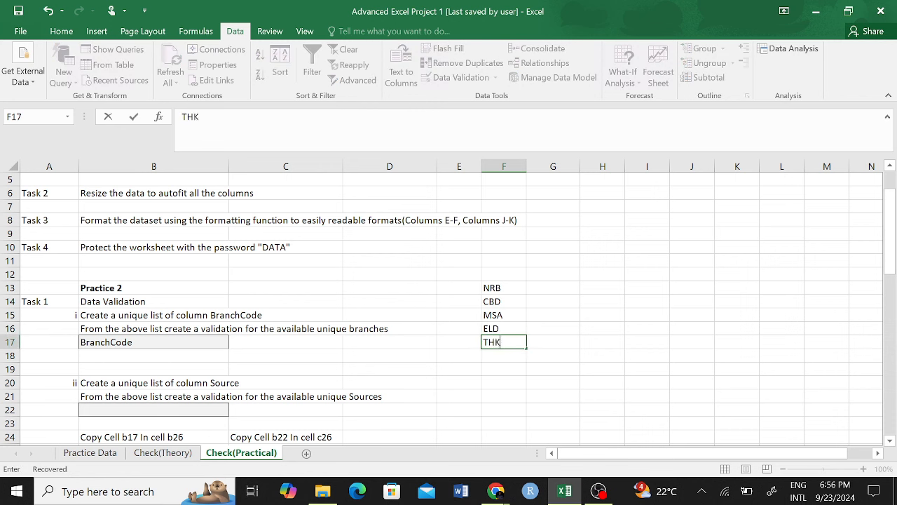
{"action": "left_click", "coordinate": [496, 354]}
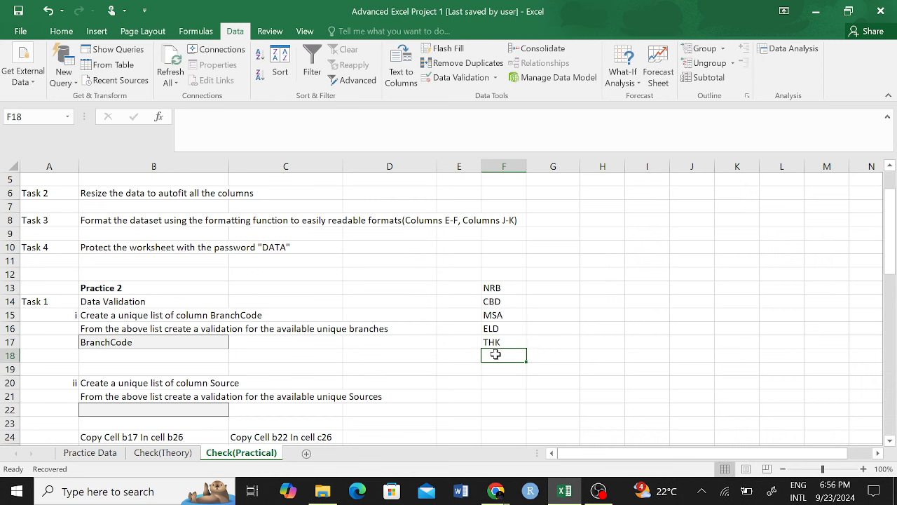
Step: Add KSM in F12 and NKR in F11 to complete the unique list
{"action": "left_click", "coordinate": [502, 278]}
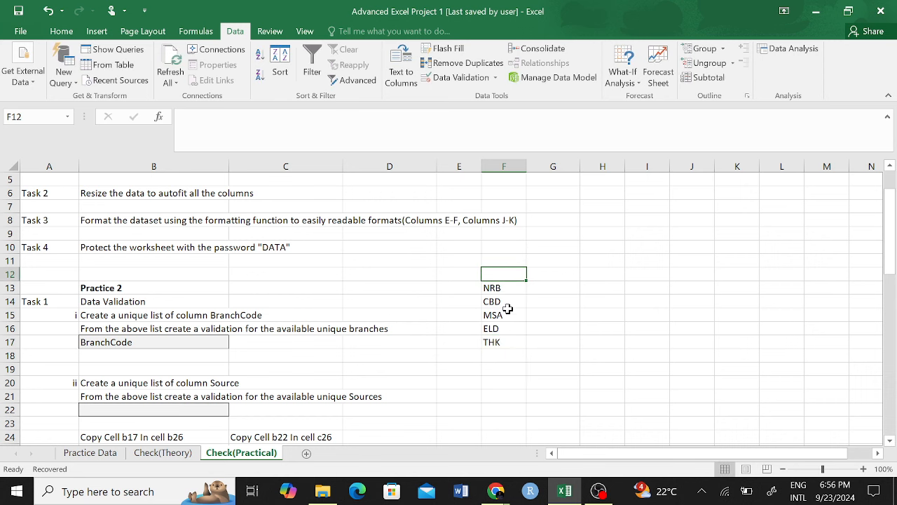
{"action": "left_click", "coordinate": [162, 342]}
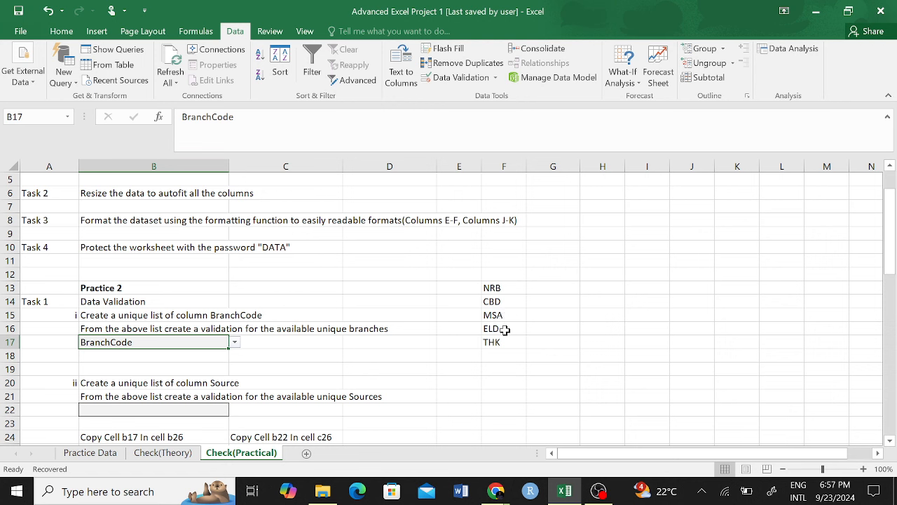
{"action": "left_click", "coordinate": [499, 274]}
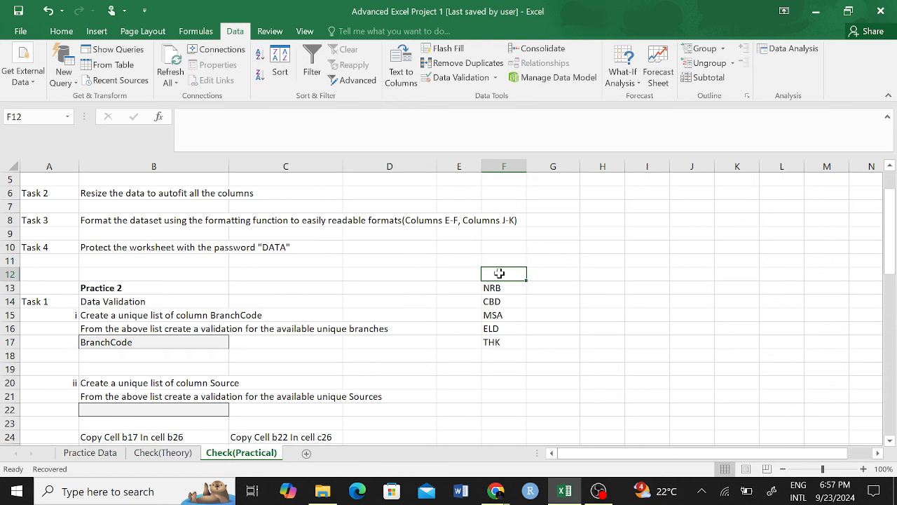
{"action": "type", "text": "KSM"}
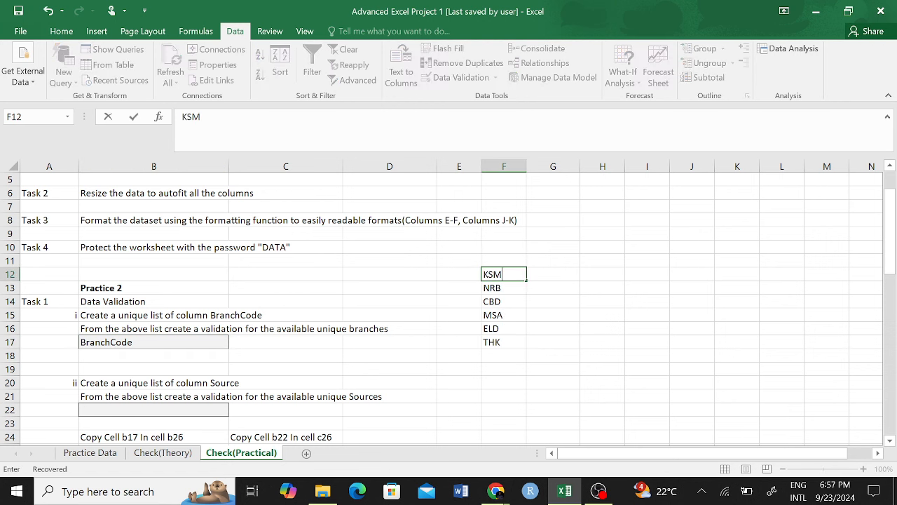
{"action": "left_click", "coordinate": [500, 260]}
{"action": "type", "text": "NKR"}
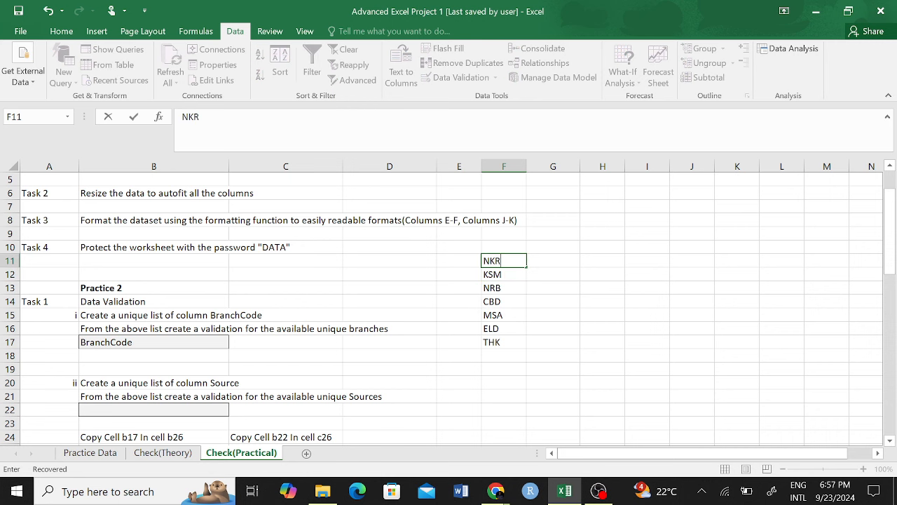
{"action": "key", "text": "Return"}
{"action": "left_click_drag", "start_coordinate": [499, 260], "coordinate": [502, 335]}
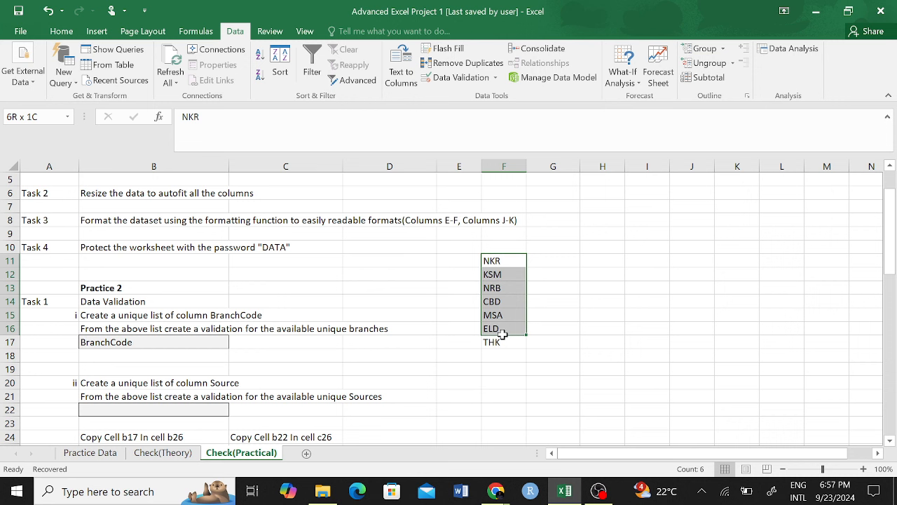
Step: Browse B17's current dropdown of repeating codes, leaving the cell unchanged
{"action": "left_click", "coordinate": [152, 343]}
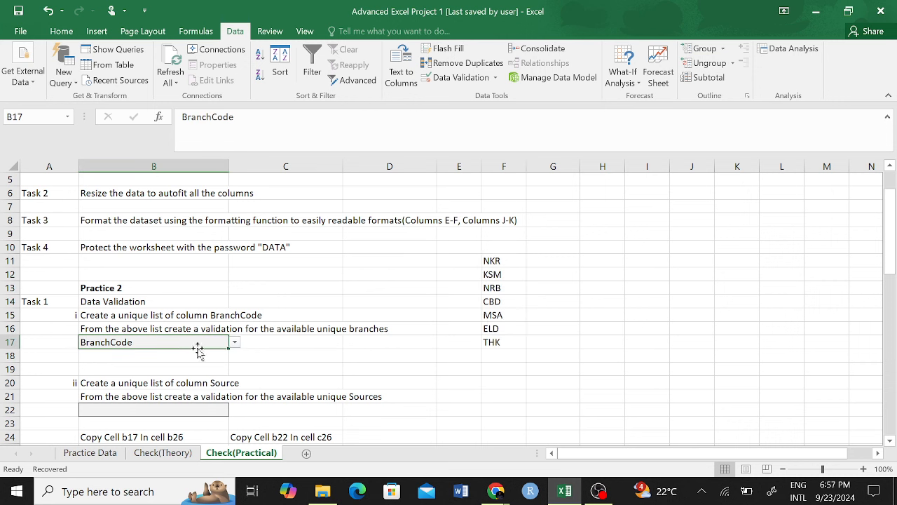
{"action": "left_click", "coordinate": [236, 344]}
{"action": "left_click", "coordinate": [237, 343]}
{"action": "left_click", "coordinate": [235, 344]}
{"action": "left_click_drag", "start_coordinate": [237, 364], "coordinate": [236, 423]}
{"action": "left_click", "coordinate": [281, 355]}
Step: Inspect B17's validation settings without changes, then select the unique codes F11:F17
{"action": "left_click", "coordinate": [496, 79]}
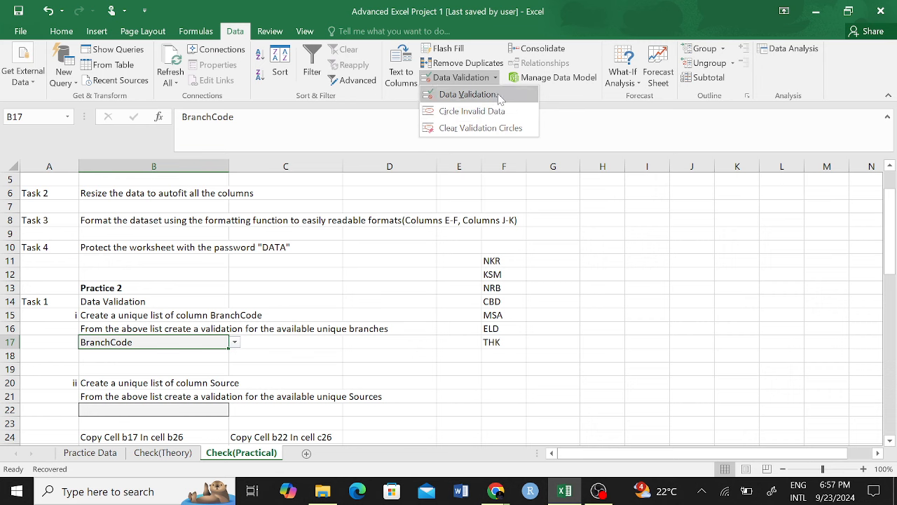
{"action": "left_click", "coordinate": [483, 94]}
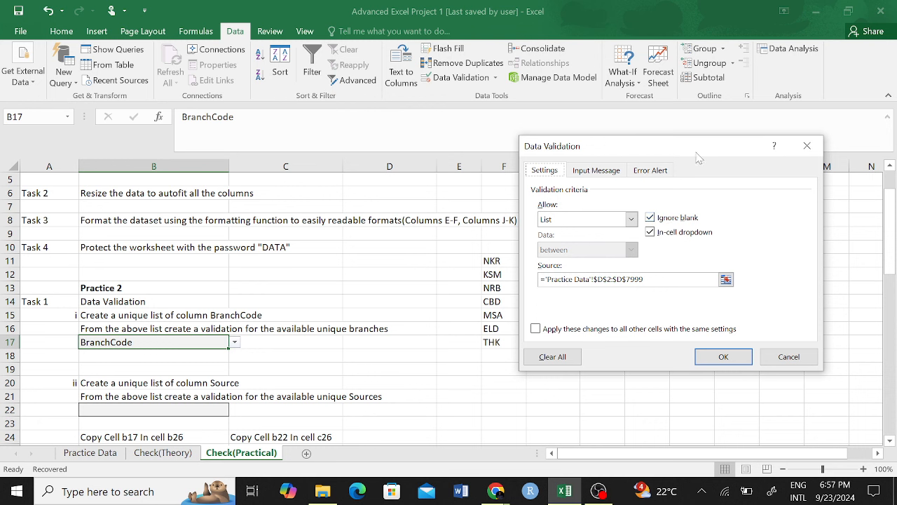
{"action": "left_click", "coordinate": [603, 173]}
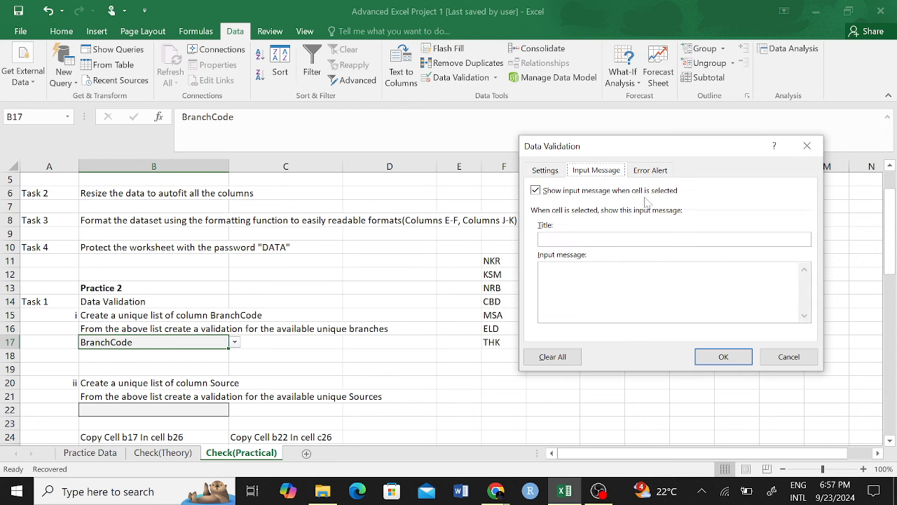
{"action": "left_click", "coordinate": [803, 153]}
{"action": "left_click_drag", "start_coordinate": [503, 260], "coordinate": [503, 356]}
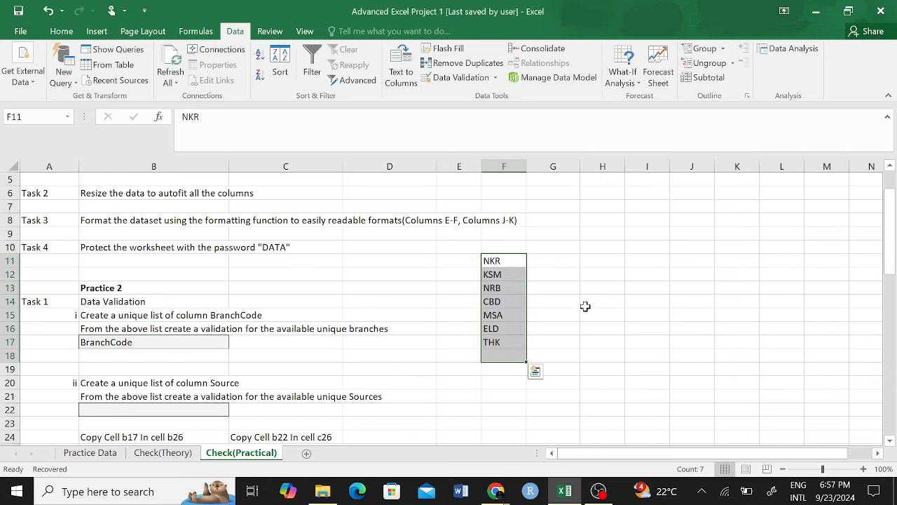
{"action": "left_click", "coordinate": [585, 306]}
{"action": "left_click_drag", "start_coordinate": [495, 260], "coordinate": [494, 344]}
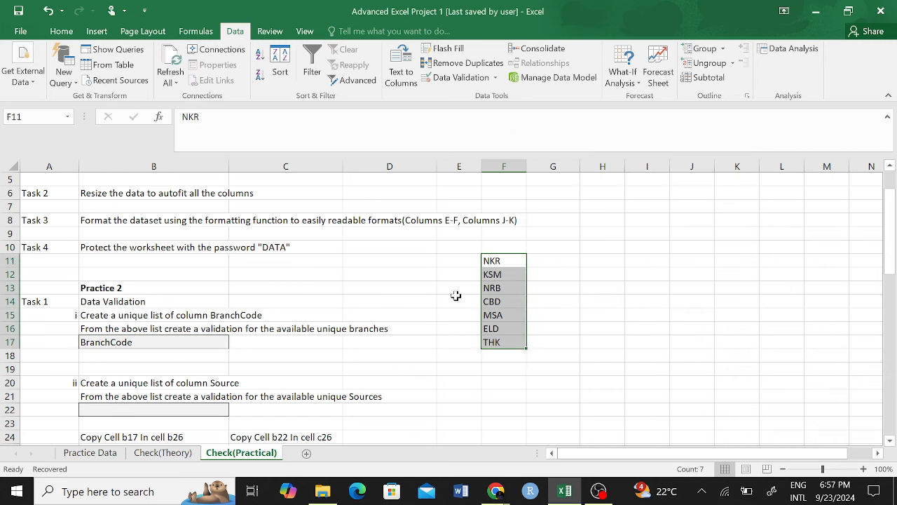
Step: Use Clear All in B17's Data Validation and confirm to remove the list rule
{"action": "left_click", "coordinate": [115, 342]}
{"action": "left_click", "coordinate": [454, 77]}
{"action": "left_click", "coordinate": [544, 170]}
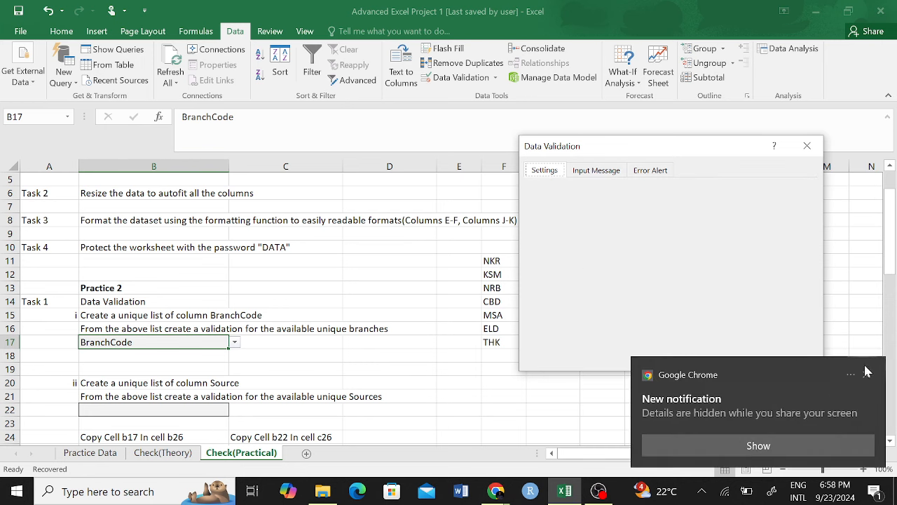
{"action": "left_click", "coordinate": [589, 172]}
{"action": "left_click", "coordinate": [548, 170]}
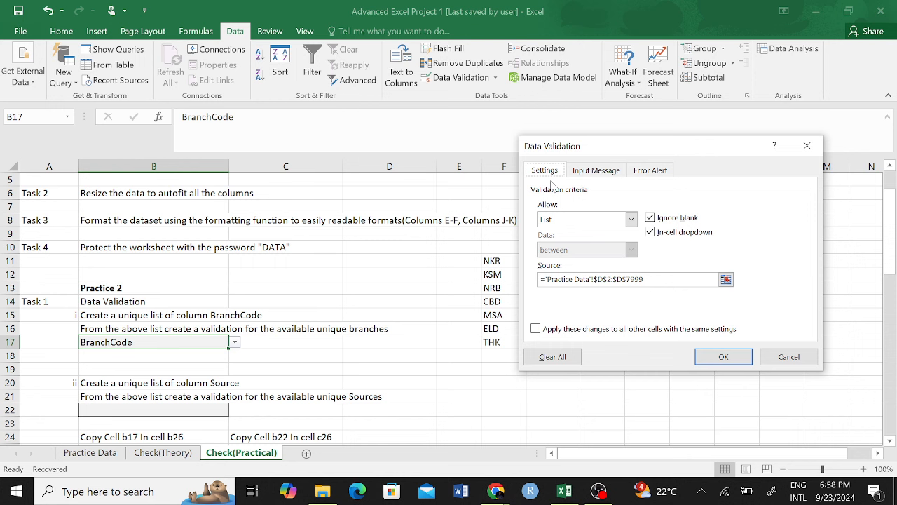
{"action": "left_click", "coordinate": [555, 358]}
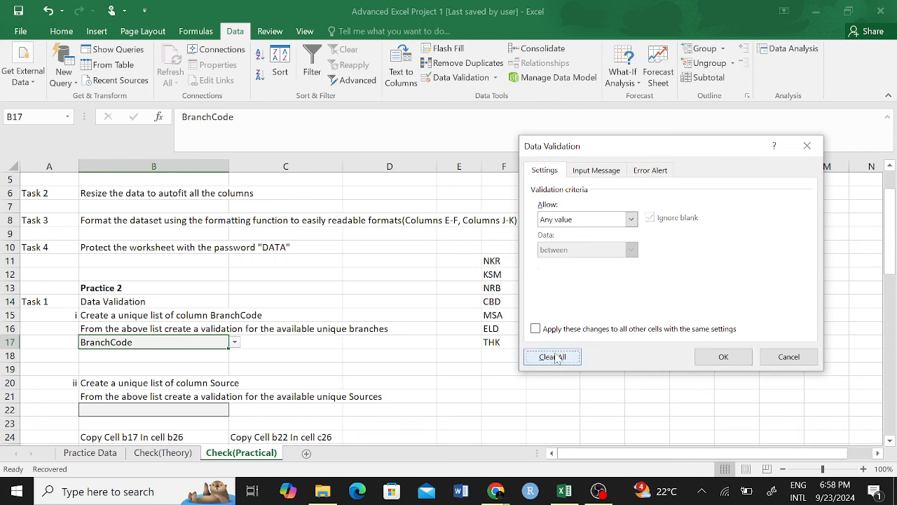
{"action": "left_click", "coordinate": [724, 357]}
{"action": "left_click", "coordinate": [390, 345]}
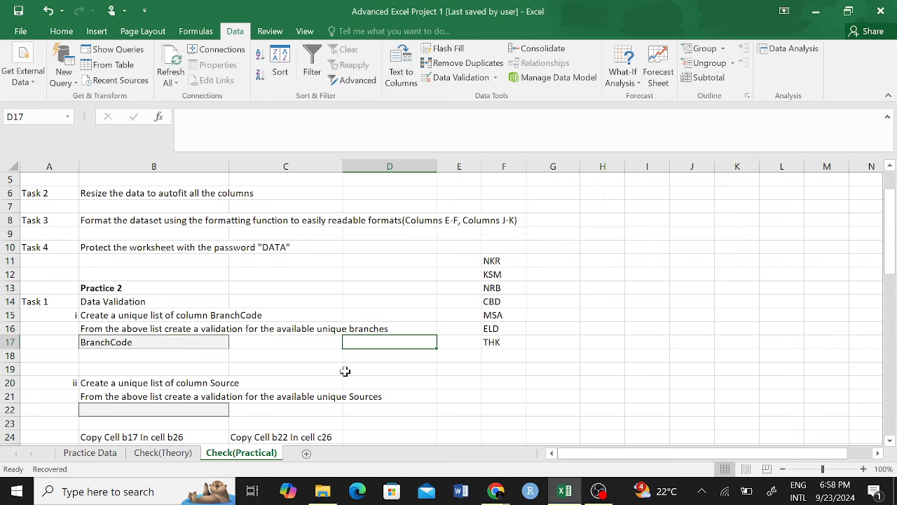
Step: Delete the BranchCode text from cell B17
{"action": "left_click", "coordinate": [175, 342]}
{"action": "key", "text": "BackSpace"}
{"action": "left_click", "coordinate": [263, 342]}
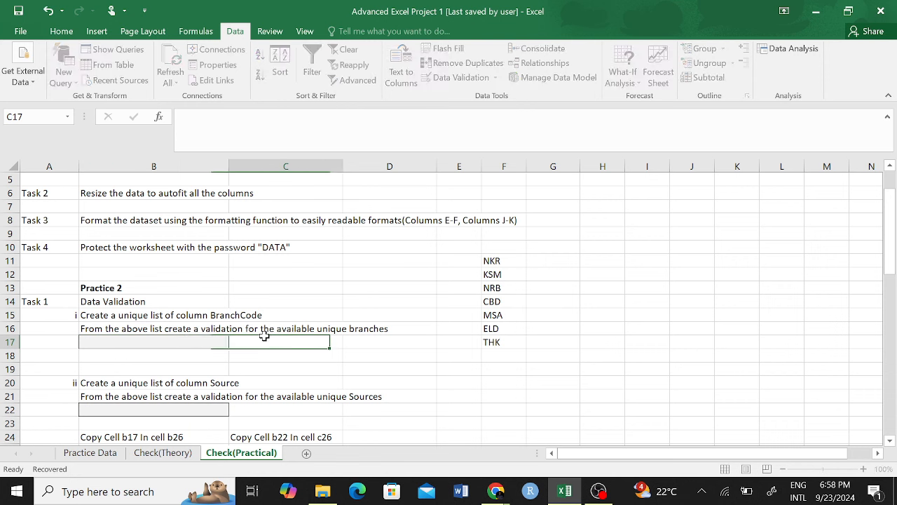
{"action": "left_click", "coordinate": [194, 349]}
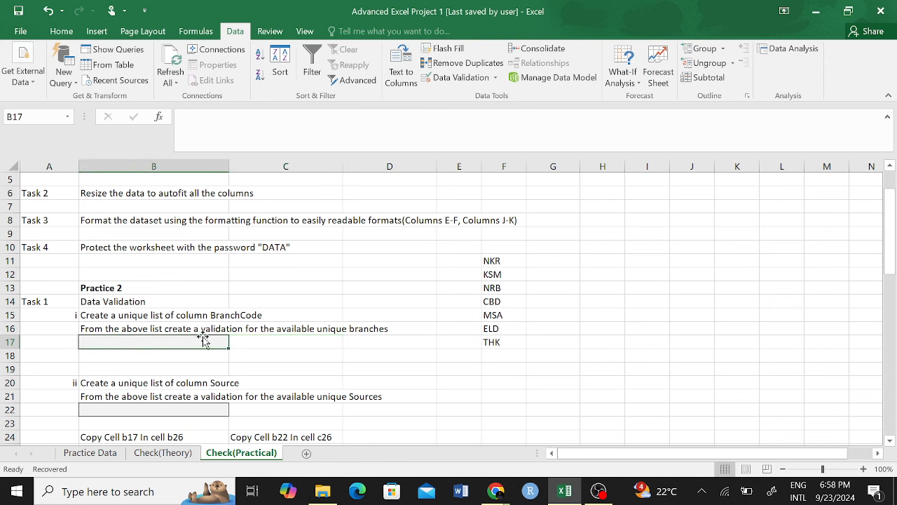
Step: Give B17 a List validation sourced from $F$11:$F$17
{"action": "left_click", "coordinate": [457, 78]}
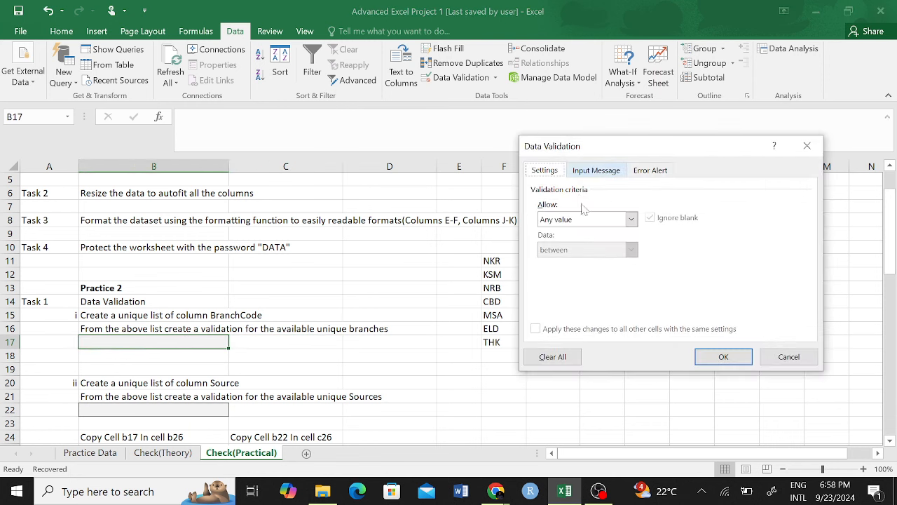
{"action": "left_click", "coordinate": [627, 220]}
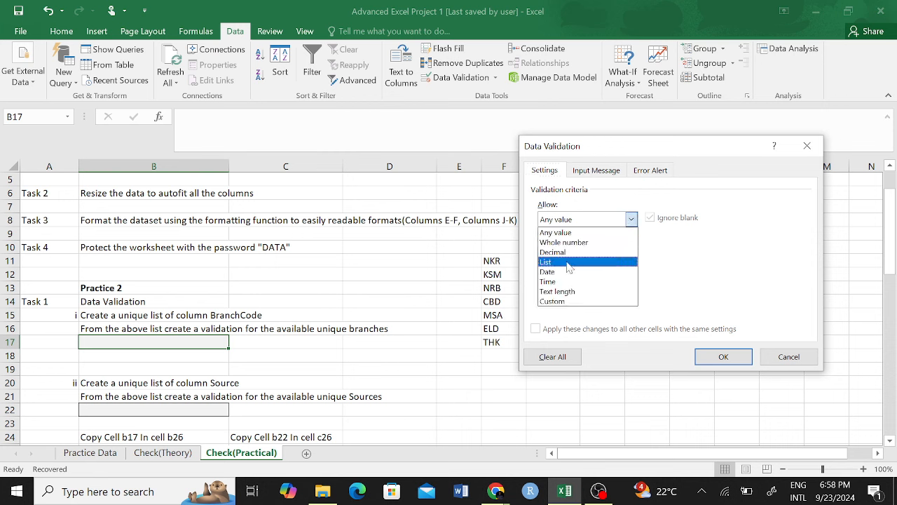
{"action": "left_click", "coordinate": [566, 260]}
{"action": "left_click", "coordinate": [726, 280]}
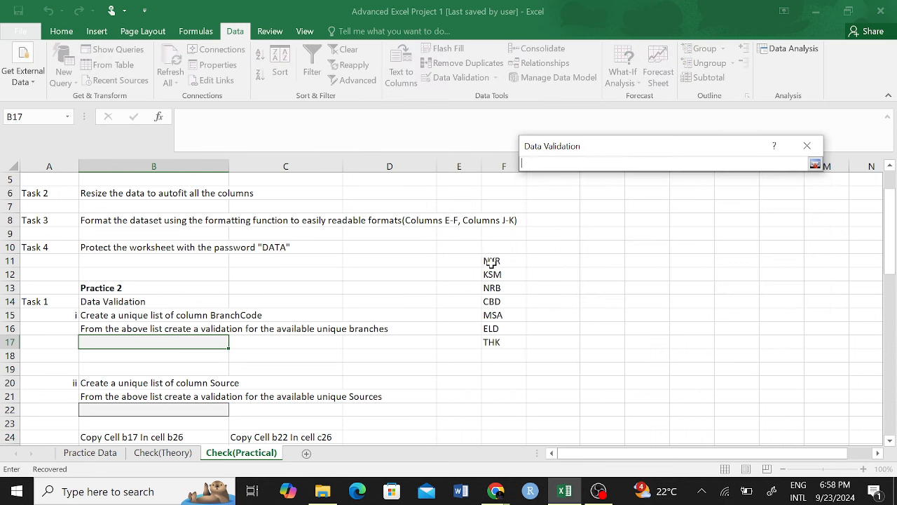
{"action": "left_click_drag", "start_coordinate": [491, 261], "coordinate": [494, 343]}
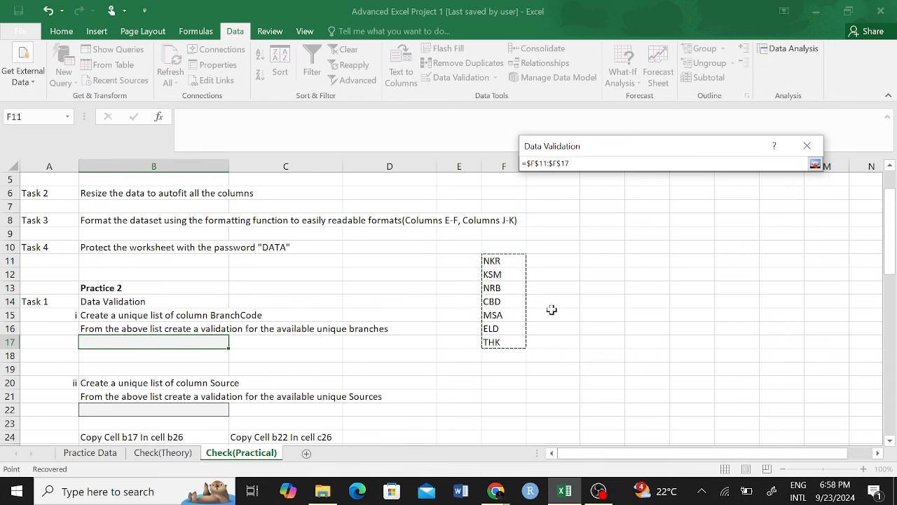
{"action": "left_click", "coordinate": [815, 164]}
{"action": "left_click", "coordinate": [723, 357]}
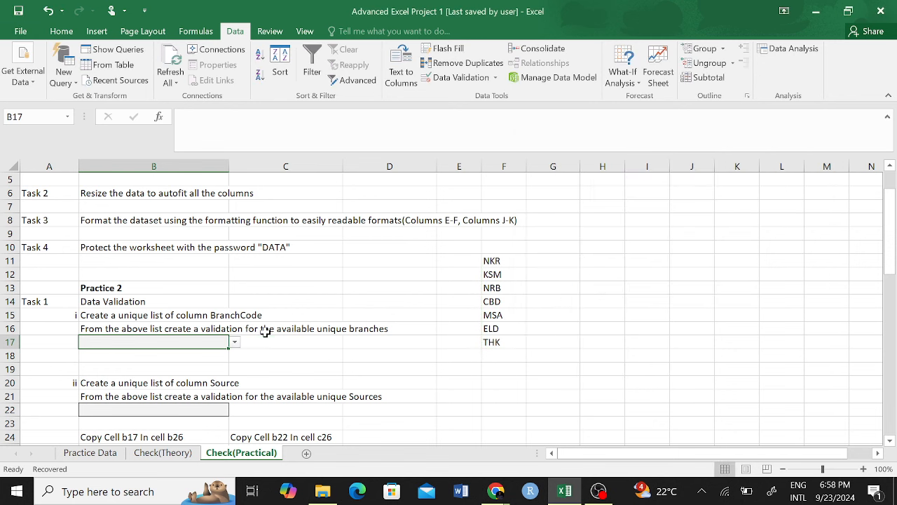
Step: Check that B17's dropdown offers only the seven unique branch codes
{"action": "left_click", "coordinate": [235, 343]}
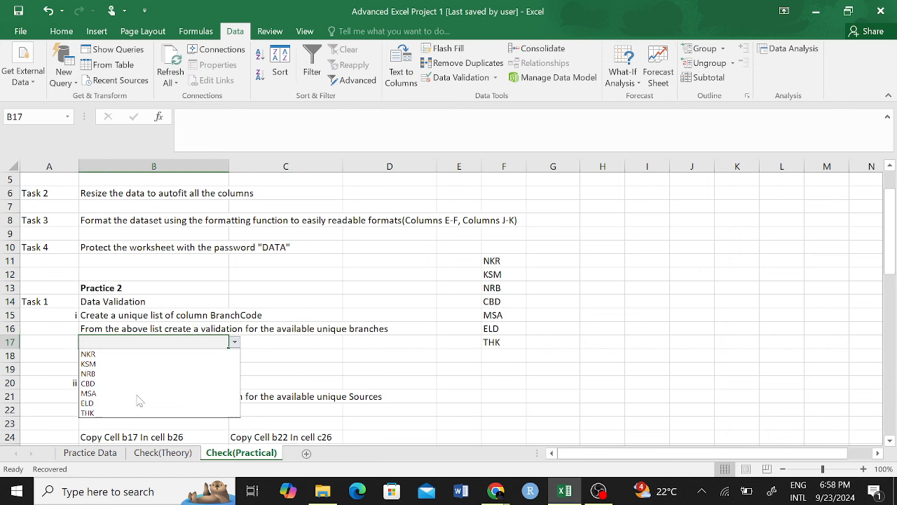
{"action": "key", "text": "Escape"}
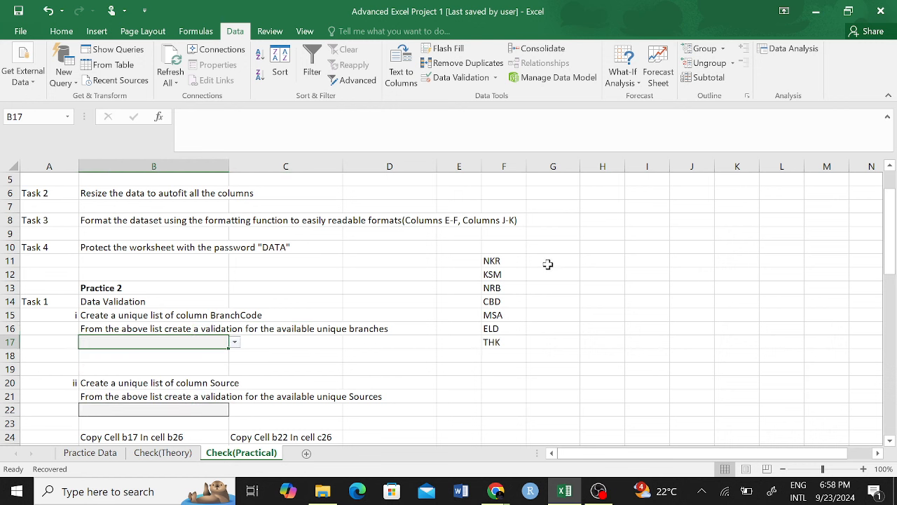
{"action": "left_click", "coordinate": [582, 265]}
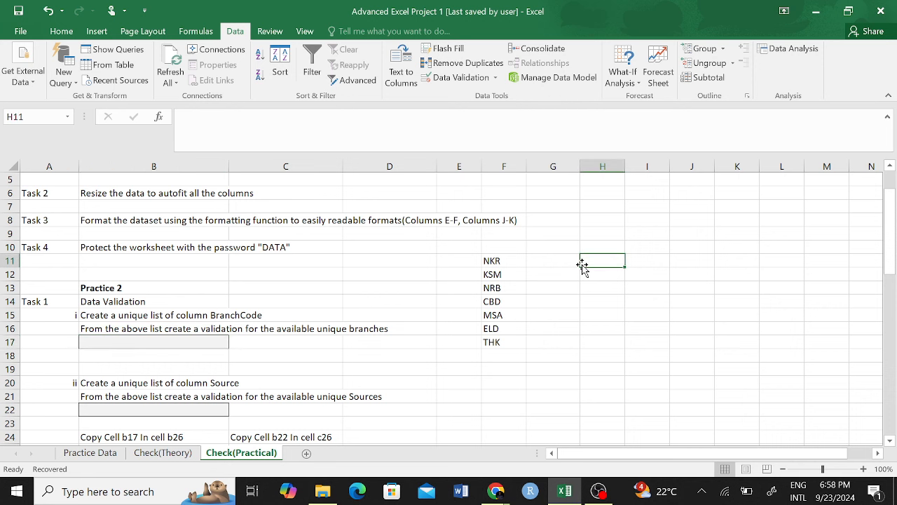
Step: Enter the heading UNIQUE in cell H11 of Check(Practical)
{"action": "type", "text": "un"}
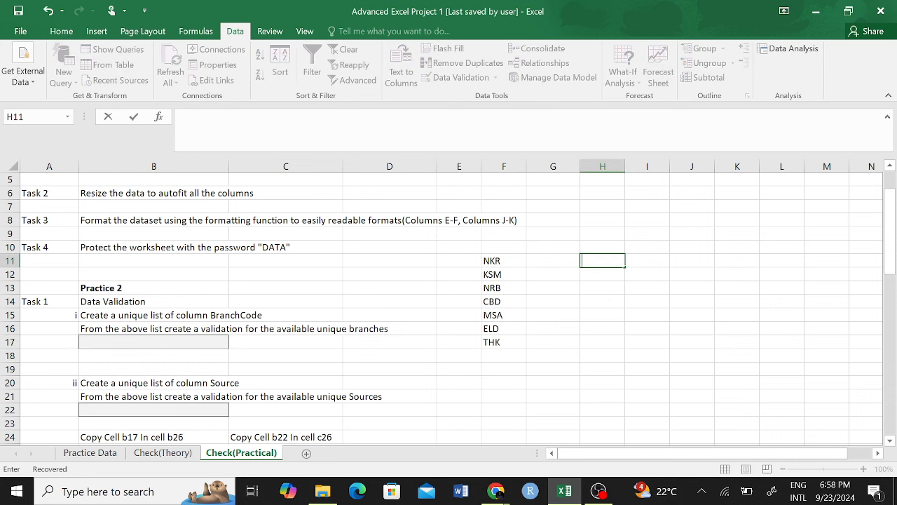
{"action": "type", "text": "IQUE"}
{"action": "left_click", "coordinate": [606, 298]}
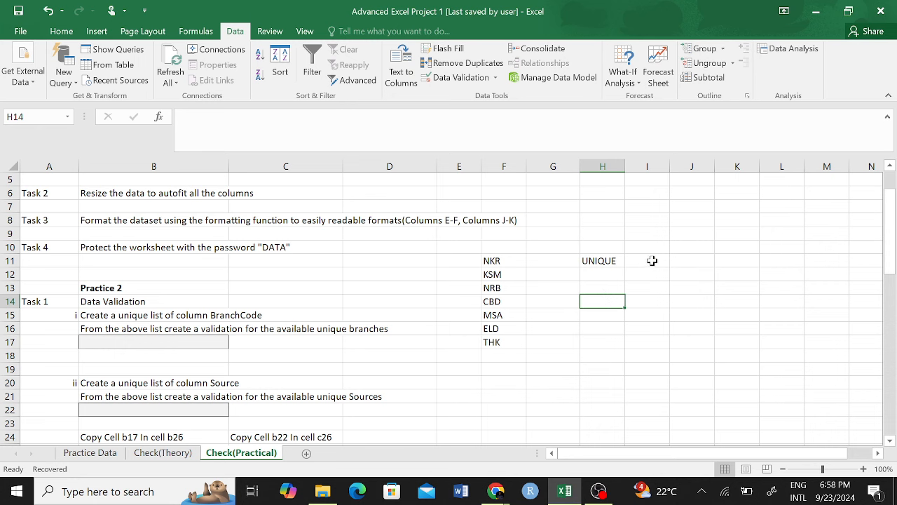
{"action": "left_click", "coordinate": [598, 261]}
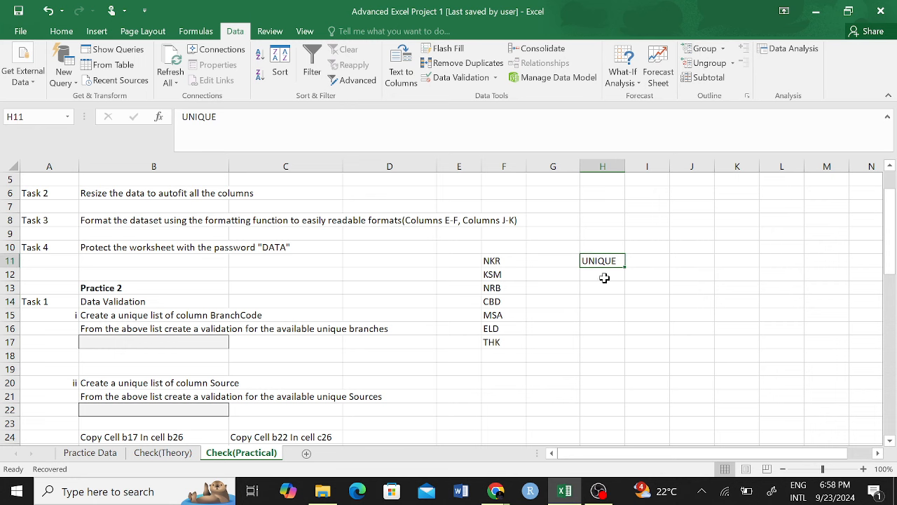
{"action": "left_click", "coordinate": [589, 343]}
{"action": "scroll", "coordinate": [198, 392], "scroll_direction": "down", "scroll_amount": 2}
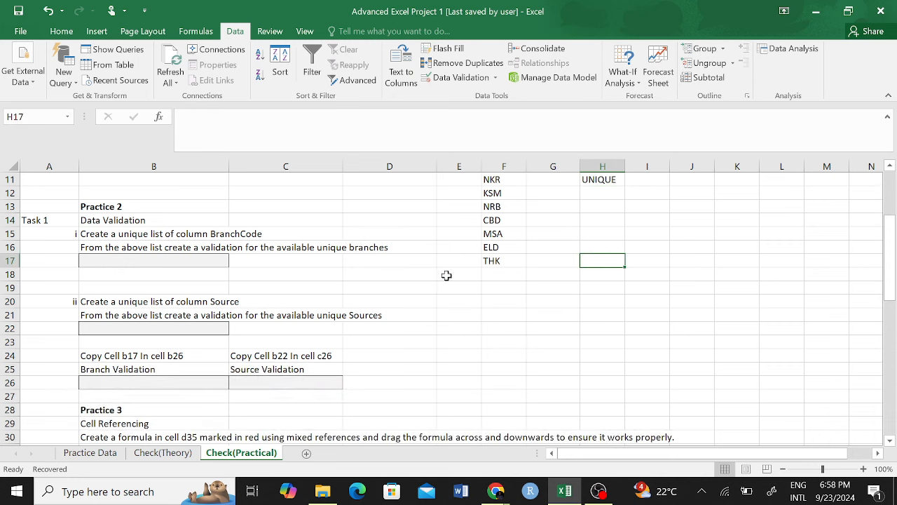
{"action": "scroll", "coordinate": [449, 277], "scroll_direction": "up", "scroll_amount": 2}
Step: Read the tasks in B21 and B16 against the Practice Data and Check(Theory) sheets
{"action": "left_click", "coordinate": [128, 371]}
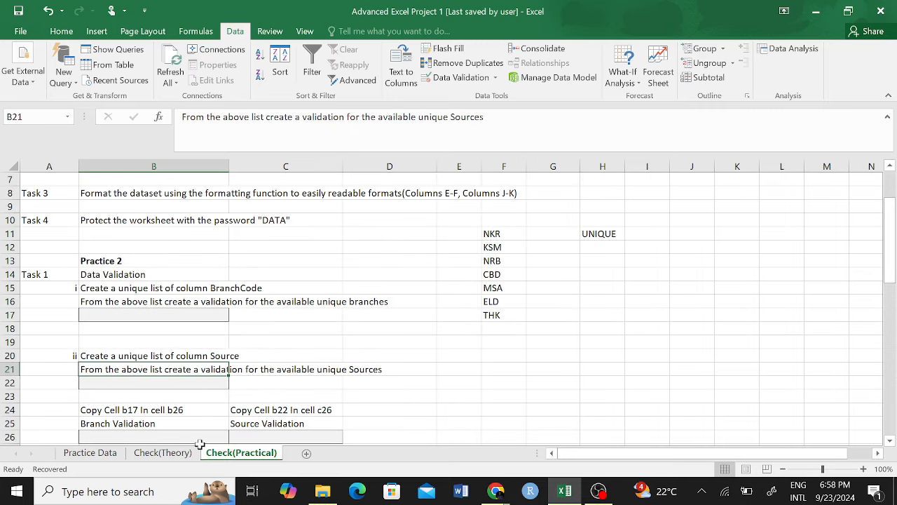
{"action": "left_click", "coordinate": [92, 453]}
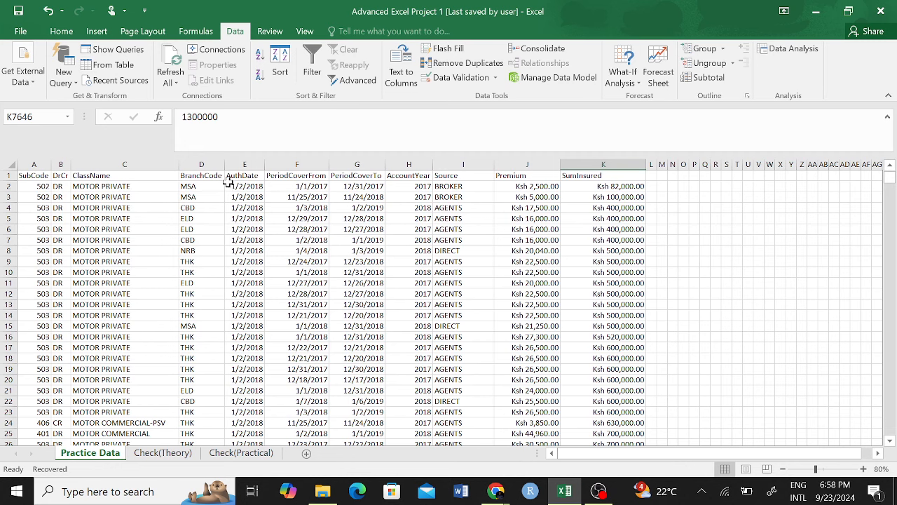
{"action": "left_click", "coordinate": [241, 453]}
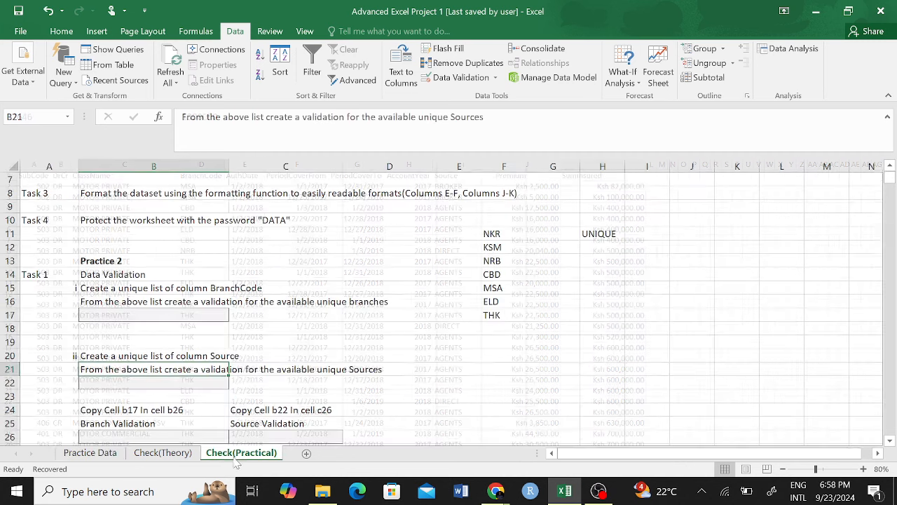
{"action": "left_click", "coordinate": [223, 299]}
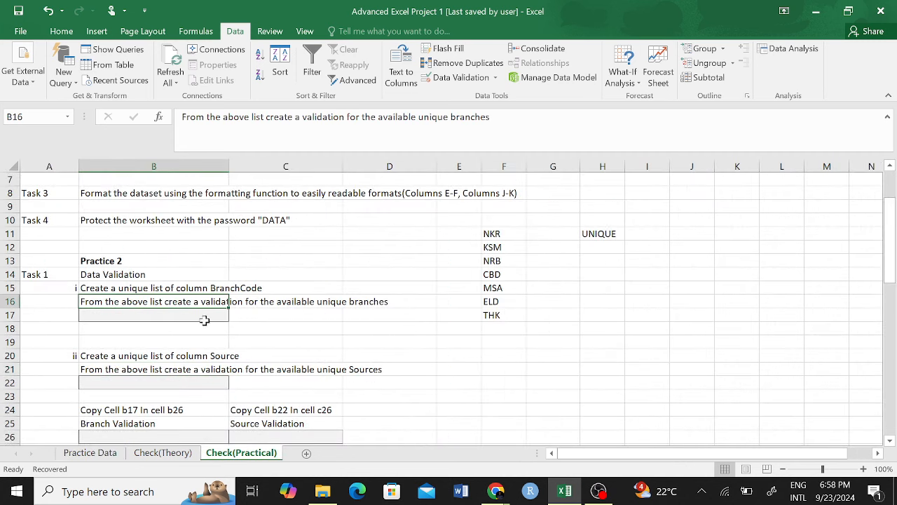
{"action": "left_click", "coordinate": [90, 452]}
{"action": "left_click", "coordinate": [463, 176]}
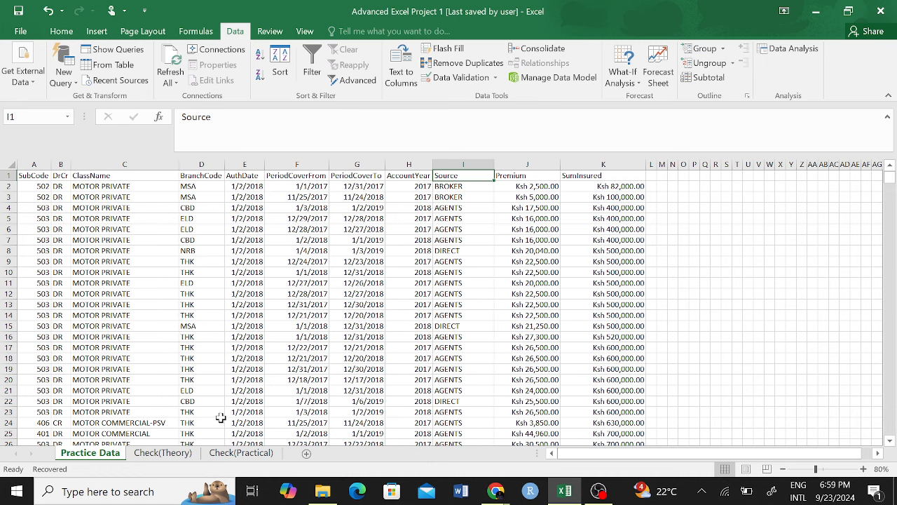
{"action": "left_click", "coordinate": [162, 452]}
{"action": "left_click", "coordinate": [241, 453]}
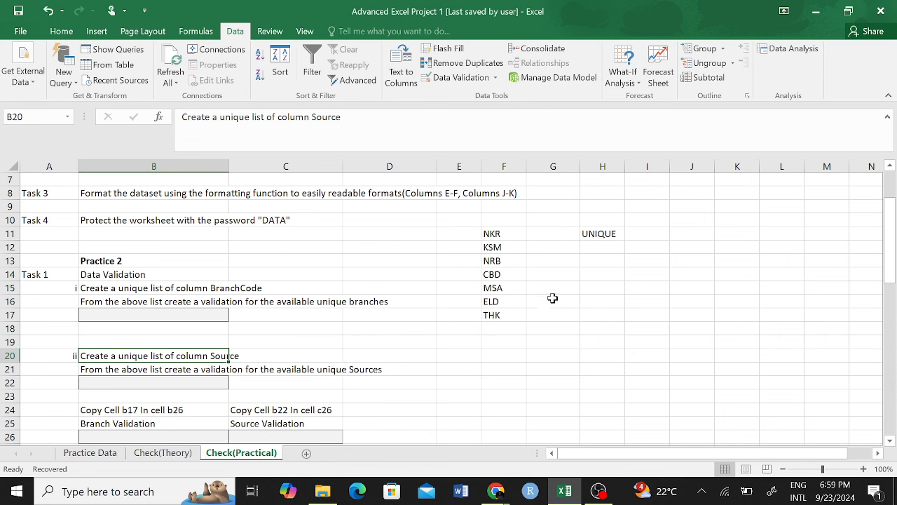
Step: Type BROKER, AGENT and DIRECT down cells E19 to E21 on Check(Practical)
{"action": "left_click", "coordinate": [459, 342]}
{"action": "type", "text": "br"}
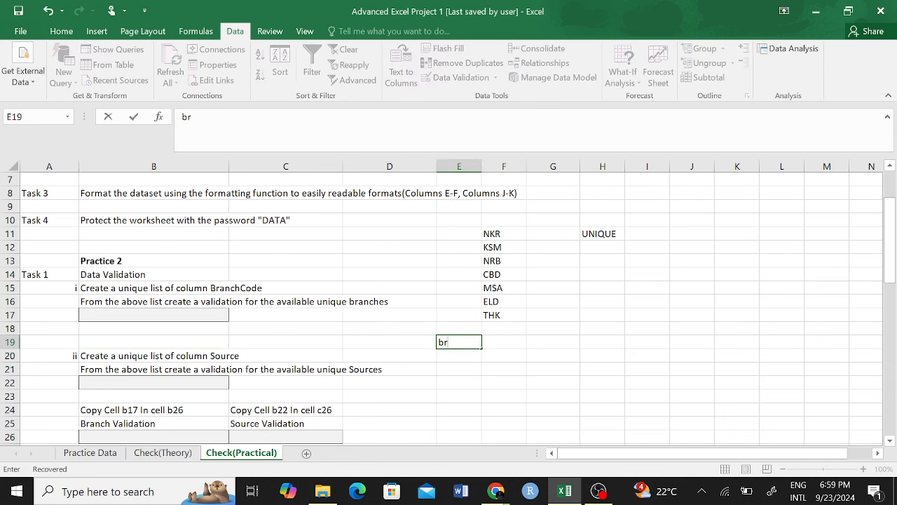
{"action": "type", "text": "ROKER"}
{"action": "key", "text": "Return"}
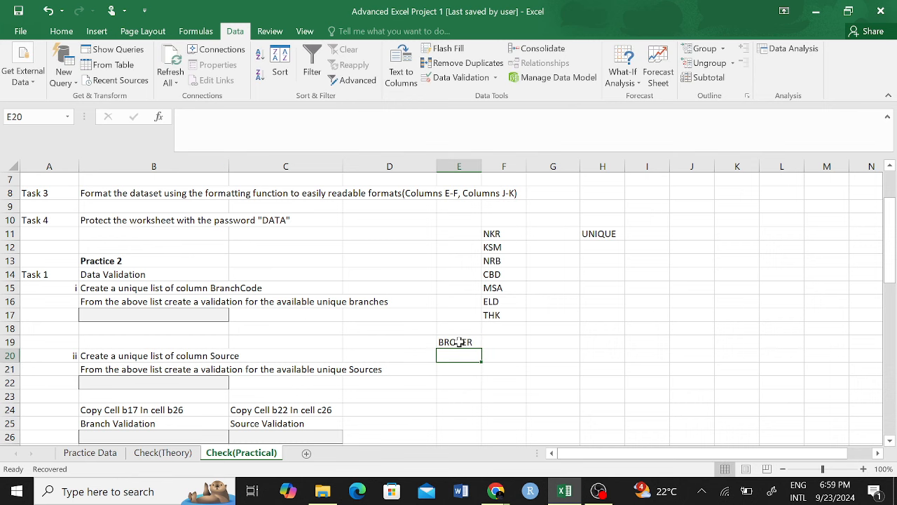
{"action": "type", "text": "AGENT"}
{"action": "key", "text": "Return"}
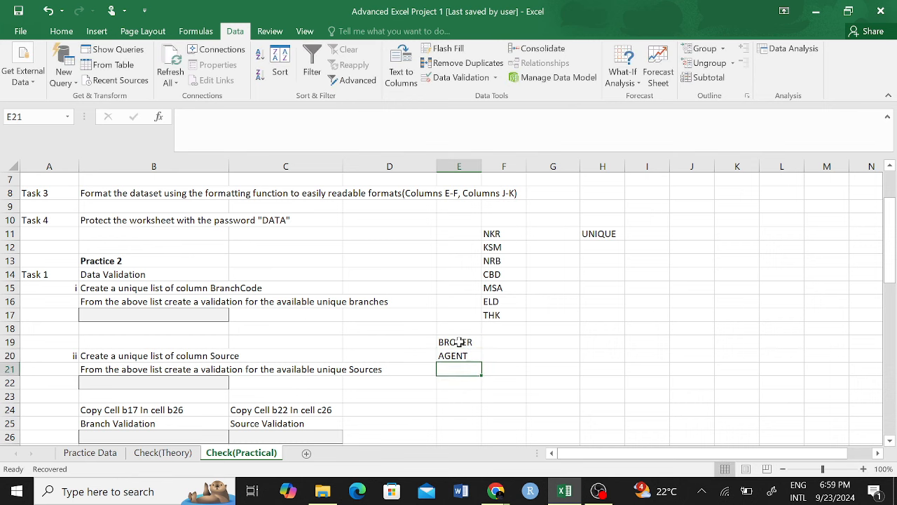
{"action": "left_click", "coordinate": [94, 454]}
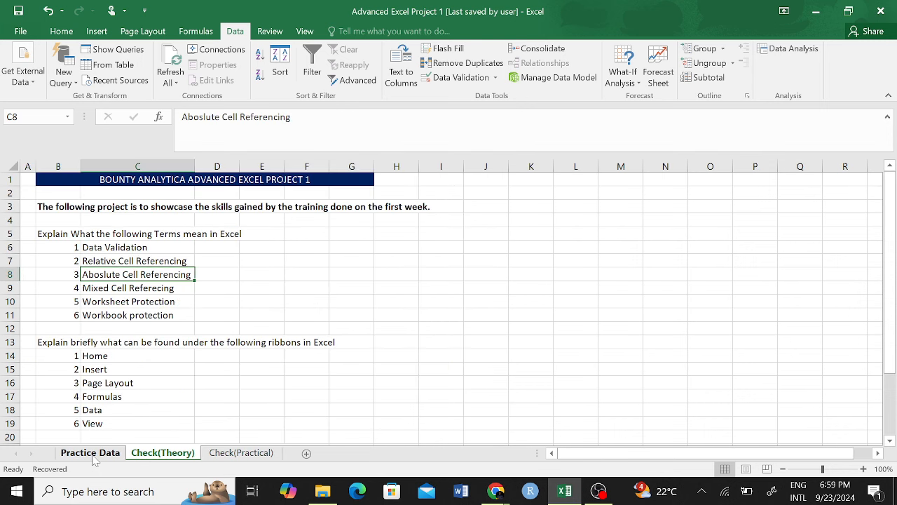
{"action": "left_click", "coordinate": [241, 452]}
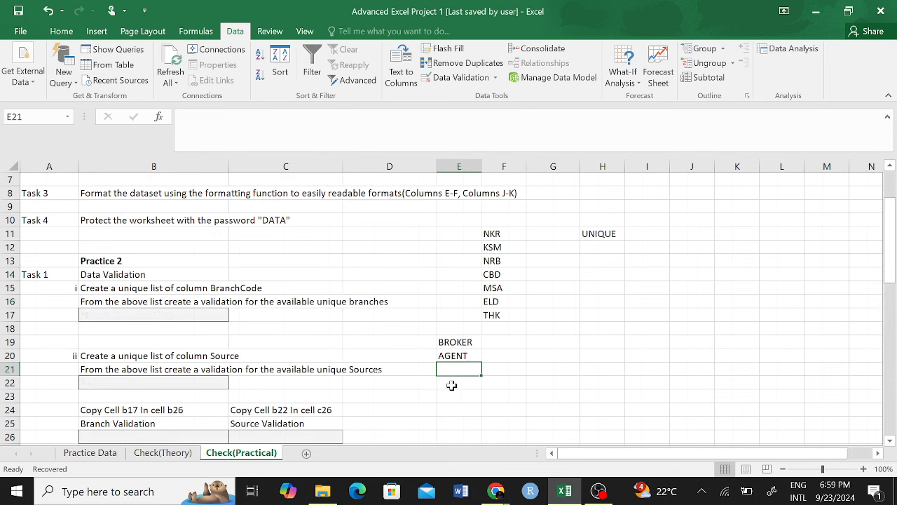
{"action": "type", "text": "DIRECVY"}
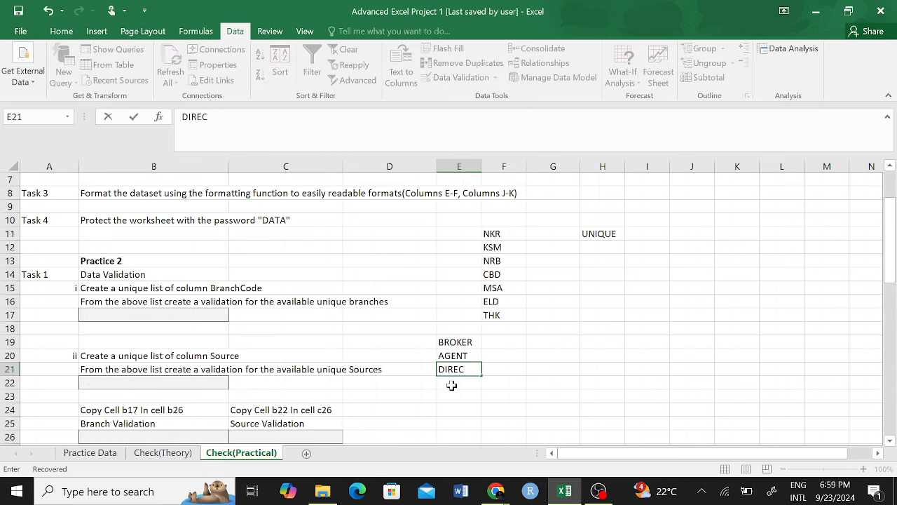
{"action": "left_click", "coordinate": [557, 323]}
Step: Turn on filters for the Practice Data header row
{"action": "left_click", "coordinate": [90, 452]}
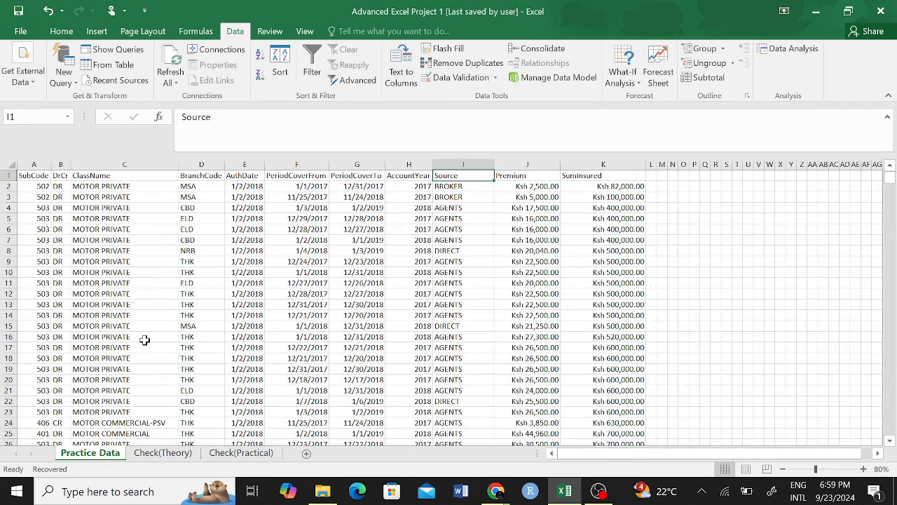
{"action": "left_click", "coordinate": [9, 176]}
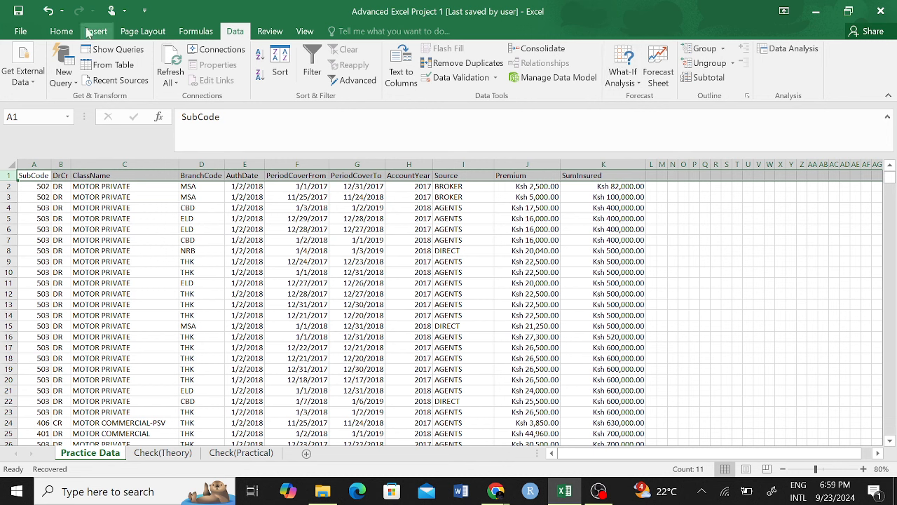
{"action": "left_click", "coordinate": [312, 65]}
{"action": "left_click", "coordinate": [530, 275]}
Step: Inspect the BranchCode and Source filter value lists without applying any filter
{"action": "left_click", "coordinate": [219, 175]}
{"action": "scroll", "coordinate": [95, 336], "scroll_direction": "down", "scroll_amount": 2}
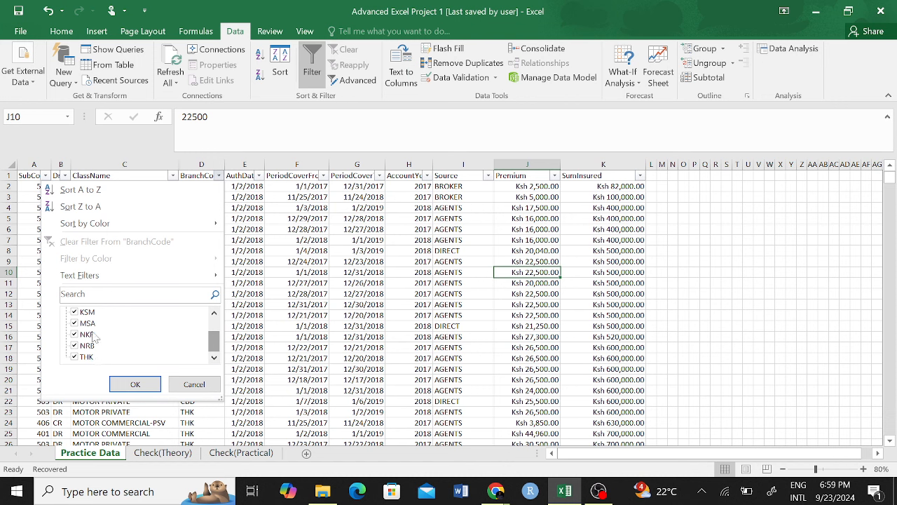
{"action": "mouse_move", "coordinate": [211, 344]}
{"action": "left_mouse_down"}
{"action": "mouse_move", "coordinate": [212, 328]}
{"action": "mouse_move", "coordinate": [214, 350]}
{"action": "left_mouse_up"}
{"action": "key", "text": "Escape"}
{"action": "left_click", "coordinate": [488, 176]}
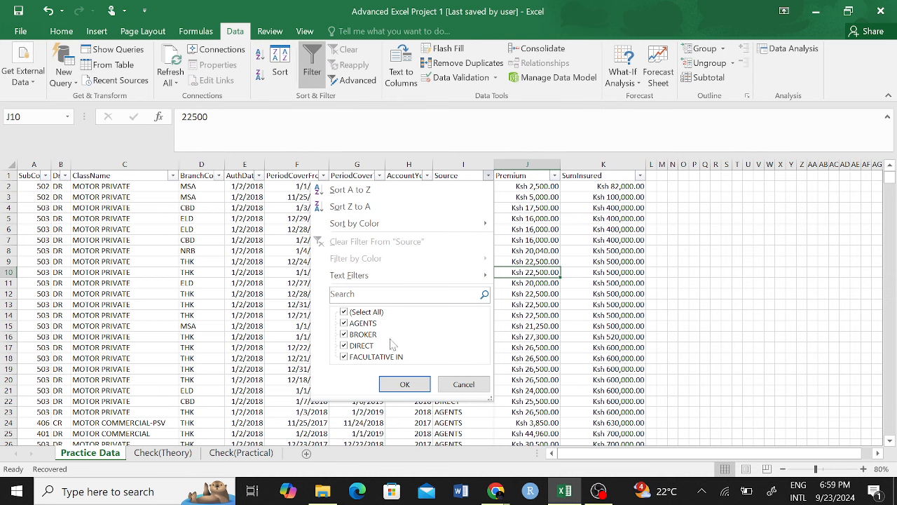
{"action": "left_click", "coordinate": [526, 334]}
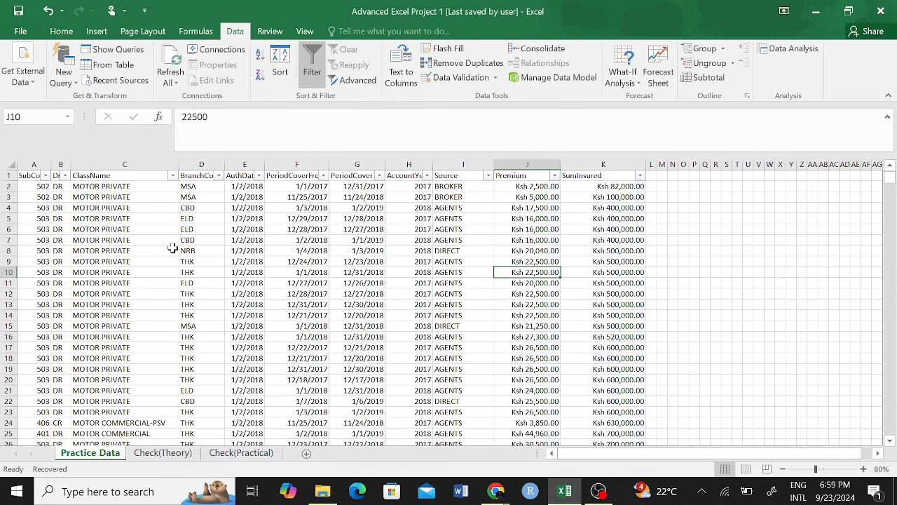
{"action": "left_click", "coordinate": [224, 453]}
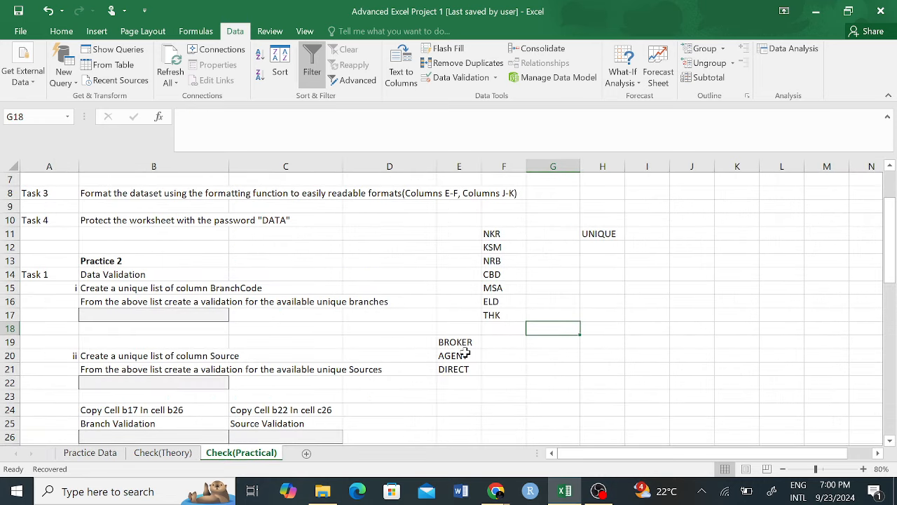
Step: Change E20 to AGENTS and enter FACULTATIVE IN in E22
{"action": "double_click", "coordinate": [466, 354]}
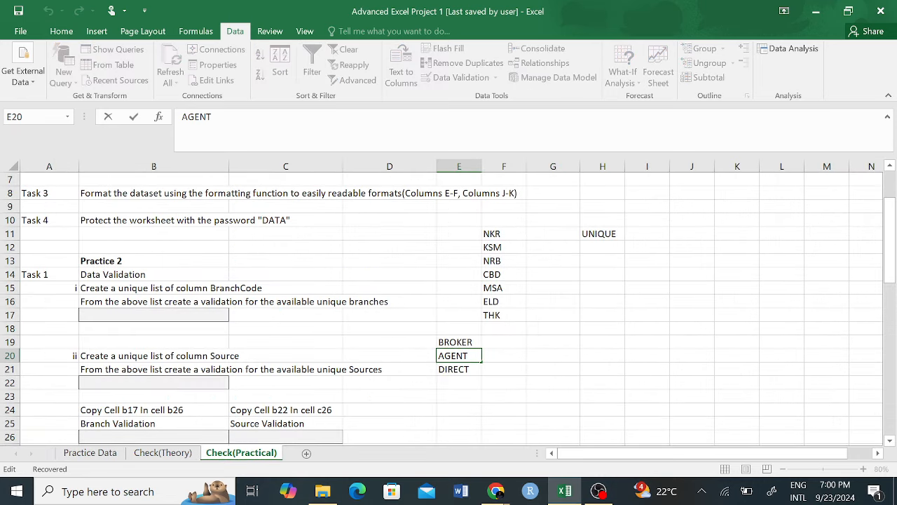
{"action": "type", "text": "S"}
{"action": "left_click", "coordinate": [464, 382]}
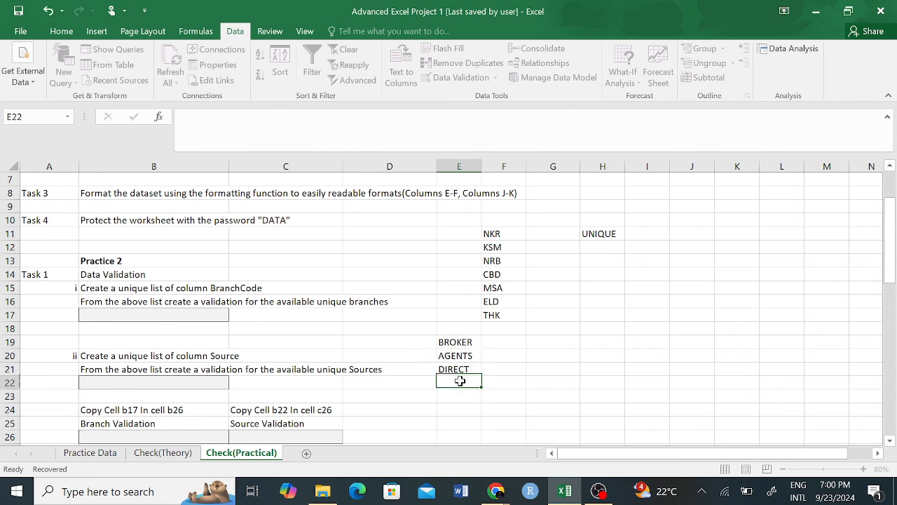
{"action": "type", "text": "FU"}
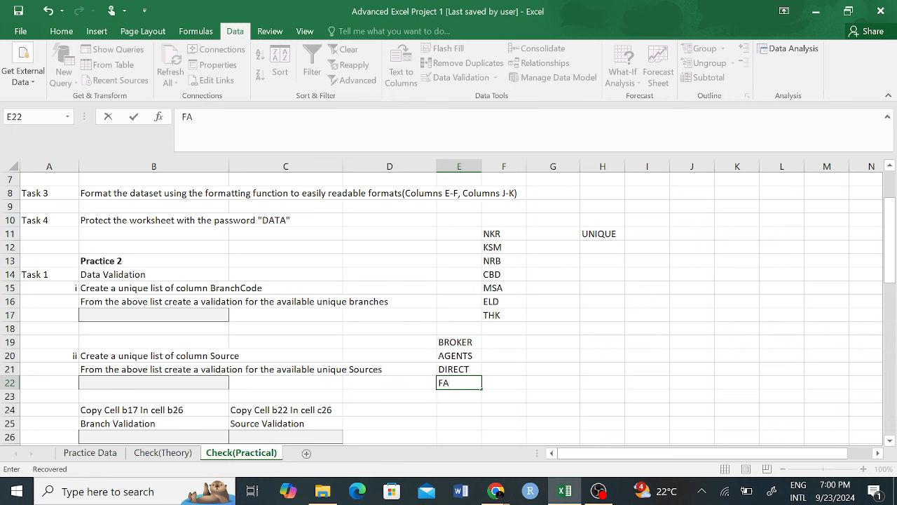
{"action": "type", "text": "CULTATIVE IN"}
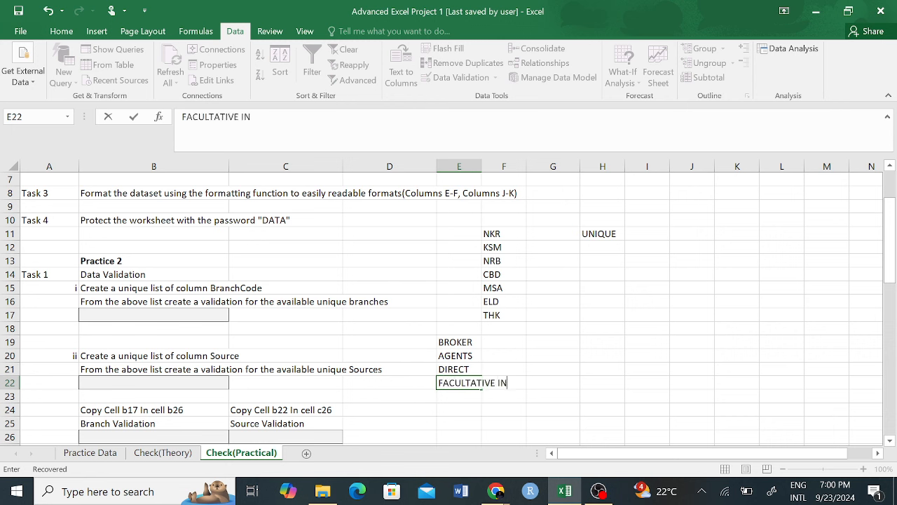
{"action": "left_click", "coordinate": [611, 358]}
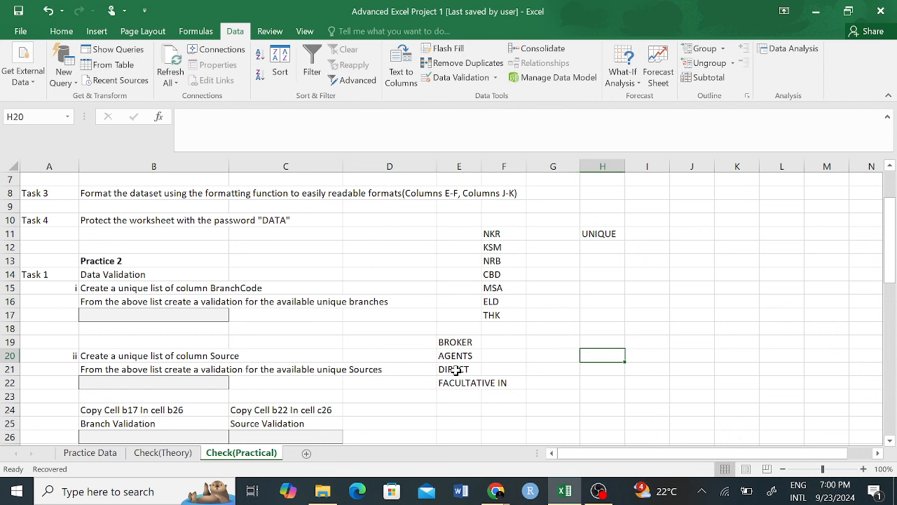
{"action": "left_click", "coordinate": [155, 379]}
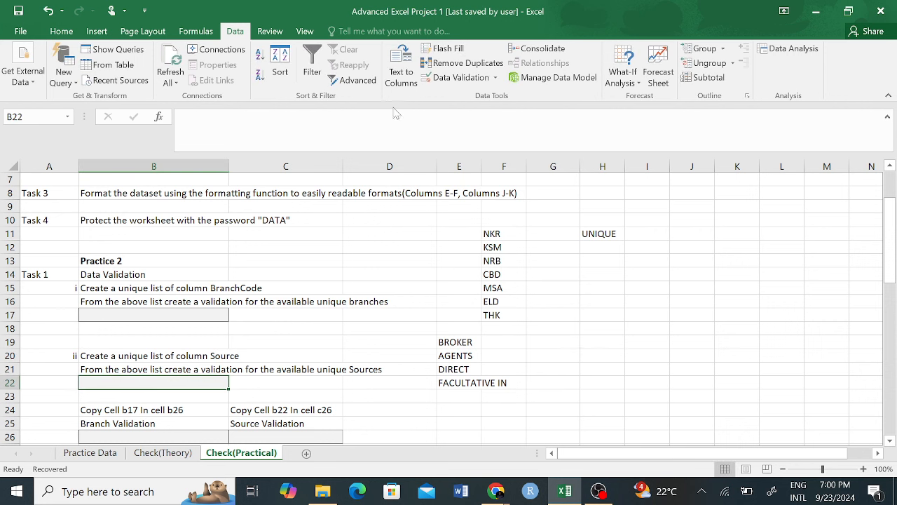
Step: Give B22 List data validation with source =$E$19:$E$22
{"action": "left_click", "coordinate": [468, 77]}
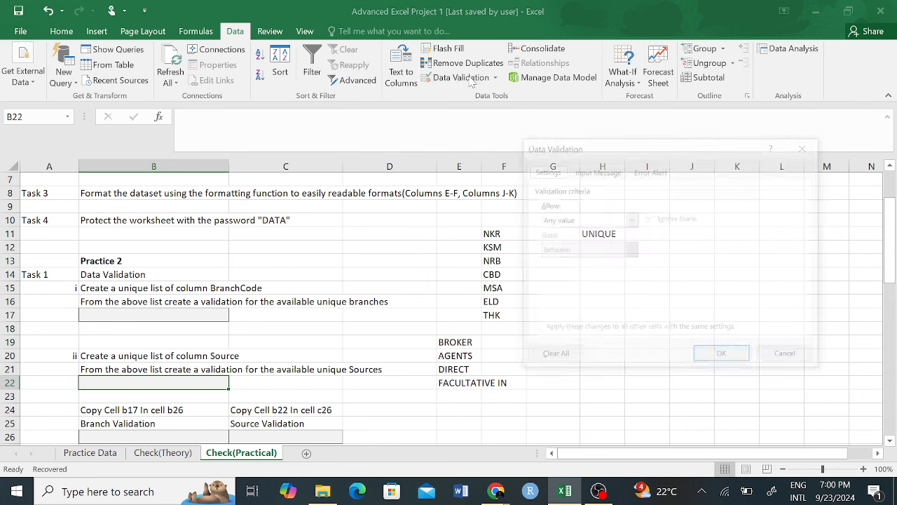
{"action": "left_click", "coordinate": [607, 172]}
{"action": "left_click", "coordinate": [544, 171]}
{"action": "left_click", "coordinate": [632, 221]}
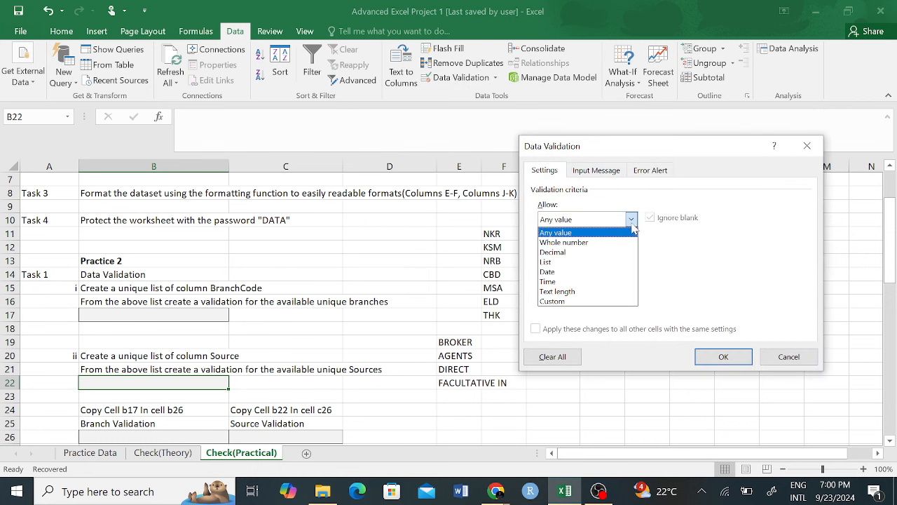
{"action": "left_click", "coordinate": [550, 261]}
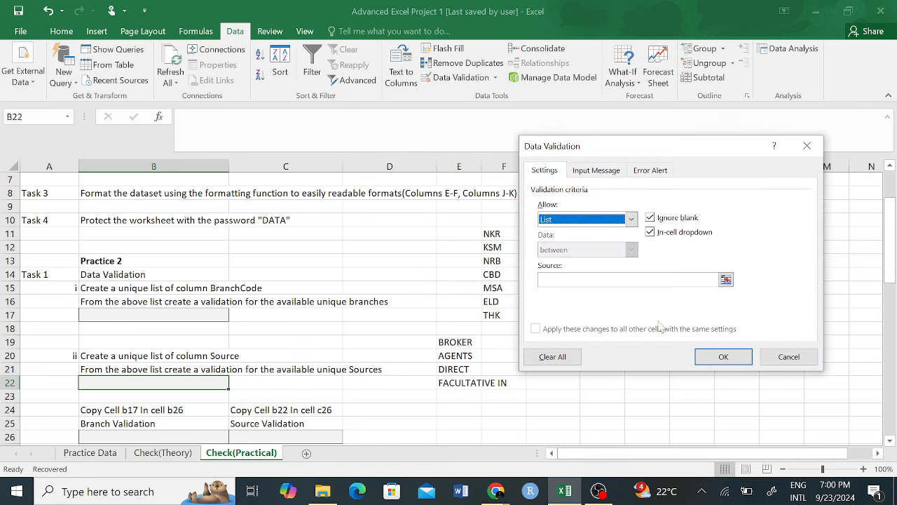
{"action": "left_click", "coordinate": [726, 279]}
{"action": "left_click_drag", "start_coordinate": [462, 342], "coordinate": [468, 379]}
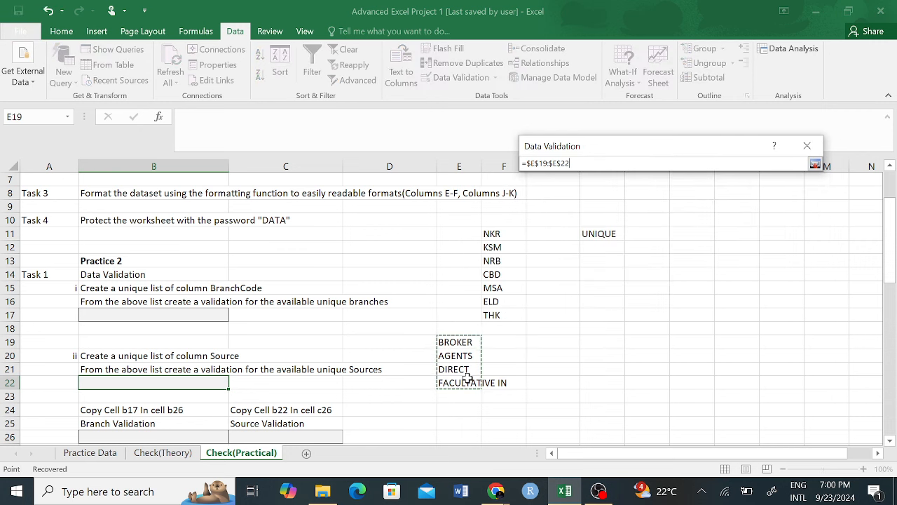
{"action": "key", "text": "Return"}
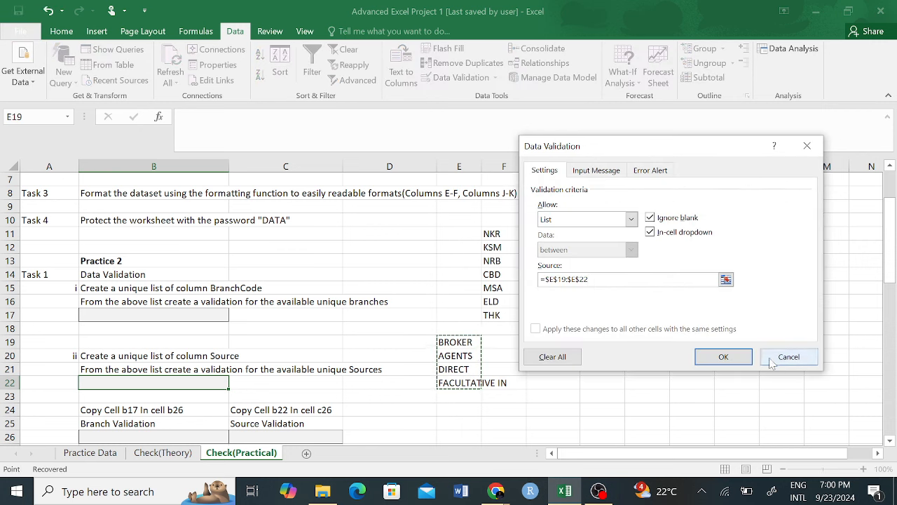
{"action": "left_click", "coordinate": [729, 359]}
{"action": "left_click", "coordinate": [239, 387]}
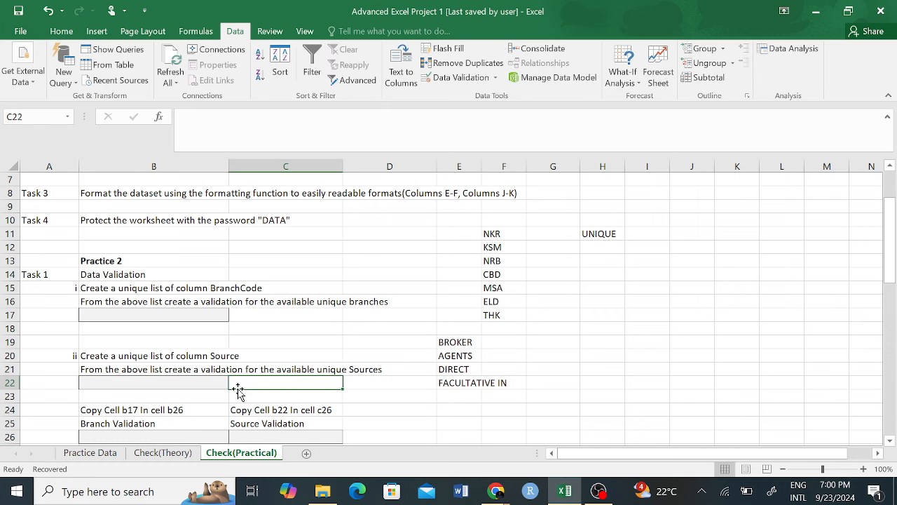
{"action": "left_click", "coordinate": [736, 397]}
{"action": "scroll", "coordinate": [379, 350], "scroll_direction": "down", "scroll_amount": 2}
Step: Copy the branch dropdown from B17 and paste it into B26
{"action": "left_click", "coordinate": [216, 314]}
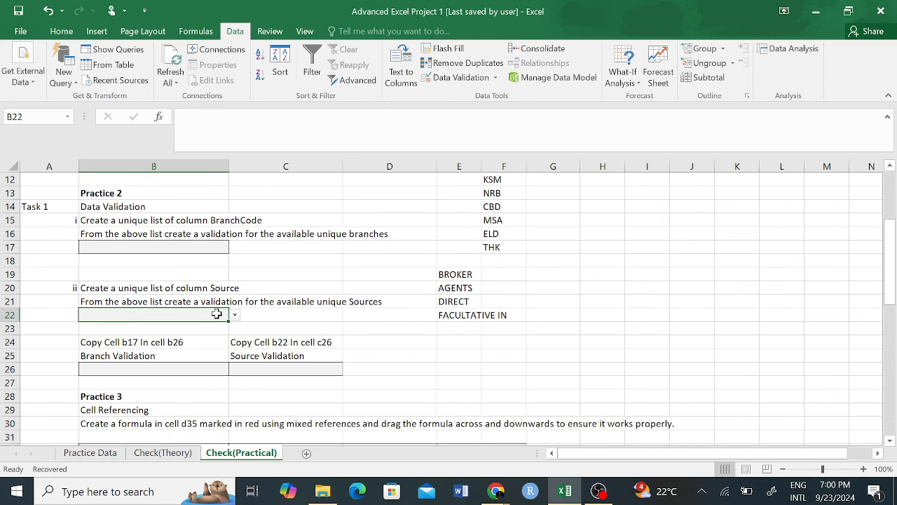
{"action": "left_click", "coordinate": [292, 328]}
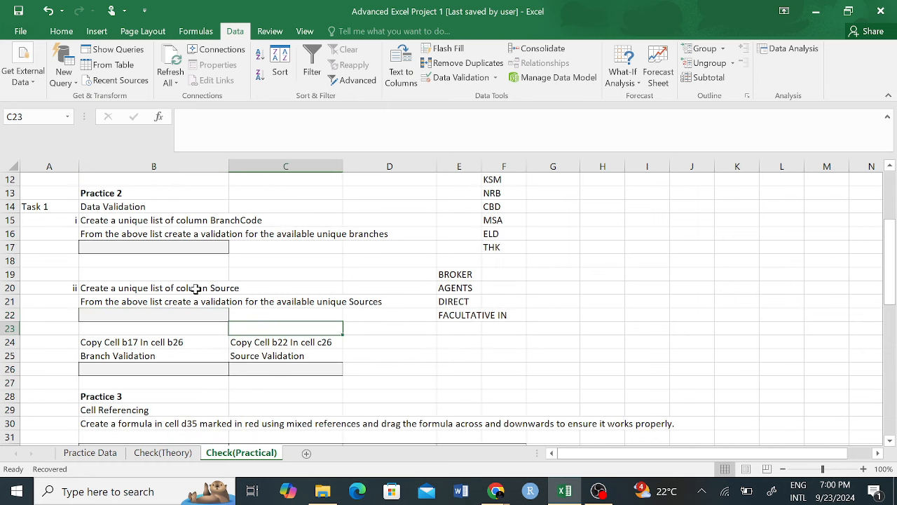
{"action": "left_click", "coordinate": [153, 369]}
{"action": "left_click", "coordinate": [162, 248]}
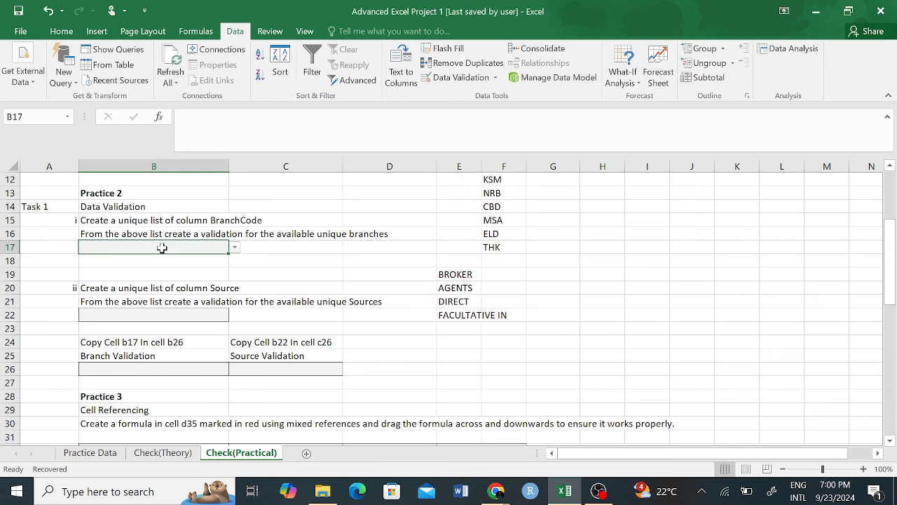
{"action": "key", "text": "ctrl+c"}
{"action": "left_click", "coordinate": [164, 371]}
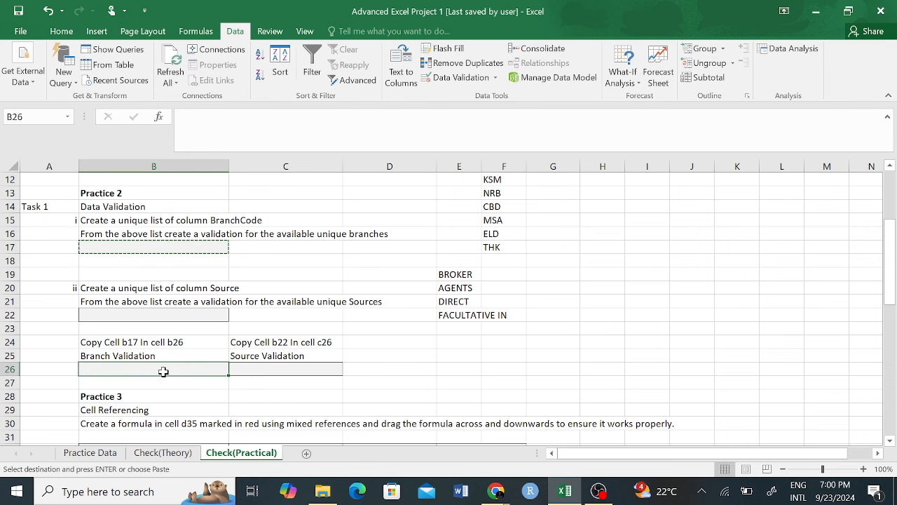
{"action": "key", "text": "ctrl+v"}
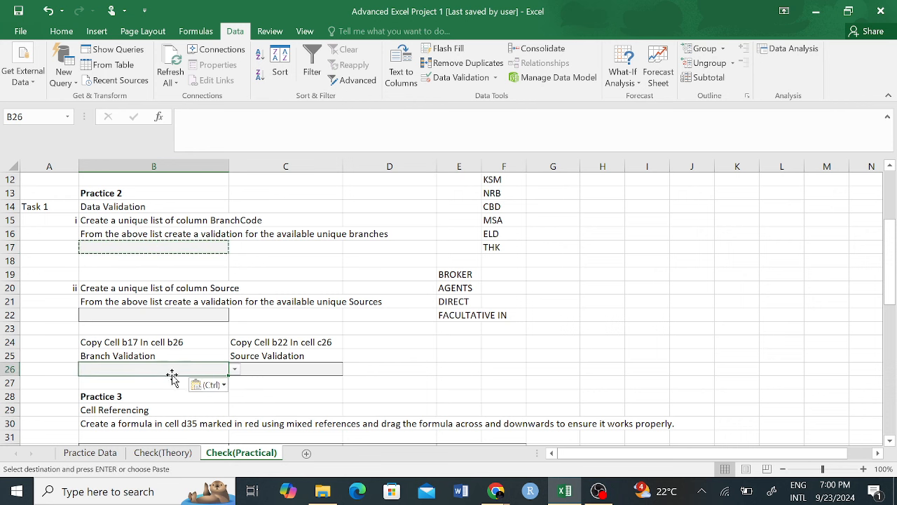
{"action": "left_click", "coordinate": [487, 394]}
Step: Copy B22's source dropdown into C26 and check its BROKER/AGENTS/DIRECT/FACULTATIVE IN choices
{"action": "left_click", "coordinate": [278, 342]}
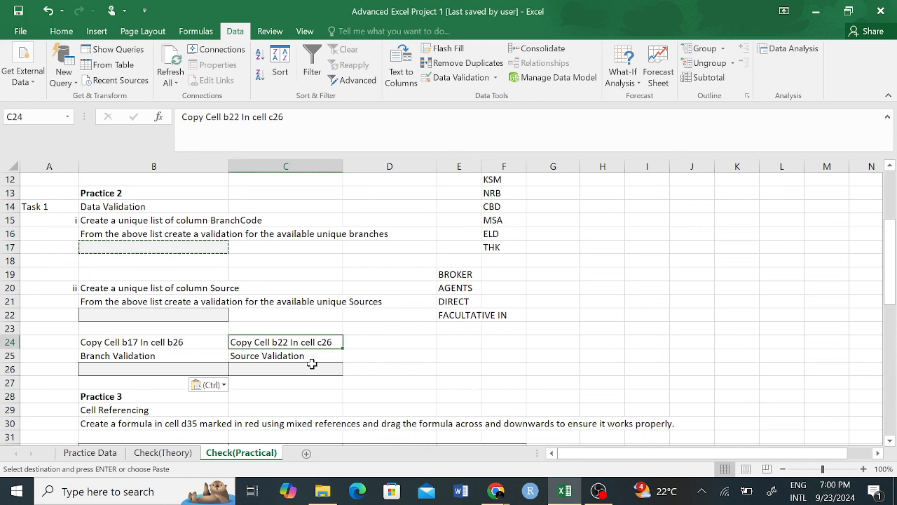
{"action": "left_click", "coordinate": [146, 315]}
{"action": "key", "text": "ctrl+c"}
{"action": "left_click", "coordinate": [254, 367]}
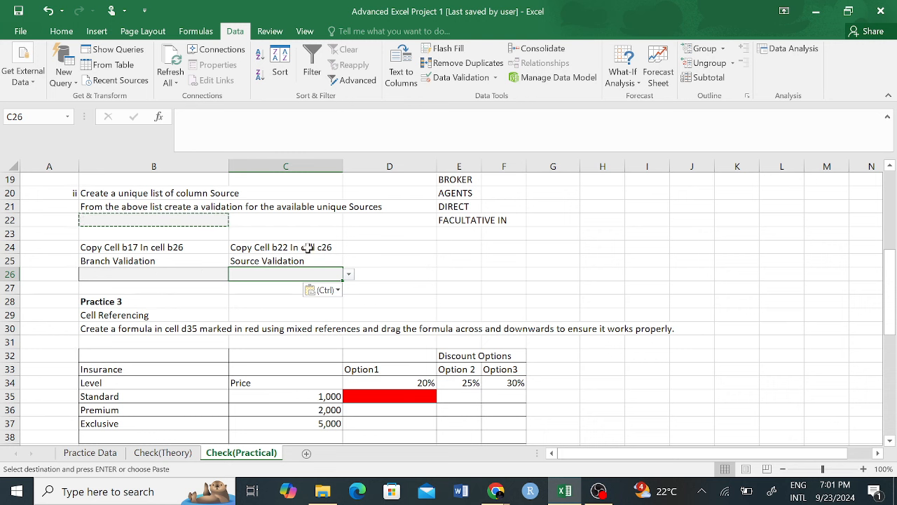
{"action": "left_click", "coordinate": [495, 273]}
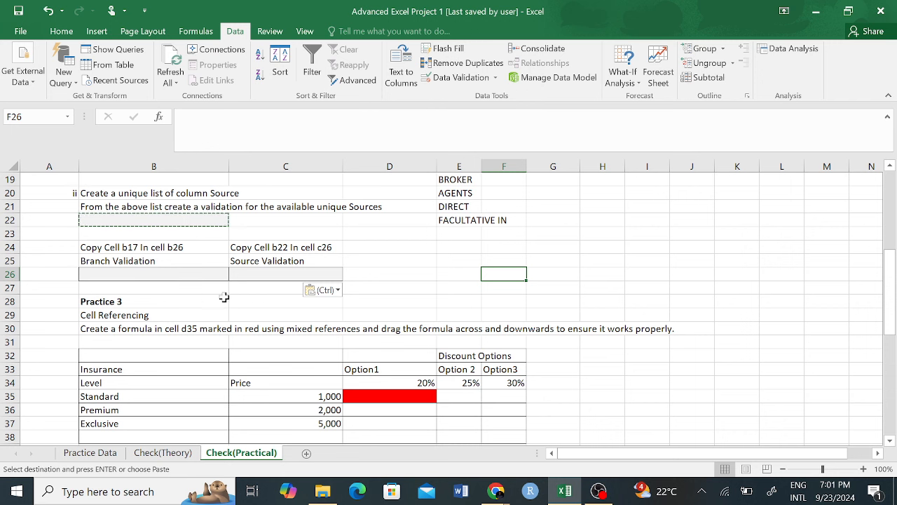
{"action": "left_click", "coordinate": [276, 273]}
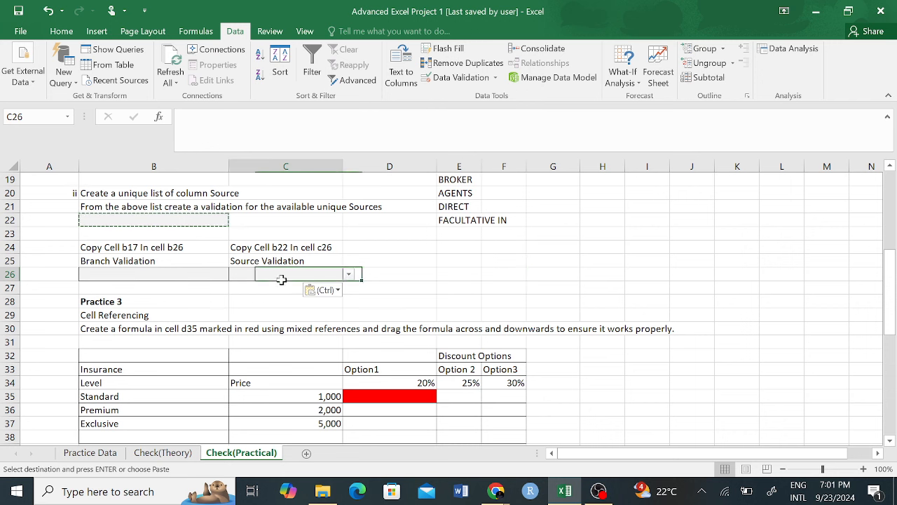
{"action": "left_click", "coordinate": [348, 274]}
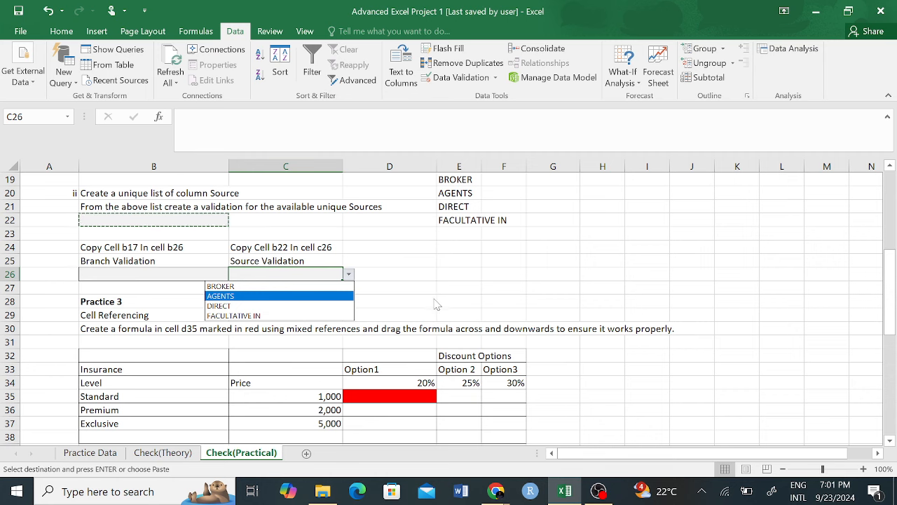
{"action": "key", "text": "ctrl+v"}
{"action": "scroll", "coordinate": [251, 315], "scroll_direction": "down", "scroll_amount": 1}
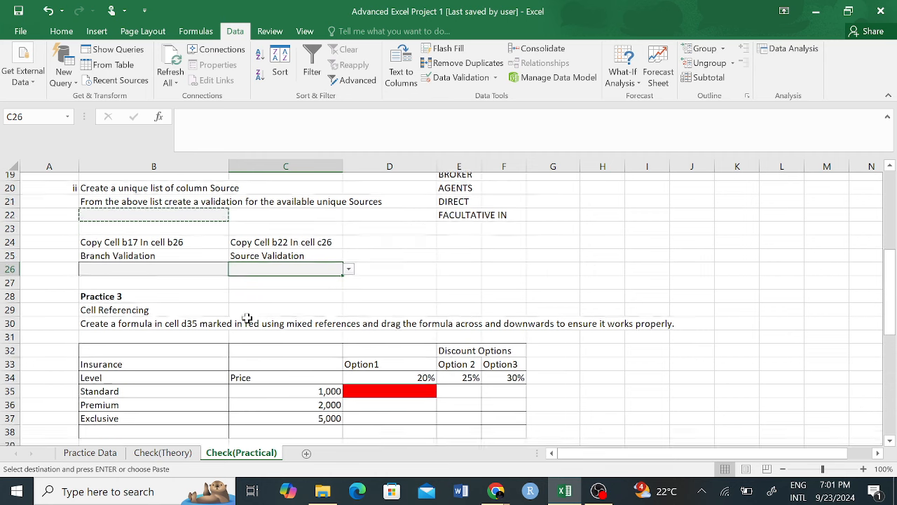
{"action": "left_click", "coordinate": [121, 290]}
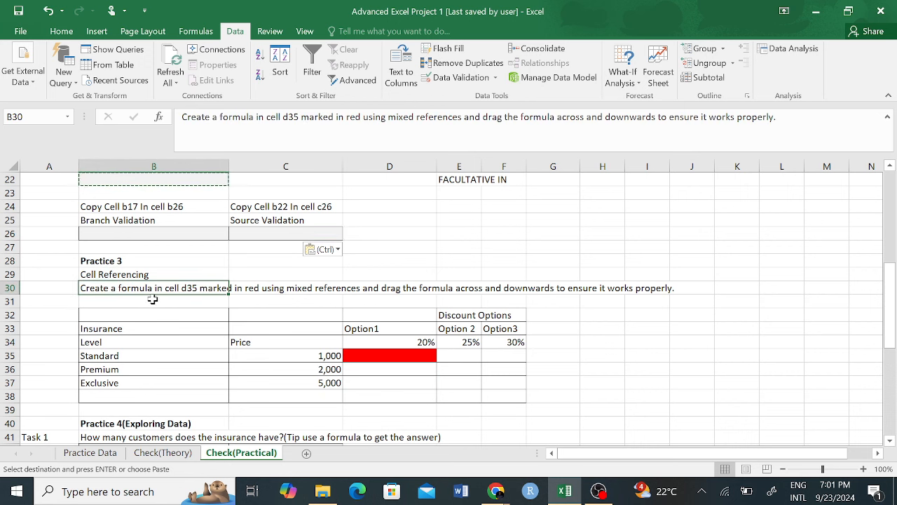
{"action": "left_click", "coordinate": [339, 271]}
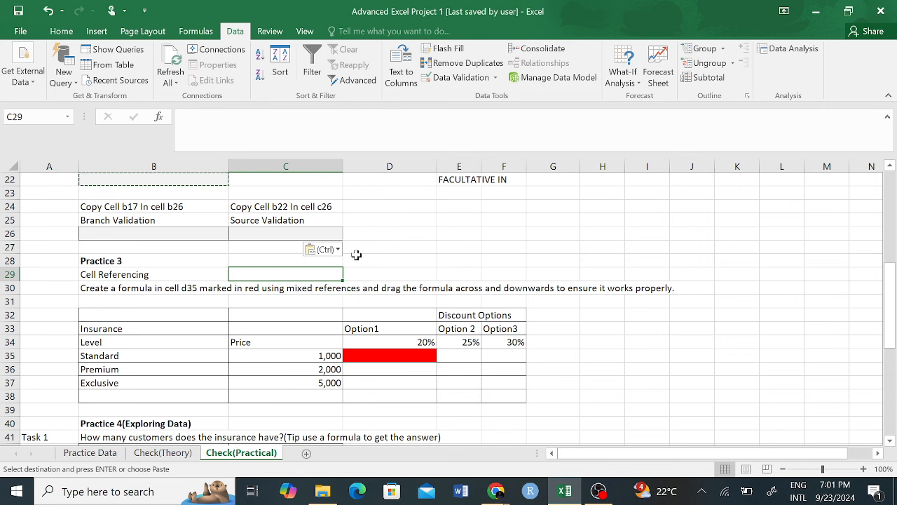
{"action": "left_click", "coordinate": [405, 238]}
{"action": "left_click", "coordinate": [313, 234]}
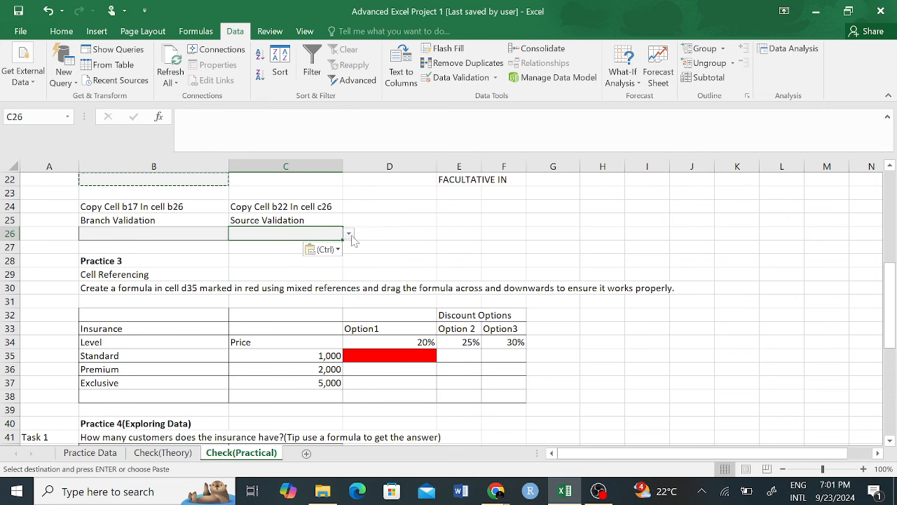
{"action": "left_click", "coordinate": [348, 233]}
{"action": "key", "text": "ctrl+v"}
{"action": "scroll", "coordinate": [361, 362], "scroll_direction": "down", "scroll_amount": 1}
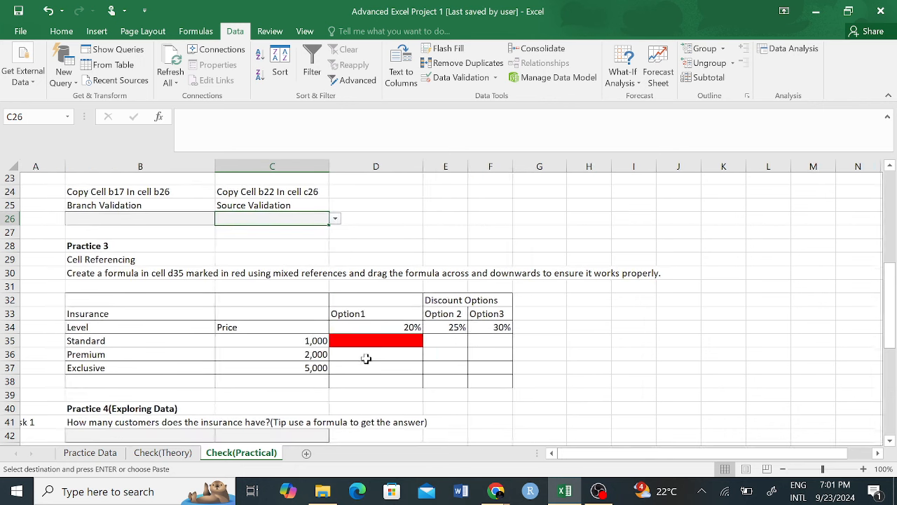
{"action": "left_click", "coordinate": [88, 276]}
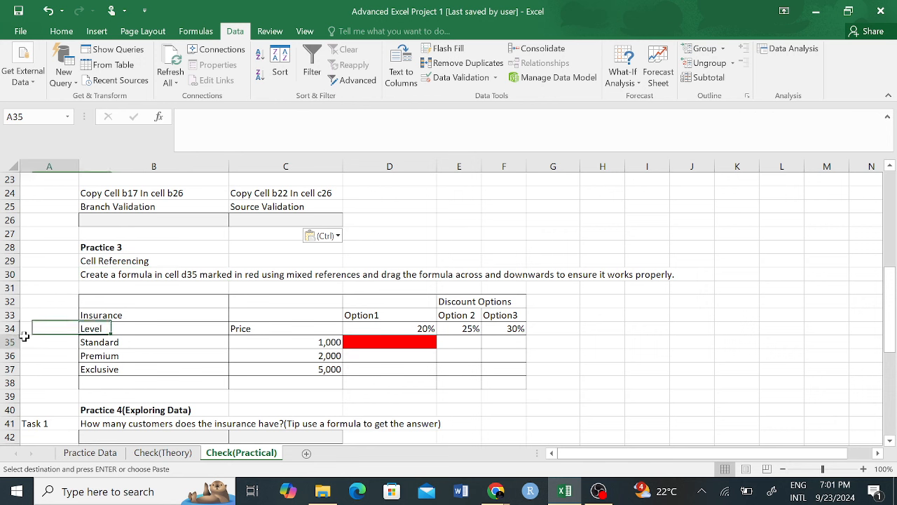
{"action": "left_click", "coordinate": [10, 342]}
{"action": "left_click", "coordinate": [365, 342]}
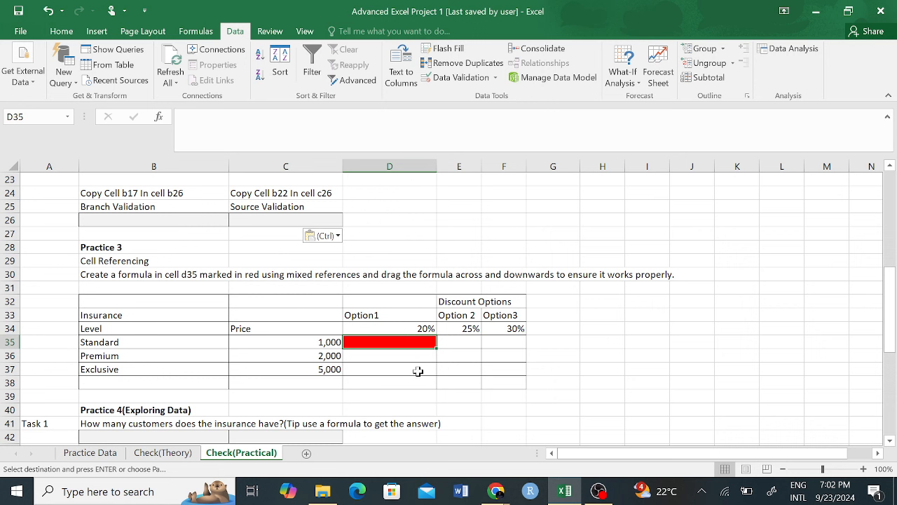
{"action": "left_click", "coordinate": [488, 339]}
{"action": "left_click", "coordinate": [473, 342]}
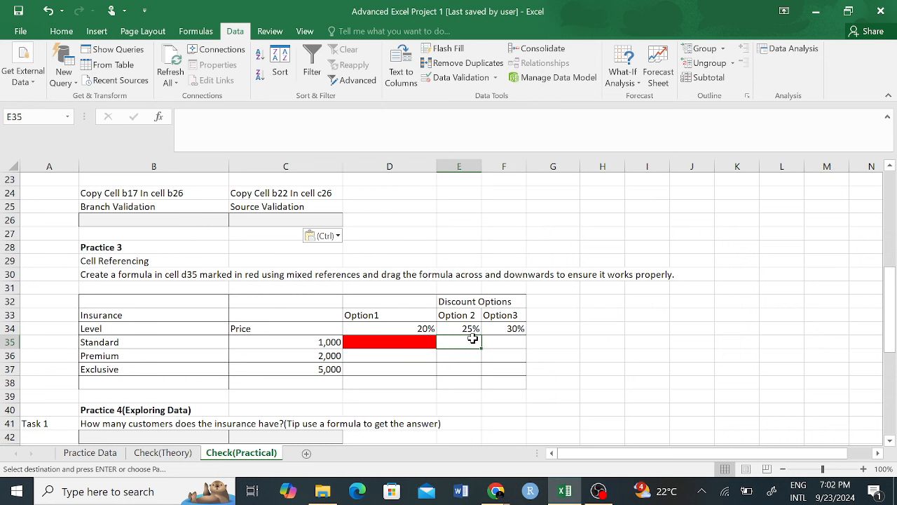
{"action": "left_click", "coordinate": [507, 341]}
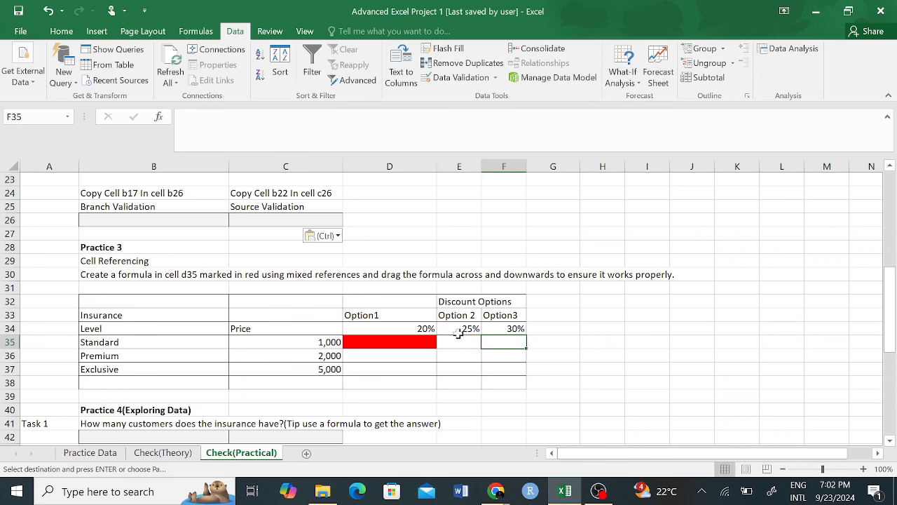
{"action": "left_click", "coordinate": [384, 342]}
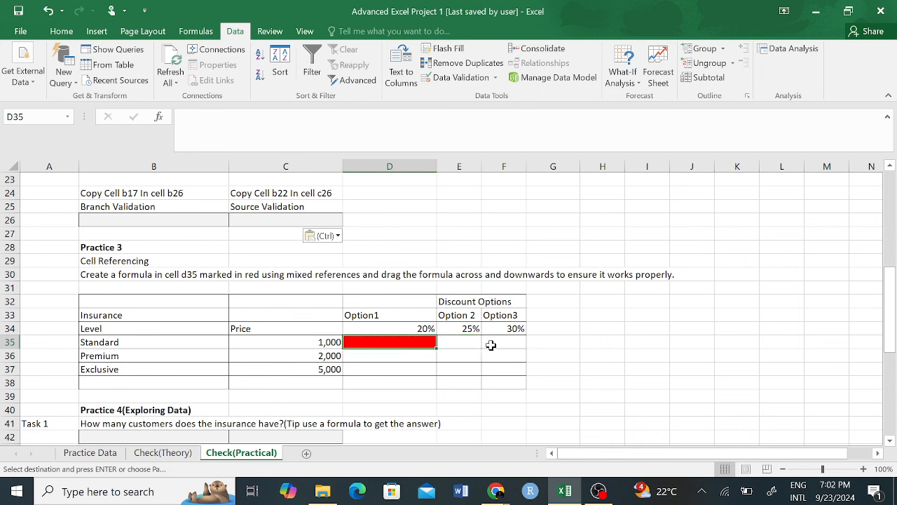
{"action": "left_click", "coordinate": [410, 356]}
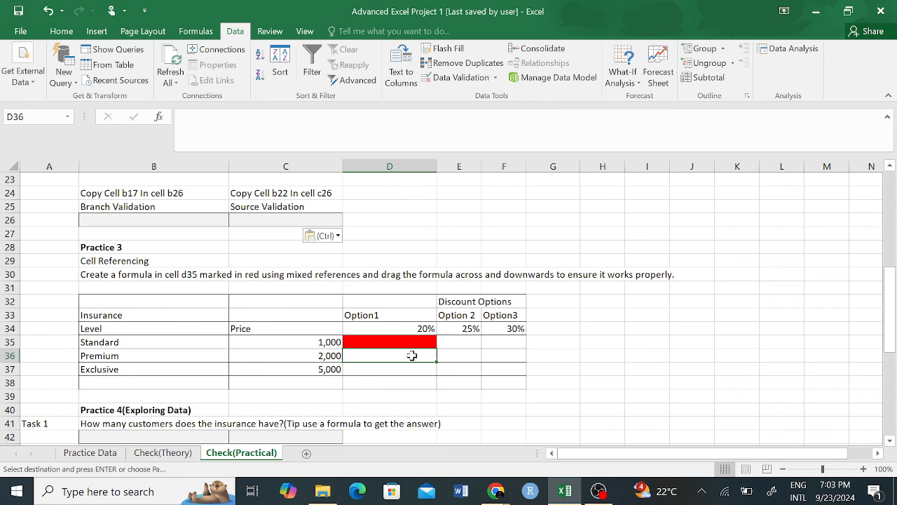
Step: Select the red cell D35 in the discount table and begin a formula with =
{"action": "left_click", "coordinate": [402, 343]}
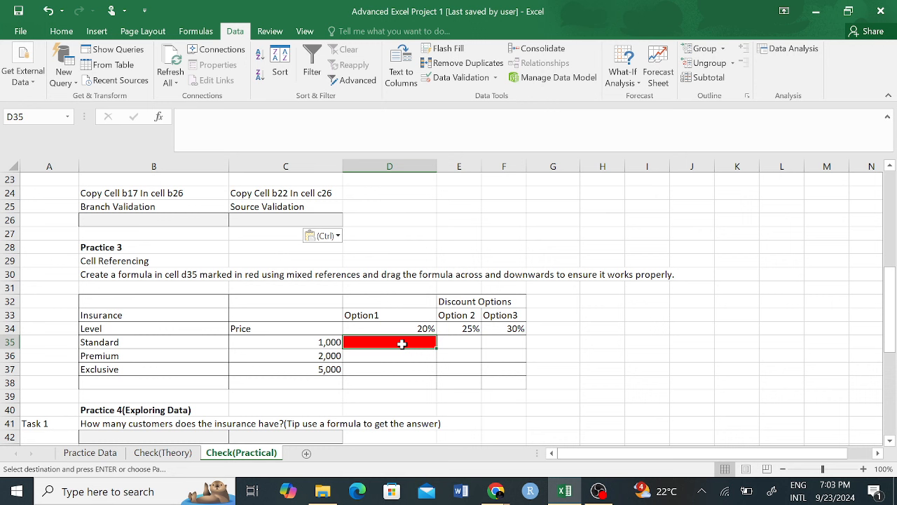
{"action": "type", "text": "="}
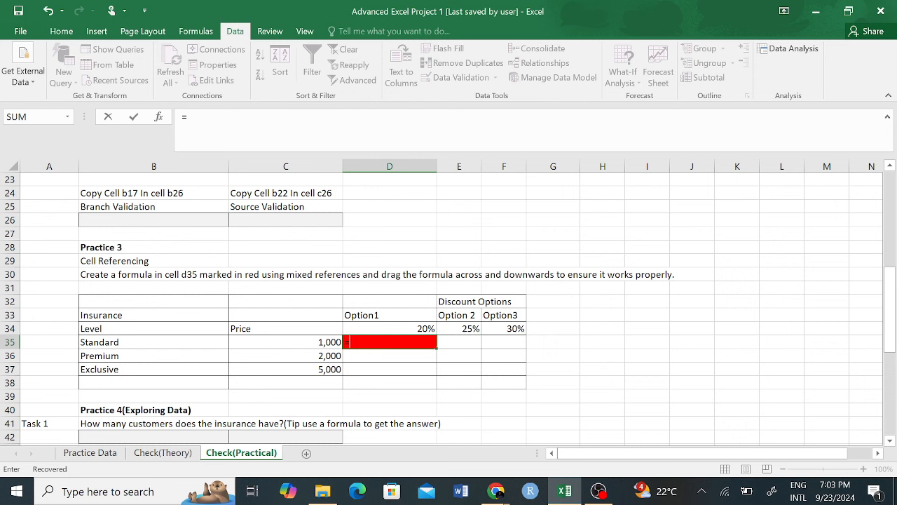
{"action": "type", "text": "$"}
Step: Enter =C35*D$34 in D35, giving 200 for the Standard 20% discount
{"action": "key", "text": "BackSpace"}
{"action": "type", "text": "C"}
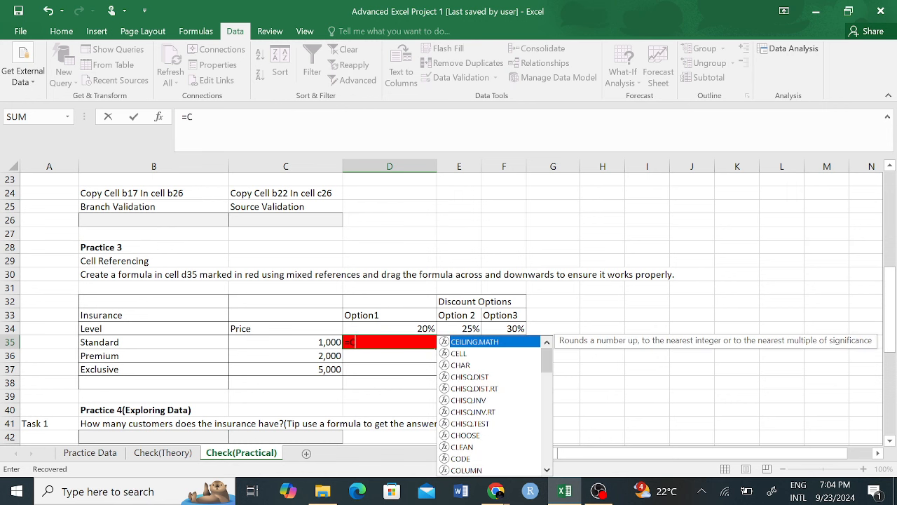
{"action": "type", "text": "35"}
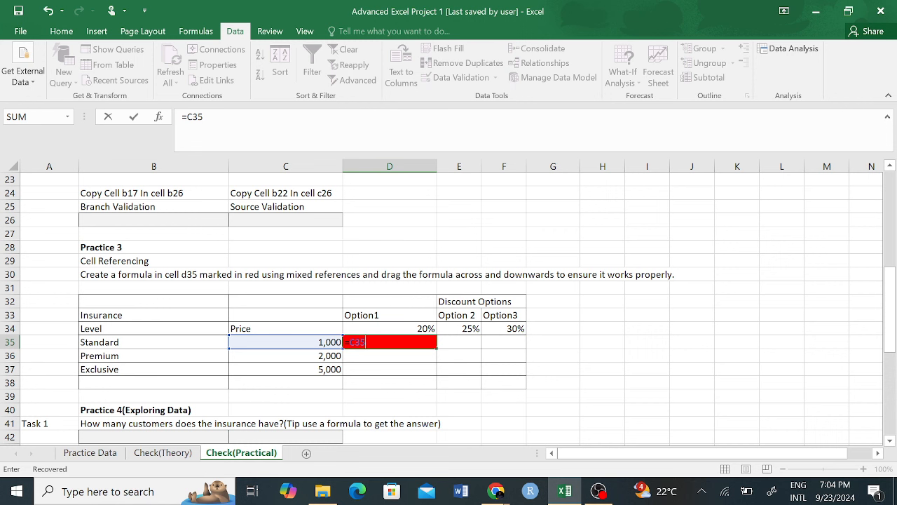
{"action": "type", "text": "*"}
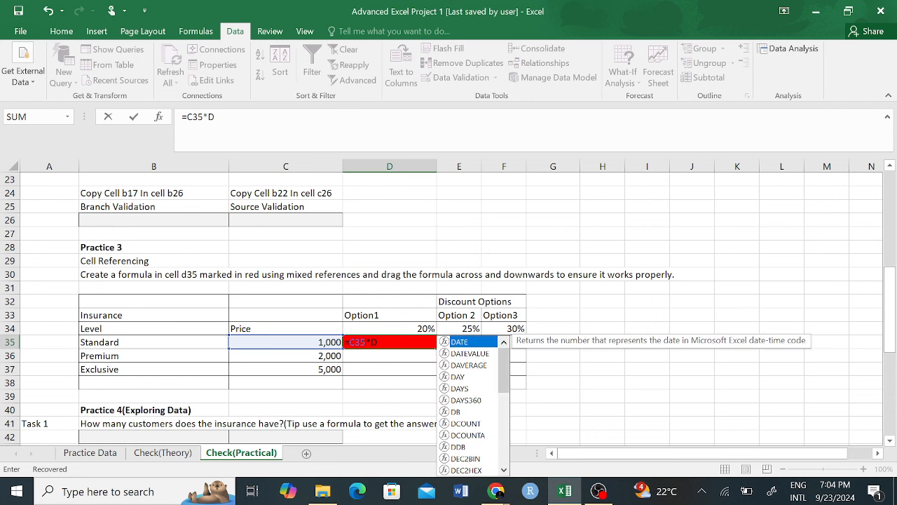
{"action": "type", "text": "$"}
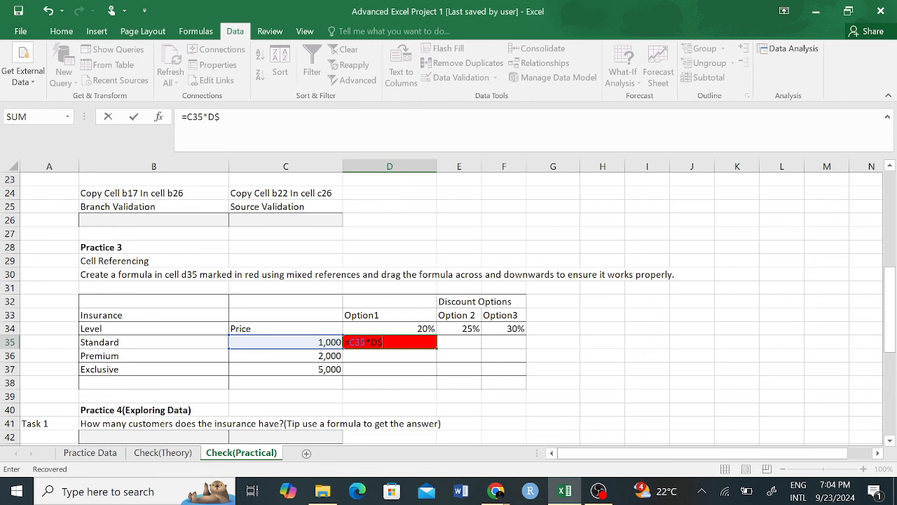
{"action": "type", "text": "34"}
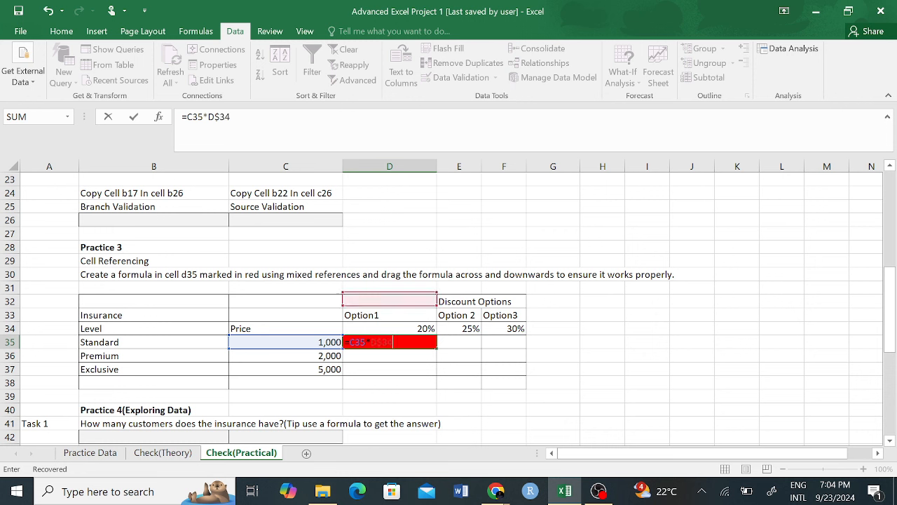
{"action": "key", "text": "Return"}
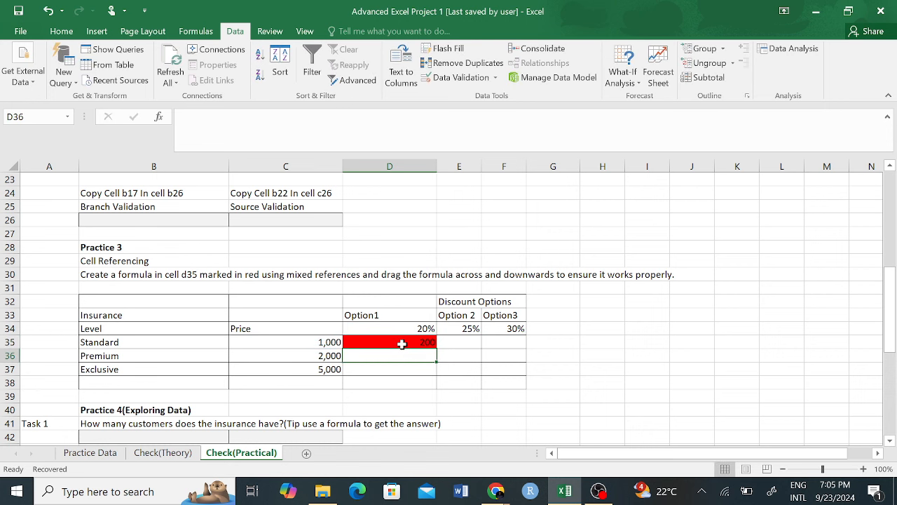
{"action": "left_click", "coordinate": [414, 342]}
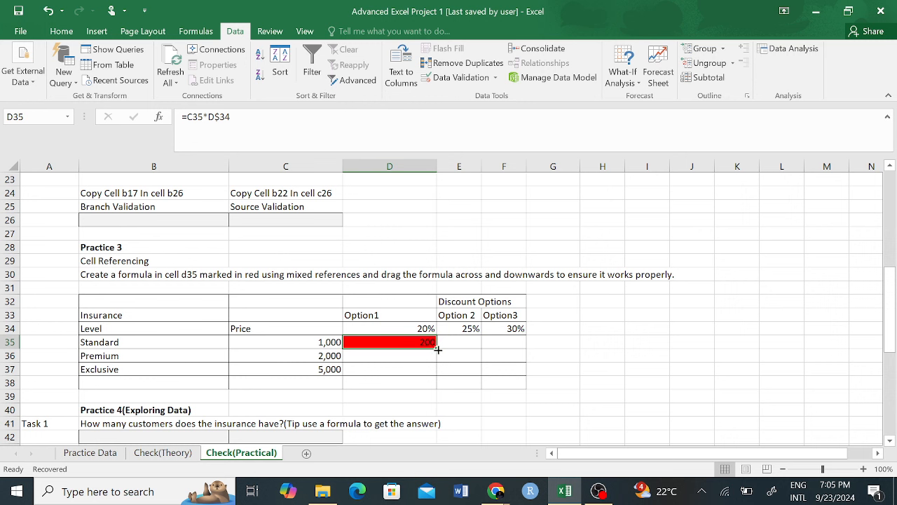
Step: Fill the D35 formula across to F35, producing 50 and 15
{"action": "left_click_drag", "start_coordinate": [436, 348], "coordinate": [522, 348]}
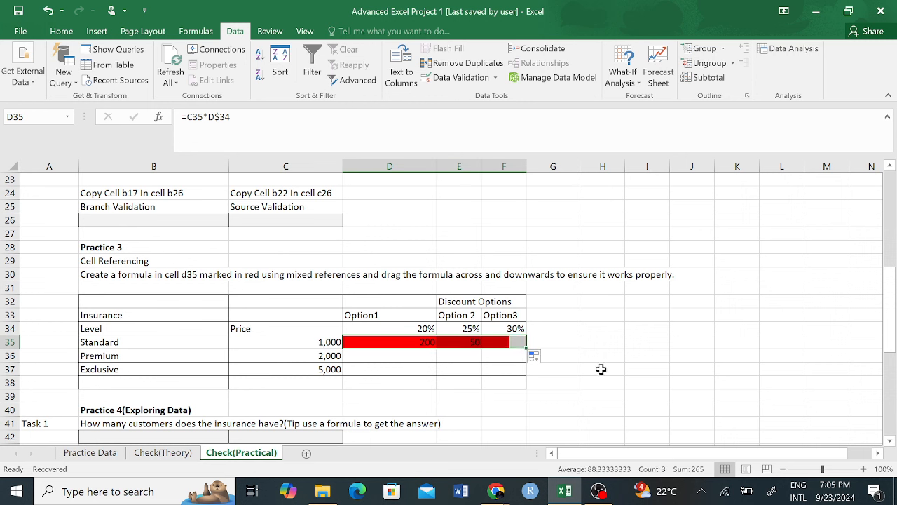
{"action": "left_click", "coordinate": [605, 330]}
{"action": "left_click", "coordinate": [474, 341]}
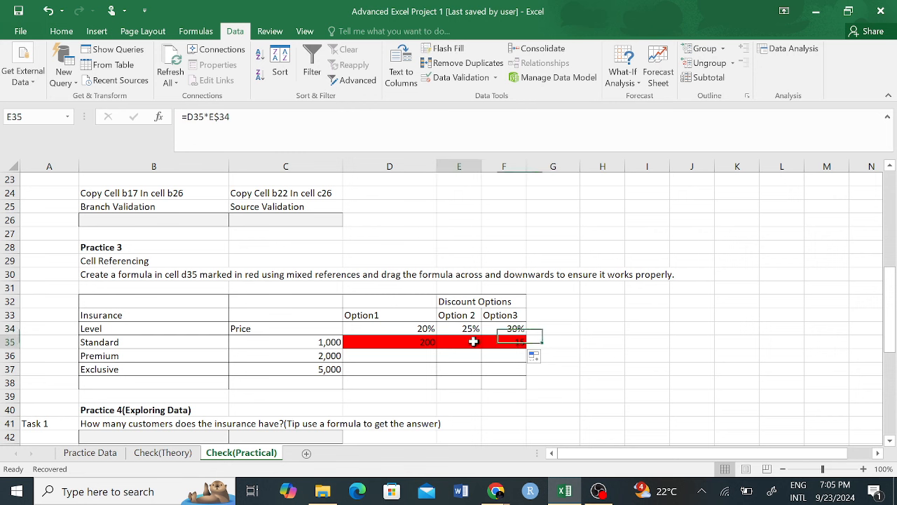
{"action": "left_click", "coordinate": [517, 341]}
{"action": "left_click", "coordinate": [467, 344]}
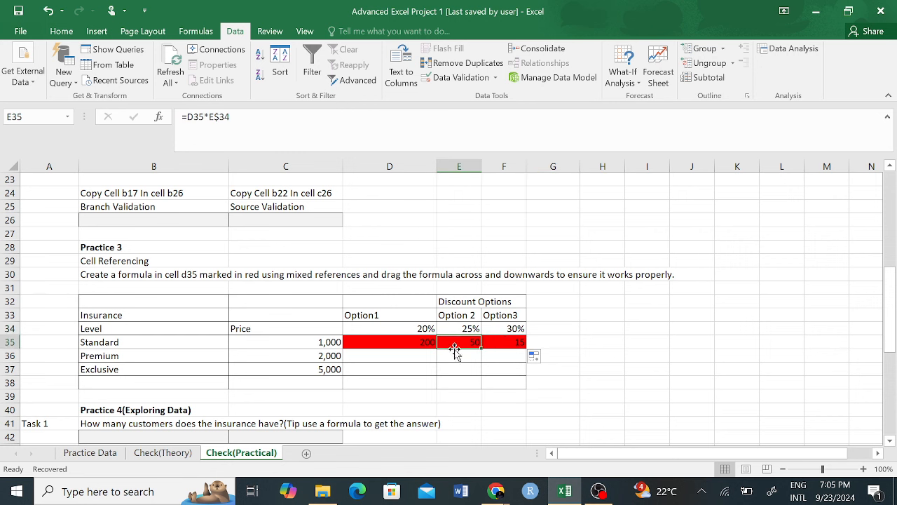
Step: Inspect F35's copied formula against the Standard price C35 and the 30% discount F34
{"action": "left_click", "coordinate": [307, 341]}
{"action": "left_click", "coordinate": [479, 343]}
{"action": "left_click", "coordinate": [516, 341]}
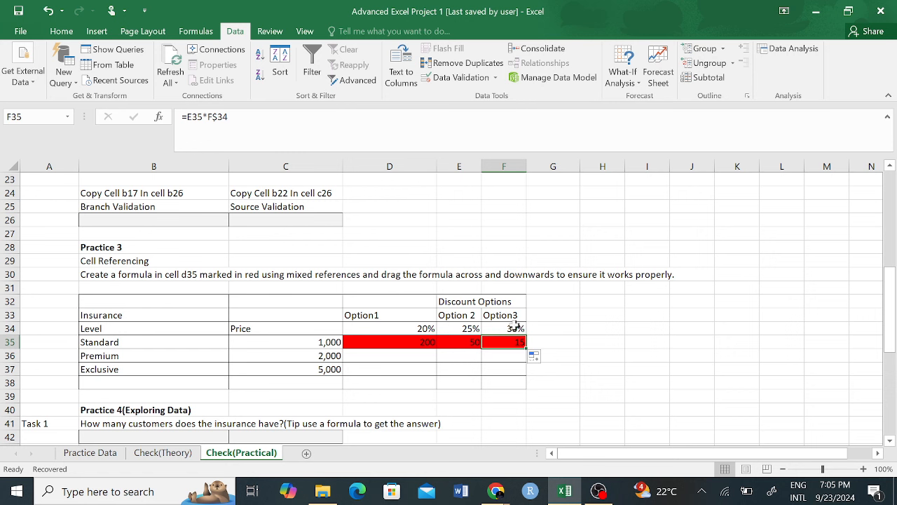
{"action": "left_click", "coordinate": [515, 326]}
{"action": "left_click", "coordinate": [321, 342]}
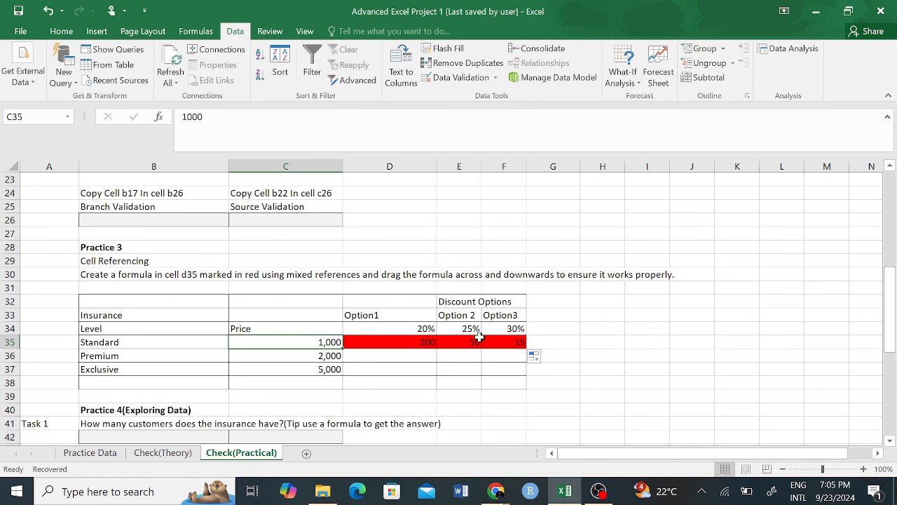
{"action": "left_click", "coordinate": [506, 342]}
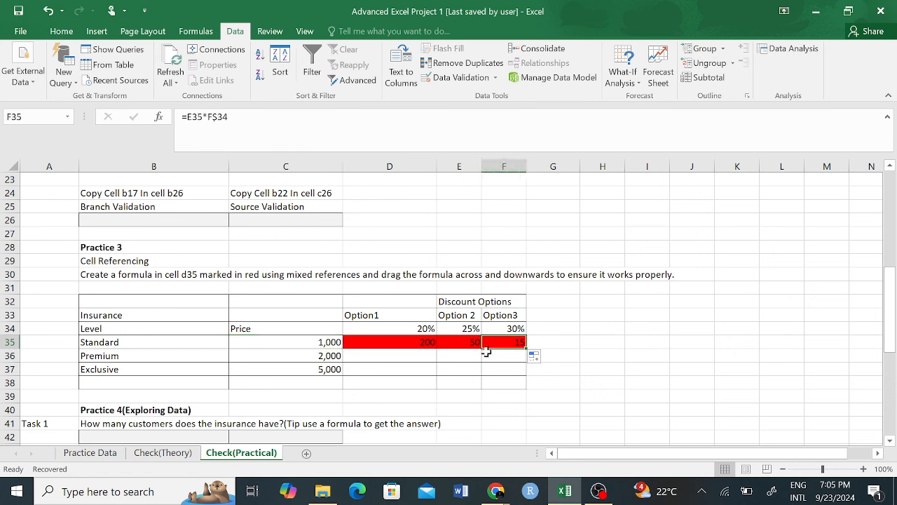
{"action": "left_click", "coordinate": [407, 345]}
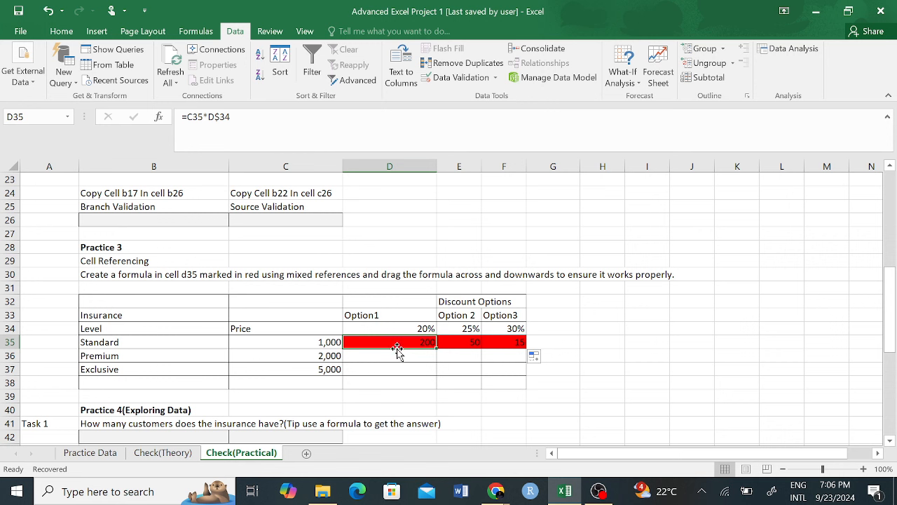
Step: Change D35's formula to =$C35*D$34 so column C stays fixed
{"action": "key", "text": "F2"}
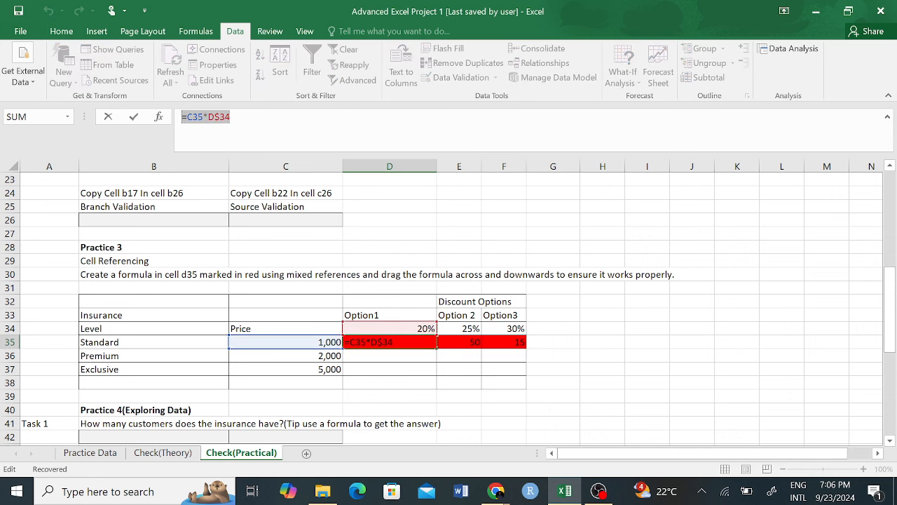
{"action": "double_click", "coordinate": [196, 117]}
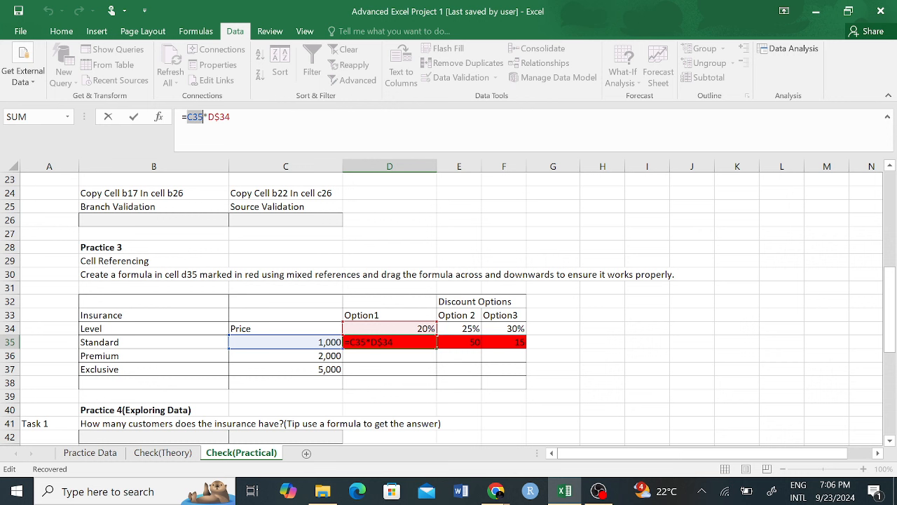
{"action": "left_click", "coordinate": [188, 117]}
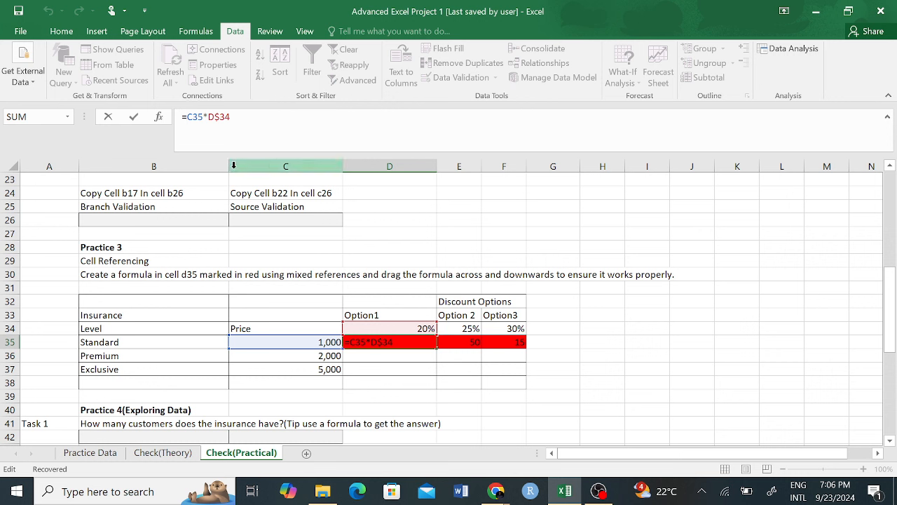
{"action": "type", "text": "$"}
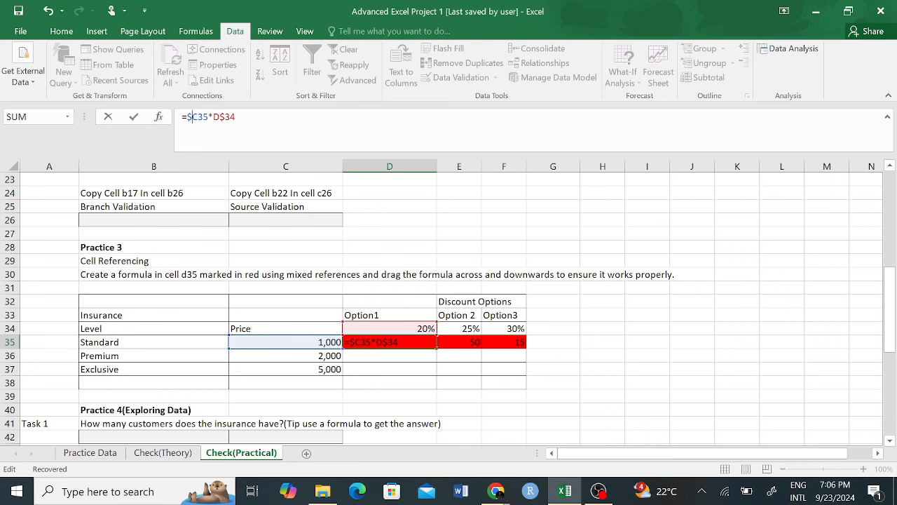
{"action": "key", "text": "Return"}
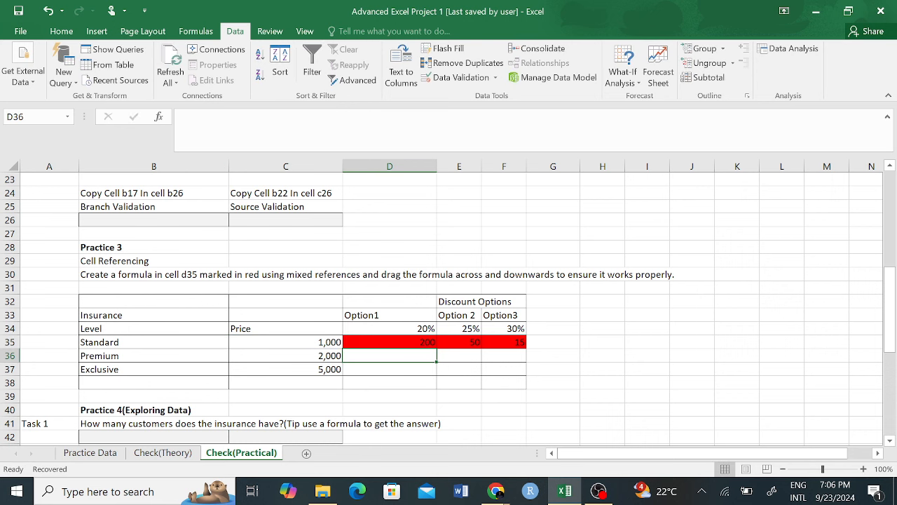
Step: Fill the corrected D35 formula across to F35 and check the copies
{"action": "left_click", "coordinate": [382, 342]}
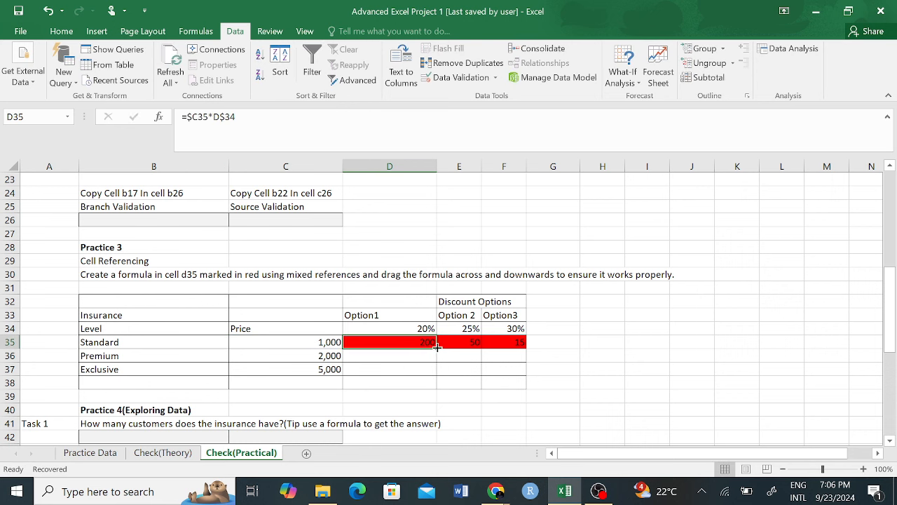
{"action": "left_click_drag", "start_coordinate": [437, 346], "coordinate": [534, 346]}
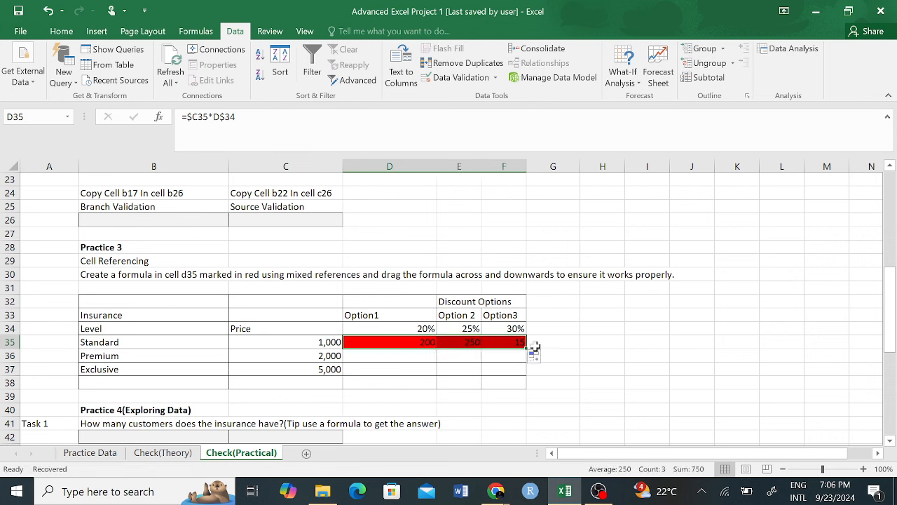
{"action": "left_click", "coordinate": [539, 316]}
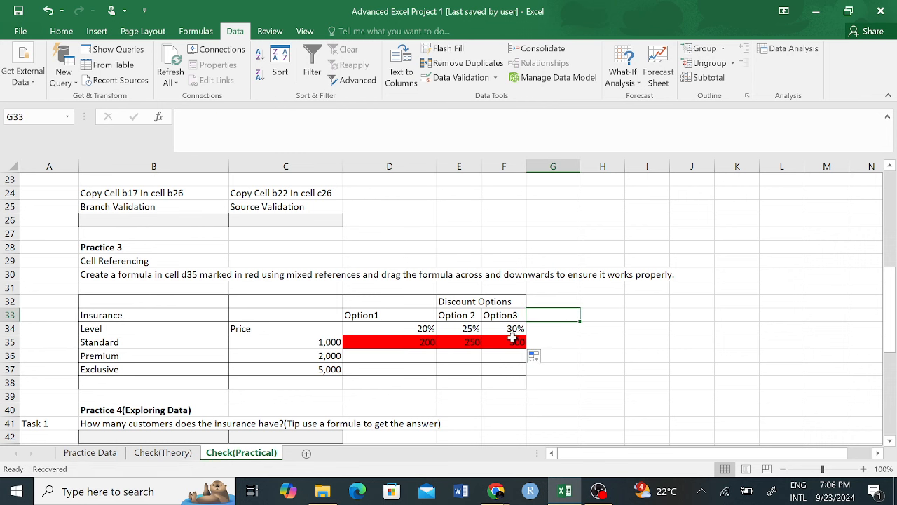
{"action": "left_click", "coordinate": [512, 329]}
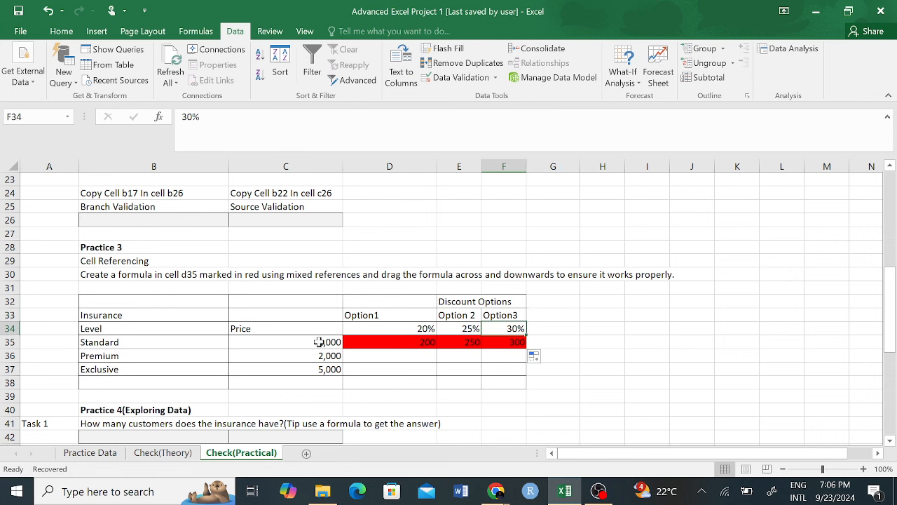
{"action": "left_click", "coordinate": [319, 342]}
{"action": "left_click", "coordinate": [510, 344]}
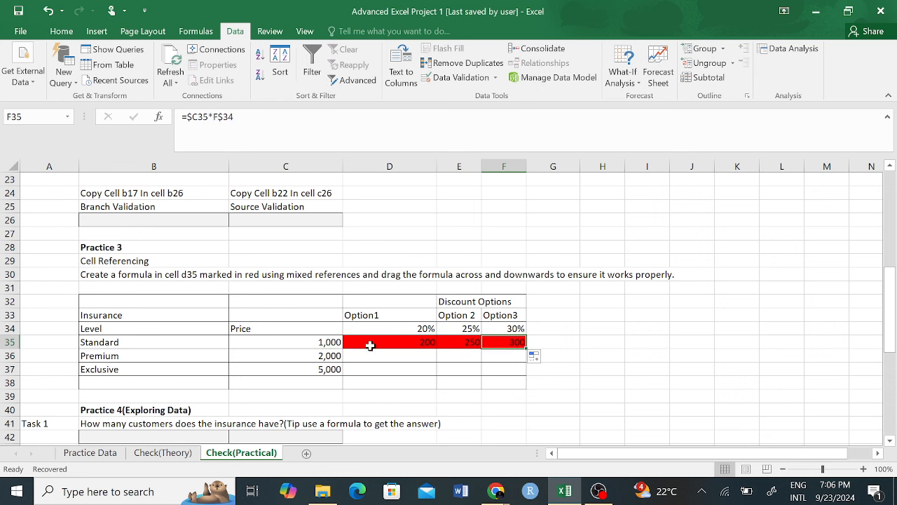
Step: Fill D35:F35 down to row 37, giving values from 200 up to 1500
{"action": "left_click_drag", "start_coordinate": [370, 345], "coordinate": [525, 391]}
{"action": "left_click", "coordinate": [685, 330]}
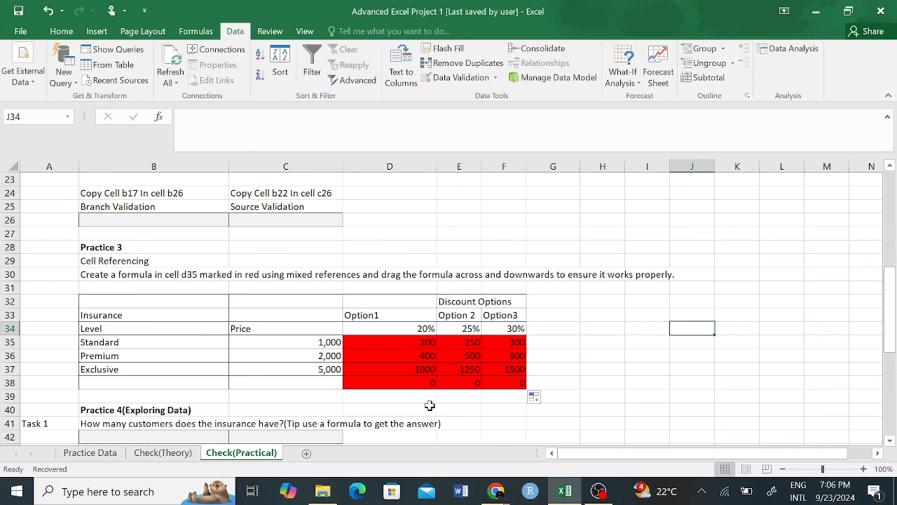
{"action": "key", "text": "ctrl+z"}
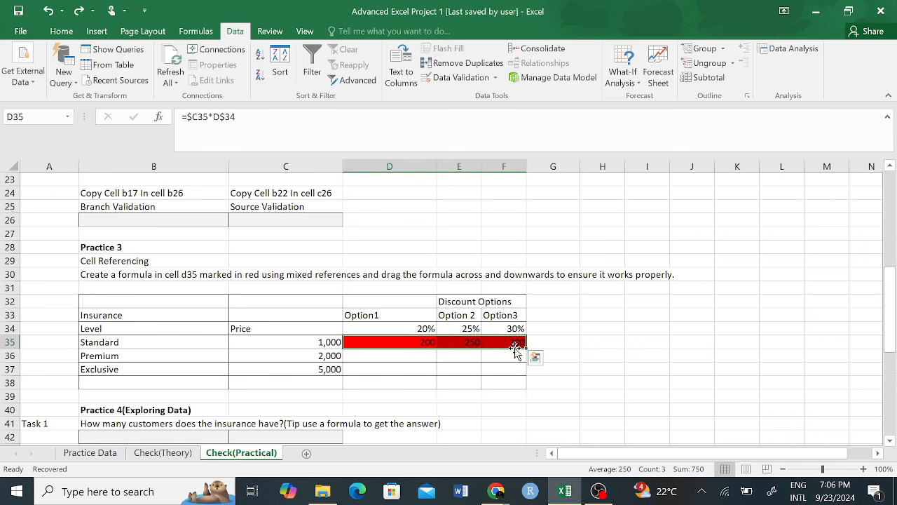
{"action": "left_click_drag", "start_coordinate": [527, 349], "coordinate": [526, 375]}
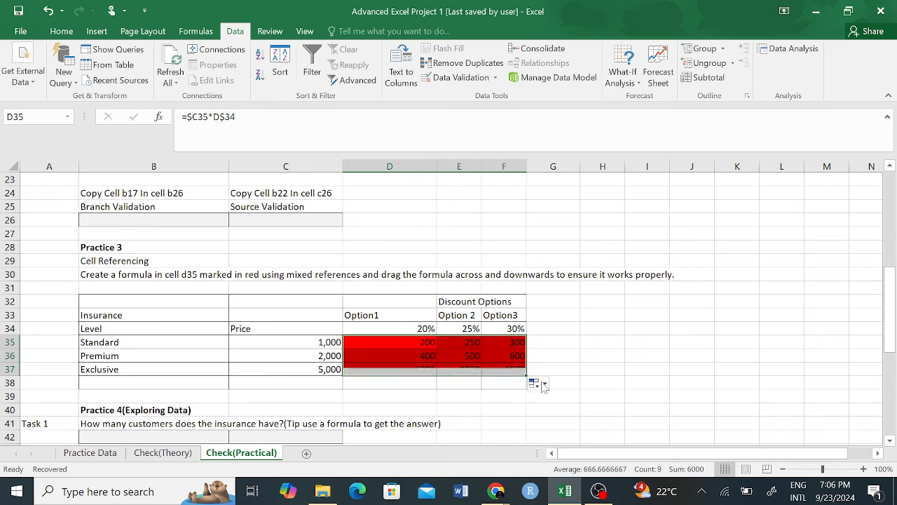
{"action": "left_click", "coordinate": [420, 330]}
{"action": "left_click", "coordinate": [425, 346]}
{"action": "left_click", "coordinate": [471, 329]}
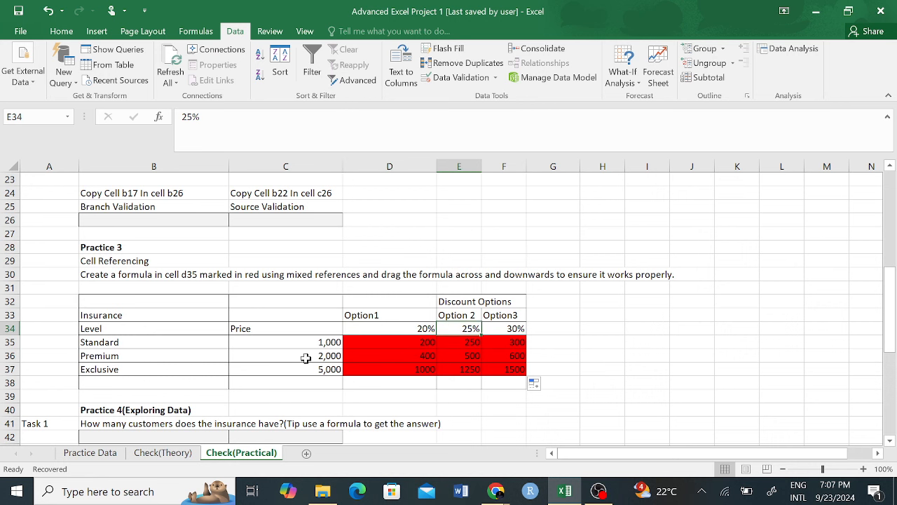
{"action": "left_click", "coordinate": [466, 370]}
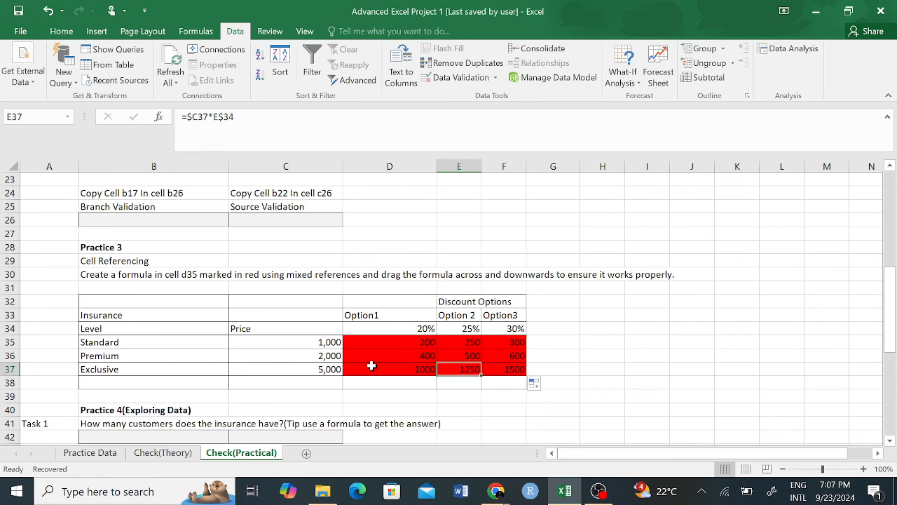
{"action": "left_click", "coordinate": [475, 331]}
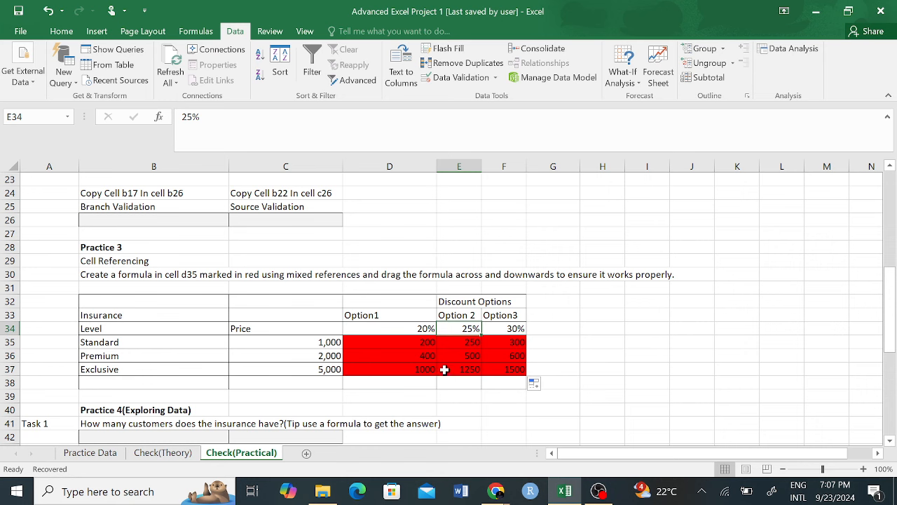
{"action": "left_click", "coordinate": [474, 370]}
{"action": "left_click", "coordinate": [516, 329]}
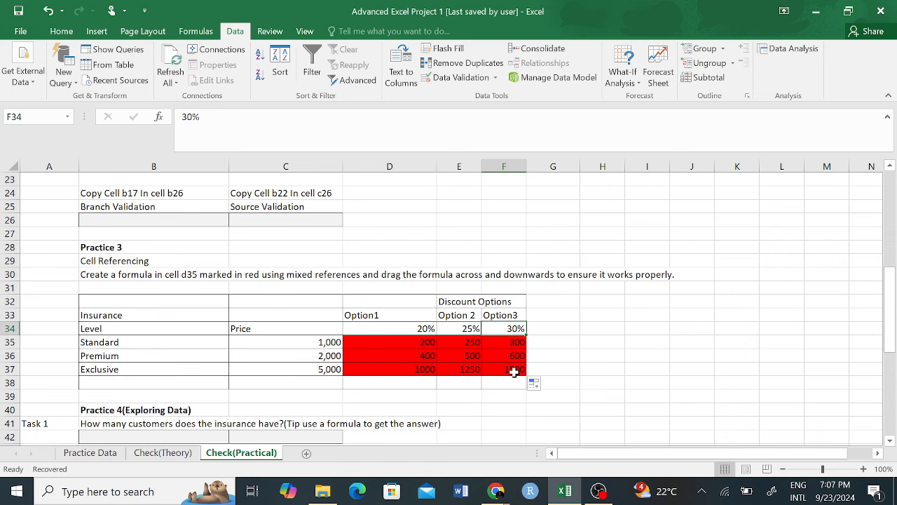
{"action": "left_click", "coordinate": [514, 372]}
{"action": "scroll", "coordinate": [515, 364], "scroll_direction": "down", "scroll_amount": 1}
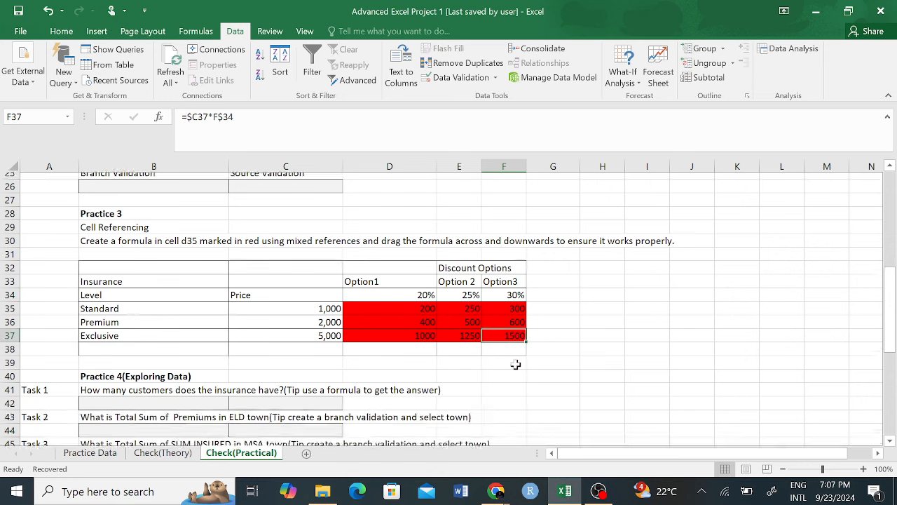
{"action": "scroll", "coordinate": [515, 365], "scroll_direction": "down", "scroll_amount": 1}
{"action": "left_click_drag", "start_coordinate": [554, 290], "coordinate": [301, 299]}
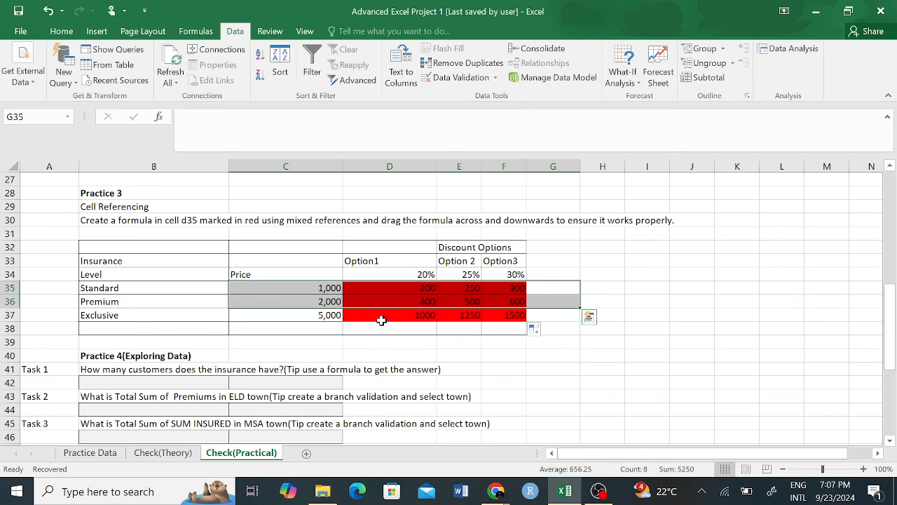
{"action": "left_click_drag", "start_coordinate": [602, 369], "coordinate": [13, 228]}
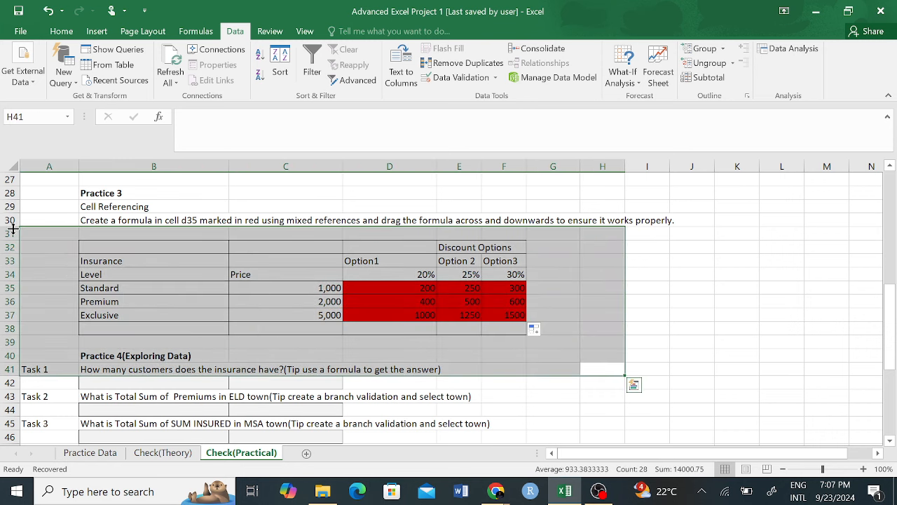
{"action": "left_click", "coordinate": [683, 246]}
{"action": "scroll", "coordinate": [593, 281], "scroll_direction": "down", "scroll_amount": 2}
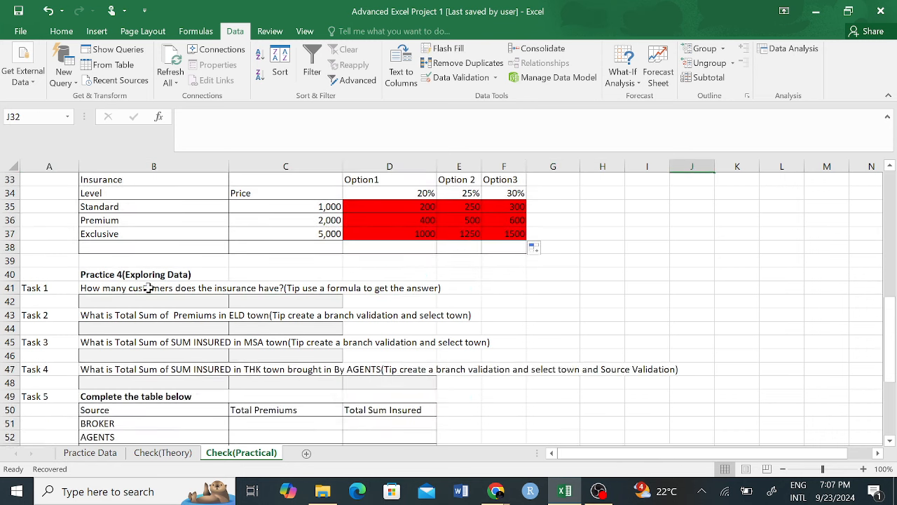
{"action": "left_click", "coordinate": [140, 289]}
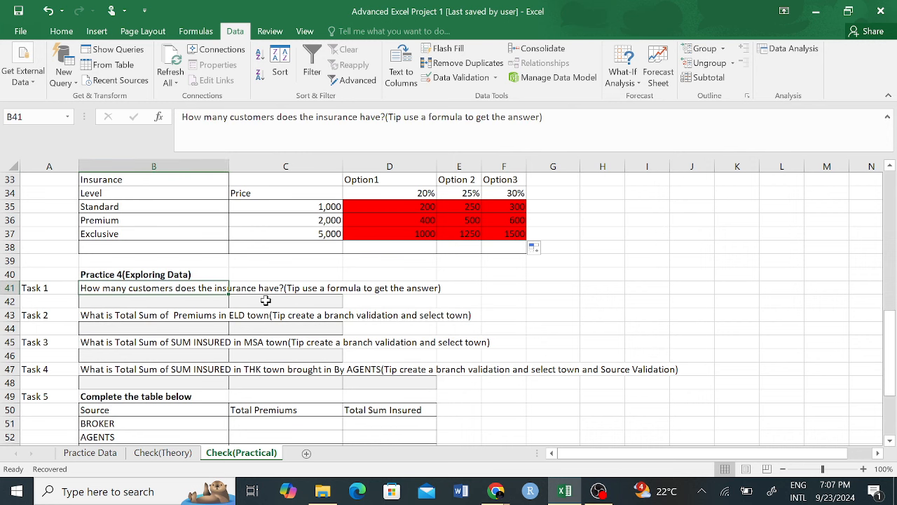
Step: Type the label 'Customers' in B42 and correct its misspelling
{"action": "left_click", "coordinate": [331, 288]}
{"action": "left_click", "coordinate": [181, 303]}
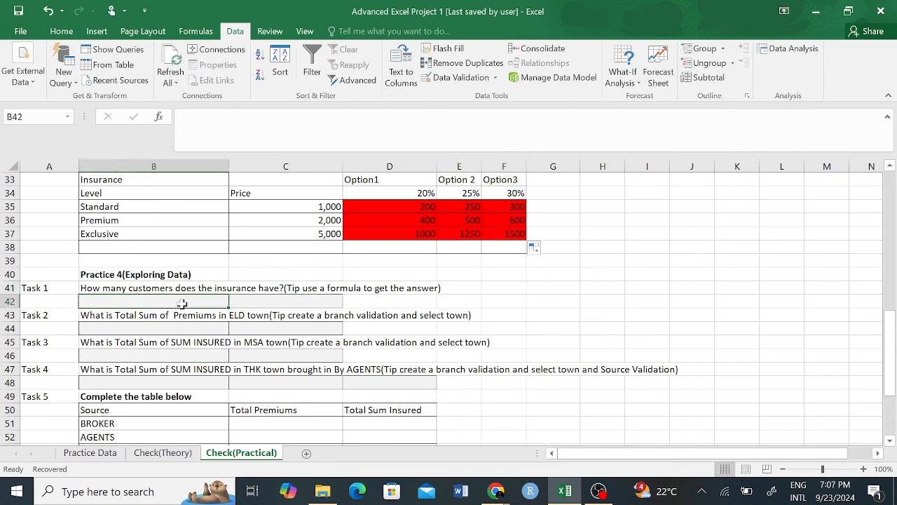
{"action": "type", "text": "Cuast"}
{"action": "key", "text": "BackSpace"}
{"action": "key", "text": "BackSpace"}
{"action": "key", "text": "BackSpace"}
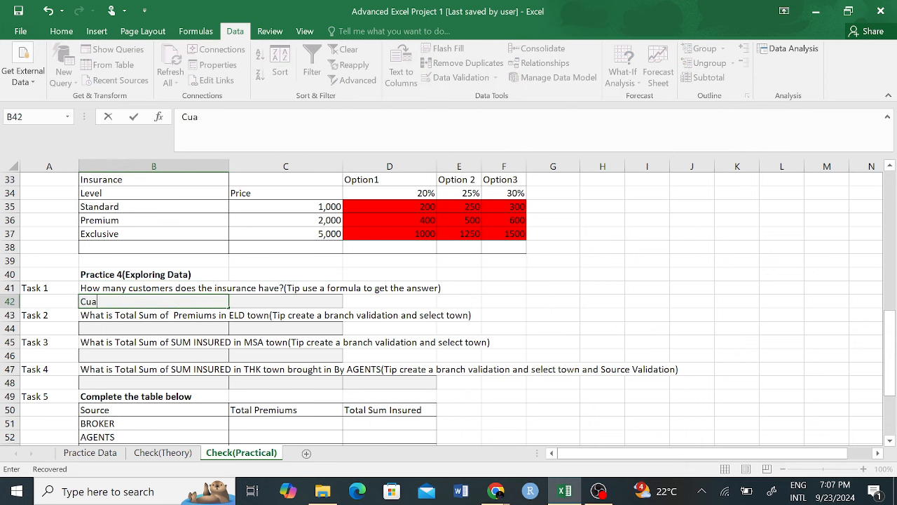
{"action": "type", "text": "atomers"}
{"action": "left_click", "coordinate": [257, 303]}
{"action": "left_click", "coordinate": [133, 302]}
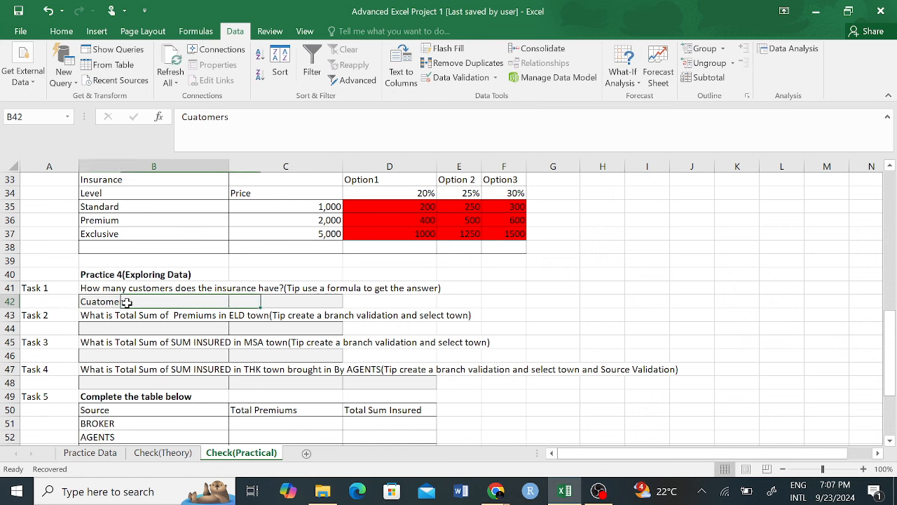
{"action": "left_click", "coordinate": [197, 117]}
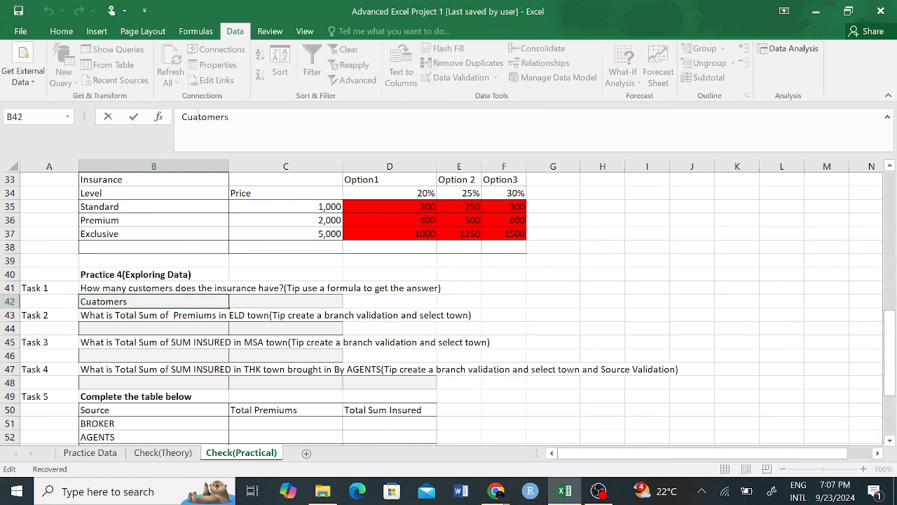
{"action": "key", "text": "BackSpace"}
{"action": "type", "text": "s"}
{"action": "left_click", "coordinate": [315, 301]}
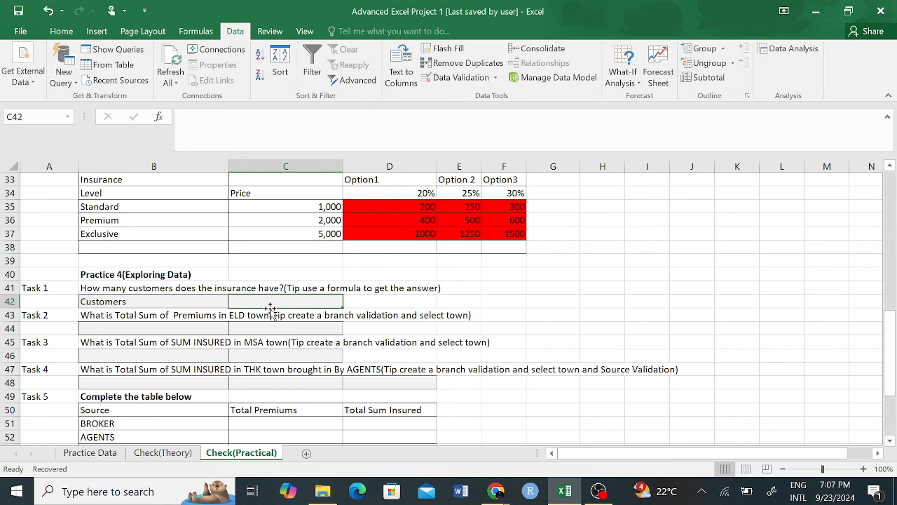
Step: Enter =COUNTIF('Practice Data'!A:A in C42, which triggers a too-few-arguments warning
{"action": "type", "text": "="}
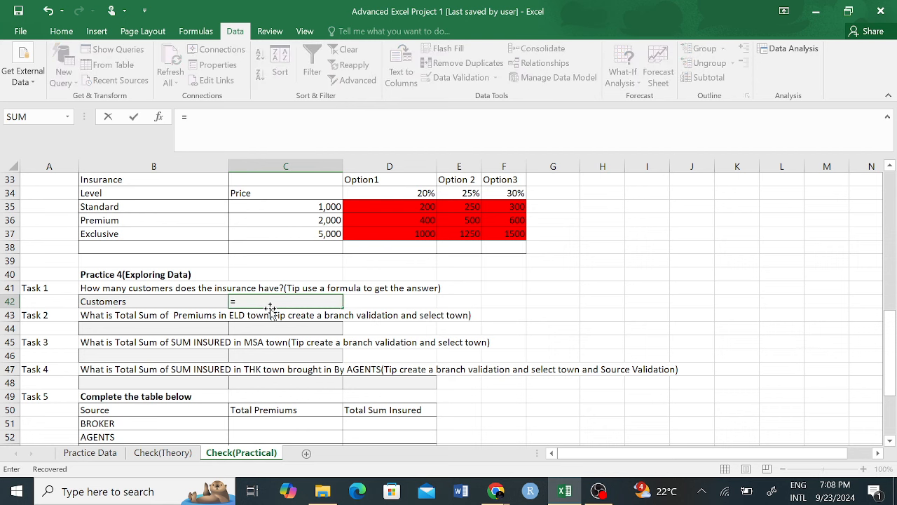
{"action": "type", "text": "COUN"}
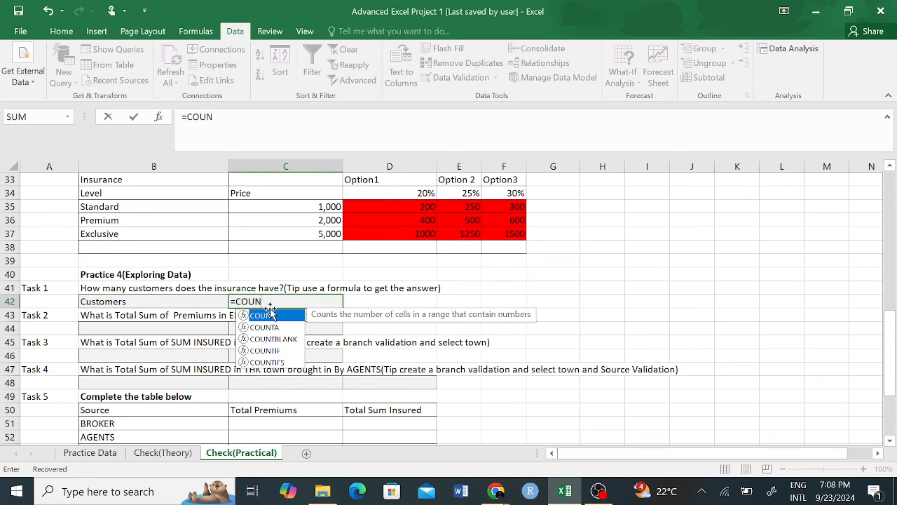
{"action": "type", "text": "TIF"}
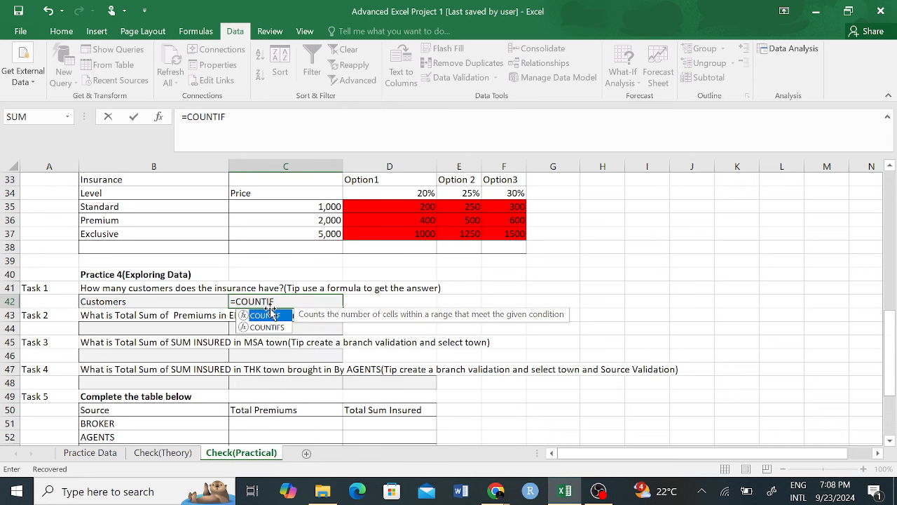
{"action": "type", "text": "("}
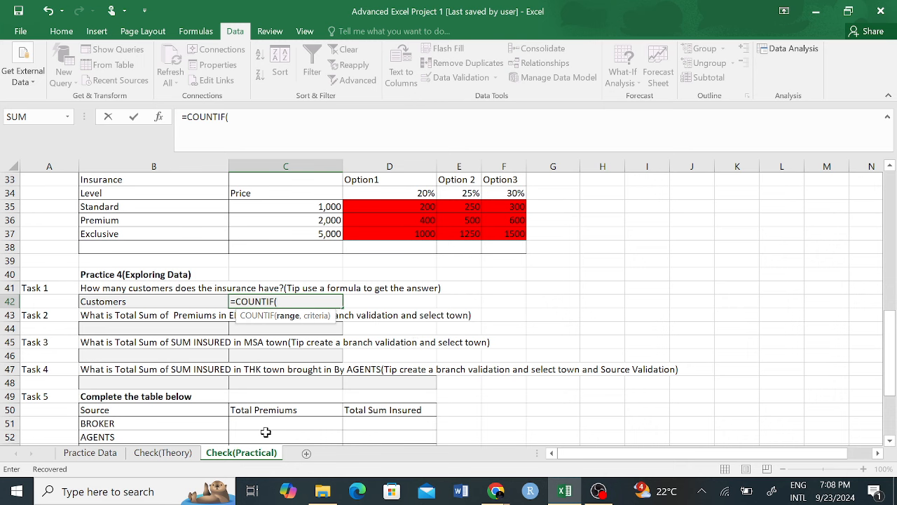
{"action": "left_click", "coordinate": [91, 453]}
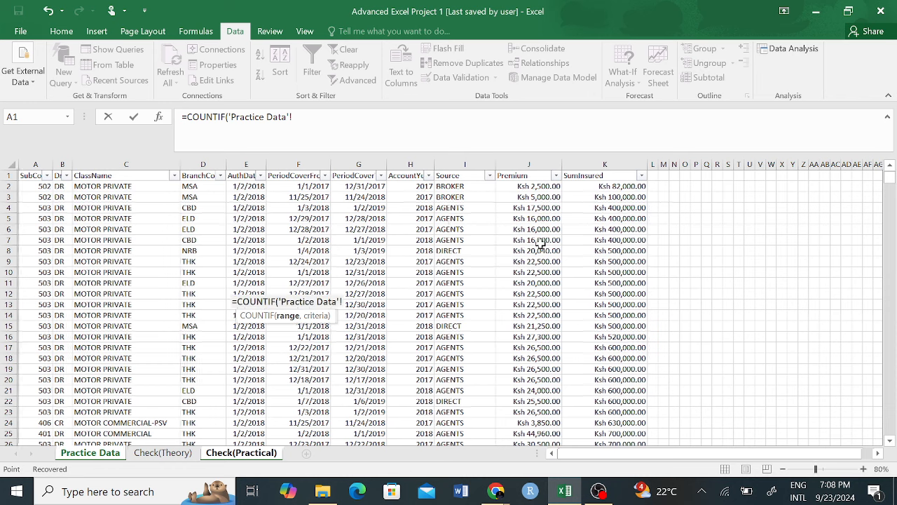
{"action": "left_click", "coordinate": [33, 166]}
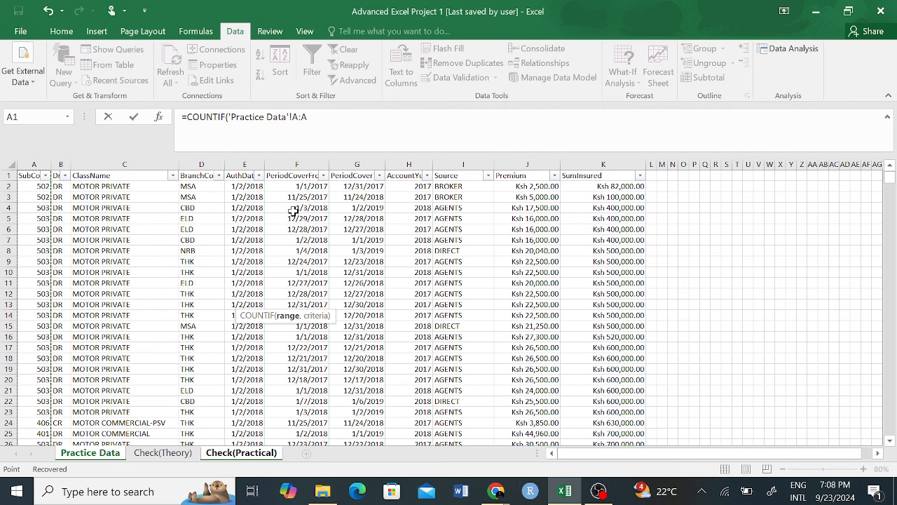
{"action": "key", "text": "Return"}
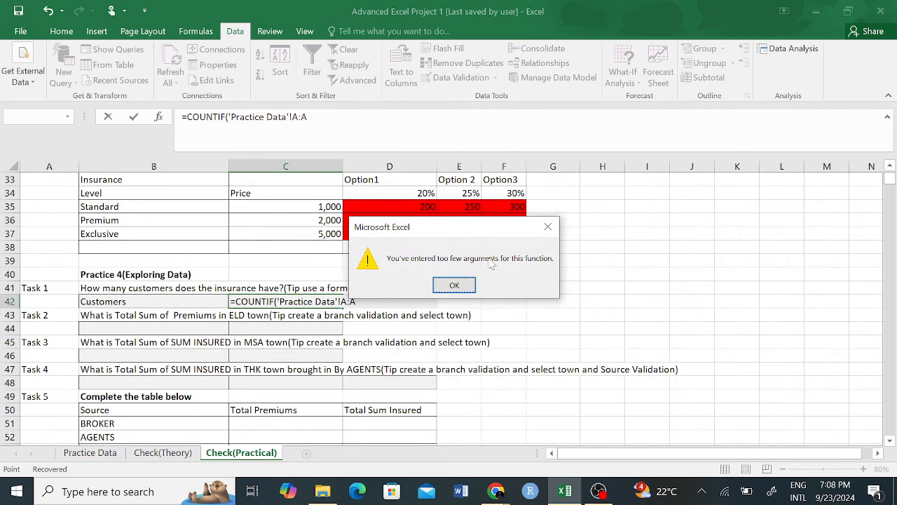
Step: Dismiss the warning and delete 'Practice Data'!A:A from C42's formula
{"action": "left_click", "coordinate": [465, 288]}
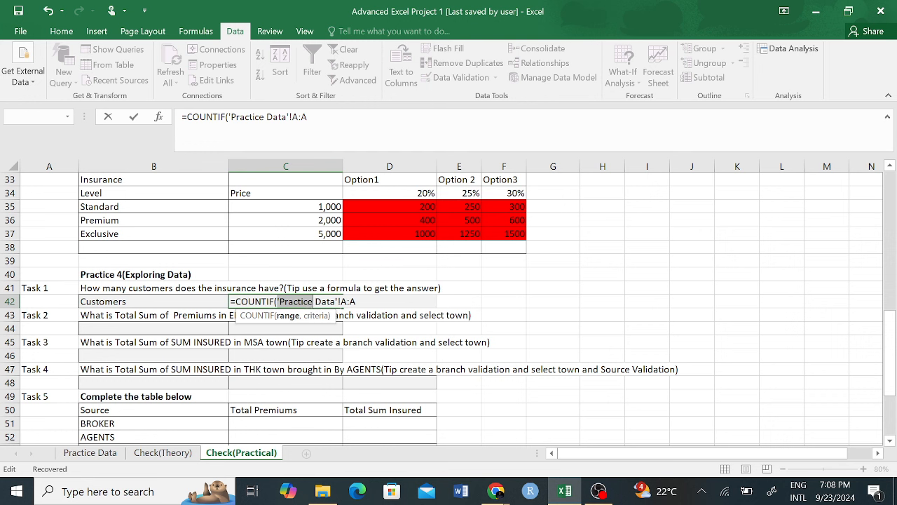
{"action": "left_click", "coordinate": [309, 118]}
{"action": "left_click_drag", "start_coordinate": [307, 116], "coordinate": [229, 116]}
{"action": "key", "text": "BackSpace"}
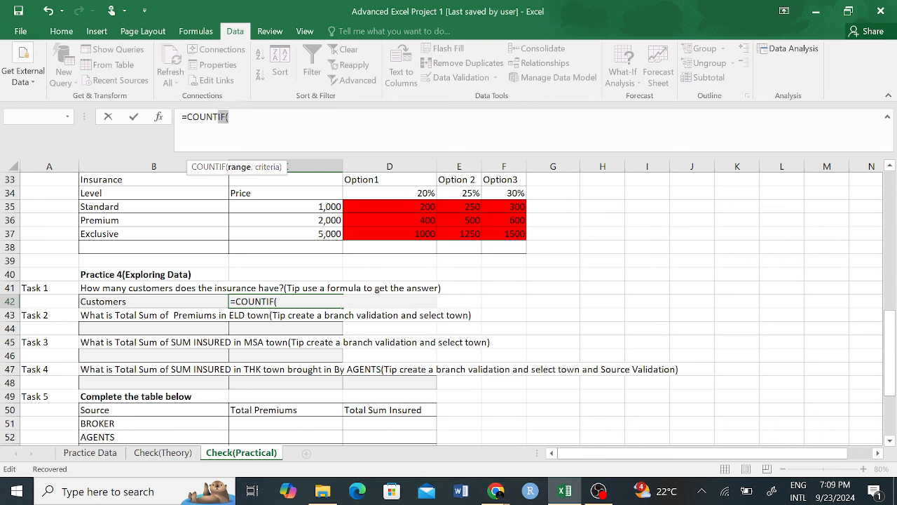
Step: Change C42 to =COUNT('Practice Data'!A:A), returning 7998 customers
{"action": "left_click", "coordinate": [223, 116]}
{"action": "key", "text": "BackSpace"}
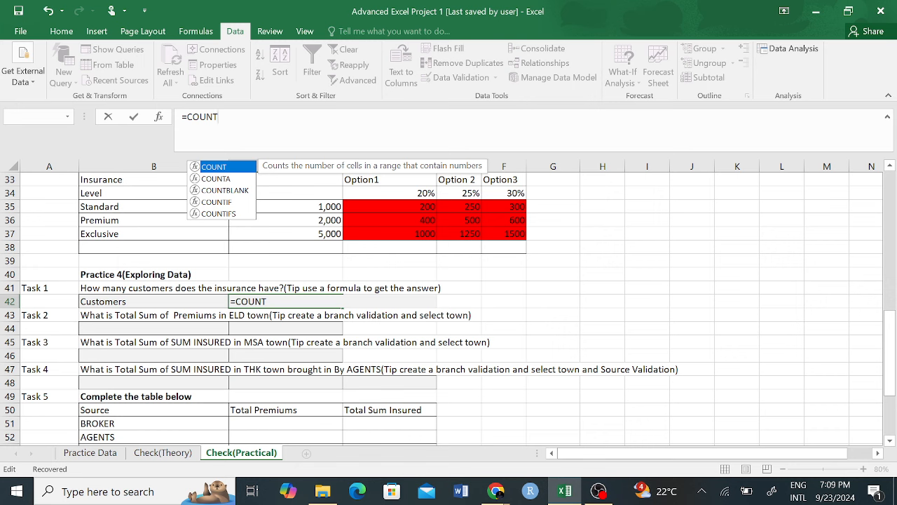
{"action": "type", "text": "("}
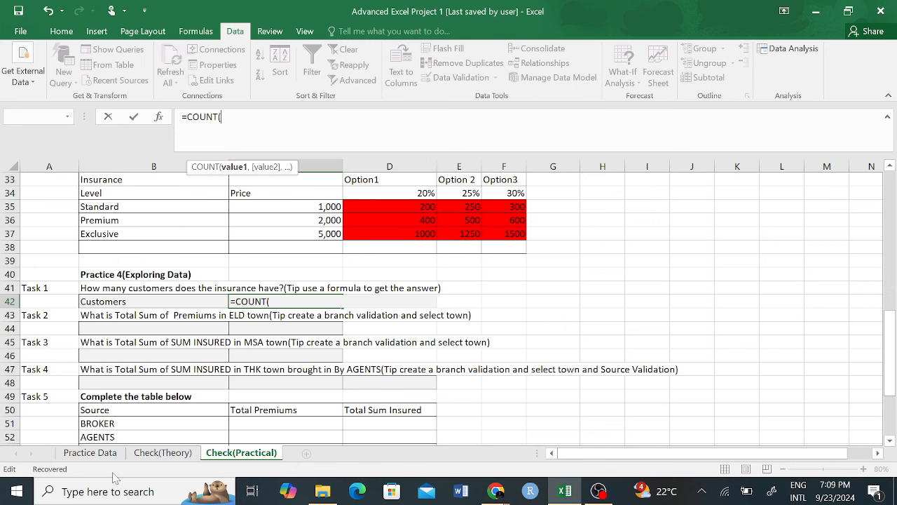
{"action": "left_click", "coordinate": [90, 453]}
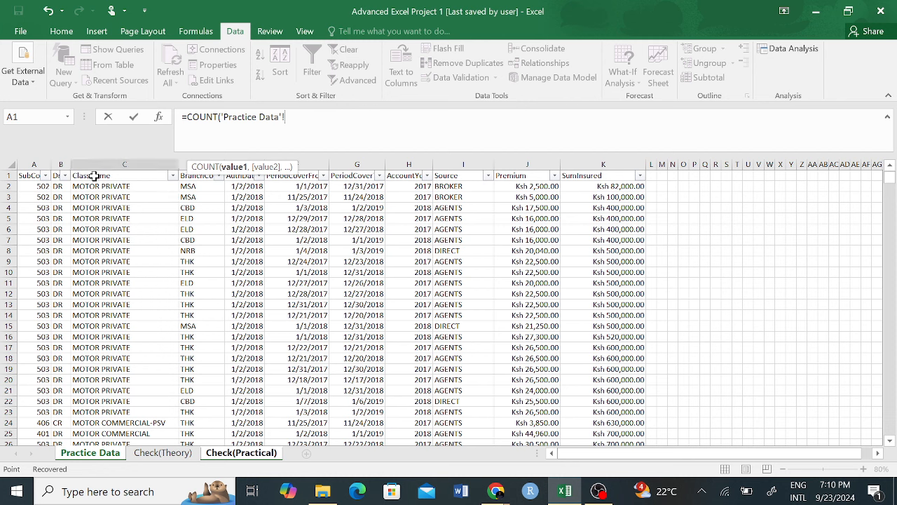
{"action": "left_click", "coordinate": [35, 161]}
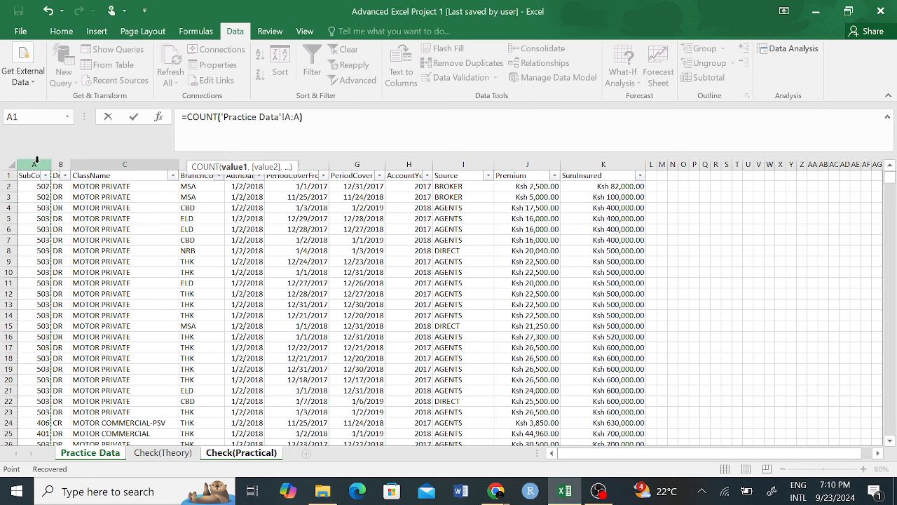
{"action": "type", "text": ")"}
{"action": "key", "text": "Return"}
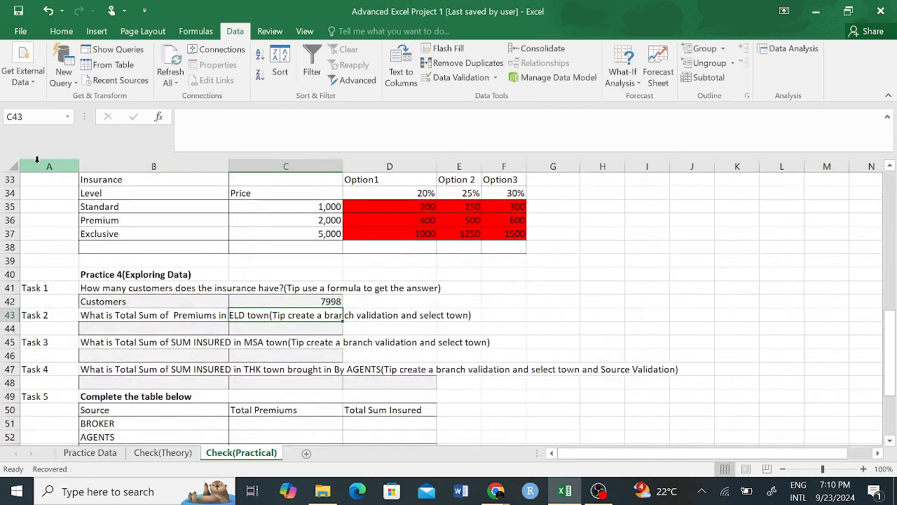
{"action": "left_click", "coordinate": [321, 300]}
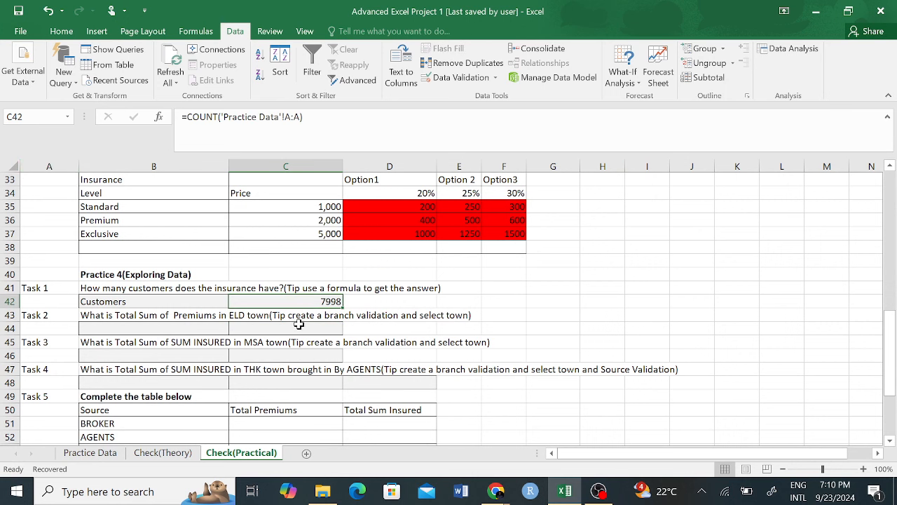
{"action": "left_click", "coordinate": [504, 301]}
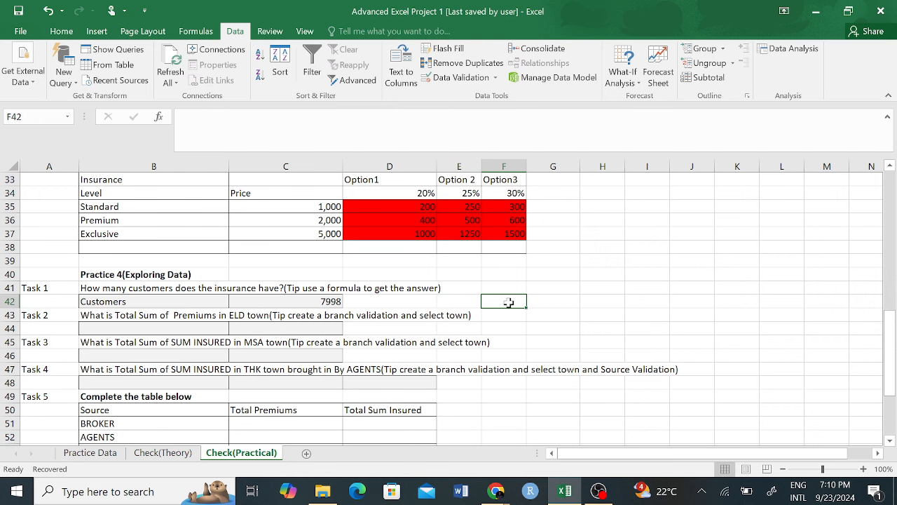
{"action": "type", "text": "countif"}
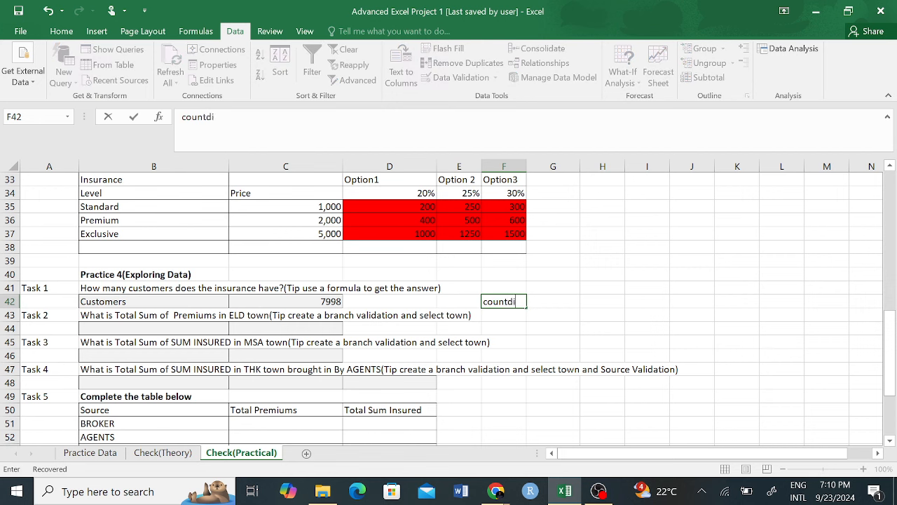
{"action": "key", "text": "BackSpace"}
{"action": "key", "text": "BackSpace"}
{"action": "key", "text": "BackSpace"}
{"action": "key", "text": "BackSpace"}
{"action": "key", "text": "BackSpace"}
{"action": "key", "text": "BackSpace"}
{"action": "key", "text": "BackSpace"}
{"action": "type", "text": "=COUN"}
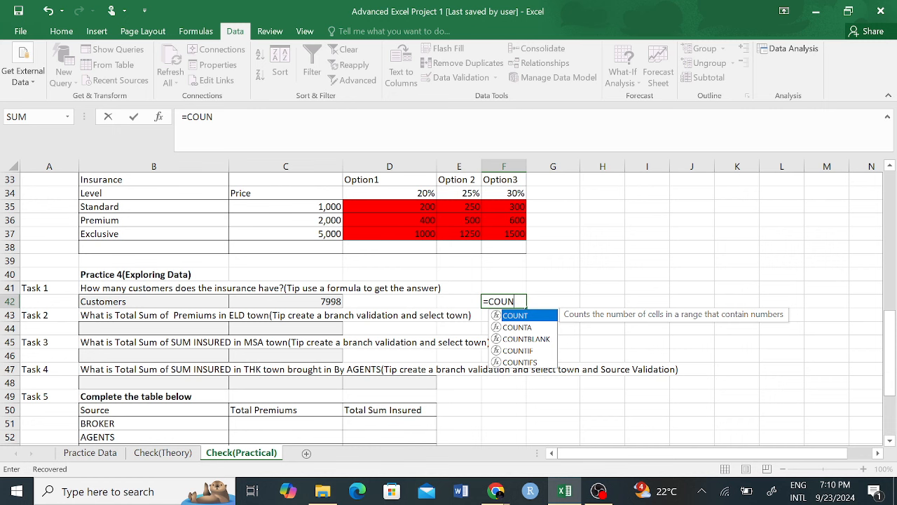
{"action": "key", "text": "BackSpace"}
{"action": "key", "text": "BackSpace"}
{"action": "key", "text": "Escape"}
{"action": "left_click", "coordinate": [569, 275]}
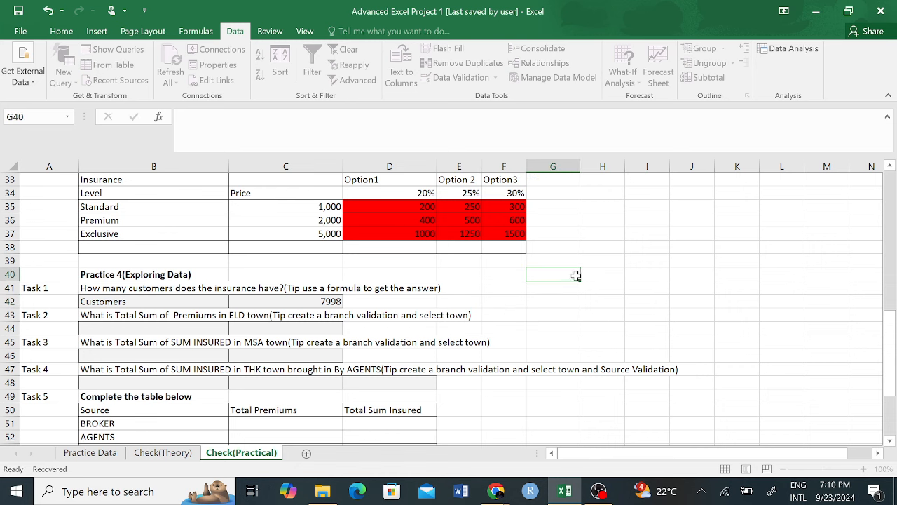
Step: On Practice Data, select the 502 and 503 sub codes in column A to see their counts
{"action": "left_click", "coordinate": [90, 452]}
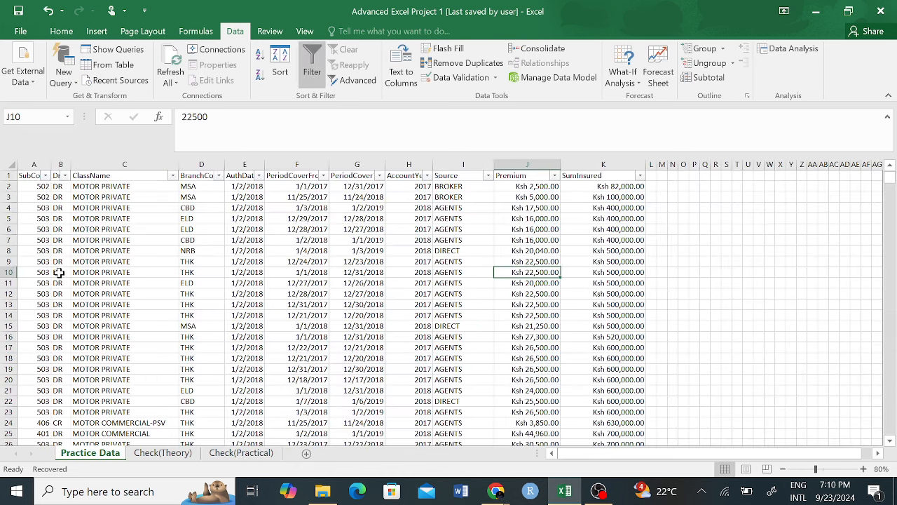
{"action": "left_click", "coordinate": [31, 175]}
{"action": "left_click", "coordinate": [44, 206]}
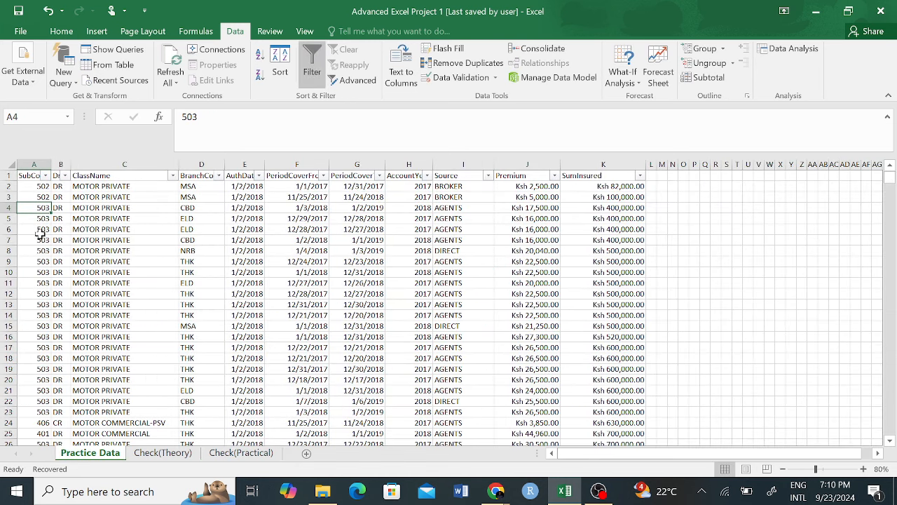
{"action": "left_click_drag", "start_coordinate": [40, 186], "coordinate": [42, 219]}
{"action": "left_click", "coordinate": [28, 242]}
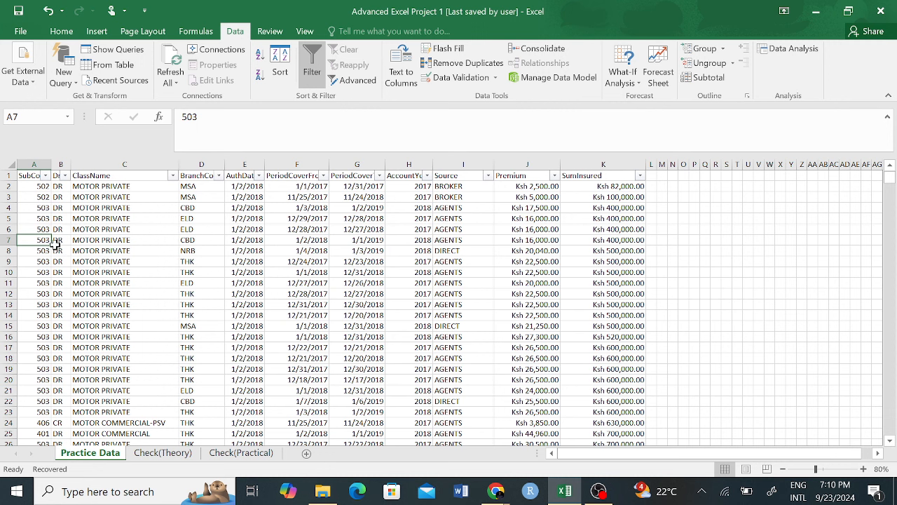
{"action": "left_click_drag", "start_coordinate": [43, 218], "coordinate": [45, 359]}
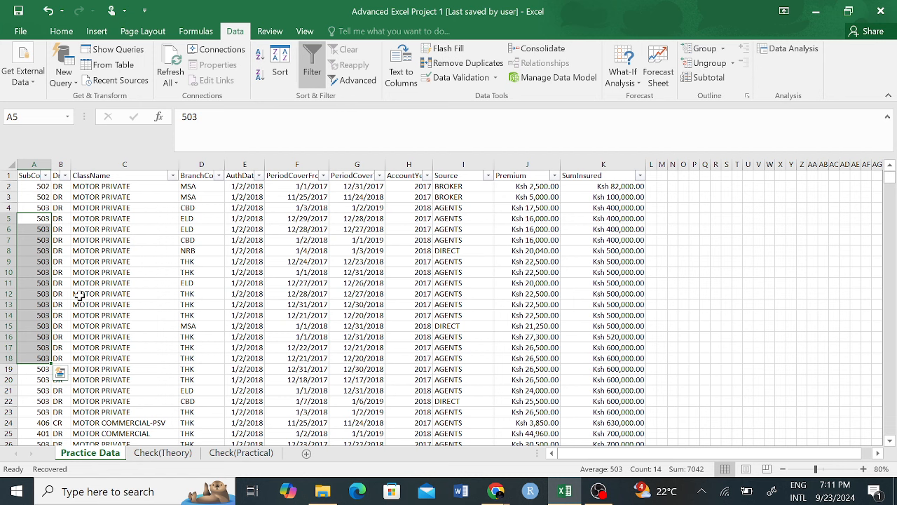
Step: Review the cover dates in F13 and G11 and the DIRECT and AGENTS sources by sub code
{"action": "left_click", "coordinate": [281, 306]}
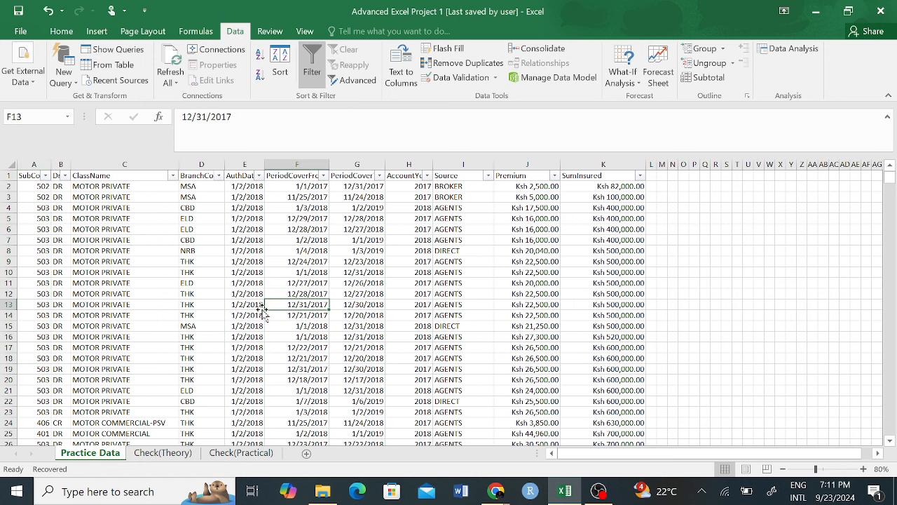
{"action": "left_click", "coordinate": [351, 284]}
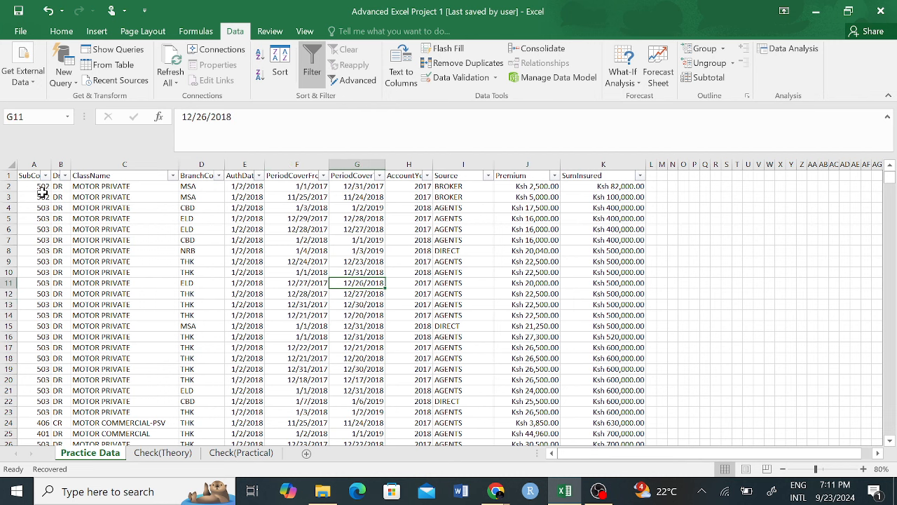
{"action": "left_click_drag", "start_coordinate": [40, 186], "coordinate": [42, 401]}
{"action": "left_click", "coordinate": [39, 240]}
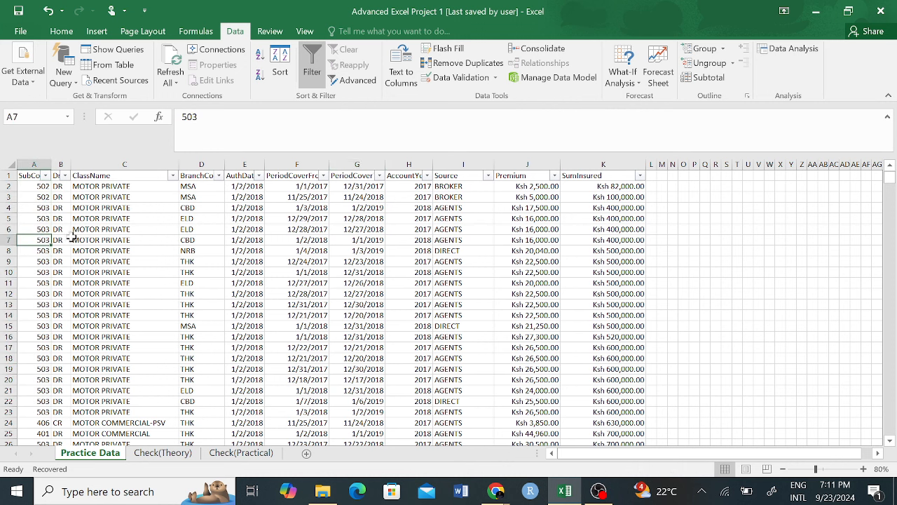
{"action": "left_click", "coordinate": [453, 248]}
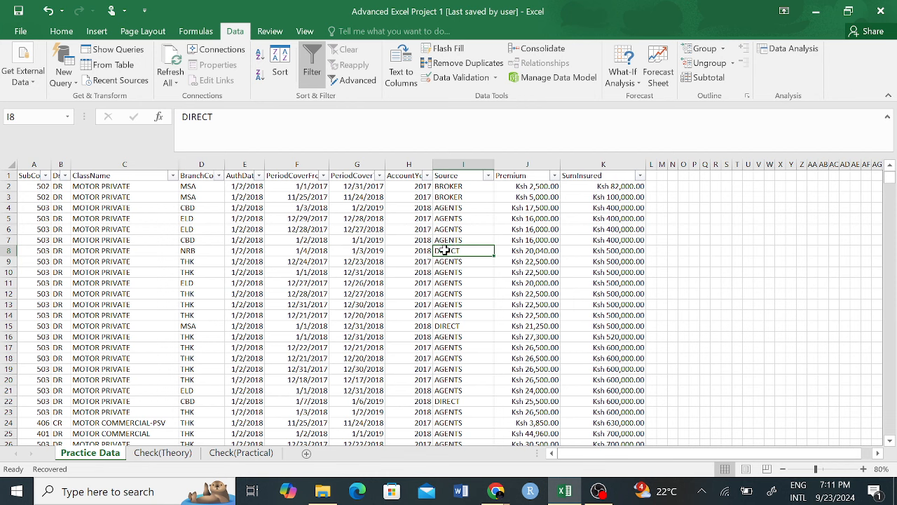
{"action": "left_click", "coordinate": [40, 294]}
{"action": "left_click", "coordinate": [463, 293]}
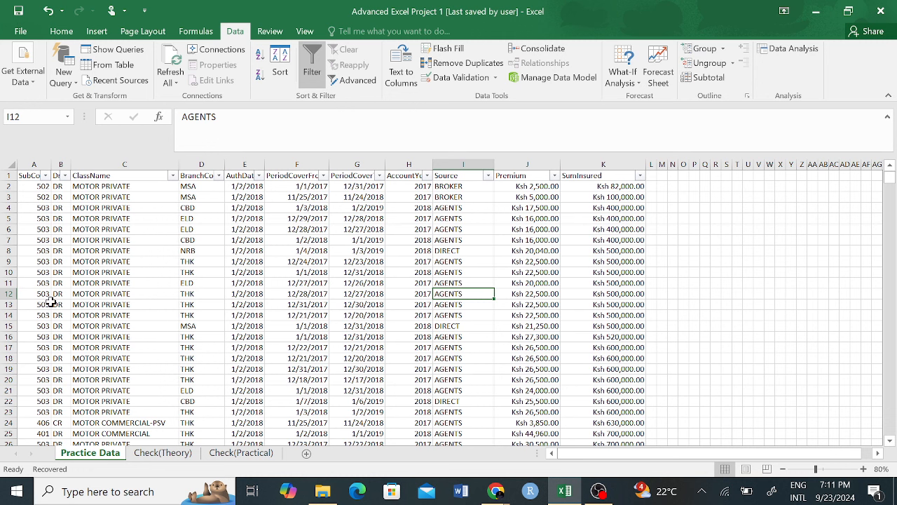
{"action": "left_click", "coordinate": [44, 197]}
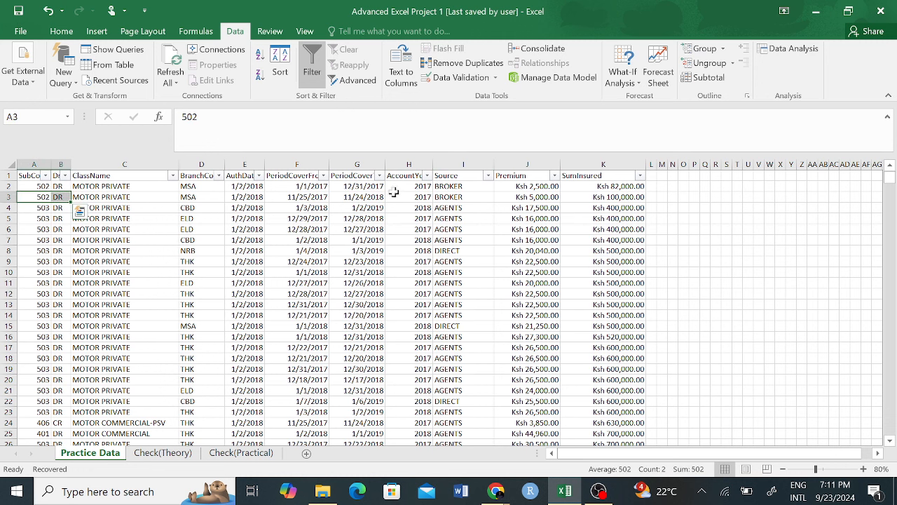
{"action": "left_click", "coordinate": [39, 218]}
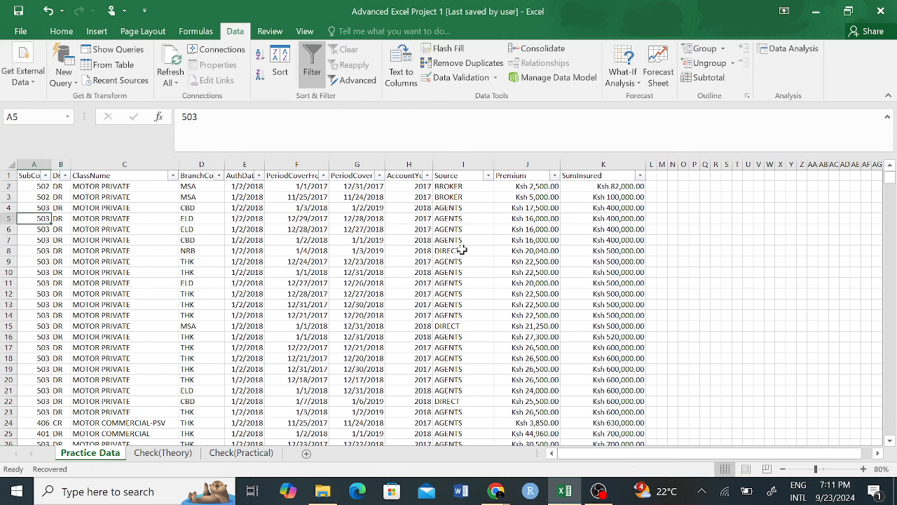
Step: Check the BROKER source in I30 further down, then select sub codes A3:A6
{"action": "scroll", "coordinate": [357, 364], "scroll_direction": "down", "scroll_amount": 3}
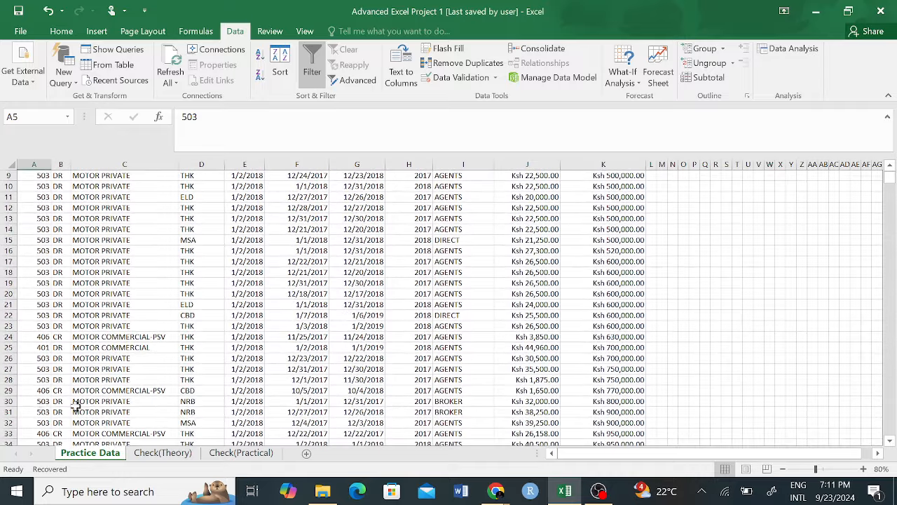
{"action": "left_click", "coordinate": [37, 411]}
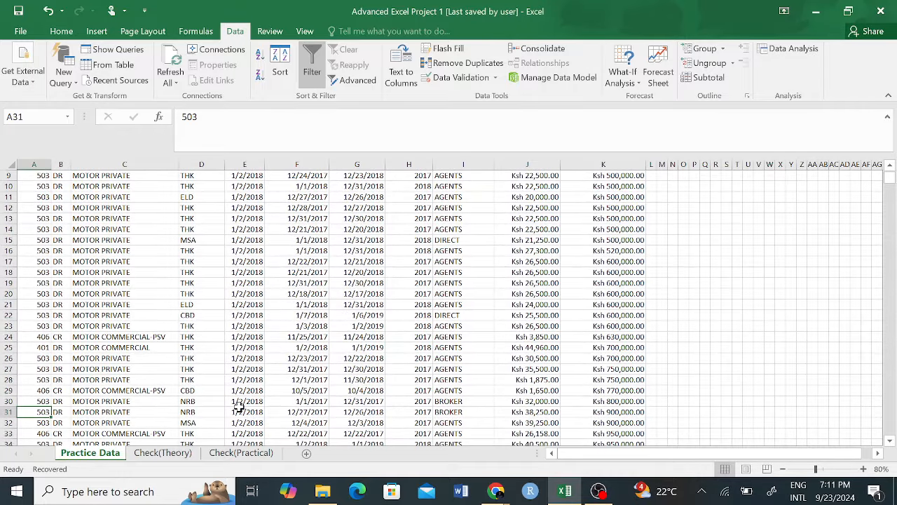
{"action": "left_click", "coordinate": [457, 401]}
{"action": "scroll", "coordinate": [279, 362], "scroll_direction": "up", "scroll_amount": 3}
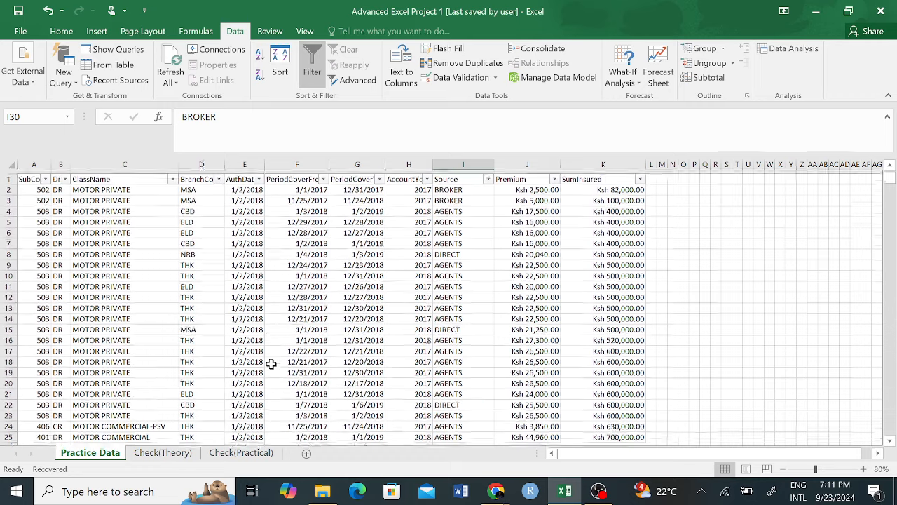
{"action": "left_click_drag", "start_coordinate": [38, 197], "coordinate": [37, 354]}
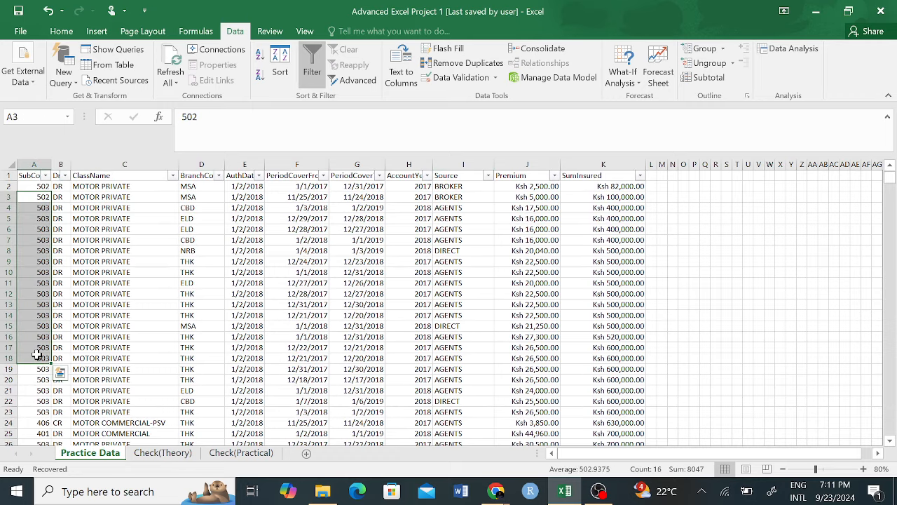
{"action": "left_click", "coordinate": [226, 454]}
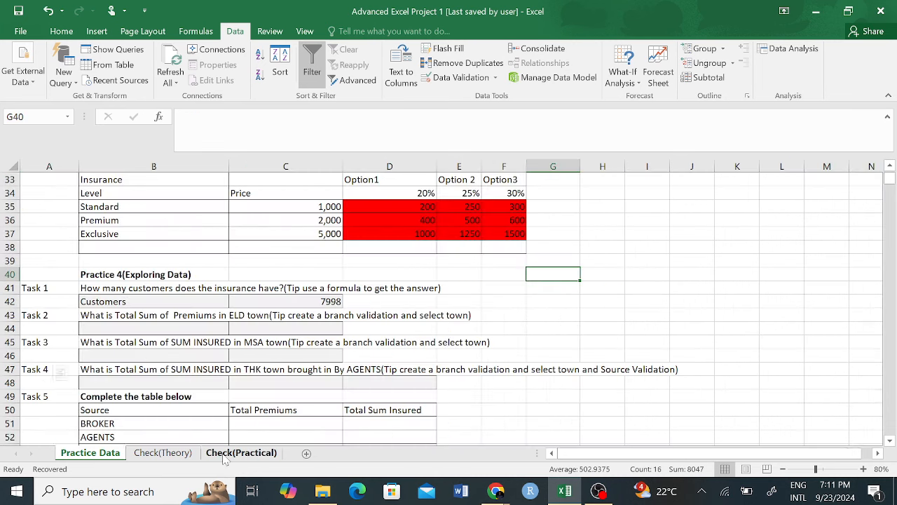
{"action": "left_click", "coordinate": [178, 304]}
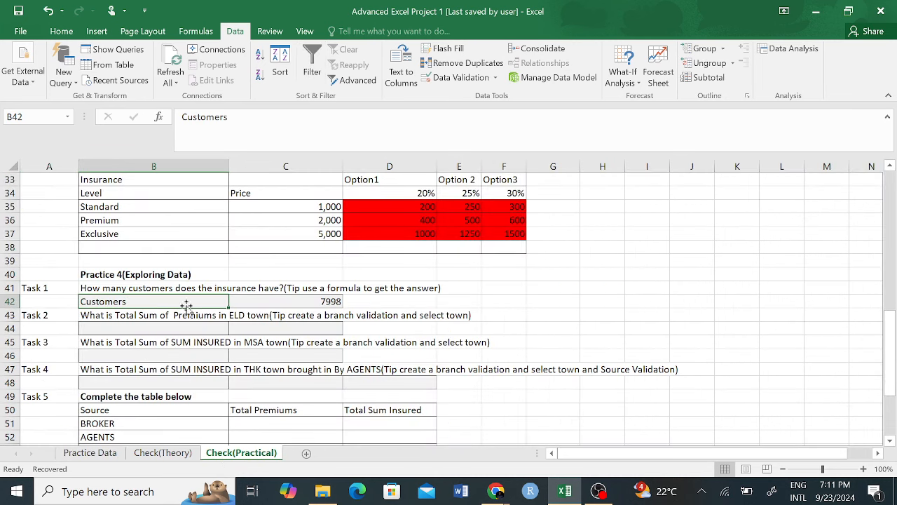
{"action": "left_click", "coordinate": [335, 301]}
{"action": "left_click_drag", "start_coordinate": [305, 117], "coordinate": [183, 118]}
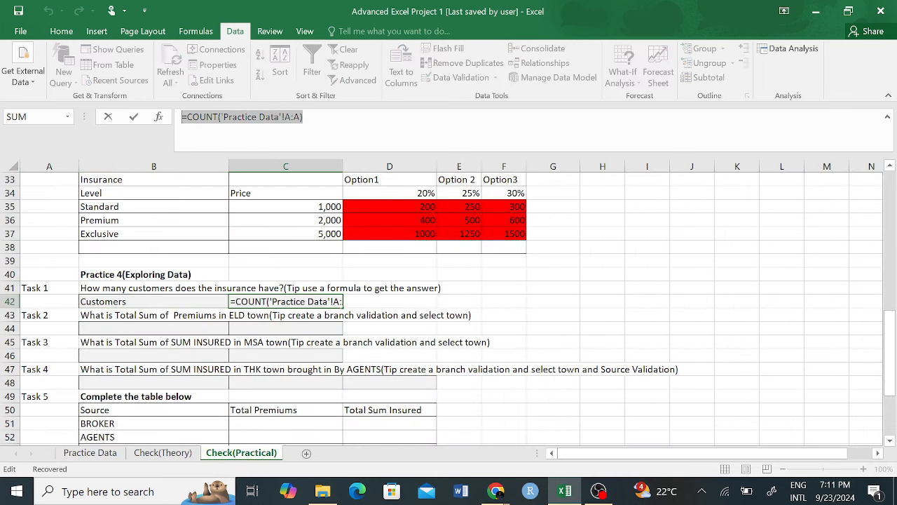
{"action": "left_click", "coordinate": [306, 314]}
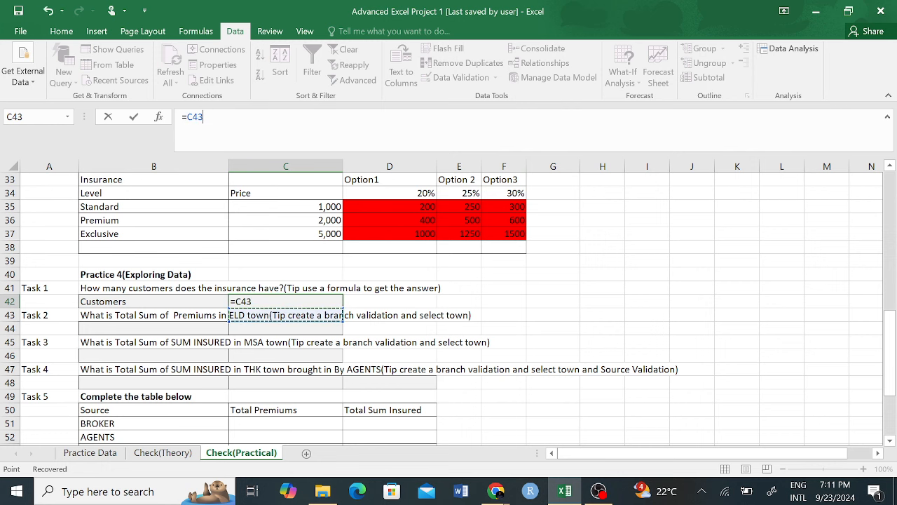
{"action": "key", "text": "ctrl+z"}
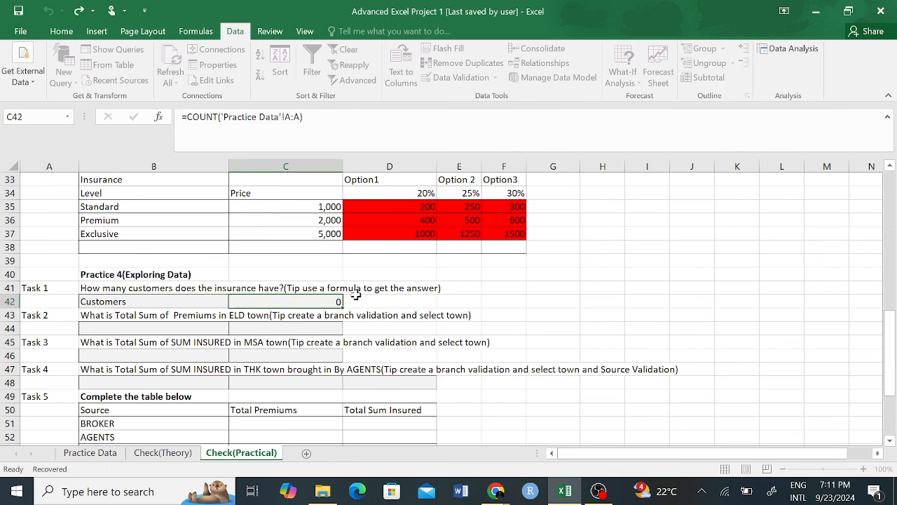
{"action": "key", "text": "Return"}
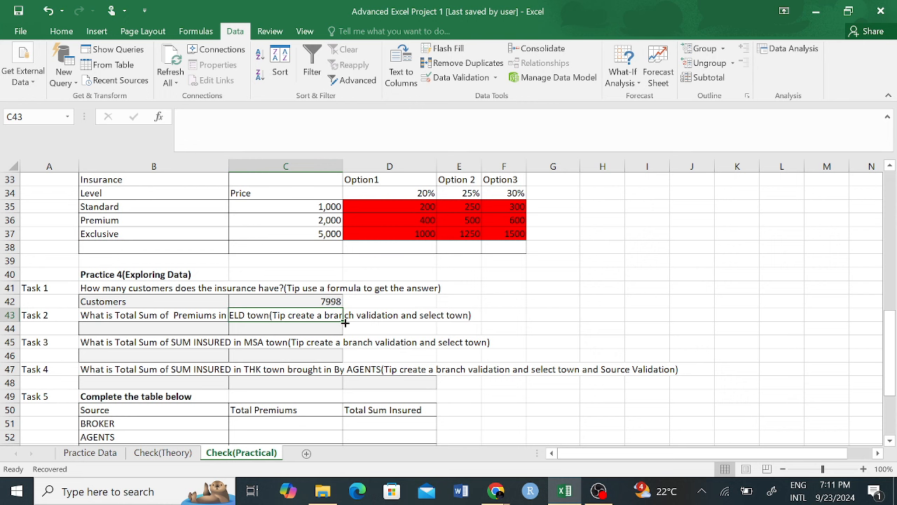
{"action": "left_click", "coordinate": [176, 327]}
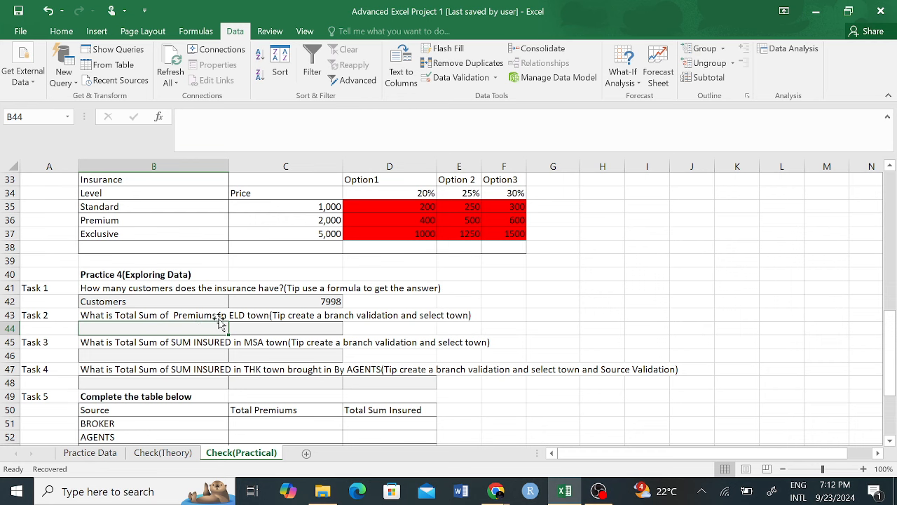
{"action": "scroll", "coordinate": [214, 325], "scroll_direction": "up", "scroll_amount": 1}
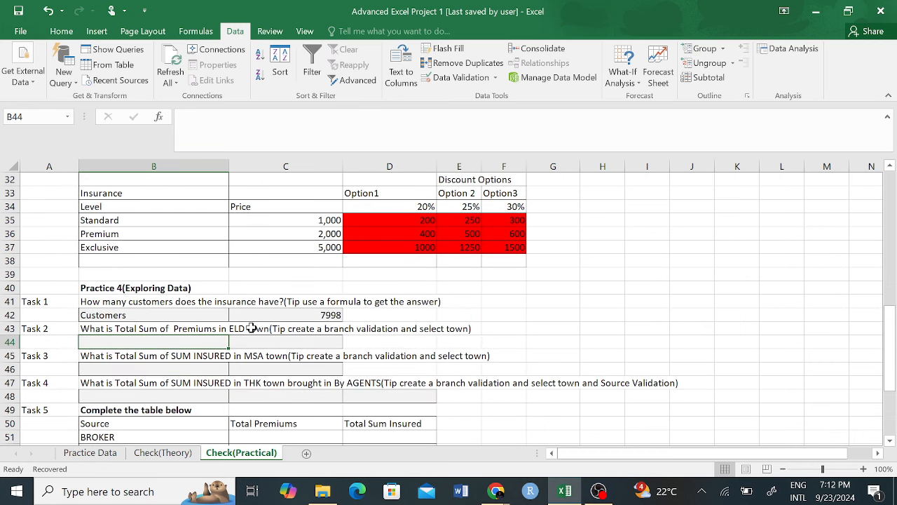
{"action": "left_click", "coordinate": [231, 326]}
{"action": "left_click", "coordinate": [382, 355]}
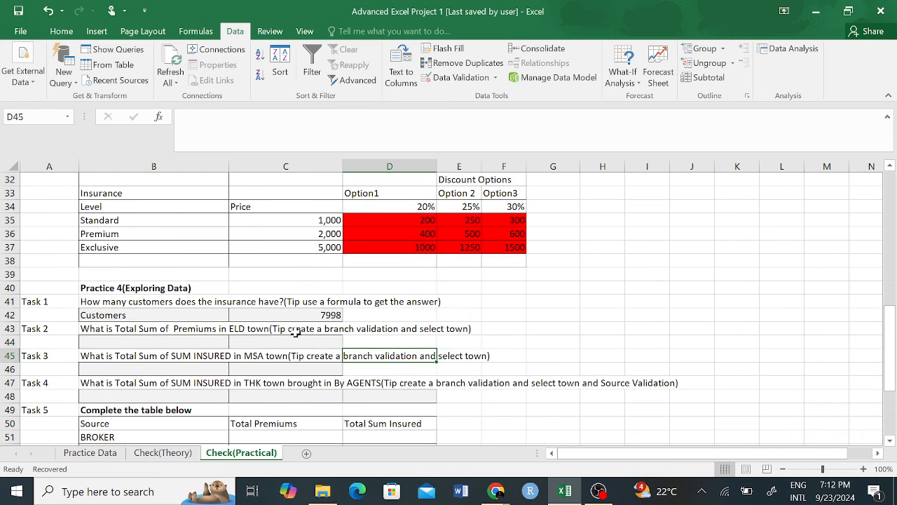
{"action": "left_click_drag", "start_coordinate": [296, 334], "coordinate": [354, 329]}
{"action": "left_click", "coordinate": [361, 358]}
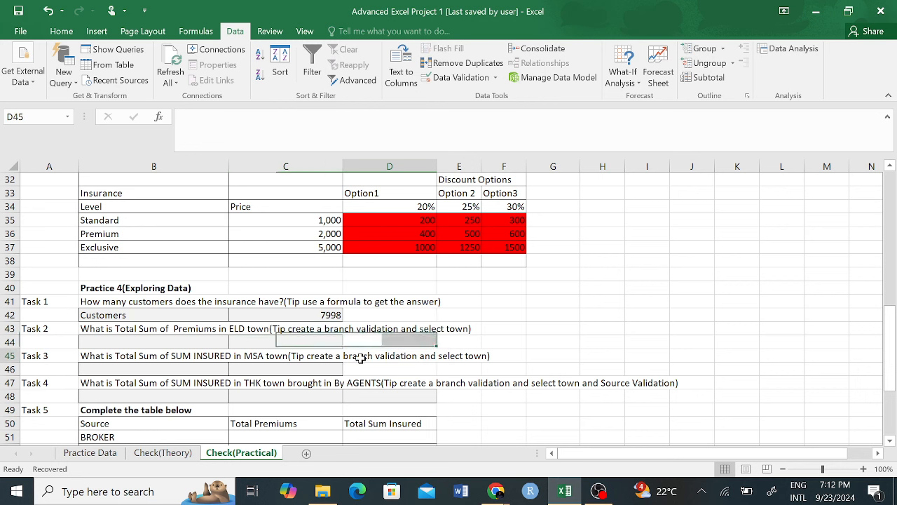
{"action": "left_click", "coordinate": [371, 330]}
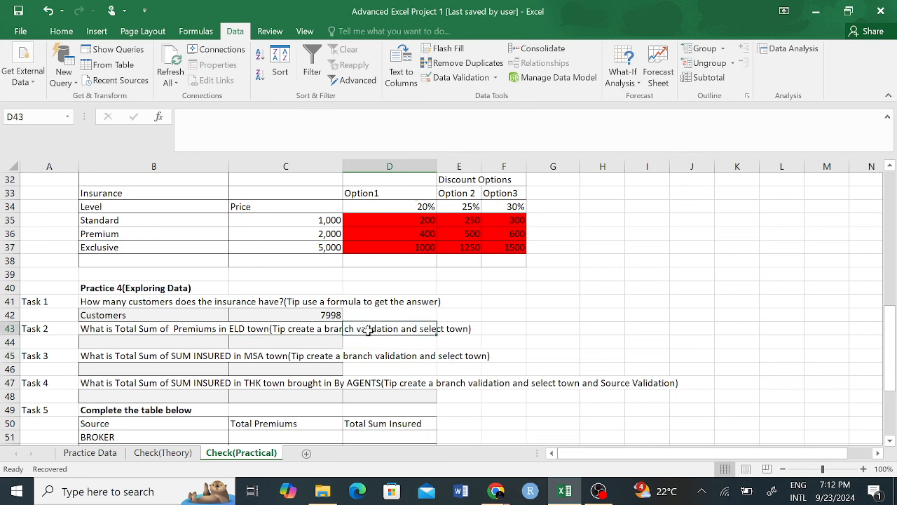
{"action": "left_click", "coordinate": [143, 342]}
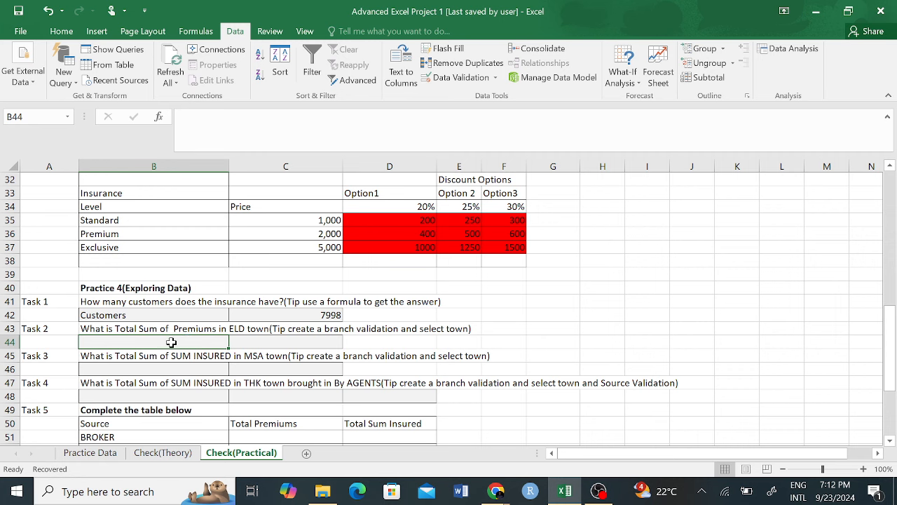
{"action": "left_click", "coordinate": [337, 329]}
{"action": "scroll", "coordinate": [296, 327], "scroll_direction": "up", "scroll_amount": 6}
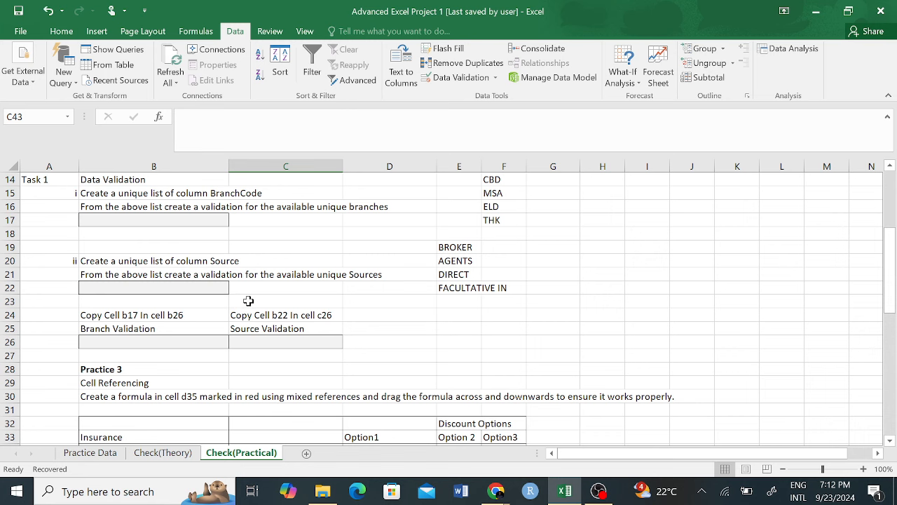
Step: Copy B26's branch dropdown into B44 and choose ELD as the Task 2 town
{"action": "left_click", "coordinate": [183, 342]}
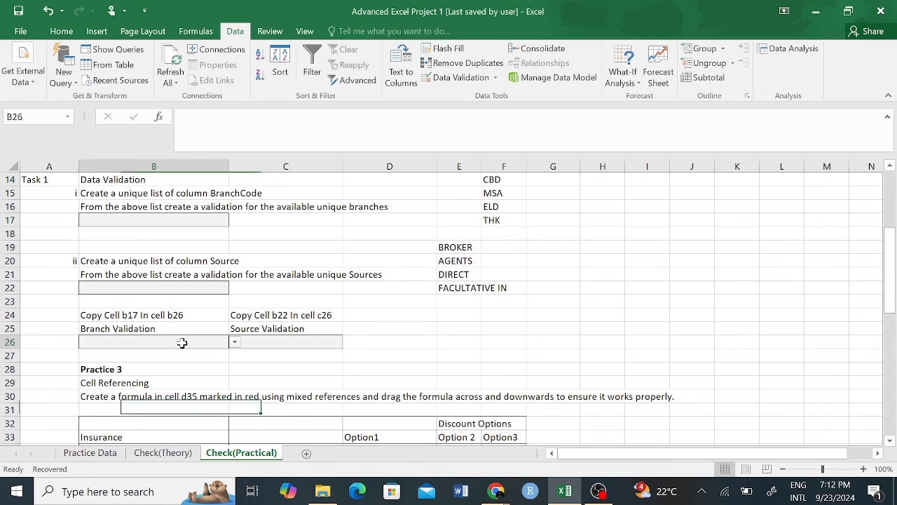
{"action": "key", "text": "ctrl+c"}
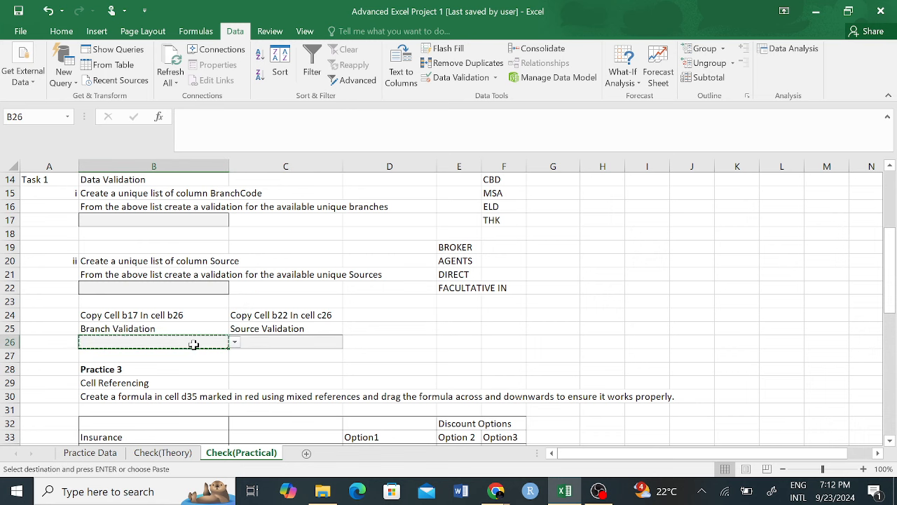
{"action": "scroll", "coordinate": [188, 343], "scroll_direction": "down", "scroll_amount": 7}
{"action": "left_click", "coordinate": [154, 317]}
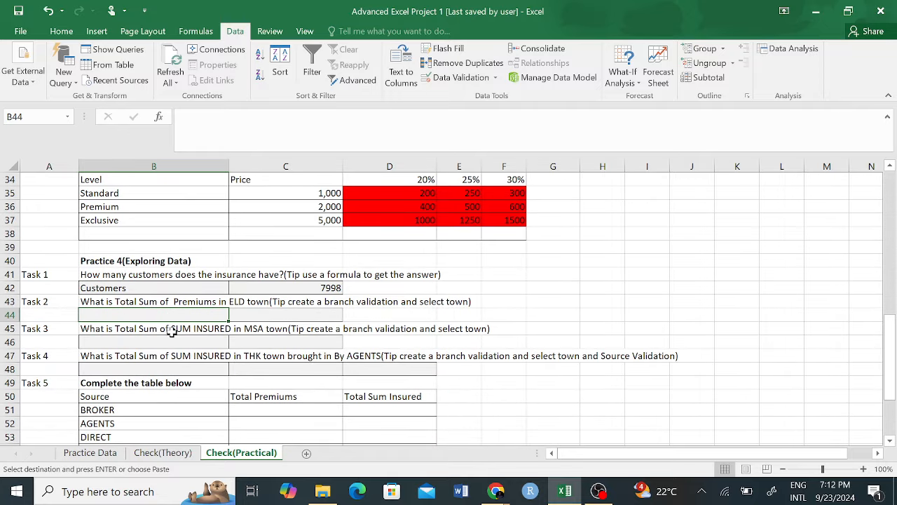
{"action": "key", "text": "ctrl+v"}
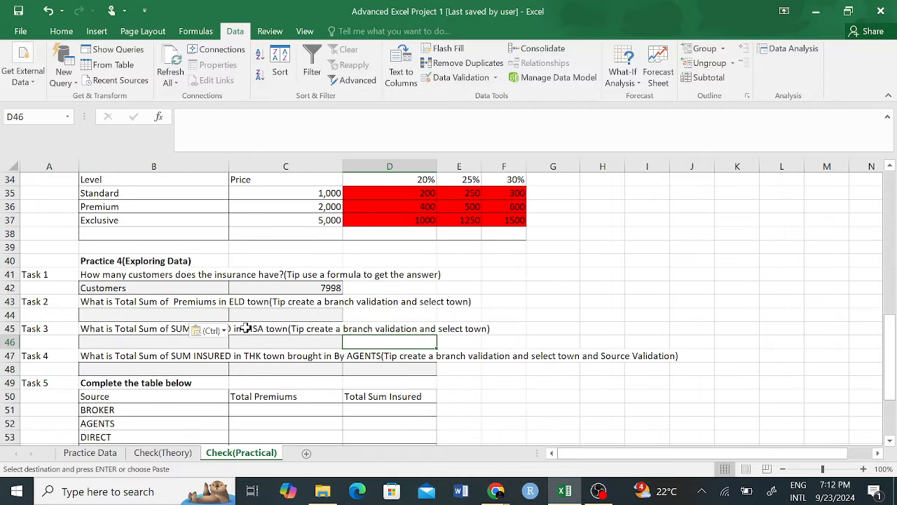
{"action": "left_click", "coordinate": [235, 315]}
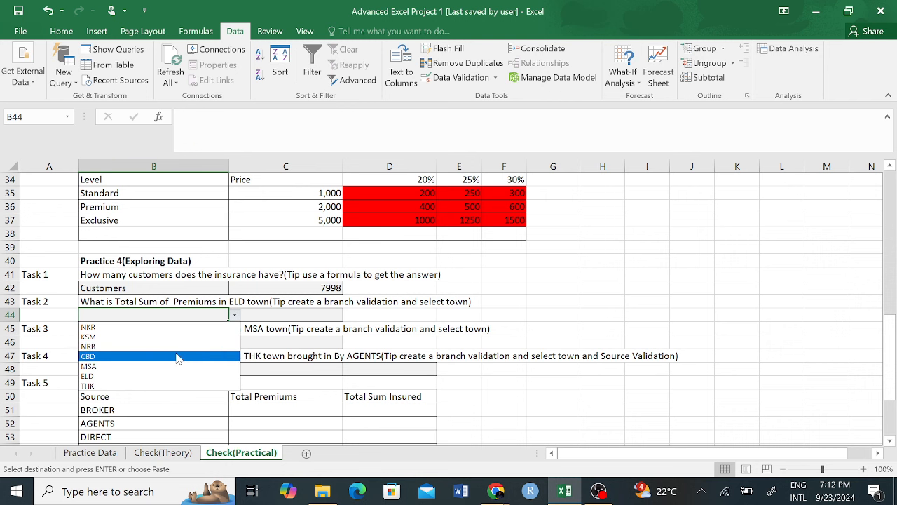
{"action": "left_click", "coordinate": [87, 376]}
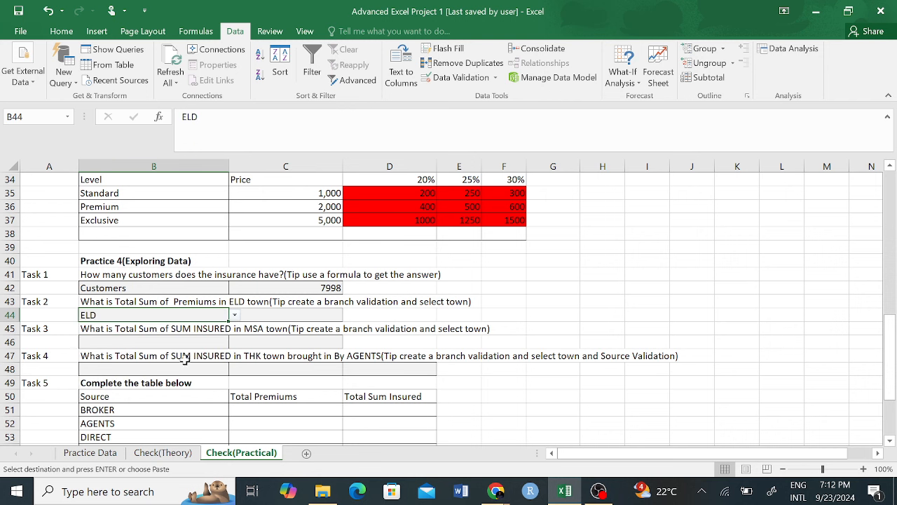
{"action": "left_click", "coordinate": [301, 340]}
{"action": "left_click", "coordinate": [104, 316]}
{"action": "left_click", "coordinate": [294, 320]}
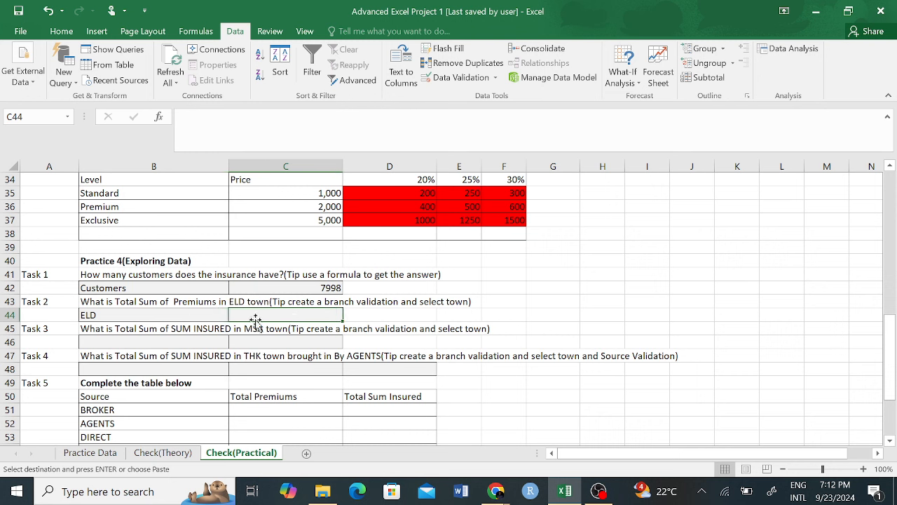
{"action": "left_click", "coordinate": [113, 320]}
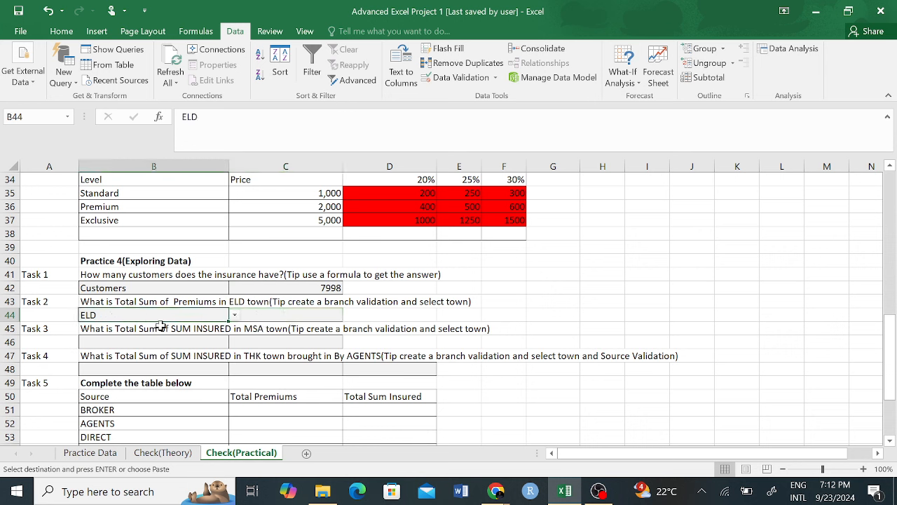
Step: Paste the town dropdown into B46 and choose MSA for Task 3
{"action": "left_click", "coordinate": [176, 343]}
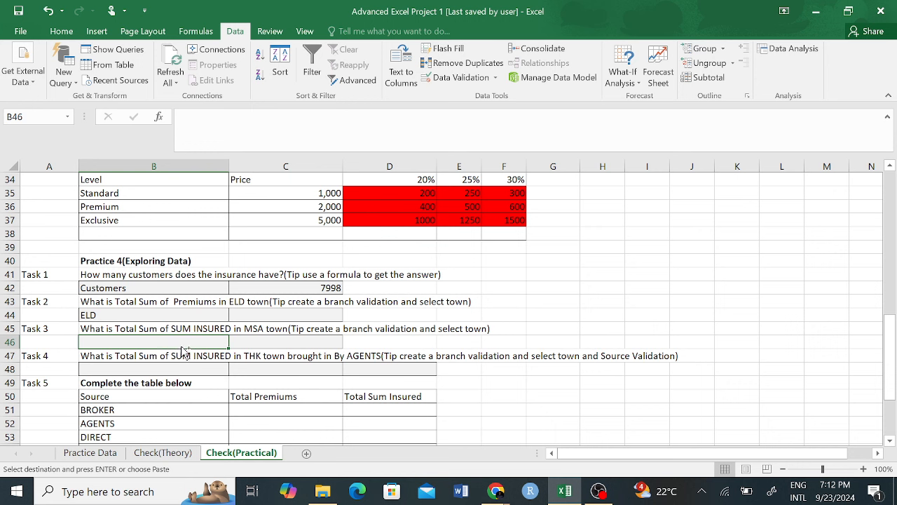
{"action": "key", "text": "ctrl+v"}
{"action": "left_click", "coordinate": [235, 342]}
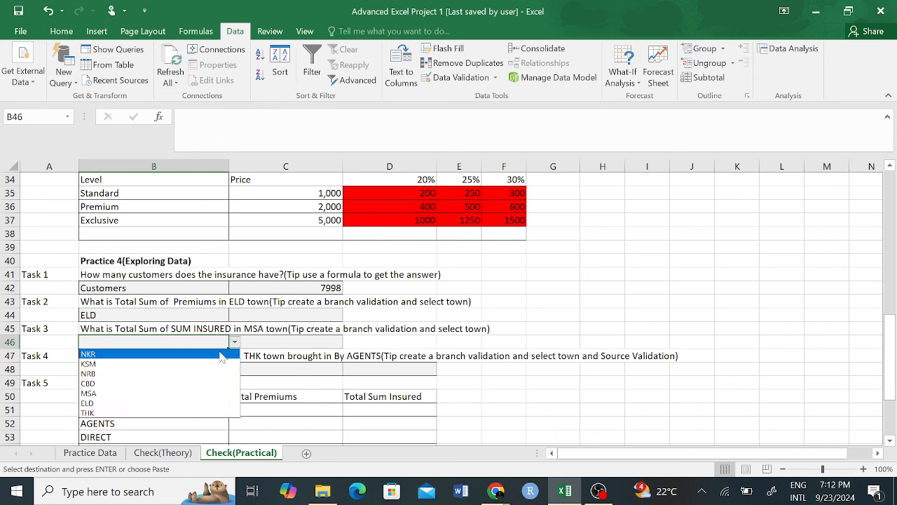
{"action": "left_click", "coordinate": [132, 387]}
Step: Paste the town dropdown into B48 and choose THK for Task 4
{"action": "left_click", "coordinate": [179, 369]}
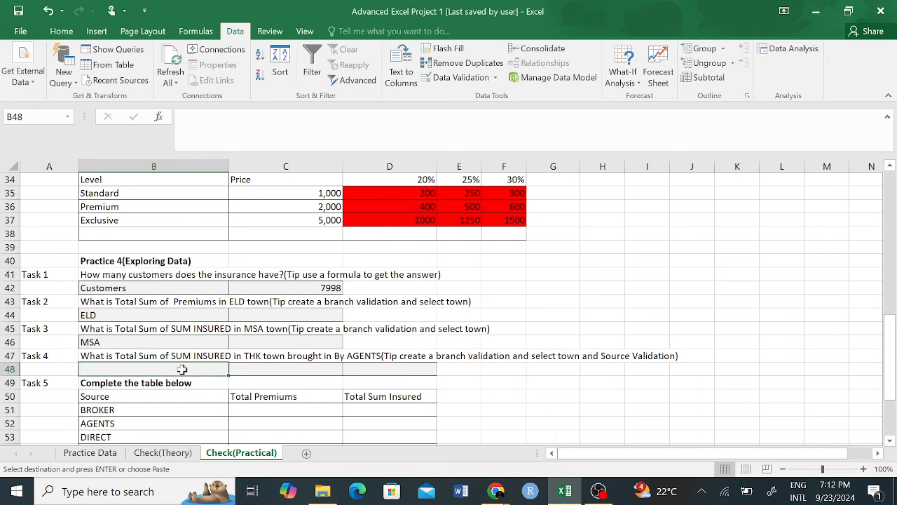
{"action": "key", "text": "ctrl+v"}
{"action": "left_click", "coordinate": [241, 369]}
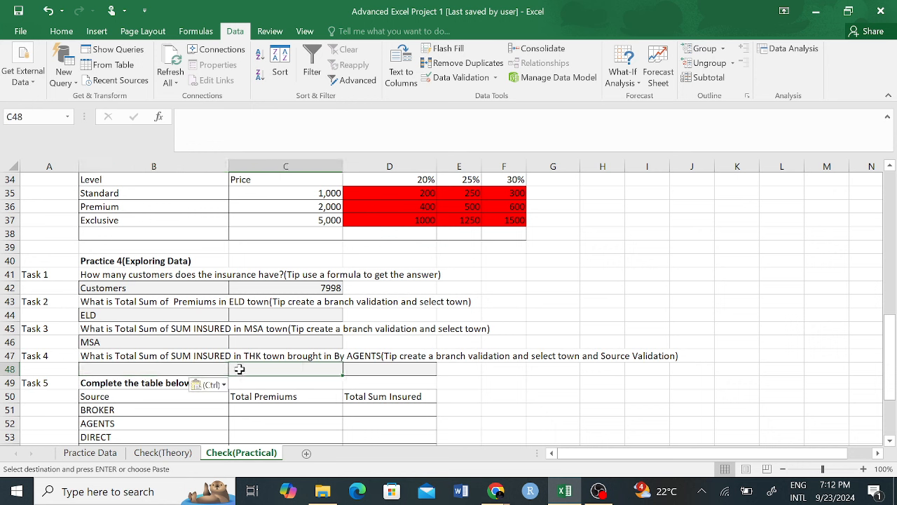
{"action": "left_click", "coordinate": [224, 370]}
{"action": "left_click", "coordinate": [235, 370]}
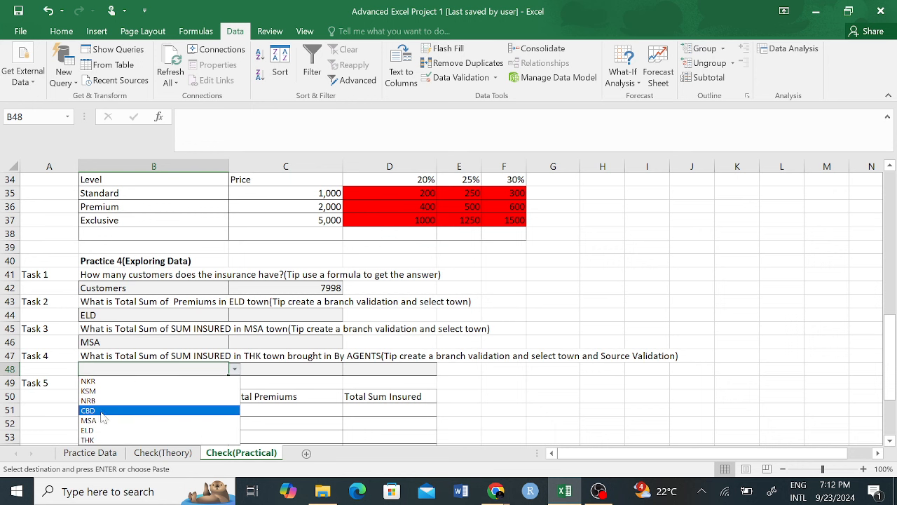
{"action": "left_click", "coordinate": [101, 441]}
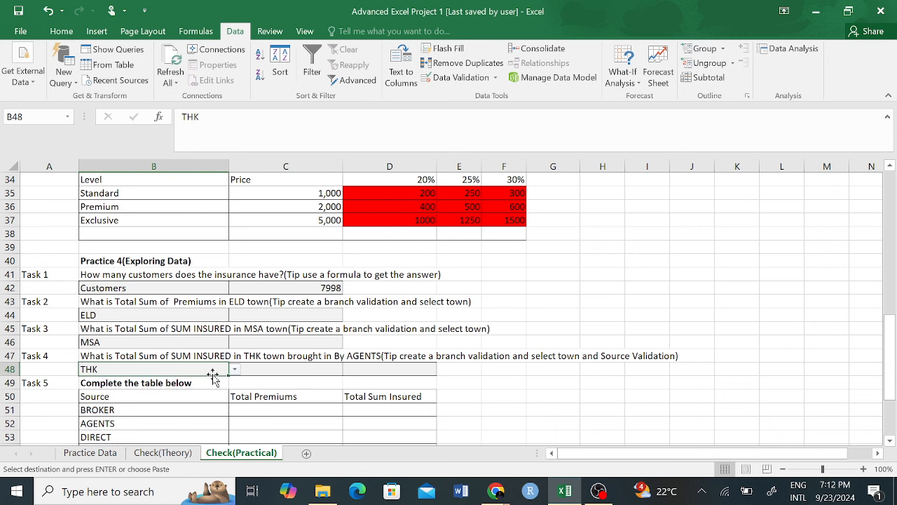
{"action": "scroll", "coordinate": [190, 347], "scroll_direction": "down", "scroll_amount": 1}
{"action": "left_click", "coordinate": [123, 287]}
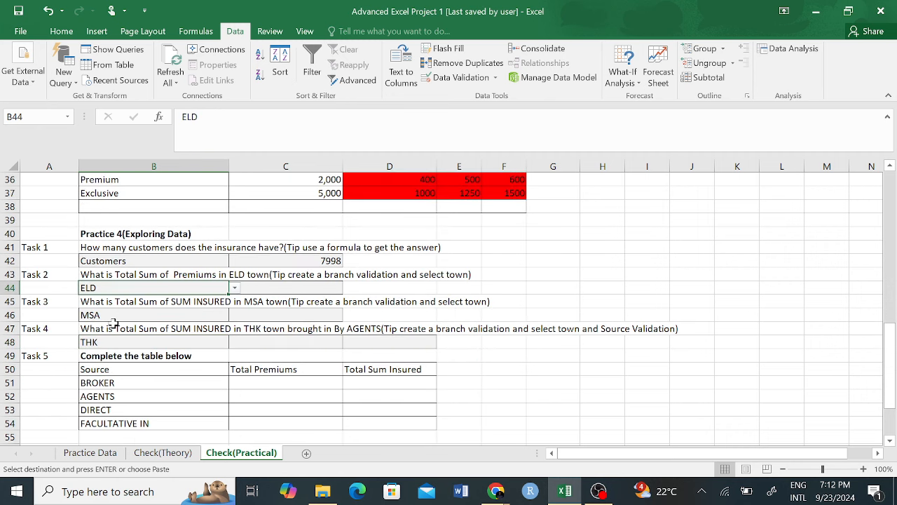
{"action": "left_click", "coordinate": [112, 326]}
{"action": "left_click", "coordinate": [124, 340]}
{"action": "scroll", "coordinate": [196, 337], "scroll_direction": "up", "scroll_amount": 2}
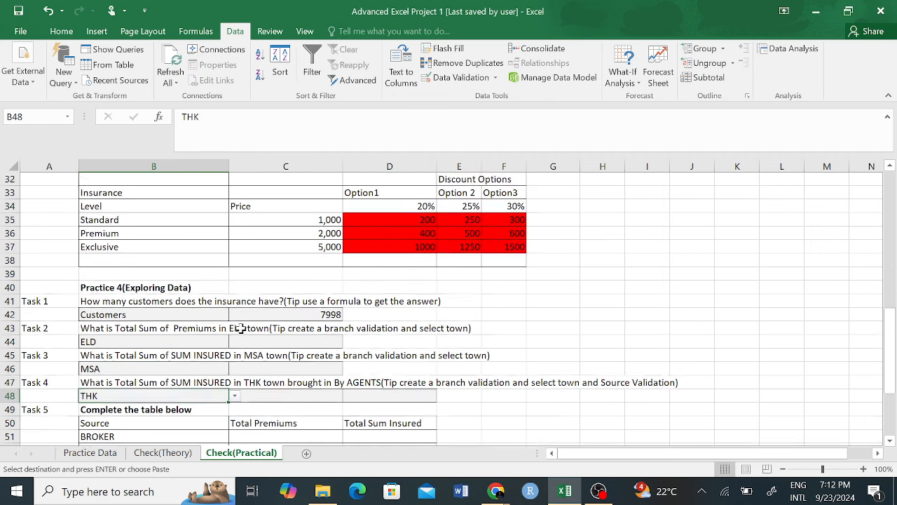
{"action": "left_click", "coordinate": [270, 342]}
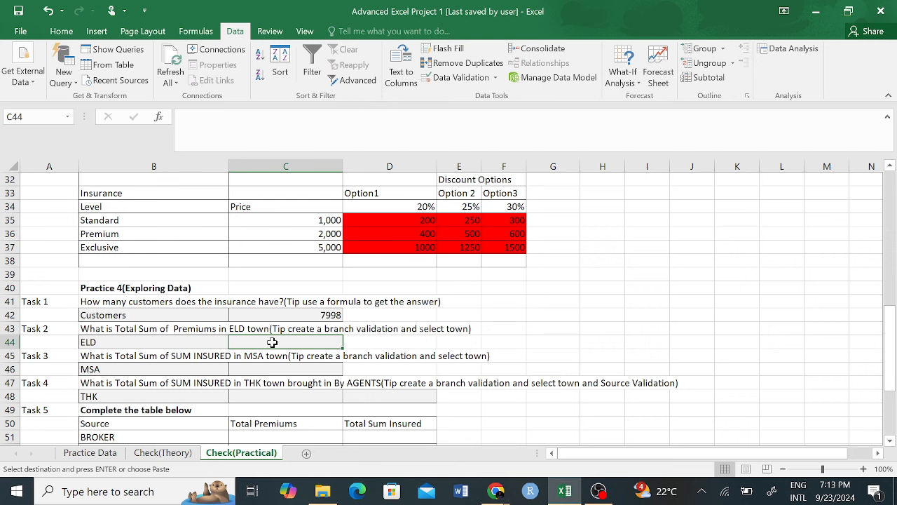
Step: Enter =SUMIF( in C44 beside ELD and zoom the sheet in slightly
{"action": "type", "text": "=SU"}
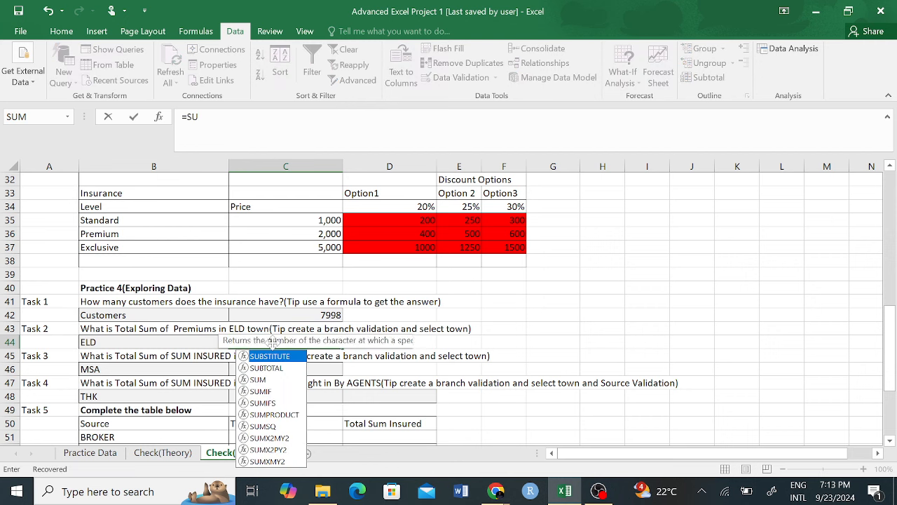
{"action": "type", "text": "MIF("}
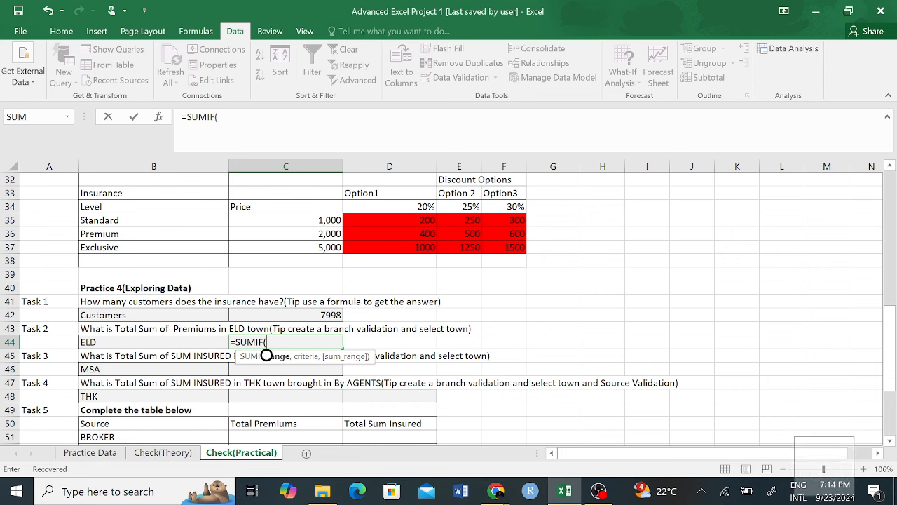
{"action": "left_click_drag", "start_coordinate": [824, 468], "coordinate": [838, 469]}
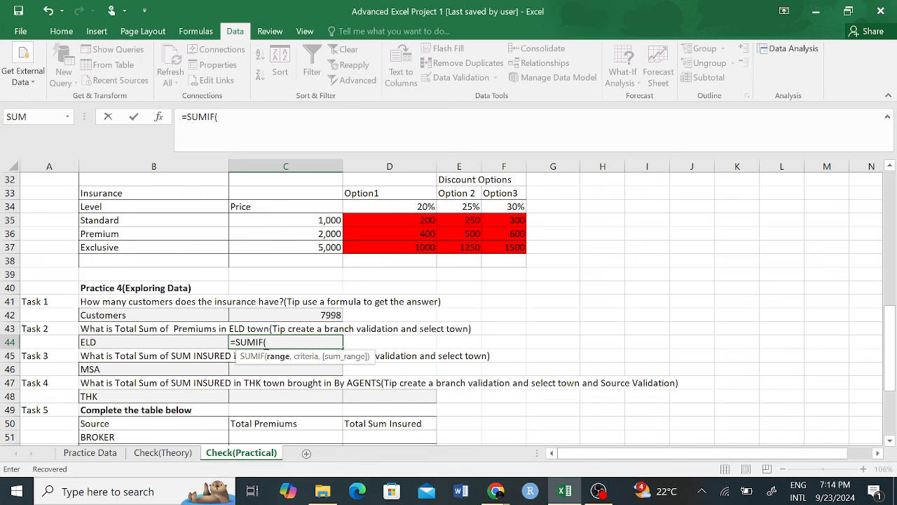
Step: Set Practice Data column D as the SUMIF range, removing the stray sheet prefix
{"action": "left_click", "coordinate": [96, 454]}
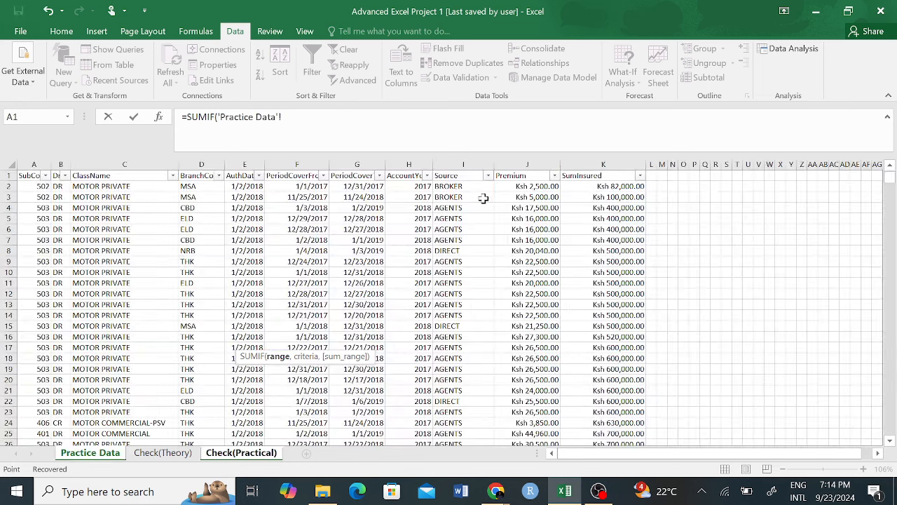
{"action": "left_click", "coordinate": [530, 164]}
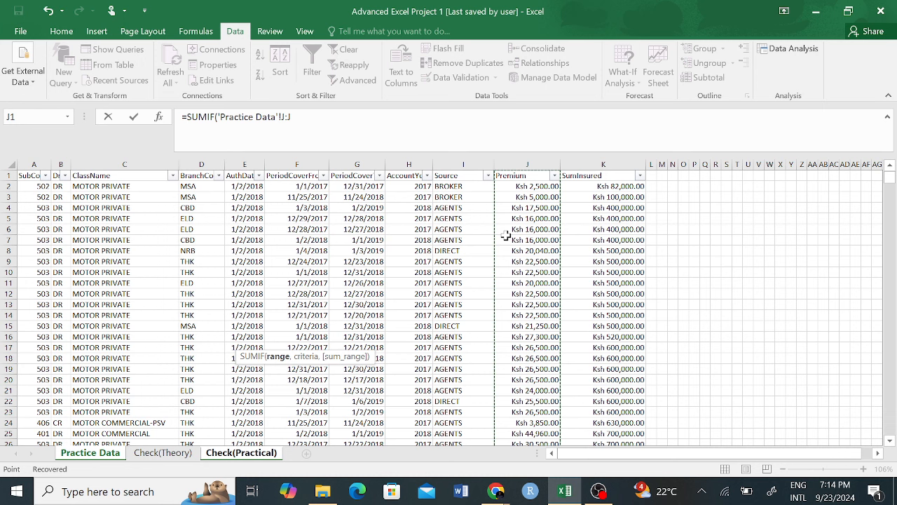
{"action": "left_click", "coordinate": [200, 164]}
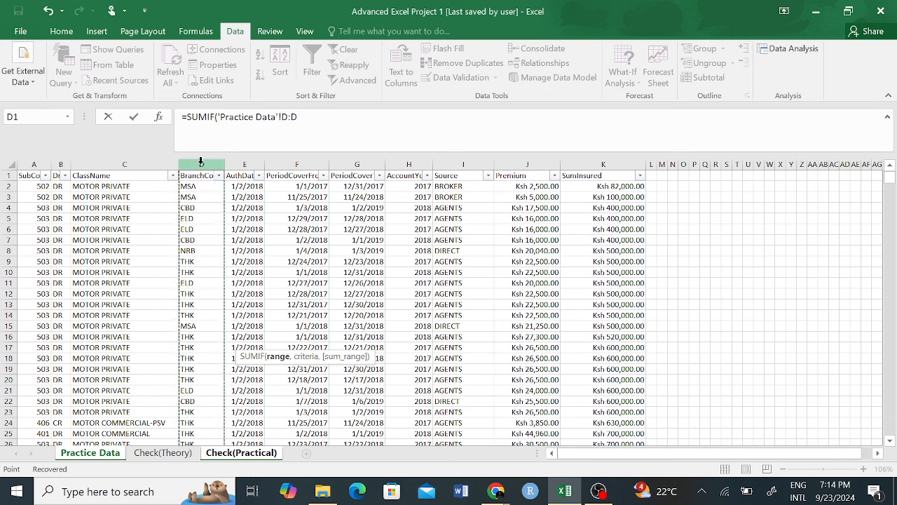
{"action": "type", "text": ","}
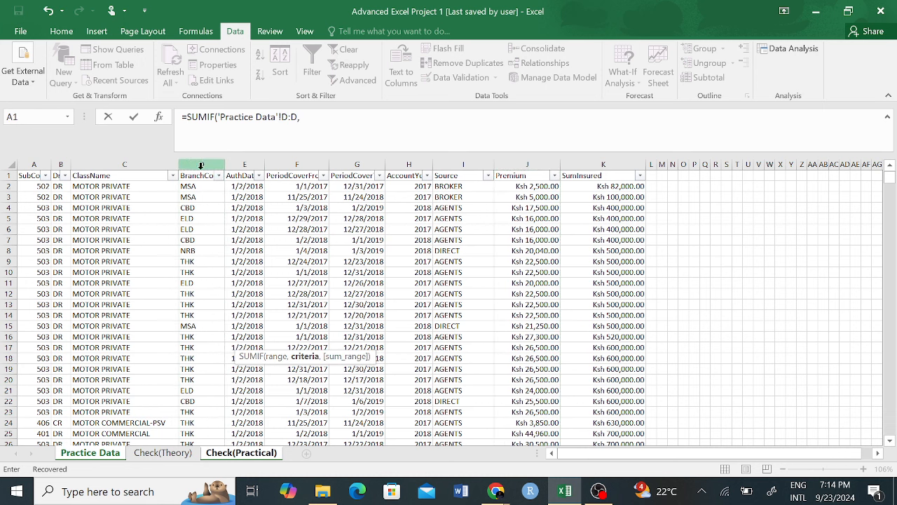
{"action": "left_click", "coordinate": [240, 453]}
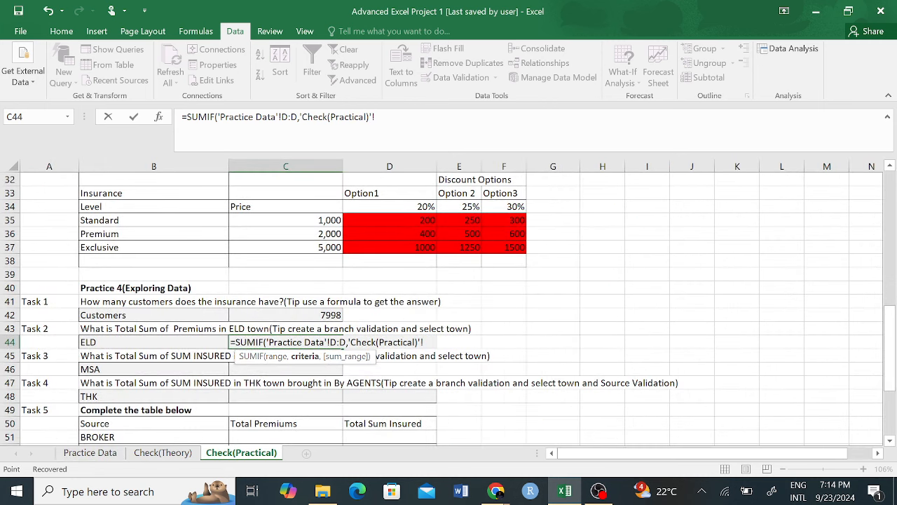
{"action": "left_click", "coordinate": [377, 117]}
{"action": "key", "text": "BackSpace"}
{"action": "key", "text": "BackSpace"}
{"action": "key", "text": "BackSpace"}
{"action": "key", "text": "BackSpace"}
{"action": "key", "text": "BackSpace"}
{"action": "key", "text": "BackSpace"}
{"action": "key", "text": "BackSpace"}
{"action": "key", "text": "BackSpace"}
{"action": "key", "text": "BackSpace"}
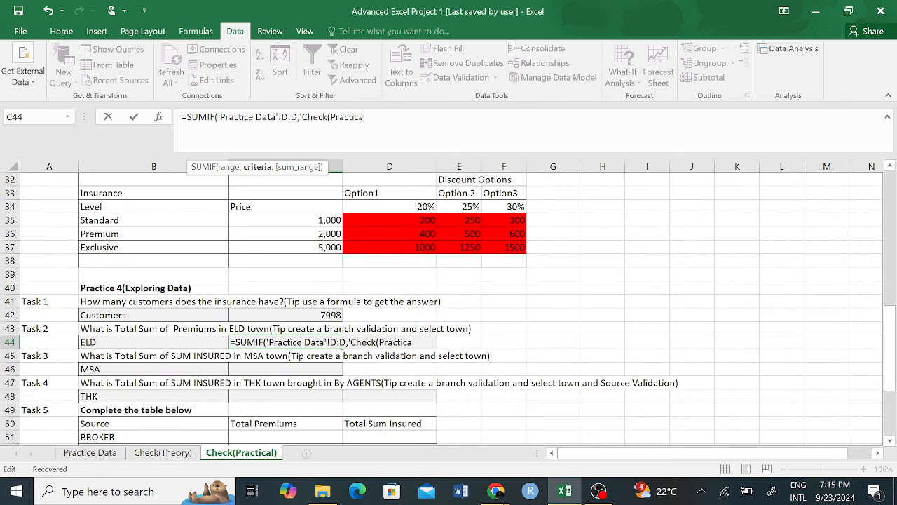
{"action": "key", "text": "BackSpace"}
{"action": "key", "text": "BackSpace"}
{"action": "key", "text": "BackSpace"}
{"action": "key", "text": "BackSpace"}
{"action": "key", "text": "BackSpace"}
{"action": "key", "text": "BackSpace"}
{"action": "key", "text": "BackSpace"}
{"action": "key", "text": "BackSpace"}
{"action": "key", "text": "BackSpace"}
{"action": "key", "text": "BackSpace"}
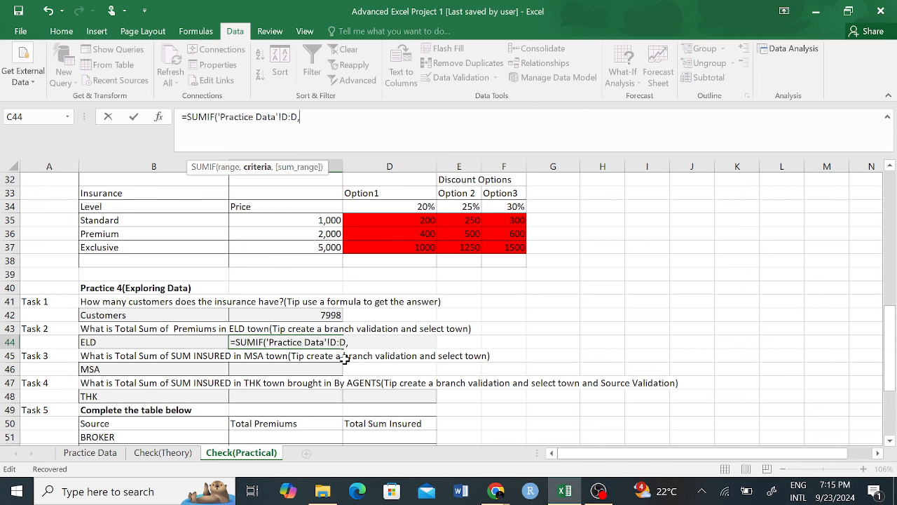
Step: Use B44 as criteria and Premium column J as sum range, giving 18402220 for ELD
{"action": "left_click", "coordinate": [170, 340]}
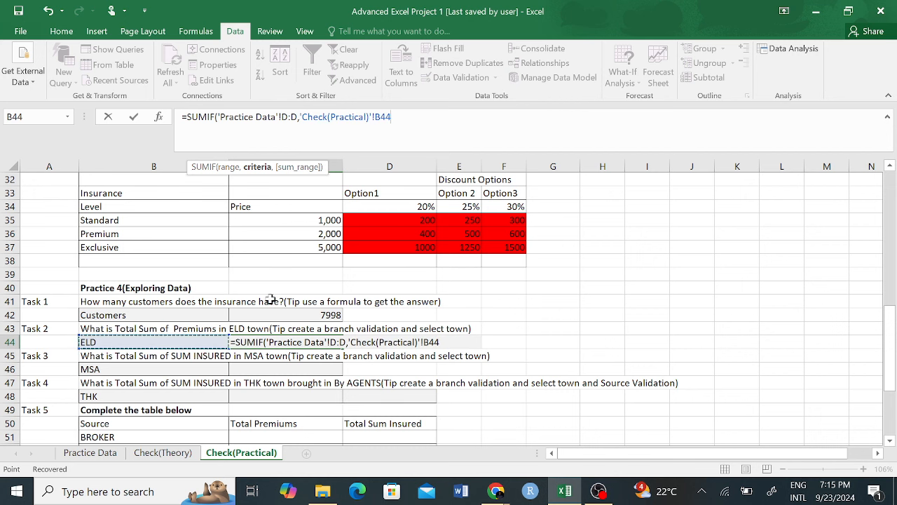
{"action": "type", "text": ","}
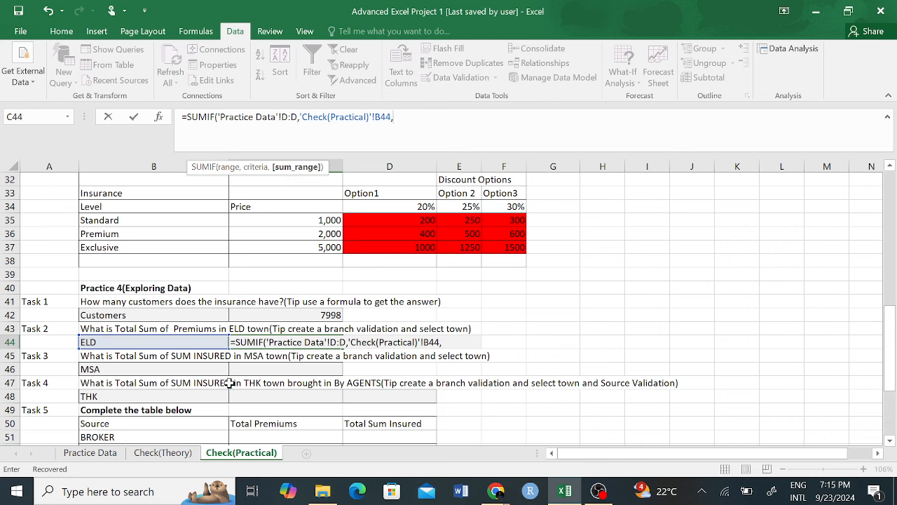
{"action": "left_click", "coordinate": [105, 456]}
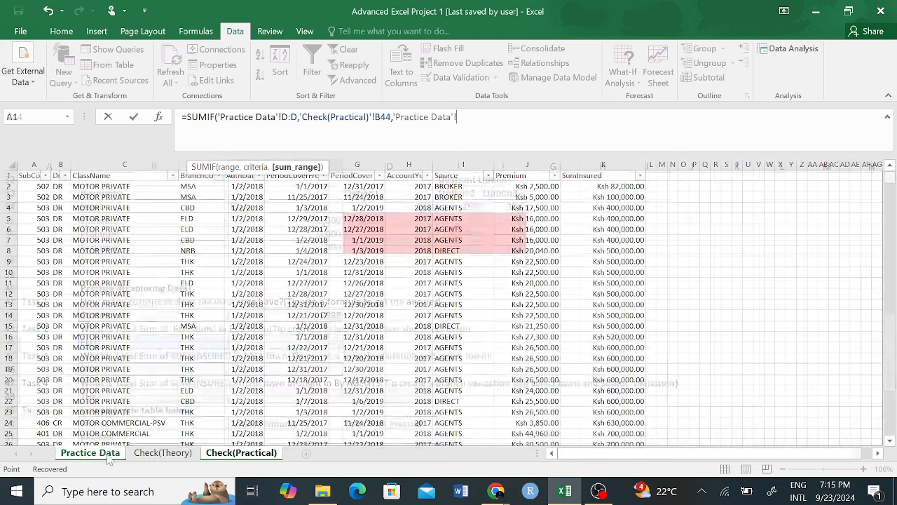
{"action": "left_click", "coordinate": [519, 158]}
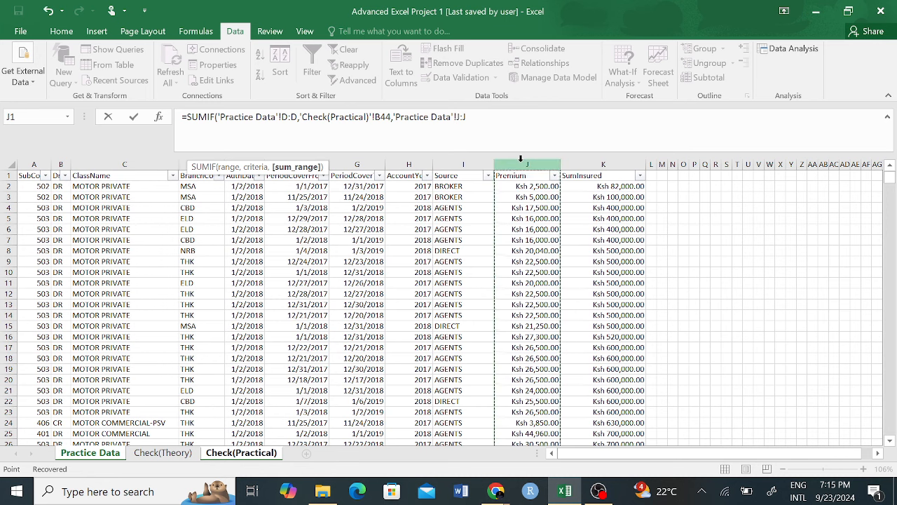
{"action": "key", "text": "Return"}
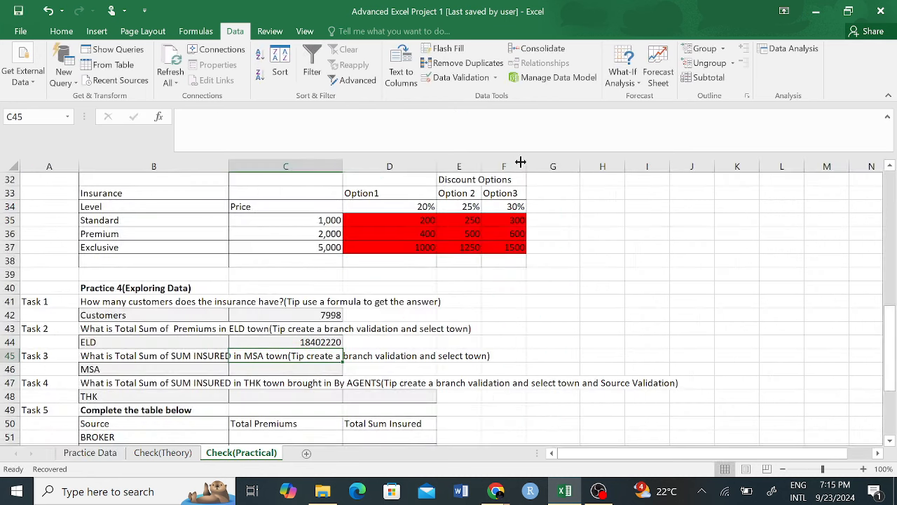
Step: Review the C44 formula and try CBD and KSM as the Task 2 town
{"action": "left_click", "coordinate": [317, 342]}
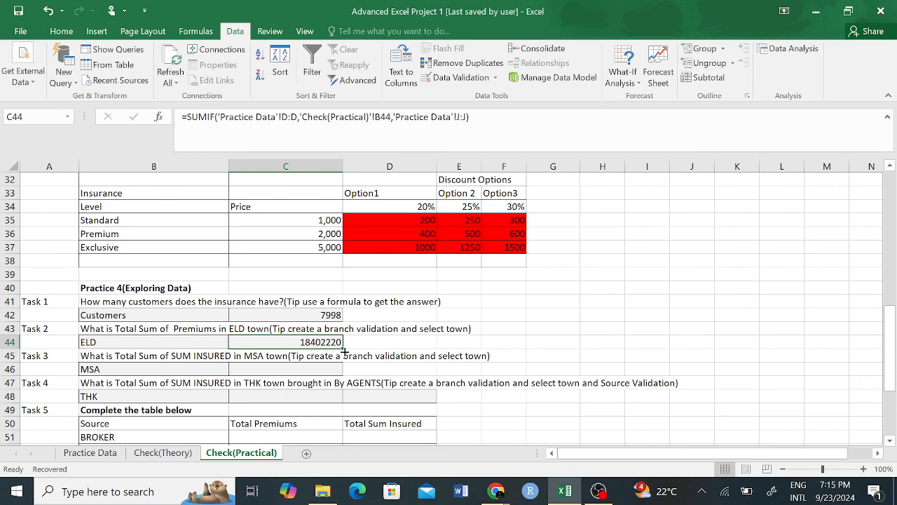
{"action": "left_click", "coordinate": [202, 342]}
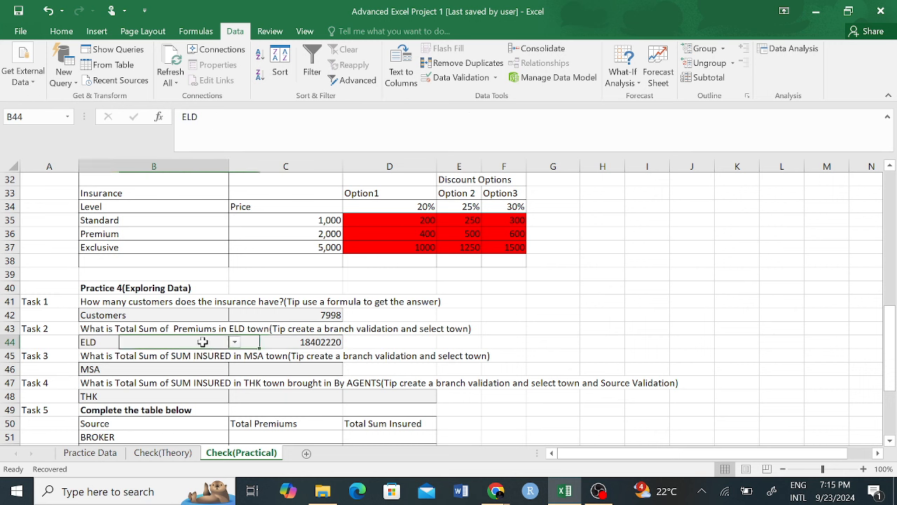
{"action": "left_click", "coordinate": [236, 342]}
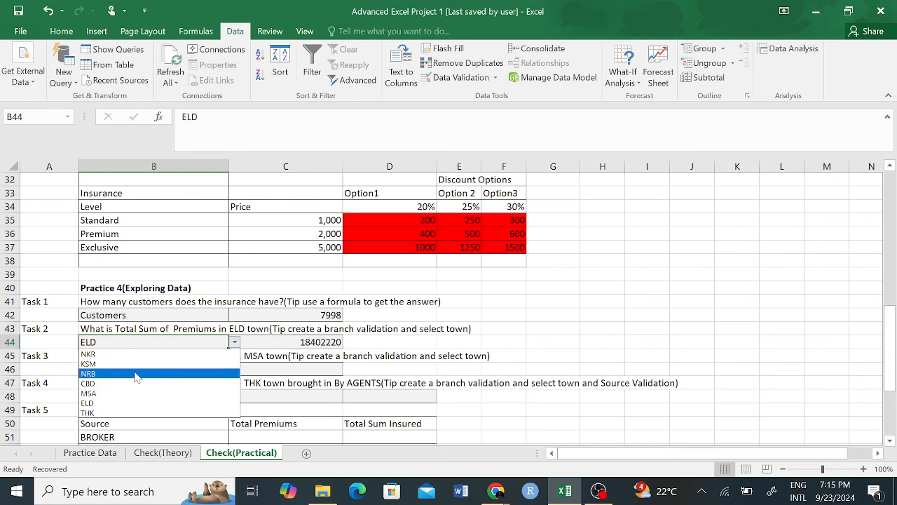
{"action": "left_click", "coordinate": [104, 384]}
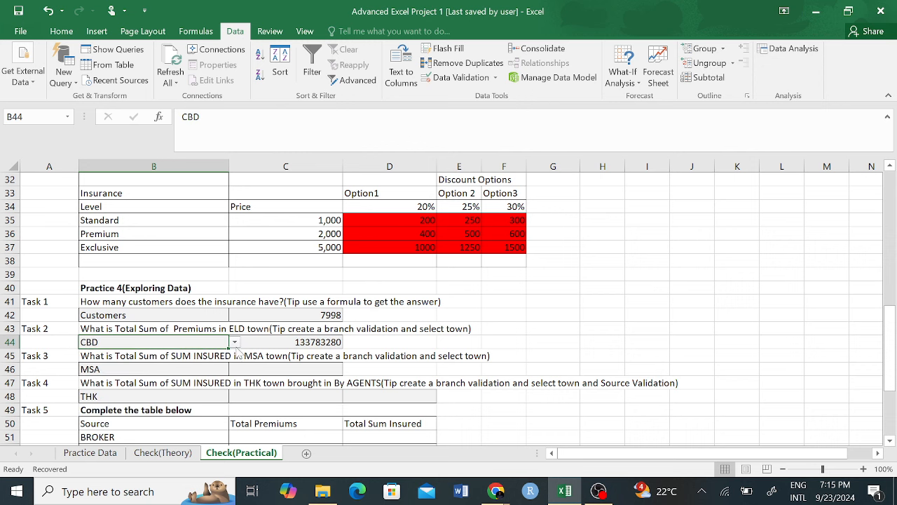
{"action": "left_click", "coordinate": [236, 342]}
{"action": "left_click", "coordinate": [130, 363]}
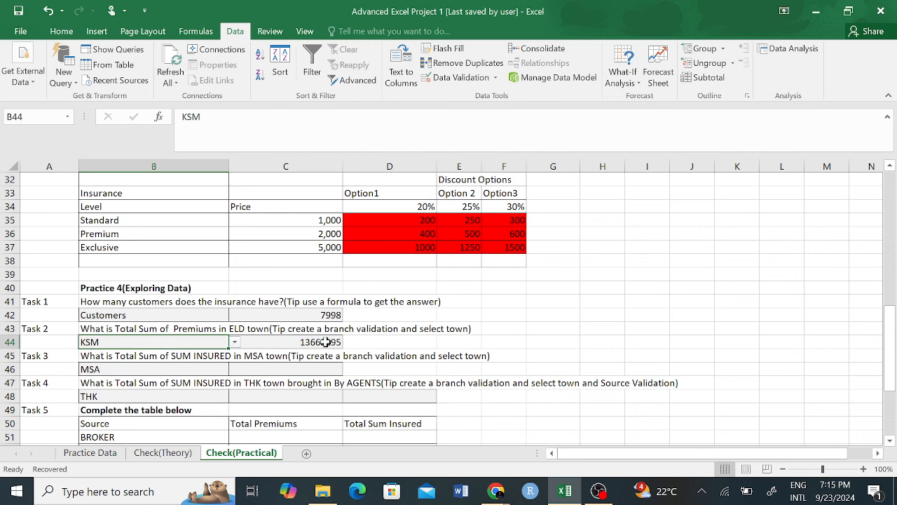
Step: Try NKR and NRB, then set the Task 2 town back to ELD
{"action": "left_click", "coordinate": [236, 342]}
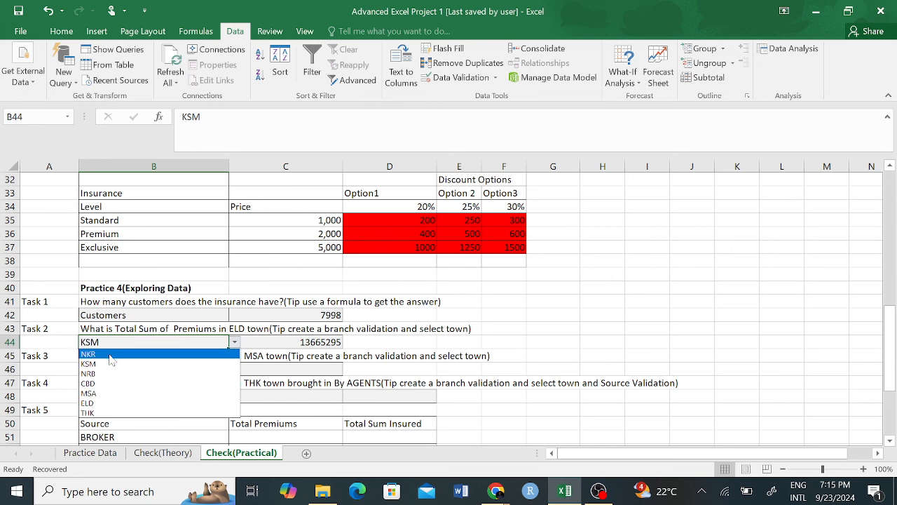
{"action": "left_click", "coordinate": [108, 355]}
{"action": "left_click", "coordinate": [235, 342]}
{"action": "left_click", "coordinate": [88, 374]}
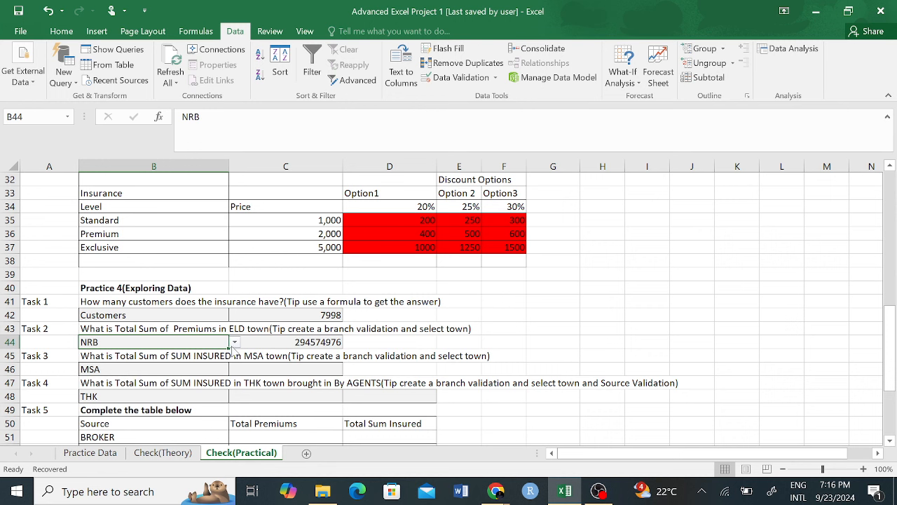
{"action": "left_click", "coordinate": [235, 342]}
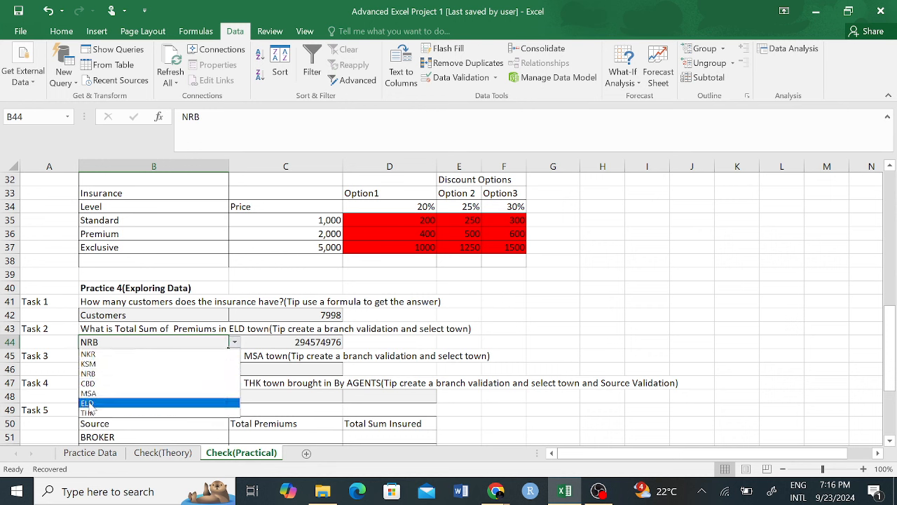
{"action": "left_click", "coordinate": [168, 404]}
{"action": "left_click", "coordinate": [547, 342]}
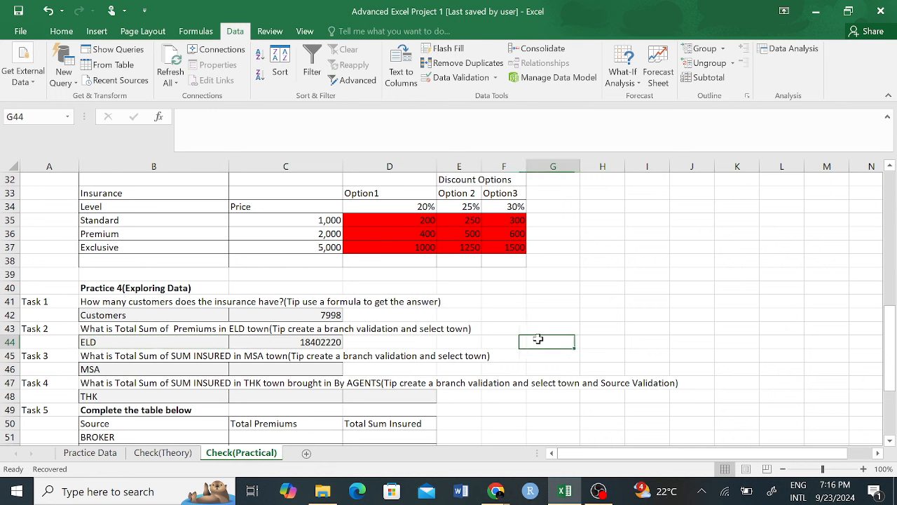
{"action": "left_click", "coordinate": [136, 359]}
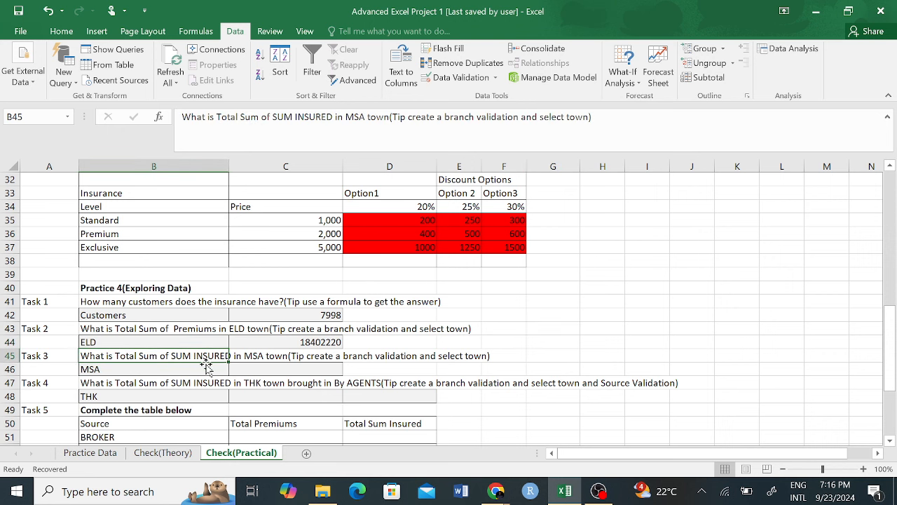
{"action": "left_click", "coordinate": [251, 372]}
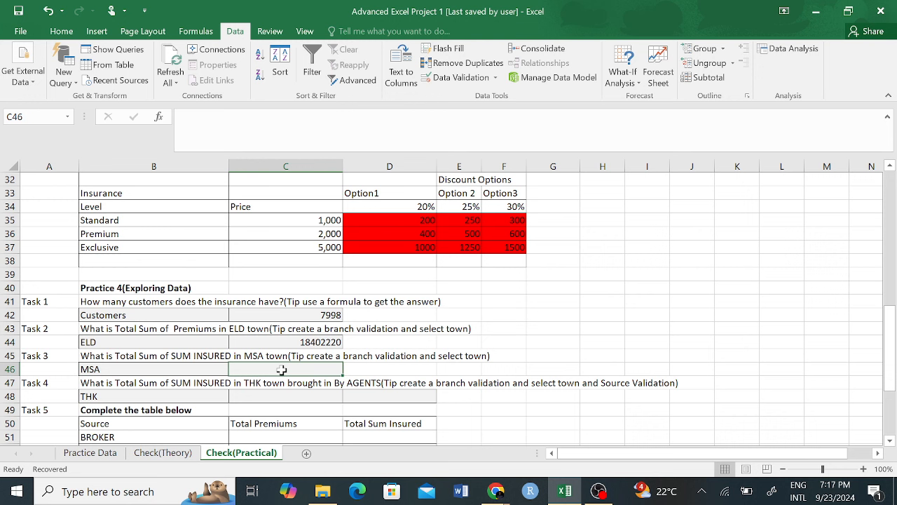
Step: Start a SUMIF in C46 with Practice Data BranchCode column D as the range
{"action": "type", "text": "="}
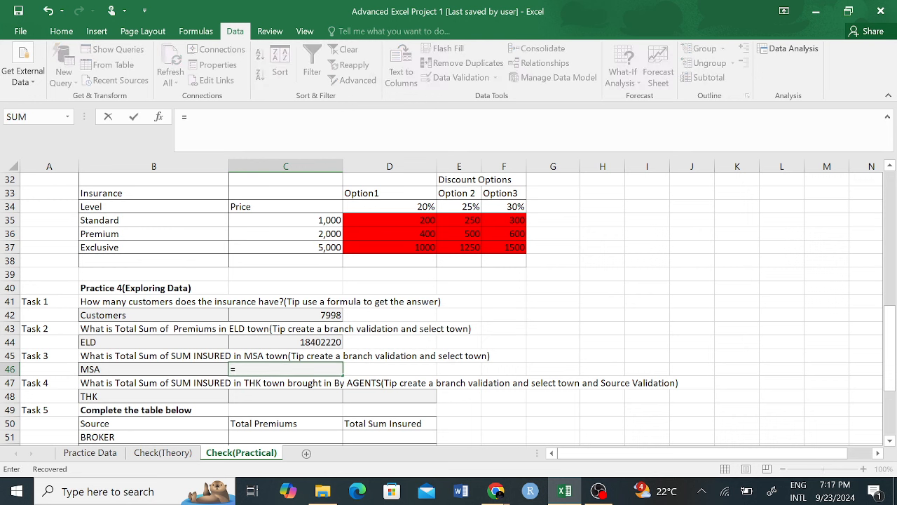
{"action": "type", "text": "SUMI"}
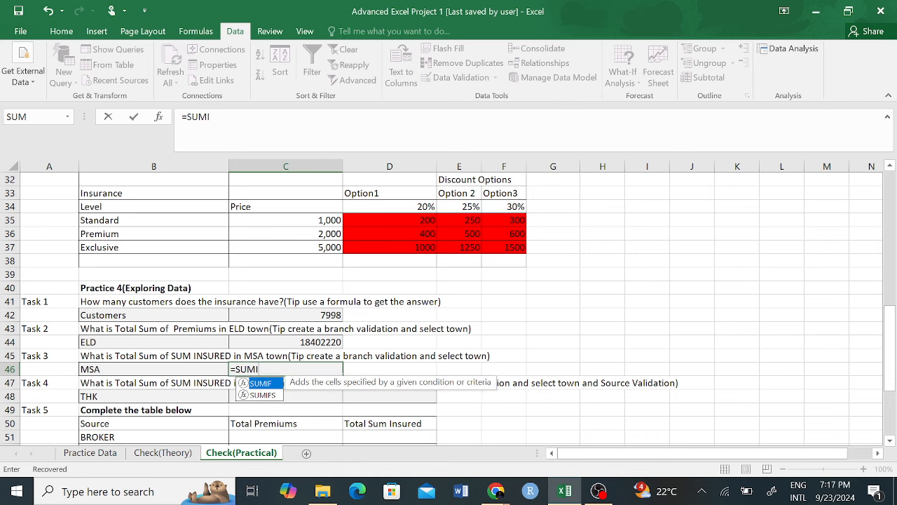
{"action": "key", "text": "Tab"}
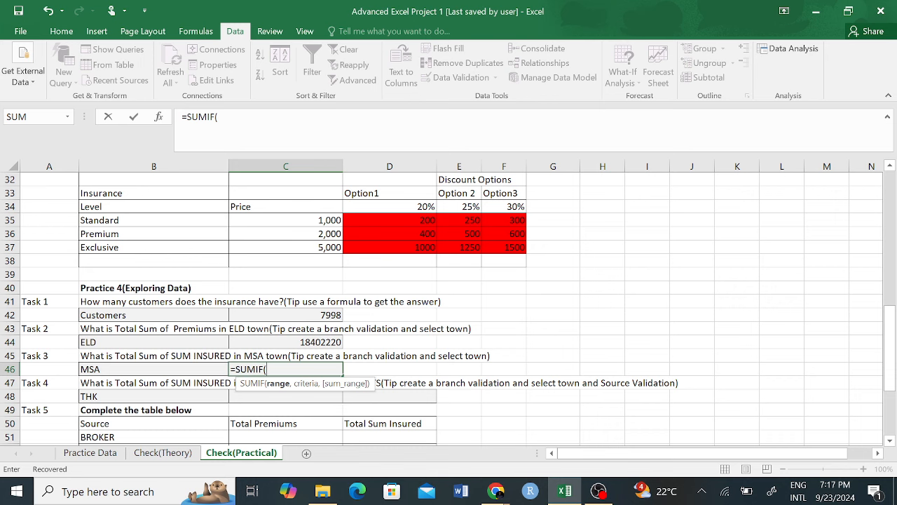
{"action": "left_click", "coordinate": [102, 453]}
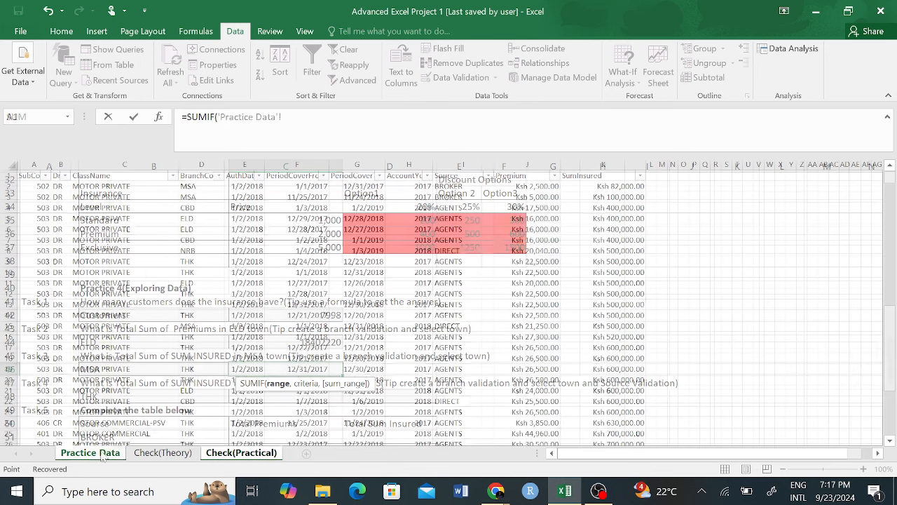
{"action": "left_click", "coordinate": [194, 164]}
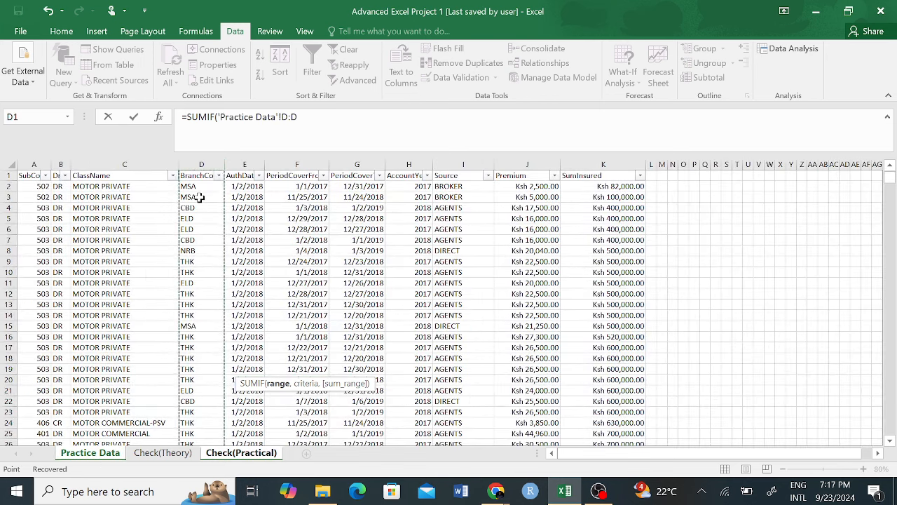
{"action": "type", "text": ",'Check(Practical)'!"}
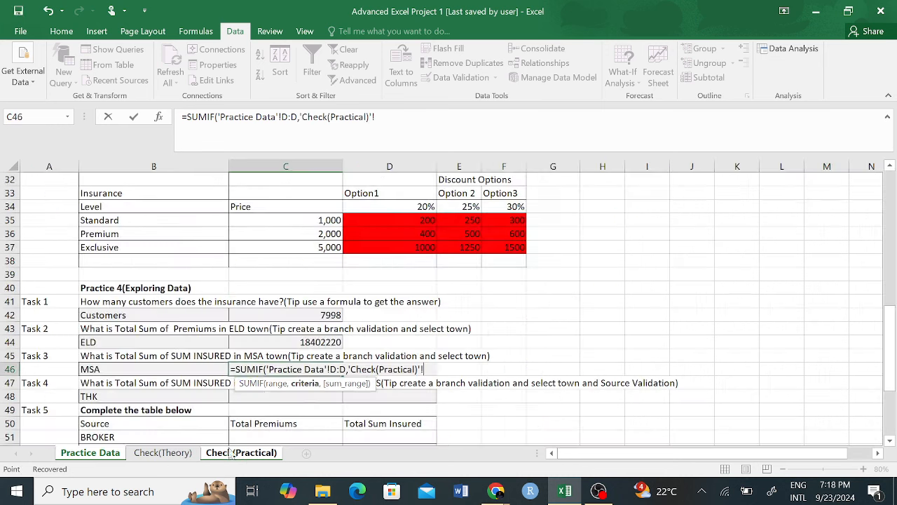
{"action": "left_click", "coordinate": [232, 455]}
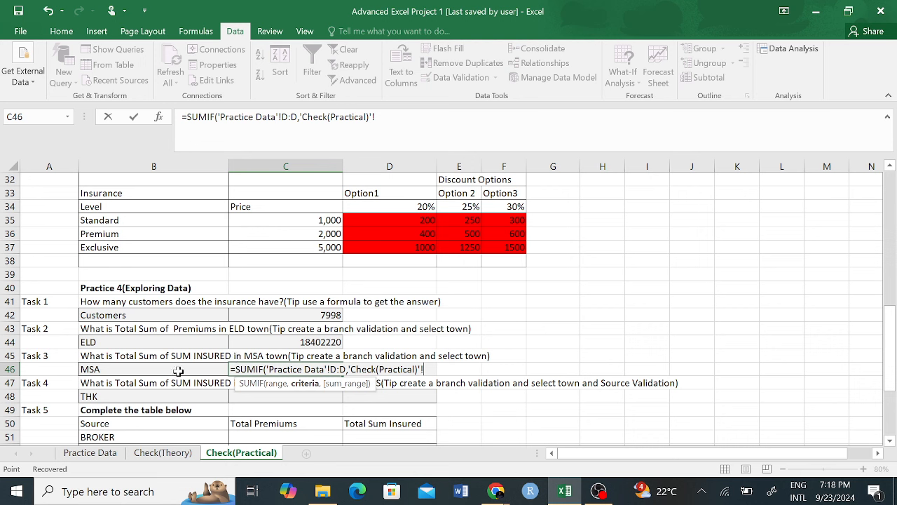
{"action": "left_click", "coordinate": [114, 372]}
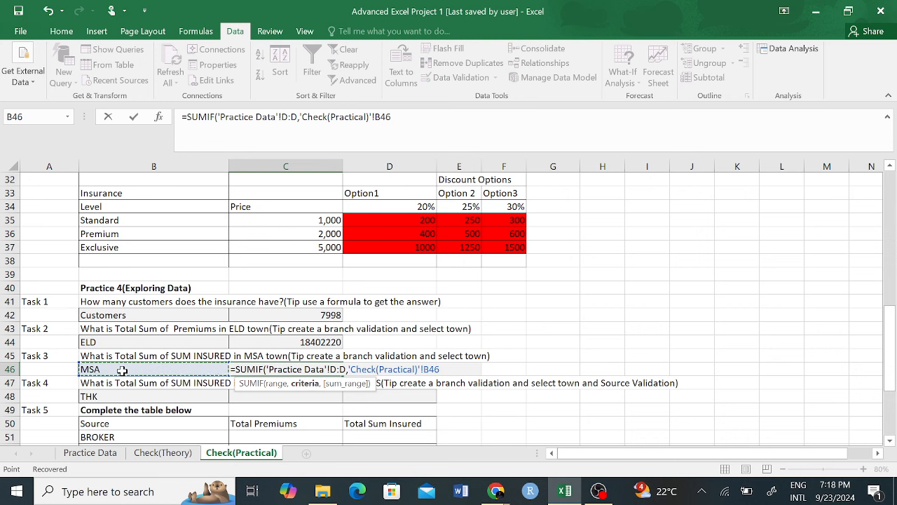
{"action": "type", "text": ","}
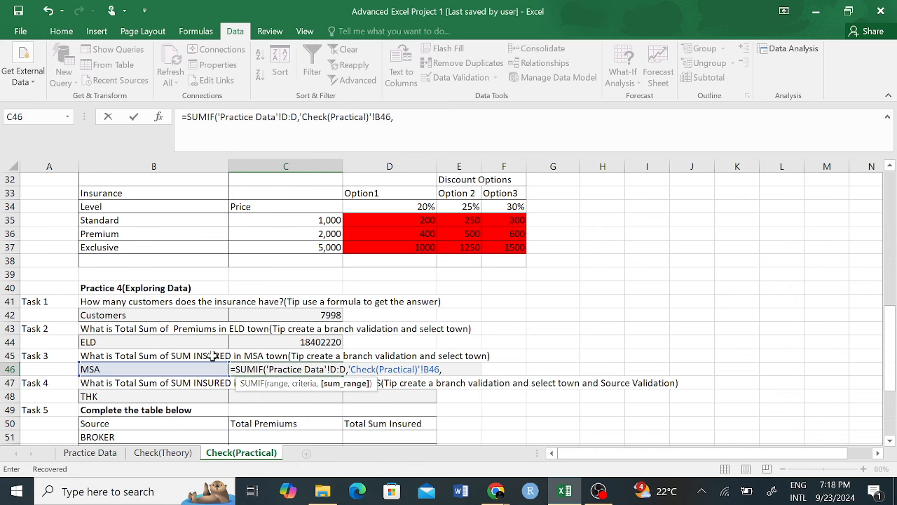
{"action": "left_click", "coordinate": [90, 452]}
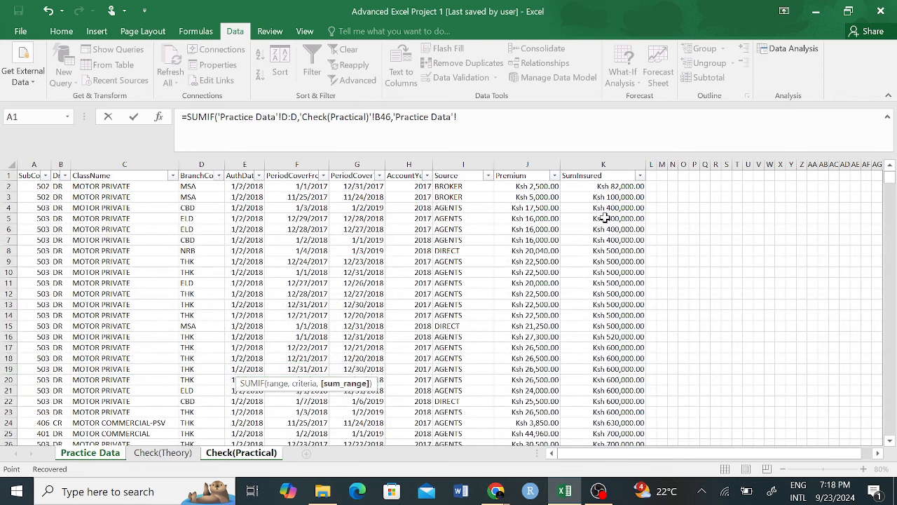
{"action": "left_click", "coordinate": [594, 164]}
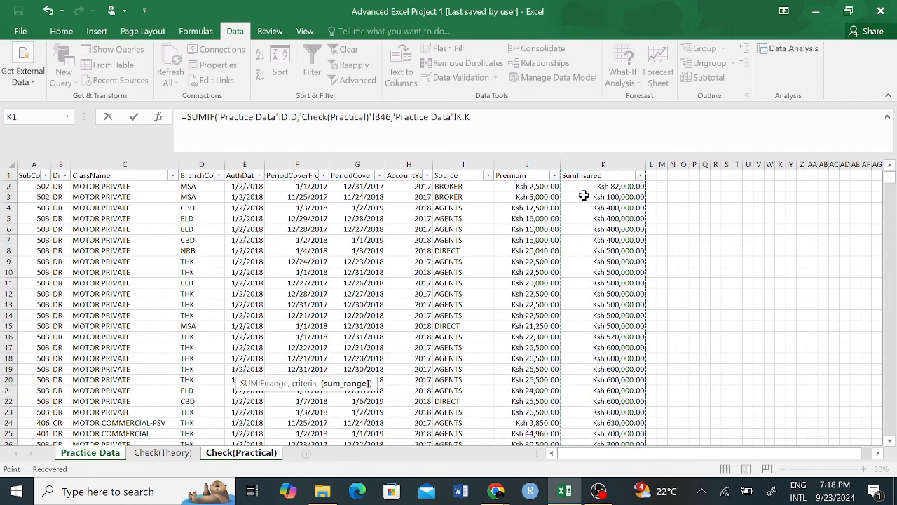
{"action": "key", "text": "Return"}
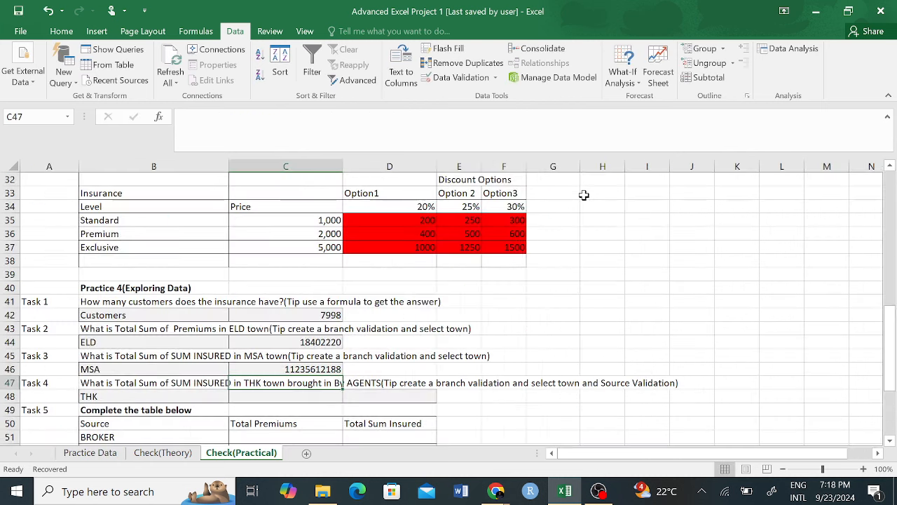
{"action": "left_click", "coordinate": [322, 369]}
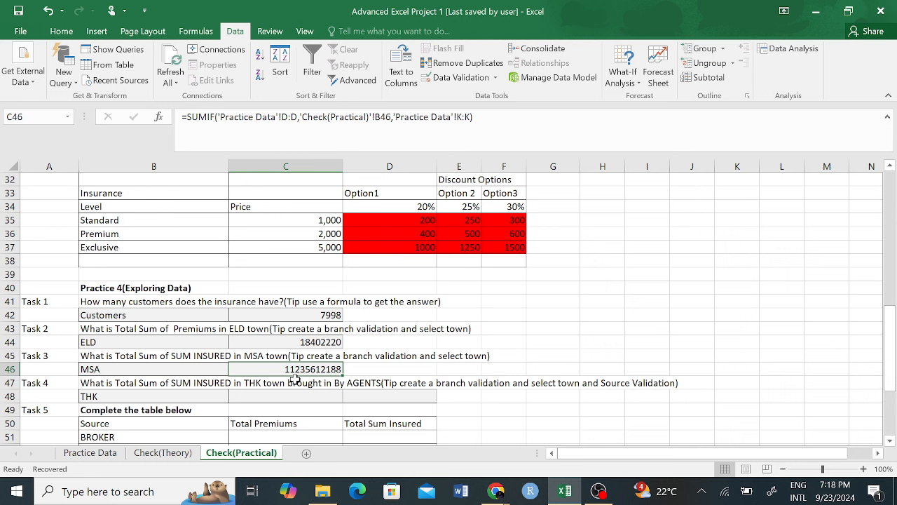
{"action": "left_click", "coordinate": [223, 370]}
{"action": "left_click", "coordinate": [234, 369]}
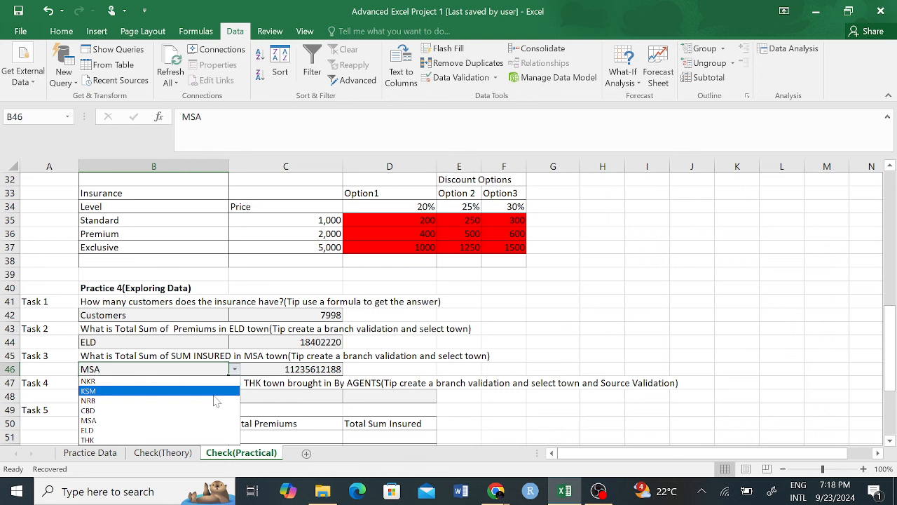
{"action": "left_click", "coordinate": [122, 400]}
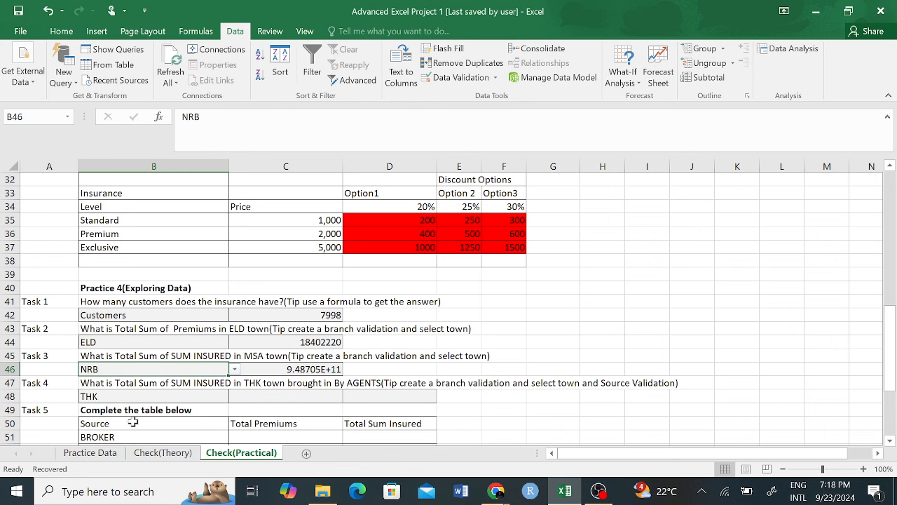
{"action": "left_click", "coordinate": [235, 369]}
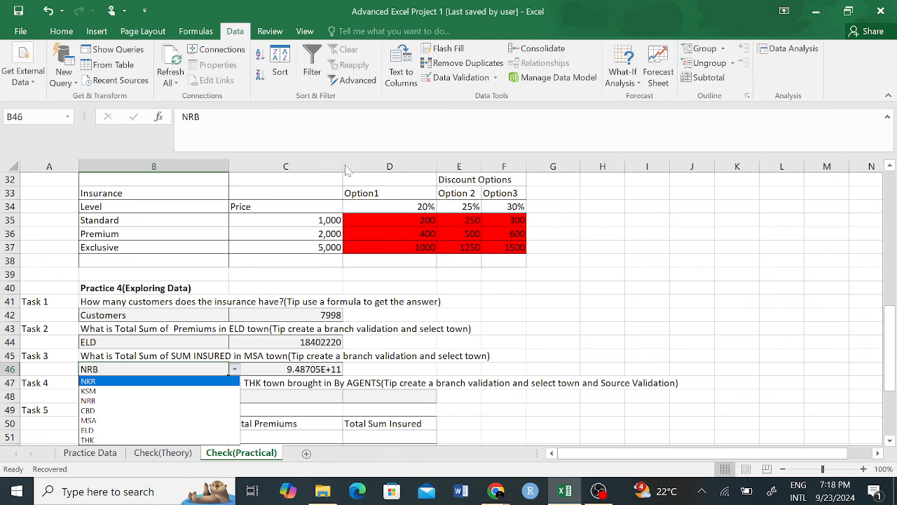
{"action": "key", "text": "Escape"}
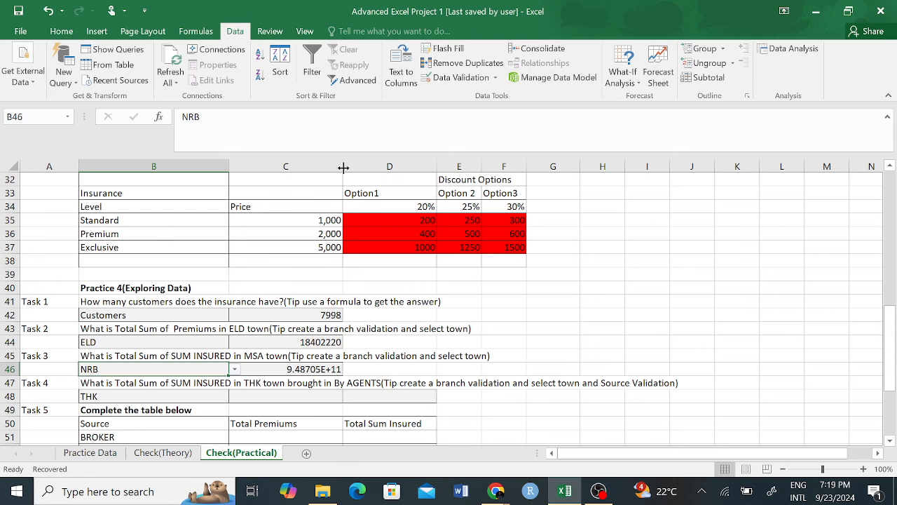
{"action": "left_click_drag", "start_coordinate": [343, 168], "coordinate": [365, 170]}
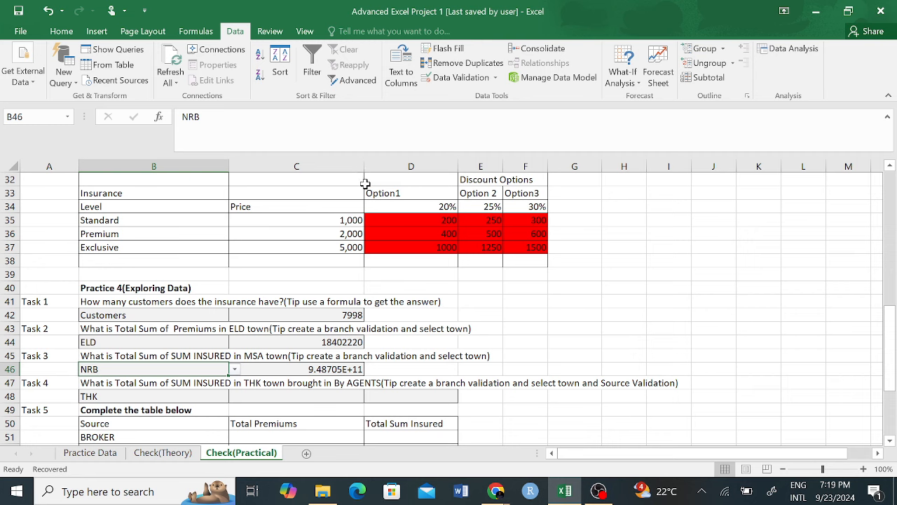
{"action": "key", "text": "ctrl+z"}
{"action": "left_click", "coordinate": [235, 370]}
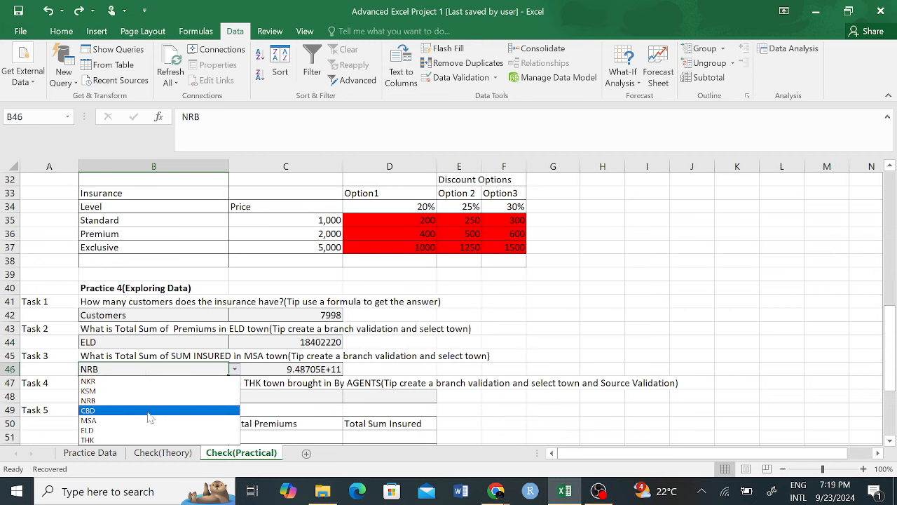
{"action": "left_click", "coordinate": [114, 432]}
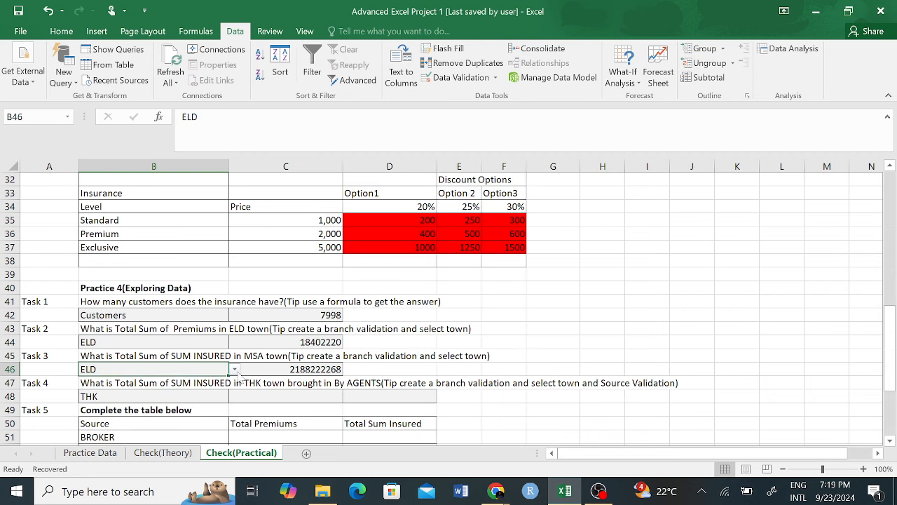
{"action": "left_click", "coordinate": [235, 370]}
{"action": "left_click", "coordinate": [124, 400]}
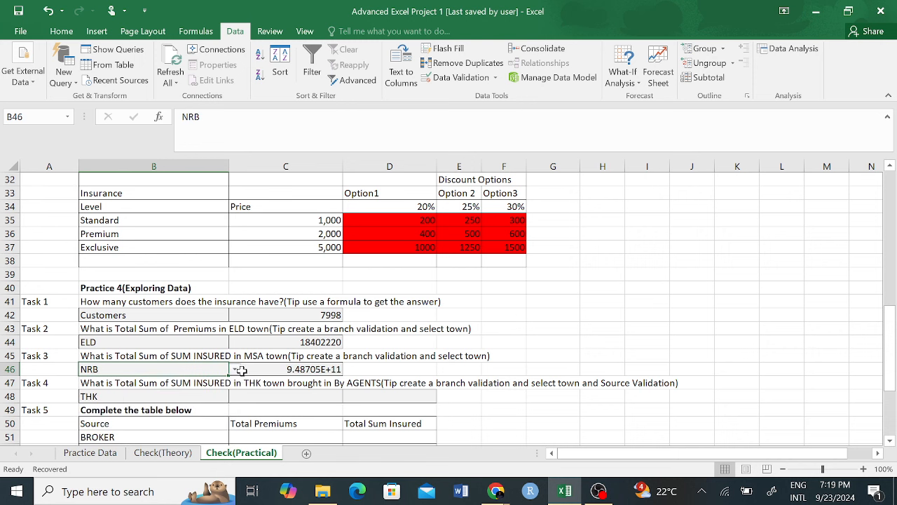
{"action": "left_click", "coordinate": [236, 370]}
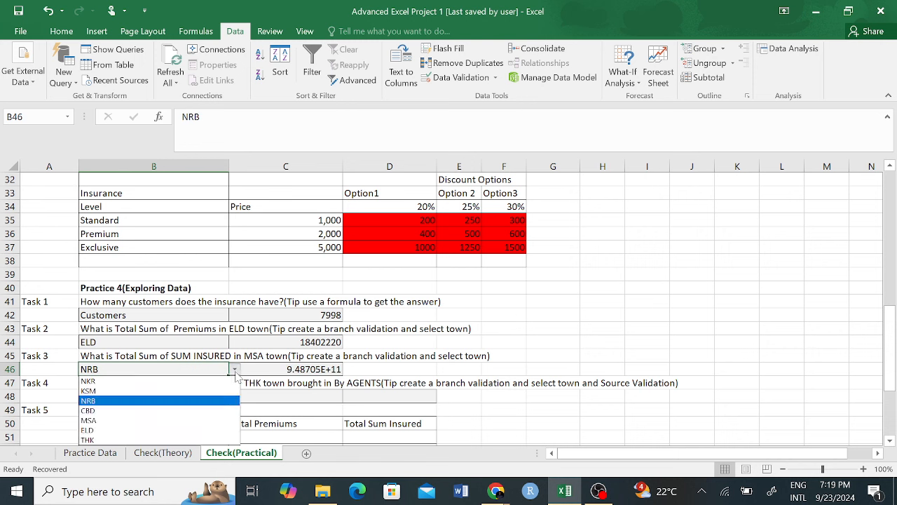
{"action": "left_click", "coordinate": [126, 411]}
{"action": "left_click", "coordinate": [236, 370]}
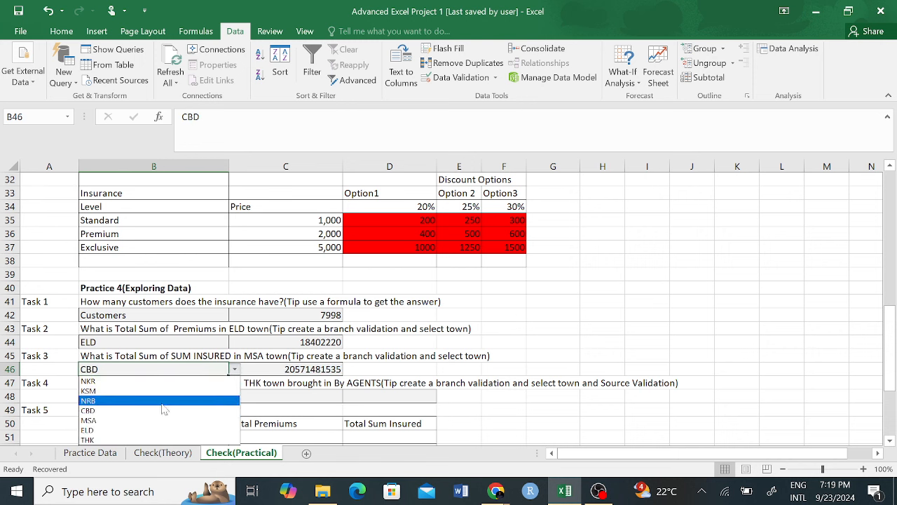
{"action": "left_click", "coordinate": [123, 420]}
{"action": "left_click", "coordinate": [561, 341]}
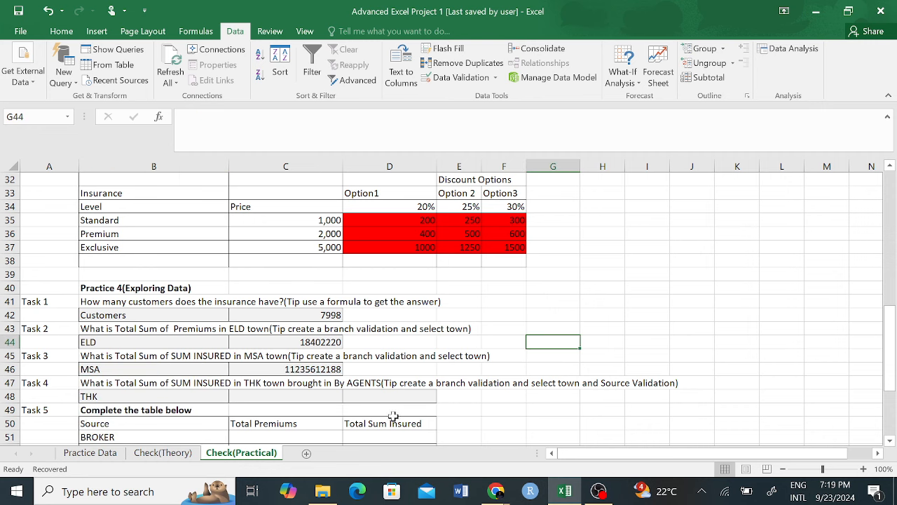
{"action": "scroll", "coordinate": [187, 383], "scroll_direction": "down", "scroll_amount": 2}
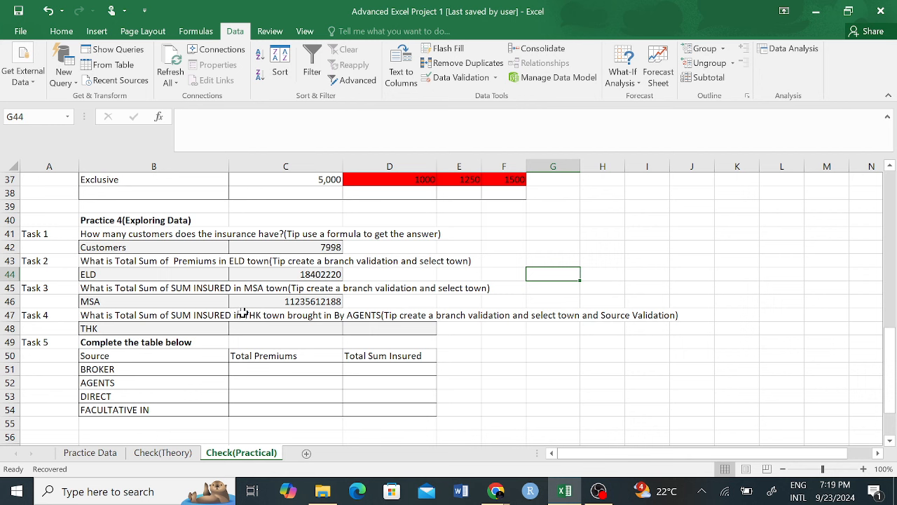
{"action": "left_click", "coordinate": [206, 316]}
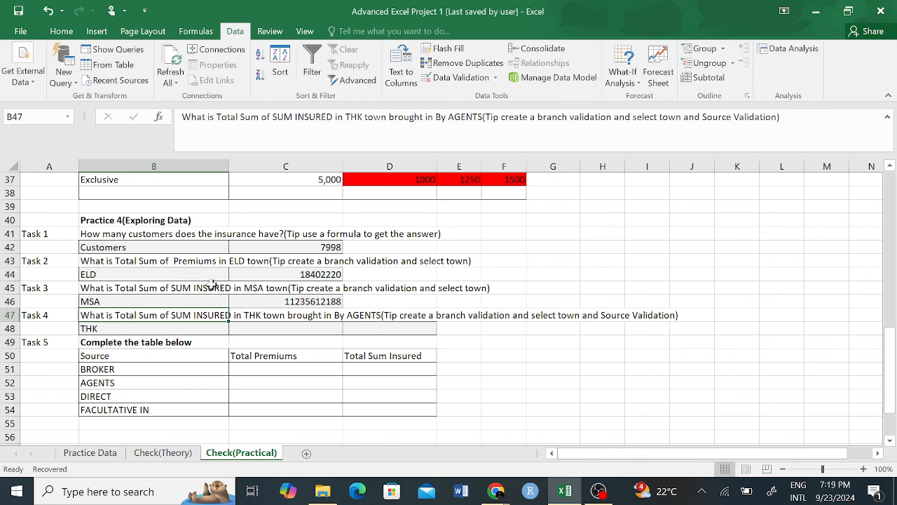
{"action": "left_click", "coordinate": [210, 286]}
{"action": "left_click", "coordinate": [210, 318]}
{"action": "left_click", "coordinate": [149, 329]}
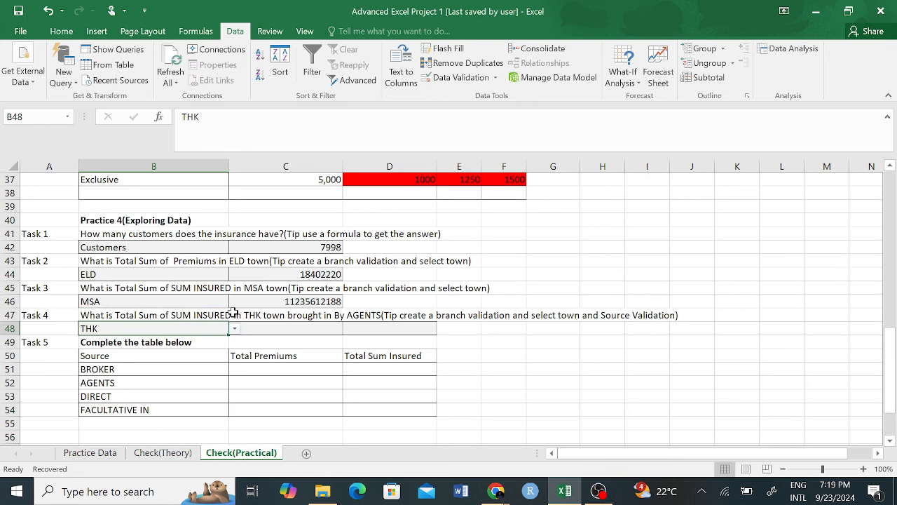
{"action": "left_click", "coordinate": [275, 317]}
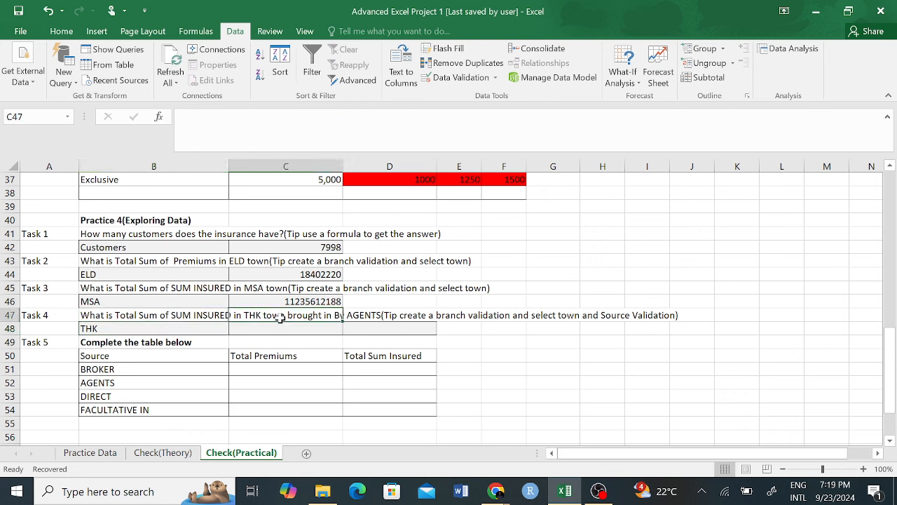
{"action": "left_click", "coordinate": [371, 320]}
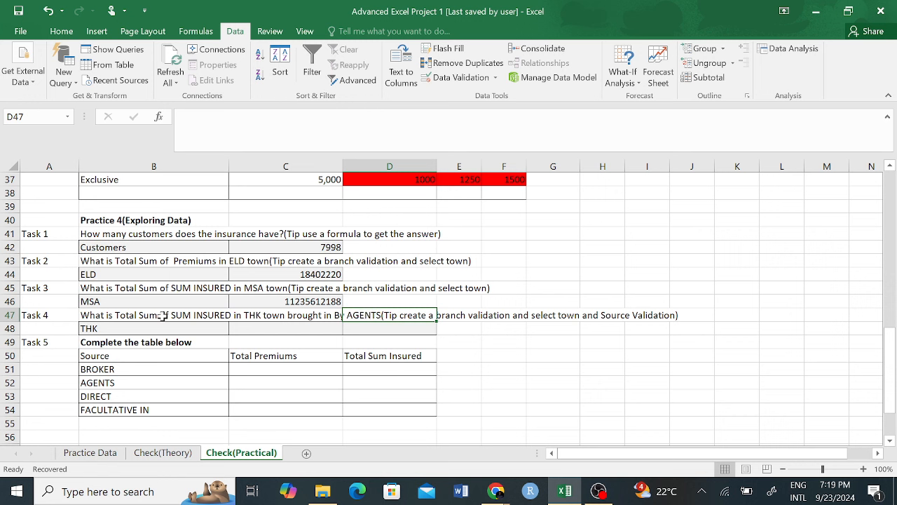
{"action": "left_click", "coordinate": [267, 317]}
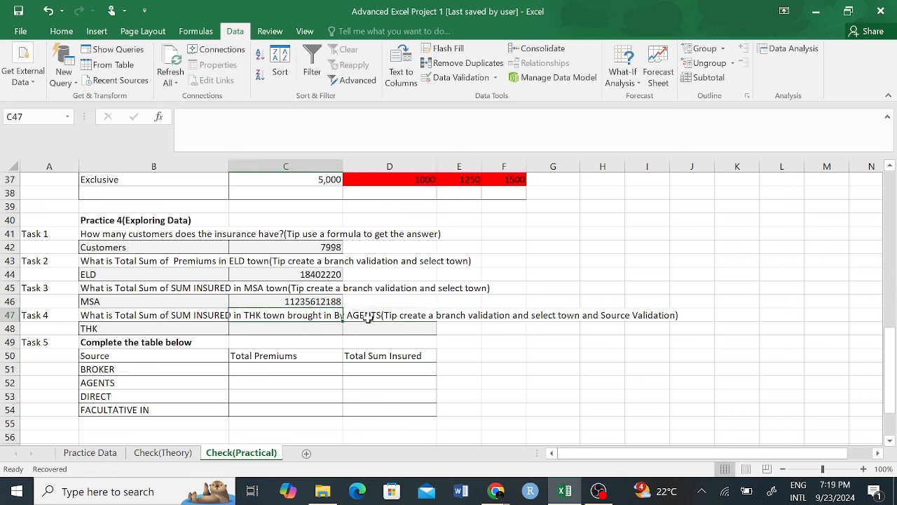
{"action": "left_click", "coordinate": [277, 327]}
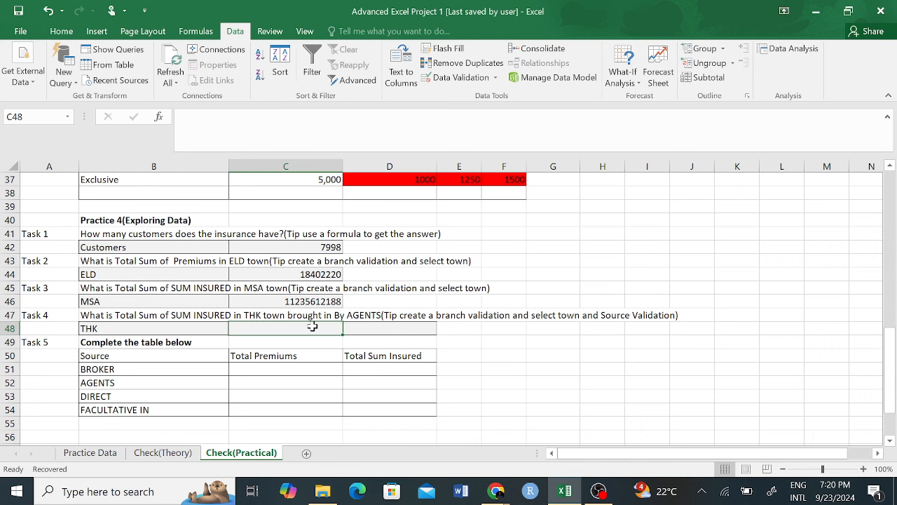
Step: Insert the SUMIFS function into C48 beside THK from the =sumif autocomplete list
{"action": "type", "text": "="}
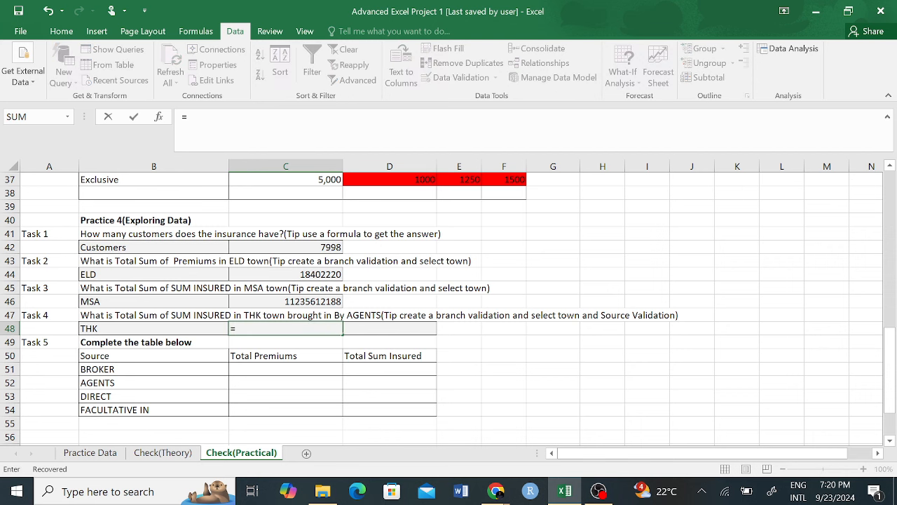
{"action": "type", "text": "sumif"}
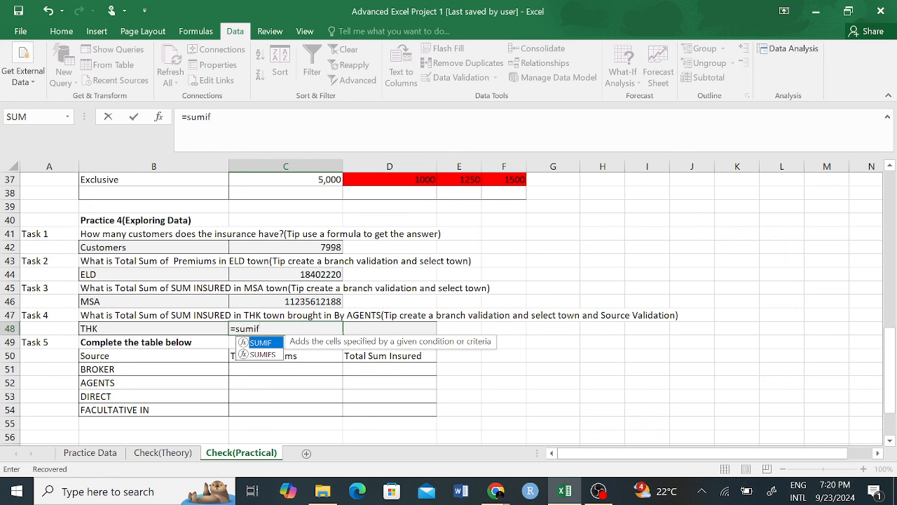
{"action": "key", "text": "Down"}
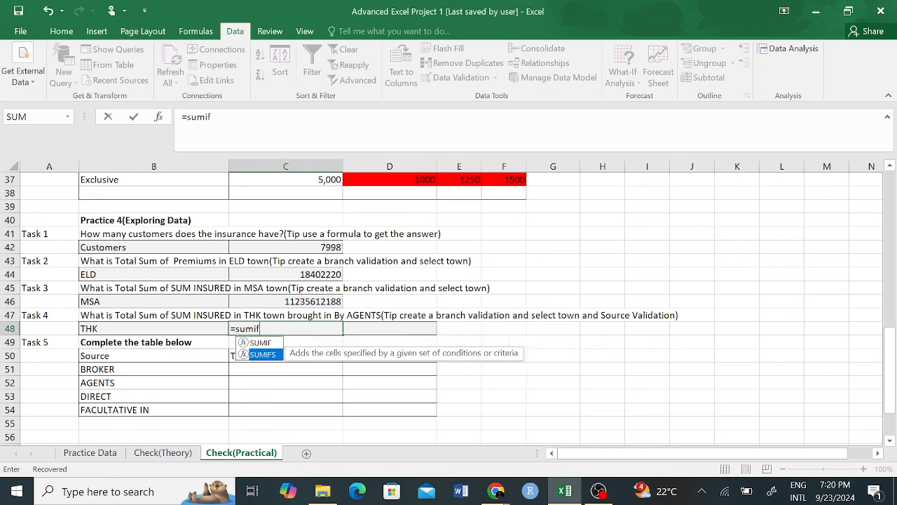
{"action": "key", "text": "Tab"}
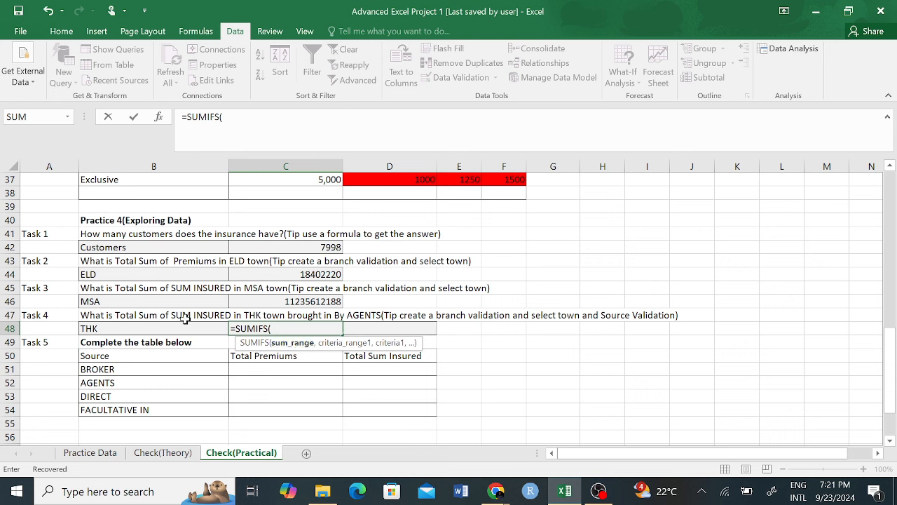
Step: Add Practice Data column K, column D and B48 as SUMIFS arguments
{"action": "left_click", "coordinate": [90, 452]}
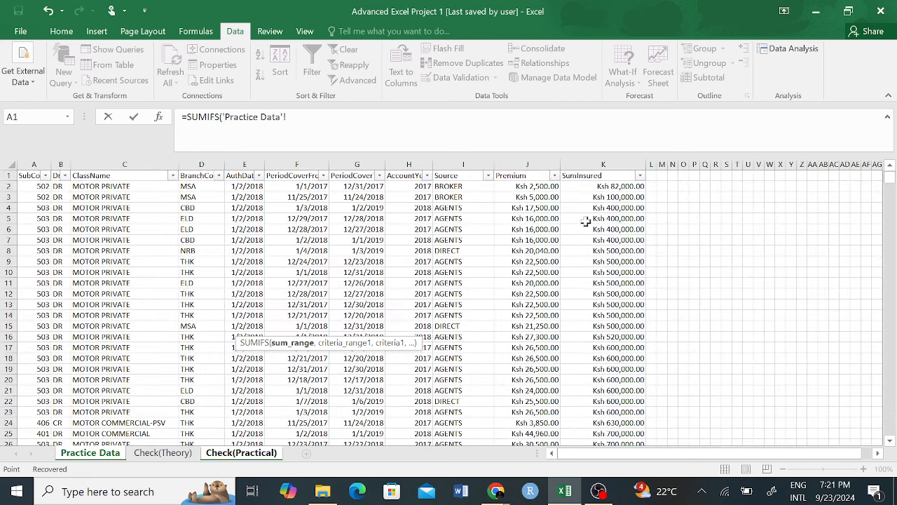
{"action": "left_click", "coordinate": [586, 161]}
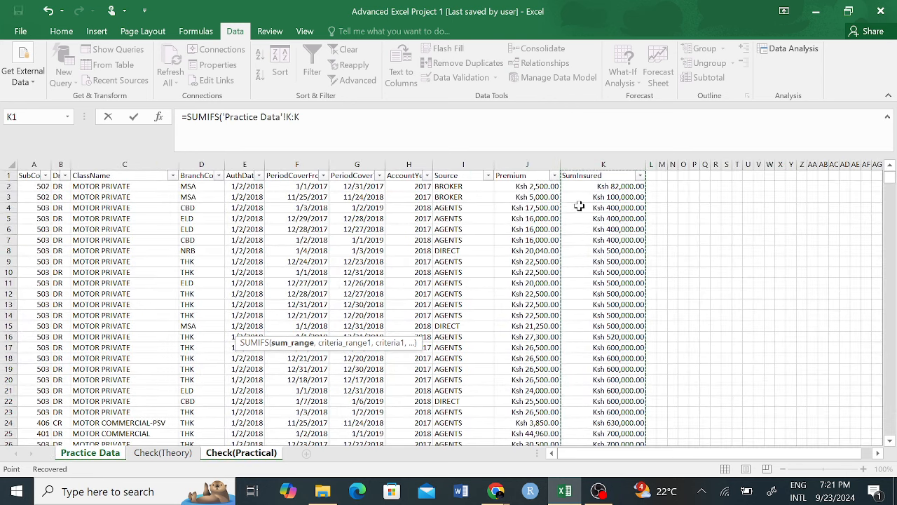
{"action": "type", "text": ","}
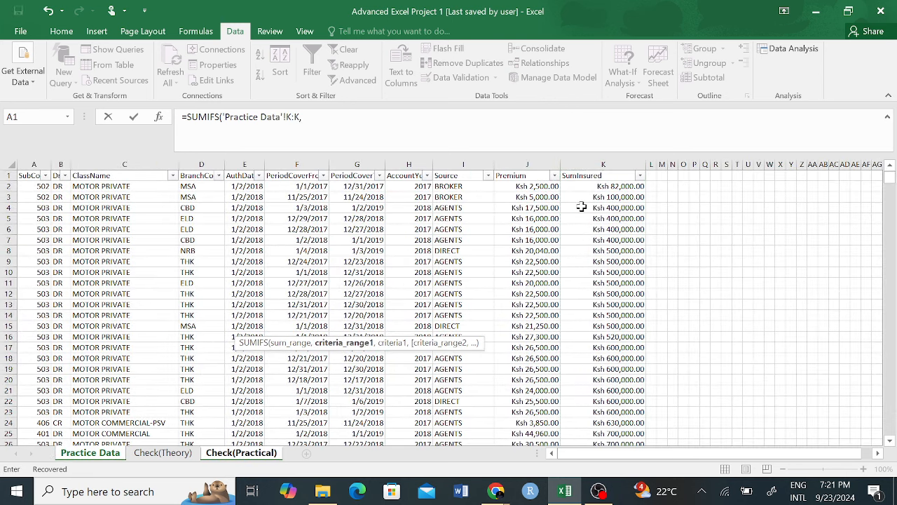
{"action": "left_click", "coordinate": [237, 455]}
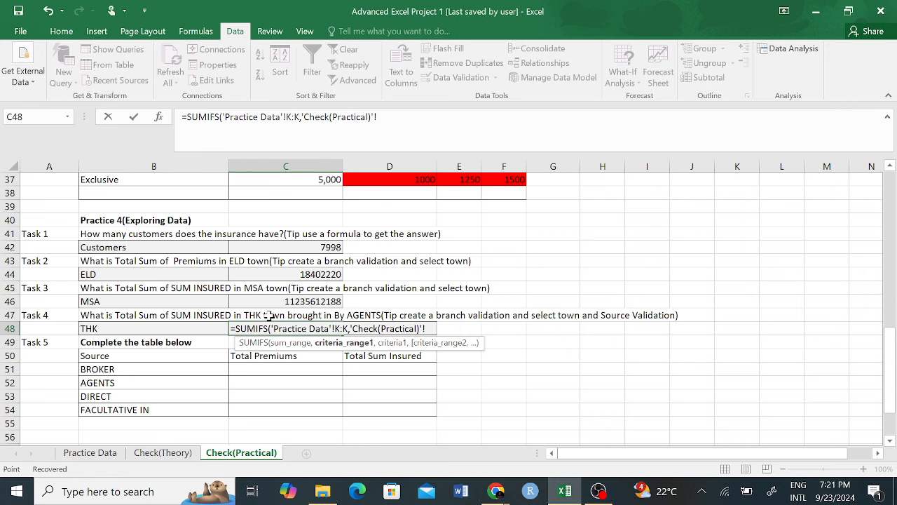
{"action": "key", "text": "shift+Left"}
{"action": "key", "text": "shift+Left"}
{"action": "key", "text": "shift+Left"}
{"action": "key", "text": "shift+Left"}
{"action": "key", "text": "shift+Left"}
{"action": "key", "text": "shift+Left"}
{"action": "key", "text": "shift+Left"}
{"action": "key", "text": "shift+Left"}
{"action": "key", "text": "shift+Left"}
{"action": "key", "text": "shift+Left"}
{"action": "key", "text": "shift+Left"}
{"action": "key", "text": "shift+Left"}
{"action": "key", "text": "shift+Left"}
{"action": "key", "text": "shift+Left"}
{"action": "key", "text": "shift+Left"}
{"action": "key", "text": "shift+Left"}
{"action": "key", "text": "shift+Left"}
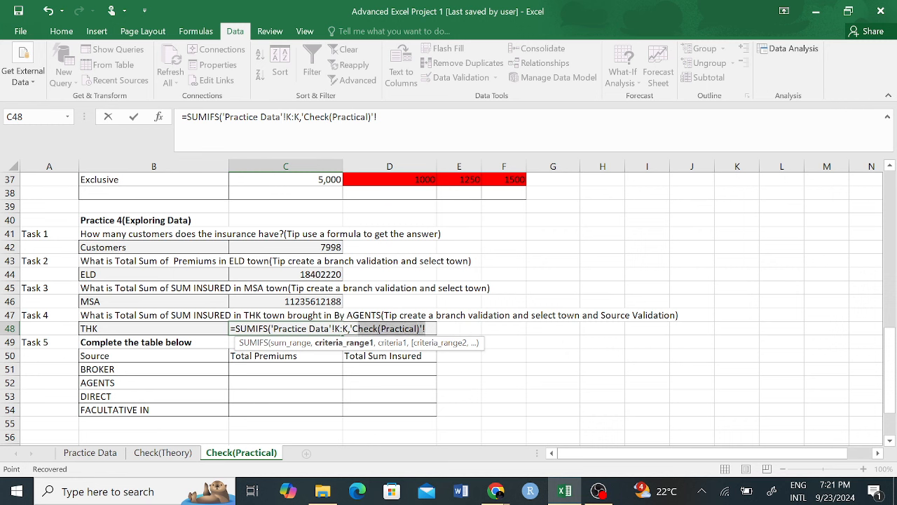
{"action": "key", "text": "BackSpace"}
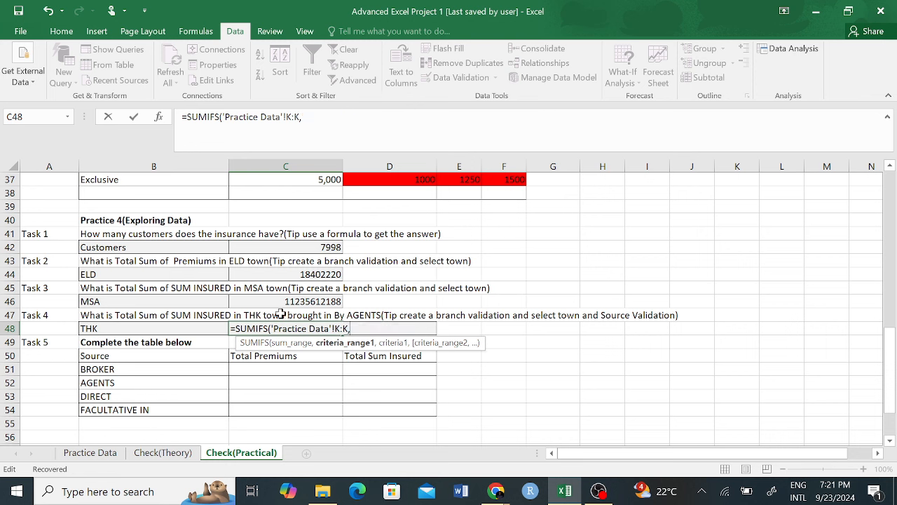
{"action": "left_click", "coordinate": [89, 452]}
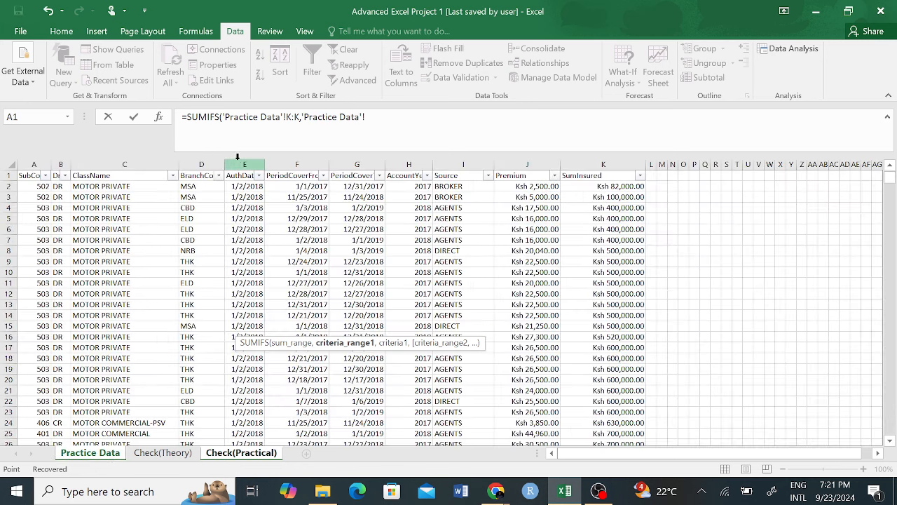
{"action": "left_click", "coordinate": [201, 164]}
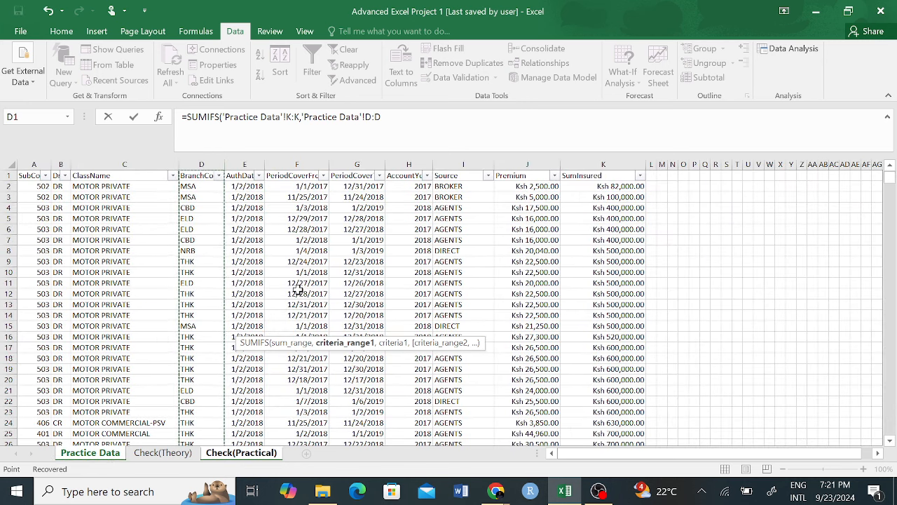
{"action": "type", "text": ","}
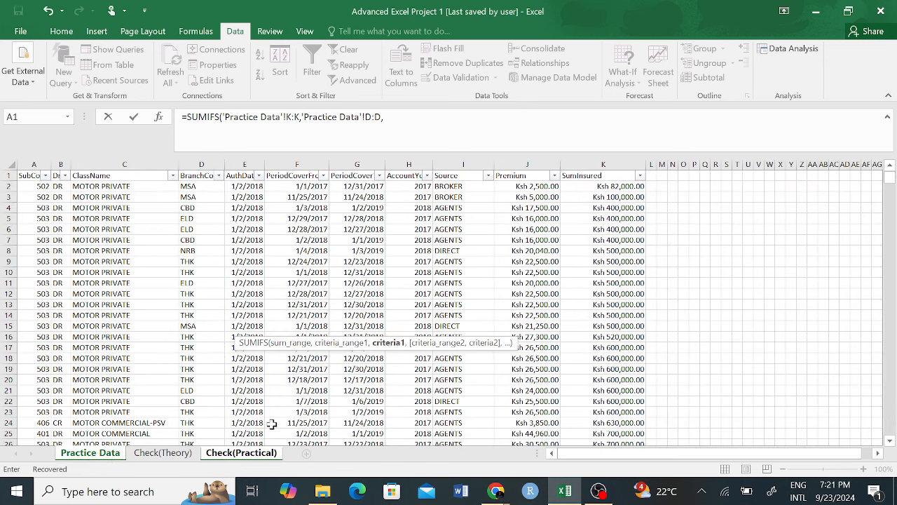
{"action": "left_click", "coordinate": [243, 453]}
{"action": "left_click", "coordinate": [117, 323]}
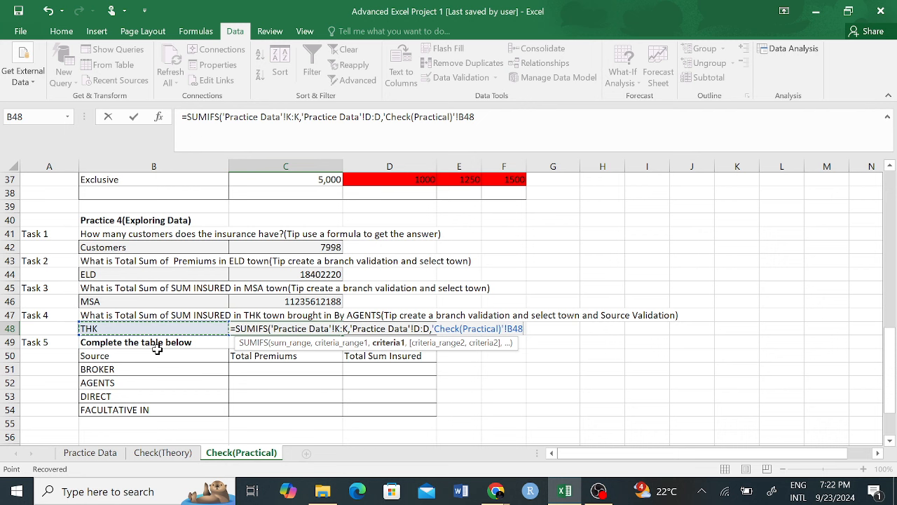
{"action": "type", "text": ","}
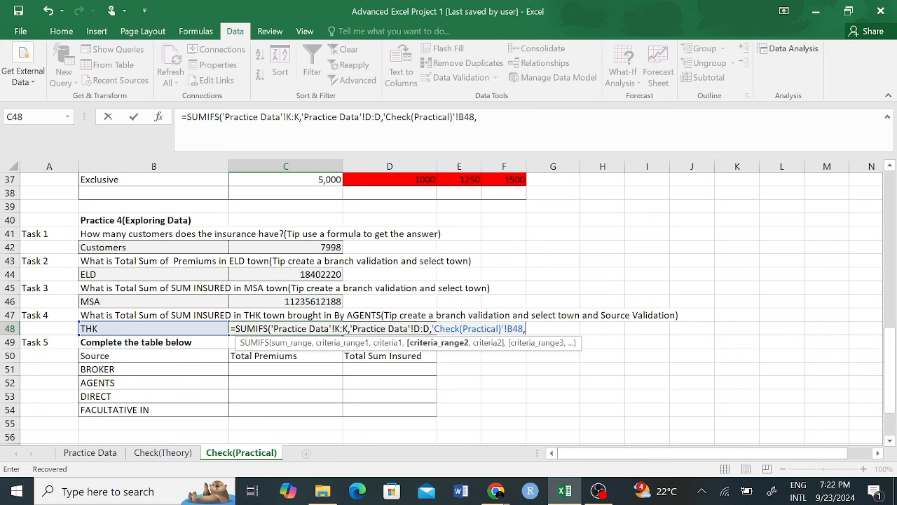
Step: Delete the whole partial formula, leaving C48 empty
{"action": "left_click", "coordinate": [528, 329]}
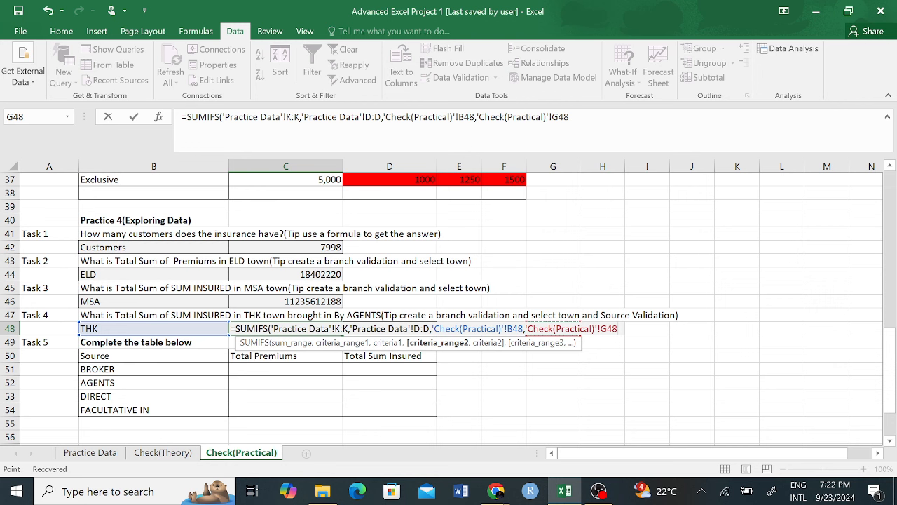
{"action": "key", "text": "BackSpace"}
{"action": "left_click_drag", "start_coordinate": [564, 118], "coordinate": [176, 129]}
{"action": "key", "text": "BackSpace"}
{"action": "left_click", "coordinate": [510, 343]}
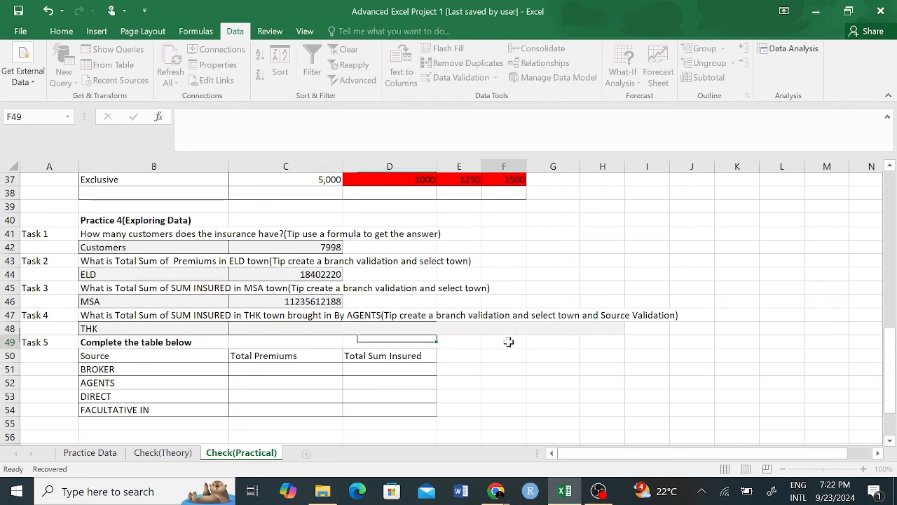
Step: Copy the source dropdown from C26 into C48 and set it to AGENTS
{"action": "left_click", "coordinate": [302, 341]}
{"action": "left_click", "coordinate": [310, 327]}
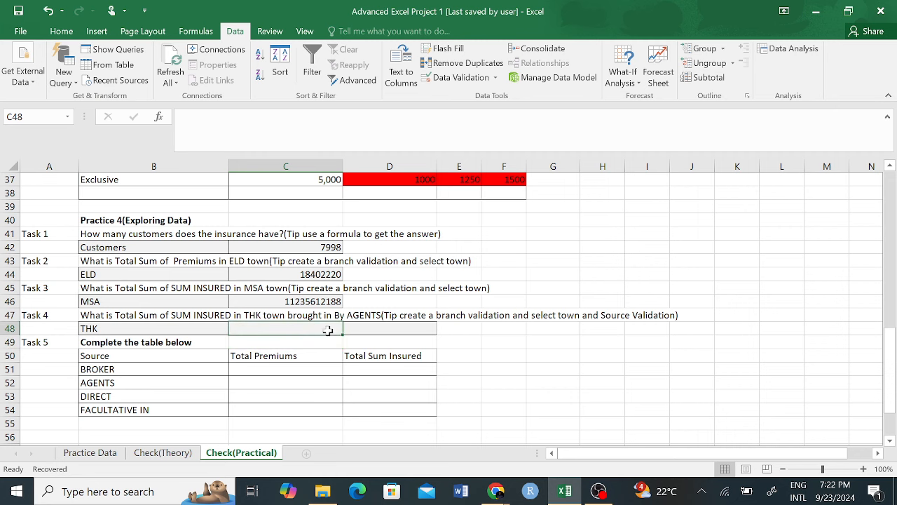
{"action": "scroll", "coordinate": [539, 334], "scroll_direction": "up", "scroll_amount": 5}
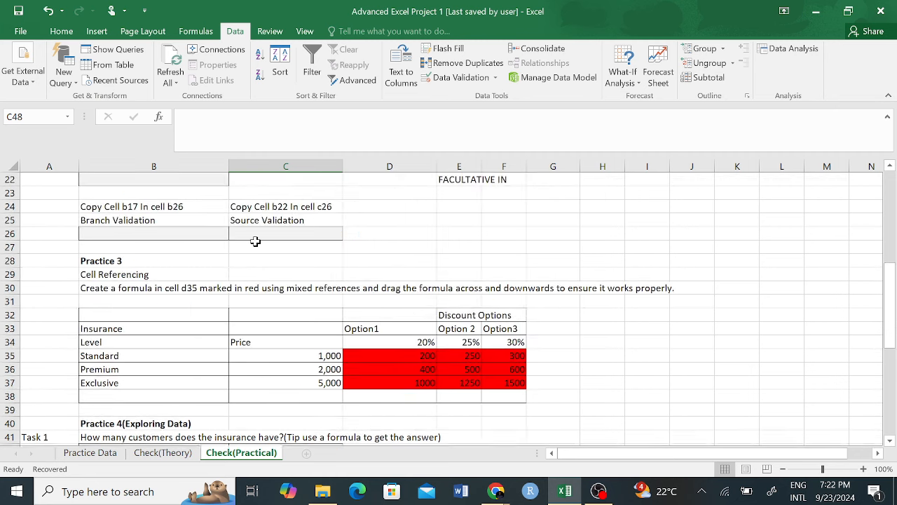
{"action": "left_click", "coordinate": [277, 232]}
{"action": "key", "text": "ctrl+c"}
{"action": "scroll", "coordinate": [309, 281], "scroll_direction": "down", "scroll_amount": 6}
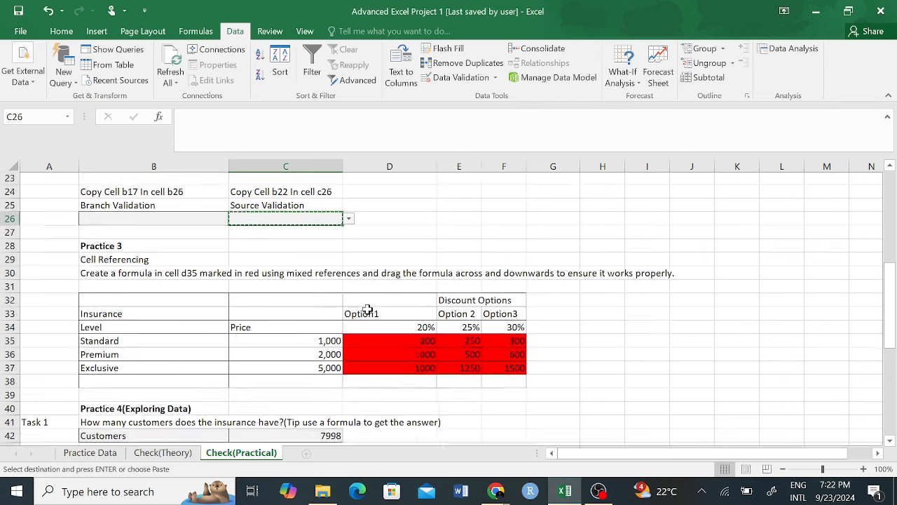
{"action": "left_click", "coordinate": [302, 300]}
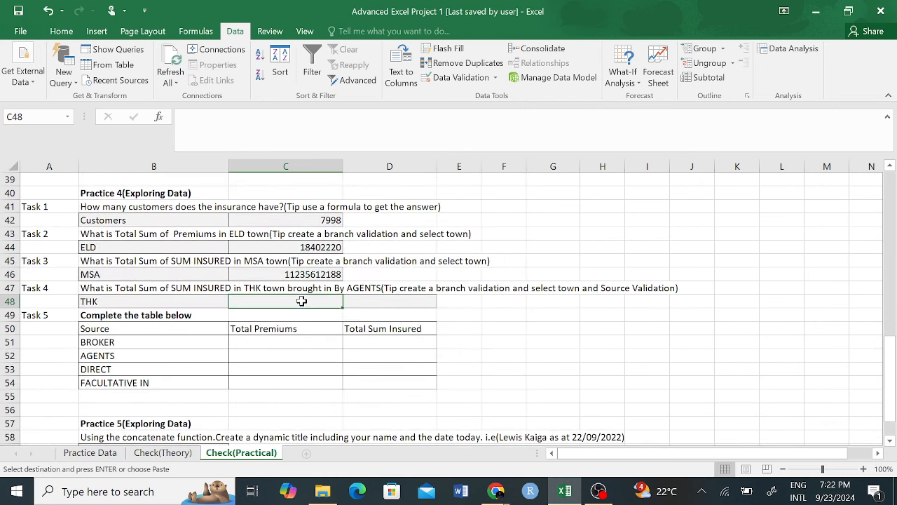
{"action": "key", "text": "ctrl+v"}
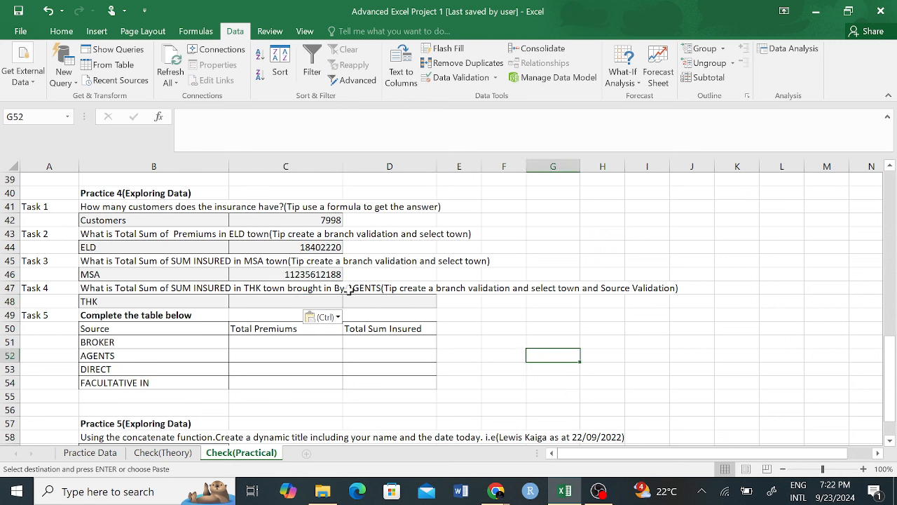
{"action": "left_click", "coordinate": [348, 302]}
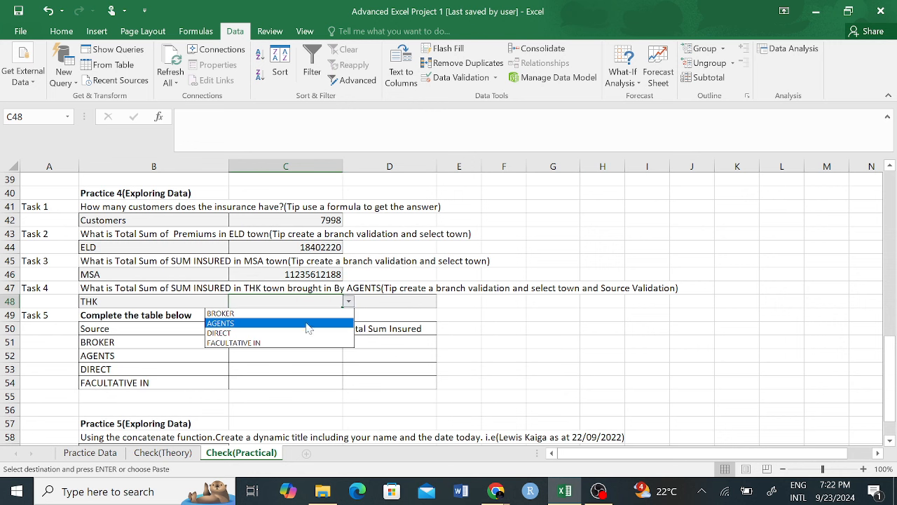
{"action": "left_click", "coordinate": [233, 324]}
Step: Begin the sum insured formula in D48 with =sumi
{"action": "left_click", "coordinate": [543, 343]}
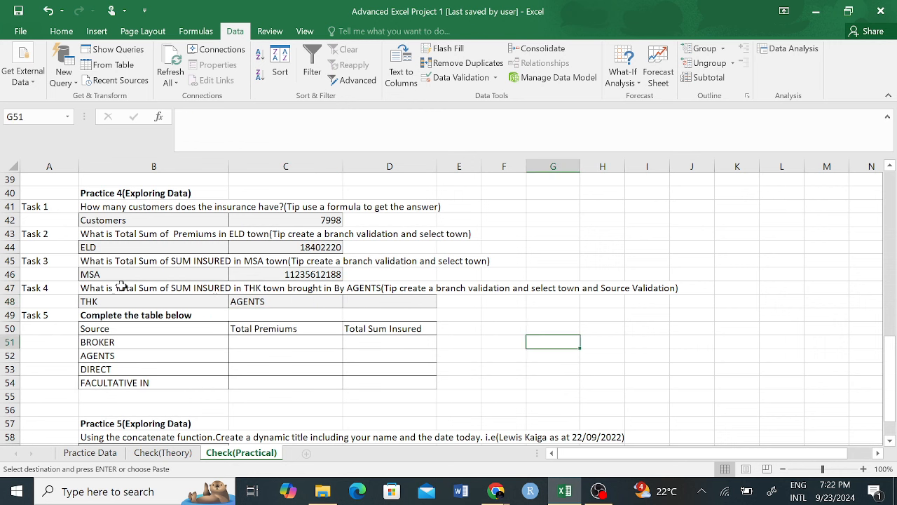
{"action": "left_click", "coordinate": [116, 300]}
{"action": "left_click", "coordinate": [274, 303]}
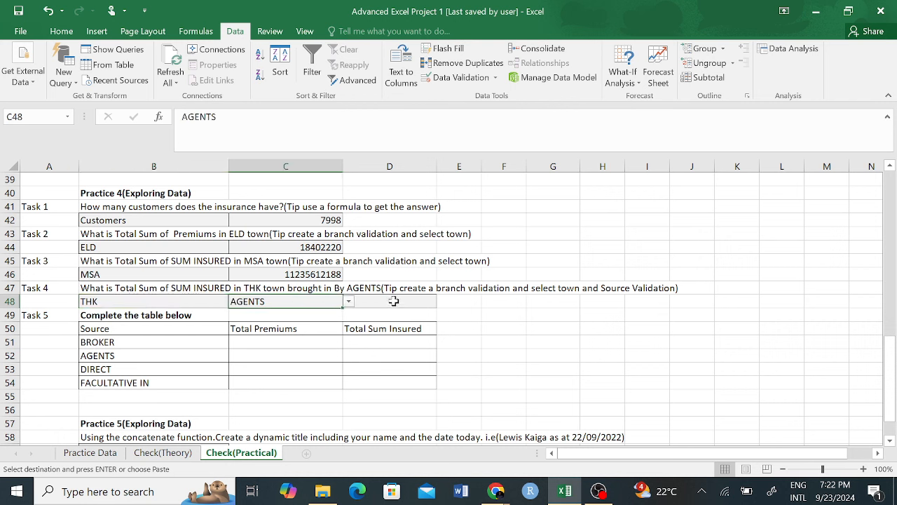
{"action": "left_click", "coordinate": [393, 302]}
{"action": "type", "text": "="}
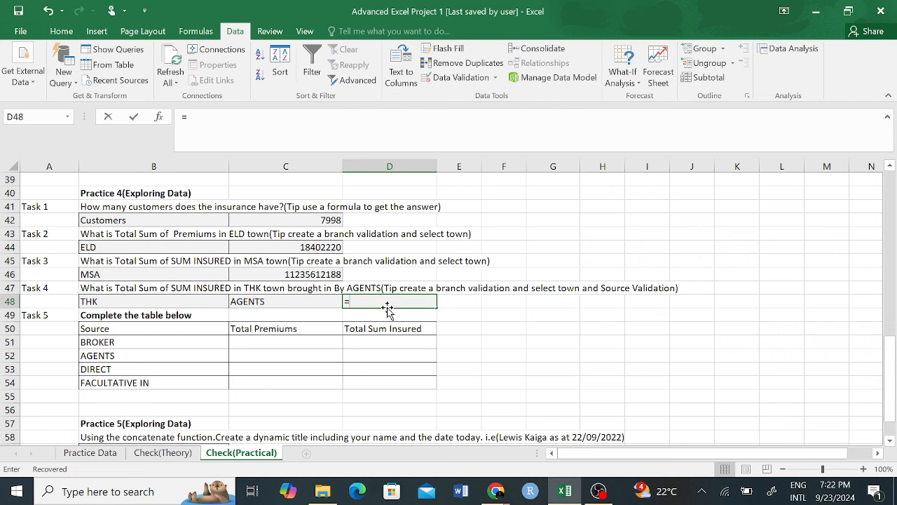
{"action": "type", "text": "sum"}
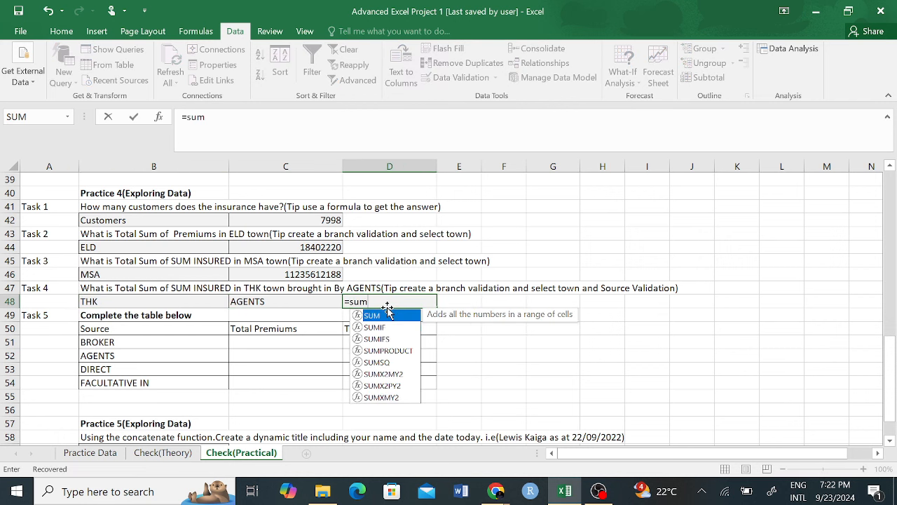
{"action": "type", "text": "if"}
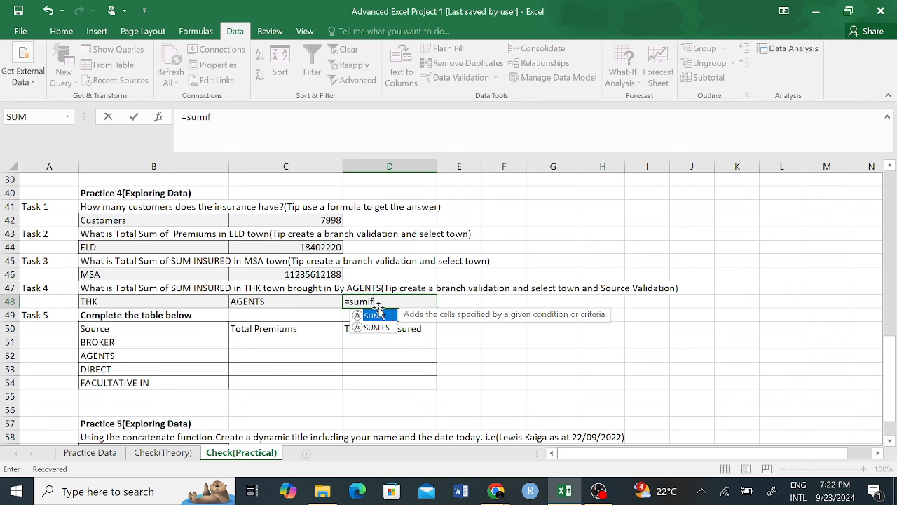
Step: Insert SUMIFS in D48 with SumInsured column K as sum range and BranchCode column D
{"action": "left_click", "coordinate": [378, 328]}
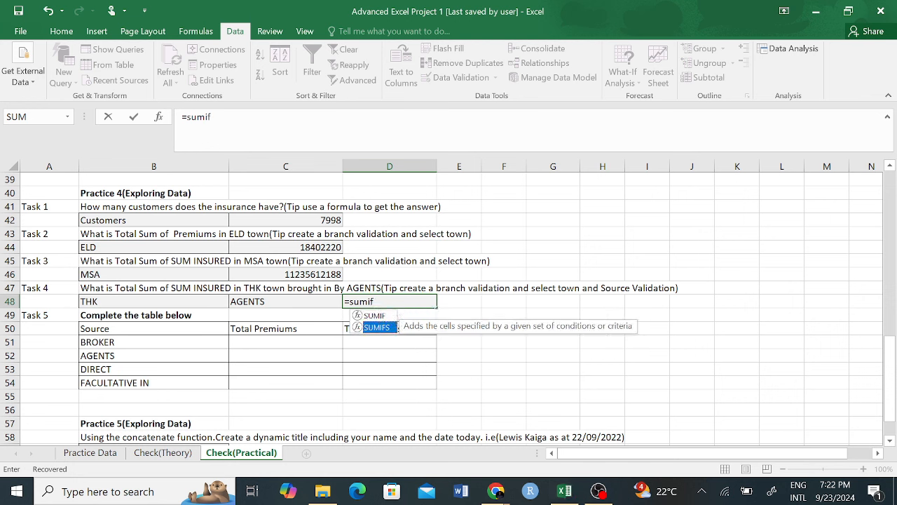
{"action": "double_click", "coordinate": [376, 327]}
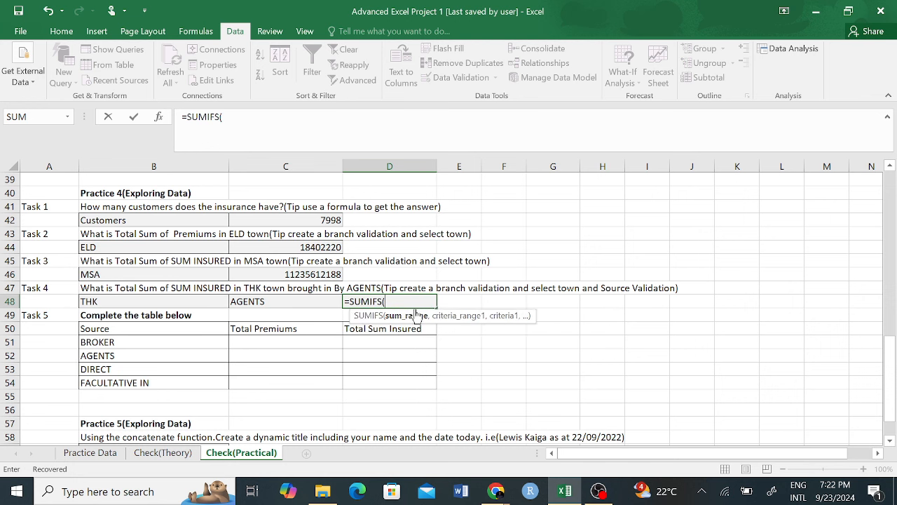
{"action": "left_click", "coordinate": [105, 454]}
{"action": "left_click", "coordinate": [603, 164]}
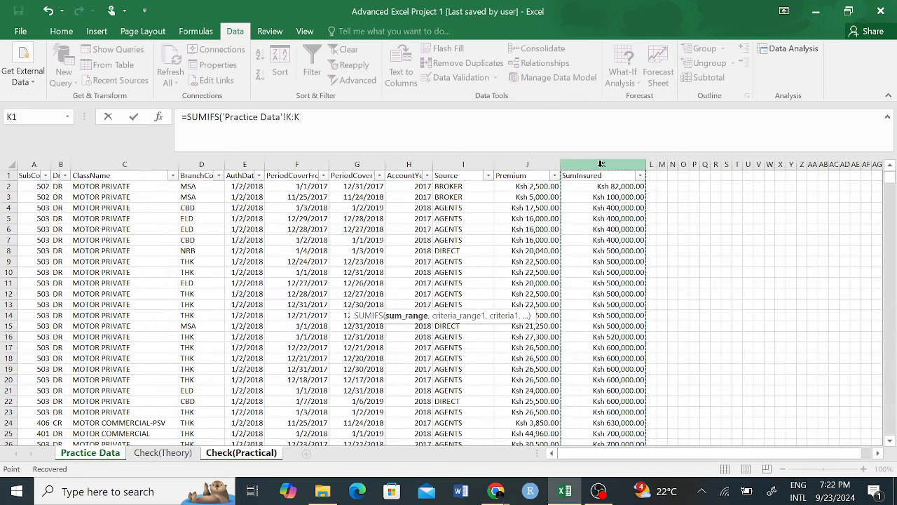
{"action": "type", "text": ","}
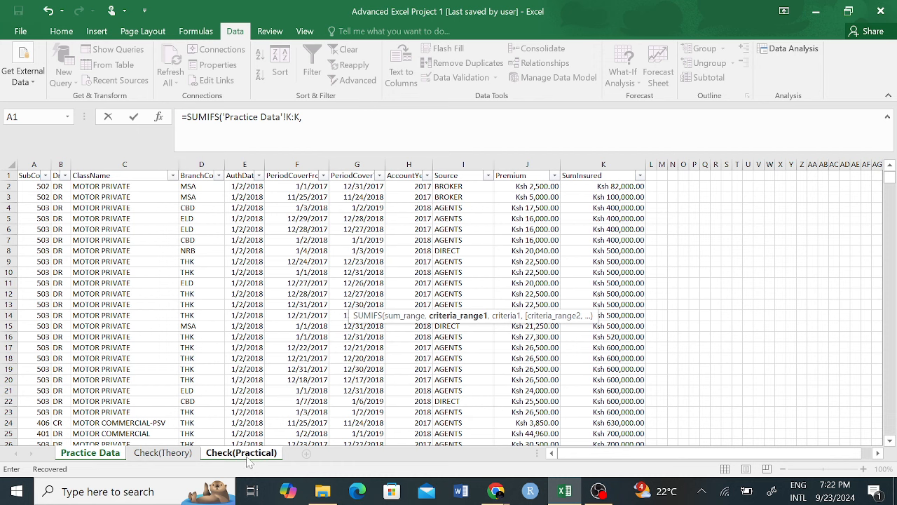
{"action": "left_click", "coordinate": [201, 164]}
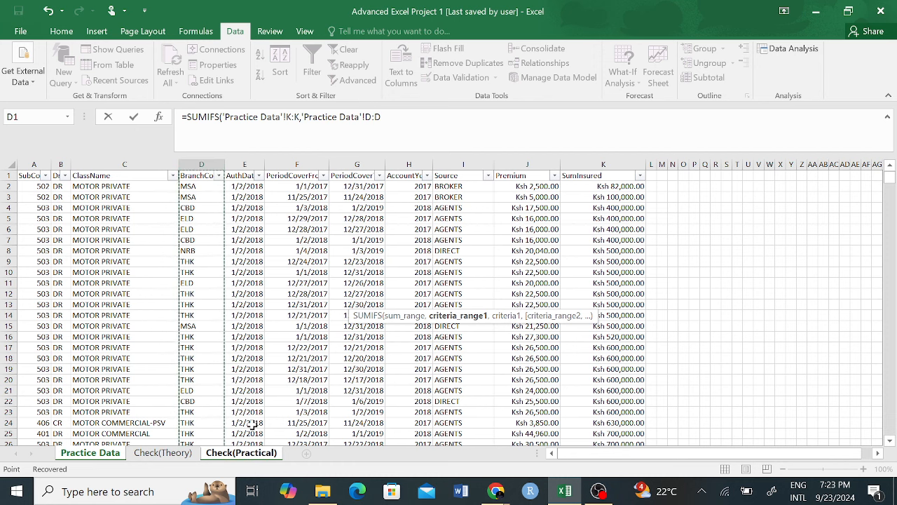
{"action": "type", "text": ","}
Step: Add B48, Source column I and C48 as criteria and close the formula
{"action": "left_click", "coordinate": [229, 456]}
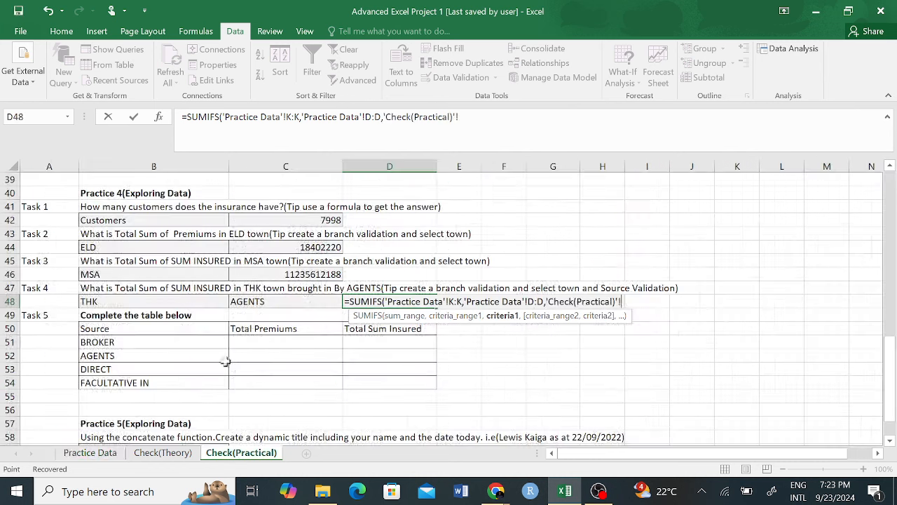
{"action": "left_click", "coordinate": [175, 301]}
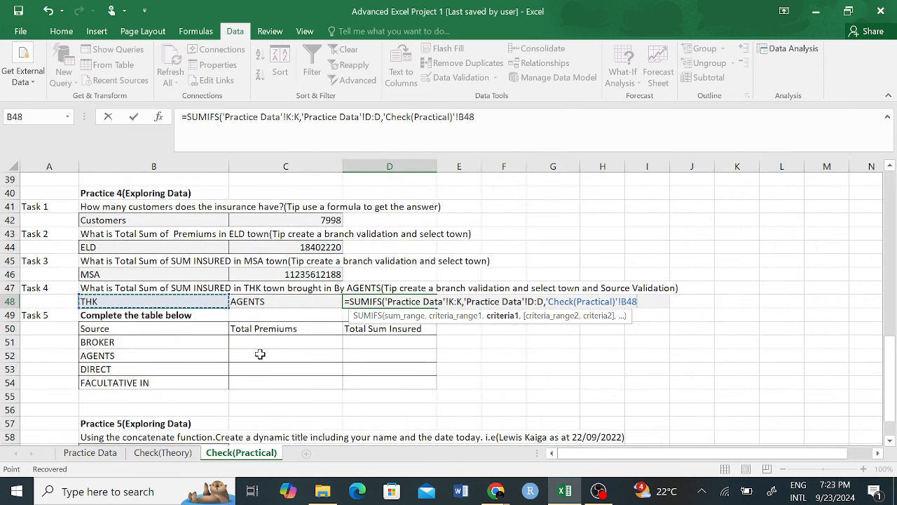
{"action": "type", "text": ","}
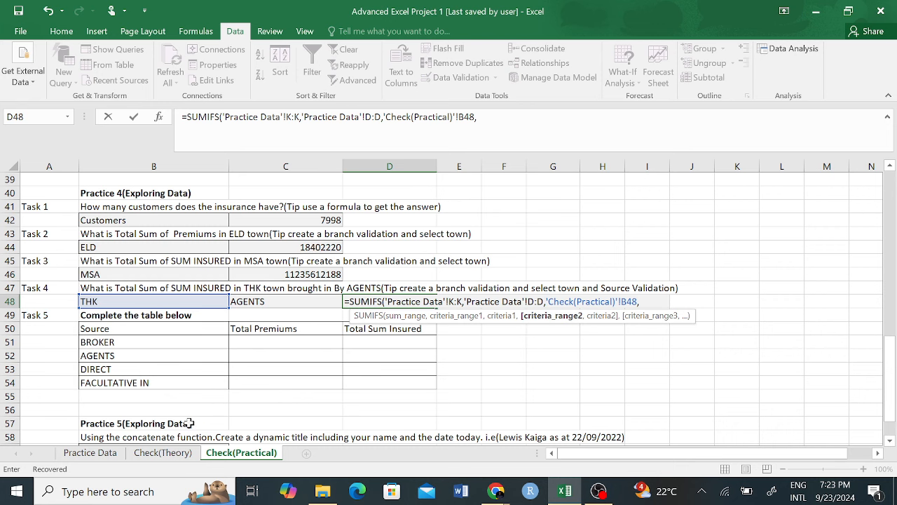
{"action": "left_click", "coordinate": [89, 453]}
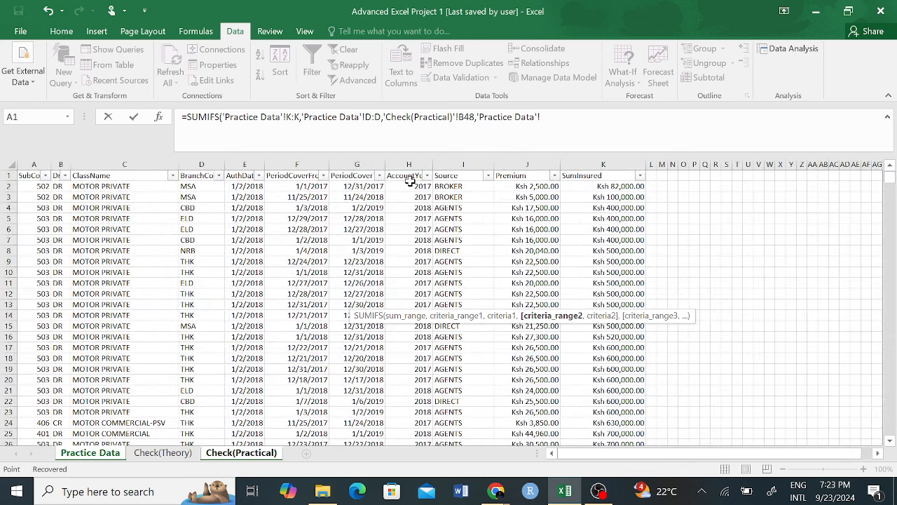
{"action": "left_click", "coordinate": [449, 163]}
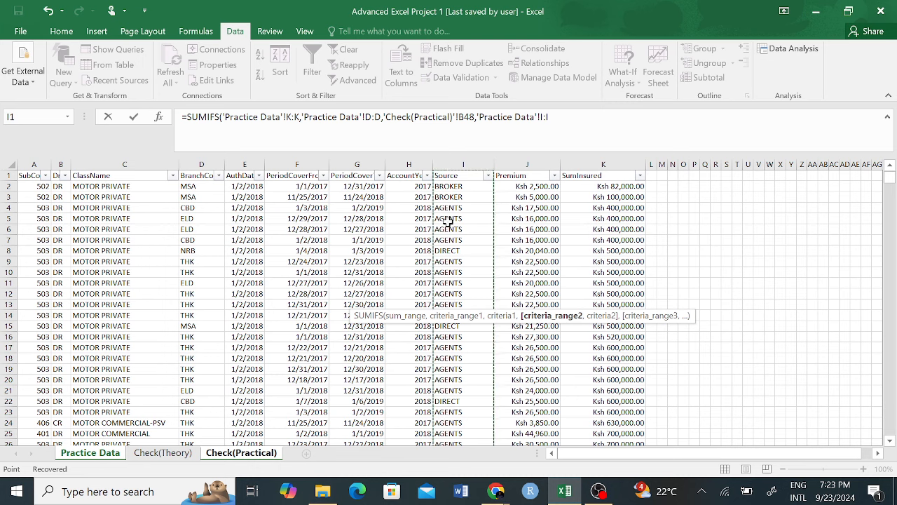
{"action": "type", "text": ","}
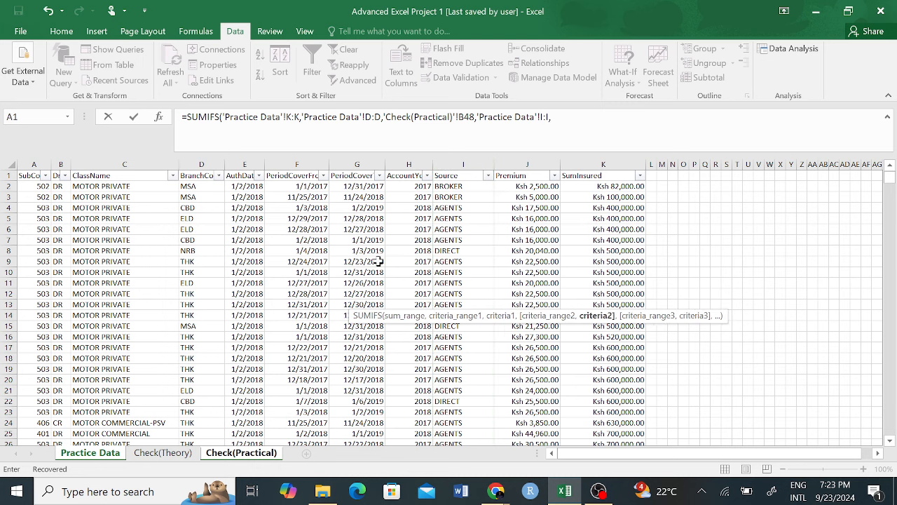
{"action": "left_click", "coordinate": [237, 452]}
{"action": "left_click", "coordinate": [270, 301]}
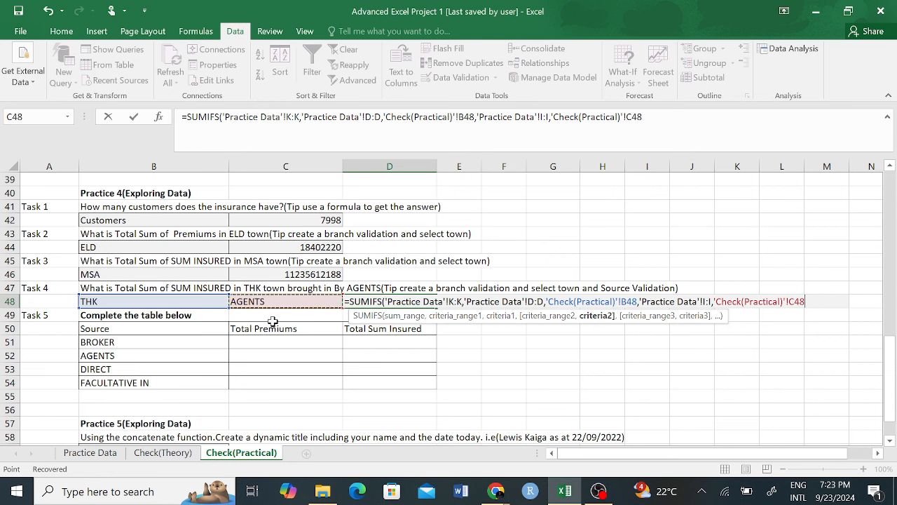
{"action": "type", "text": ")"}
{"action": "key", "text": "Return"}
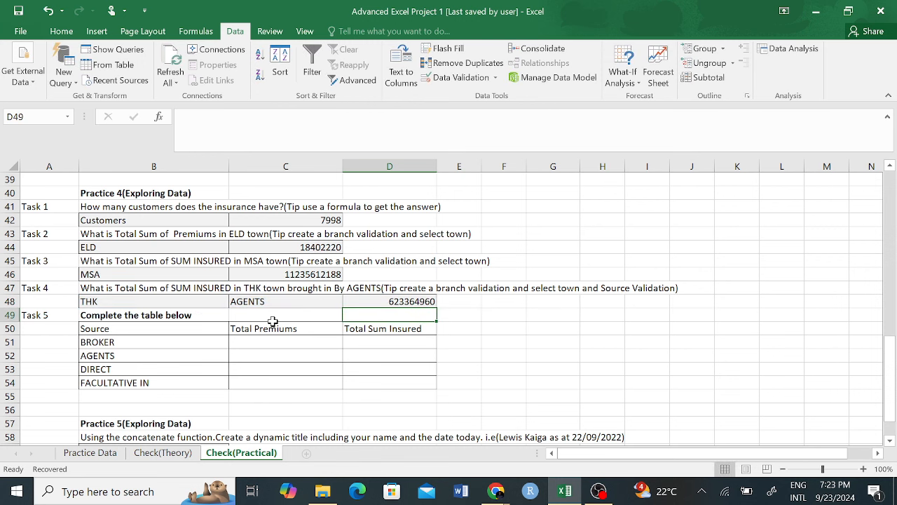
{"action": "left_click", "coordinate": [187, 301]}
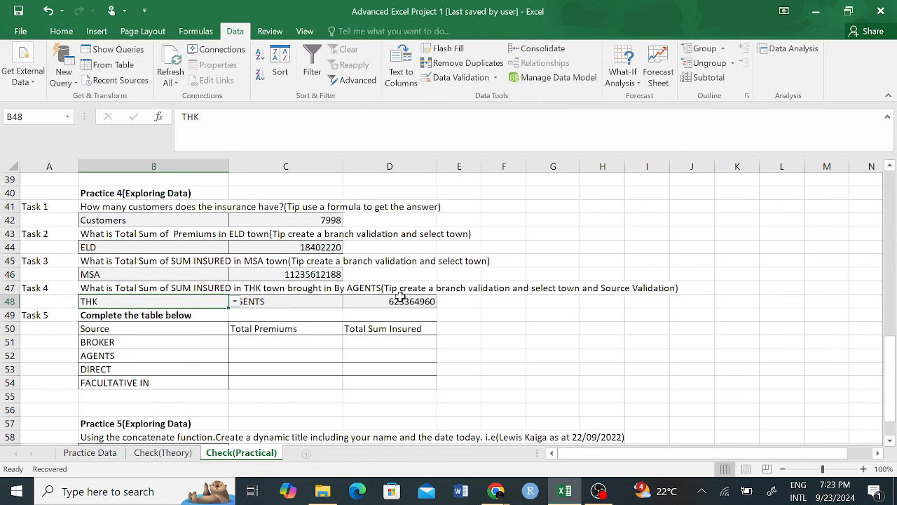
{"action": "left_click", "coordinate": [405, 302]}
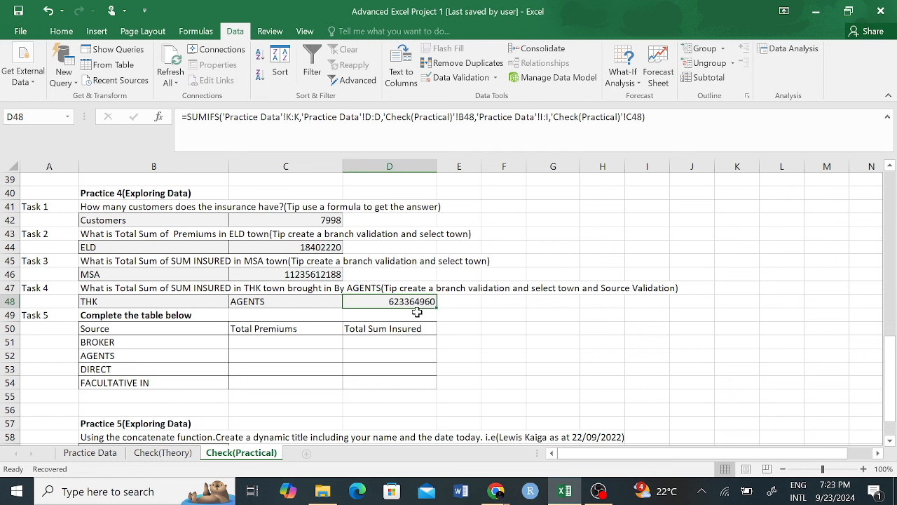
{"action": "left_click", "coordinate": [284, 302]}
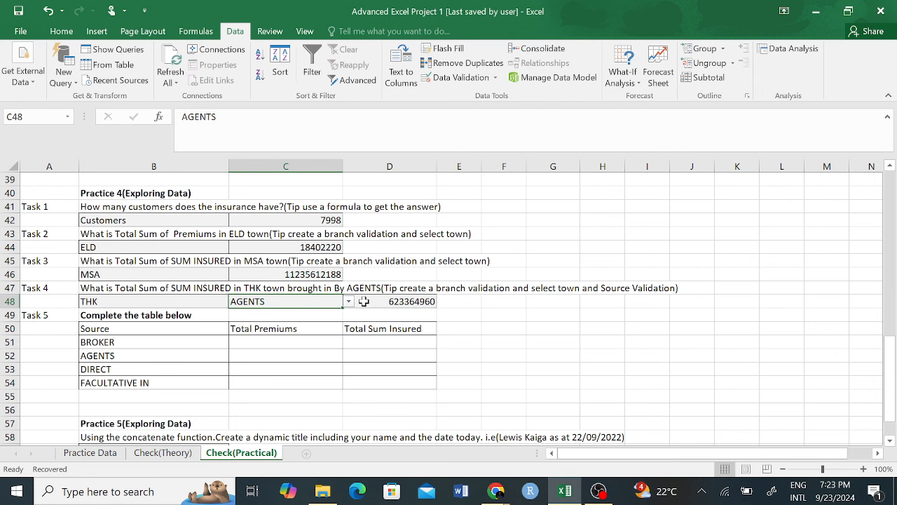
{"action": "left_click", "coordinate": [349, 302]}
{"action": "left_click", "coordinate": [258, 342]}
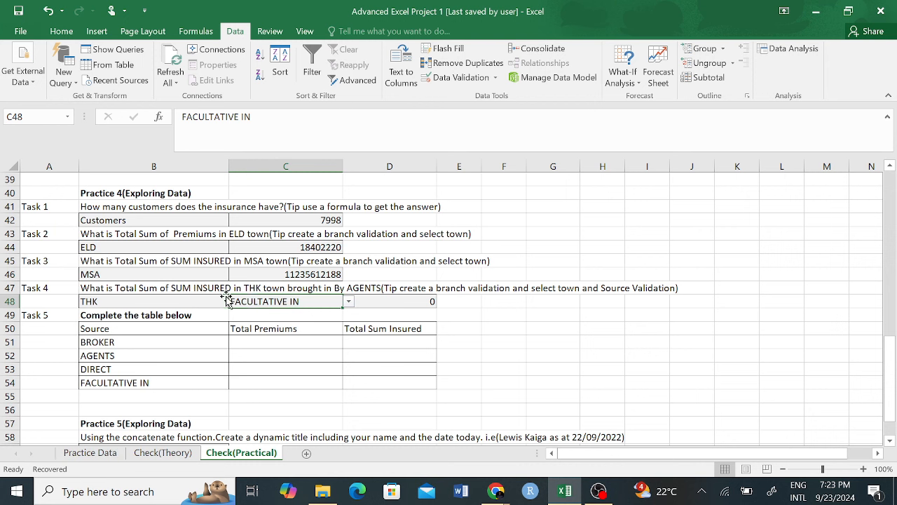
{"action": "left_click", "coordinate": [349, 302]}
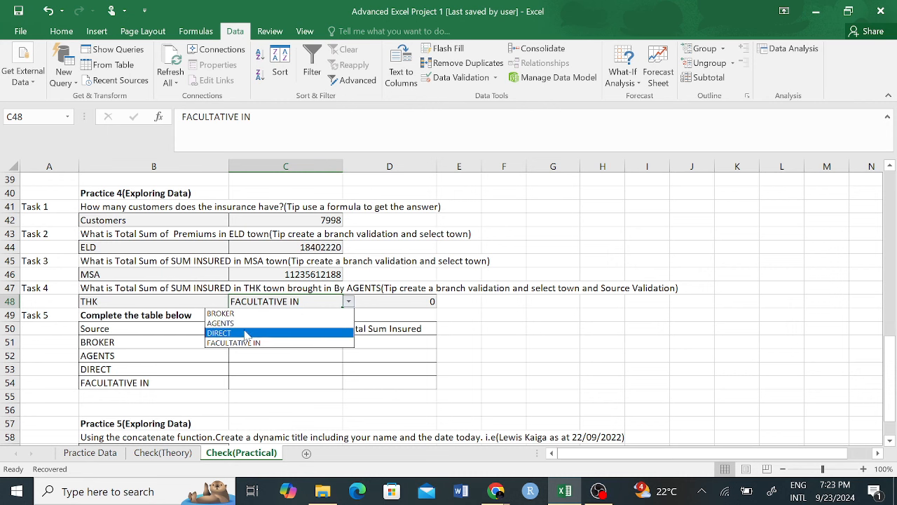
{"action": "left_click", "coordinate": [254, 333]}
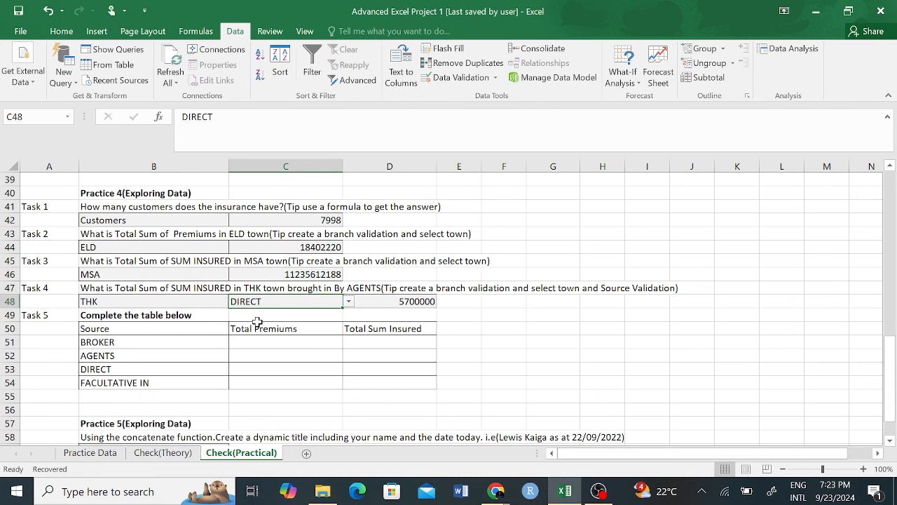
{"action": "left_click", "coordinate": [349, 302]}
{"action": "left_click", "coordinate": [255, 314]}
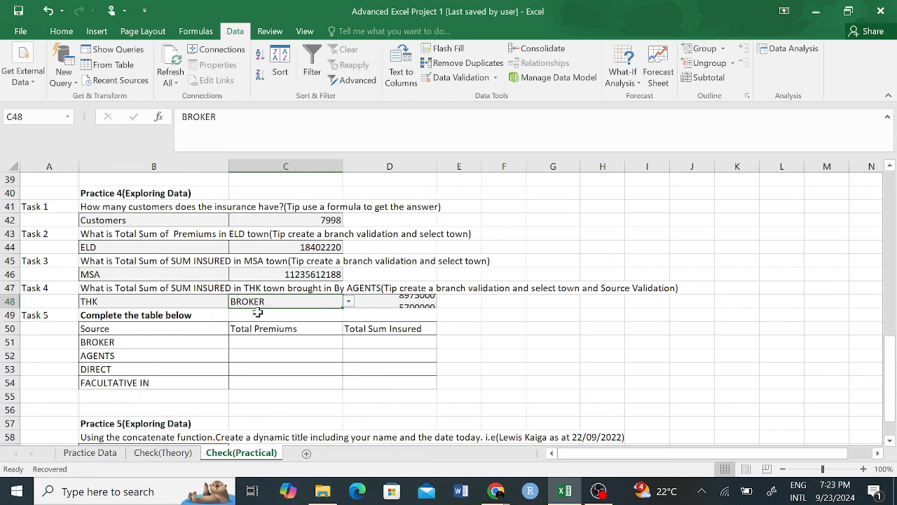
{"action": "left_click", "coordinate": [154, 302]}
{"action": "left_click", "coordinate": [235, 301]}
{"action": "left_click", "coordinate": [140, 314]}
{"action": "left_click", "coordinate": [285, 302]}
{"action": "left_click", "coordinate": [348, 301]}
{"action": "left_click", "coordinate": [256, 342]}
{"action": "left_click", "coordinate": [448, 325]}
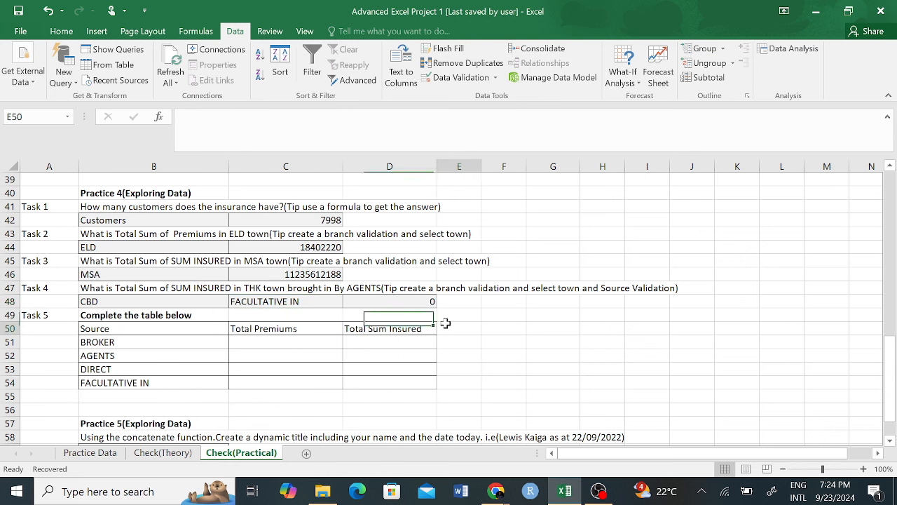
{"action": "left_click", "coordinate": [277, 302]}
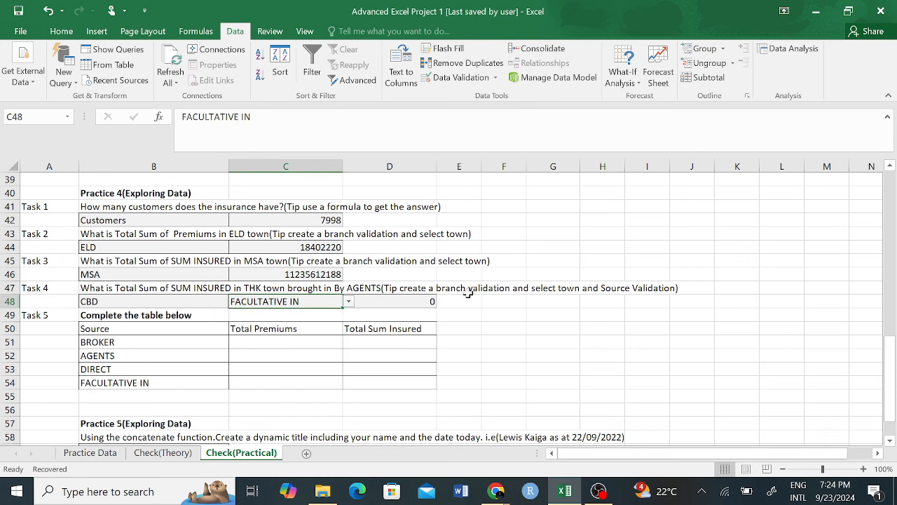
{"action": "left_click", "coordinate": [201, 300]}
{"action": "left_click", "coordinate": [235, 302]}
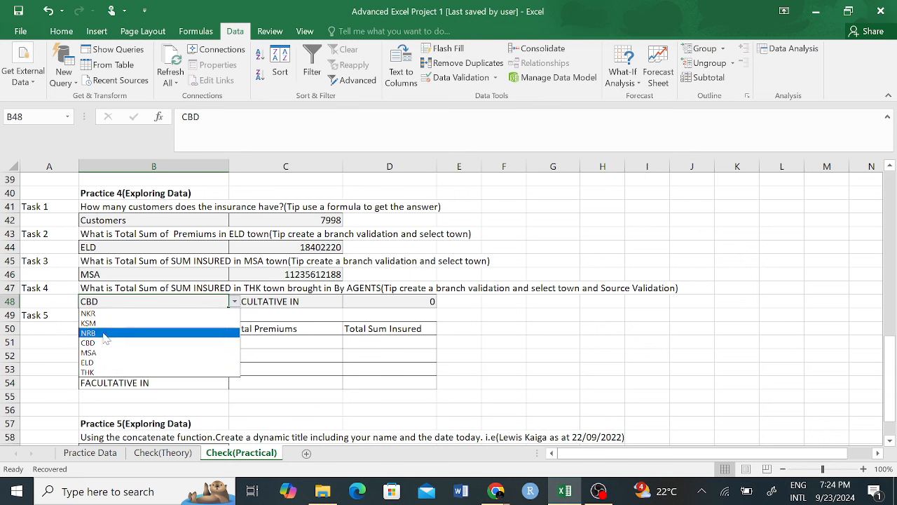
{"action": "left_click", "coordinate": [111, 372]}
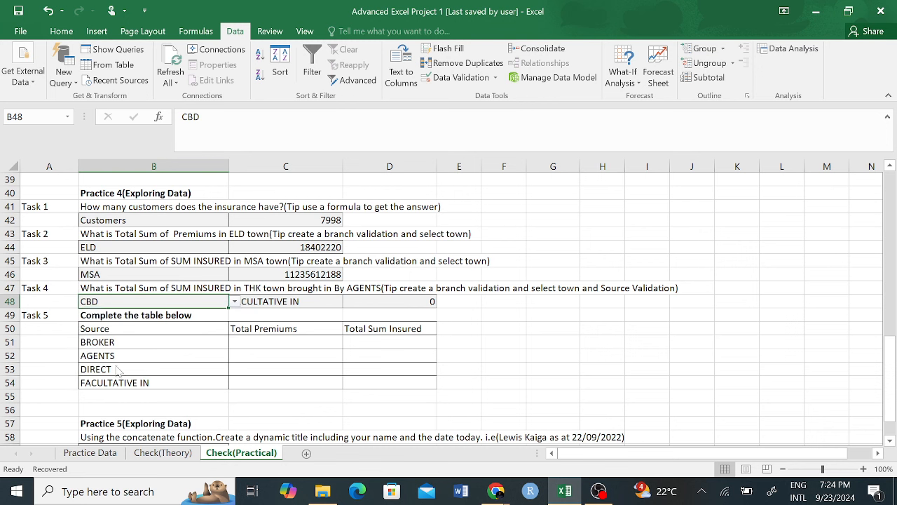
{"action": "left_click", "coordinate": [330, 303]}
{"action": "left_click", "coordinate": [348, 302]}
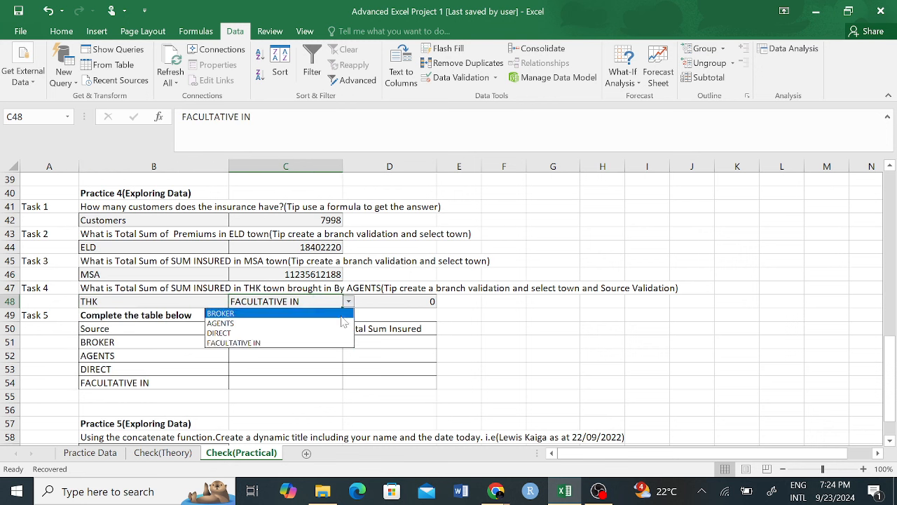
{"action": "left_click", "coordinate": [243, 323]}
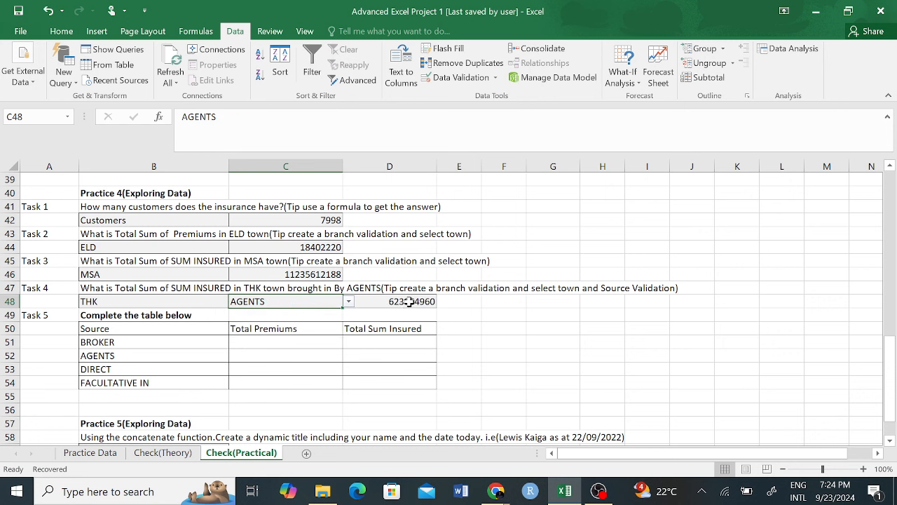
{"action": "left_click", "coordinate": [412, 302]}
{"action": "left_click", "coordinate": [515, 368]}
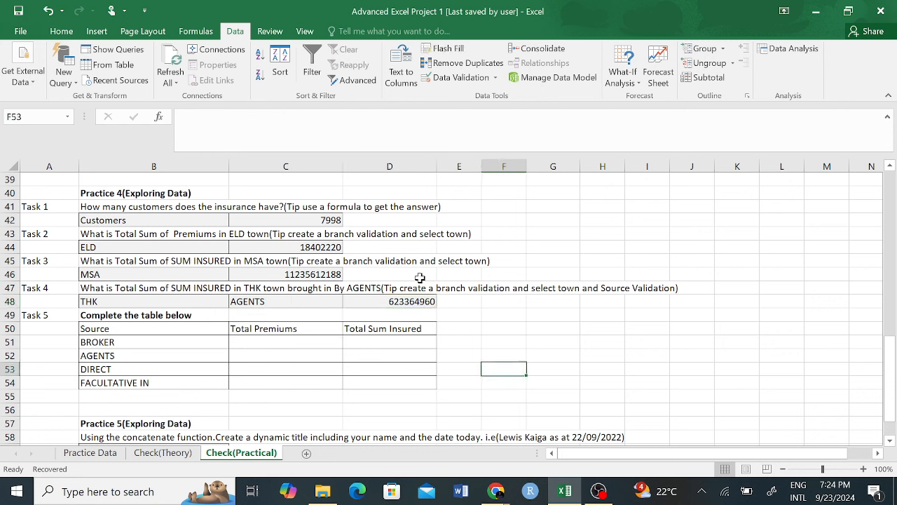
Step: Look over the Task 5 instructions, source rows and Total Premiums cells
{"action": "left_click", "coordinate": [127, 352]}
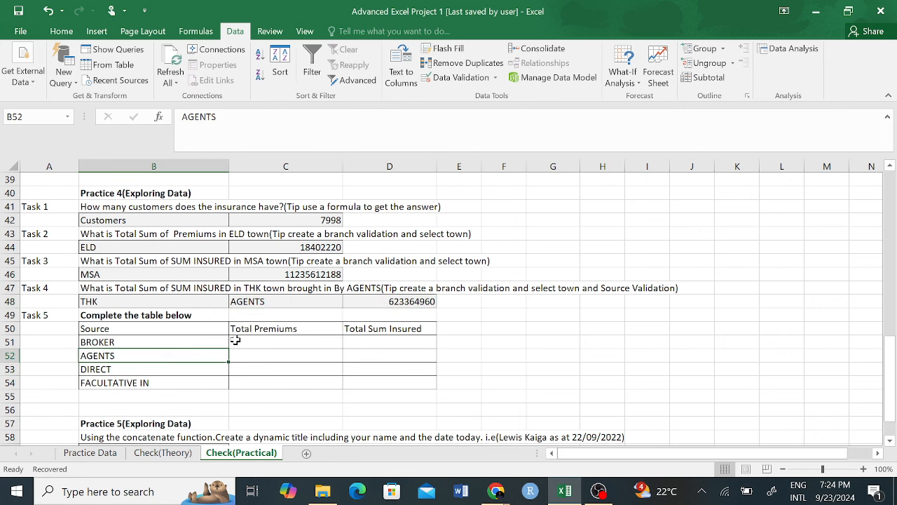
{"action": "left_click", "coordinate": [106, 317]}
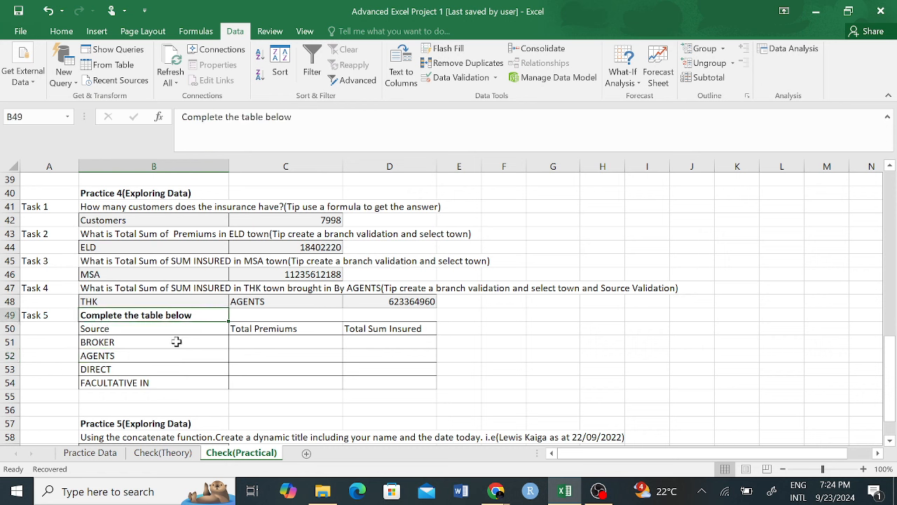
{"action": "left_click", "coordinate": [117, 347]}
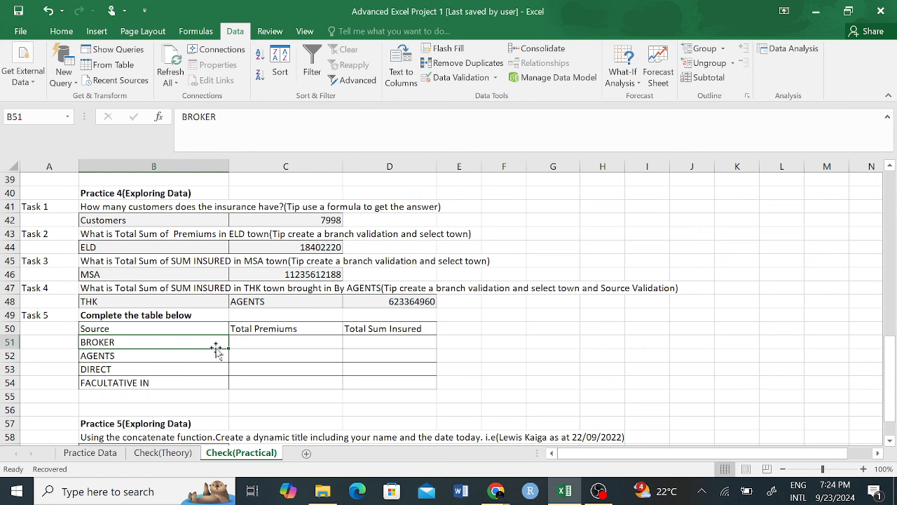
{"action": "left_click", "coordinate": [252, 341]}
{"action": "left_click", "coordinate": [116, 356]}
{"action": "left_click", "coordinate": [366, 338]}
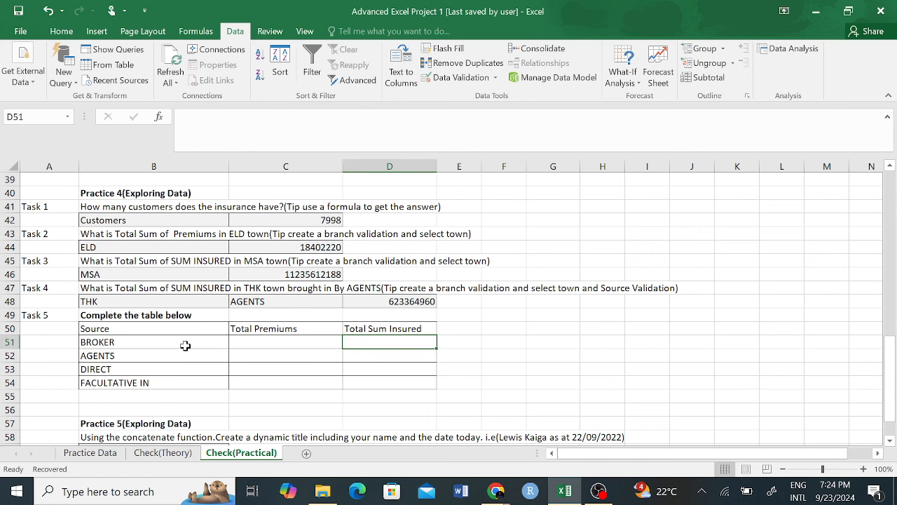
{"action": "left_click", "coordinate": [112, 375]}
{"action": "left_click", "coordinate": [144, 381]}
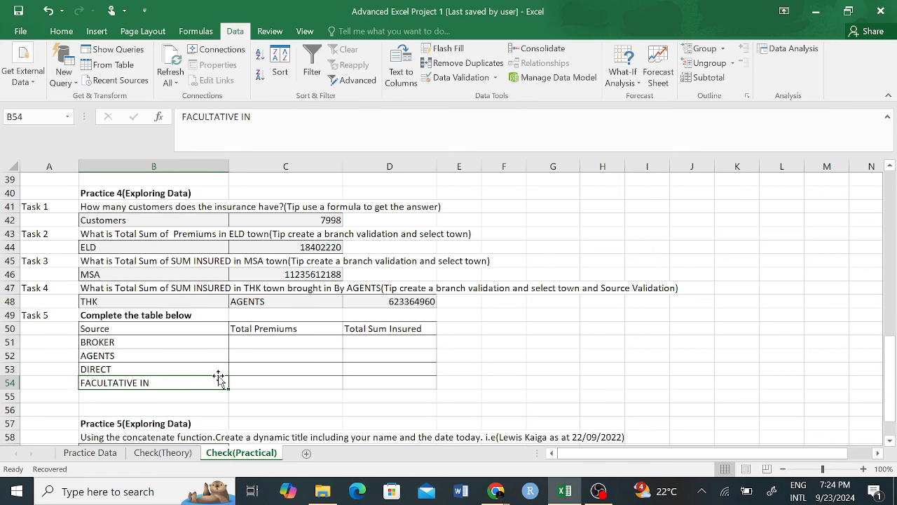
{"action": "left_click", "coordinate": [293, 353]}
{"action": "left_click", "coordinate": [253, 342]}
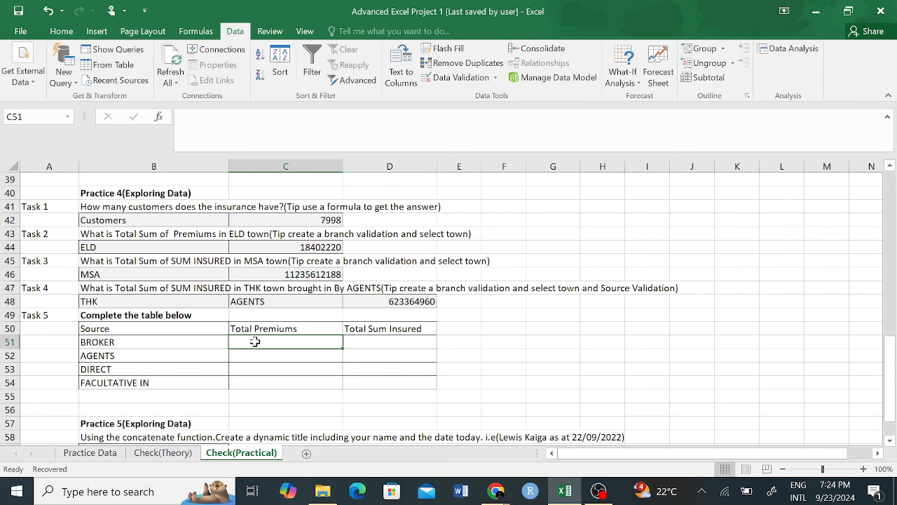
{"action": "left_click", "coordinate": [123, 347]}
{"action": "left_click", "coordinate": [281, 331]}
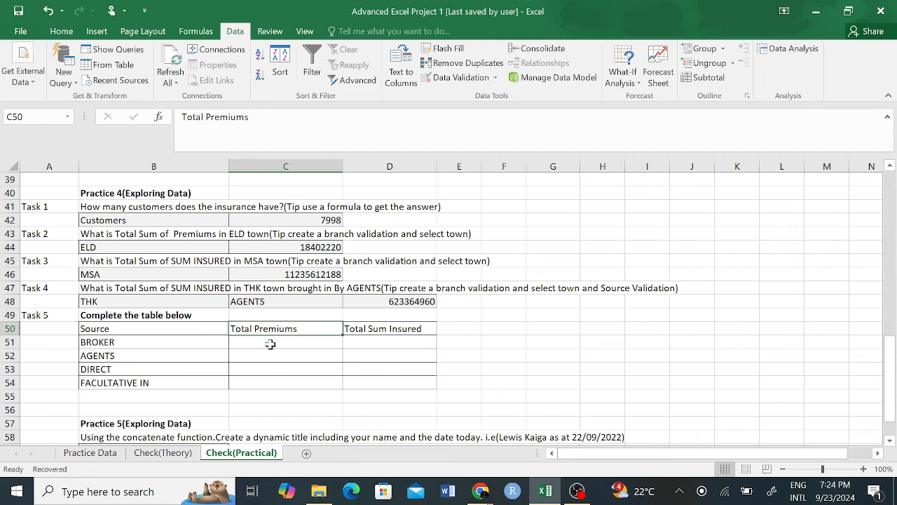
Step: Check the Practice Data columns, then begin =coun in BROKER's Total Premiums cell C51
{"action": "left_click", "coordinate": [90, 452]}
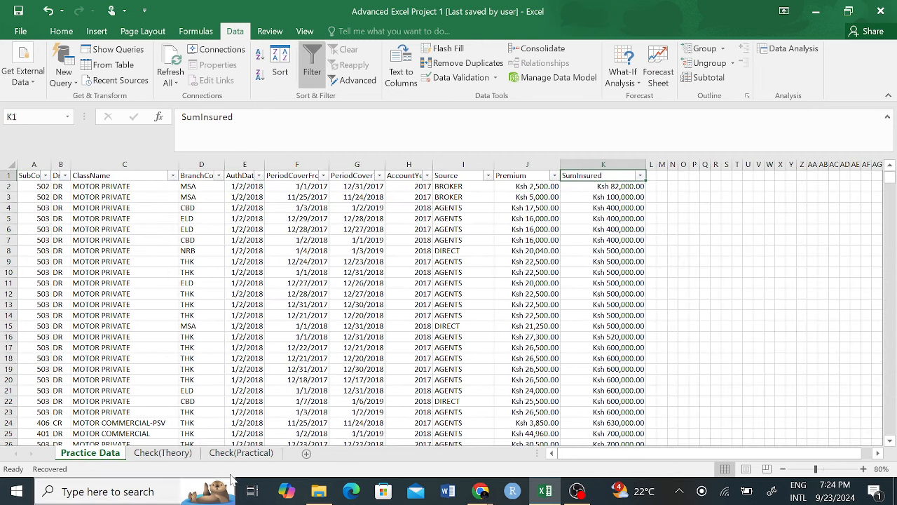
{"action": "left_click", "coordinate": [241, 452]}
{"action": "key", "text": "Down"}
{"action": "type", "text": "=coun"}
Step: Insert COUNTIF in C51, then delete the half-built formula text
{"action": "key", "text": "Down"}
{"action": "key", "text": "Down"}
{"action": "key", "text": "Down"}
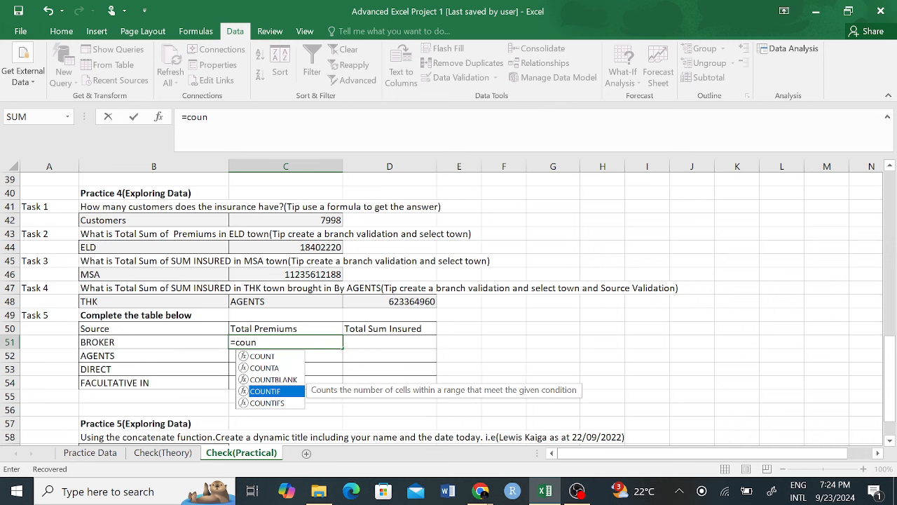
{"action": "key", "text": "Tab"}
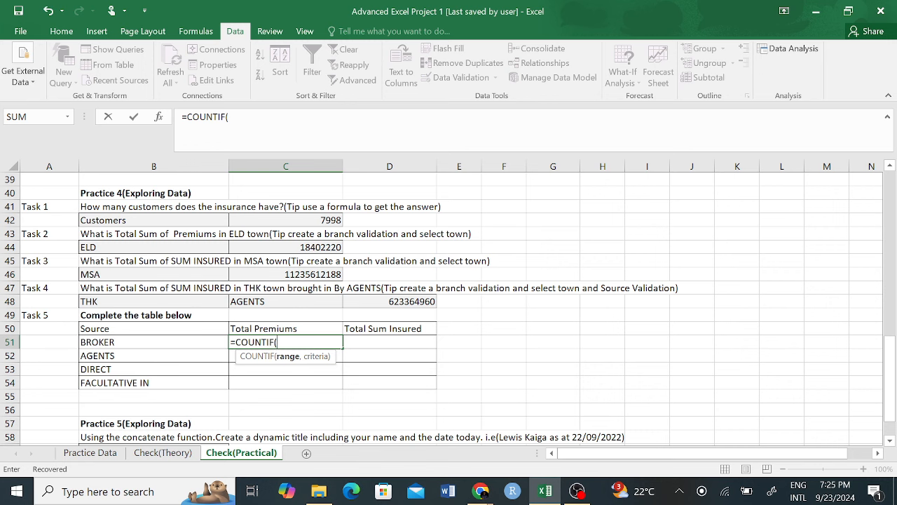
{"action": "left_click", "coordinate": [153, 456]}
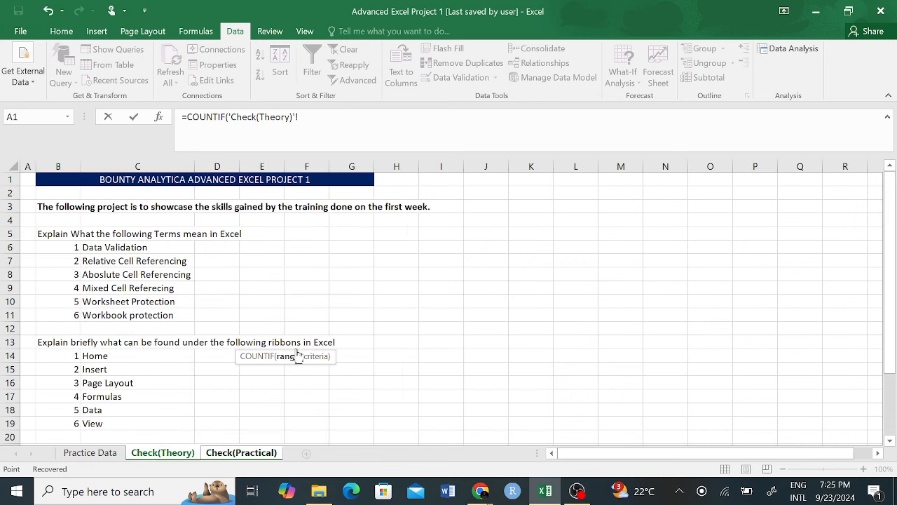
{"action": "left_click", "coordinate": [100, 453]}
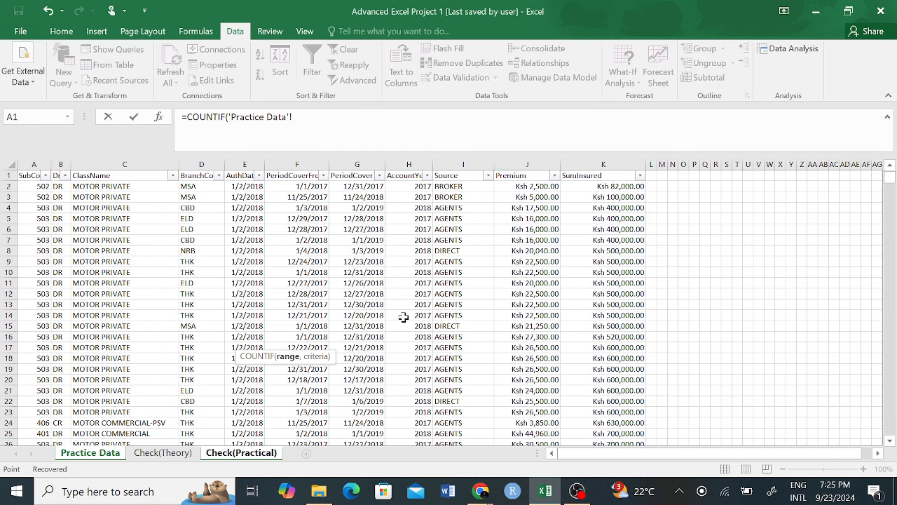
{"action": "left_click_drag", "start_coordinate": [293, 117], "coordinate": [164, 124]}
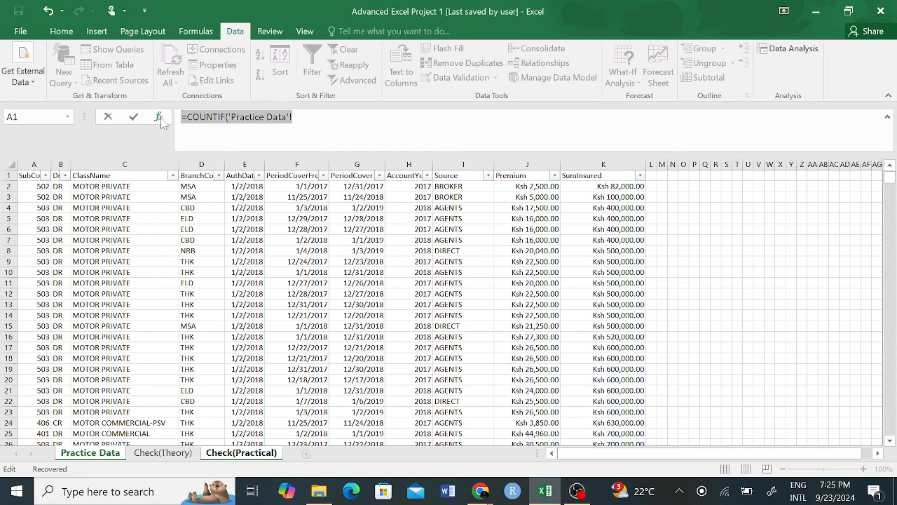
{"action": "key", "text": "BackSpace"}
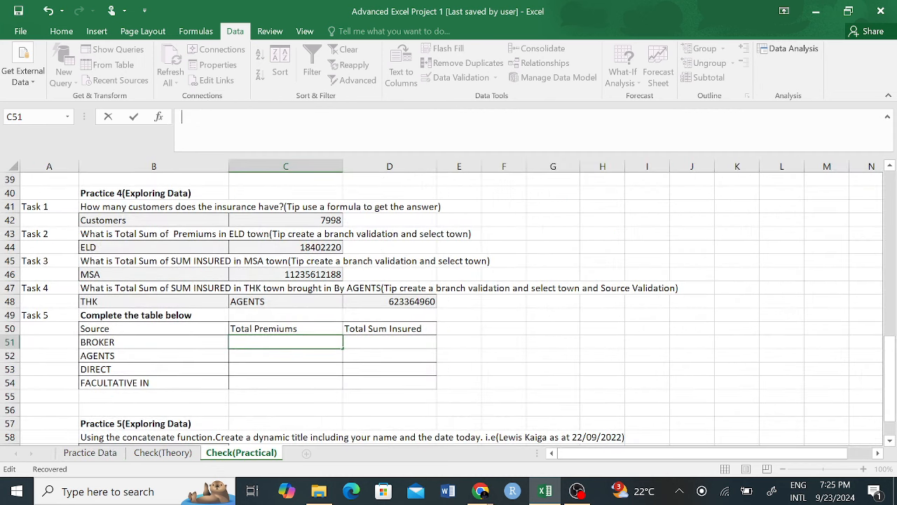
{"action": "left_click", "coordinate": [146, 342]}
{"action": "left_click", "coordinate": [269, 339]}
Step: Enter =COUNTIF('Practice Data'!J:J,B51) in BROKER's Total Premiums cell C51
{"action": "type", "text": "=coun"}
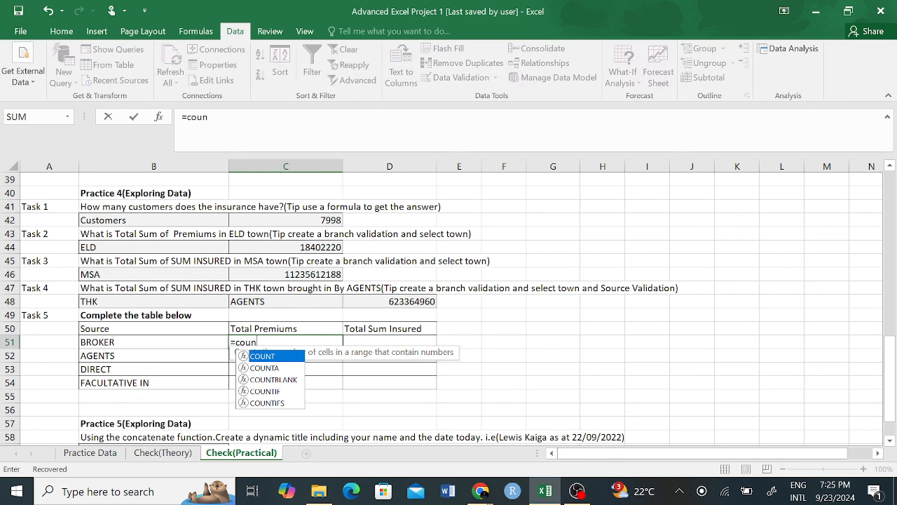
{"action": "left_click", "coordinate": [267, 392]}
{"action": "double_click", "coordinate": [267, 392]}
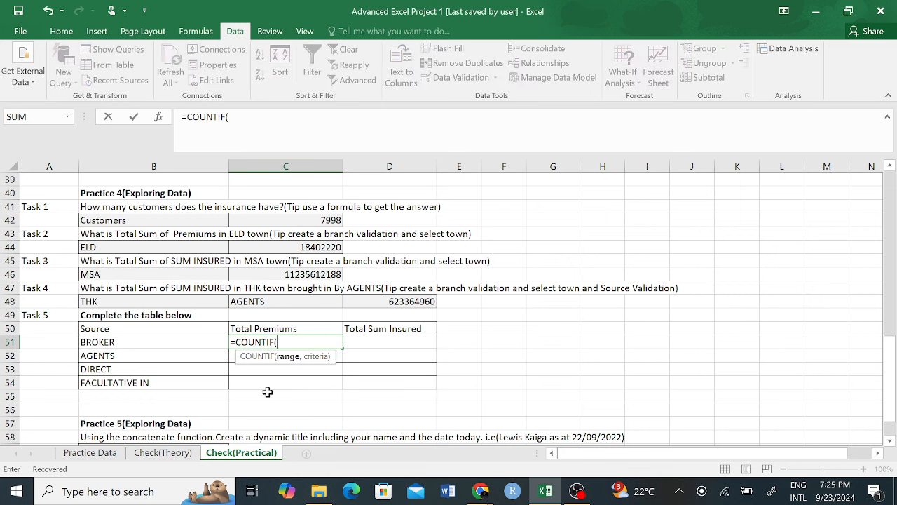
{"action": "left_click", "coordinate": [90, 453]}
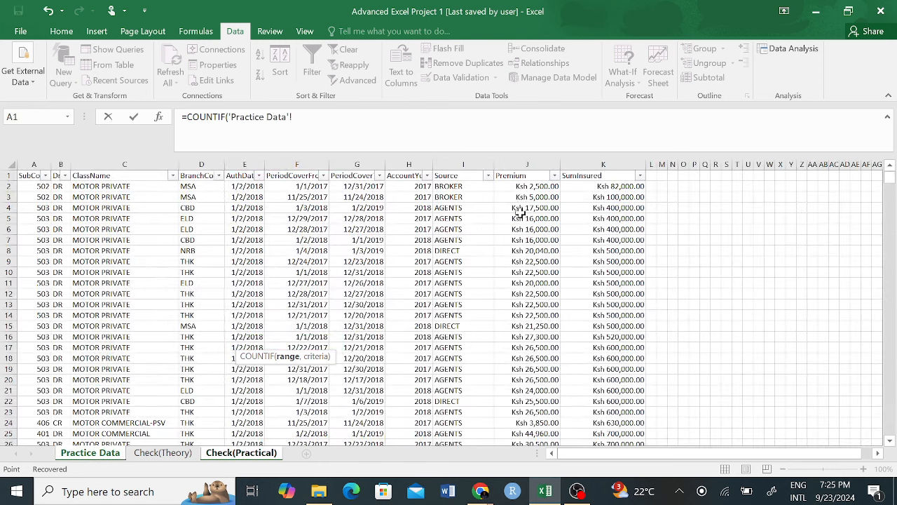
{"action": "left_click", "coordinate": [515, 168]}
{"action": "type", "text": ","}
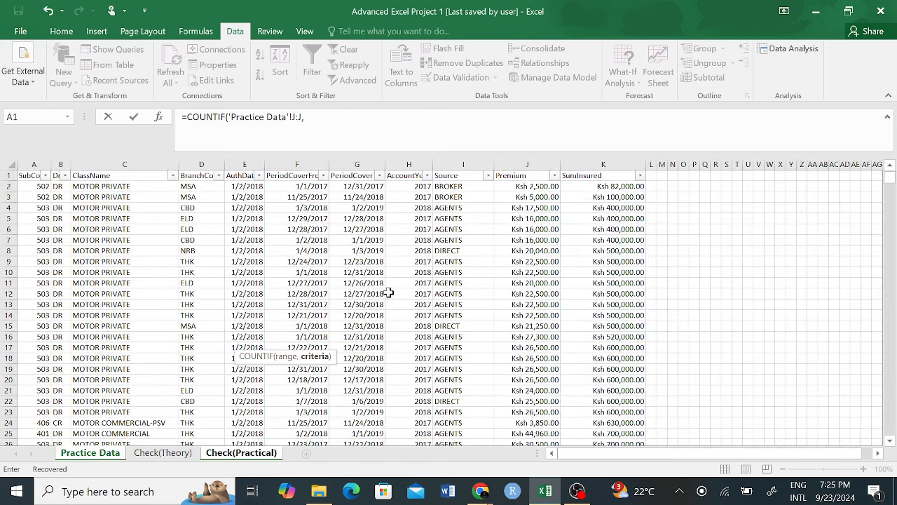
{"action": "left_click", "coordinate": [238, 453]}
{"action": "left_click", "coordinate": [165, 341]}
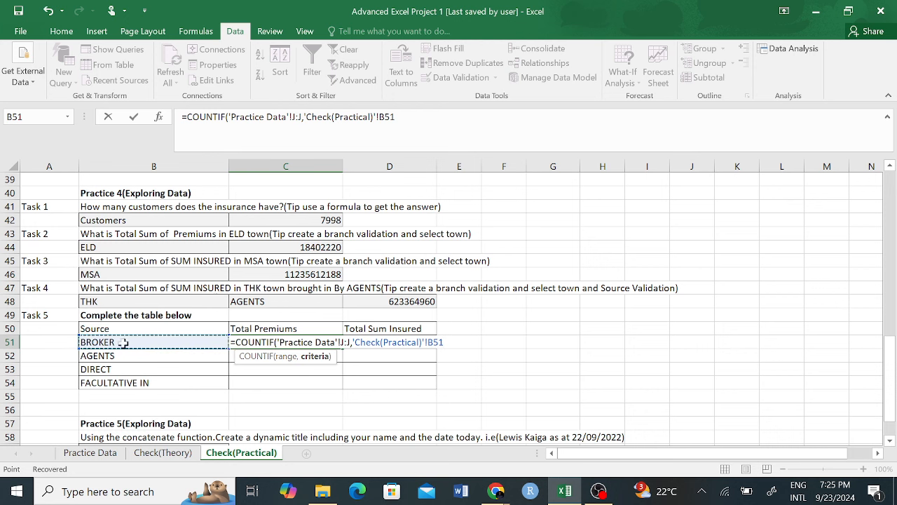
{"action": "key", "text": "Return"}
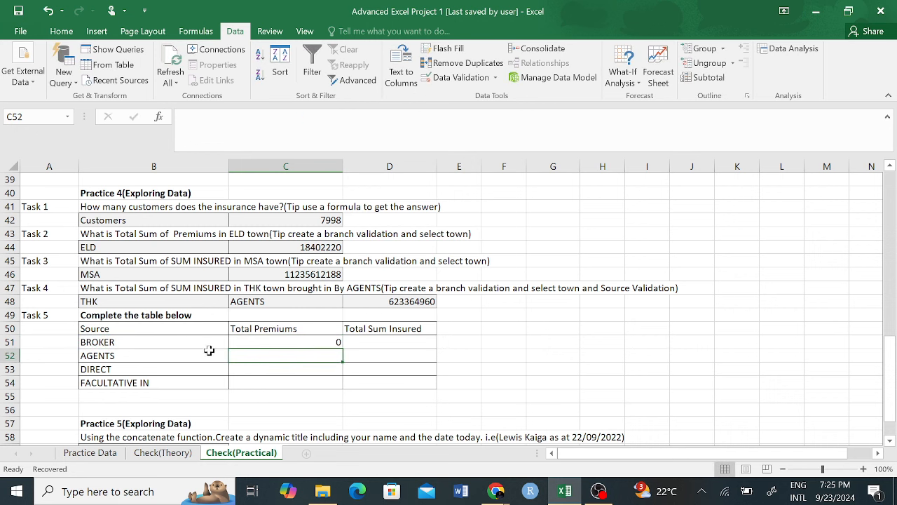
Step: Change C51's COUNTIF to SUMIF so it sums Practice Data column J for BROKER
{"action": "left_click", "coordinate": [312, 342]}
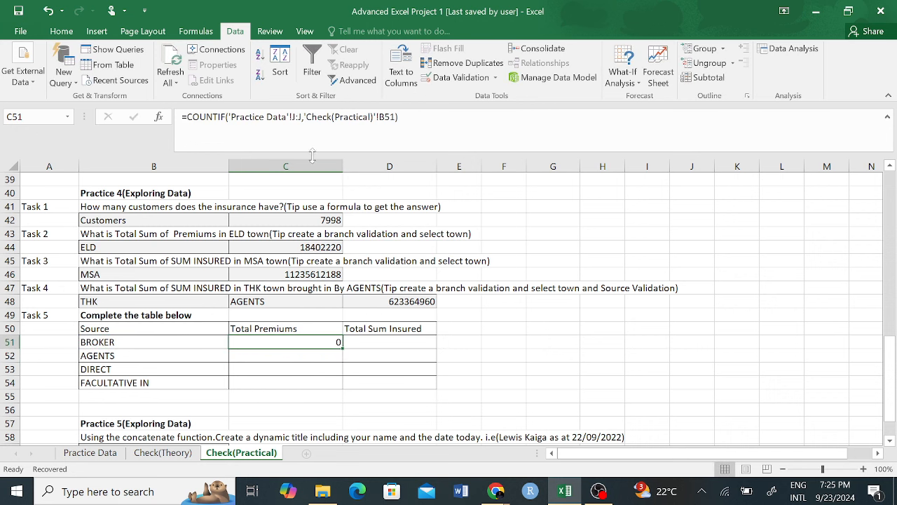
{"action": "left_click", "coordinate": [295, 116]}
{"action": "key", "text": "Escape"}
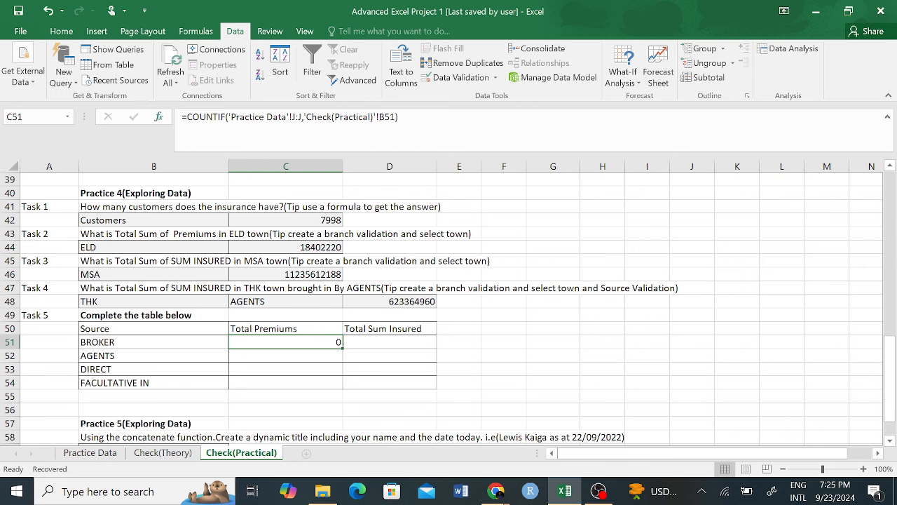
{"action": "left_click_drag", "start_coordinate": [218, 117], "coordinate": [187, 117]}
{"action": "left_click", "coordinate": [218, 117]}
{"action": "type", "text": "SUM"}
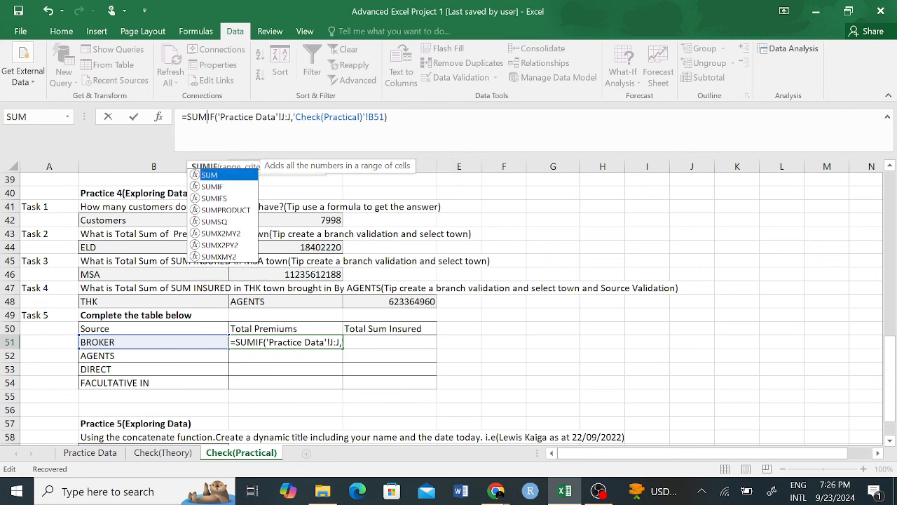
{"action": "key", "text": "Return"}
{"action": "key", "text": "Return"}
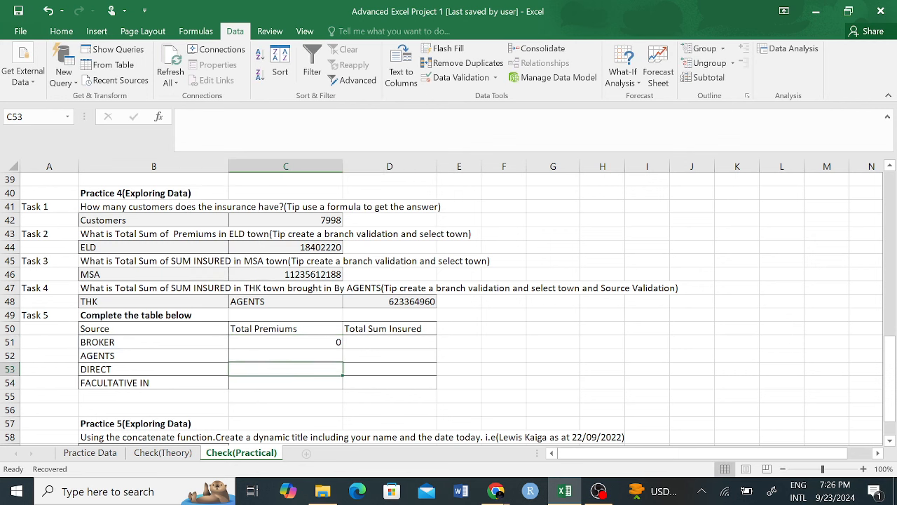
{"action": "left_click", "coordinate": [313, 341]}
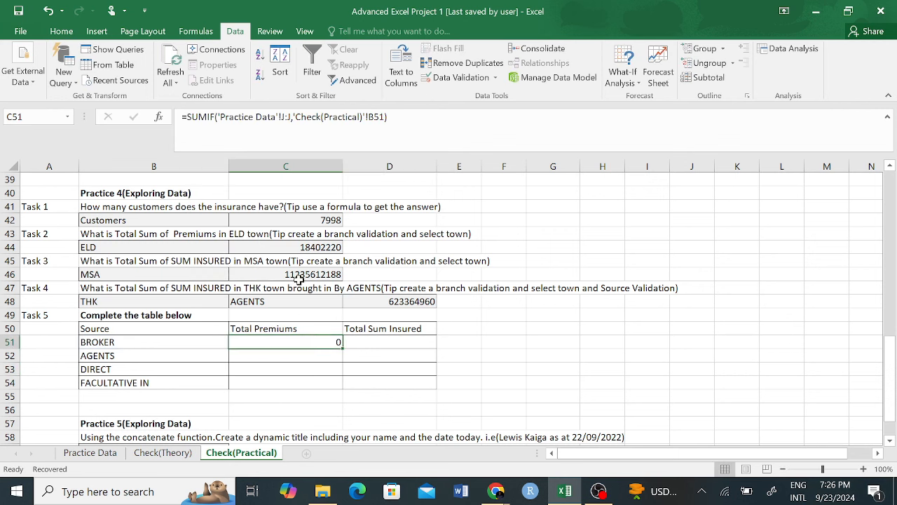
{"action": "key", "text": "F2"}
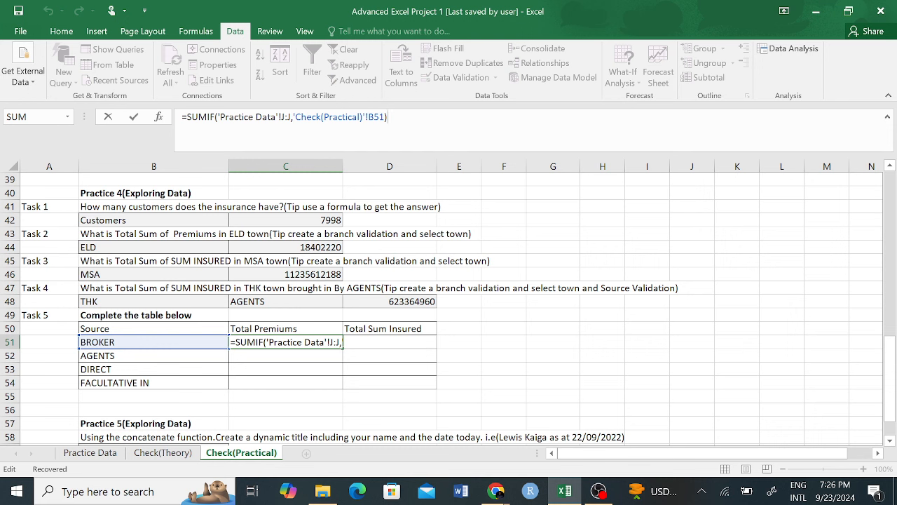
Step: Turn C51 into SUMIFS with 'Practice Data'!I:I as criteria range, giving 343381961
{"action": "left_click", "coordinate": [215, 117]}
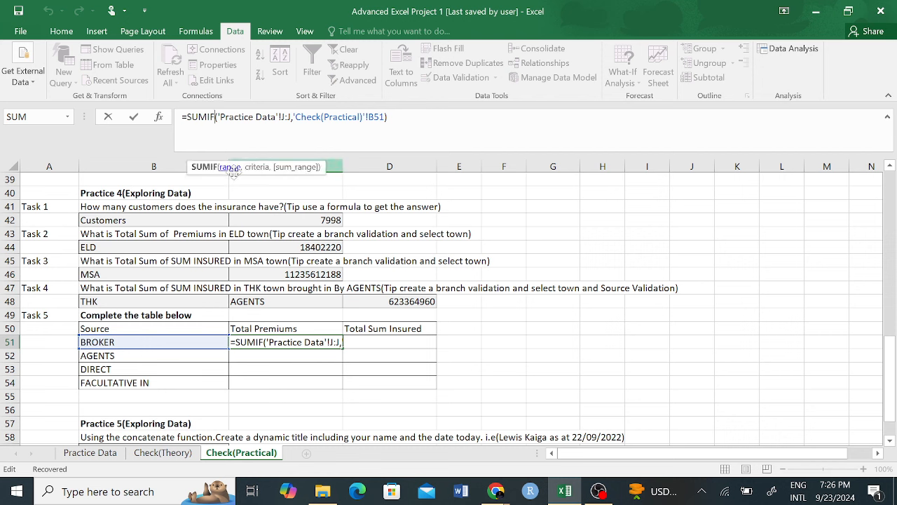
{"action": "type", "text": "S"}
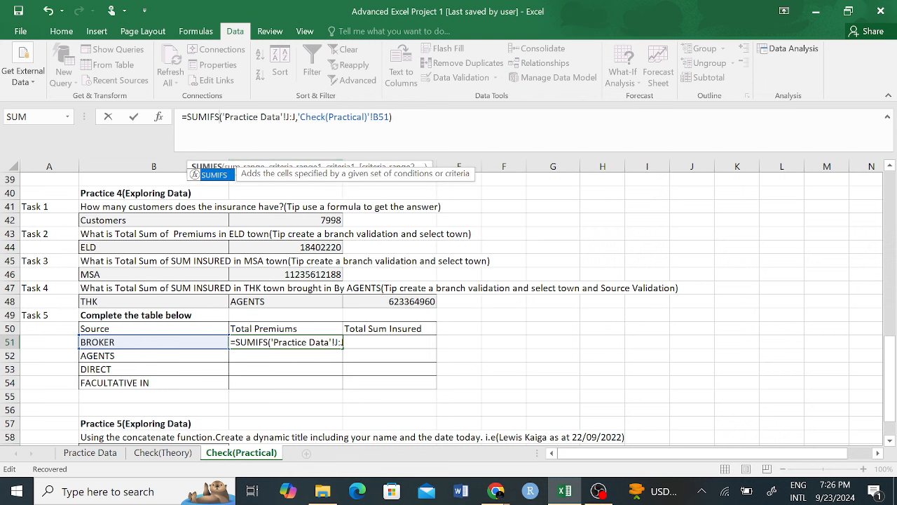
{"action": "left_click", "coordinate": [267, 118]}
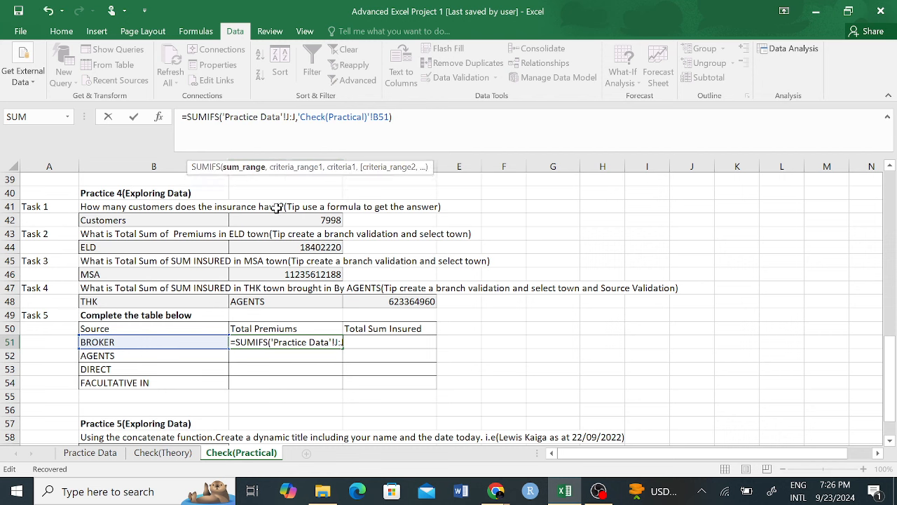
{"action": "left_click_drag", "start_coordinate": [389, 117], "coordinate": [300, 117]}
{"action": "left_click", "coordinate": [350, 117]}
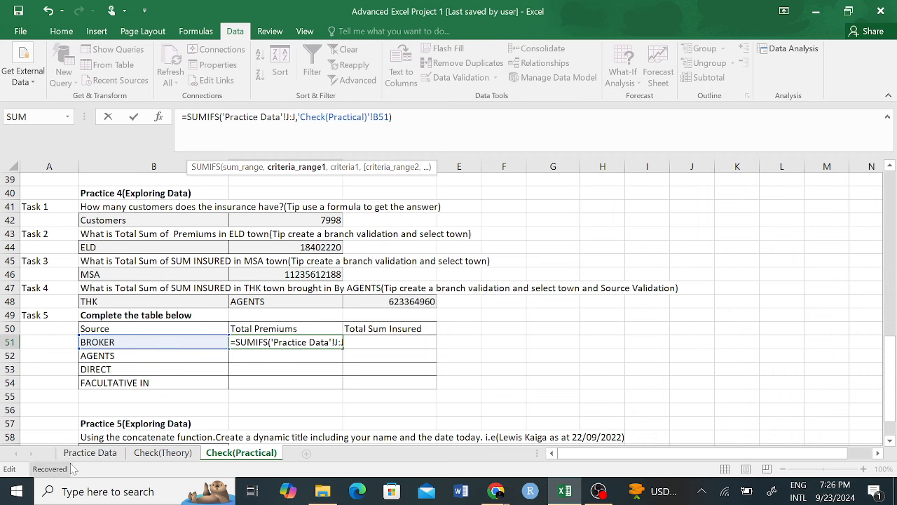
{"action": "left_click", "coordinate": [89, 454]}
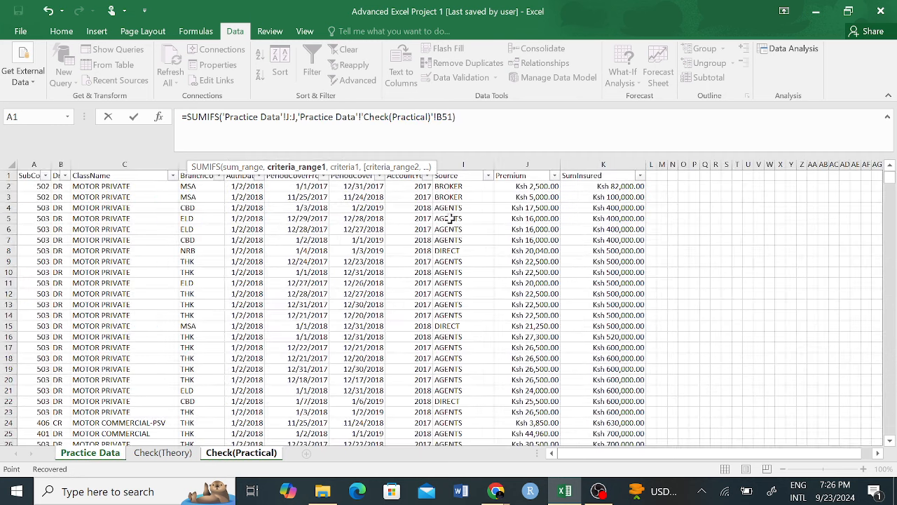
{"action": "left_click", "coordinate": [460, 164]}
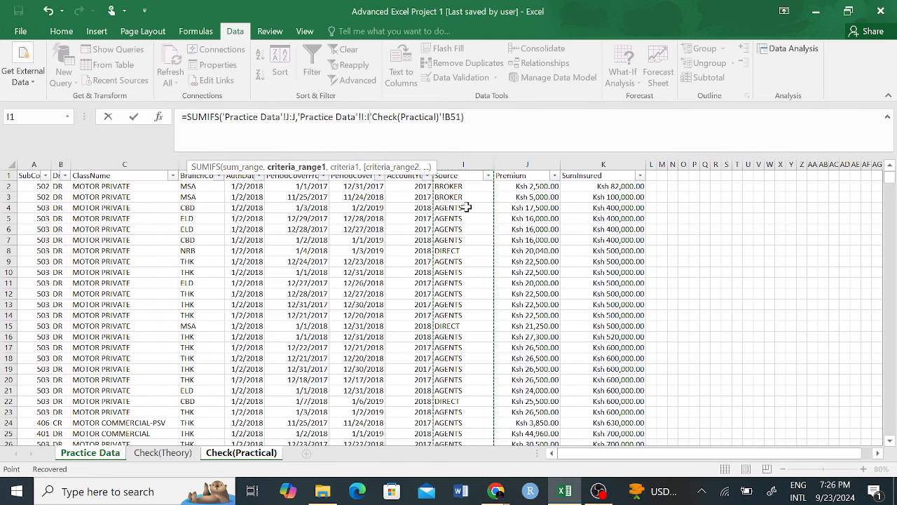
{"action": "type", "text": ","}
{"action": "key", "text": "F2"}
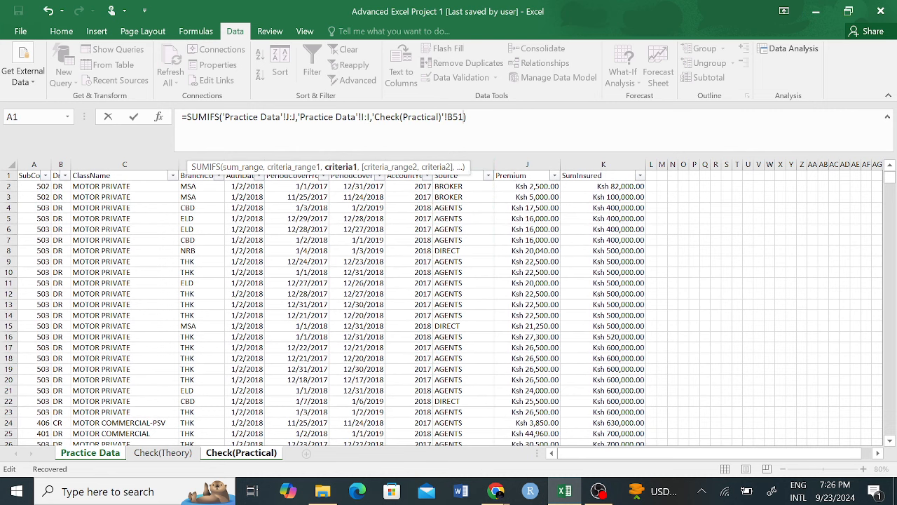
{"action": "key", "text": "Return"}
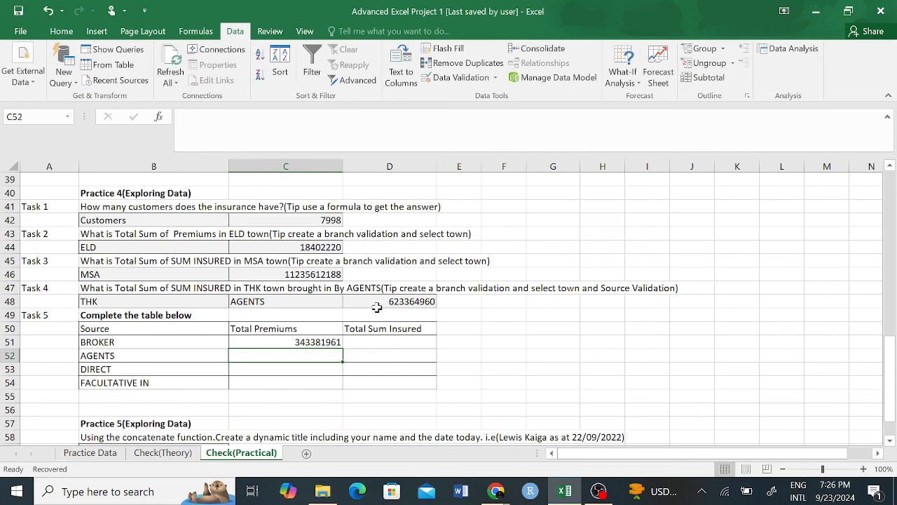
Step: Review BROKER's SUMIFS premium formula in C51 against the Practice Data sheet
{"action": "left_click", "coordinate": [319, 344]}
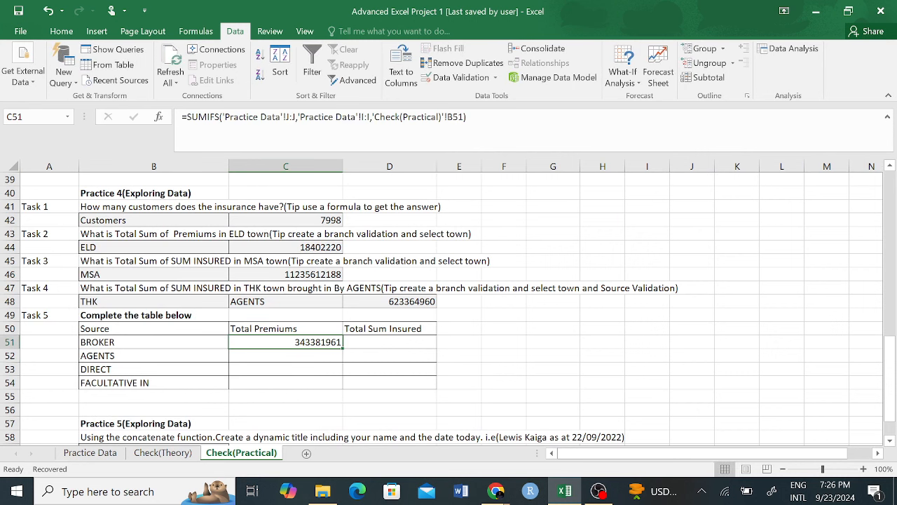
{"action": "key", "text": "F2"}
{"action": "left_click", "coordinate": [457, 357]}
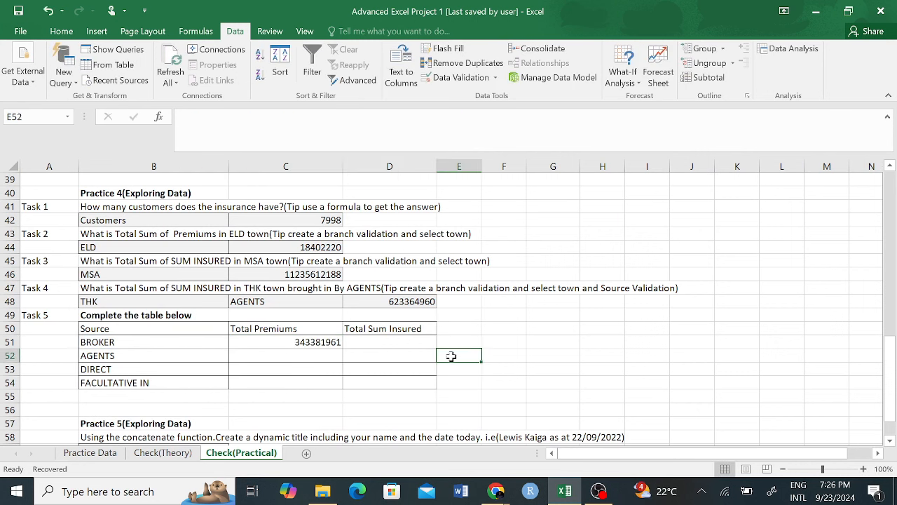
{"action": "left_click", "coordinate": [323, 344]}
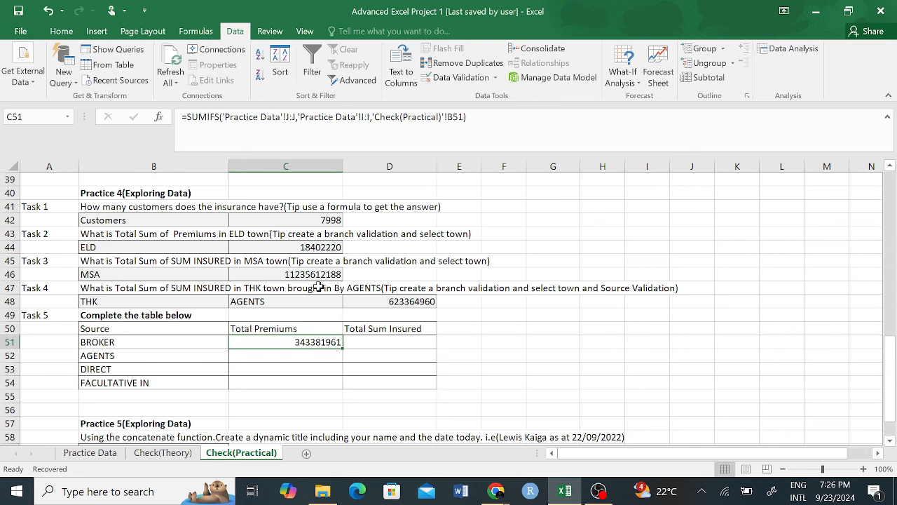
{"action": "left_click", "coordinate": [179, 330]}
{"action": "left_click", "coordinate": [261, 342]}
{"action": "left_click", "coordinate": [104, 456]}
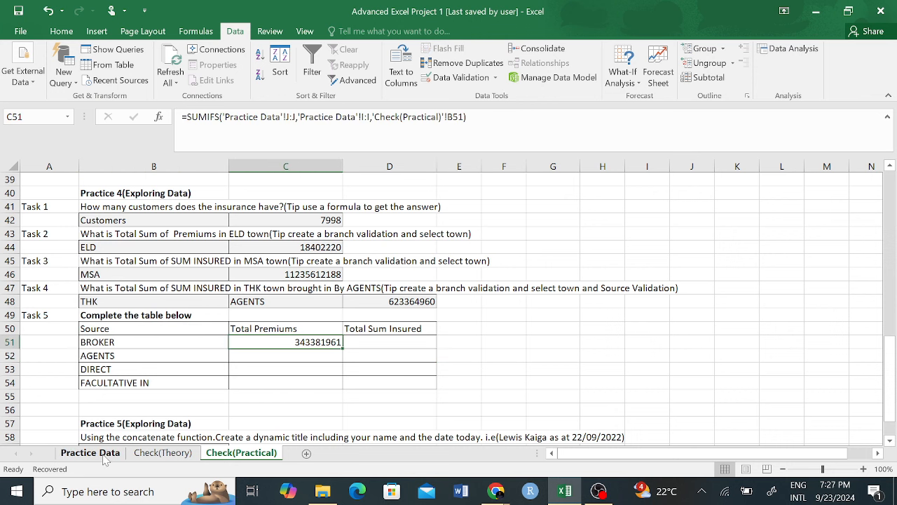
{"action": "left_click", "coordinate": [241, 453]}
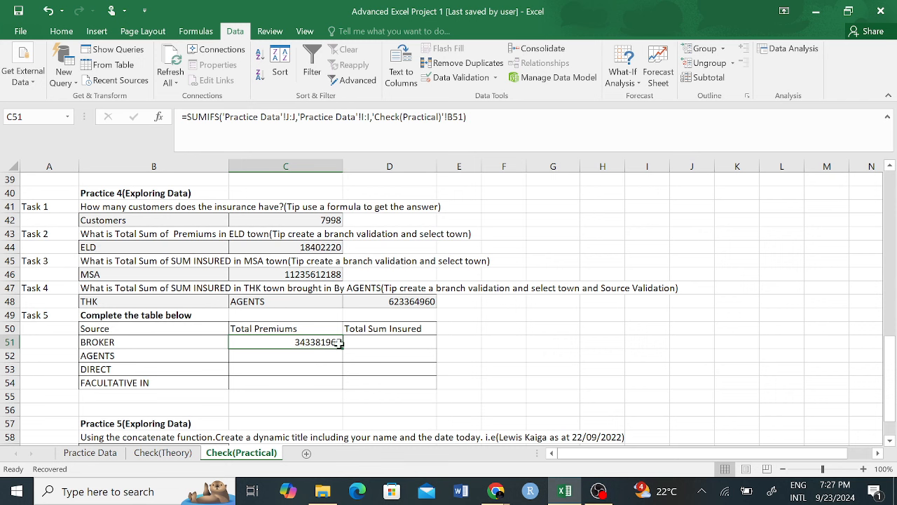
Step: Fill C51's formula down to C54 and clear the stray value in D51
{"action": "left_click_drag", "start_coordinate": [382, 343], "coordinate": [407, 345]}
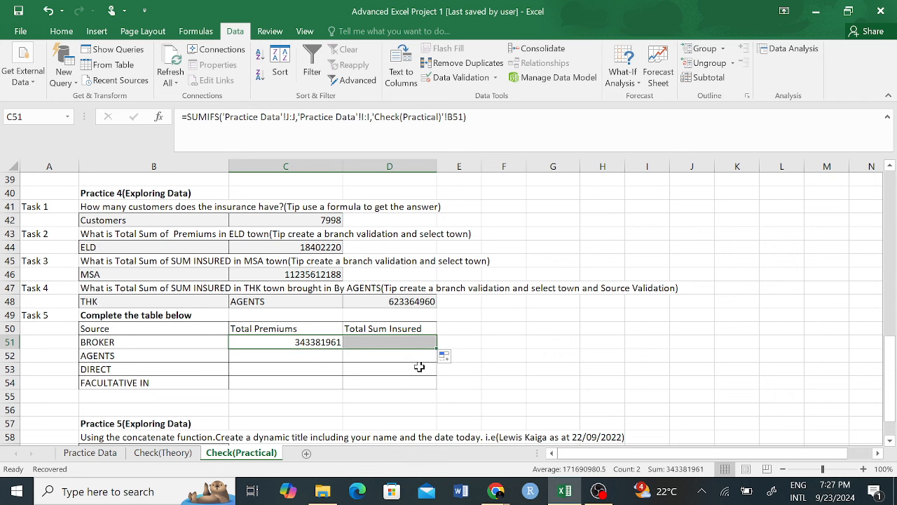
{"action": "left_click", "coordinate": [338, 341]}
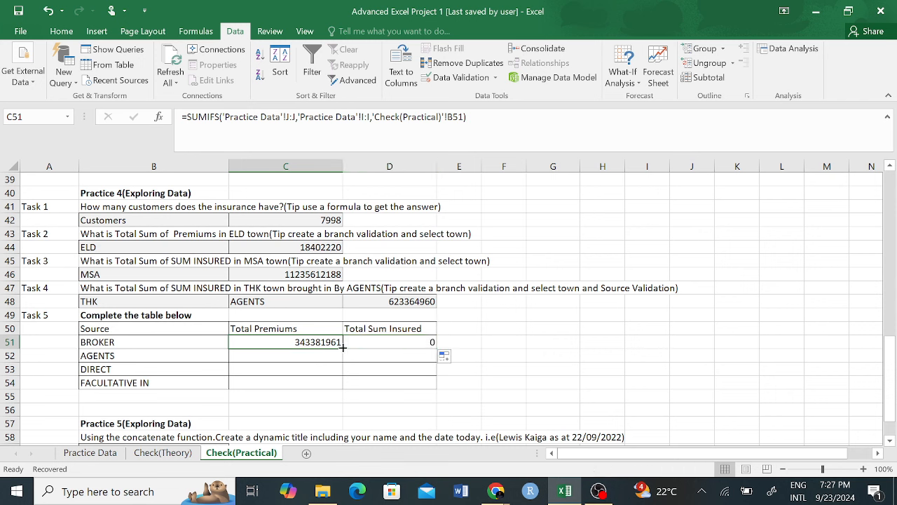
{"action": "left_click_drag", "start_coordinate": [342, 349], "coordinate": [344, 389]}
{"action": "left_click", "coordinate": [390, 342]}
{"action": "type", "text": "-"}
{"action": "key", "text": "BackSpace"}
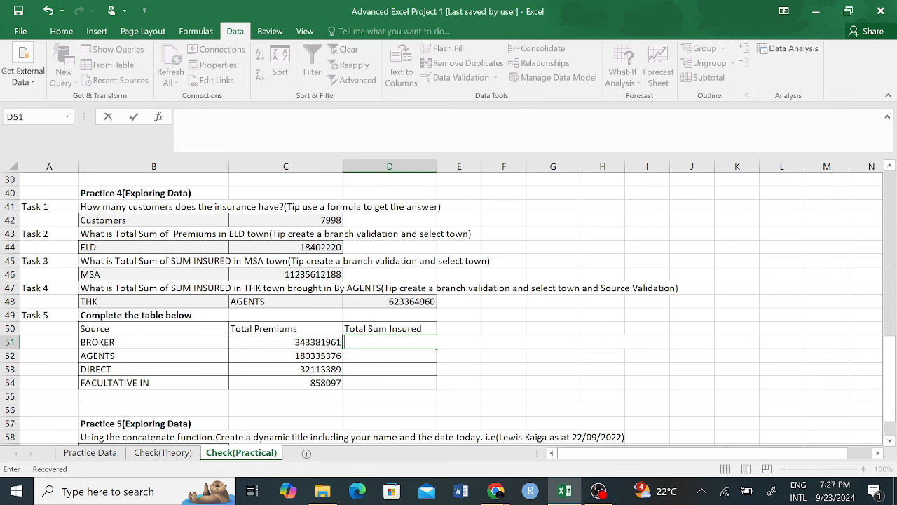
Step: Enter =SUMIFS('Practice Data'!K:K,'Practice Data'!I:I,B51) in BROKER's Total Sum Insured cell D51
{"action": "type", "text": "=SUM"}
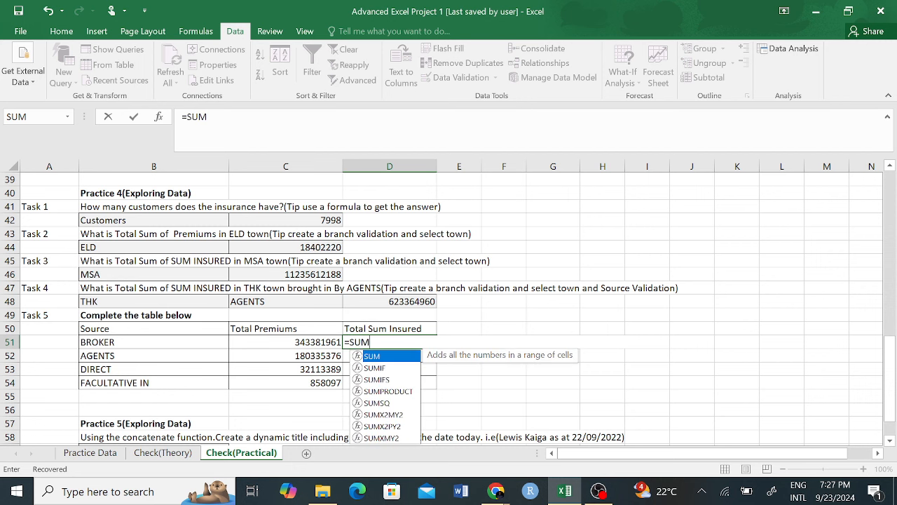
{"action": "type", "text": "IF"}
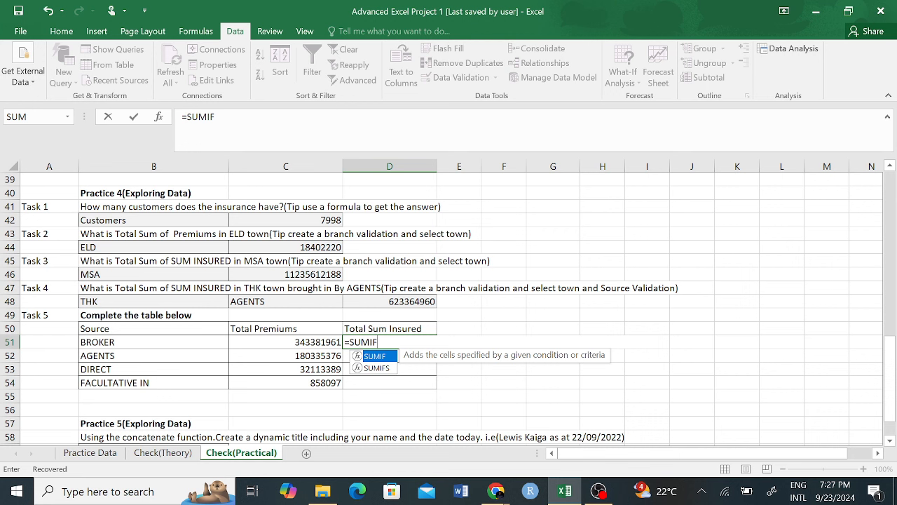
{"action": "type", "text": "S"}
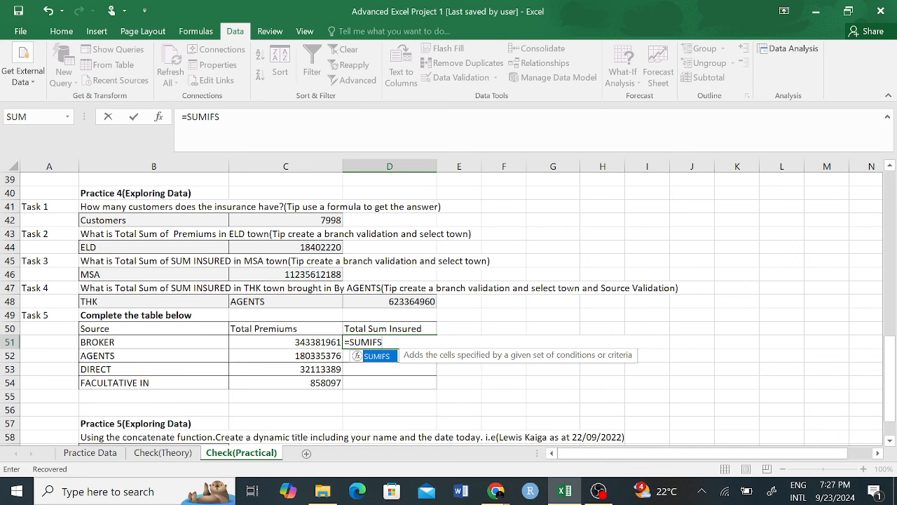
{"action": "double_click", "coordinate": [384, 359]}
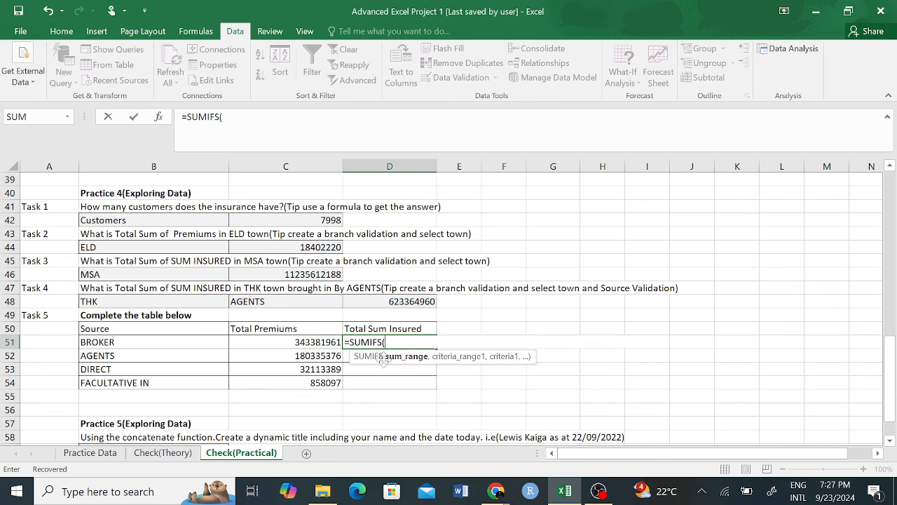
{"action": "left_click", "coordinate": [160, 454]}
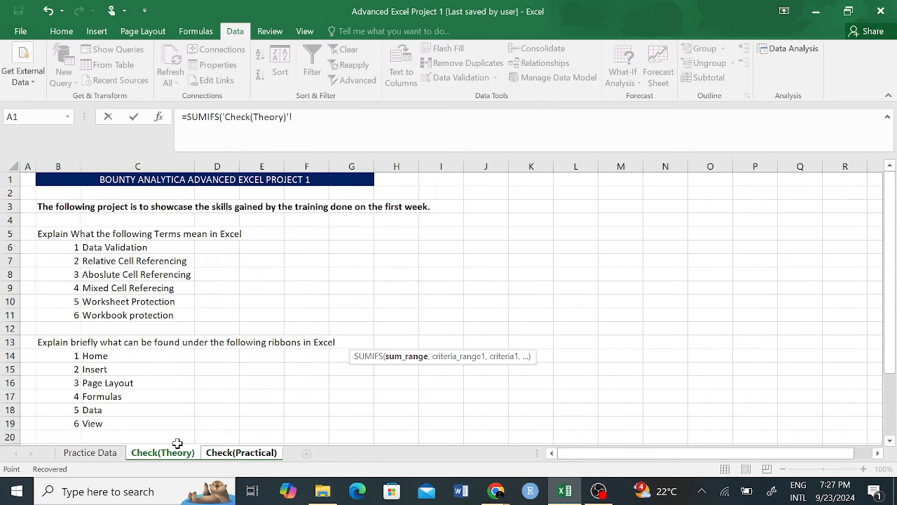
{"action": "left_click", "coordinate": [70, 458]}
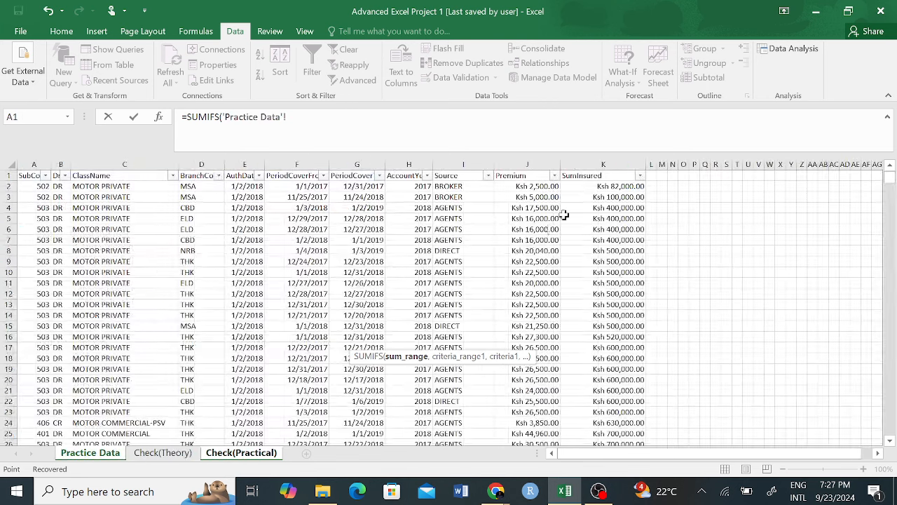
{"action": "left_click", "coordinate": [589, 166]}
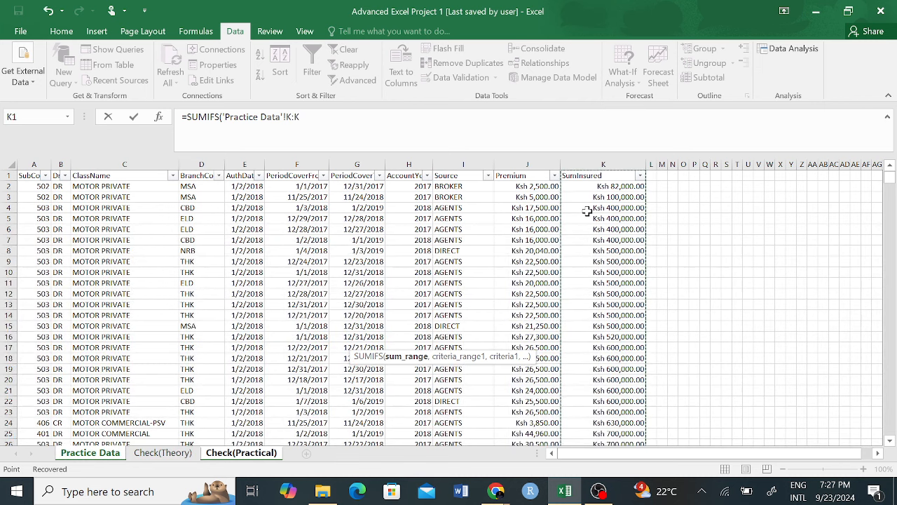
{"action": "type", "text": ","}
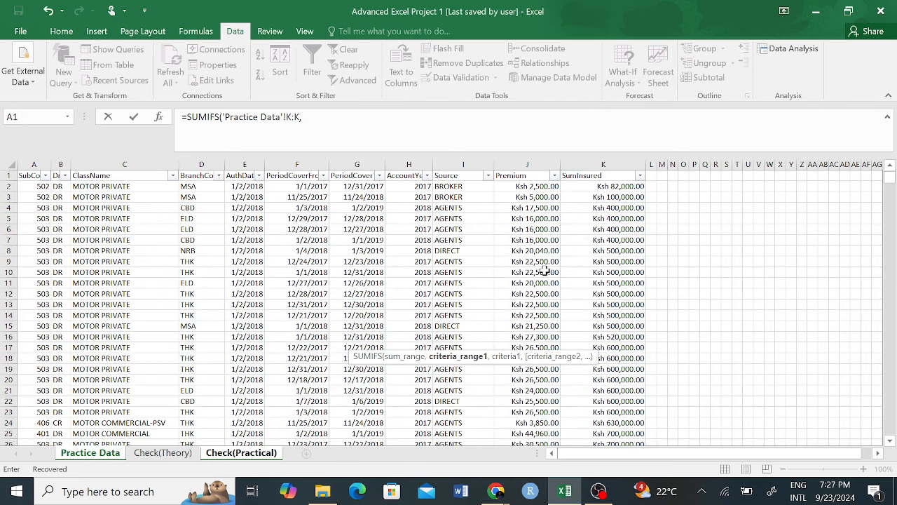
{"action": "left_click", "coordinate": [241, 452]}
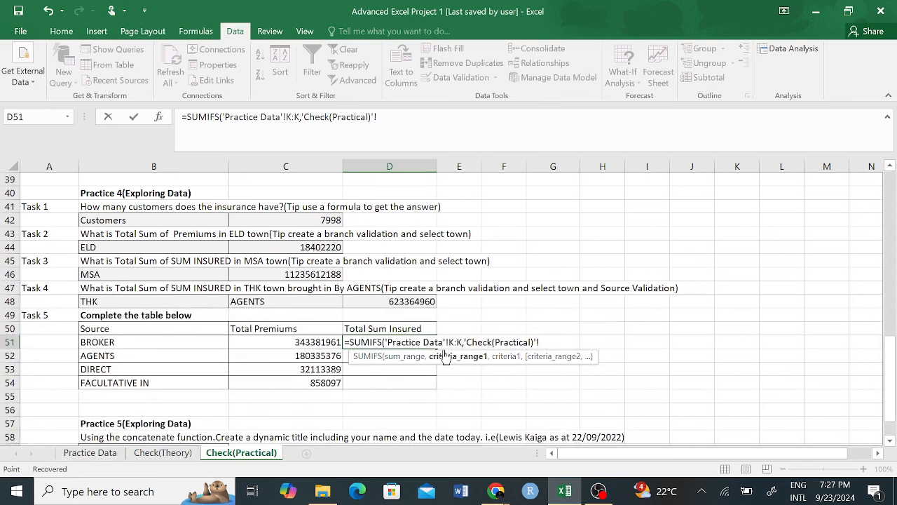
{"action": "left_click", "coordinate": [89, 453]}
{"action": "left_click", "coordinate": [648, 166]}
{"action": "type", "text": ","}
{"action": "left_click", "coordinate": [241, 453]}
{"action": "left_click", "coordinate": [154, 343]}
{"action": "key", "text": "Return"}
Step: Fill D51's sum insured formula down to D54 for AGENTS, DIRECT and FACULTATIVE IN
{"action": "left_click", "coordinate": [390, 342]}
{"action": "left_click_drag", "start_coordinate": [437, 348], "coordinate": [432, 383]}
{"action": "left_click", "coordinate": [495, 356]}
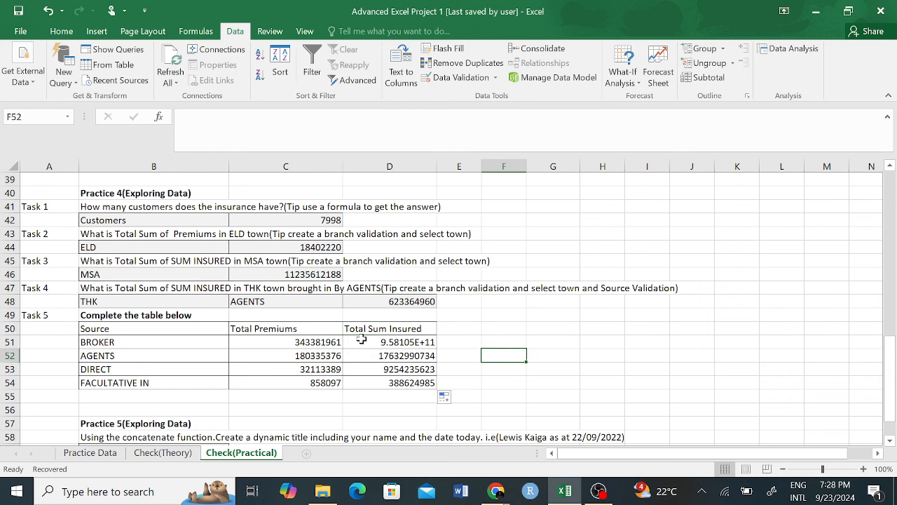
{"action": "left_click", "coordinate": [326, 341]}
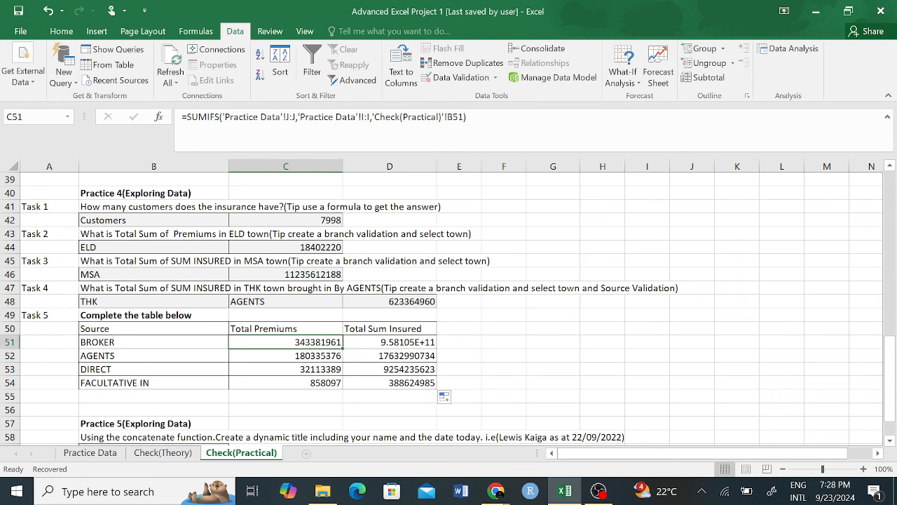
{"action": "left_click", "coordinate": [439, 356]}
{"action": "left_click", "coordinate": [390, 344]}
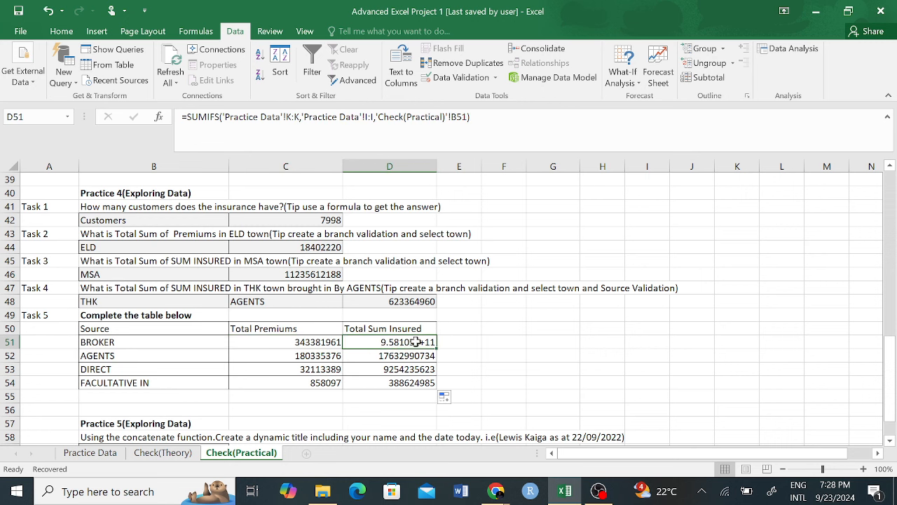
{"action": "left_click", "coordinate": [306, 341]}
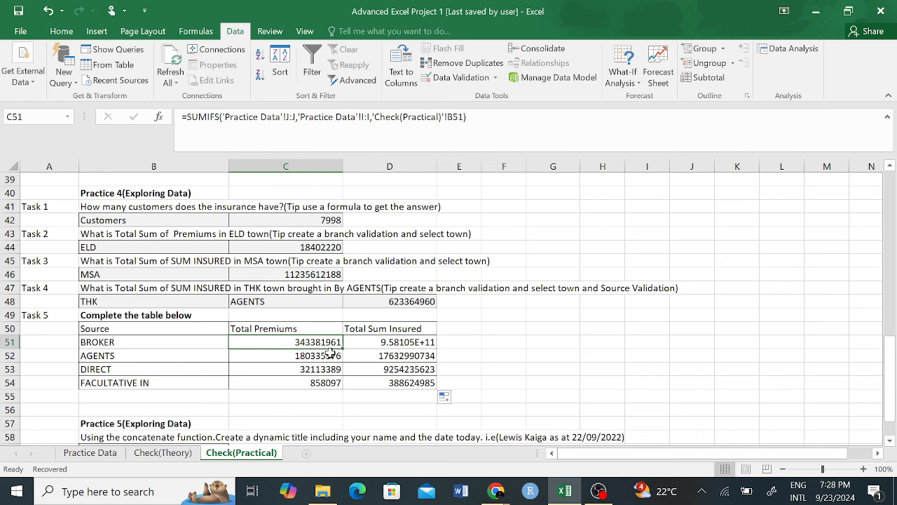
{"action": "left_click_drag", "start_coordinate": [343, 347], "coordinate": [413, 346]}
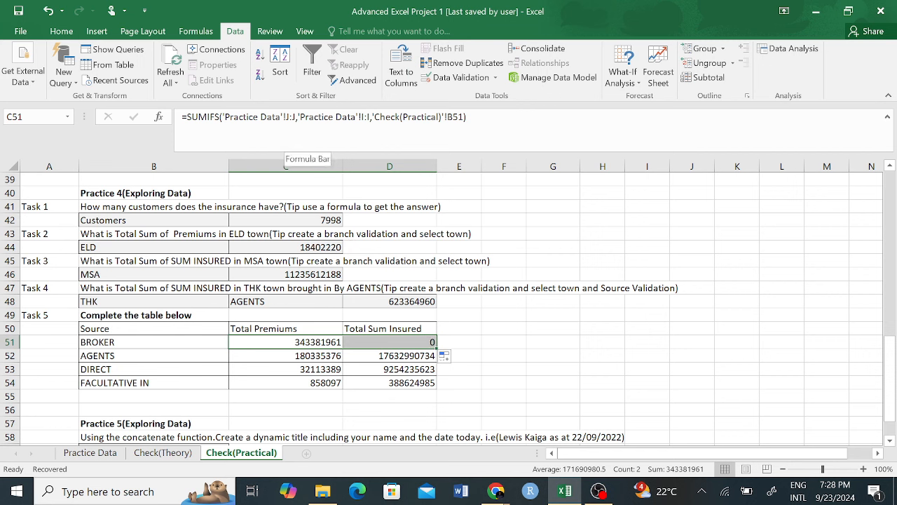
{"action": "left_click", "coordinate": [366, 116]}
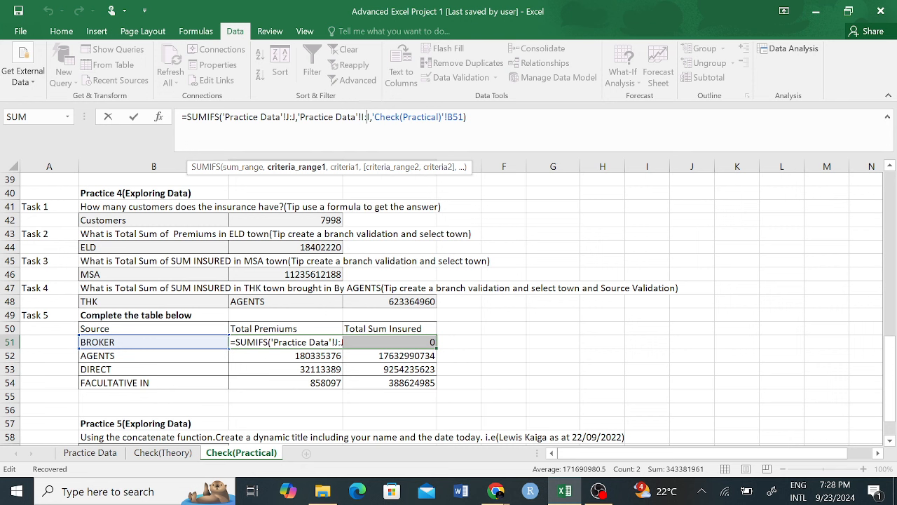
{"action": "key", "text": "Escape"}
{"action": "left_click", "coordinate": [549, 330]}
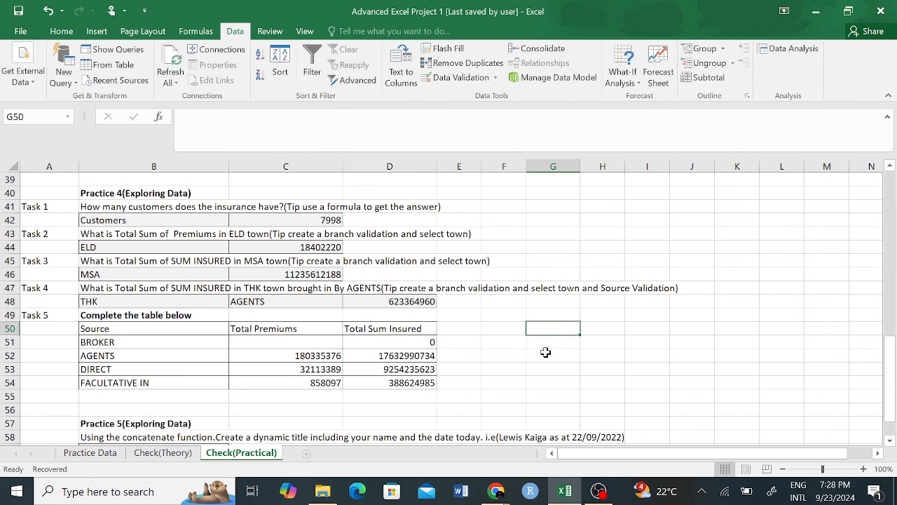
{"action": "left_click", "coordinate": [329, 356]}
{"action": "left_click_drag", "start_coordinate": [342, 362], "coordinate": [343, 342]}
{"action": "left_click", "coordinate": [418, 360]}
{"action": "left_click_drag", "start_coordinate": [436, 363], "coordinate": [430, 342]}
{"action": "left_click", "coordinate": [592, 343]}
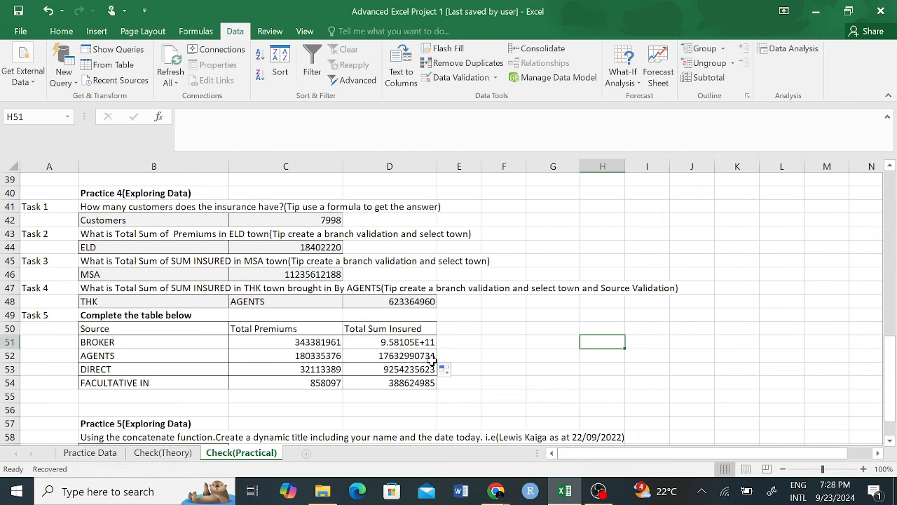
{"action": "scroll", "coordinate": [536, 322], "scroll_direction": "down", "scroll_amount": 1}
Step: Check BROKER's sum insured formula, then scroll back up to the Practice 1 tasks
{"action": "left_click_drag", "start_coordinate": [535, 322], "coordinate": [503, 315]}
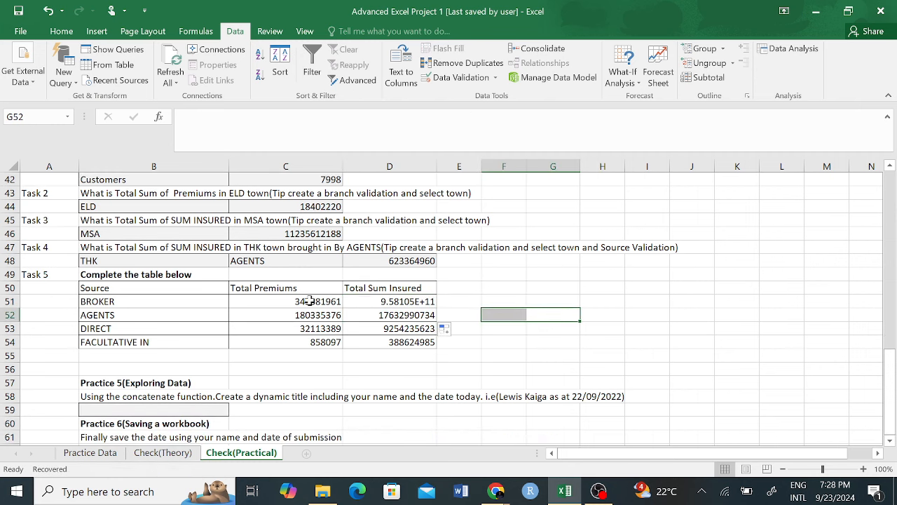
{"action": "left_click", "coordinate": [413, 302]}
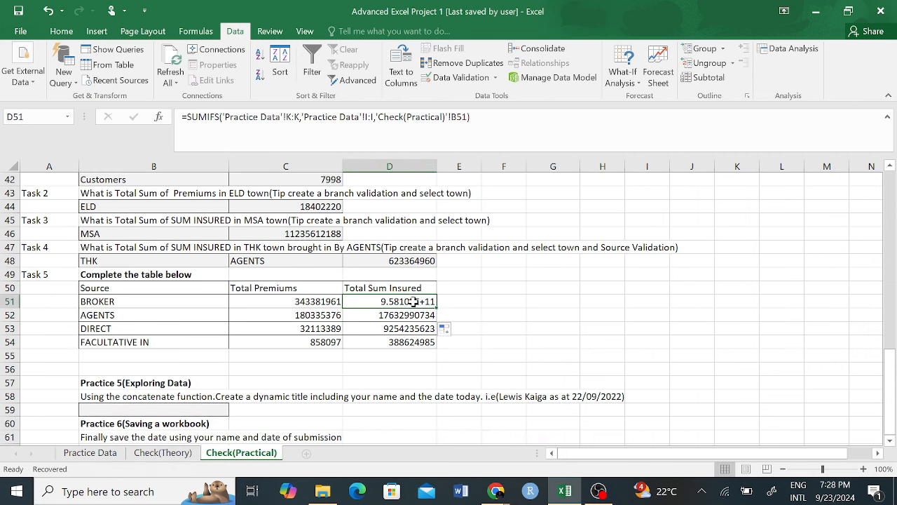
{"action": "left_click", "coordinate": [538, 304]}
{"action": "left_click", "coordinate": [407, 302]}
{"action": "scroll", "coordinate": [566, 319], "scroll_direction": "down", "scroll_amount": 2}
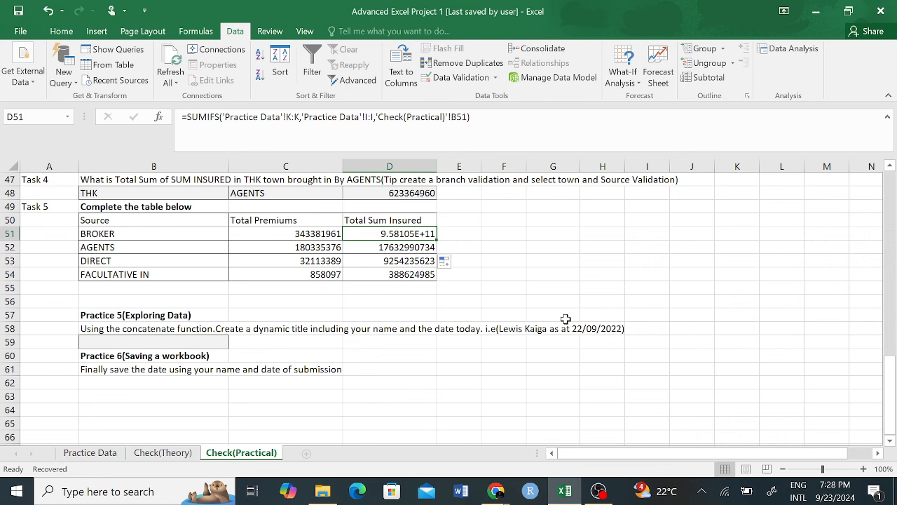
{"action": "left_click_drag", "start_coordinate": [506, 286], "coordinate": [113, 340]}
{"action": "left_click", "coordinate": [638, 301]}
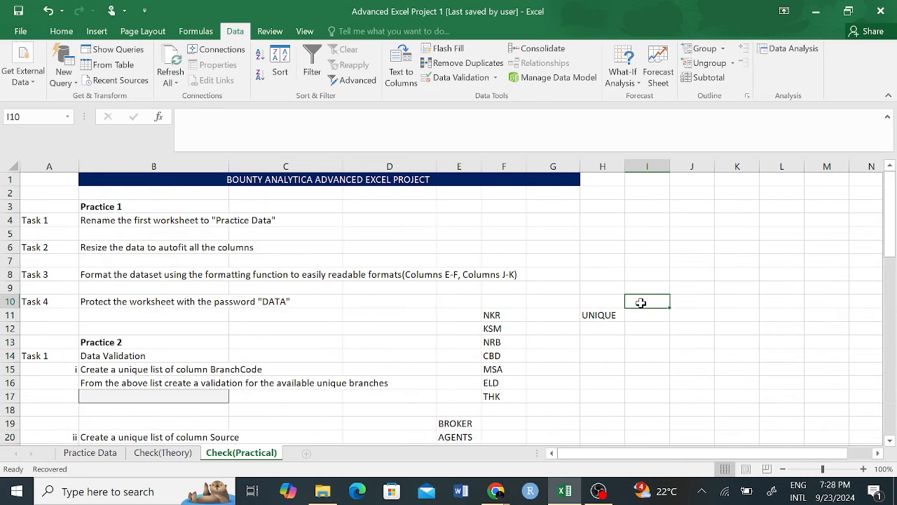
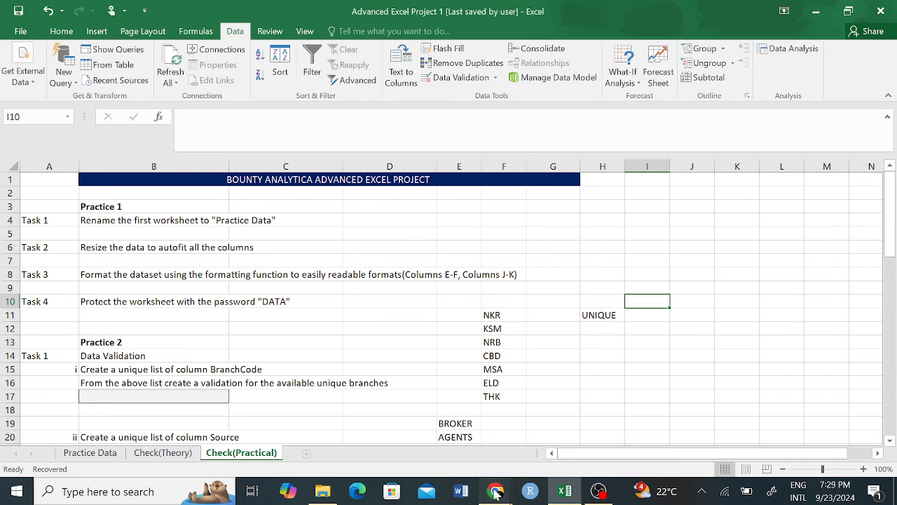
Step: Review the allowed branch list for validation cell B17 without choosing an entry
{"action": "mouse_move", "coordinate": [496, 491]}
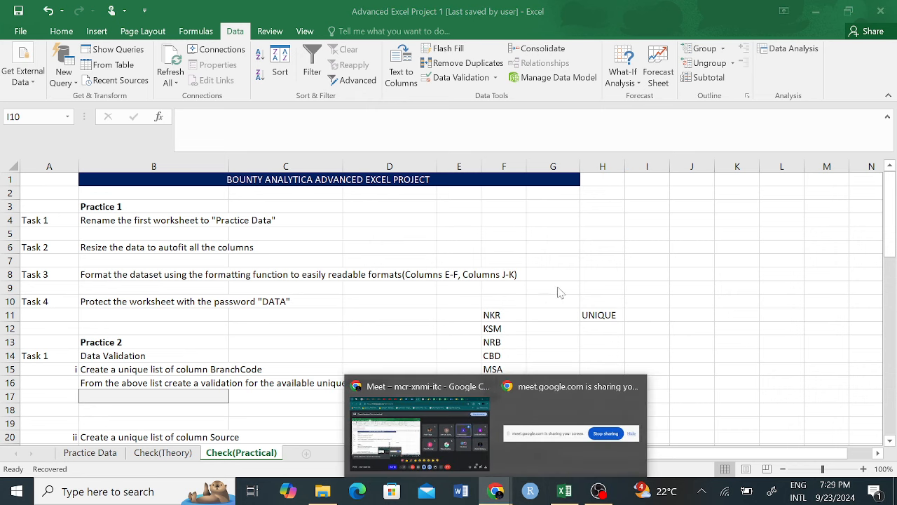
{"action": "scroll", "coordinate": [358, 372], "scroll_direction": "down", "scroll_amount": 7}
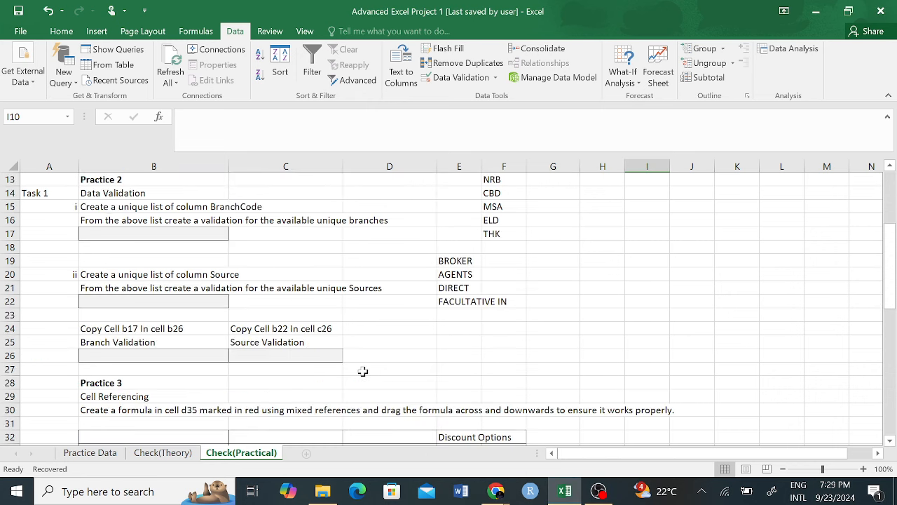
{"action": "scroll", "coordinate": [376, 378], "scroll_direction": "down", "scroll_amount": 3}
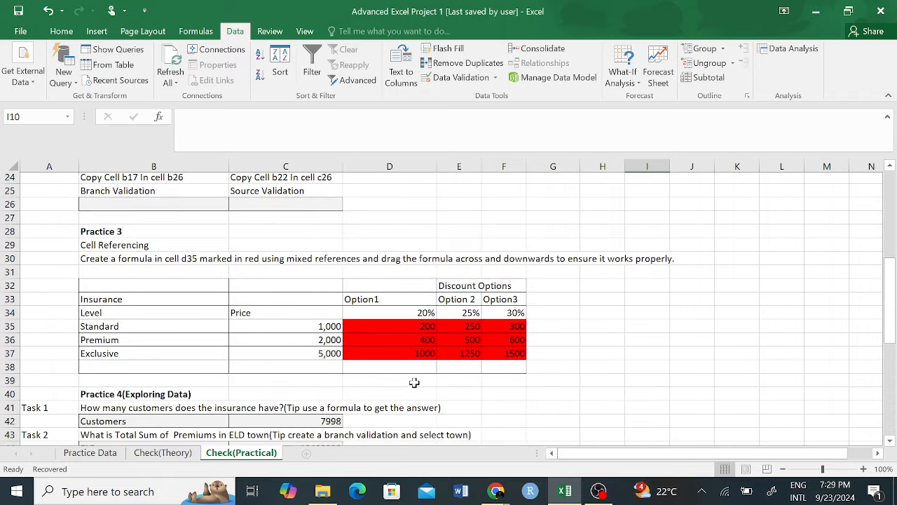
{"action": "scroll", "coordinate": [374, 383], "scroll_direction": "down", "scroll_amount": 1}
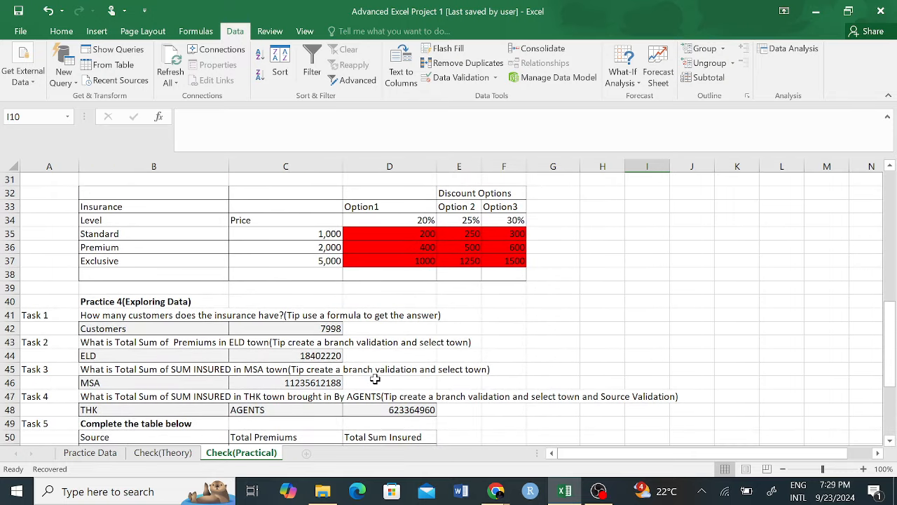
{"action": "scroll", "coordinate": [376, 379], "scroll_direction": "up", "scroll_amount": 6}
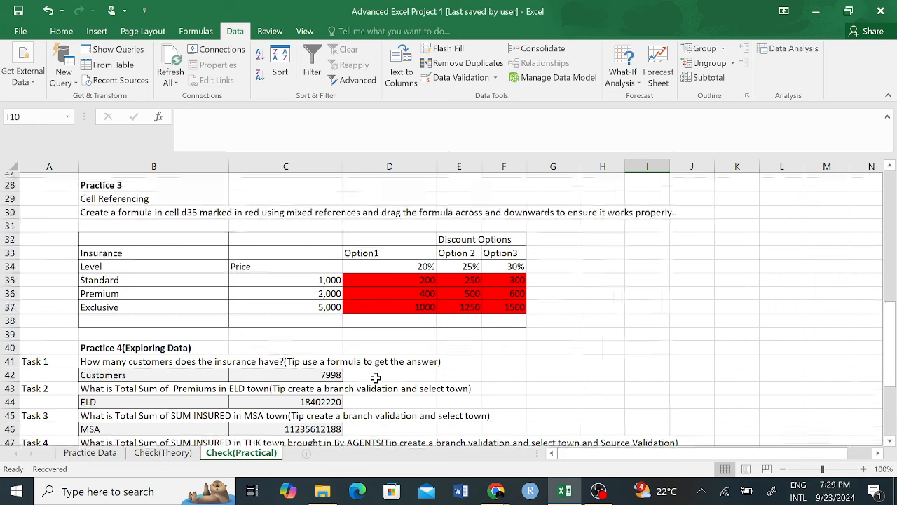
{"action": "scroll", "coordinate": [312, 306], "scroll_direction": "up", "scroll_amount": 1}
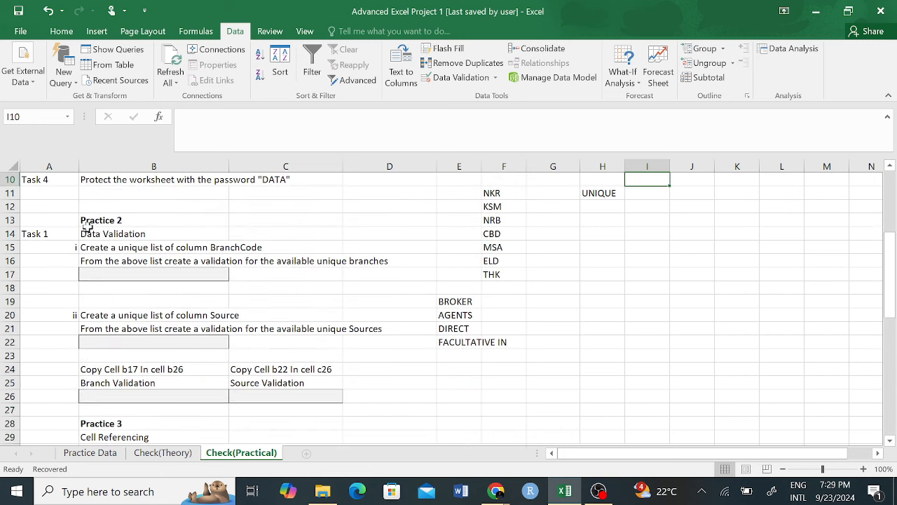
{"action": "left_click", "coordinate": [137, 260]}
{"action": "left_click", "coordinate": [138, 273]}
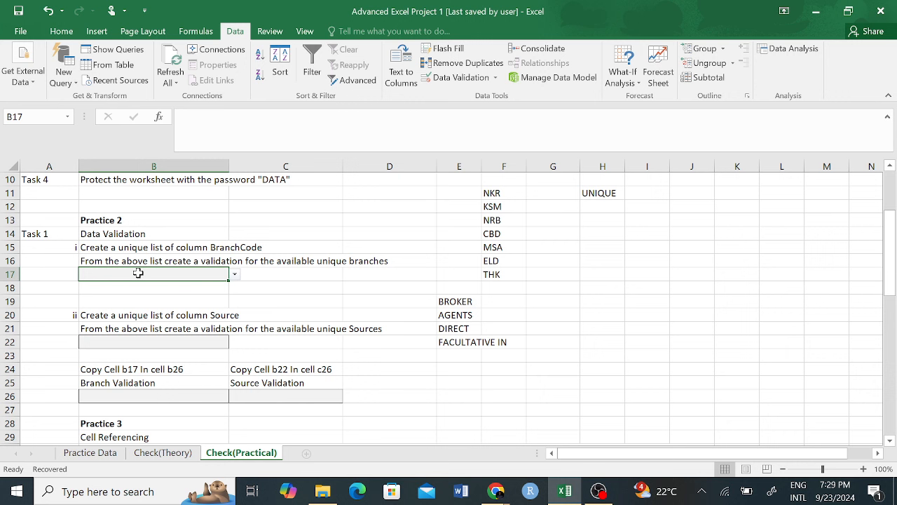
{"action": "left_click", "coordinate": [236, 274]}
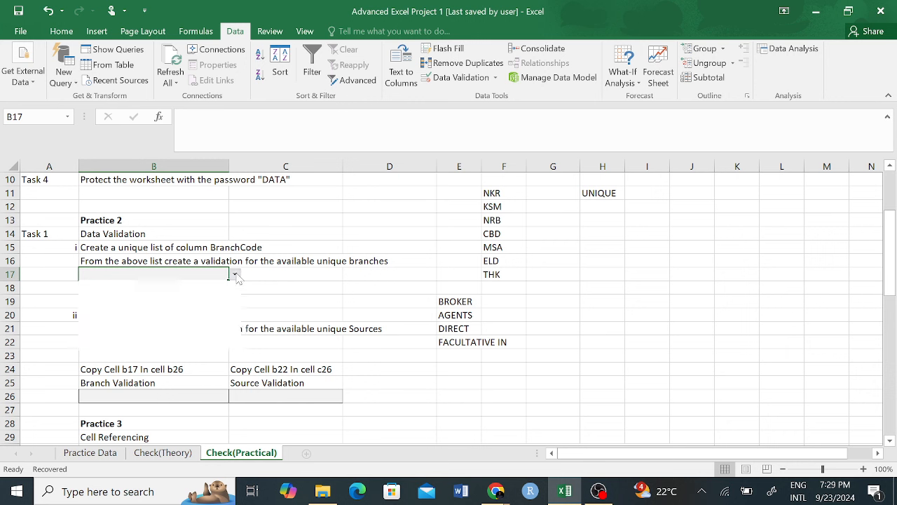
{"action": "key", "text": "Escape"}
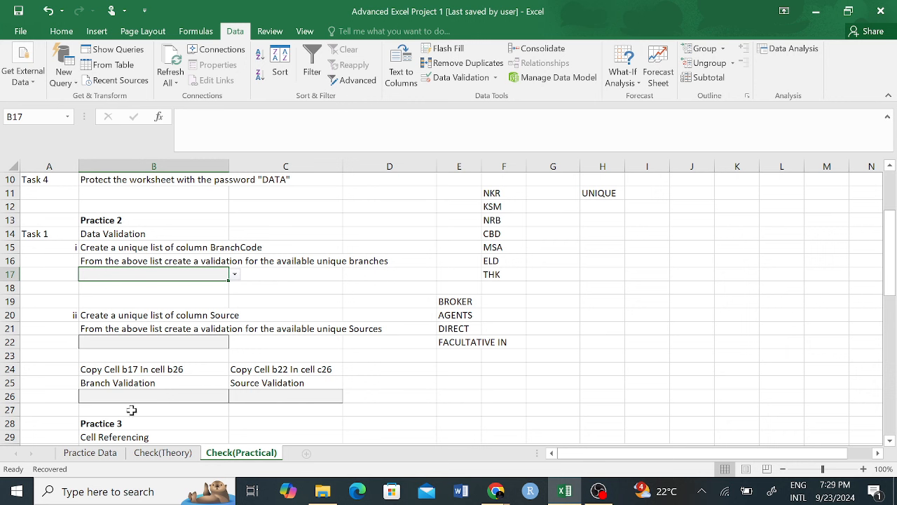
Step: Inspect the empty area beside the Practice Data table, then return to Check(Practical)
{"action": "left_click", "coordinate": [90, 453]}
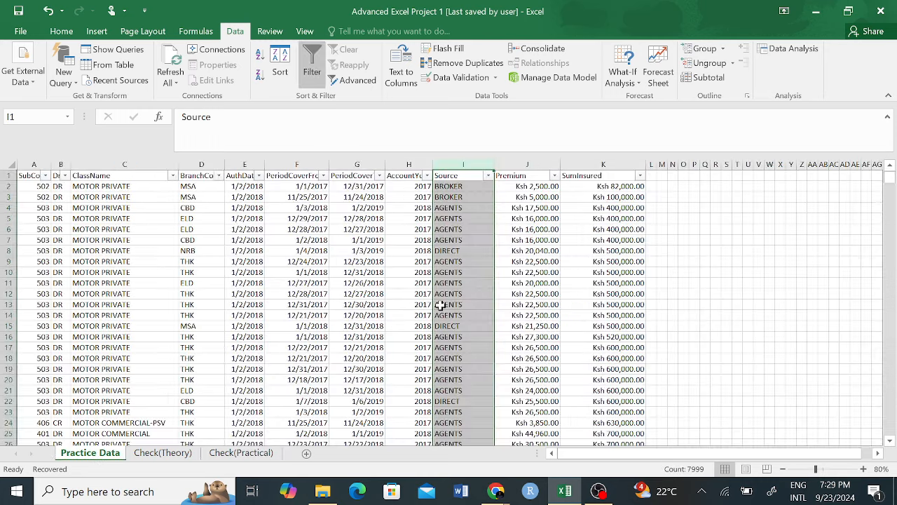
{"action": "left_click", "coordinate": [631, 329]}
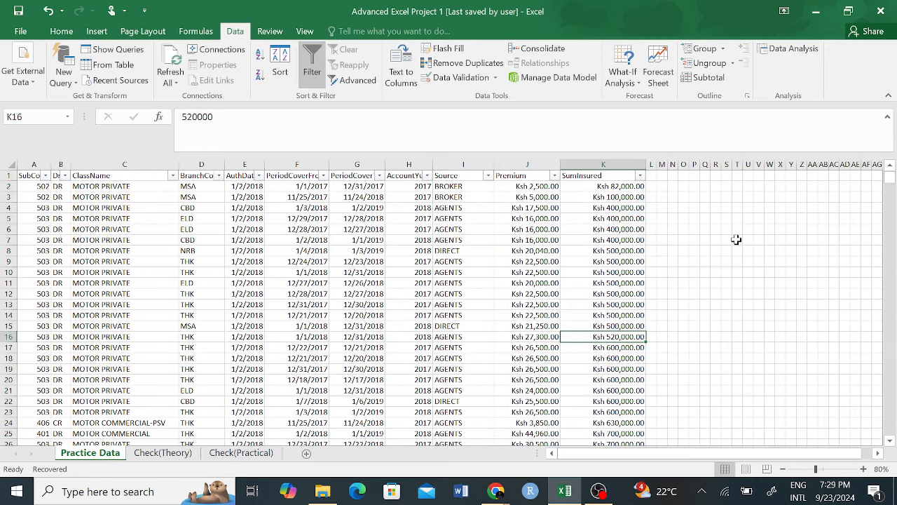
{"action": "left_click_drag", "start_coordinate": [684, 208], "coordinate": [878, 413]}
{"action": "left_click", "coordinate": [746, 251]}
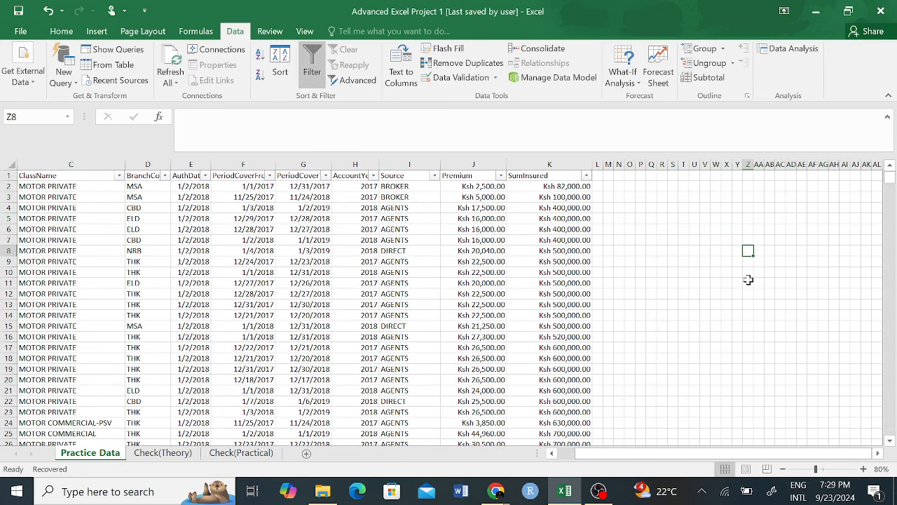
{"action": "left_click_drag", "start_coordinate": [662, 208], "coordinate": [748, 339]}
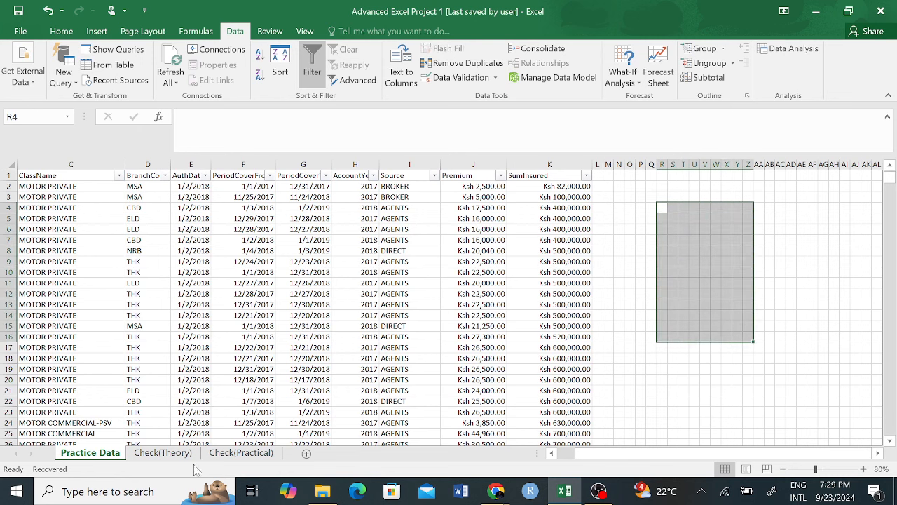
{"action": "left_click", "coordinate": [236, 455]}
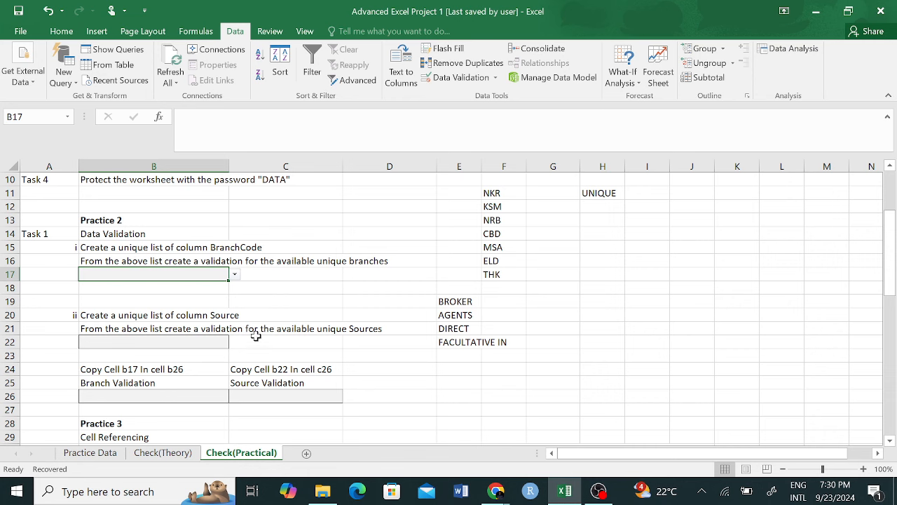
{"action": "key", "text": "Down"}
{"action": "key", "text": "Down"}
{"action": "key", "text": "Down"}
{"action": "key", "text": "Down"}
{"action": "key", "text": "Down"}
{"action": "key", "text": "Down"}
{"action": "key", "text": "Down"}
{"action": "key", "text": "Down"}
{"action": "key", "text": "Down"}
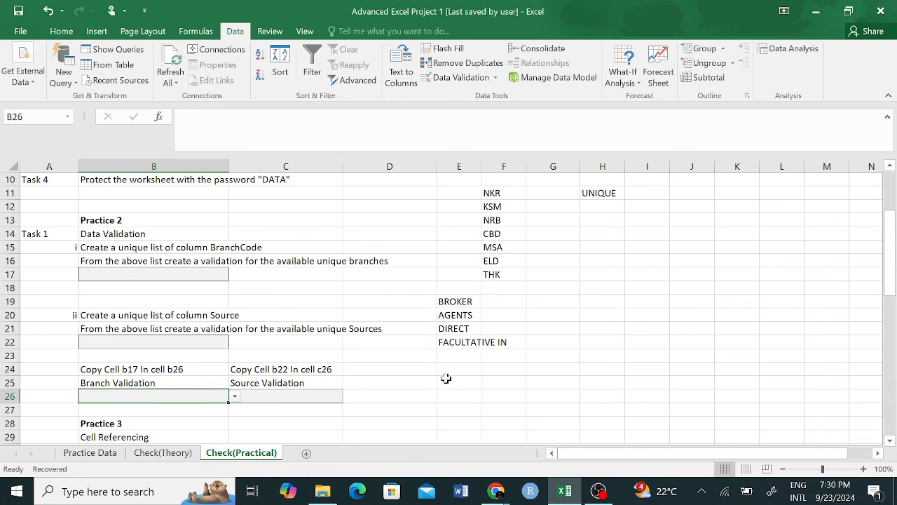
Step: Fill C51's BROKER premium formula down to C54 for AGENTS, DIRECT and FACULTATIVE IN
{"action": "scroll", "coordinate": [444, 377], "scroll_direction": "down", "scroll_amount": 3}
{"action": "scroll", "coordinate": [430, 378], "scroll_direction": "down", "scroll_amount": 6}
{"action": "left_click", "coordinate": [330, 355]}
{"action": "left_click_drag", "start_coordinate": [343, 362], "coordinate": [336, 399]}
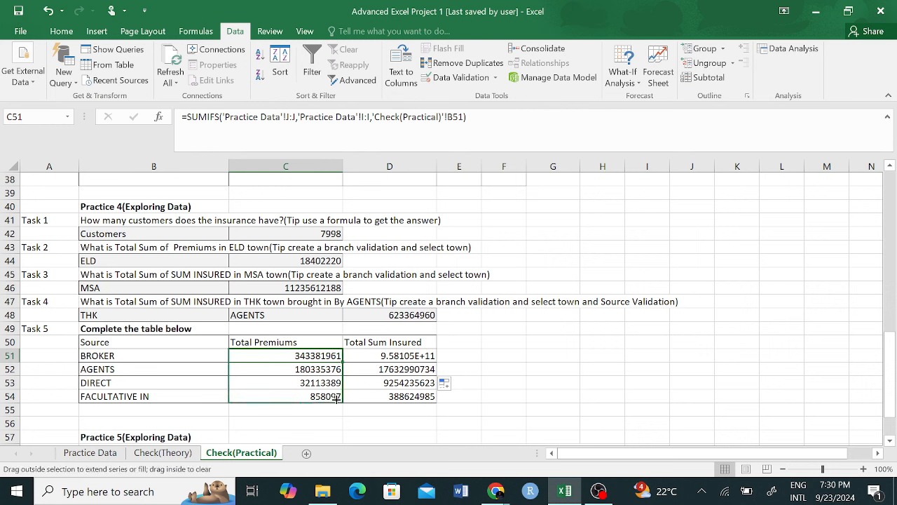
{"action": "left_click_drag", "start_coordinate": [337, 399], "coordinate": [337, 398]}
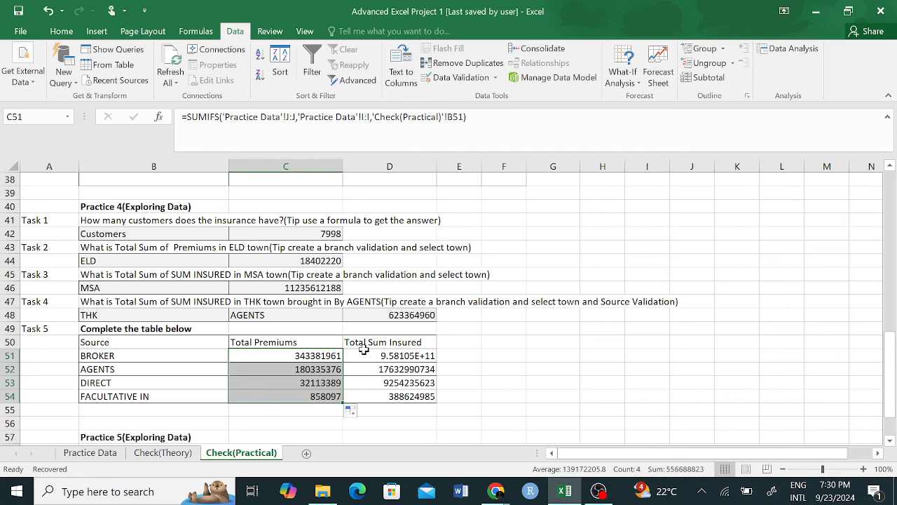
Step: Check the filled premium formulas for AGENTS and DIRECT against the source names
{"action": "left_click", "coordinate": [327, 356]}
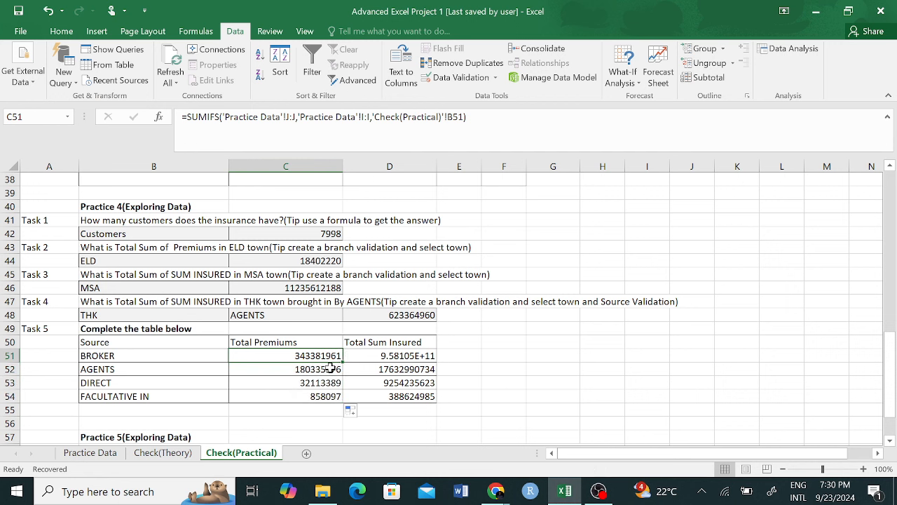
{"action": "left_click", "coordinate": [298, 369]}
{"action": "left_click", "coordinate": [315, 383]}
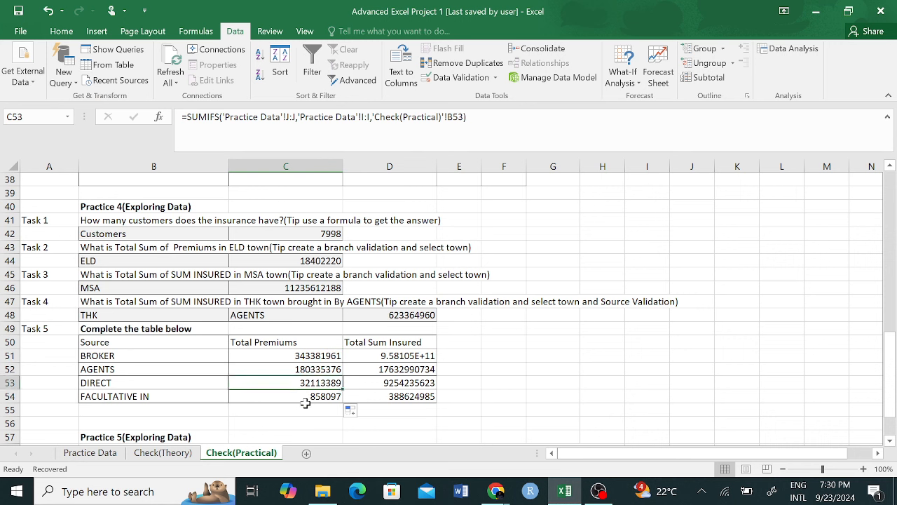
{"action": "left_click", "coordinate": [305, 407]}
{"action": "left_click", "coordinate": [314, 357]}
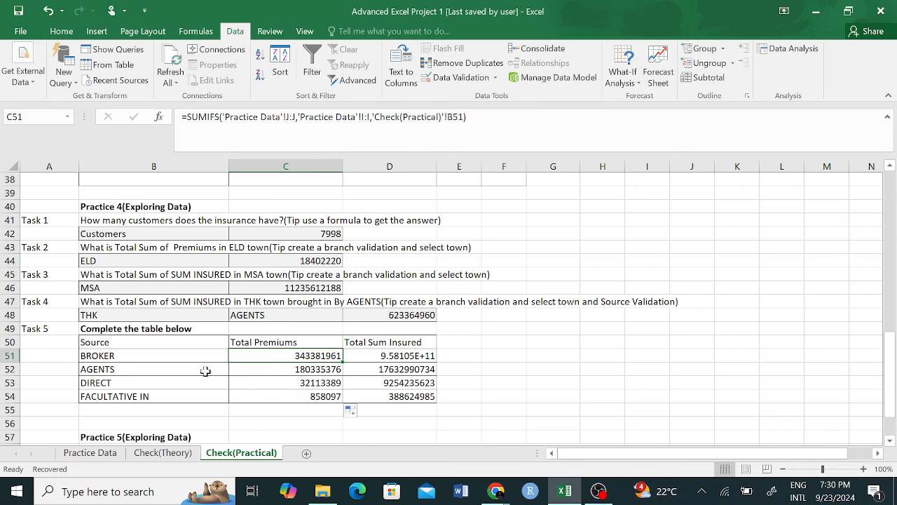
{"action": "left_click_drag", "start_coordinate": [124, 354], "coordinate": [127, 396]}
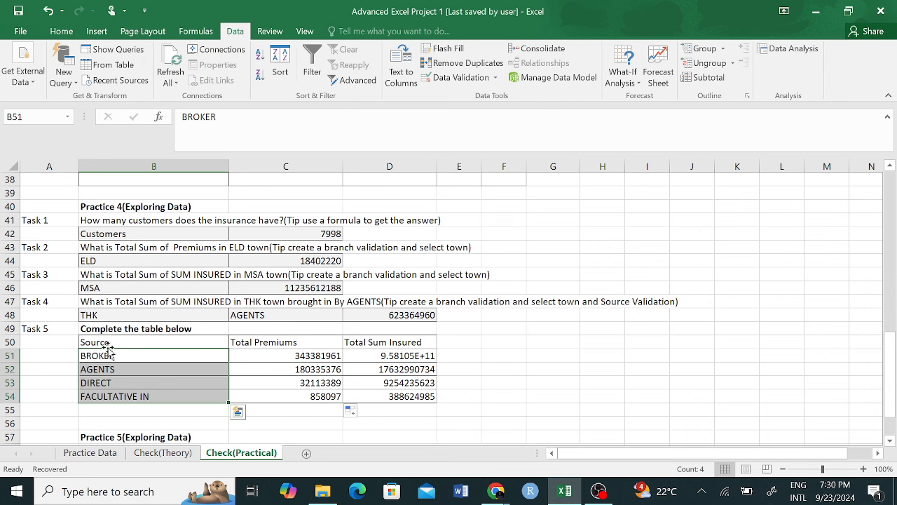
{"action": "left_click", "coordinate": [143, 386]}
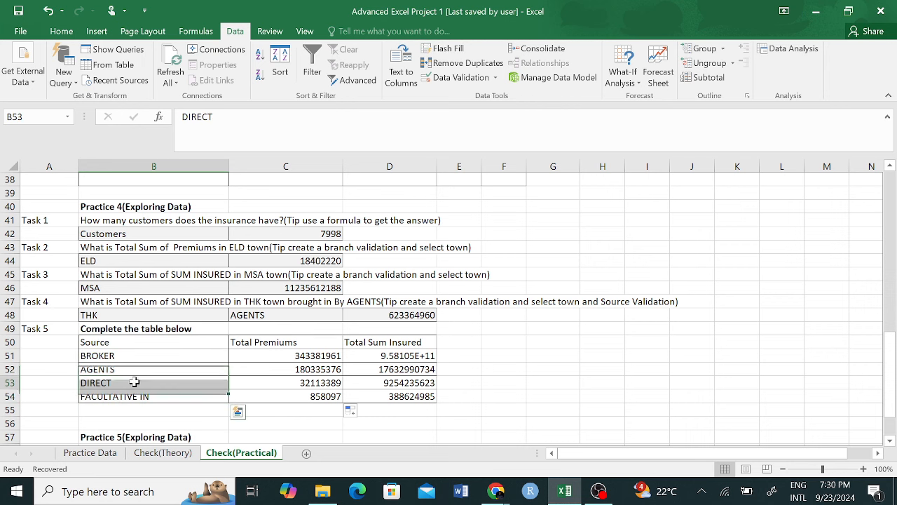
Step: Compare the formulas' source criteria with the Practice Data Source column and D51's formula
{"action": "left_click", "coordinate": [90, 453]}
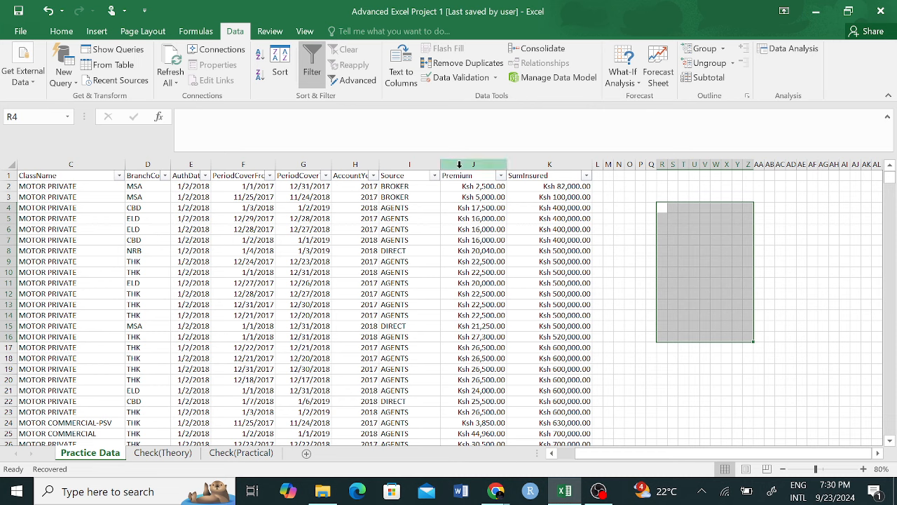
{"action": "left_click", "coordinate": [407, 164]}
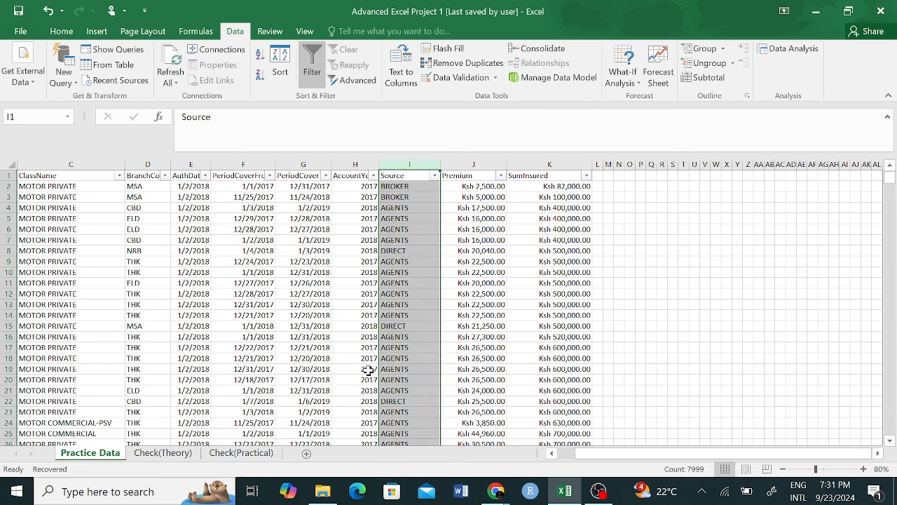
{"action": "left_click", "coordinate": [247, 453]}
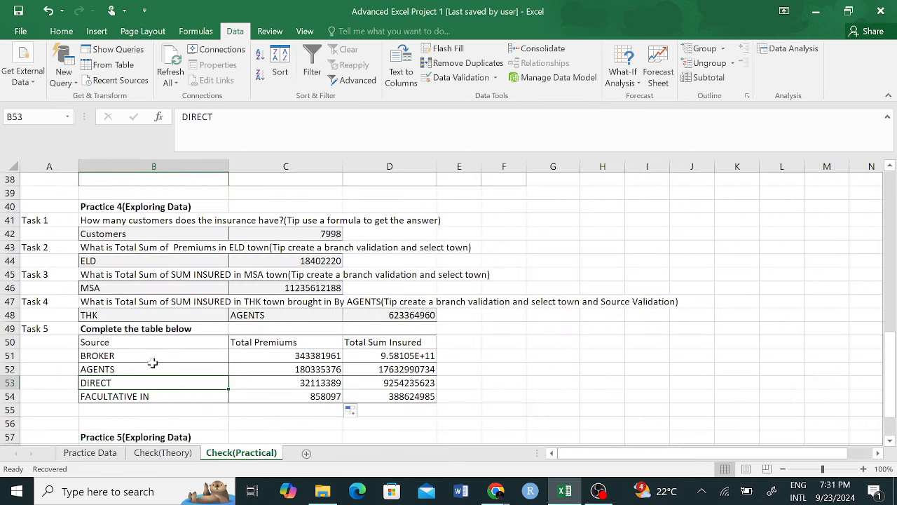
{"action": "left_click", "coordinate": [319, 358]}
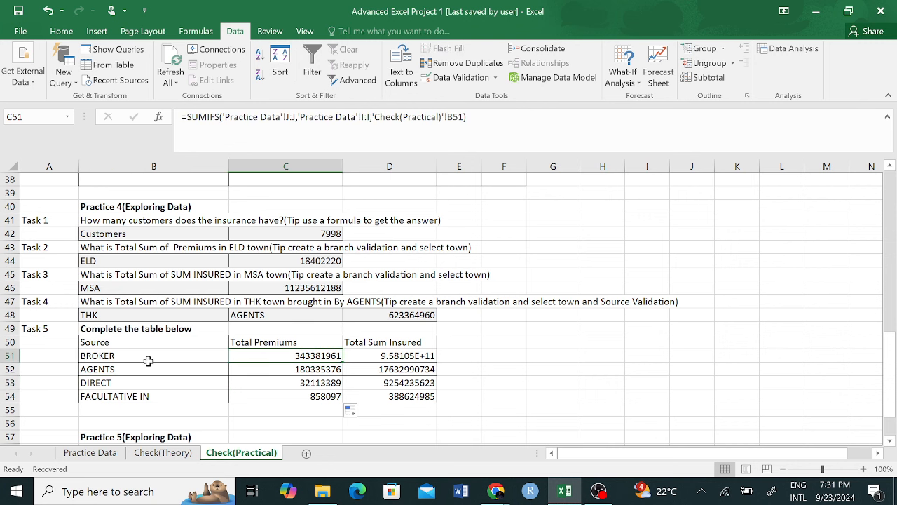
{"action": "left_click_drag", "start_coordinate": [120, 356], "coordinate": [126, 394]}
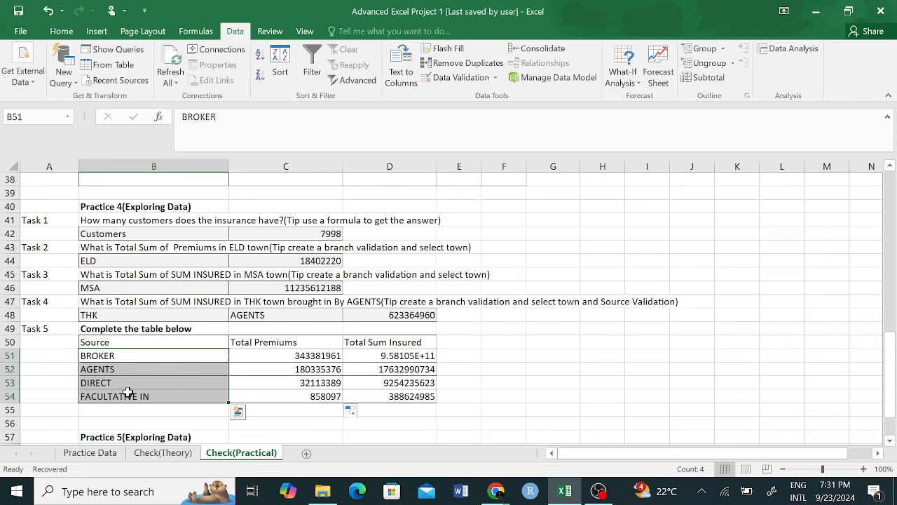
{"action": "left_click", "coordinate": [405, 357]}
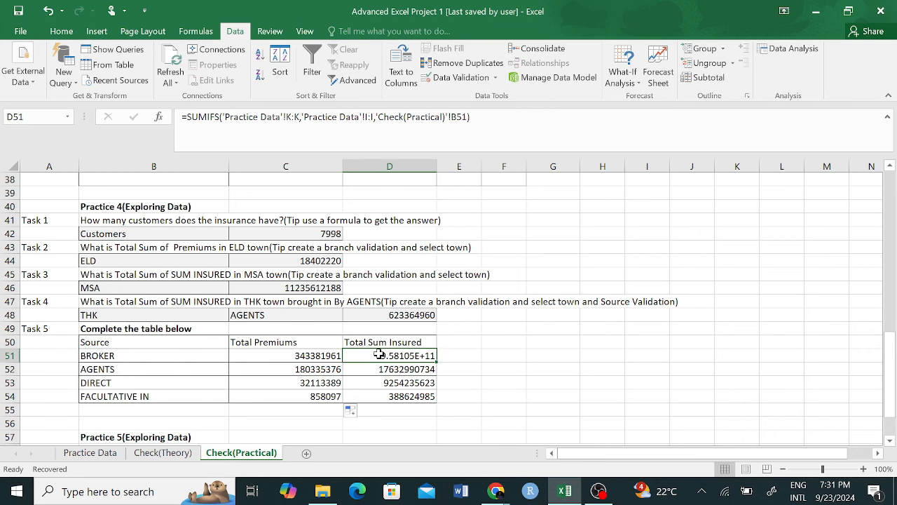
Step: Recommit BROKER's premium formula in C51 and scroll down toward the Practice 5 tasks
{"action": "left_click", "coordinate": [310, 356]}
{"action": "left_click_drag", "start_coordinate": [477, 117], "coordinate": [173, 121]}
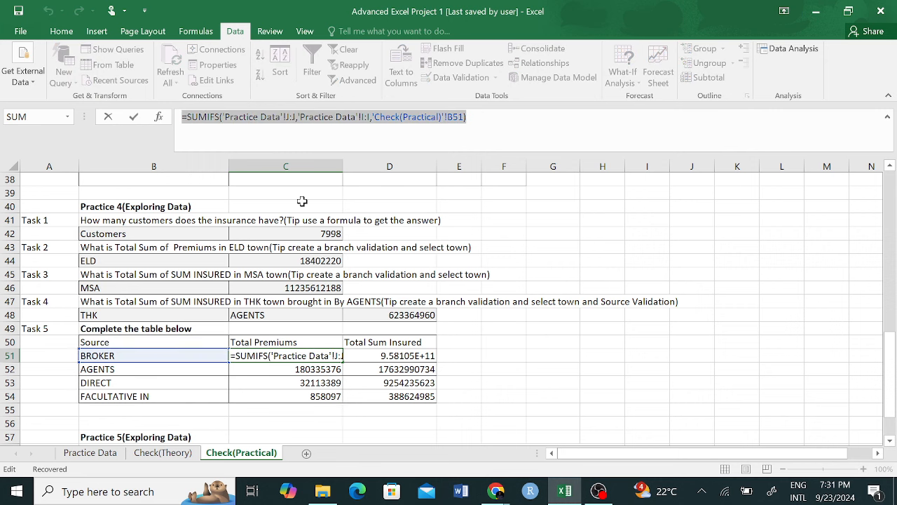
{"action": "key", "text": "Return"}
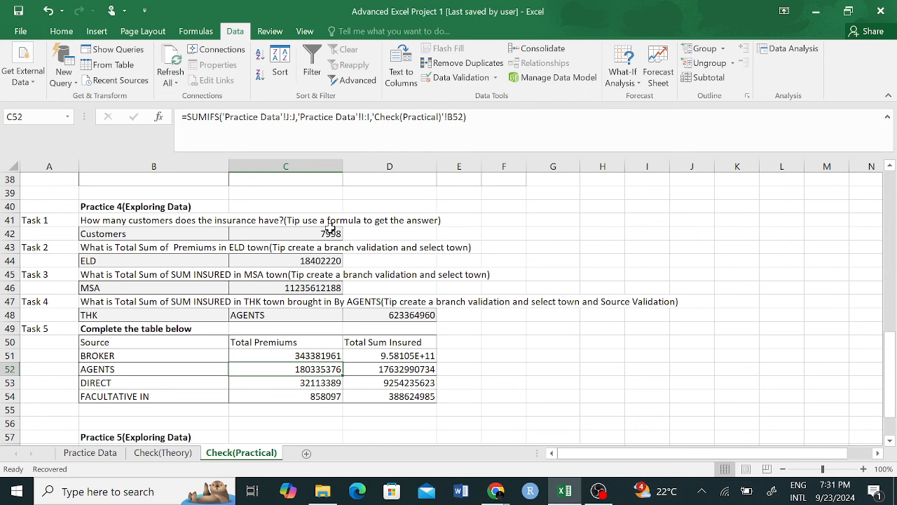
{"action": "left_click", "coordinate": [311, 357]}
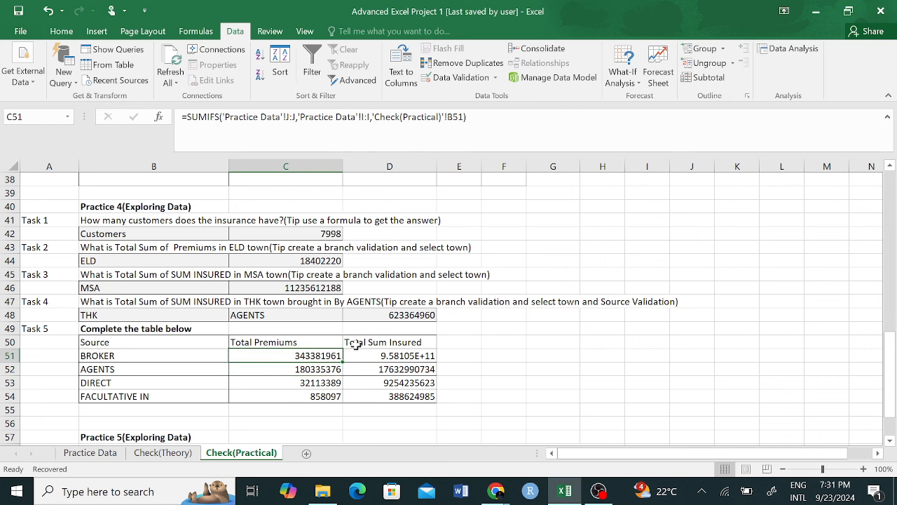
{"action": "scroll", "coordinate": [326, 355], "scroll_direction": "down", "scroll_amount": 2}
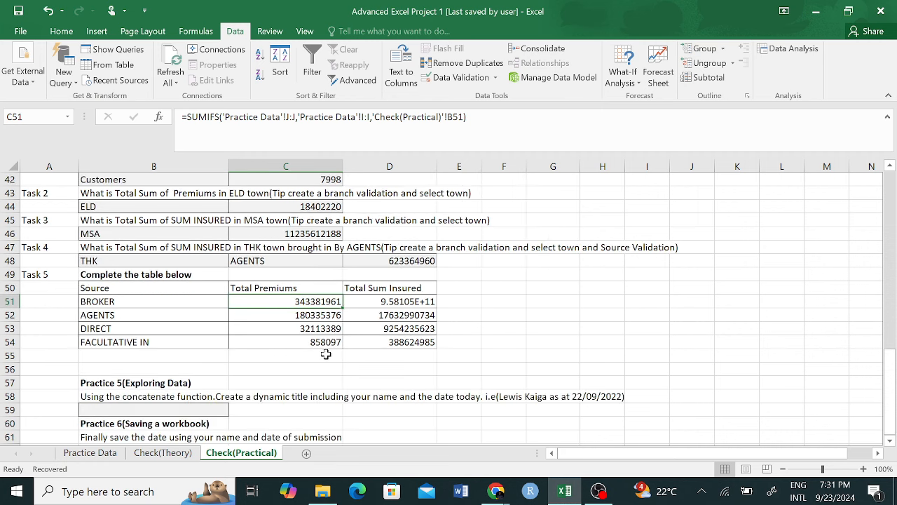
{"action": "scroll", "coordinate": [326, 355], "scroll_direction": "down", "scroll_amount": 3}
{"action": "scroll", "coordinate": [437, 355], "scroll_direction": "up", "scroll_amount": 2}
{"action": "scroll", "coordinate": [438, 354], "scroll_direction": "down", "scroll_amount": 2}
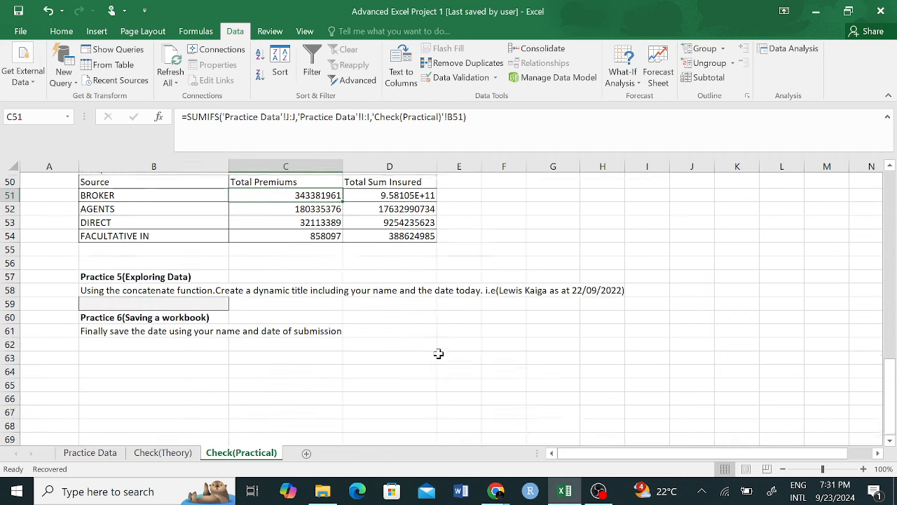
{"action": "scroll", "coordinate": [438, 354], "scroll_direction": "up", "scroll_amount": 2}
{"action": "left_click", "coordinate": [430, 357]}
{"action": "left_click", "coordinate": [168, 344]}
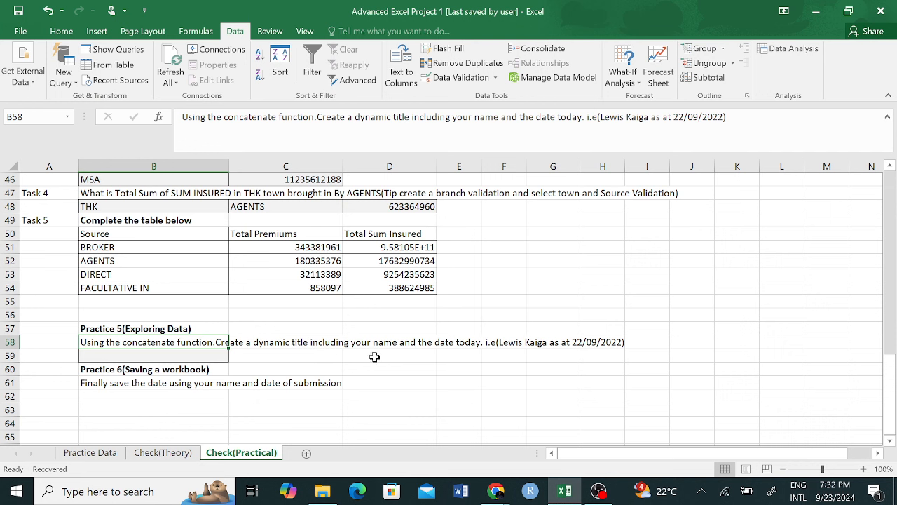
{"action": "left_click", "coordinate": [298, 358]}
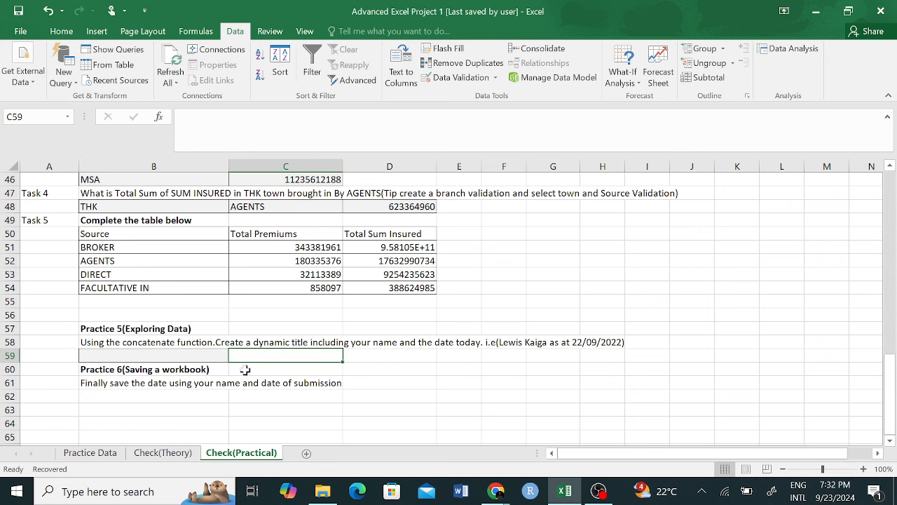
{"action": "left_click", "coordinate": [197, 355]}
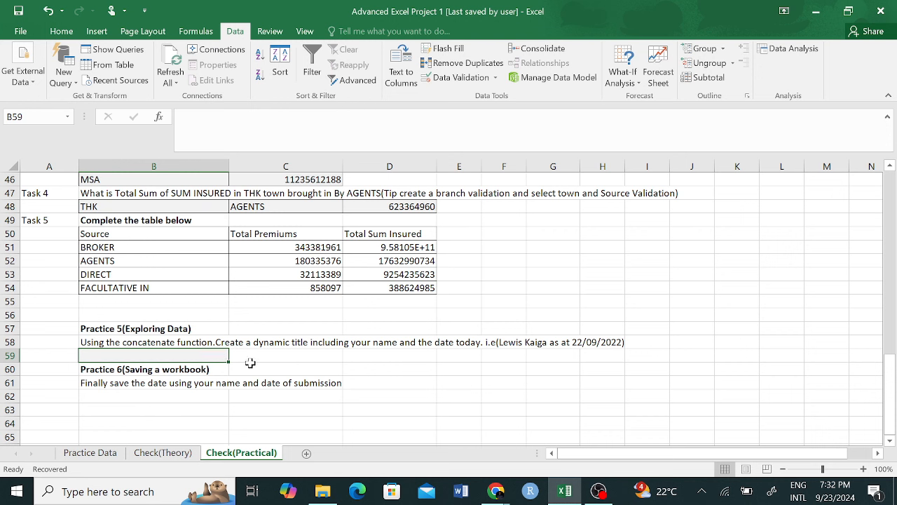
{"action": "left_click", "coordinate": [250, 363]}
{"action": "left_click", "coordinate": [212, 354]}
{"action": "left_click", "coordinate": [506, 382]}
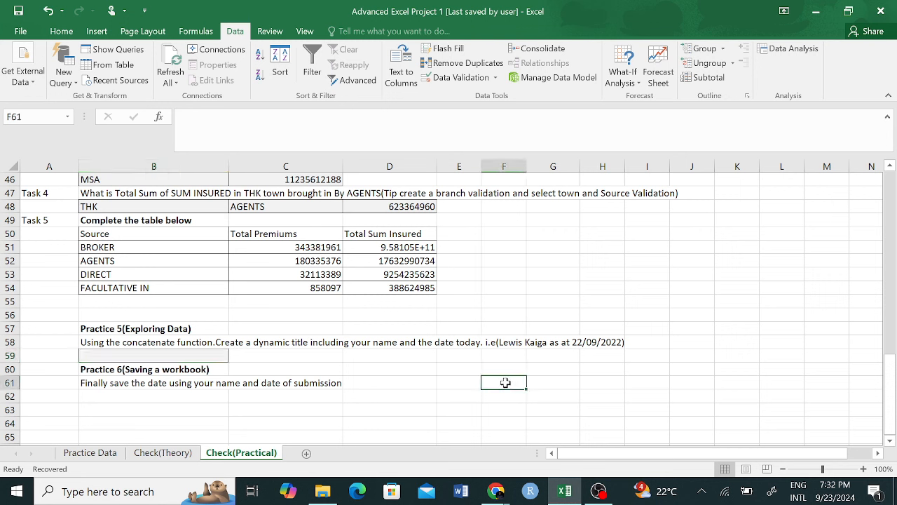
{"action": "left_click", "coordinate": [301, 355]}
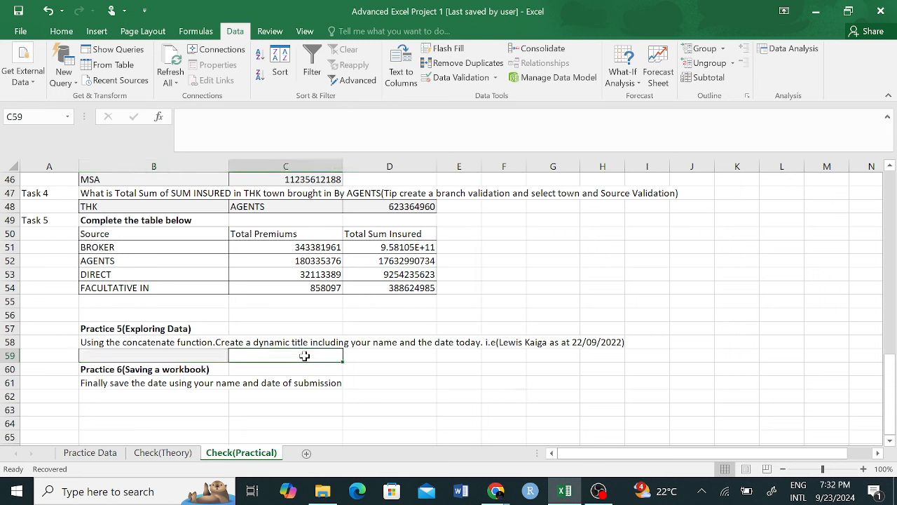
{"action": "left_click", "coordinate": [379, 356]}
{"action": "left_click", "coordinate": [306, 365]}
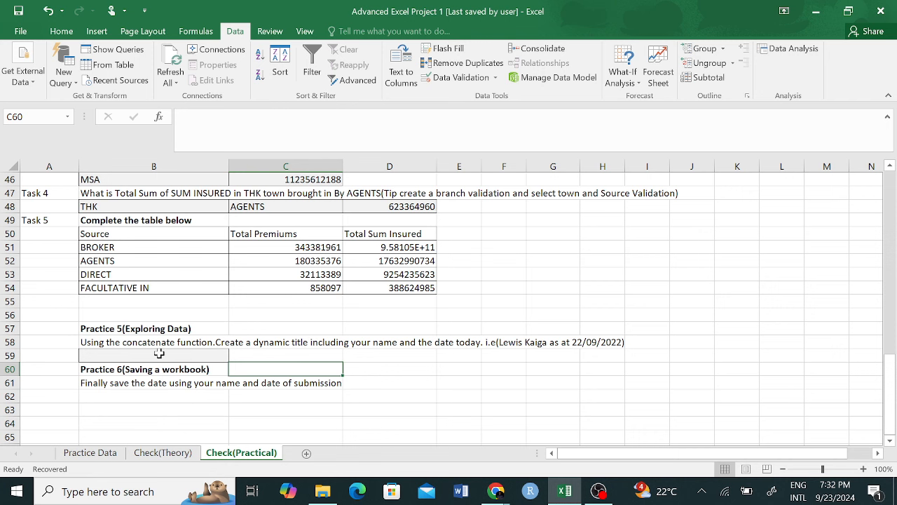
{"action": "left_click", "coordinate": [162, 354]}
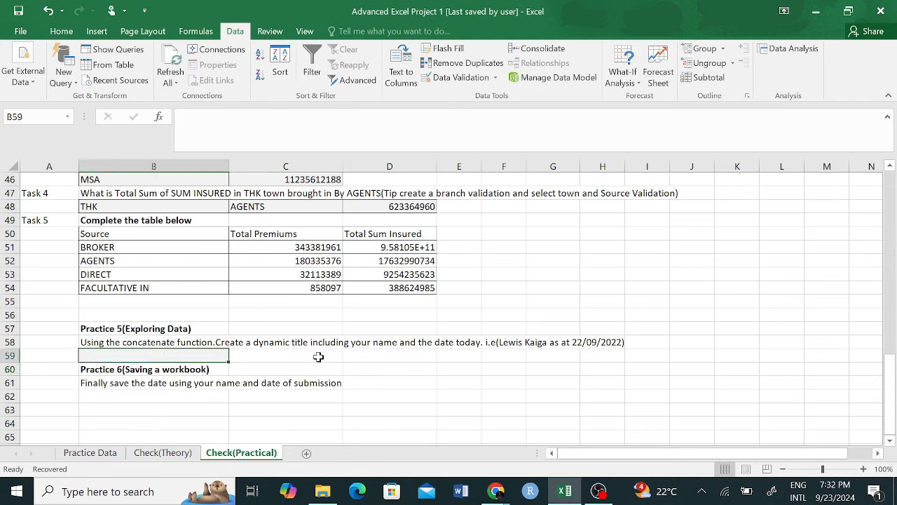
{"action": "left_click", "coordinate": [319, 356]}
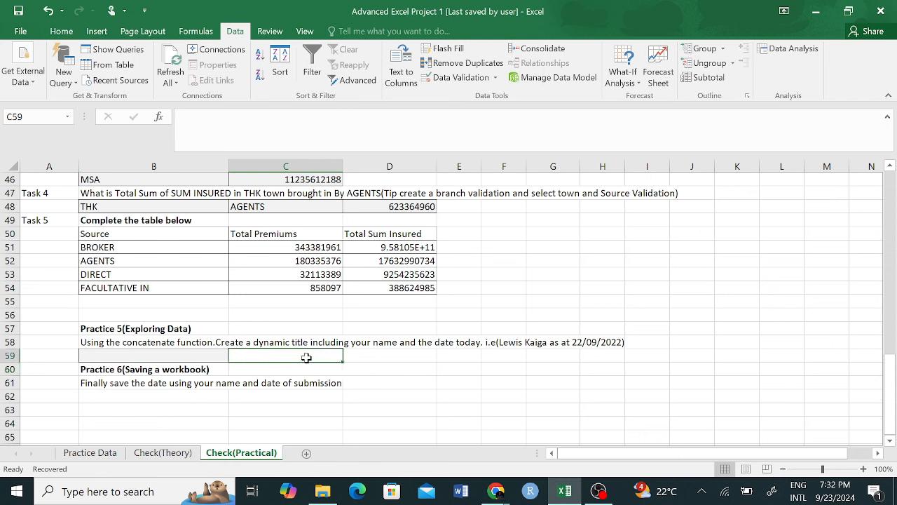
{"action": "left_click", "coordinate": [404, 357]}
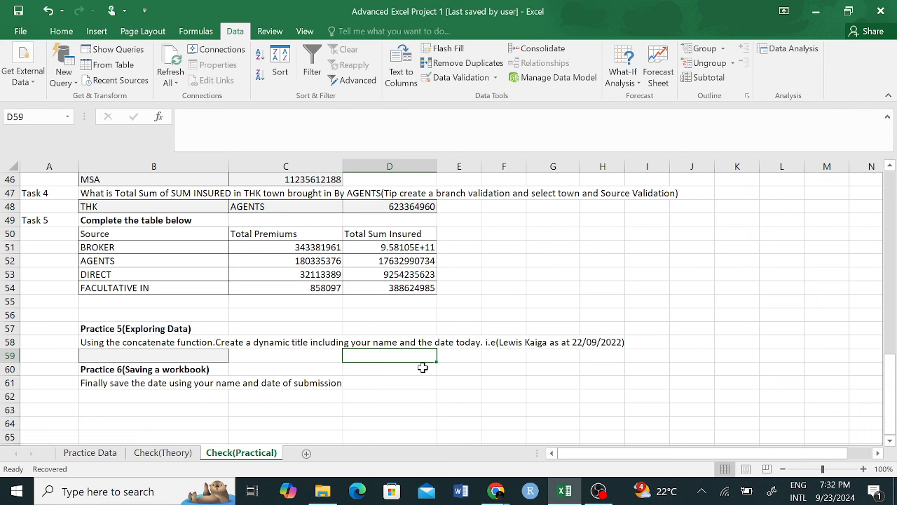
{"action": "type", "text": "=TO"}
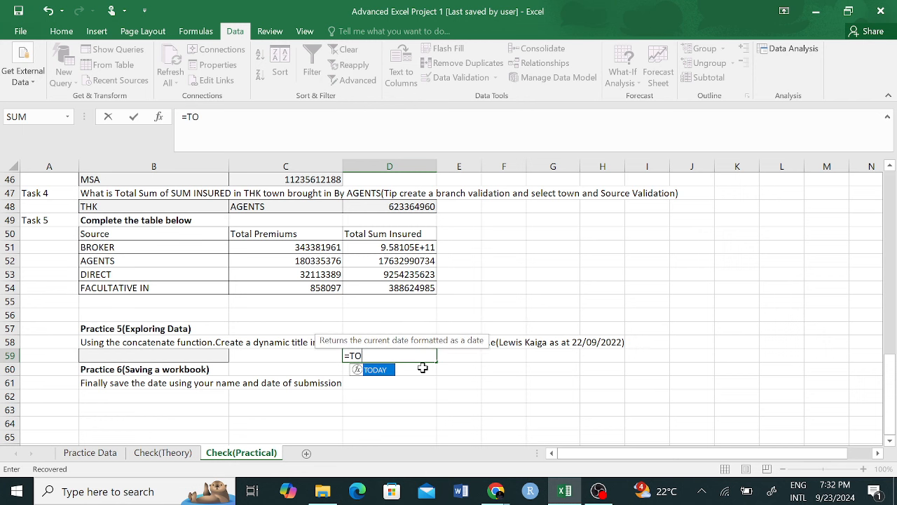
{"action": "key", "text": "Return"}
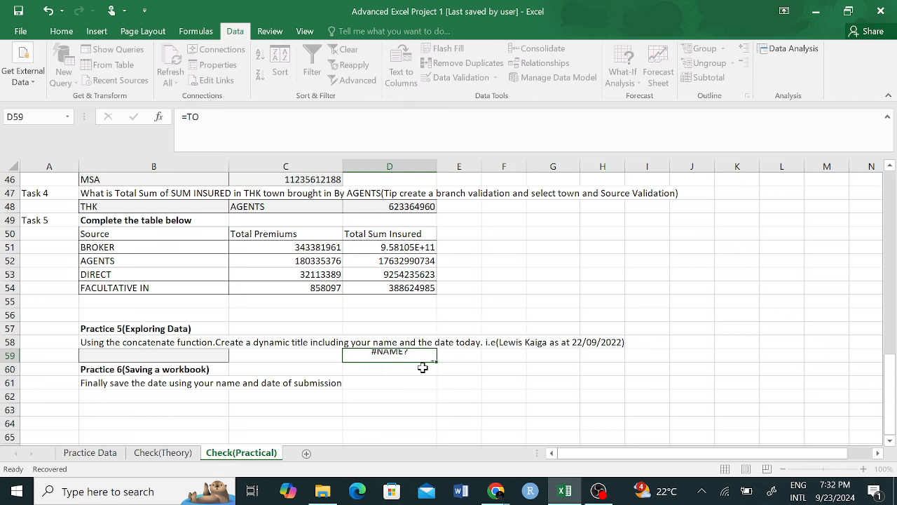
{"action": "left_click", "coordinate": [403, 355]}
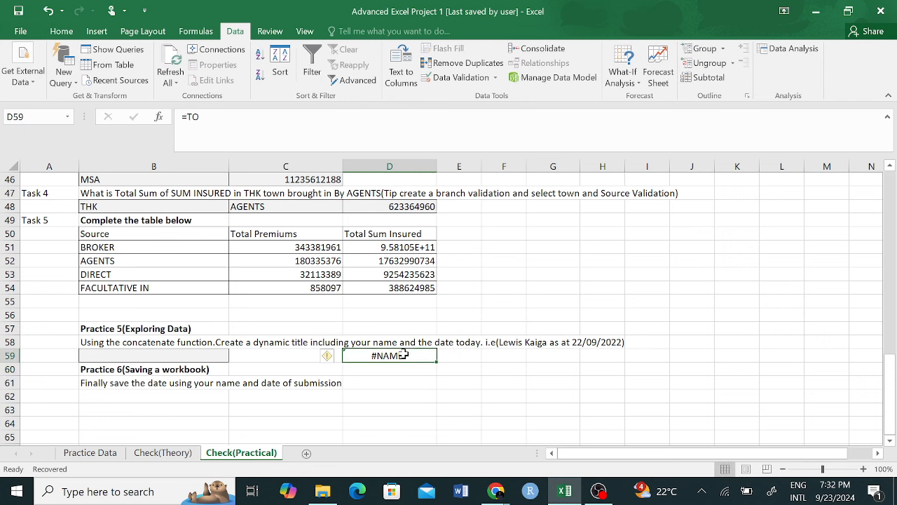
{"action": "left_click", "coordinate": [207, 117]}
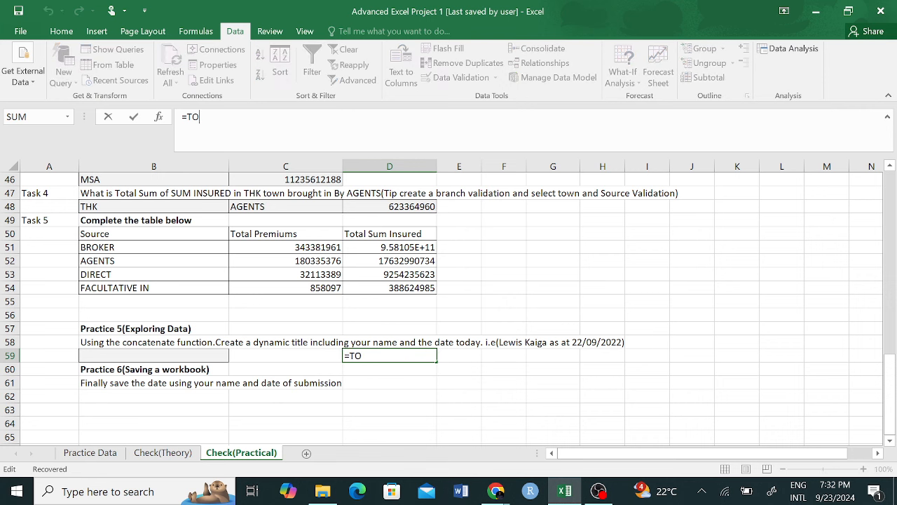
{"action": "type", "text": "DAU"}
{"action": "key", "text": "BackSpace"}
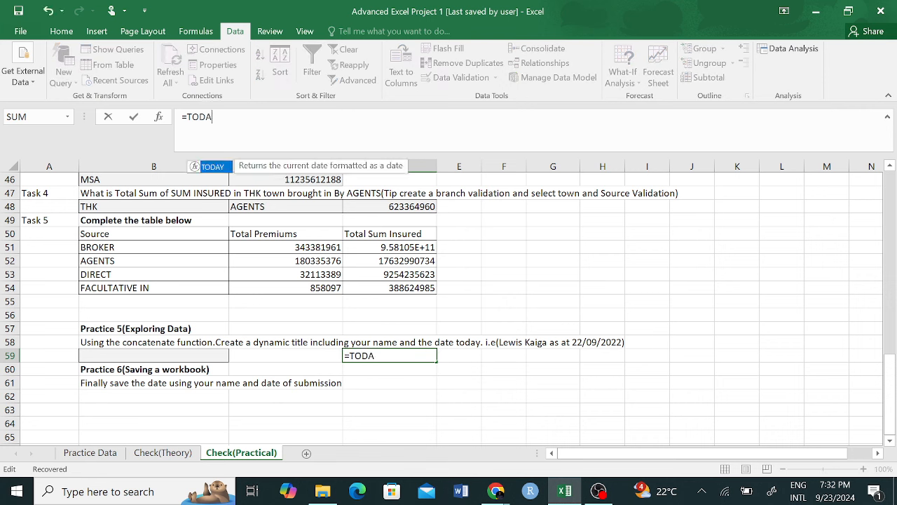
{"action": "type", "text": "Y"}
{"action": "key", "text": "ctrl+Return"}
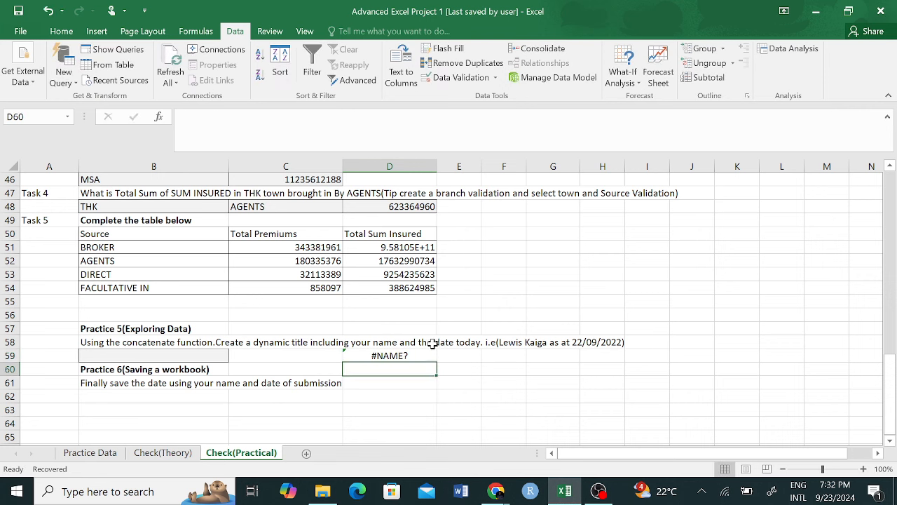
{"action": "left_click", "coordinate": [222, 117]}
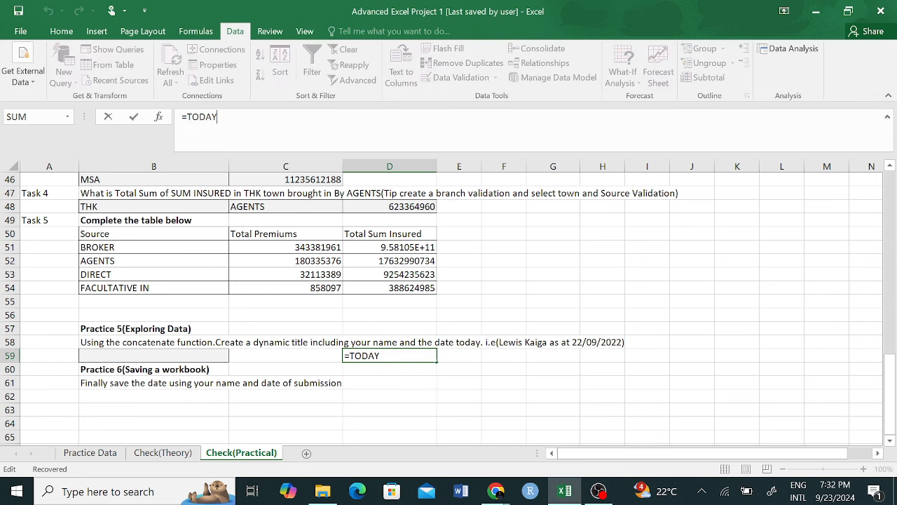
{"action": "key", "text": "BackSpace"}
{"action": "key", "text": "BackSpace"}
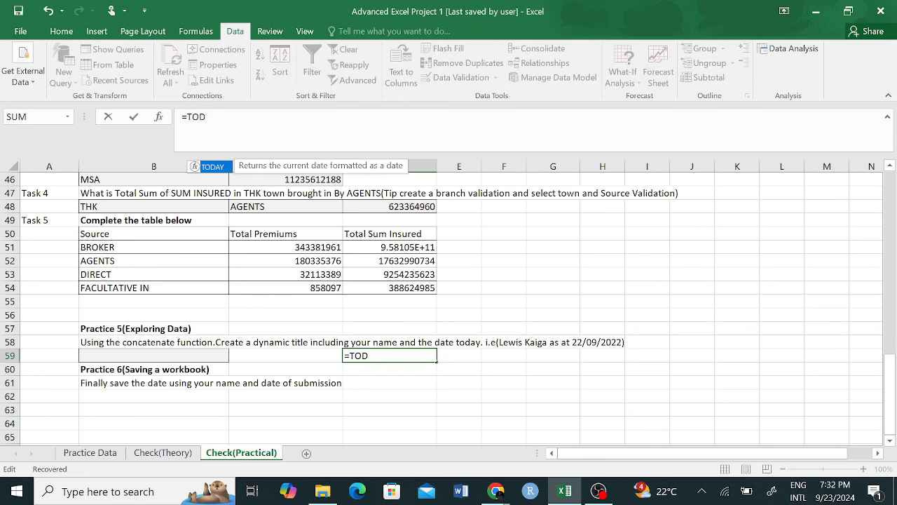
{"action": "key", "text": "Tab"}
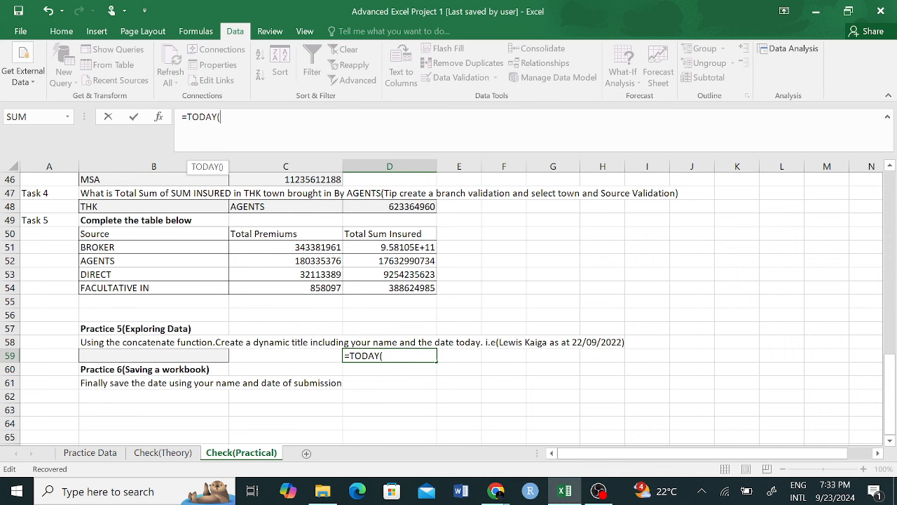
{"action": "key", "text": "Return"}
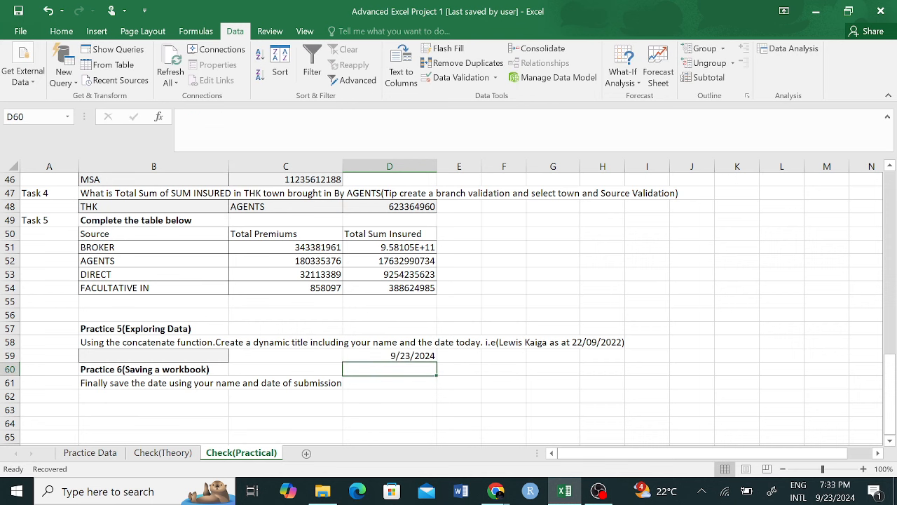
{"action": "left_click", "coordinate": [417, 353]}
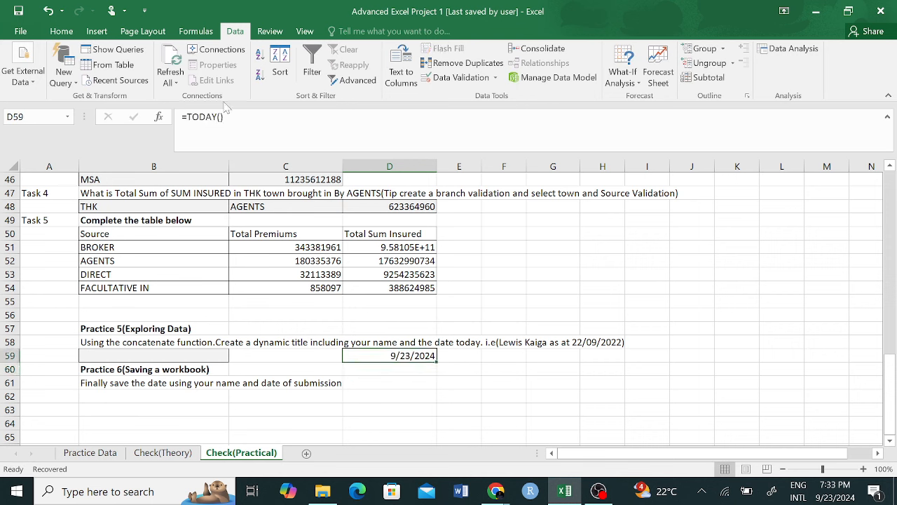
{"action": "left_click", "coordinate": [169, 358]}
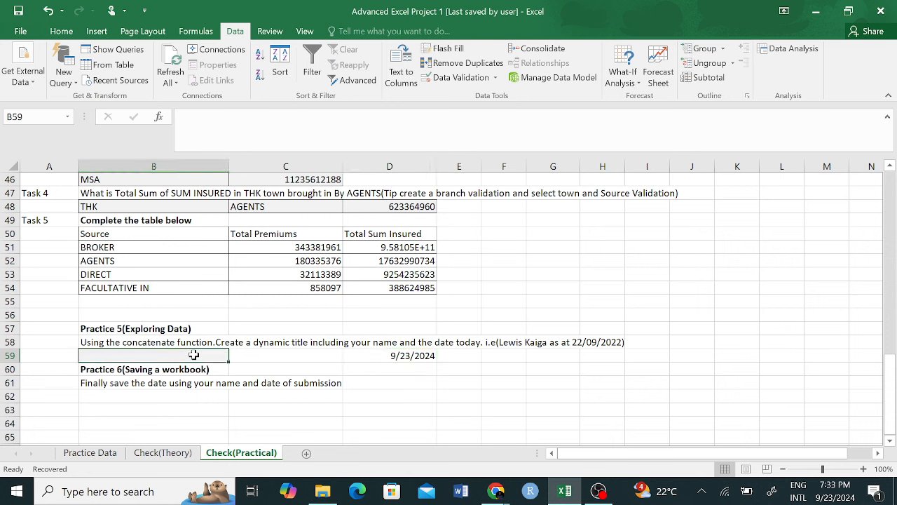
{"action": "left_click", "coordinate": [420, 354]}
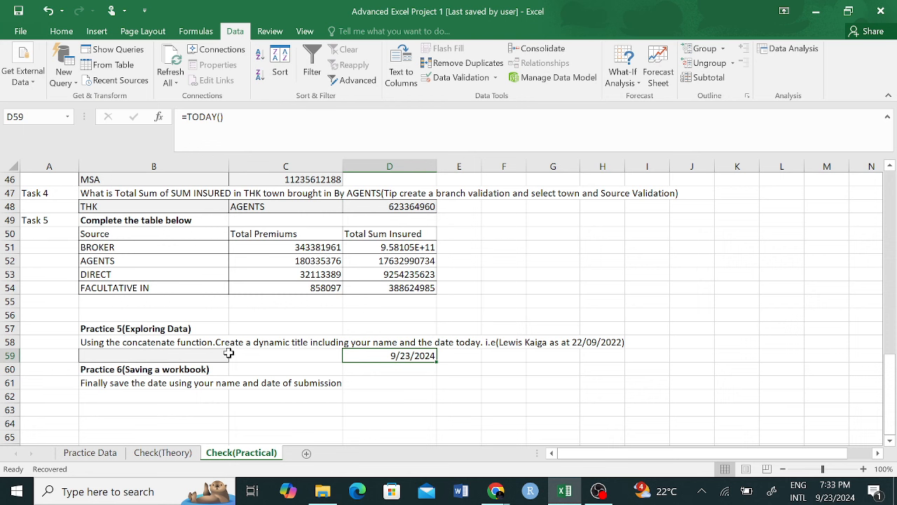
{"action": "left_click", "coordinate": [202, 357]}
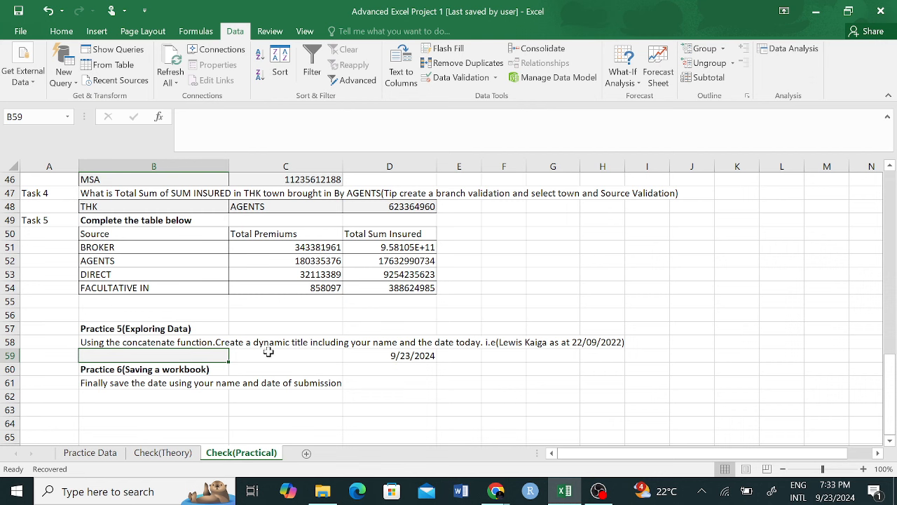
{"action": "left_click", "coordinate": [414, 356]}
{"action": "key", "text": "BackSpace"}
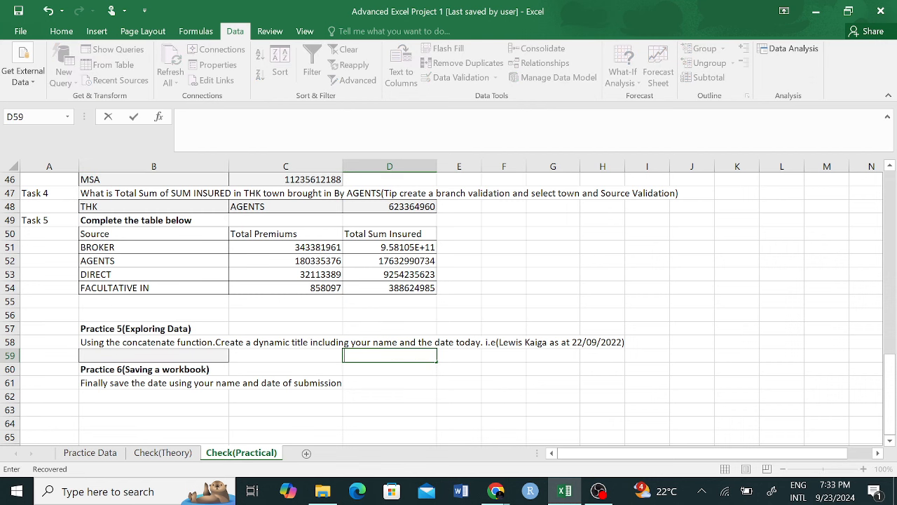
Step: Enter the user's full name in cell D59
{"action": "left_click", "coordinate": [485, 383]}
{"action": "left_click", "coordinate": [371, 356]}
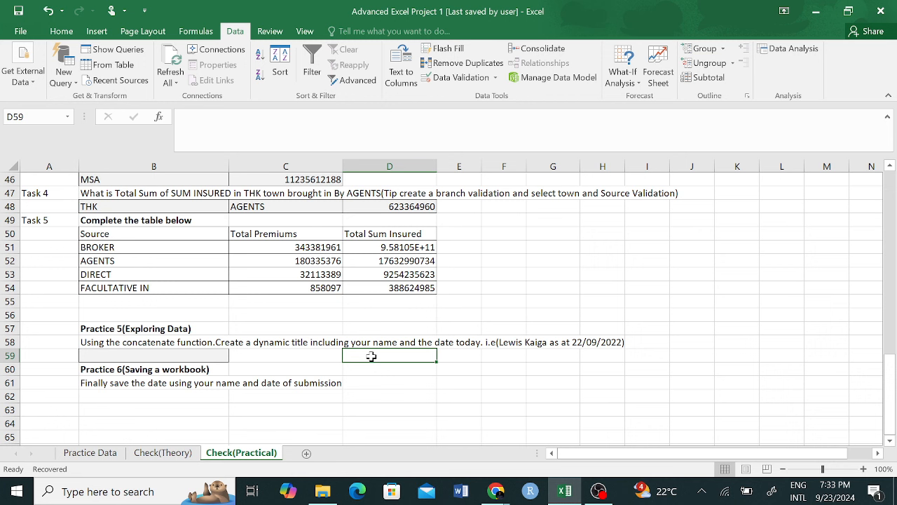
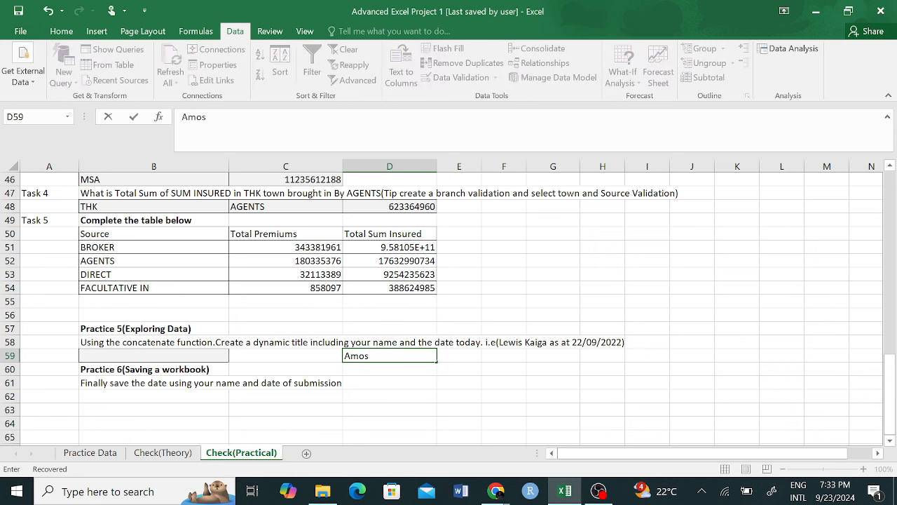
{"action": "left_click", "coordinate": [457, 382]}
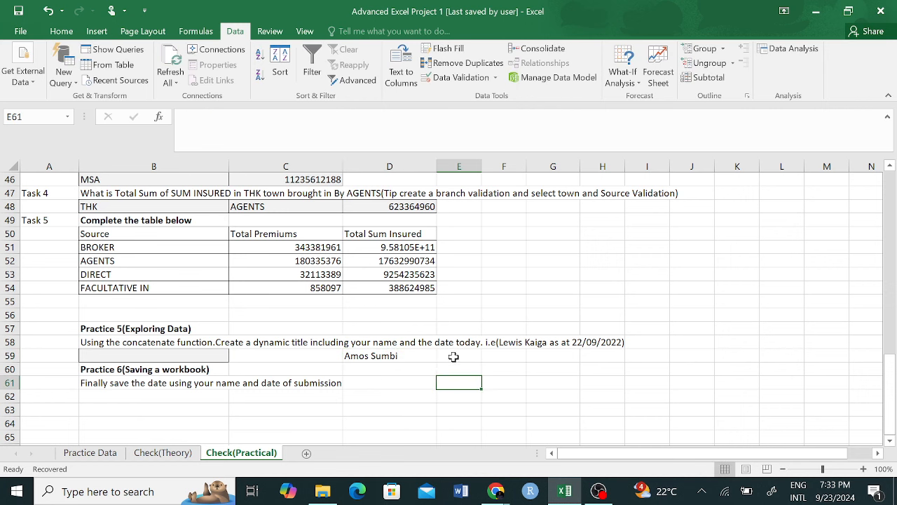
Step: Put a =TODAY() formula in E59 so it shows the current date
{"action": "left_click", "coordinate": [459, 357]}
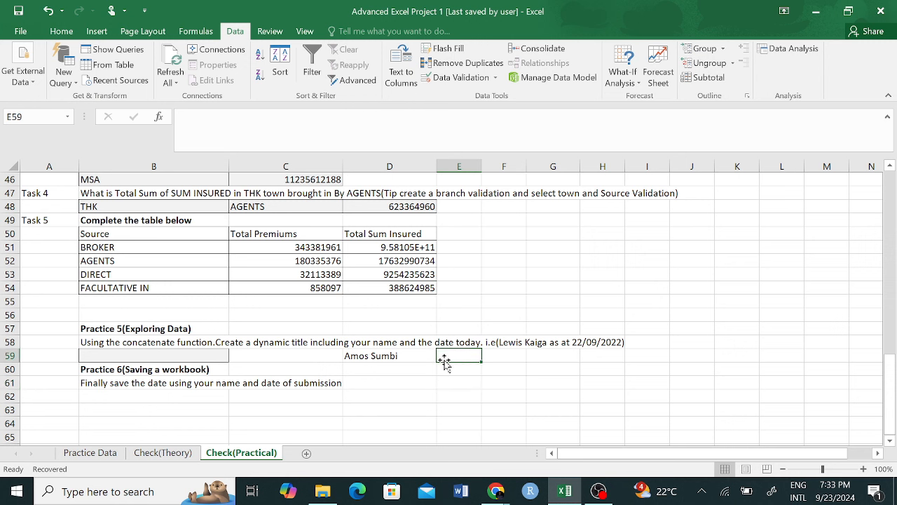
{"action": "type", "text": "=toda"}
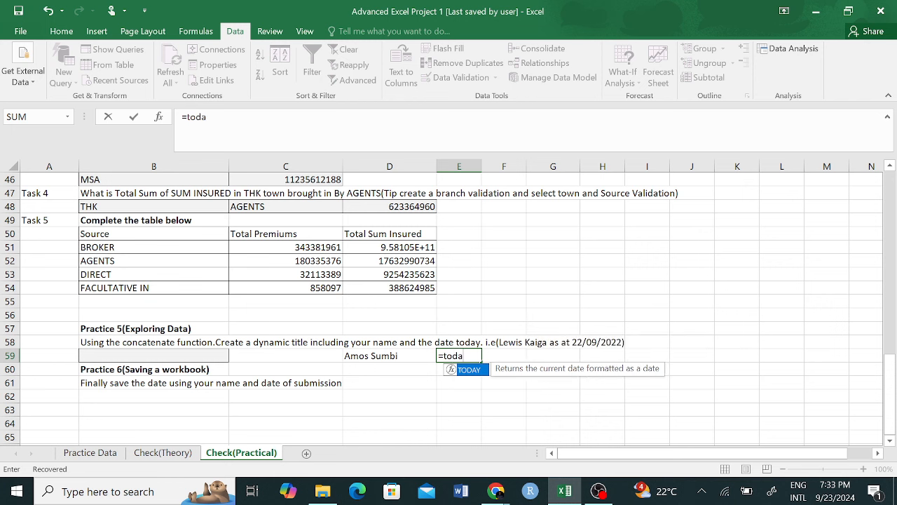
{"action": "key", "text": "Tab"}
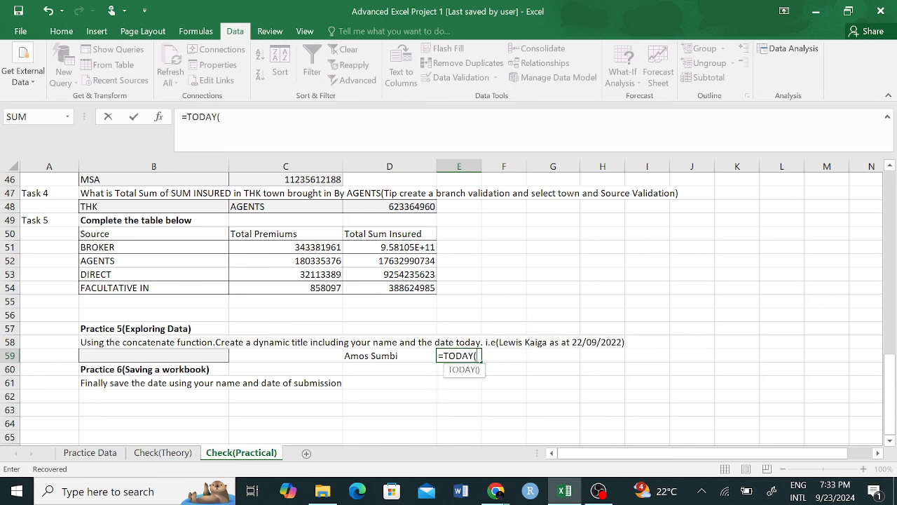
{"action": "type", "text": ")"}
{"action": "key", "text": "Return"}
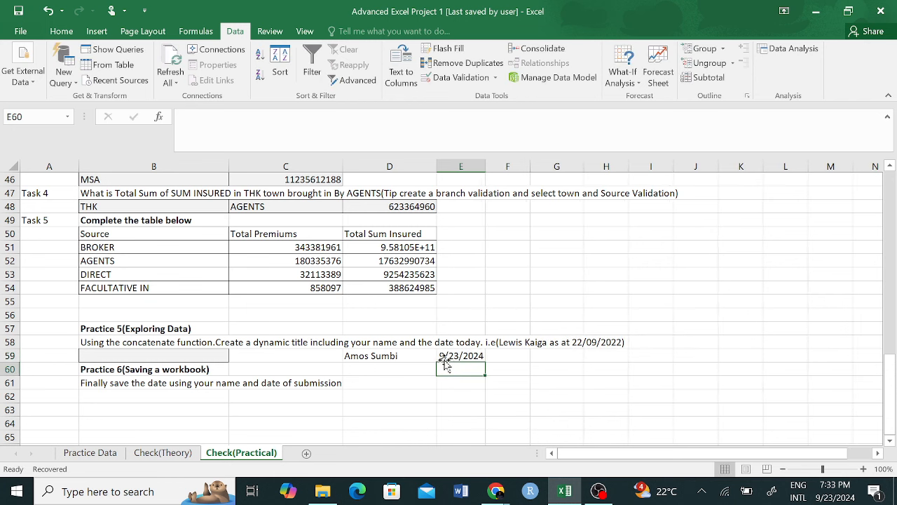
{"action": "left_click", "coordinate": [221, 356]}
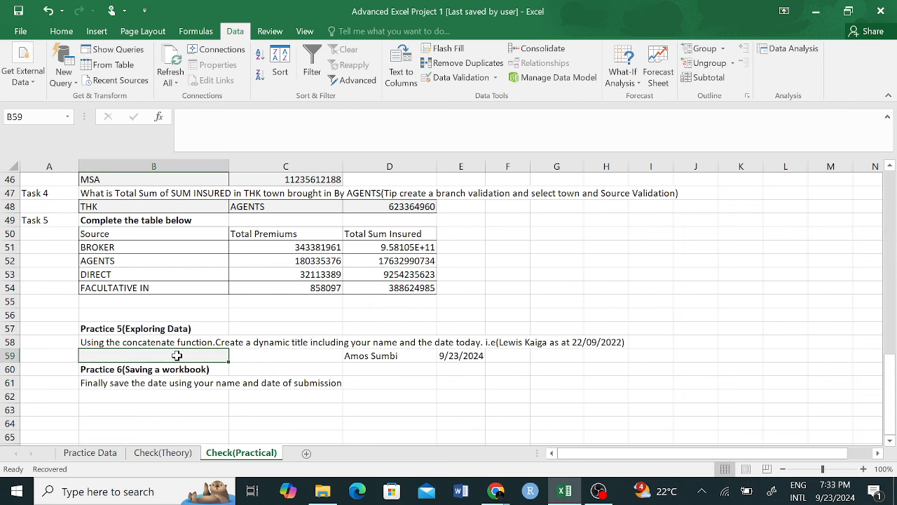
Step: Enter =CONCATENATE(D59, " ", E59) in B59 to join name and date with a space
{"action": "type", "text": "=con"}
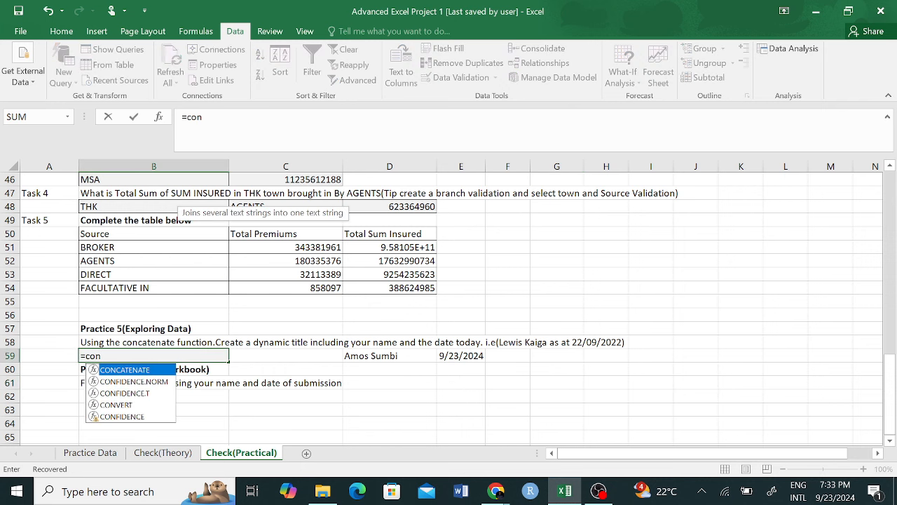
{"action": "key", "text": "Tab"}
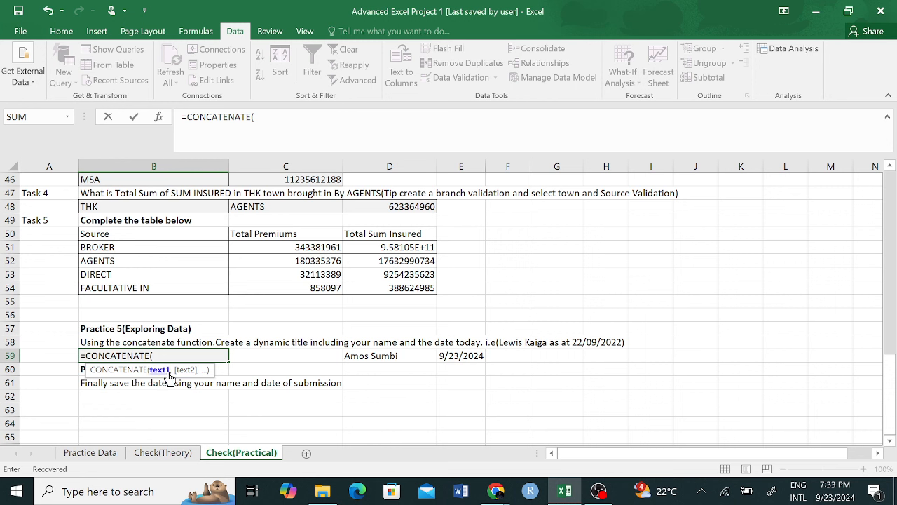
{"action": "left_click", "coordinate": [364, 356]}
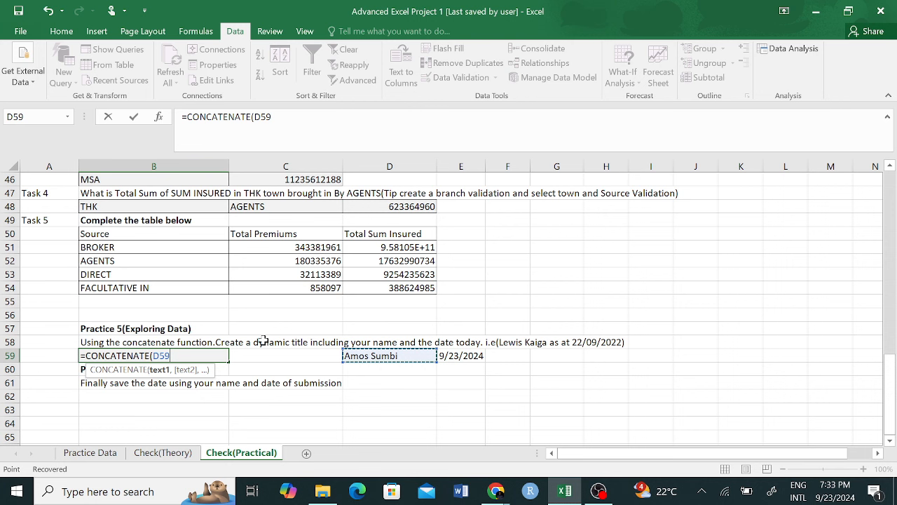
{"action": "type", "text": ","}
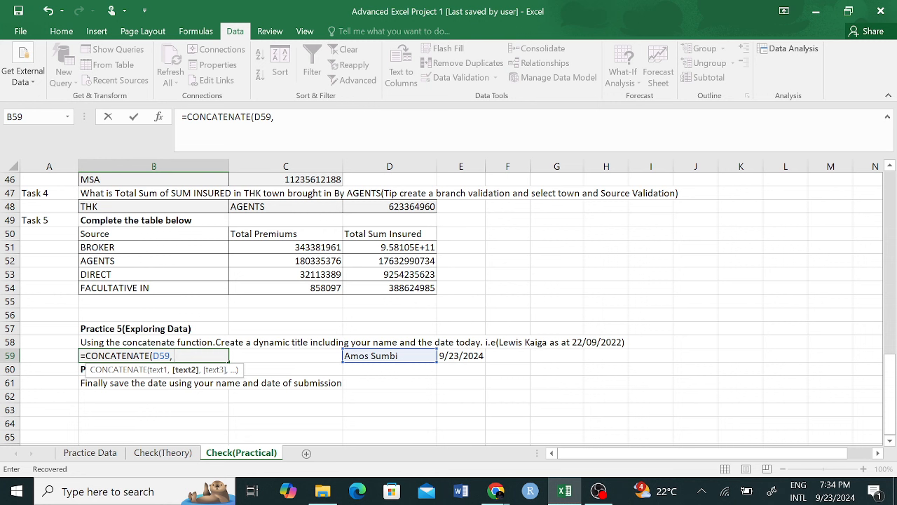
{"action": "type", "text": "\"\","}
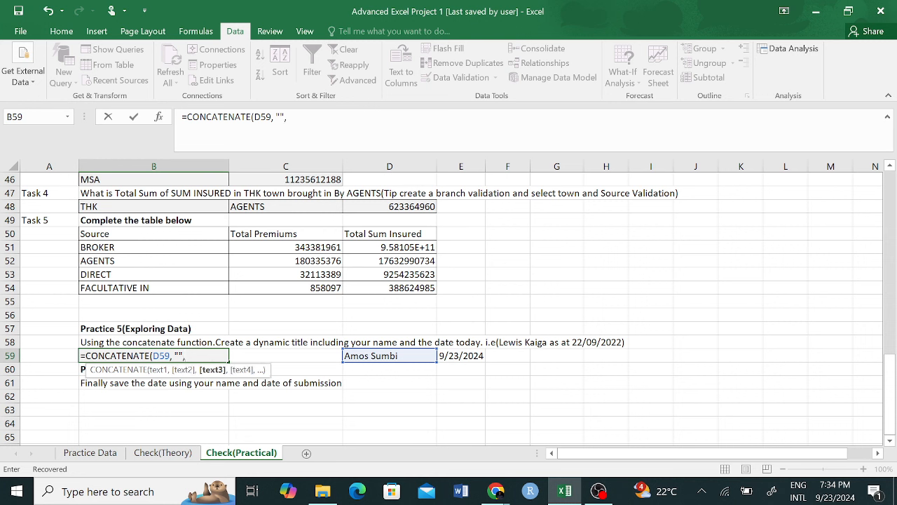
{"action": "key", "text": "F2"}
{"action": "key", "text": "Left"}
{"action": "key", "text": "Left"}
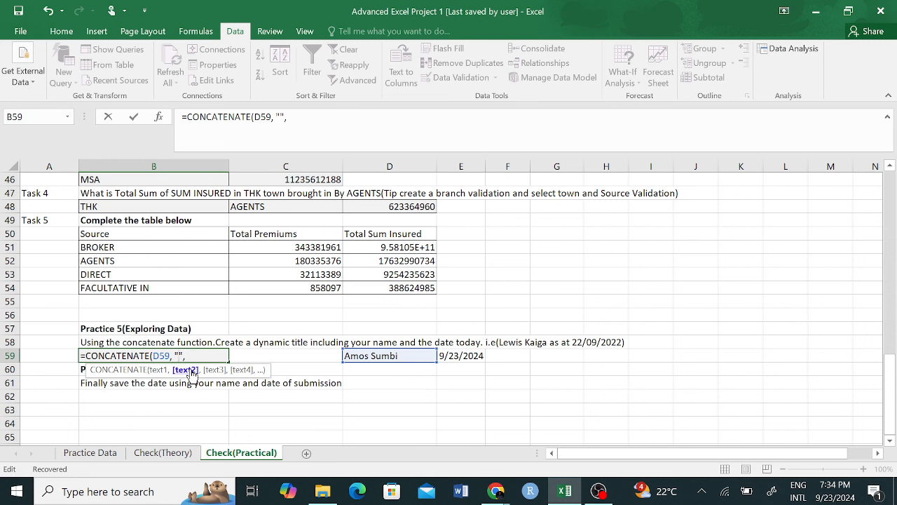
{"action": "key", "text": "Right"}
{"action": "key", "text": "Right"}
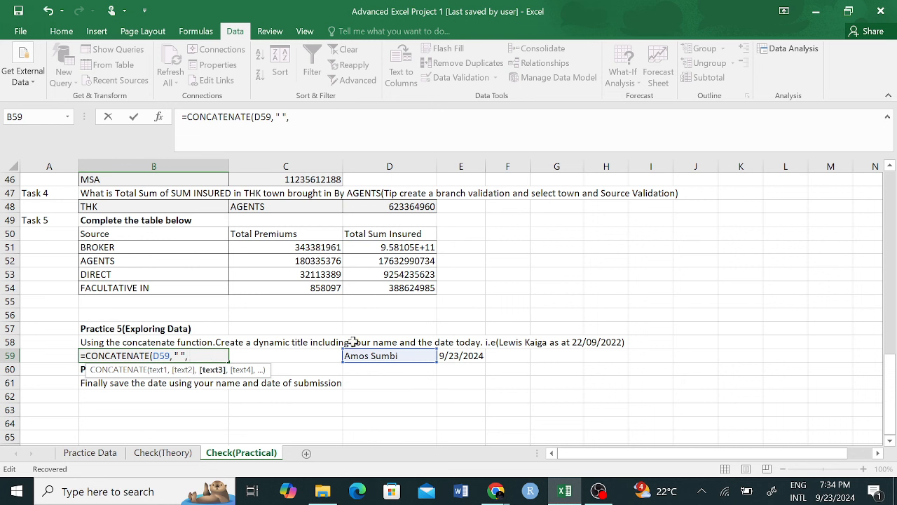
{"action": "left_click", "coordinate": [468, 355]}
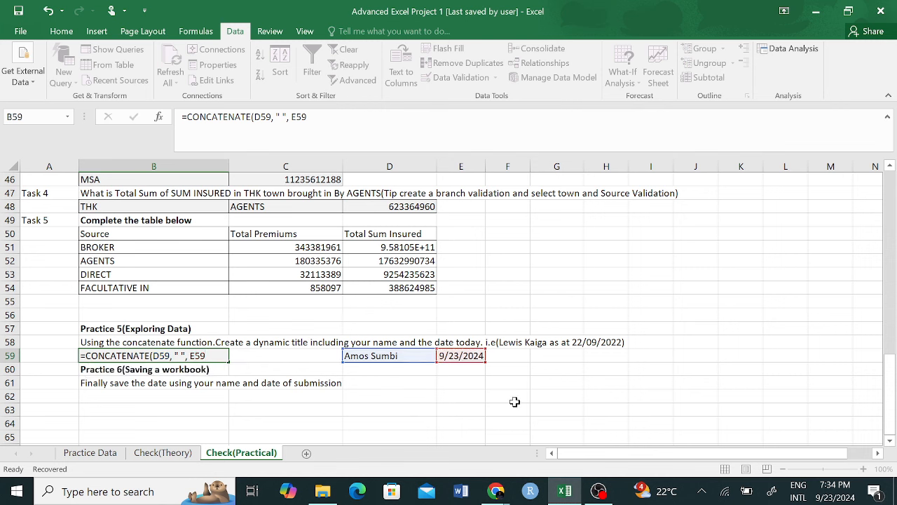
{"action": "key", "text": "Return"}
Step: Review B59's title formula, which shows the date as serial 45558
{"action": "left_click", "coordinate": [158, 356]}
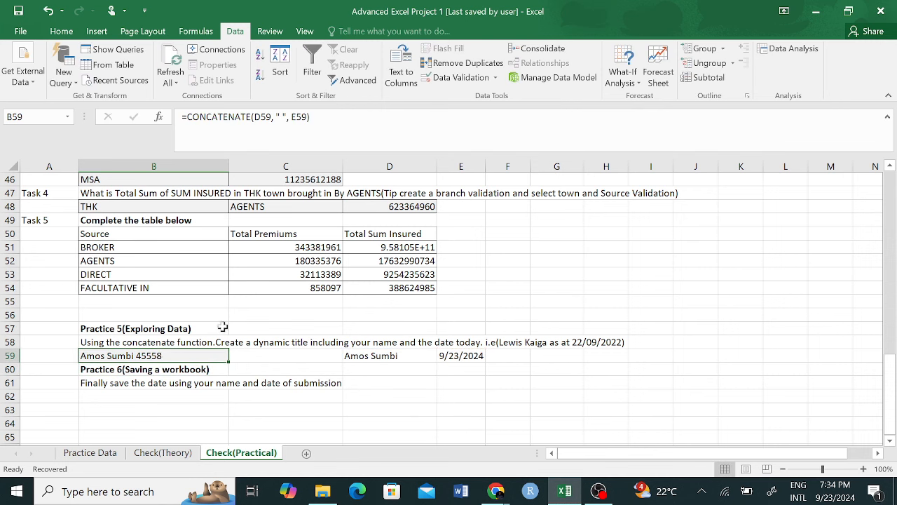
{"action": "double_click", "coordinate": [167, 351]}
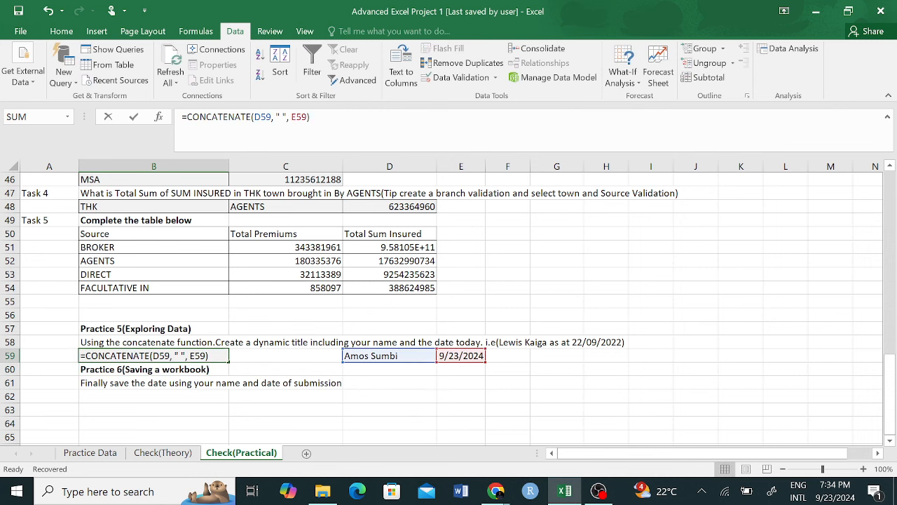
{"action": "left_click", "coordinate": [241, 378]}
{"action": "left_click", "coordinate": [152, 355]}
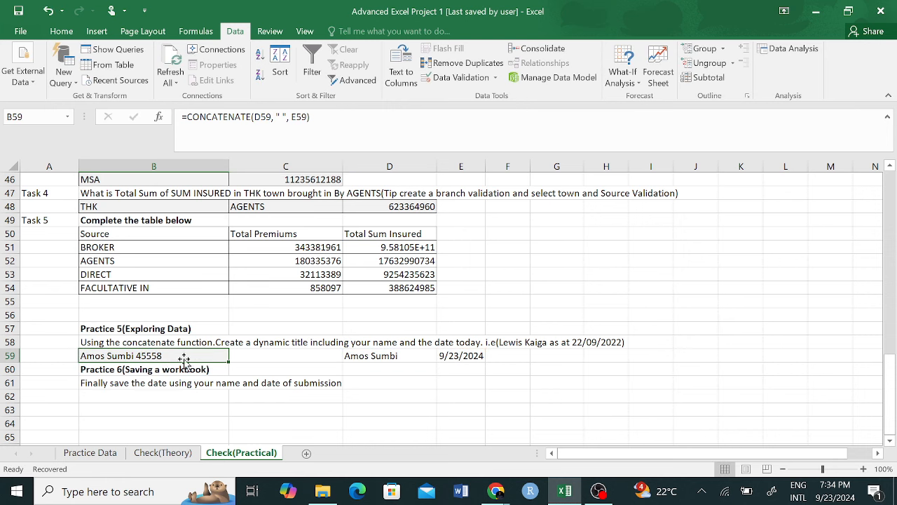
Step: Overwrite E59's TODAY() formula with the typed date 9/23/2024 and recheck B59's title
{"action": "left_click", "coordinate": [458, 356]}
{"action": "left_click", "coordinate": [148, 354]}
{"action": "left_click", "coordinate": [461, 369]}
{"action": "left_click", "coordinate": [438, 355]}
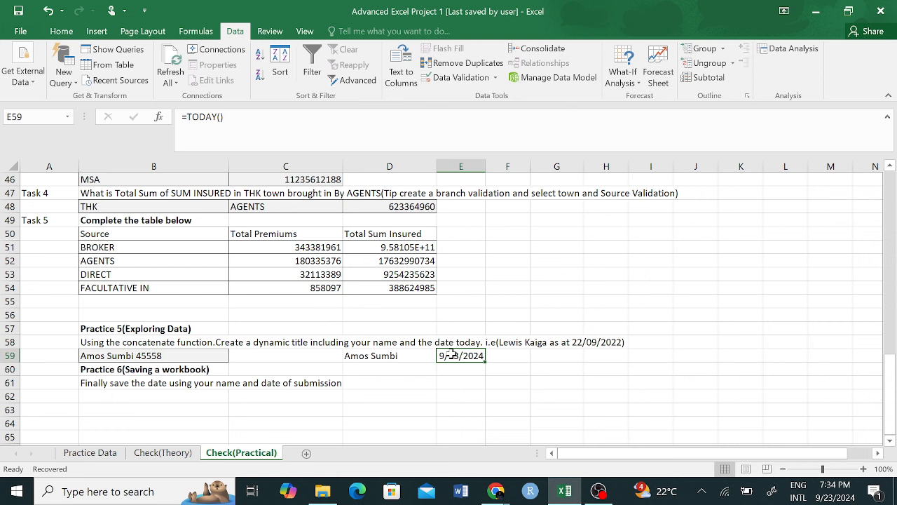
{"action": "type", "text": "9/"}
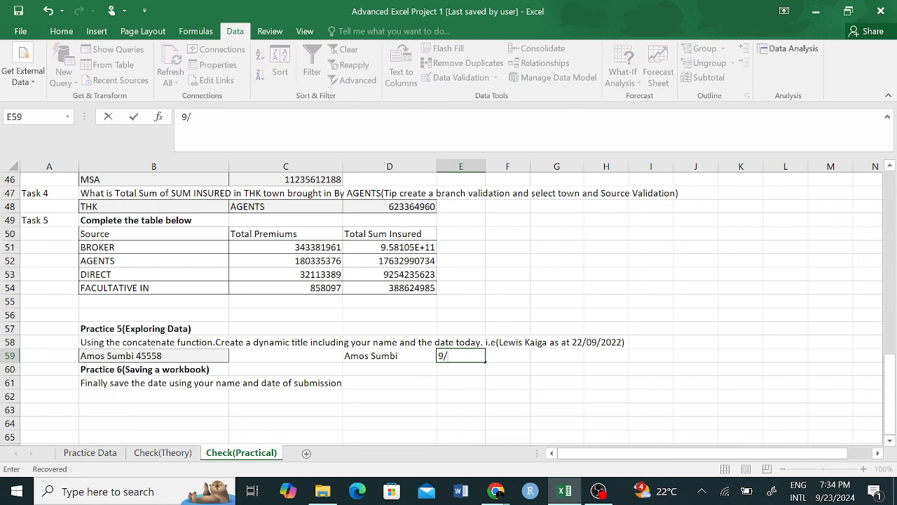
{"action": "type", "text": "23/2024"}
{"action": "key", "text": "Return"}
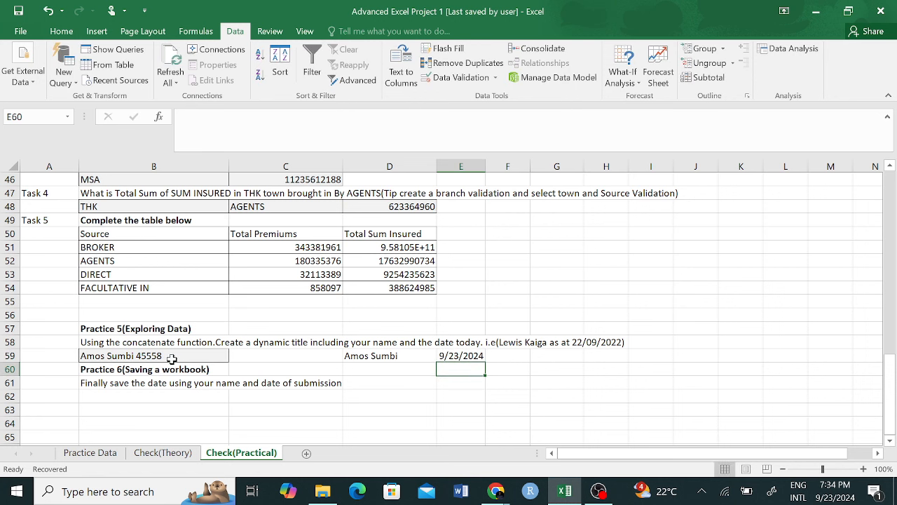
{"action": "left_click", "coordinate": [173, 359]}
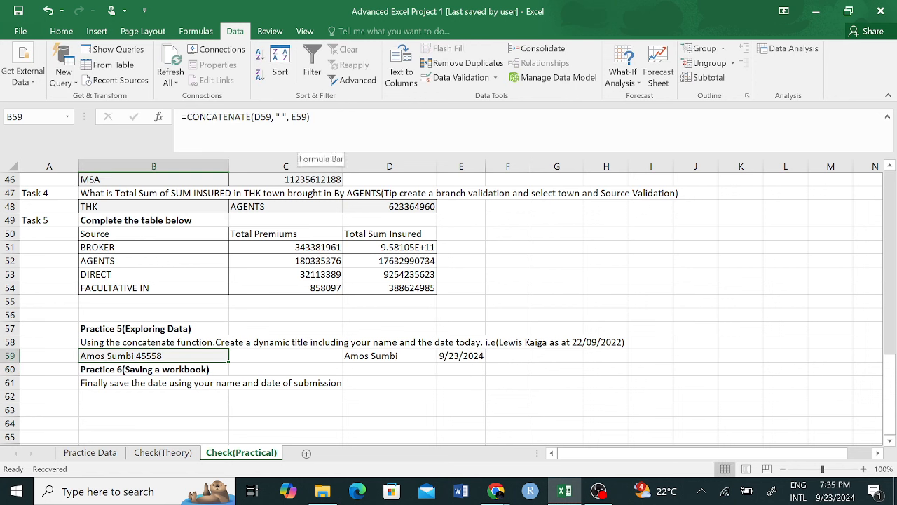
Step: Replace the E59 reference in B59's CONCATENATE formula with the quoted date 9/23/24
{"action": "left_click", "coordinate": [302, 150]}
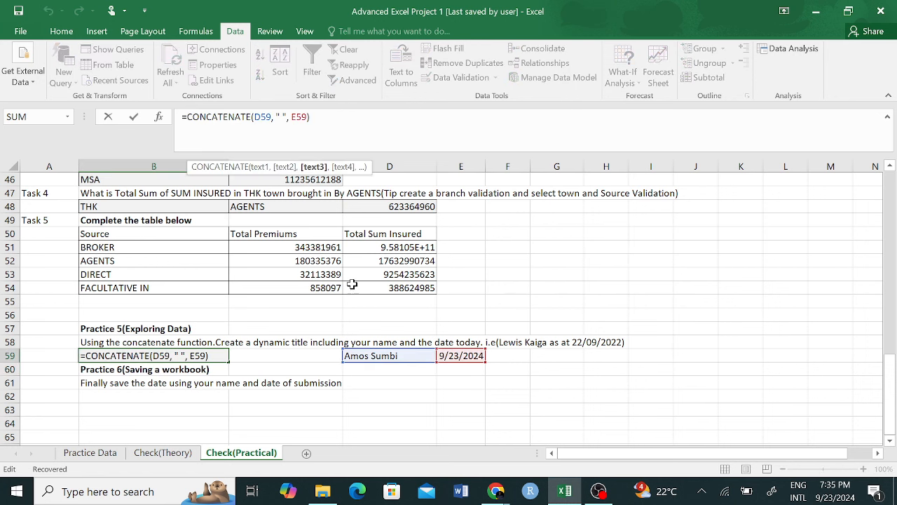
{"action": "key", "text": "Return"}
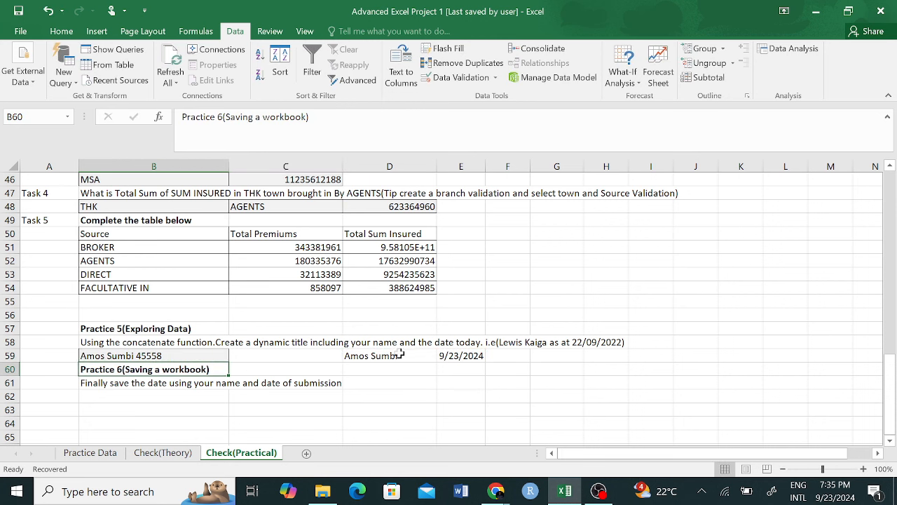
{"action": "left_click", "coordinate": [185, 354]}
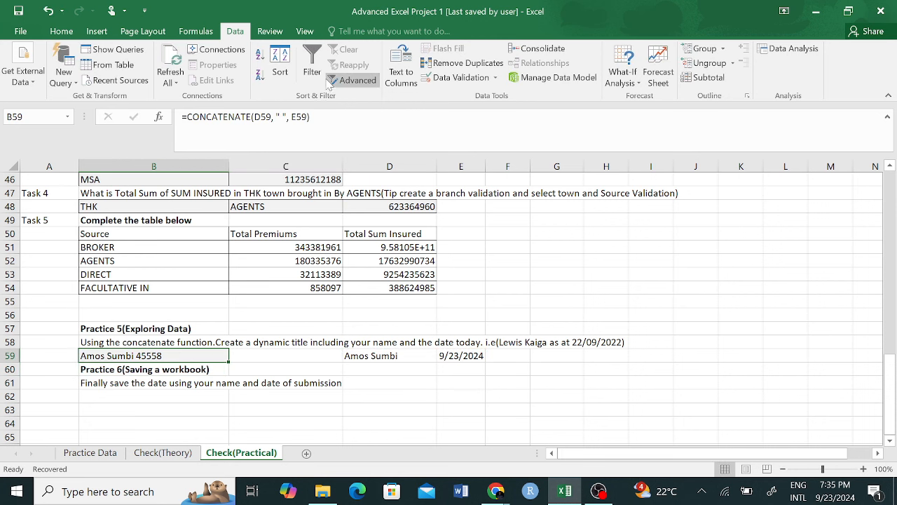
{"action": "left_click", "coordinate": [307, 117]}
{"action": "key", "text": "BackSpace"}
{"action": "key", "text": "BackSpace"}
{"action": "key", "text": "BackSpace"}
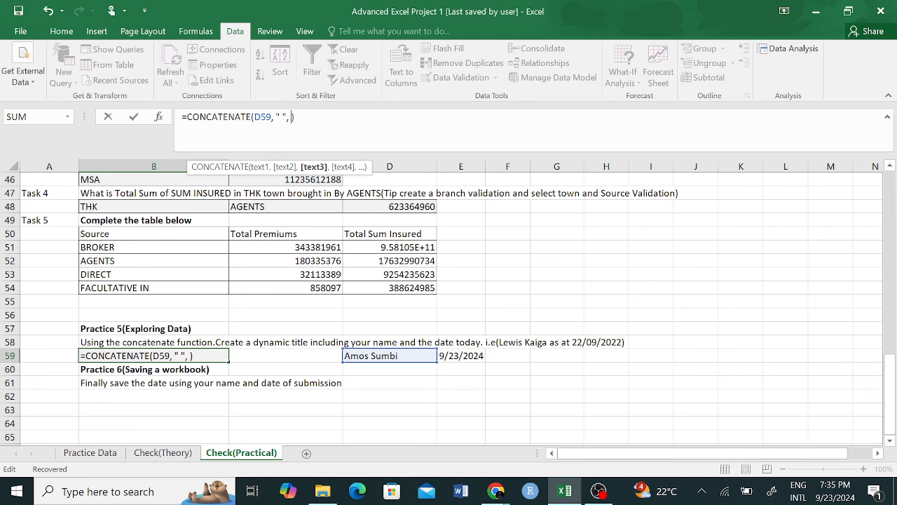
{"action": "type", "text": "9/23/24\""}
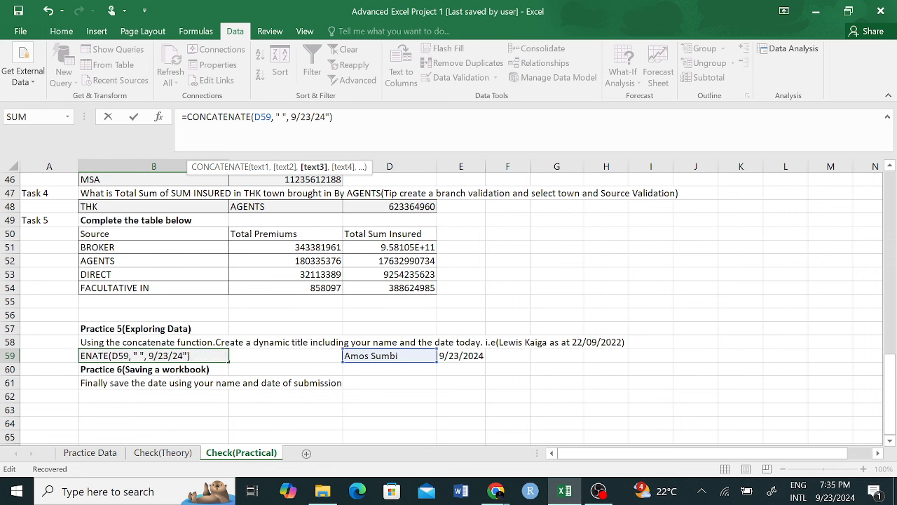
{"action": "type", "text": "\"\""}
{"action": "key", "text": "BackSpace"}
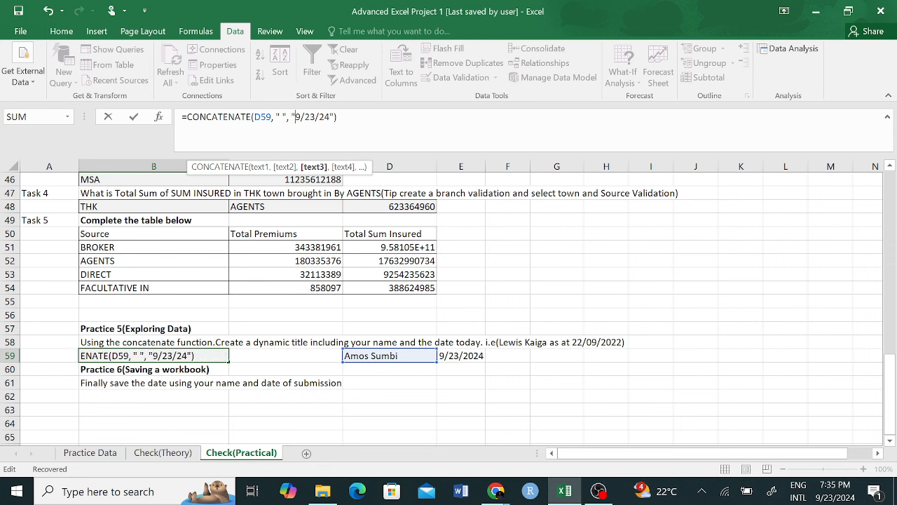
{"action": "key", "text": "Return"}
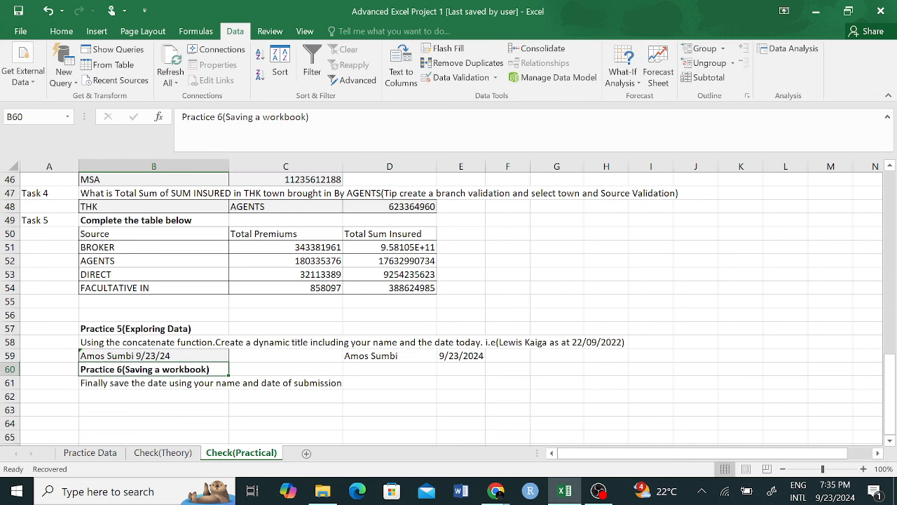
{"action": "left_click", "coordinate": [170, 356]}
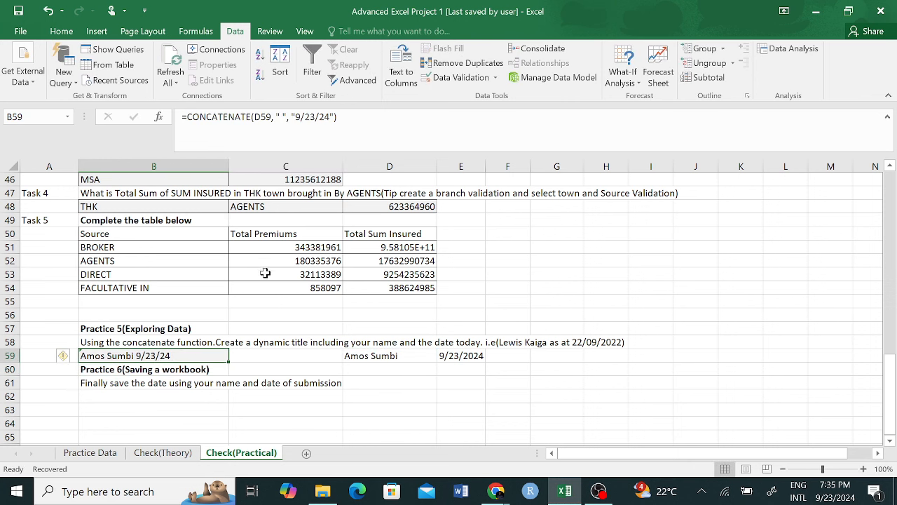
Step: Type 'as at' in E59 and recommit B59's CONCATENATE title formula
{"action": "left_click", "coordinate": [461, 355]}
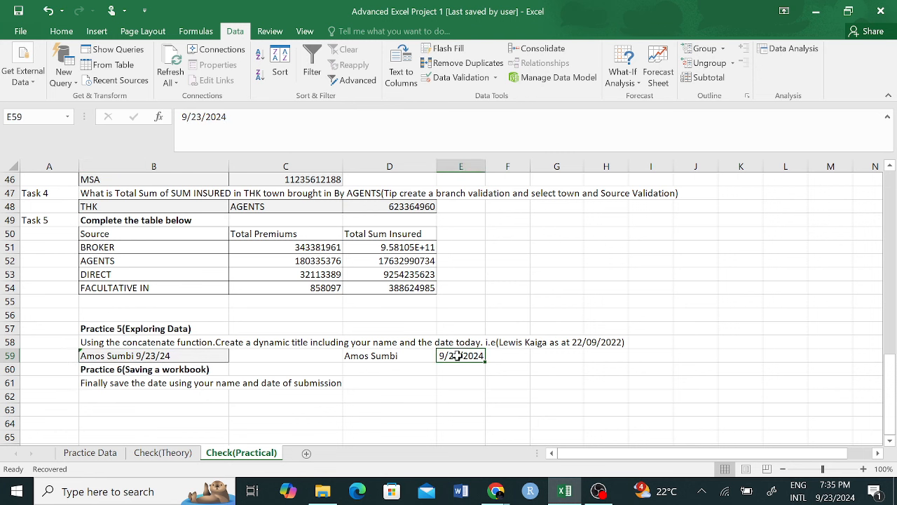
{"action": "type", "text": "as at"}
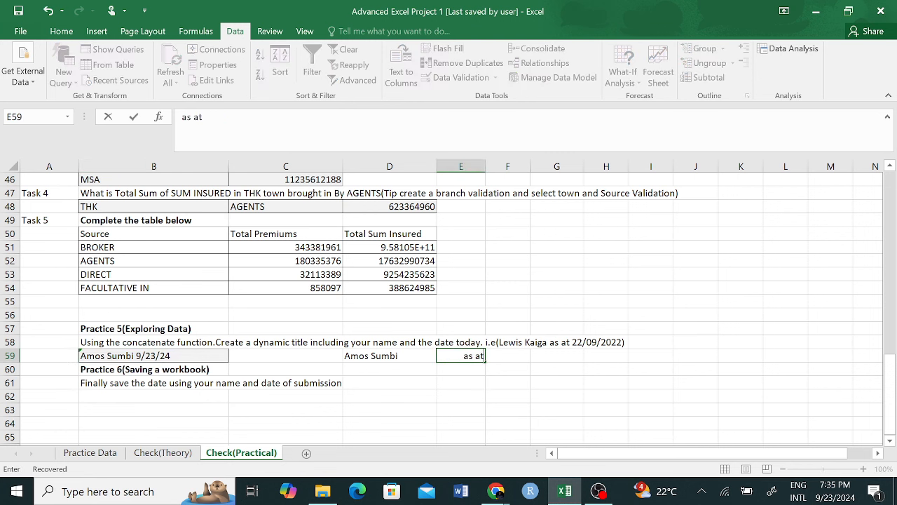
{"action": "left_click", "coordinate": [462, 424]}
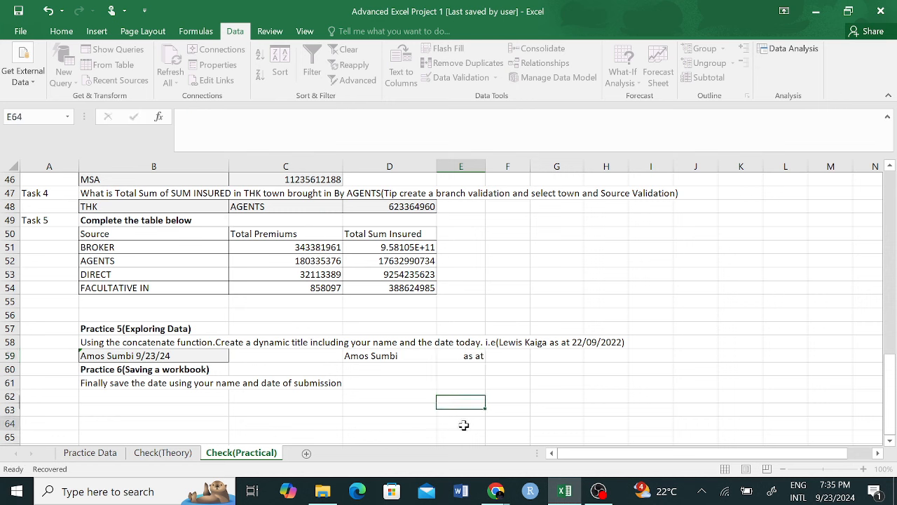
{"action": "left_click", "coordinate": [454, 356]}
{"action": "left_click", "coordinate": [393, 356]}
{"action": "key", "text": "Right"}
{"action": "left_click", "coordinate": [166, 357]}
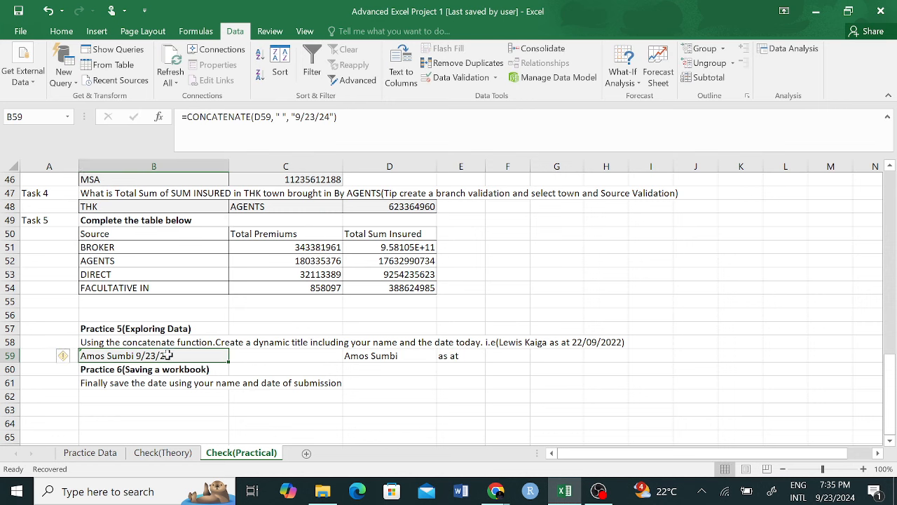
{"action": "key", "text": "F2"}
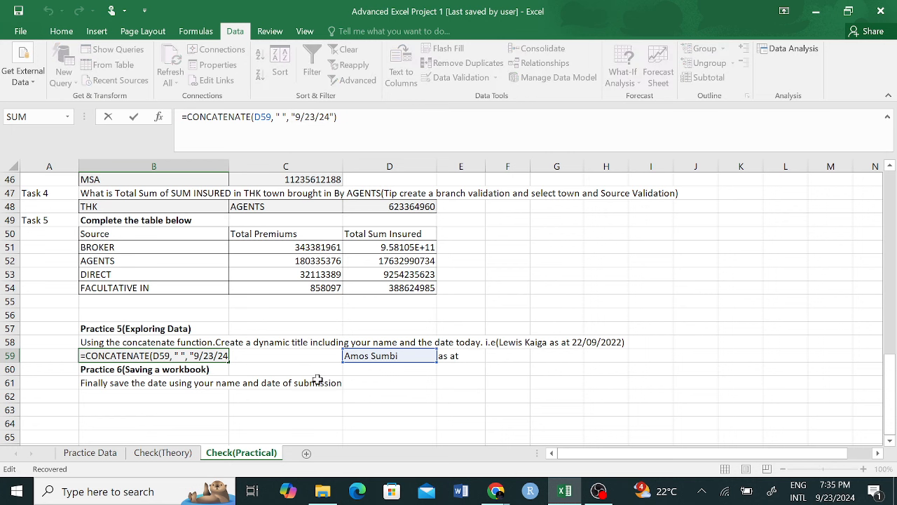
{"action": "key", "text": "Return"}
{"action": "left_click", "coordinate": [155, 387]}
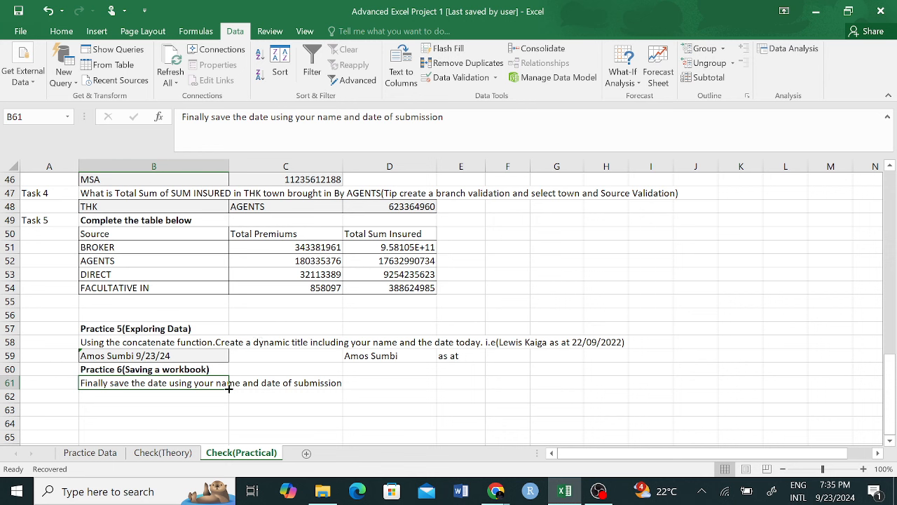
Step: Enter the user's name followed by '- 9/23/24' in cell C63
{"action": "left_click", "coordinate": [157, 411]}
{"action": "left_click", "coordinate": [270, 409]}
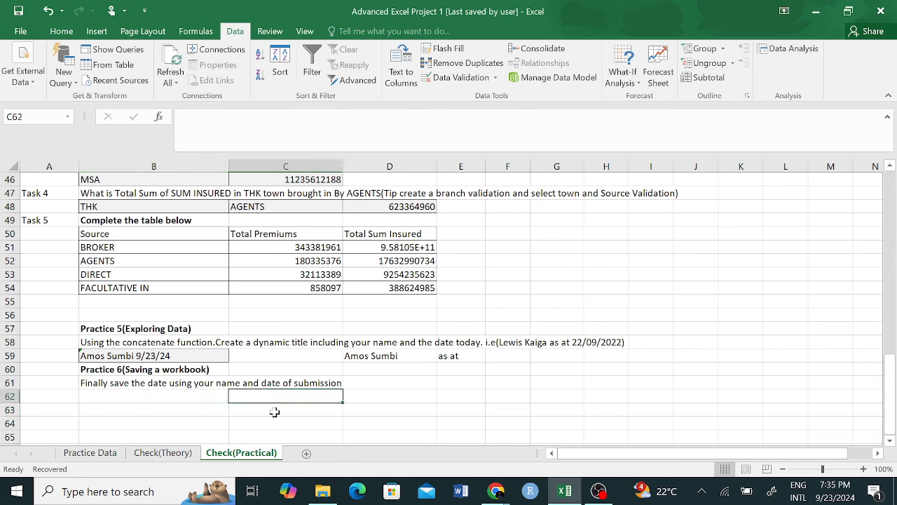
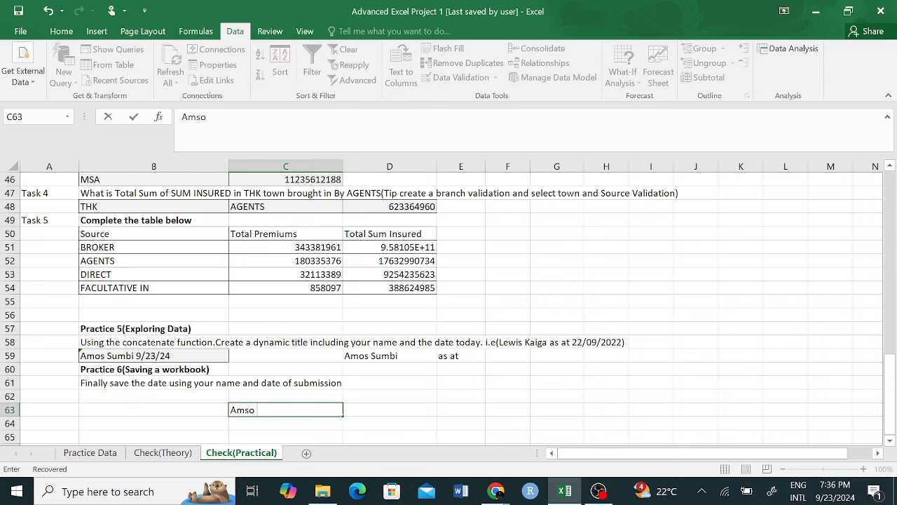
{"action": "type", "text": "- 9"}
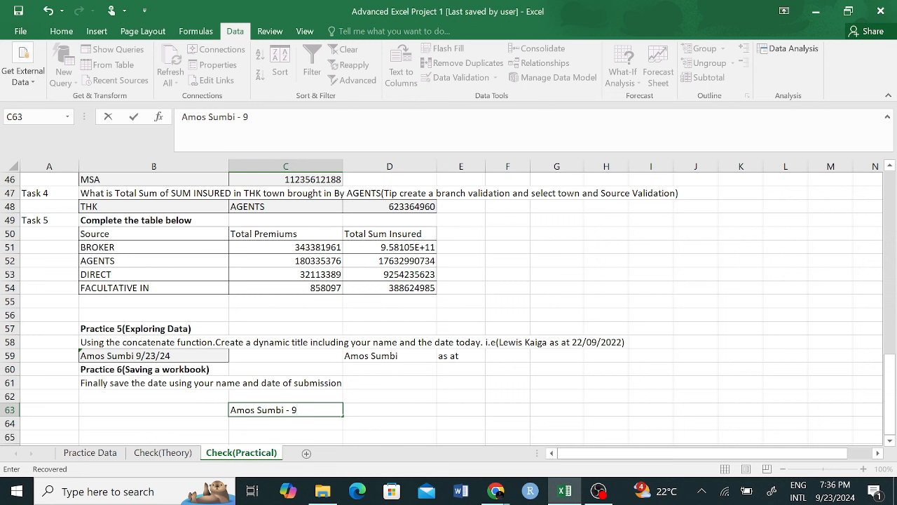
{"action": "type", "text": "/23/24"}
{"action": "key", "text": "Return"}
Step: Check C63's entry against nearby cells and B59's CONCATENATE title
{"action": "left_click", "coordinate": [400, 398]}
{"action": "left_click", "coordinate": [293, 409]}
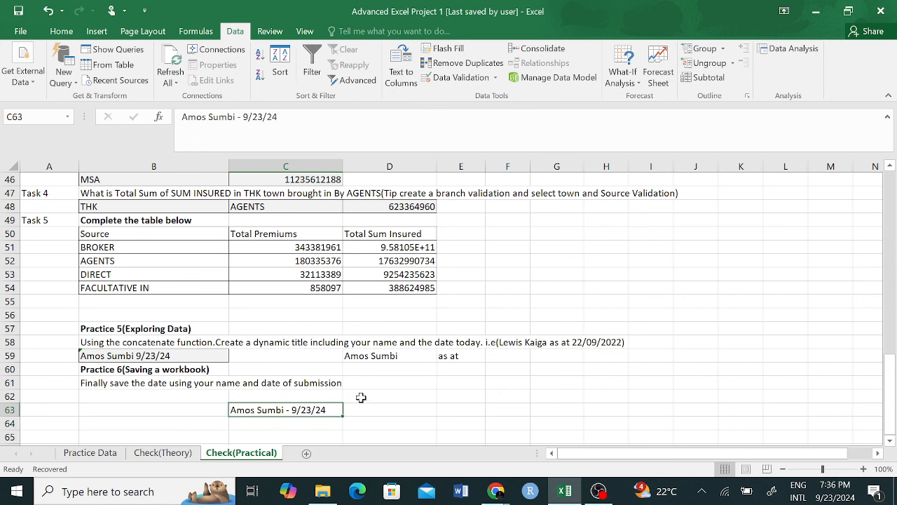
{"action": "left_click", "coordinate": [361, 397]}
{"action": "left_click", "coordinate": [298, 412]}
{"action": "left_click", "coordinate": [359, 399]}
{"action": "left_click", "coordinate": [288, 411]}
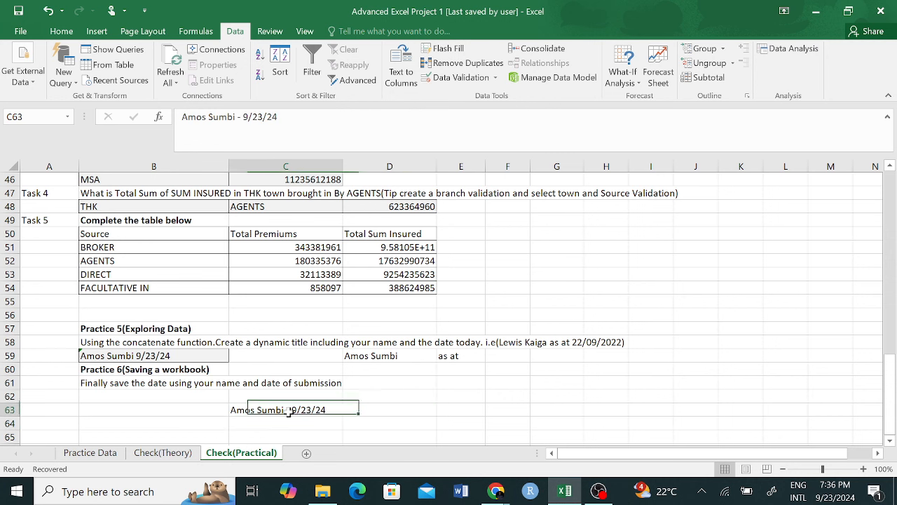
{"action": "left_click", "coordinate": [423, 406]}
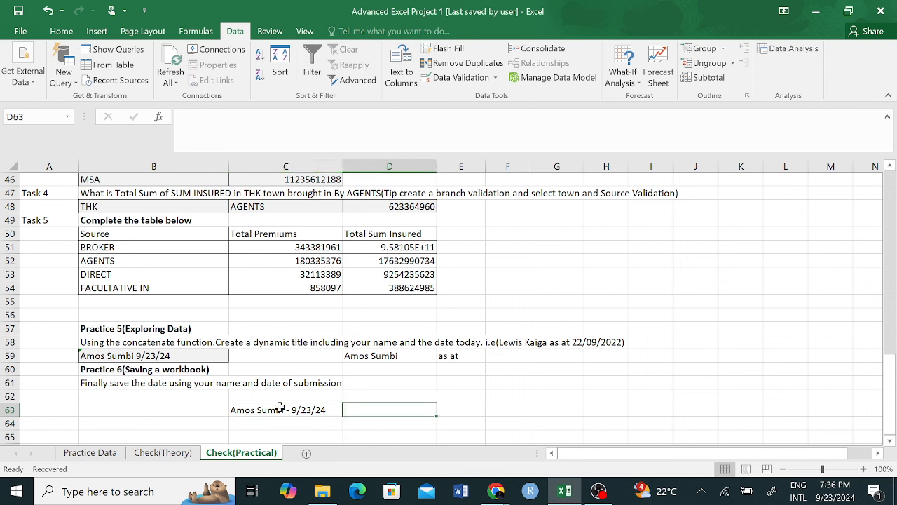
{"action": "left_click", "coordinate": [129, 356]}
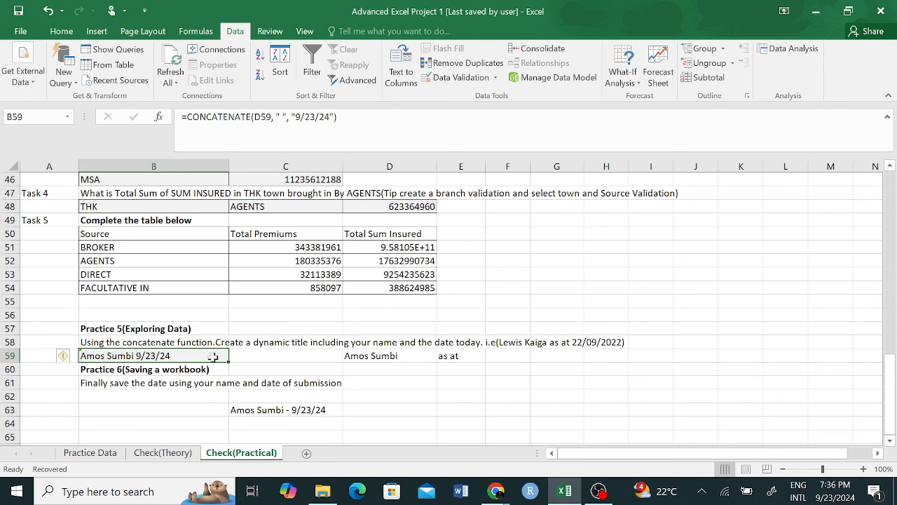
{"action": "left_click", "coordinate": [541, 356]}
{"action": "left_click", "coordinate": [516, 370]}
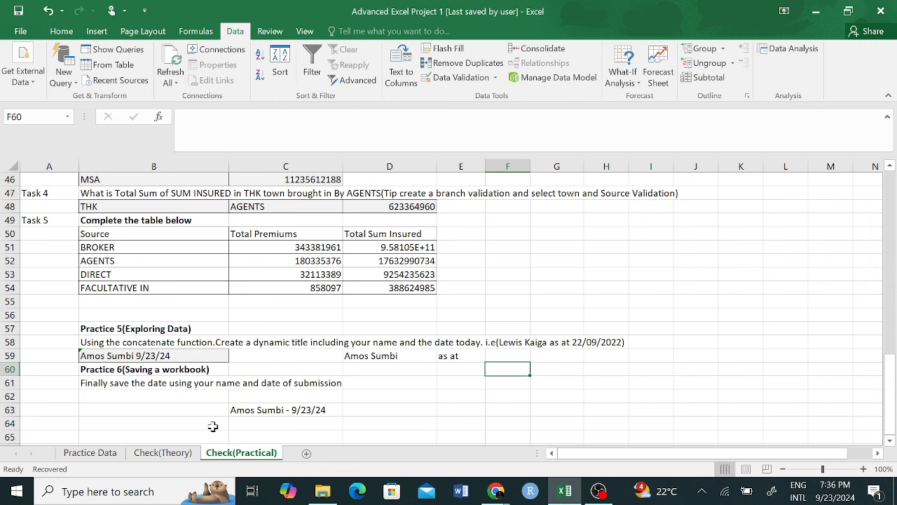
Step: Open the Dirty data cleaning workbook from the Downloads folder
{"action": "left_click", "coordinate": [167, 451]}
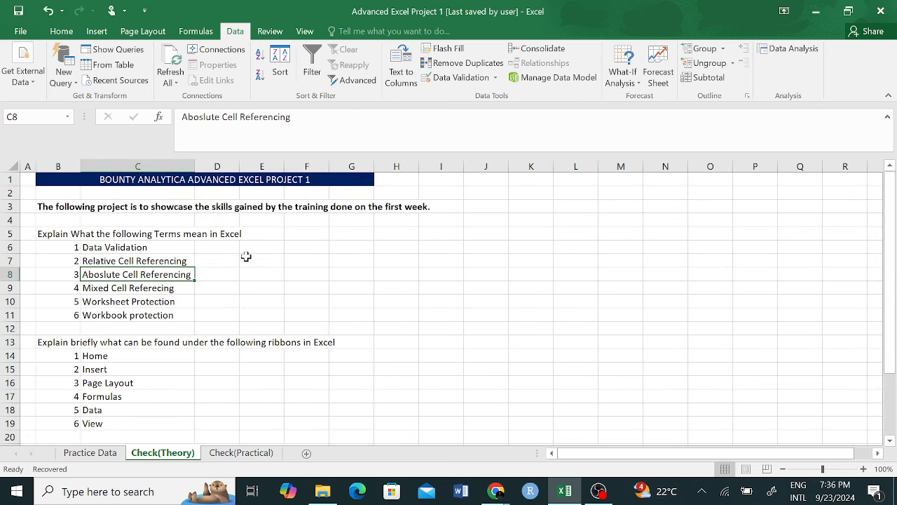
{"action": "left_click", "coordinate": [247, 454]}
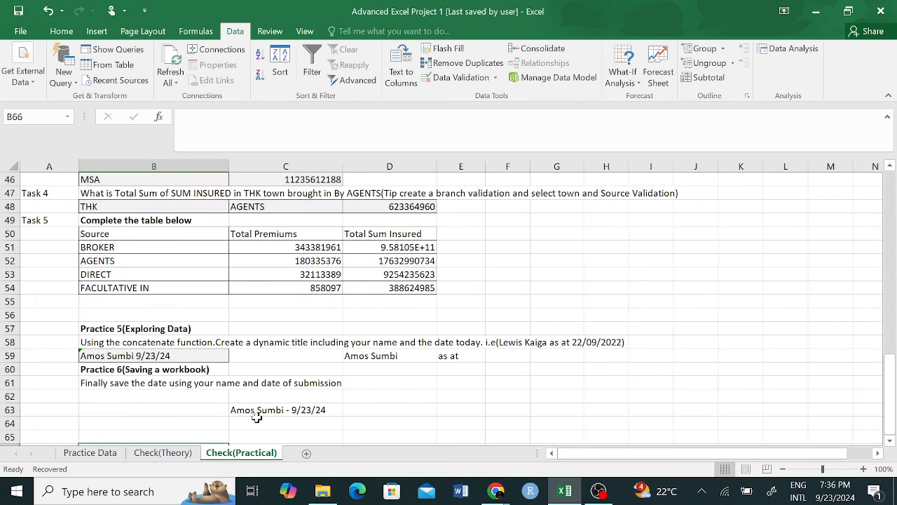
{"action": "left_click", "coordinate": [323, 491]}
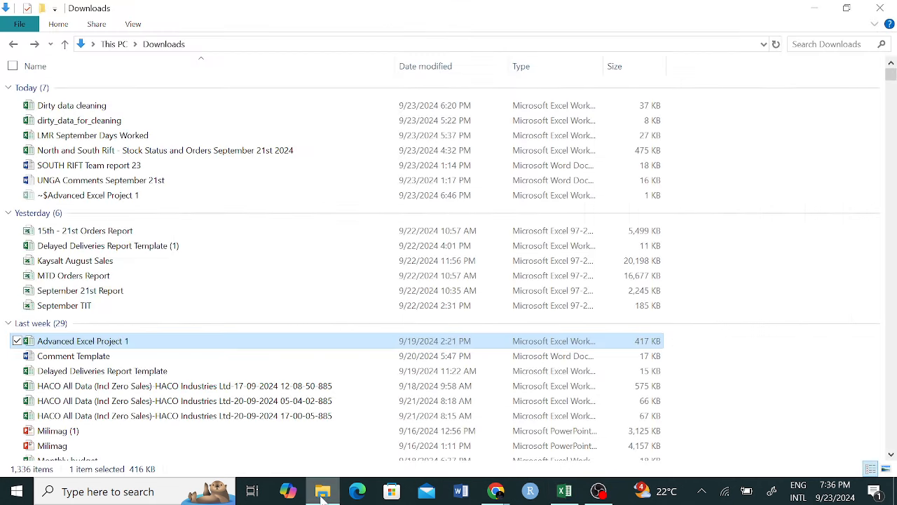
{"action": "left_click", "coordinate": [323, 494]}
{"action": "left_click", "coordinate": [324, 492]}
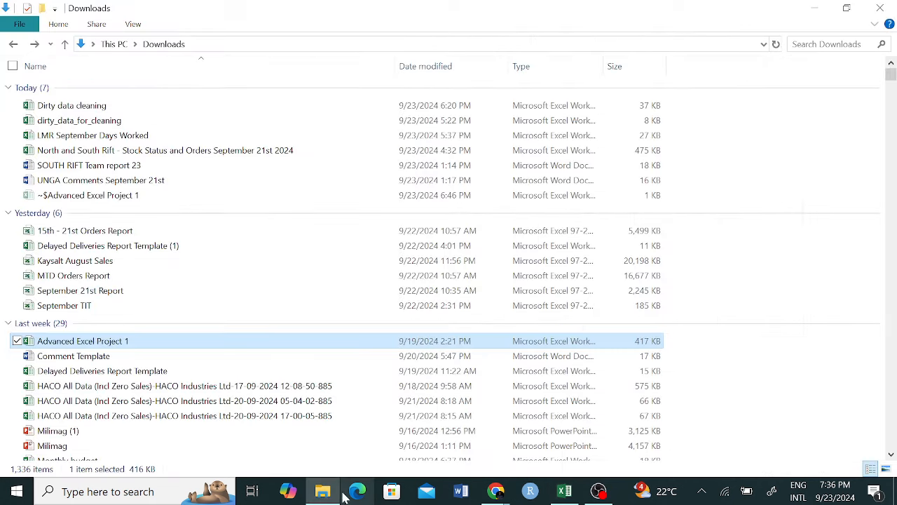
{"action": "left_click", "coordinate": [113, 108]}
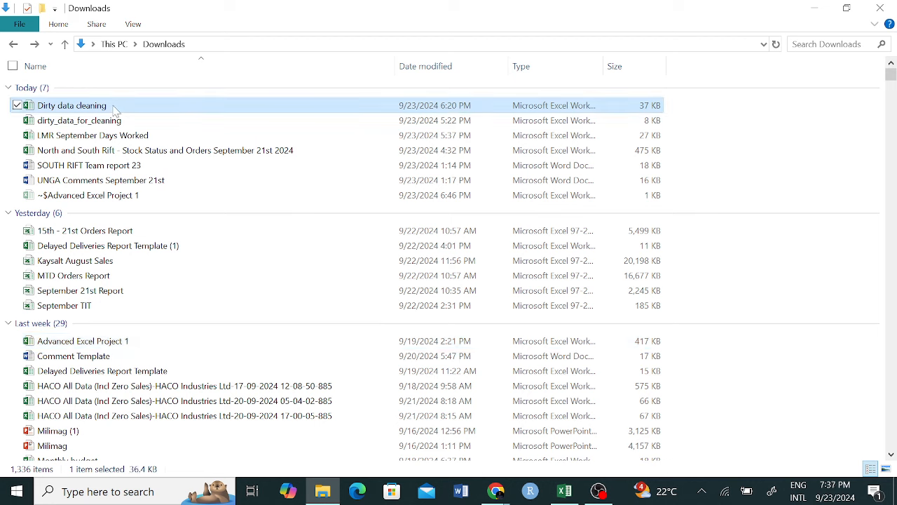
{"action": "double_click", "coordinate": [114, 108]}
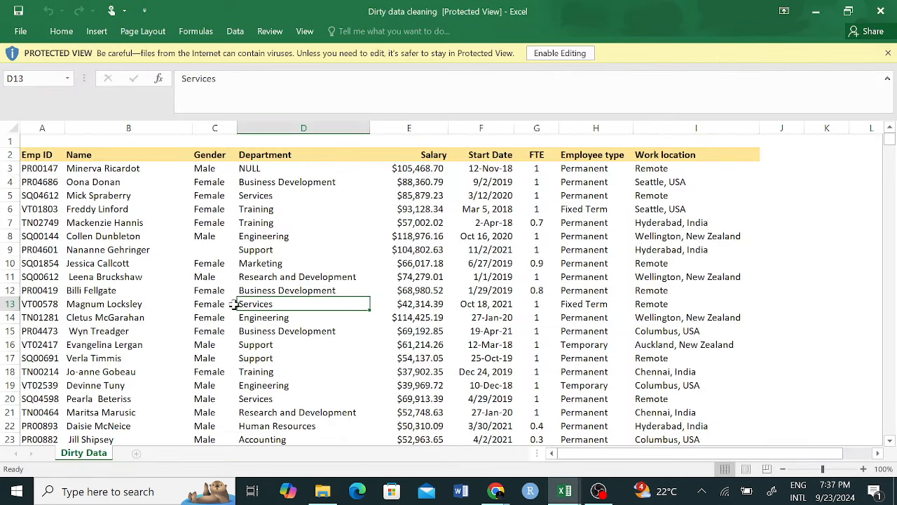
Step: Enable editing on Dirty data cleaning and bring up Excel's open-window thumbnails
{"action": "left_click", "coordinate": [556, 53]}
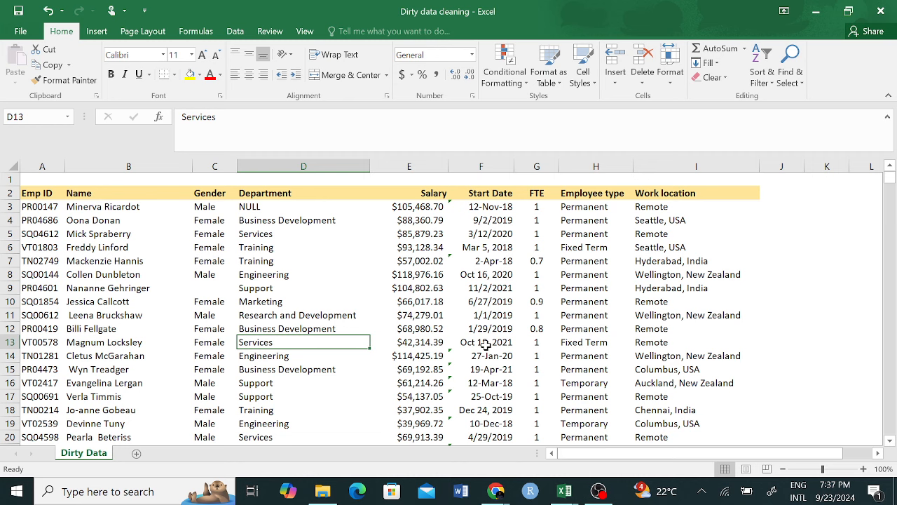
{"action": "left_click", "coordinate": [568, 489]}
Step: Start a SUMIF in F51 using Practice Data's Source column I as the range
{"action": "left_click", "coordinate": [489, 427]}
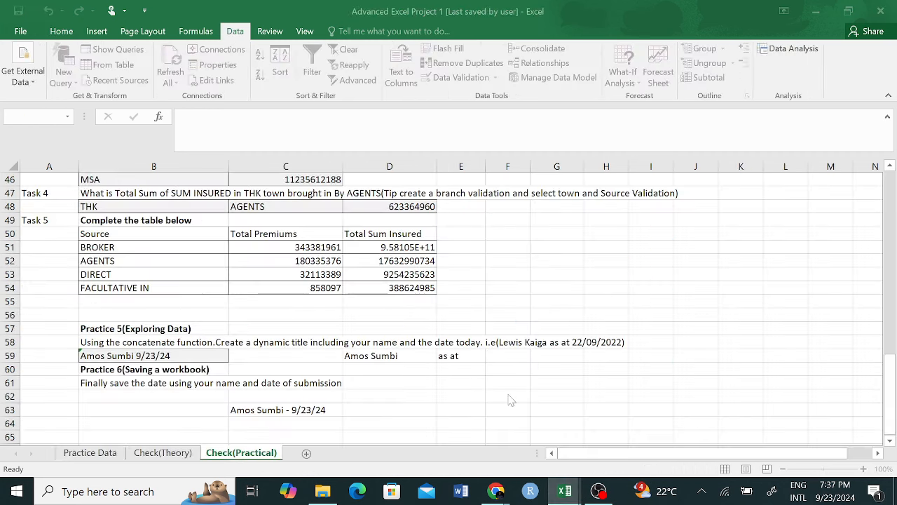
{"action": "left_click", "coordinate": [299, 246]}
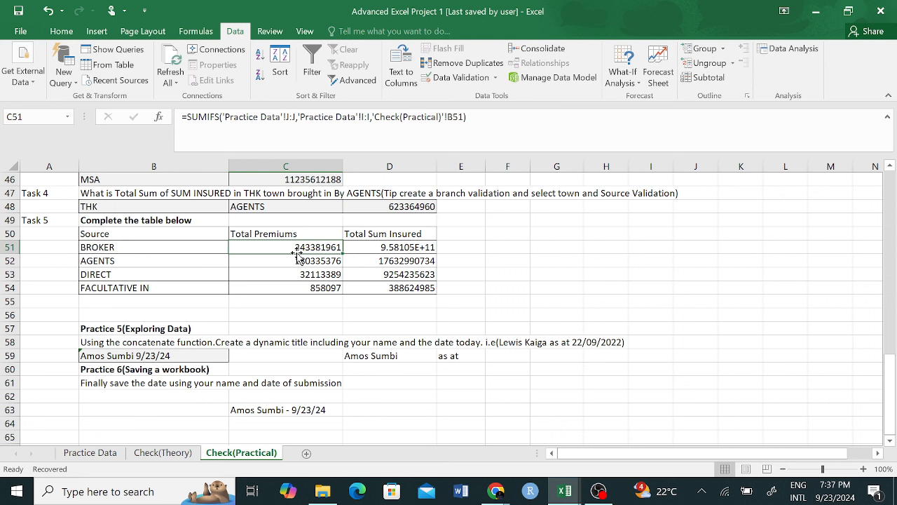
{"action": "left_click", "coordinate": [507, 247]}
{"action": "type", "text": "=sumi"}
{"action": "key", "text": "Tab"}
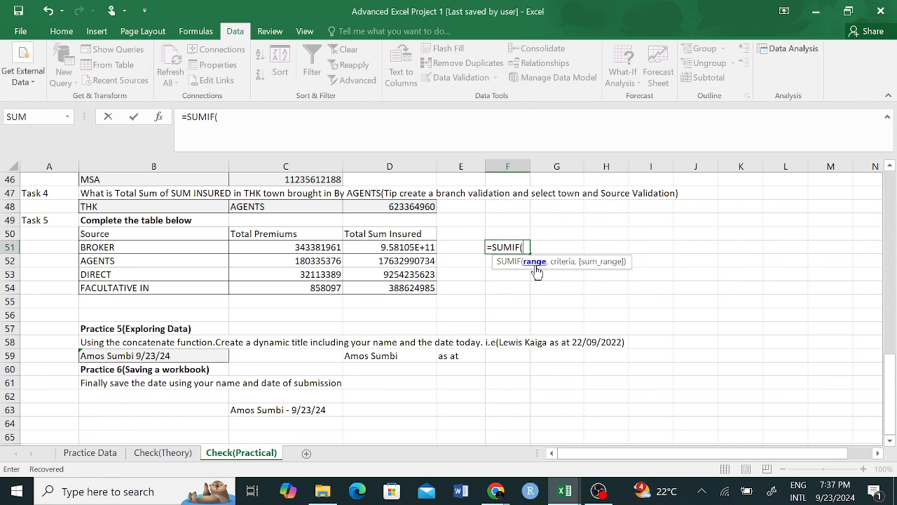
{"action": "left_click", "coordinate": [89, 452]}
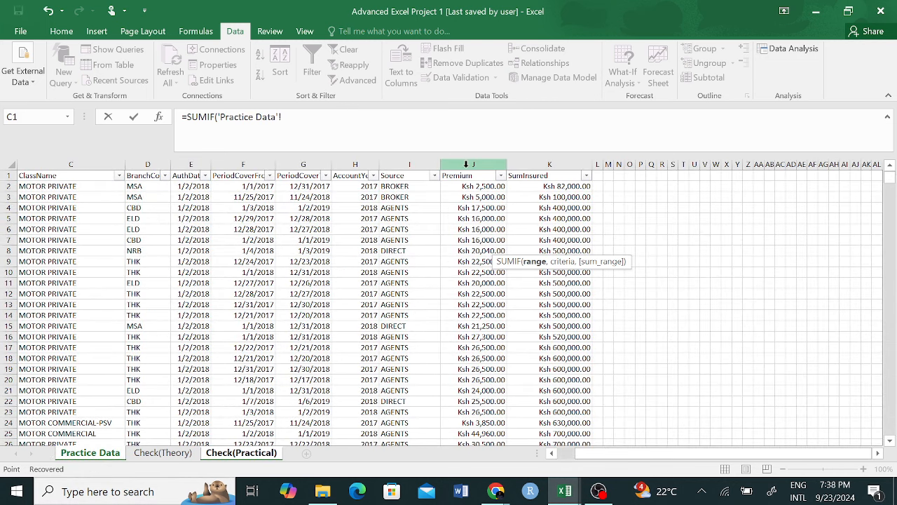
{"action": "left_click", "coordinate": [395, 165]}
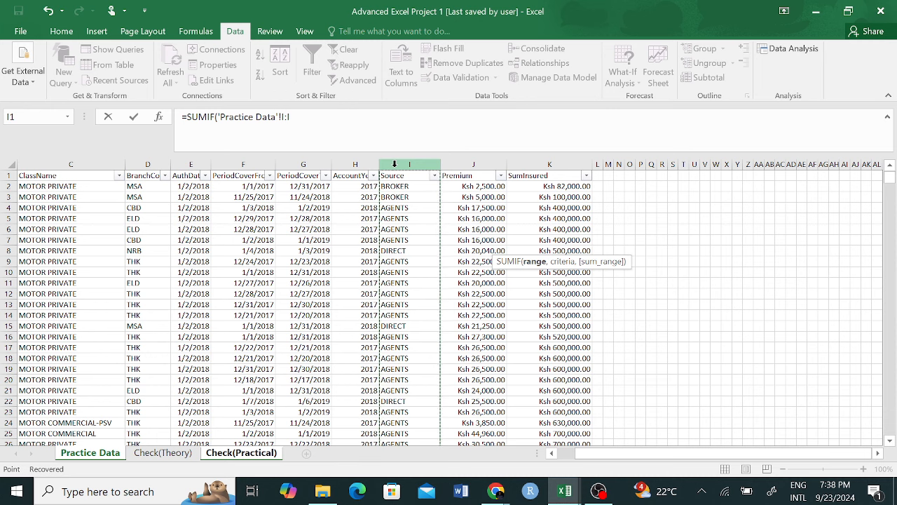
{"action": "type", "text": ","}
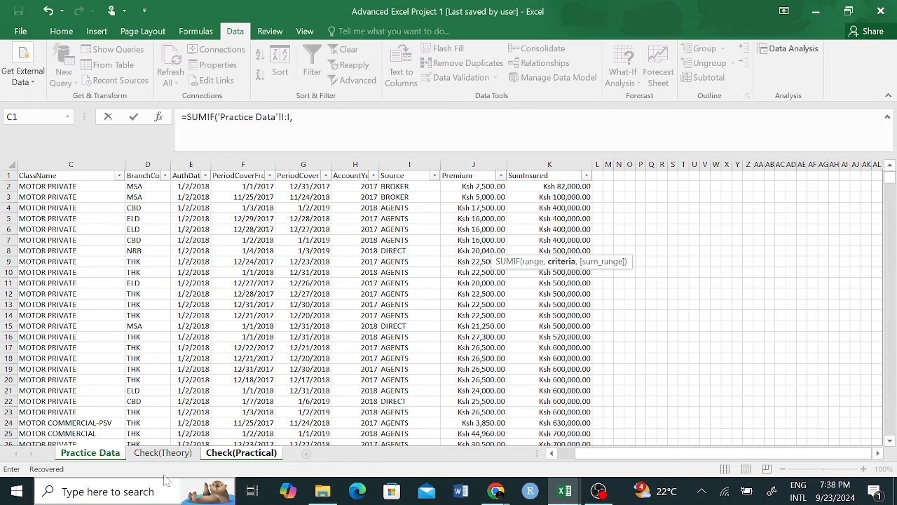
Step: Complete F51's SUMIF with B51 as criteria and Premium column J as sum range
{"action": "left_click", "coordinate": [240, 452]}
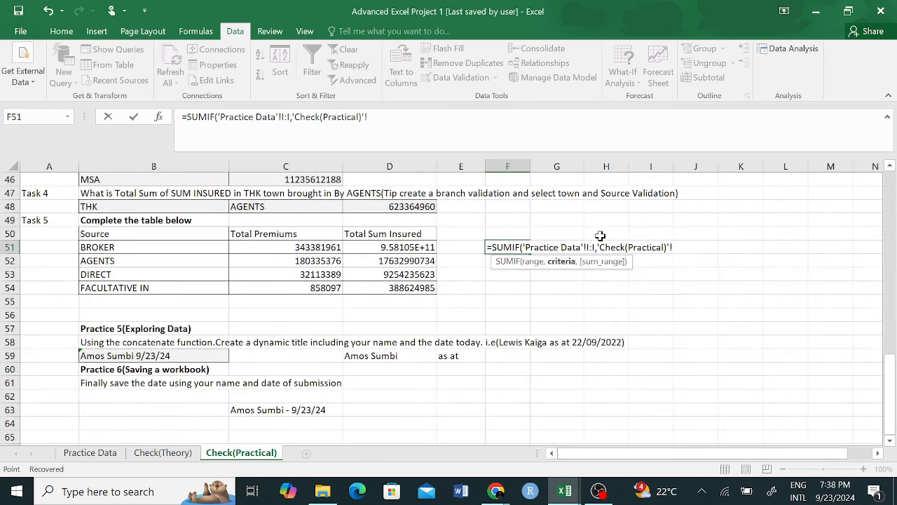
{"action": "left_click", "coordinate": [141, 246]}
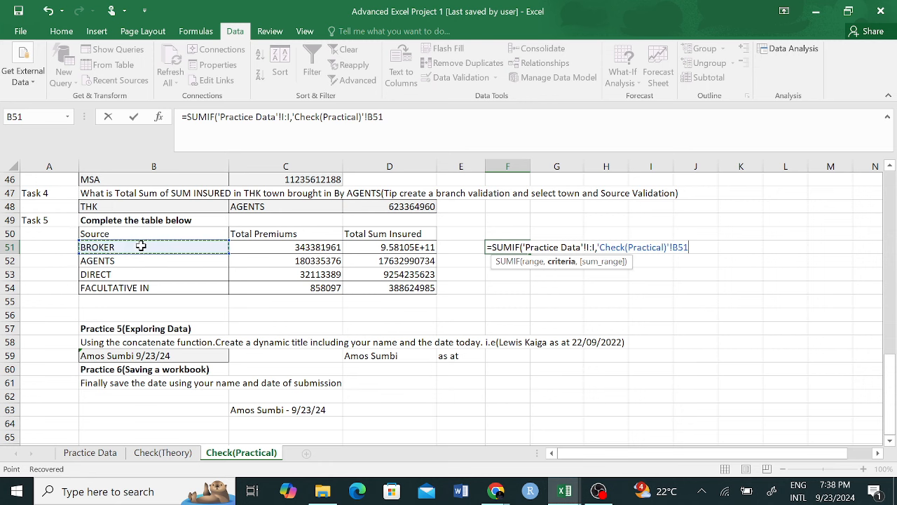
{"action": "type", "text": ","}
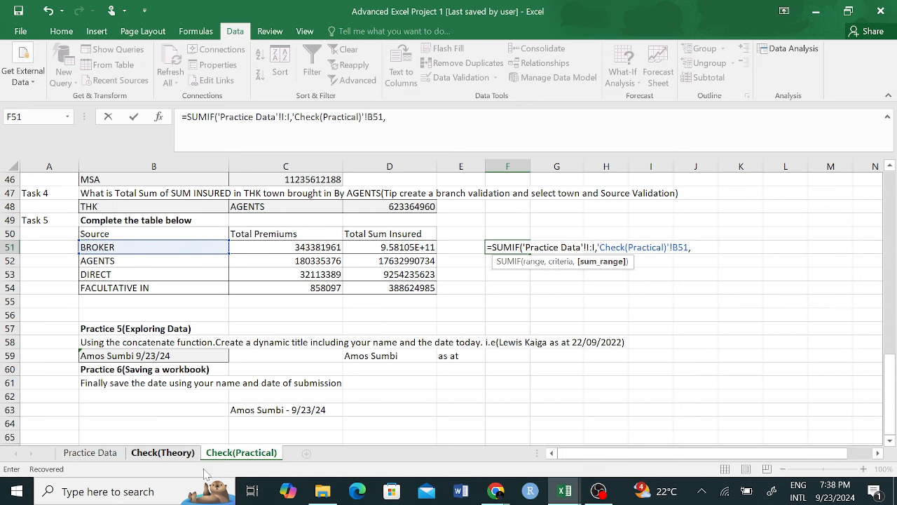
{"action": "left_click", "coordinate": [90, 452]}
{"action": "left_click", "coordinate": [473, 164]}
{"action": "key", "text": "Return"}
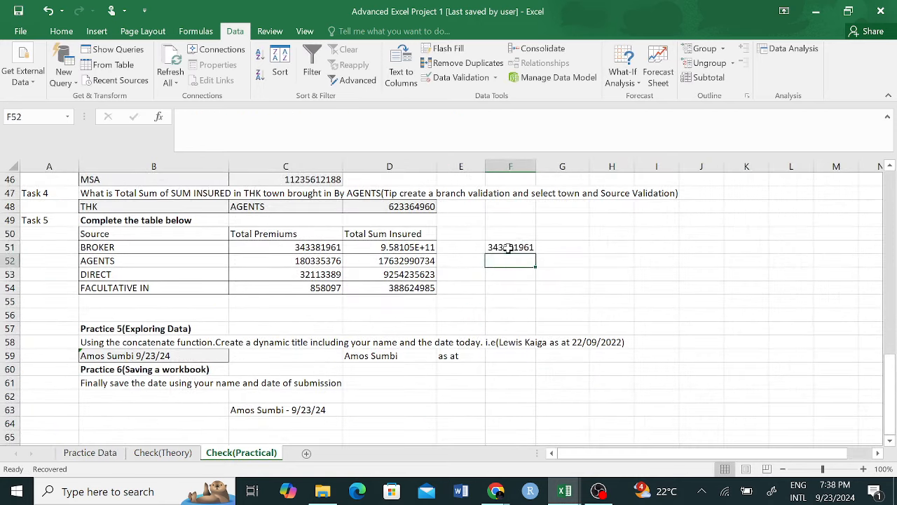
Step: Copy F51's SUMIF down to F54 and check results against the premium totals
{"action": "key", "text": "Up"}
{"action": "left_click", "coordinate": [312, 247]}
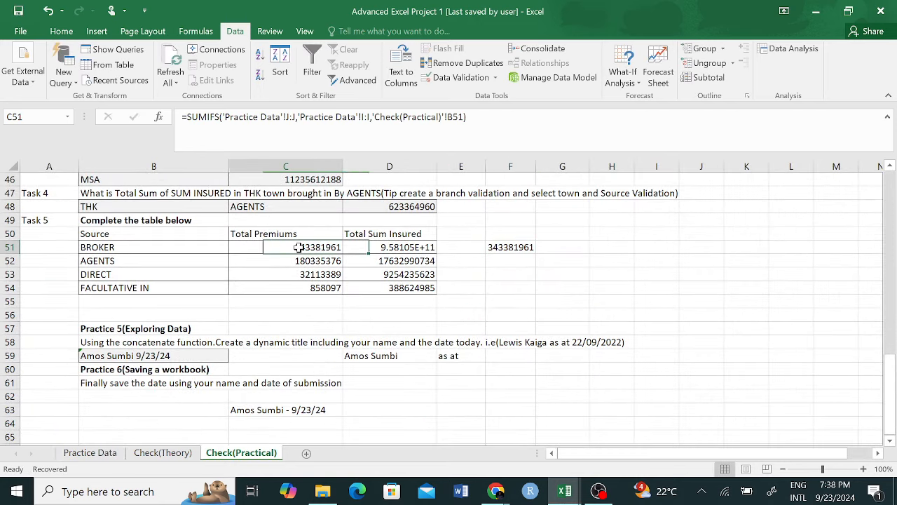
{"action": "left_click", "coordinate": [522, 246]}
{"action": "left_click_drag", "start_coordinate": [535, 253], "coordinate": [534, 291]}
{"action": "left_click", "coordinate": [562, 261]}
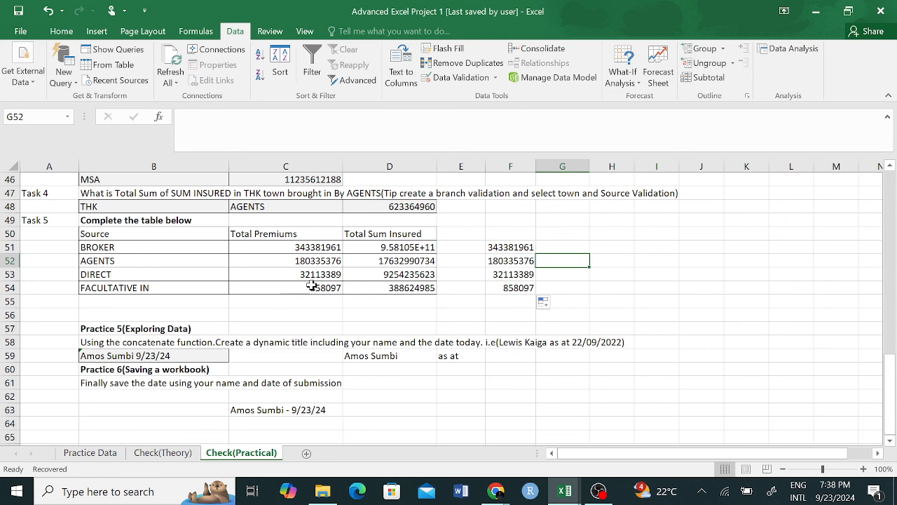
{"action": "left_click", "coordinate": [514, 282]}
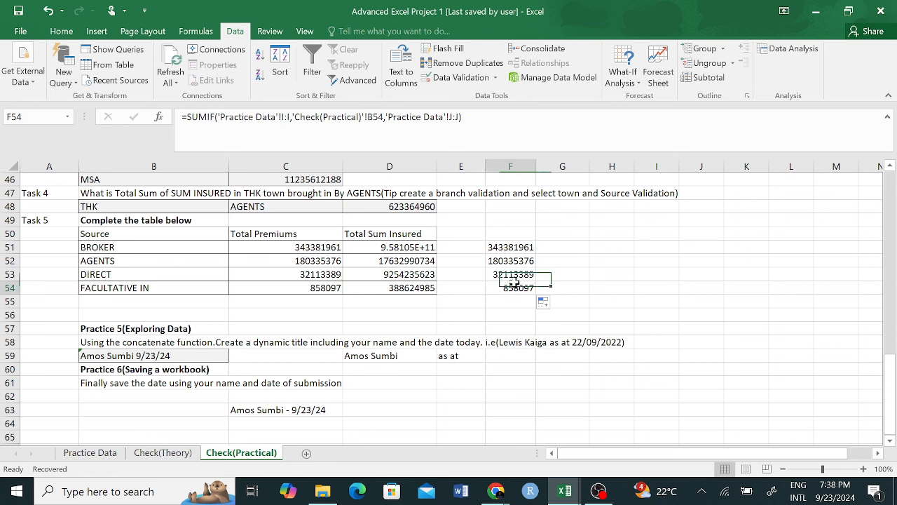
{"action": "left_click", "coordinate": [520, 248]}
{"action": "left_click", "coordinate": [568, 250]}
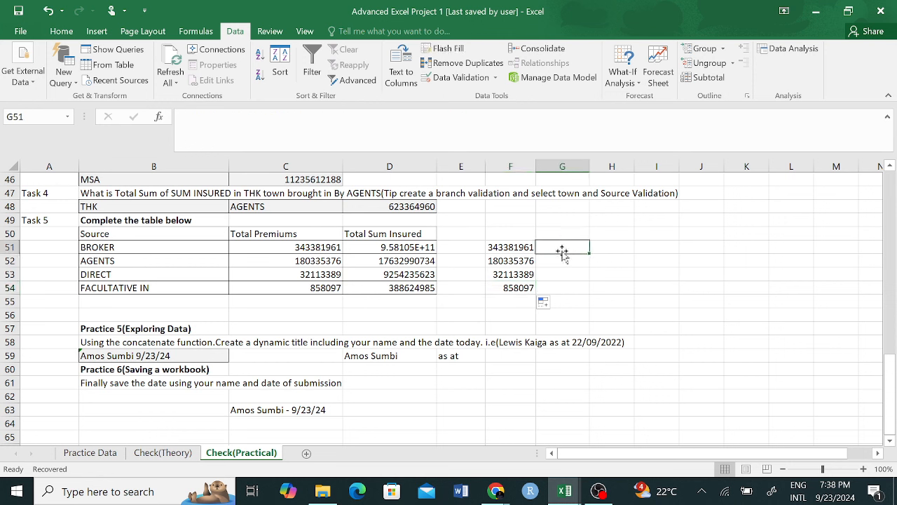
{"action": "double_click", "coordinate": [423, 246]}
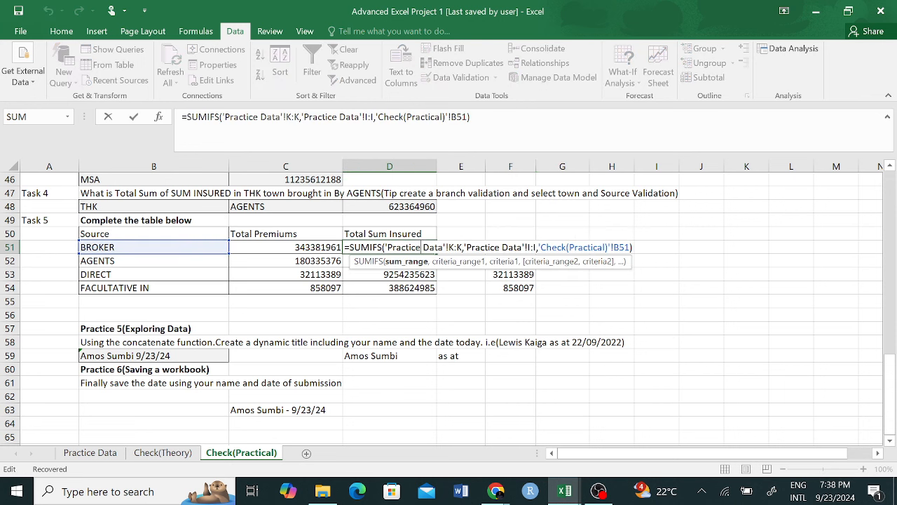
Step: Leave the BROKER Total Sum Insured formula unchanged, then save and close Advanced Excel Project 1
{"action": "left_click", "coordinate": [425, 304]}
{"action": "left_click", "coordinate": [403, 247]}
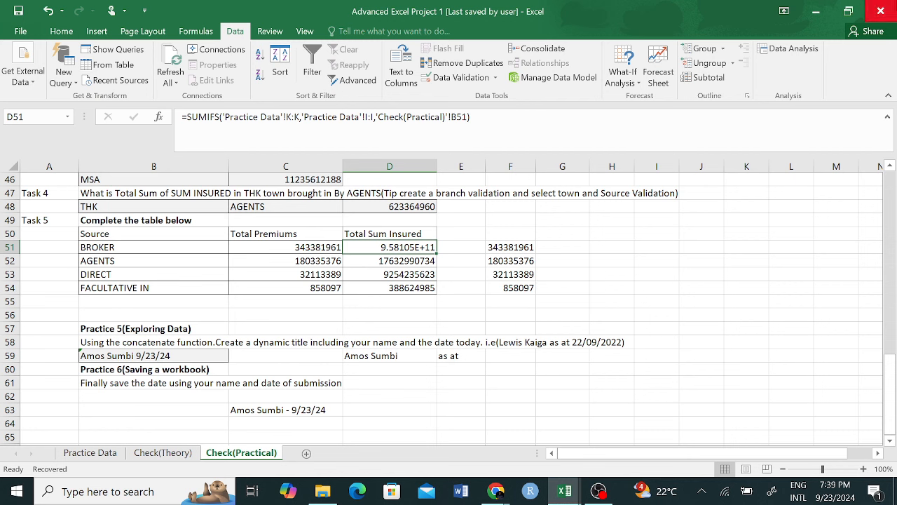
{"action": "left_click", "coordinate": [881, 11]}
{"action": "left_click", "coordinate": [393, 265]}
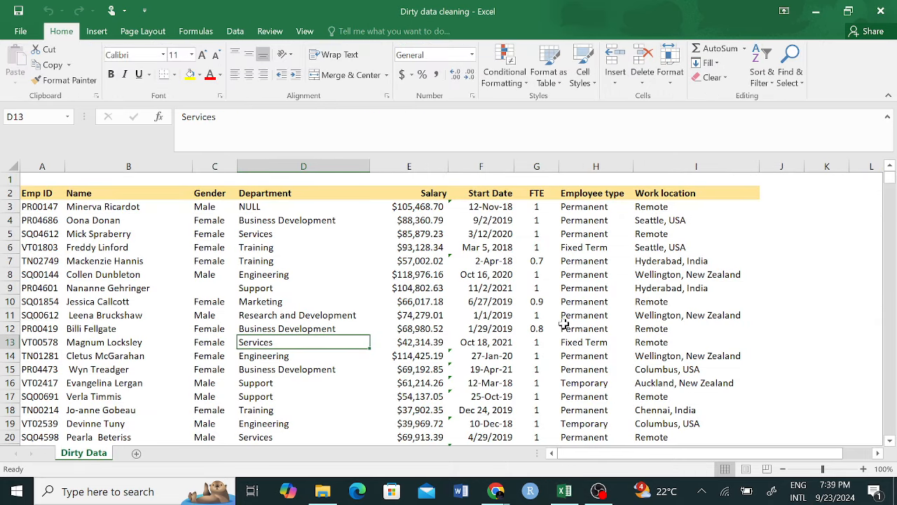
{"action": "left_click", "coordinate": [367, 316]}
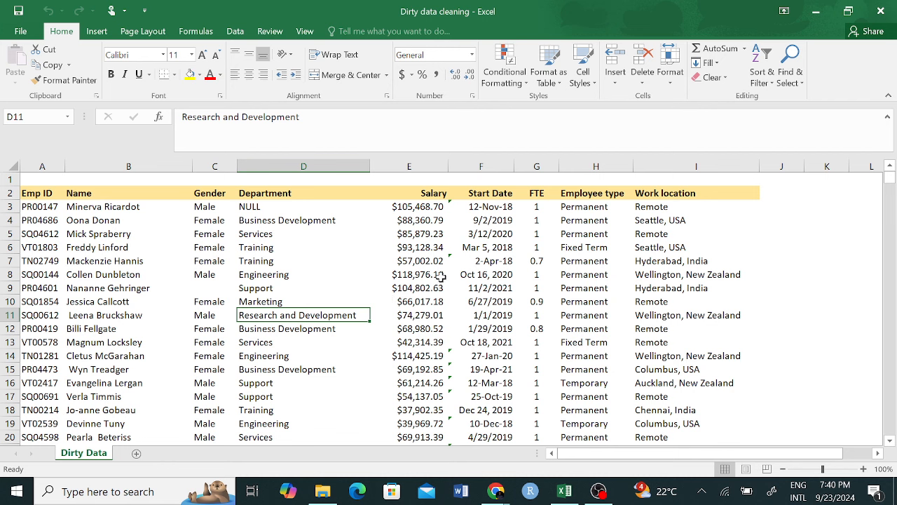
{"action": "left_click", "coordinate": [566, 236]}
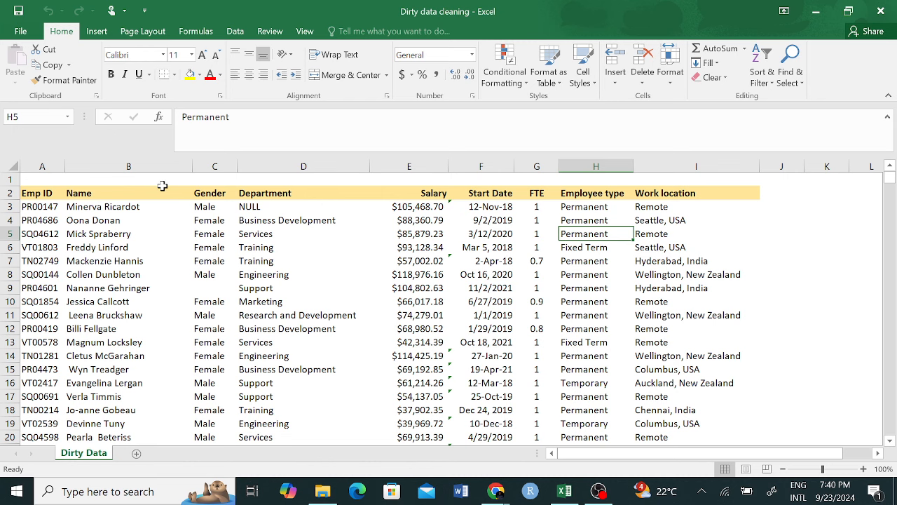
Step: Delete the blank row 1, then check department entries such as Engineering in D7
{"action": "left_click", "coordinate": [10, 179]}
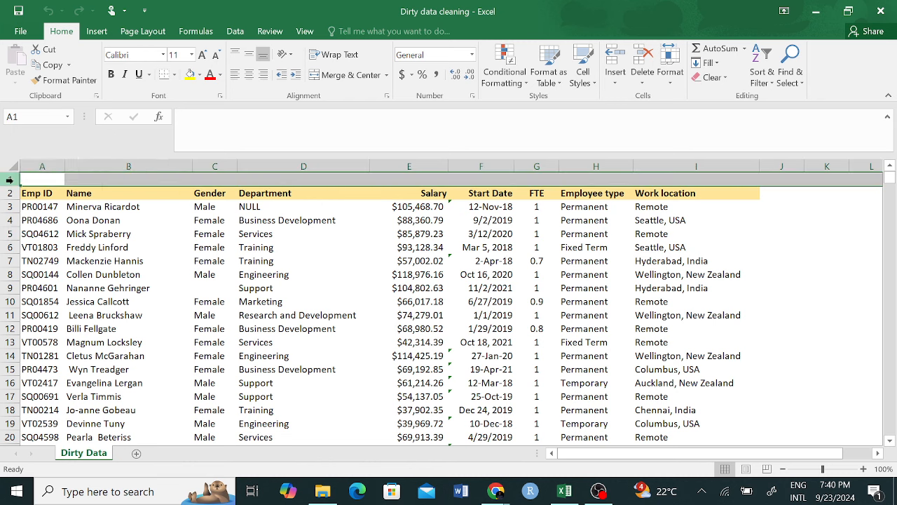
{"action": "right_click", "coordinate": [9, 180]}
{"action": "left_click", "coordinate": [43, 295]}
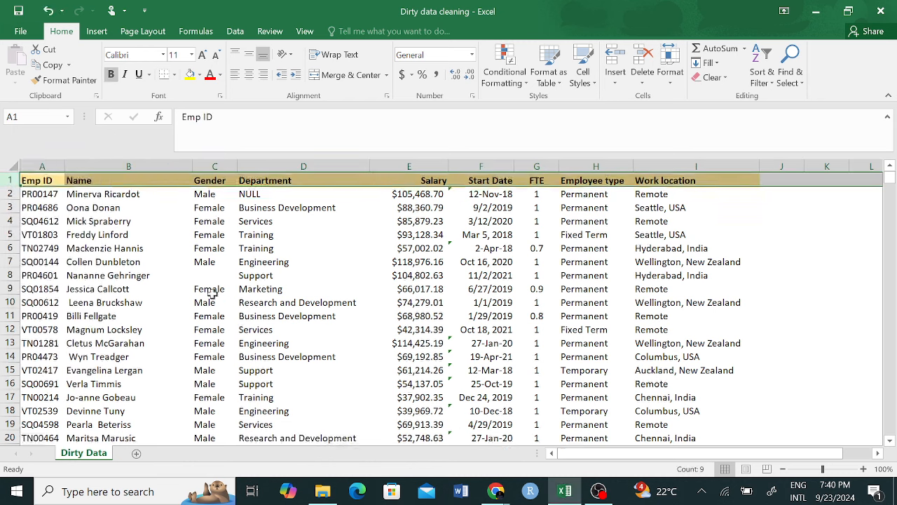
{"action": "left_click", "coordinate": [302, 301]}
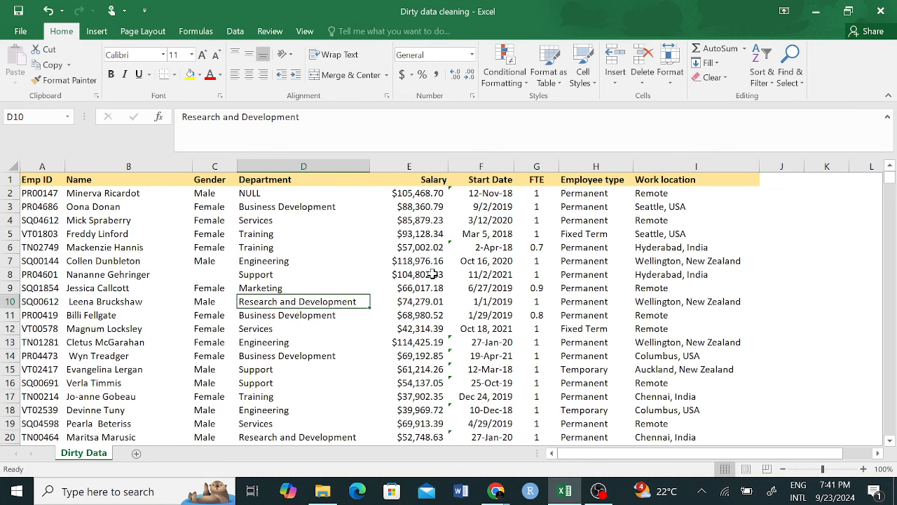
{"action": "left_click", "coordinate": [300, 262]}
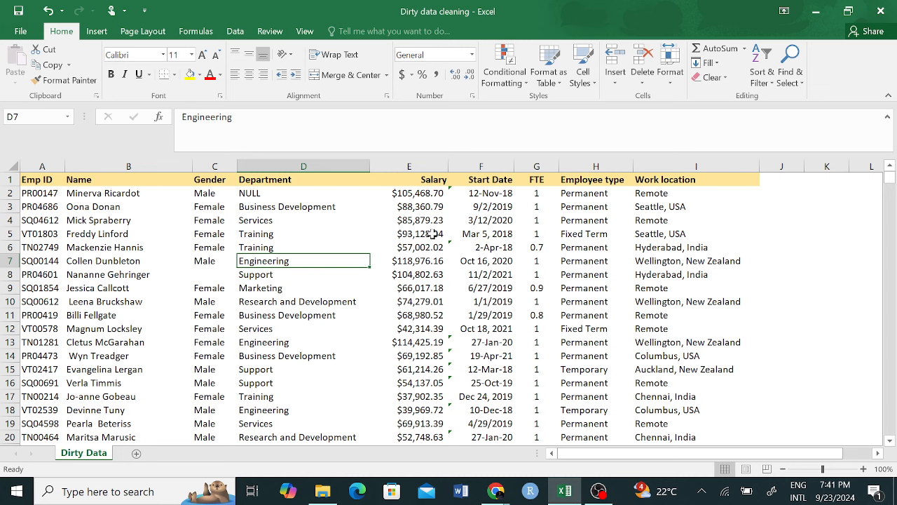
{"action": "scroll", "coordinate": [433, 239], "scroll_direction": "down", "scroll_amount": 3}
{"action": "scroll", "coordinate": [428, 242], "scroll_direction": "up", "scroll_amount": 3}
{"action": "left_click", "coordinate": [536, 167]}
{"action": "scroll", "coordinate": [537, 238], "scroll_direction": "down", "scroll_amount": 5}
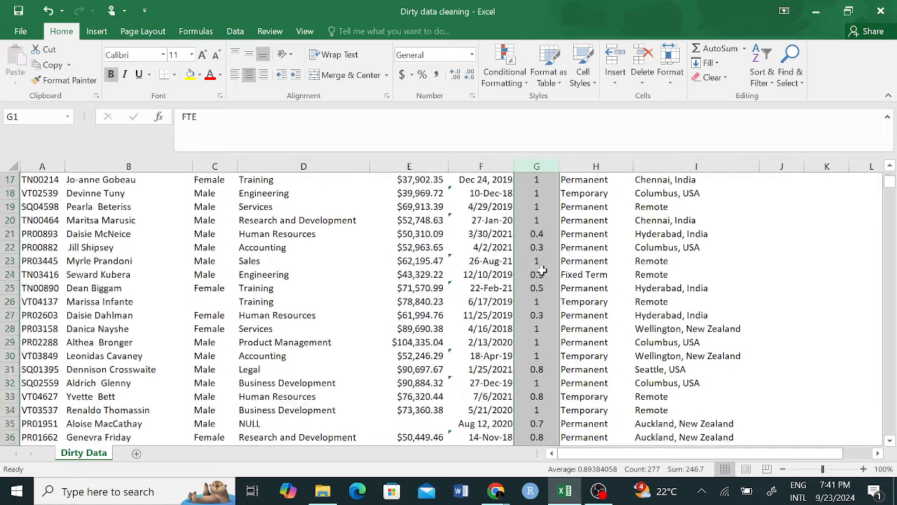
{"action": "scroll", "coordinate": [545, 312], "scroll_direction": "down", "scroll_amount": 9}
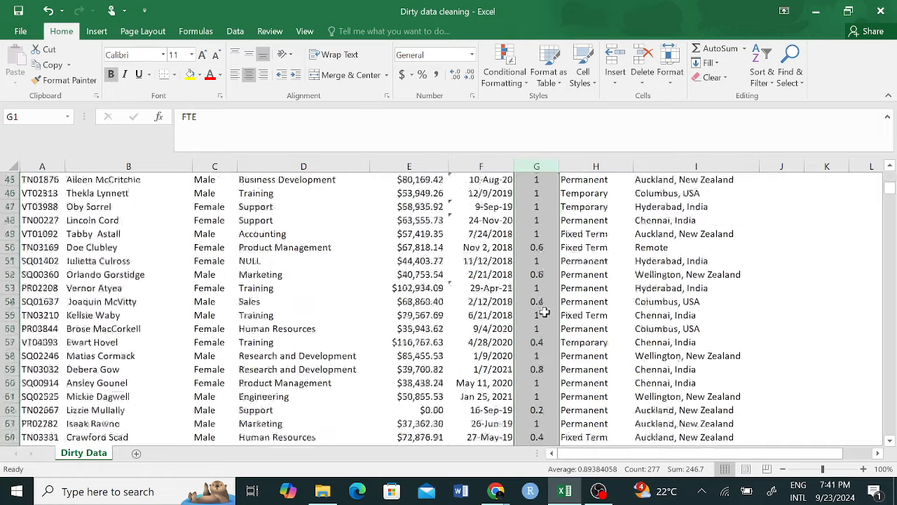
{"action": "scroll", "coordinate": [545, 312], "scroll_direction": "down", "scroll_amount": 15}
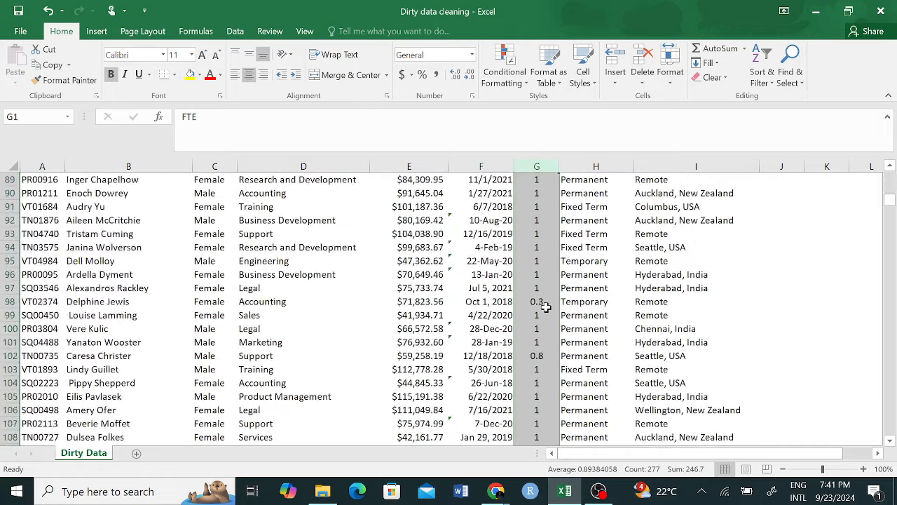
{"action": "scroll", "coordinate": [550, 288], "scroll_direction": "up", "scroll_amount": 20}
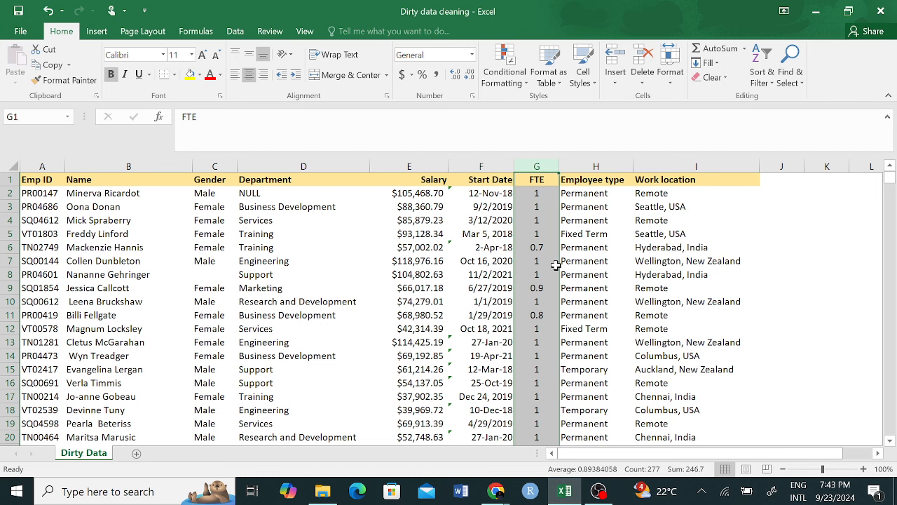
{"action": "left_click", "coordinate": [107, 195]}
{"action": "left_click", "coordinate": [113, 259]}
{"action": "left_click", "coordinate": [118, 219]}
{"action": "left_click", "coordinate": [119, 273]}
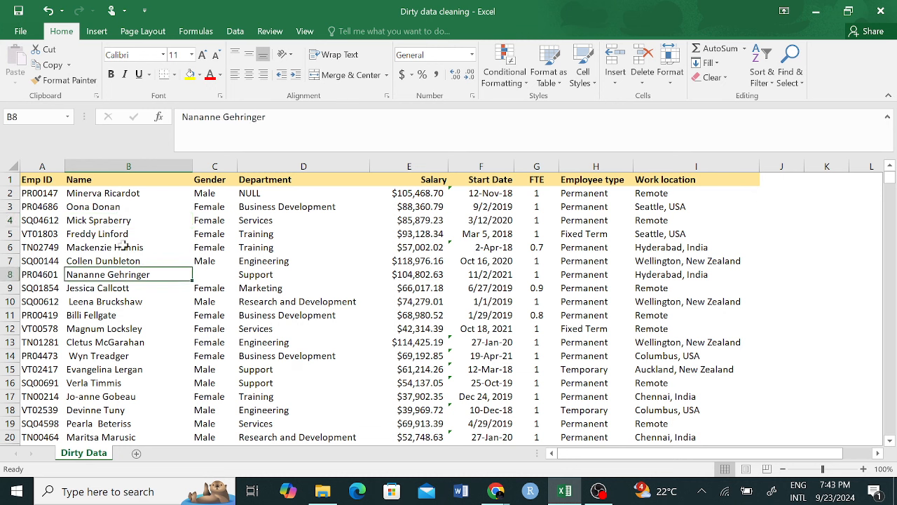
{"action": "left_click", "coordinate": [114, 195]}
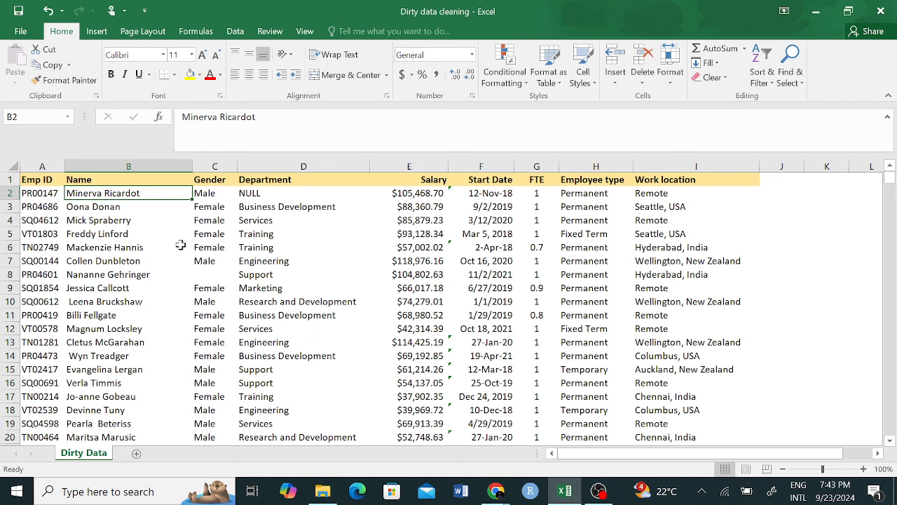
{"action": "left_click", "coordinate": [283, 209]}
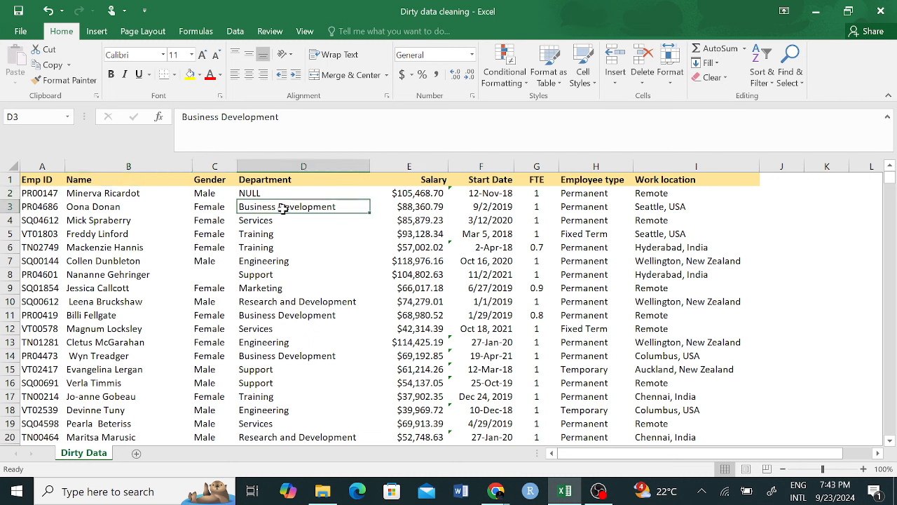
{"action": "left_click_drag", "start_coordinate": [284, 208], "coordinate": [284, 274]}
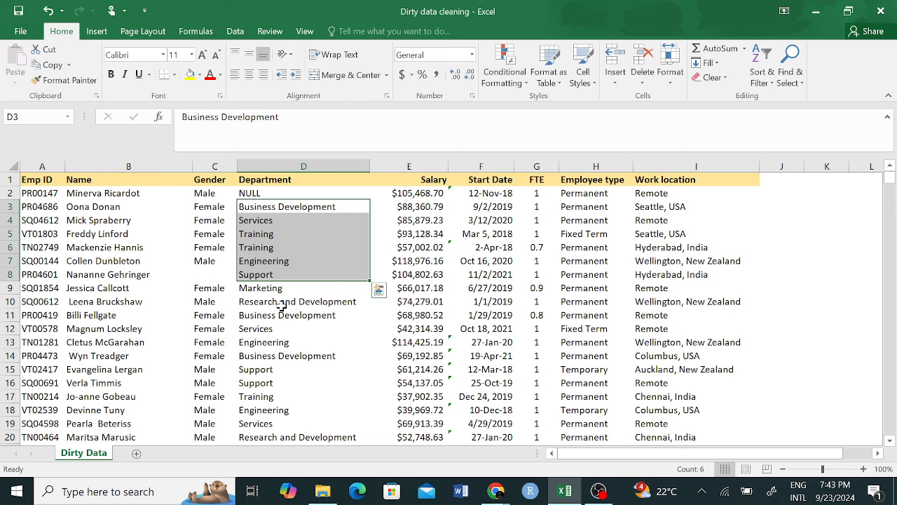
{"action": "left_click", "coordinate": [414, 250]}
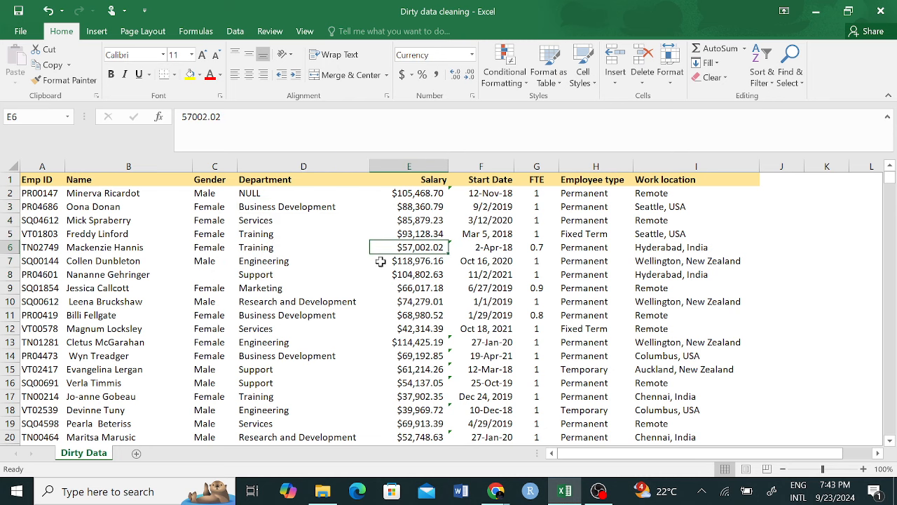
{"action": "scroll", "coordinate": [150, 259], "scroll_direction": "down", "scroll_amount": 8}
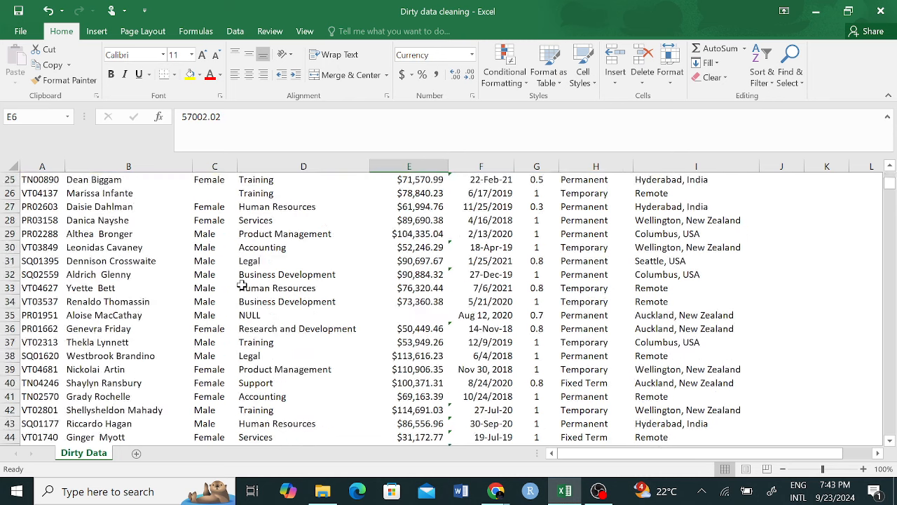
{"action": "scroll", "coordinate": [242, 283], "scroll_direction": "up", "scroll_amount": 8}
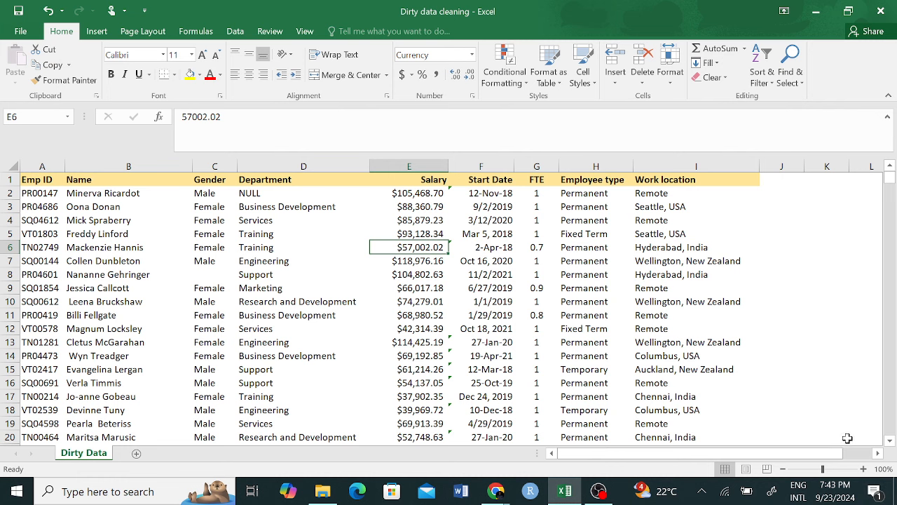
{"action": "left_click", "coordinate": [874, 493]}
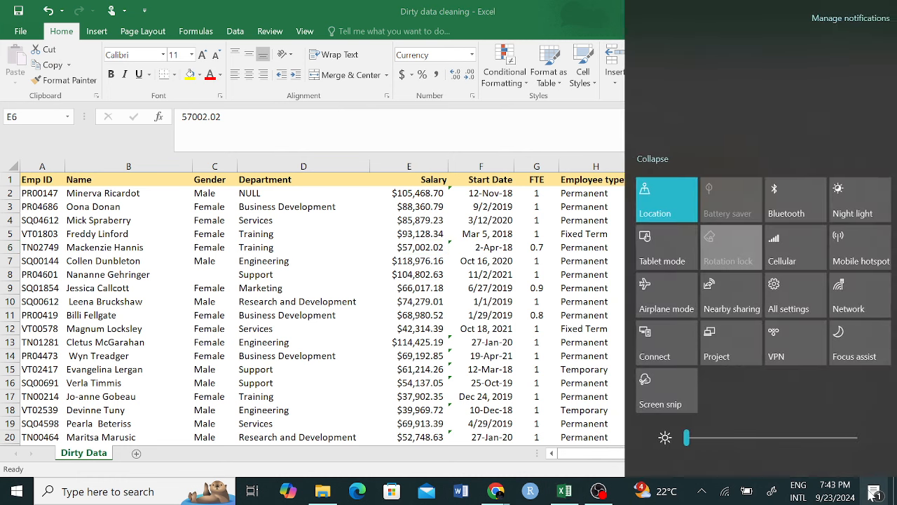
{"action": "left_click", "coordinate": [873, 494]}
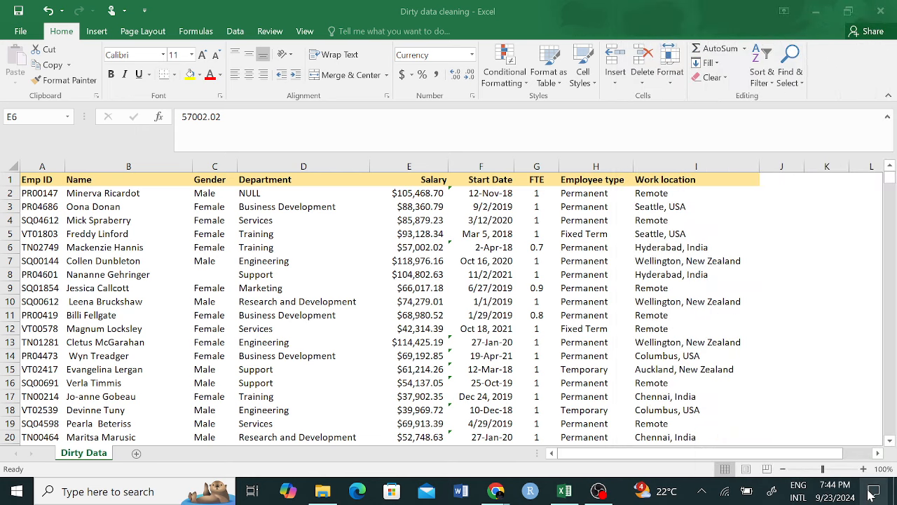
{"action": "left_click", "coordinate": [872, 494]}
{"action": "left_click", "coordinate": [873, 494]}
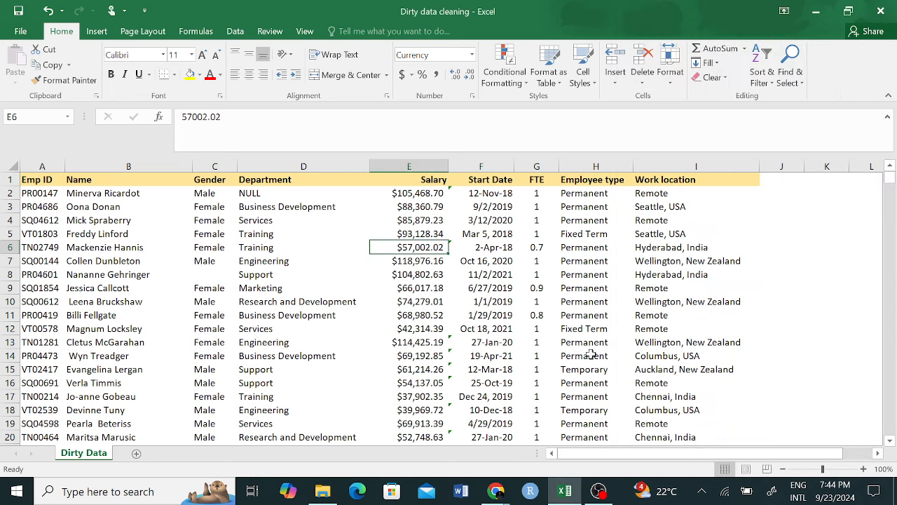
{"action": "left_click", "coordinate": [660, 209]}
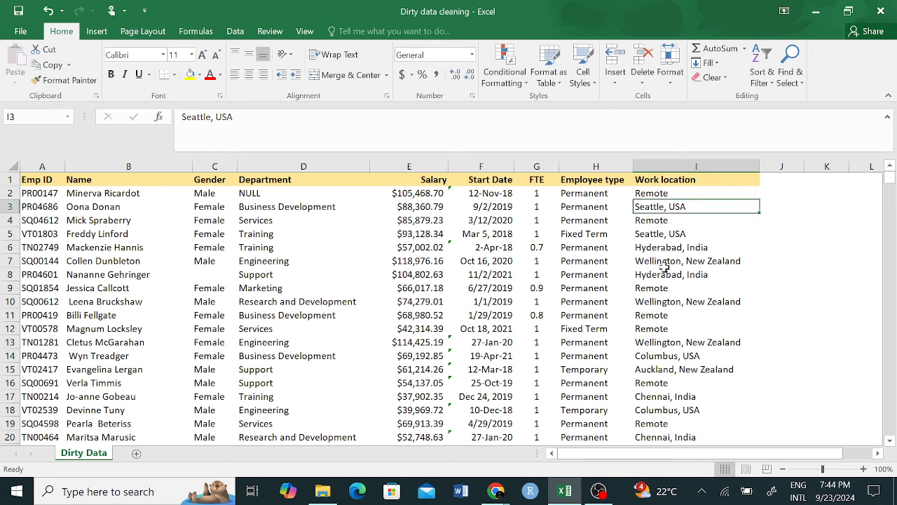
{"action": "left_click", "coordinate": [681, 193]}
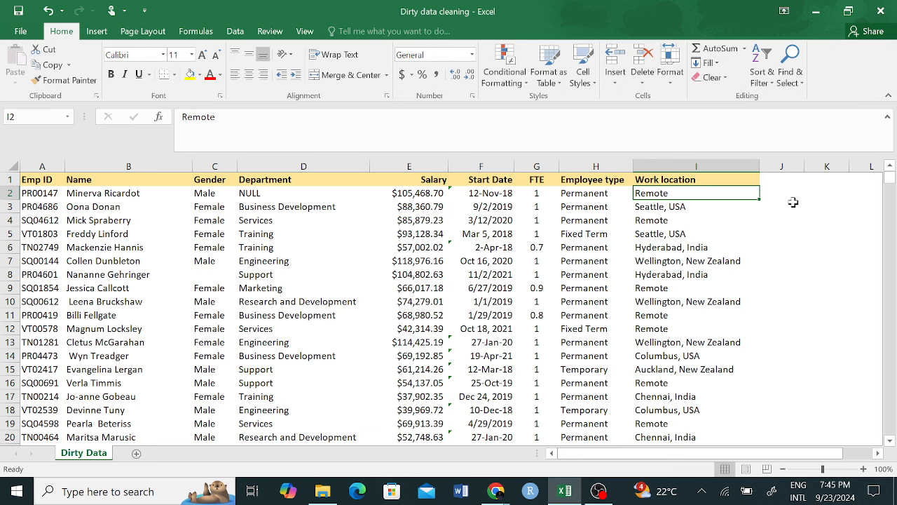
Step: Enter the header 'First Name' in J1
{"action": "left_click", "coordinate": [793, 180]}
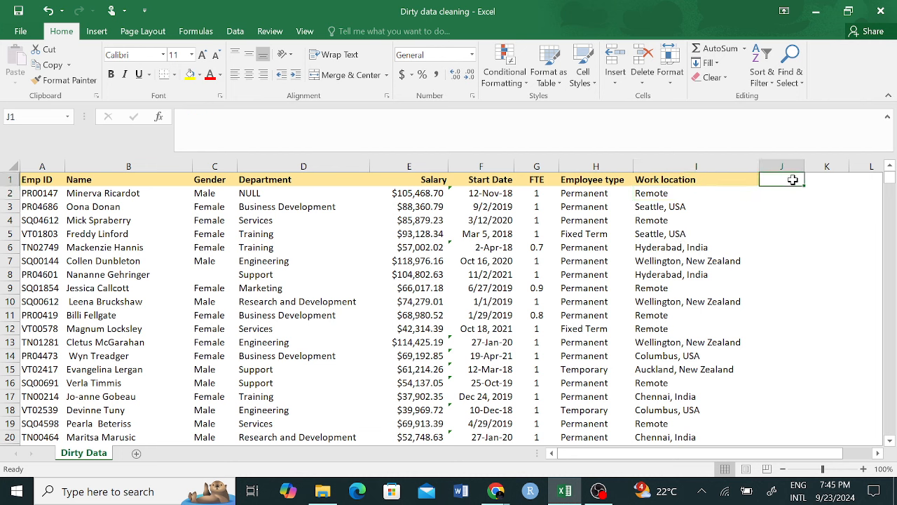
{"action": "type", "text": "FG"}
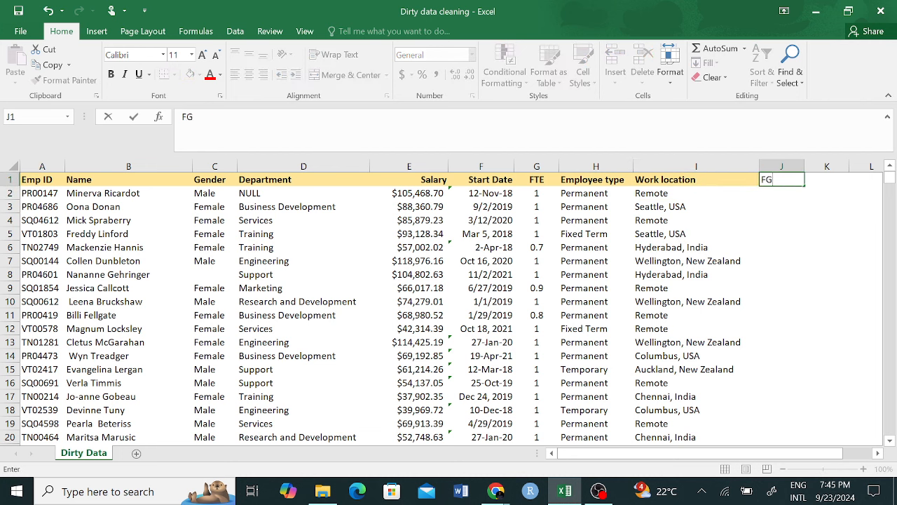
{"action": "key", "text": "BackSpace"}
{"action": "key", "text": "BackSpace"}
{"action": "type", "text": "First Name"}
{"action": "left_click", "coordinate": [799, 235]}
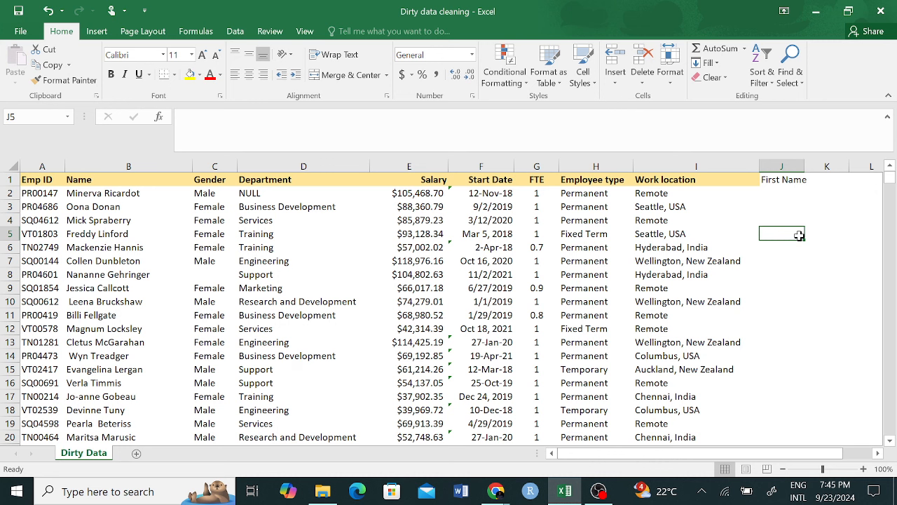
Step: Type the first two employees' first names in J2:J3 and accept Flash Fill for all rows
{"action": "left_click", "coordinate": [798, 198]}
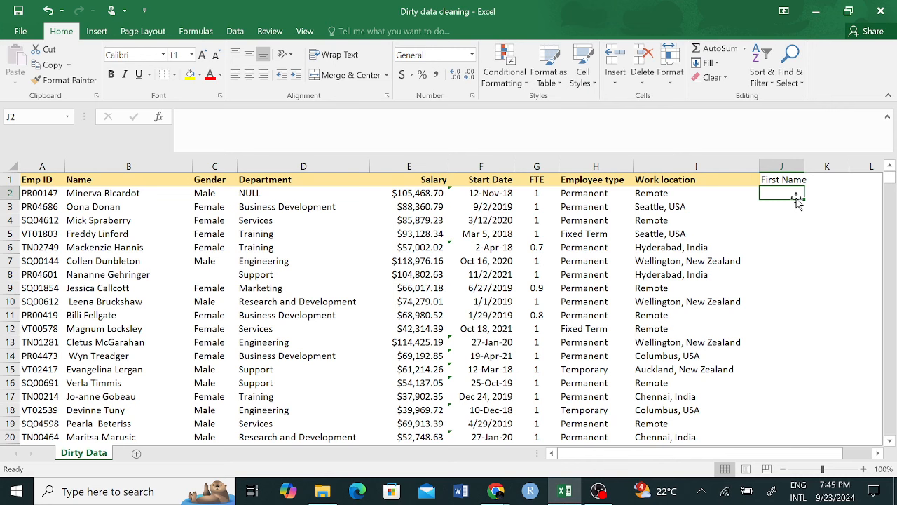
{"action": "type", "text": "M"}
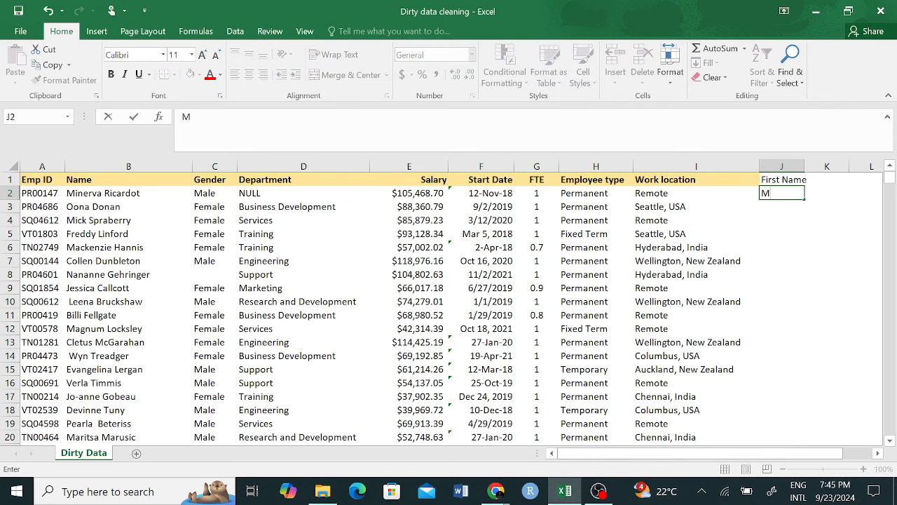
{"action": "type", "text": "inerva"}
{"action": "key", "text": "Return"}
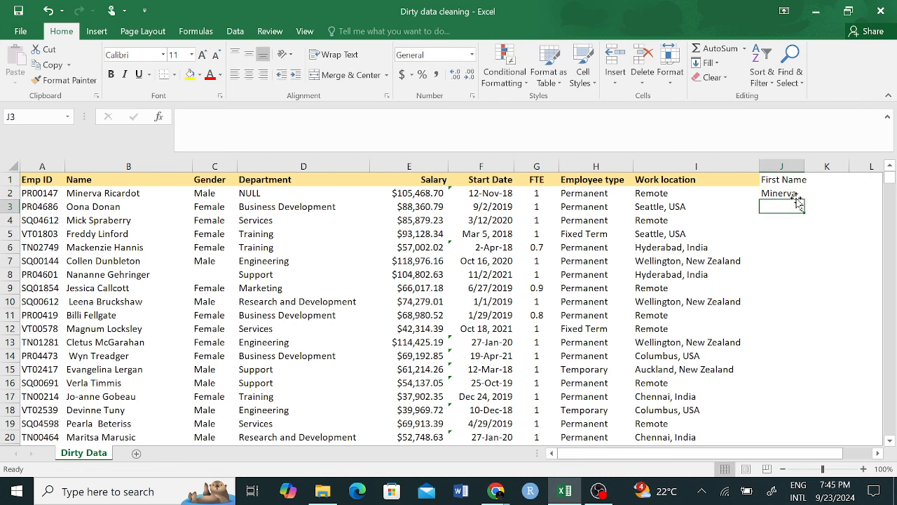
{"action": "type", "text": "Oona"}
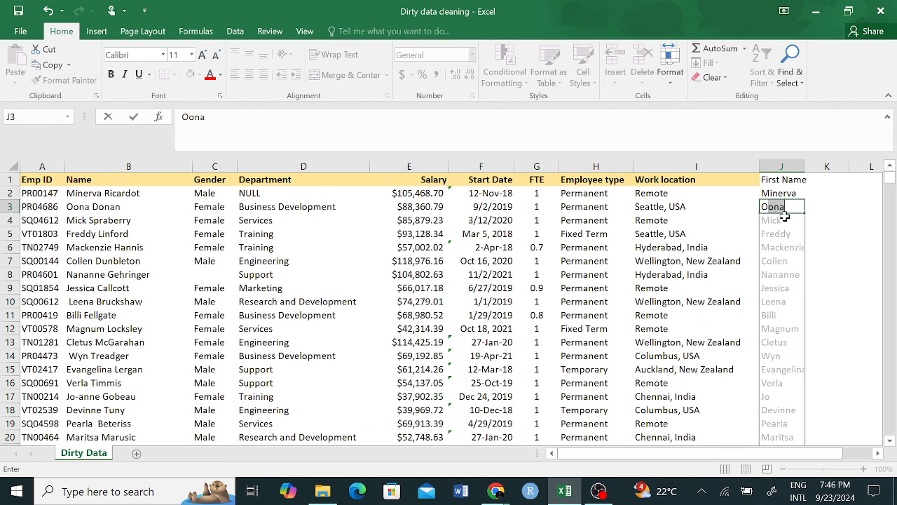
{"action": "key", "text": "Tab"}
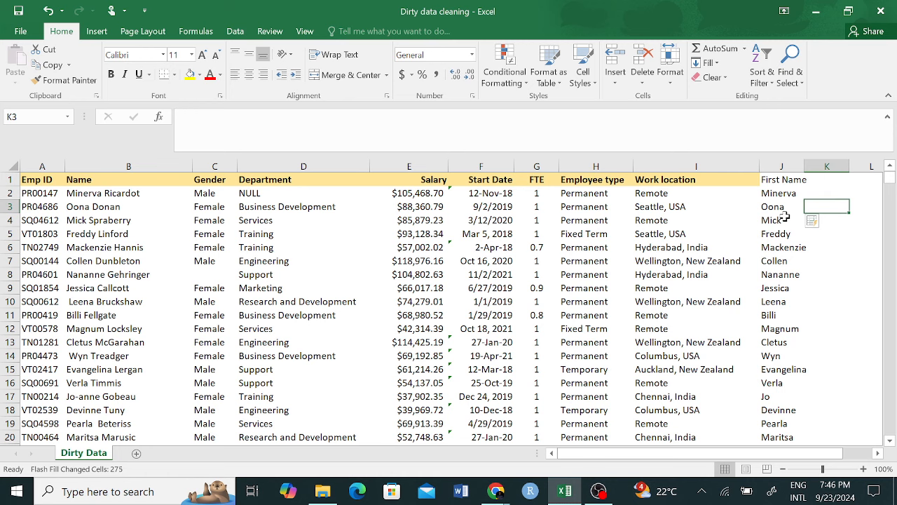
Step: Scroll down to confirm the first names reach the last row, then back to the top
{"action": "scroll", "coordinate": [813, 295], "scroll_direction": "down", "scroll_amount": 18}
{"action": "scroll", "coordinate": [812, 298], "scroll_direction": "down", "scroll_amount": 20}
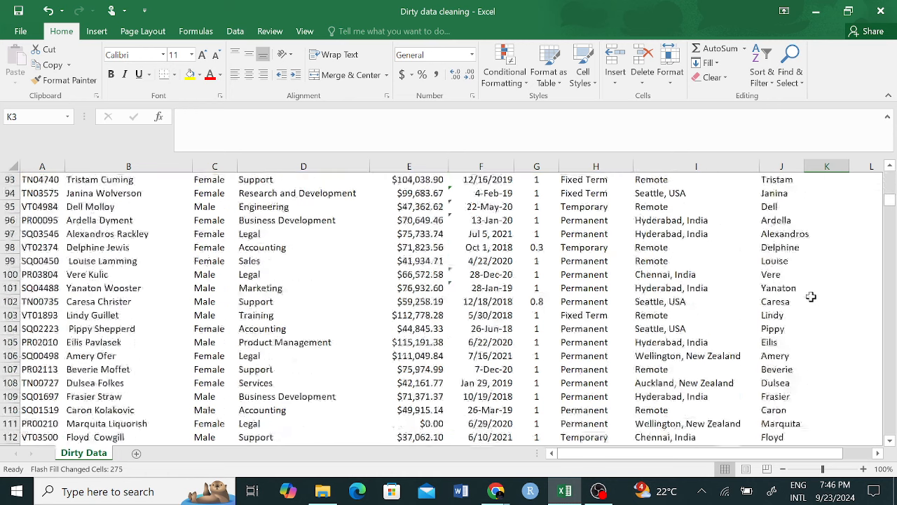
{"action": "scroll", "coordinate": [808, 296], "scroll_direction": "down", "scroll_amount": 20}
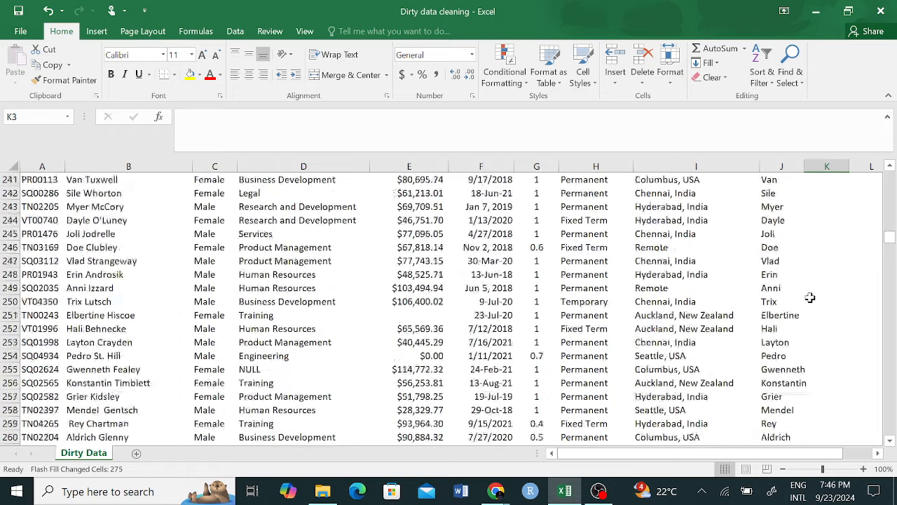
{"action": "scroll", "coordinate": [818, 297], "scroll_direction": "up", "scroll_amount": 2}
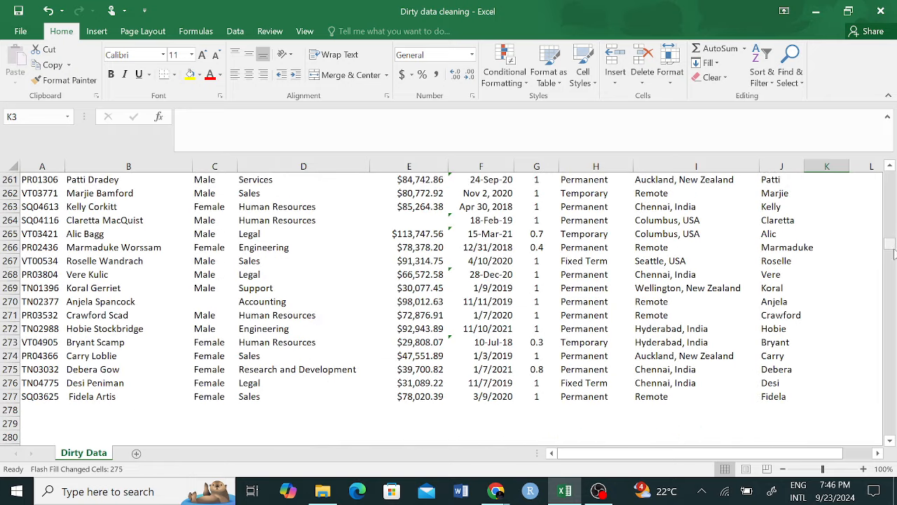
{"action": "left_click_drag", "start_coordinate": [889, 244], "coordinate": [887, 179]}
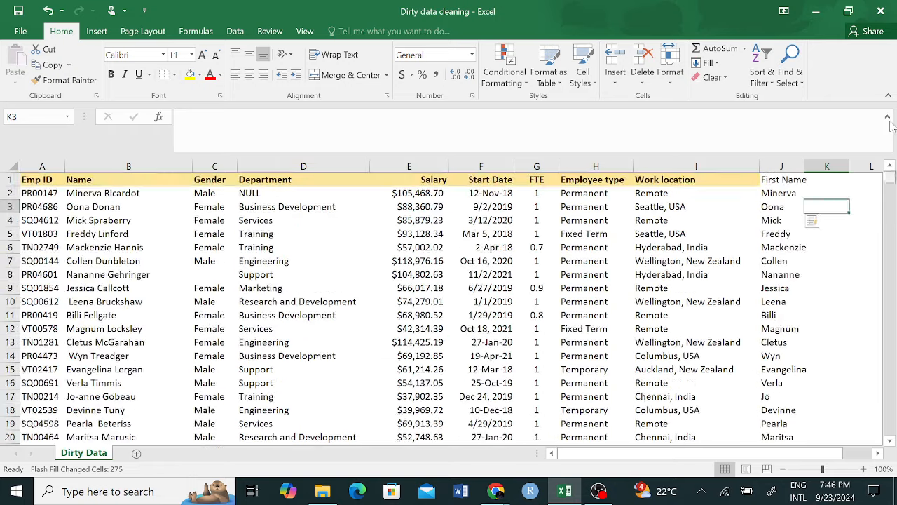
Step: Write the note 'FLASH FILL' in K5 and return to J1
{"action": "left_click", "coordinate": [848, 234]}
{"action": "type", "text": "F"}
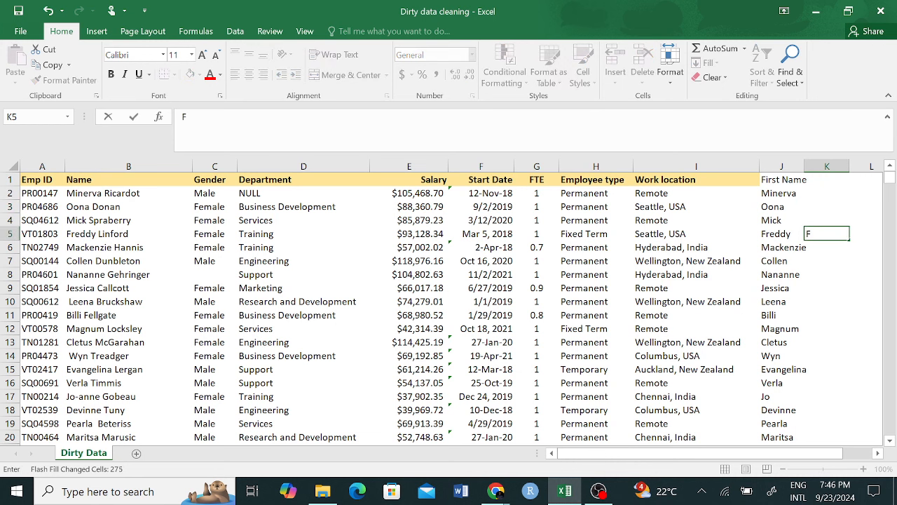
{"action": "type", "text": "LASH FILL"}
{"action": "left_click", "coordinate": [839, 260]}
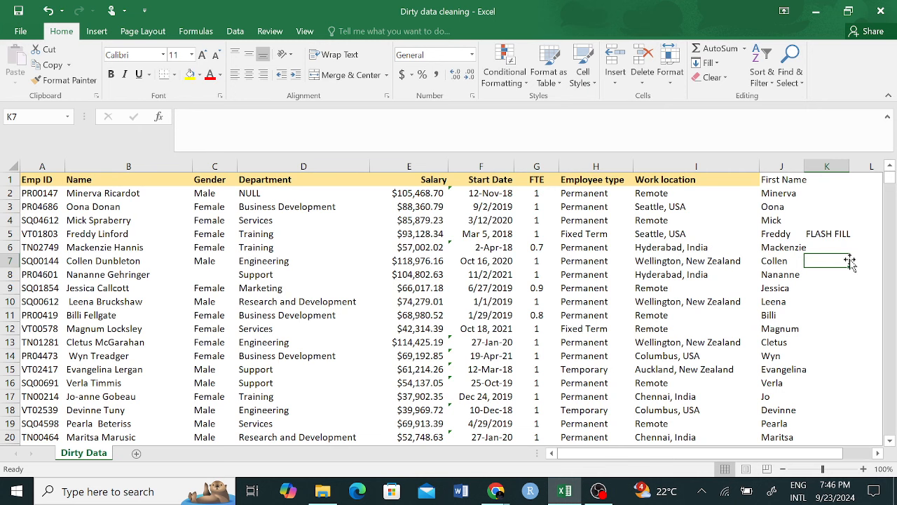
{"action": "left_click", "coordinate": [780, 181]}
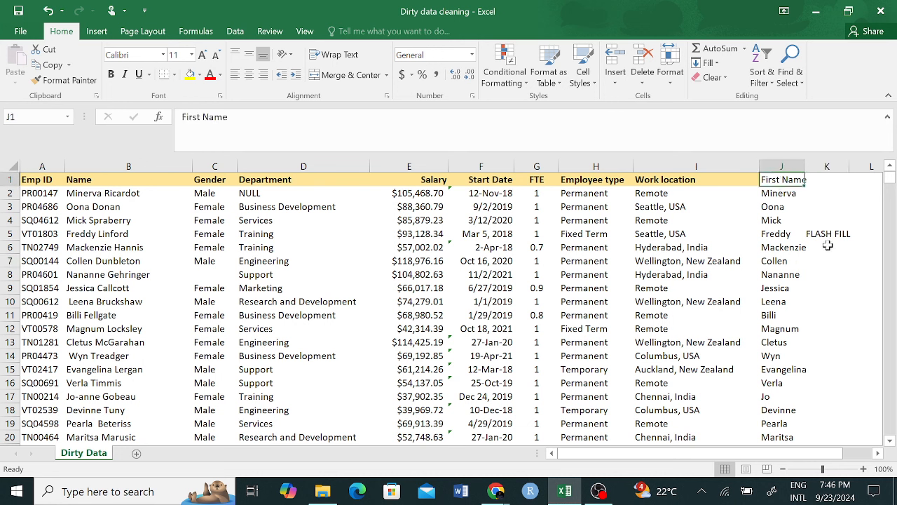
Step: Enter the header 'Second Name' in K1
{"action": "left_click", "coordinate": [829, 179]}
{"action": "type", "text": "sEC"}
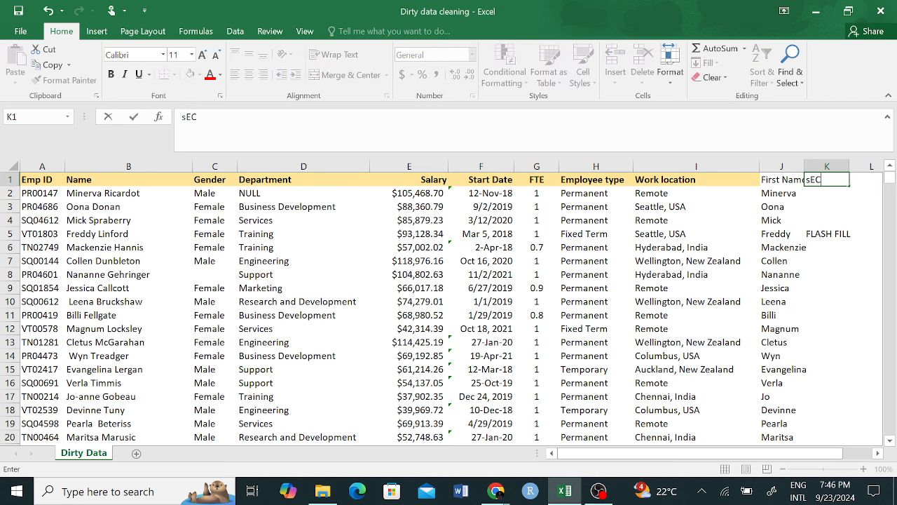
{"action": "key", "text": "BackSpace"}
{"action": "key", "text": "BackSpace"}
{"action": "key", "text": "BackSpace"}
{"action": "type", "text": "Second Name"}
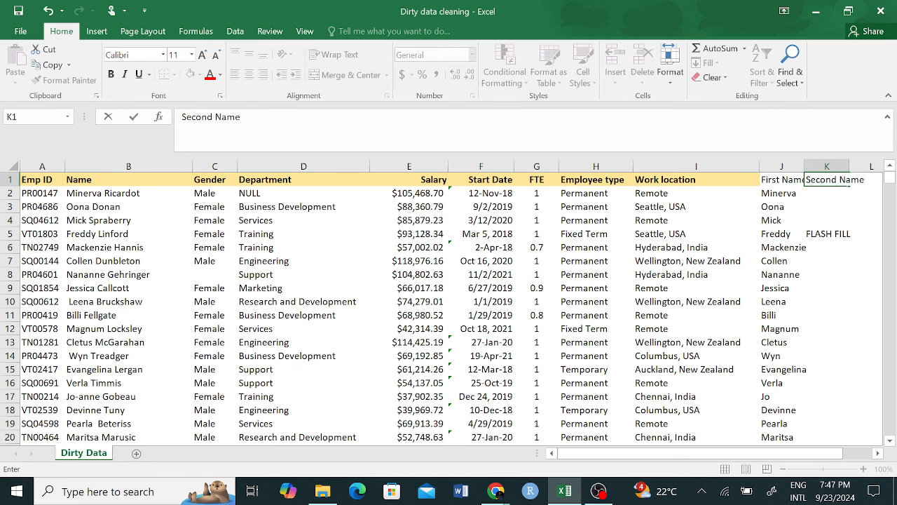
{"action": "left_click", "coordinate": [835, 193]}
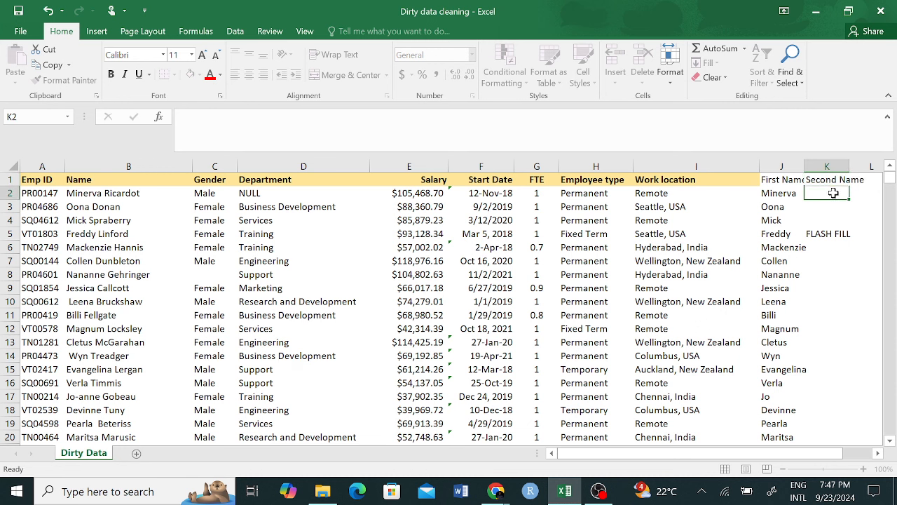
Step: Delete the FLASH FILL note from K5
{"action": "left_click", "coordinate": [824, 236]}
{"action": "key", "text": "Delete"}
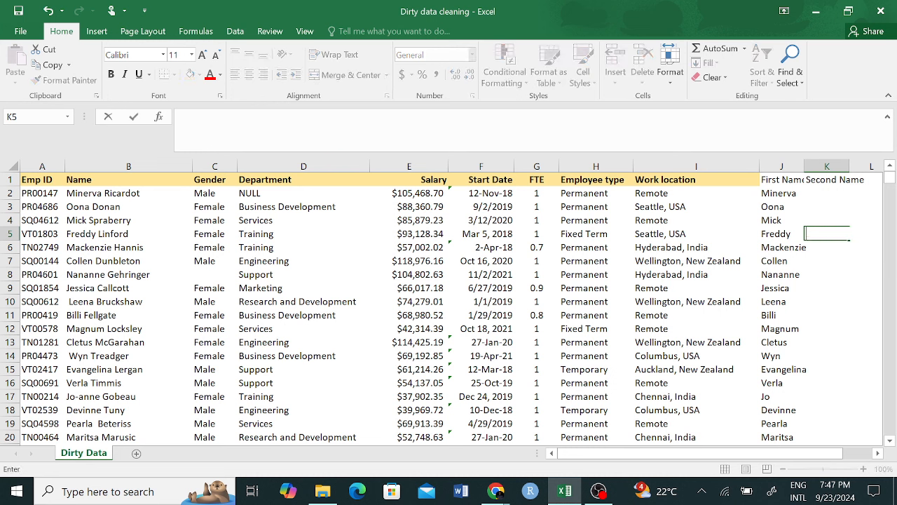
{"action": "key", "text": "Down"}
{"action": "key", "text": "Down"}
{"action": "key", "text": "Down"}
Step: Type the first two employees' surnames in K2:K3 and accept Flash Fill for all rows
{"action": "left_click", "coordinate": [826, 191]}
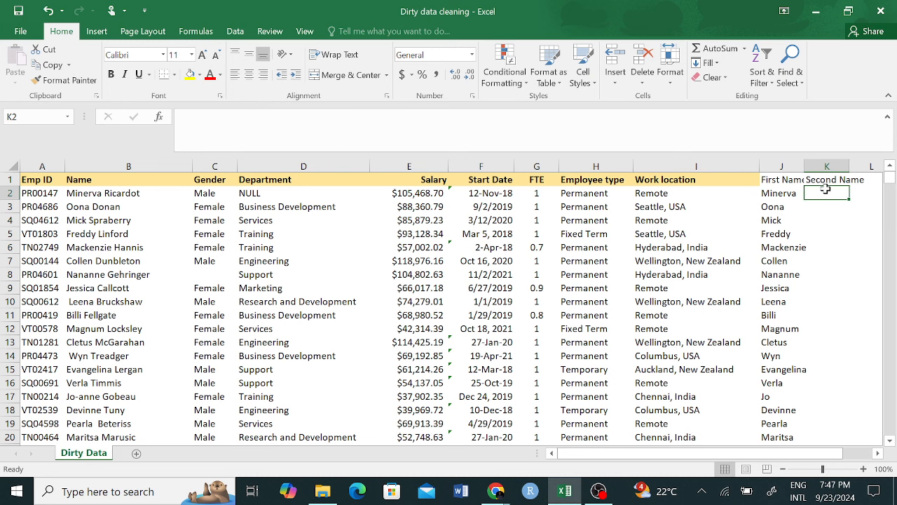
{"action": "type", "text": "Ricardo"}
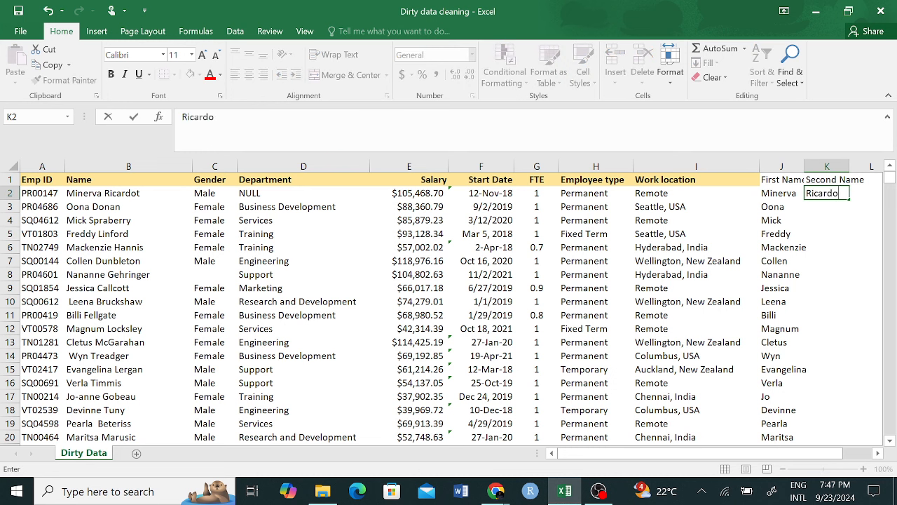
{"action": "type", "text": "t"}
{"action": "key", "text": "Return"}
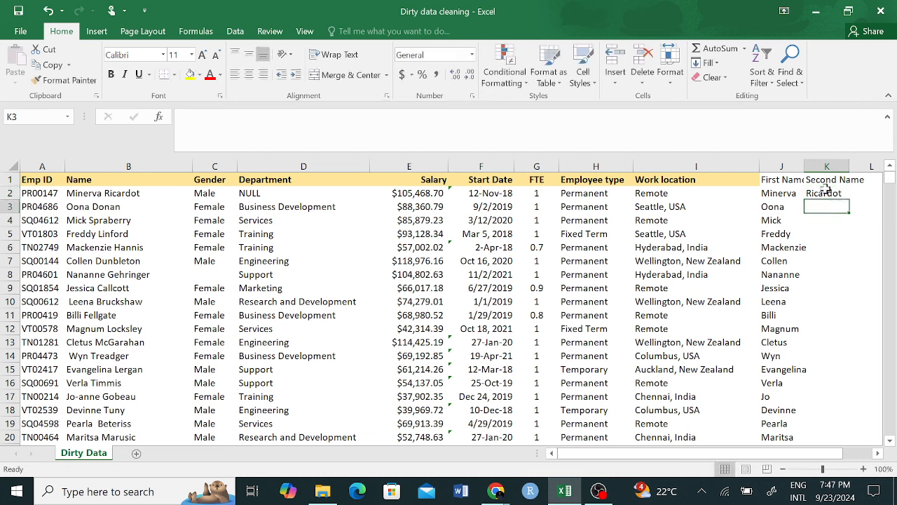
{"action": "type", "text": "Donan"}
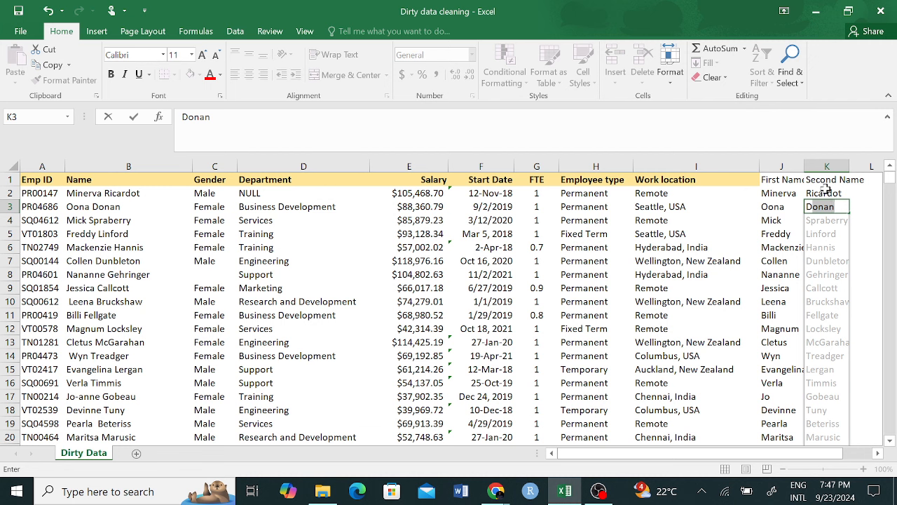
{"action": "key", "text": "Return"}
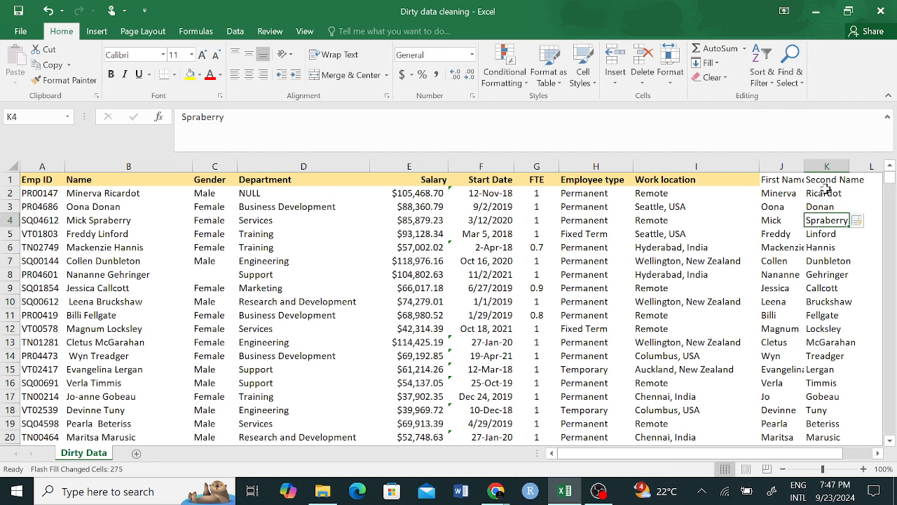
Step: Open the Flash Fill options twice and dismiss them without changes
{"action": "left_click", "coordinate": [864, 222]}
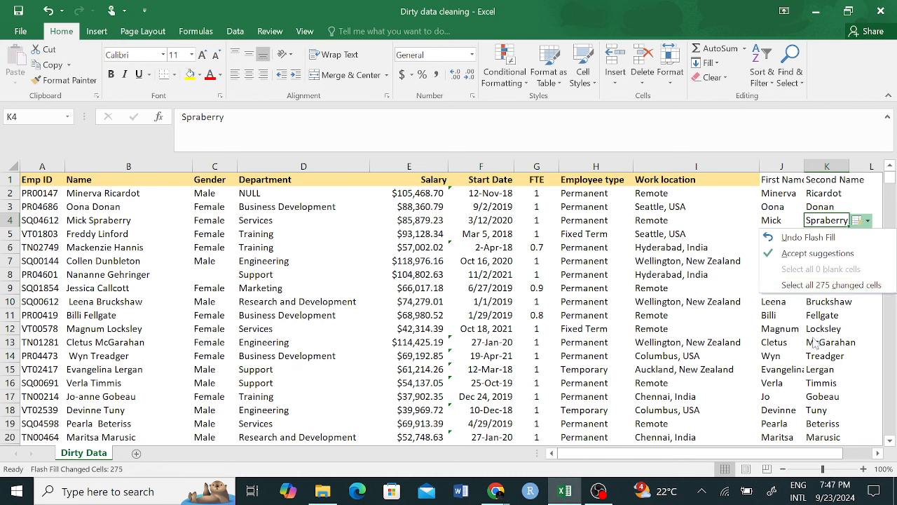
{"action": "left_click", "coordinate": [791, 331]}
{"action": "left_click", "coordinate": [867, 264]}
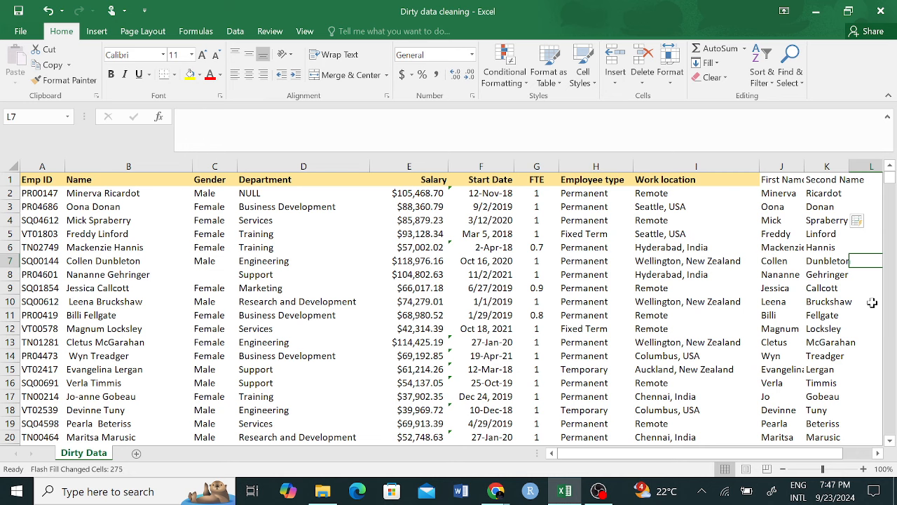
{"action": "left_click_drag", "start_coordinate": [783, 179], "coordinate": [838, 183]}
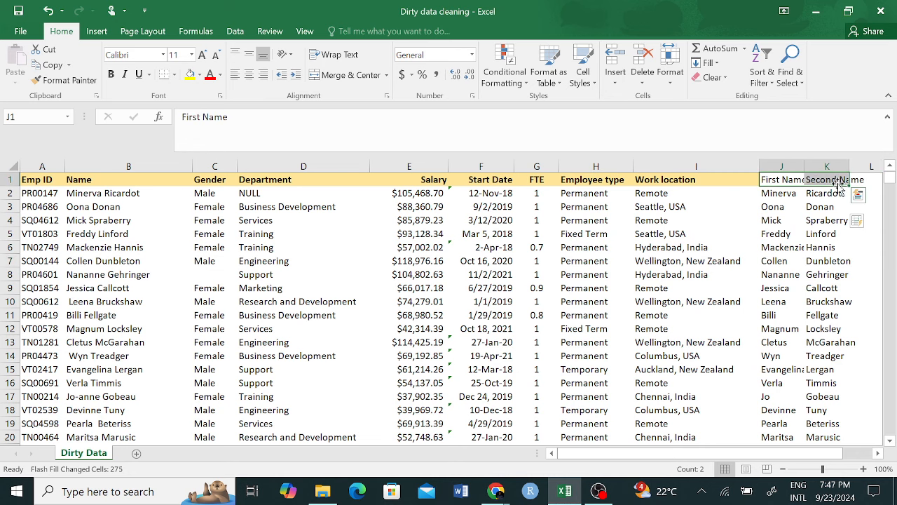
{"action": "left_click", "coordinate": [858, 195]}
{"action": "left_click", "coordinate": [747, 256]}
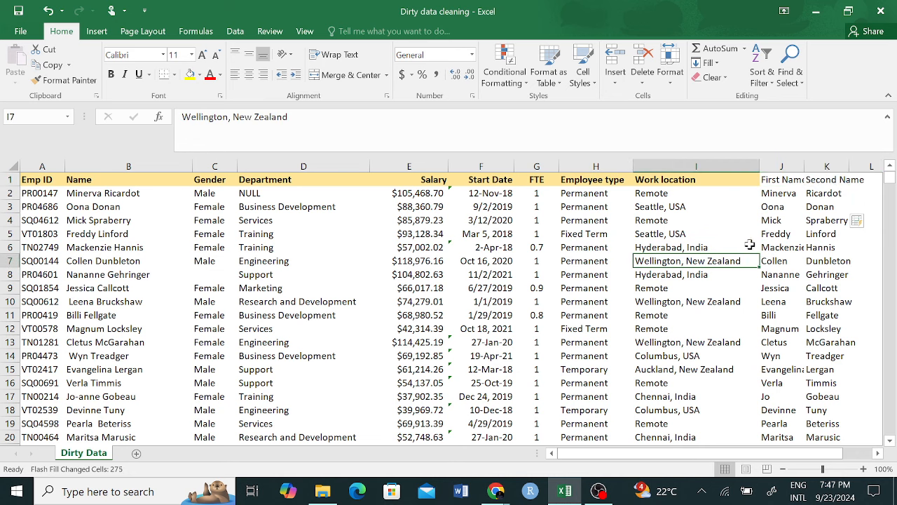
Step: Review the Name column and start editing B2, selecting its first-name part
{"action": "left_click", "coordinate": [128, 166]}
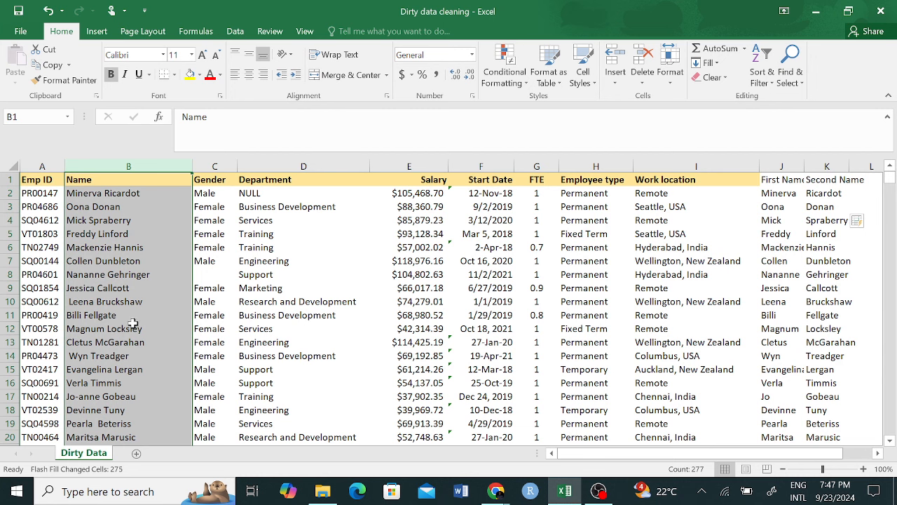
{"action": "left_click", "coordinate": [790, 196]}
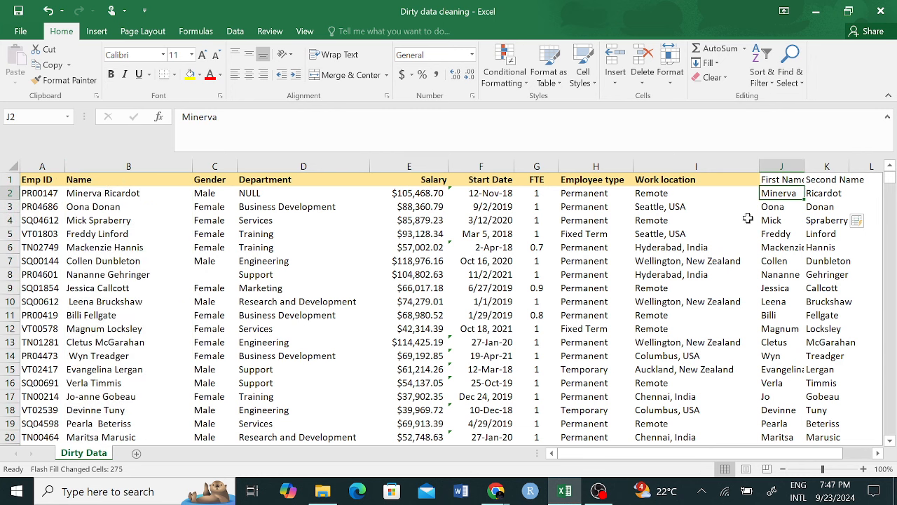
{"action": "left_click", "coordinate": [87, 194]}
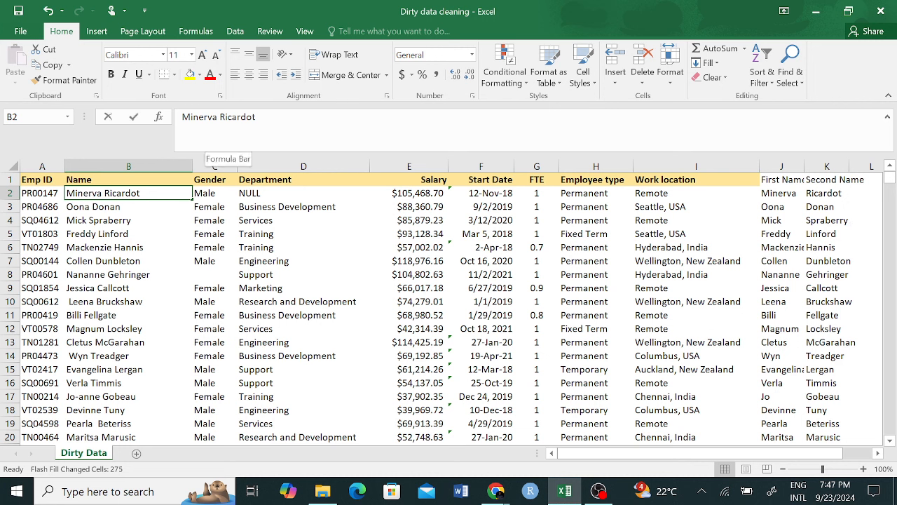
{"action": "left_click", "coordinate": [208, 116]}
{"action": "double_click", "coordinate": [203, 116]}
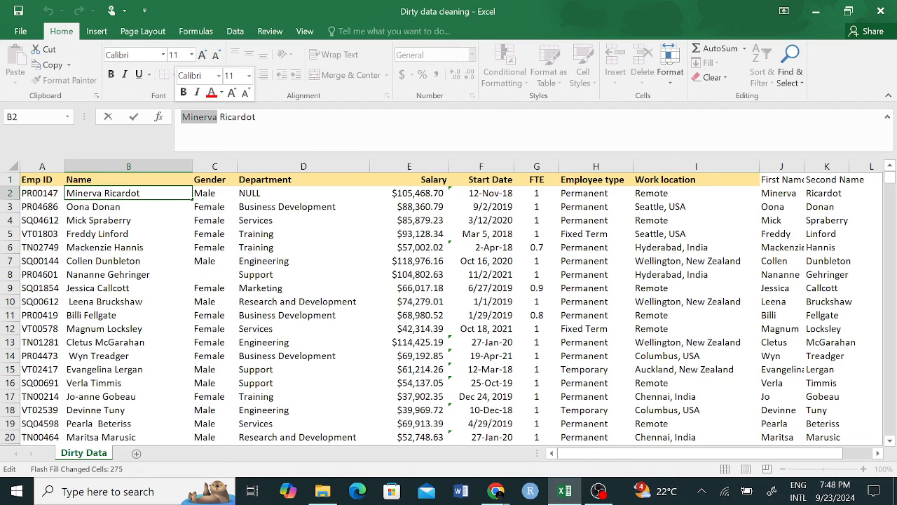
Step: Replace the first name in B2 and check the flash-filled names in J2 and K3
{"action": "type", "text": "Emily"}
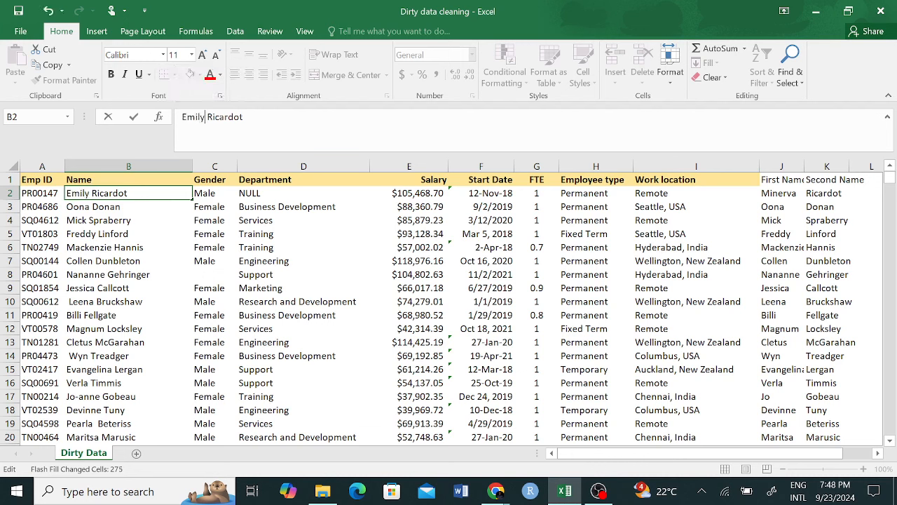
{"action": "key", "text": "Return"}
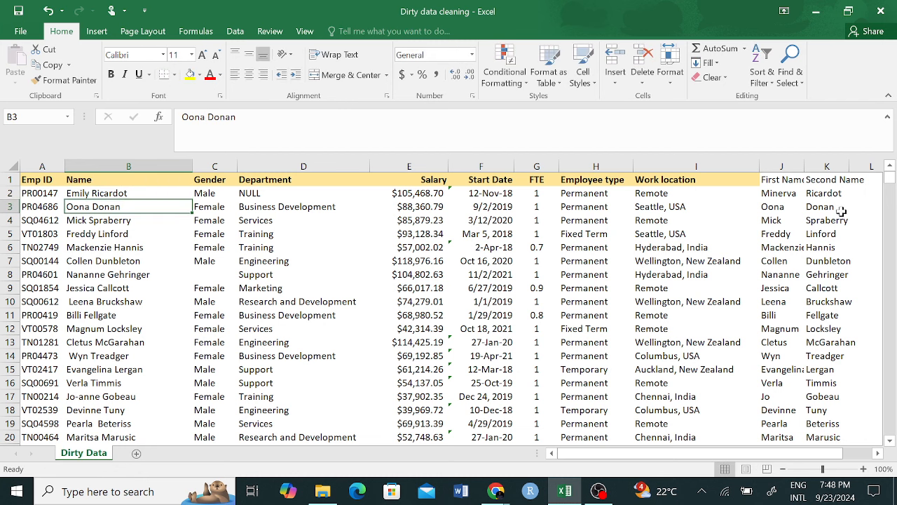
{"action": "left_click", "coordinate": [797, 196]}
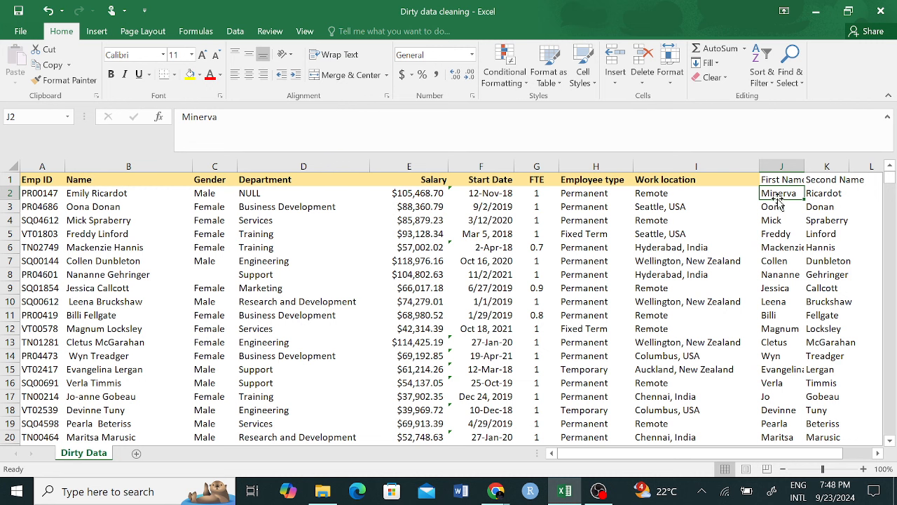
{"action": "left_click", "coordinate": [820, 204]}
{"action": "left_click", "coordinate": [783, 197]}
Step: Replace the surname part of B3's name and check the extracted first name in J7
{"action": "left_click", "coordinate": [93, 209]}
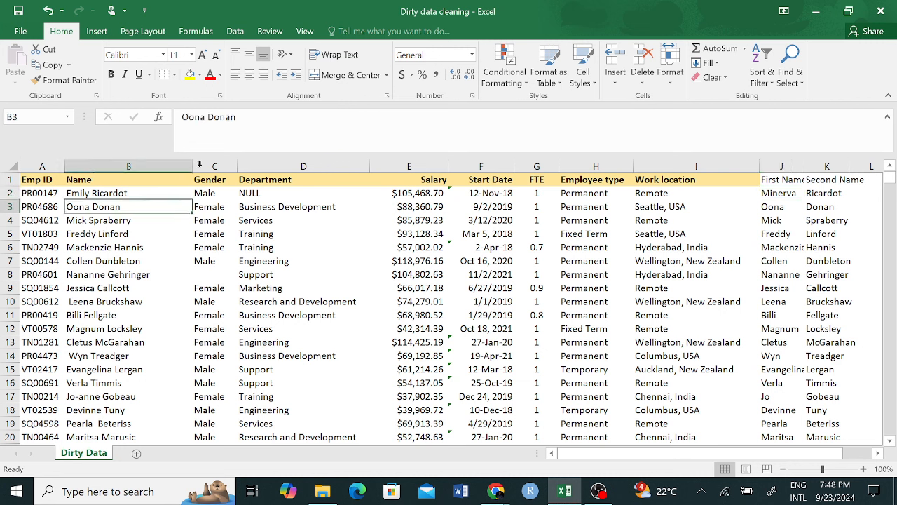
{"action": "left_click_drag", "start_coordinate": [237, 117], "coordinate": [213, 117]}
{"action": "type", "text": "e"}
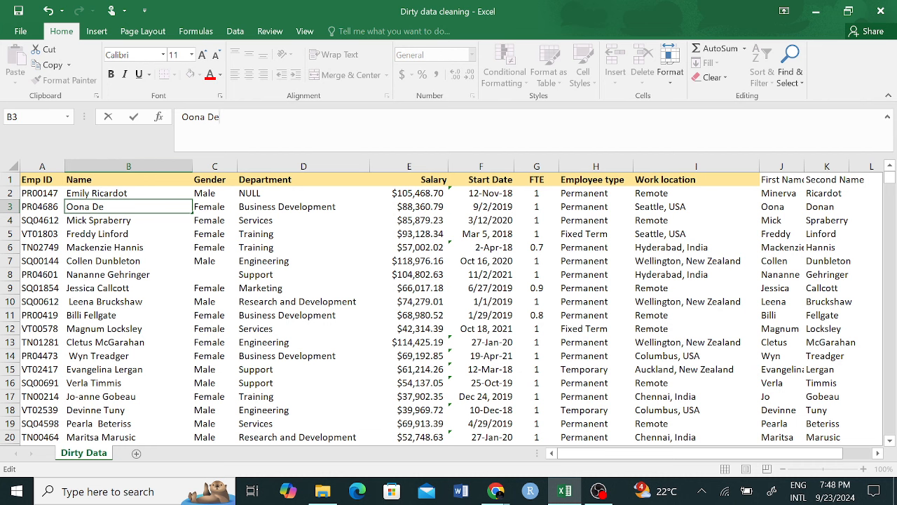
{"action": "type", "text": "rick"}
{"action": "key", "text": "Return"}
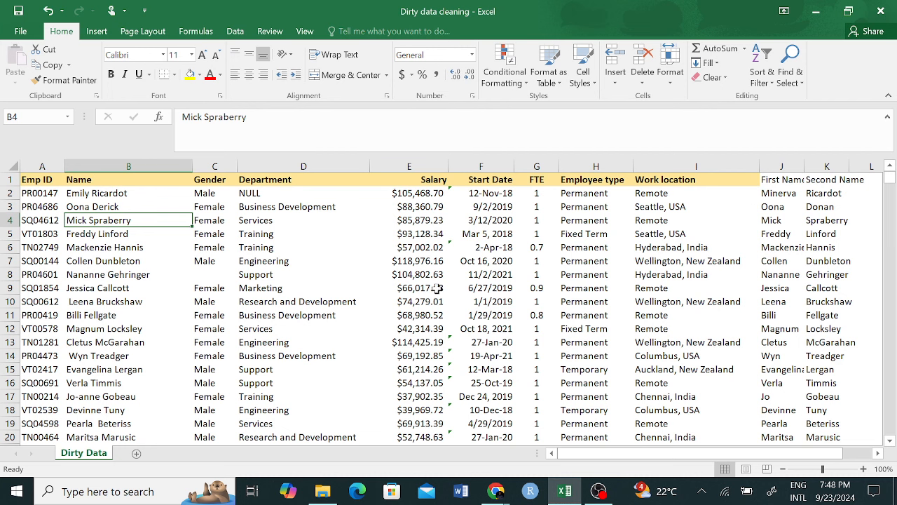
{"action": "left_click", "coordinate": [795, 262]}
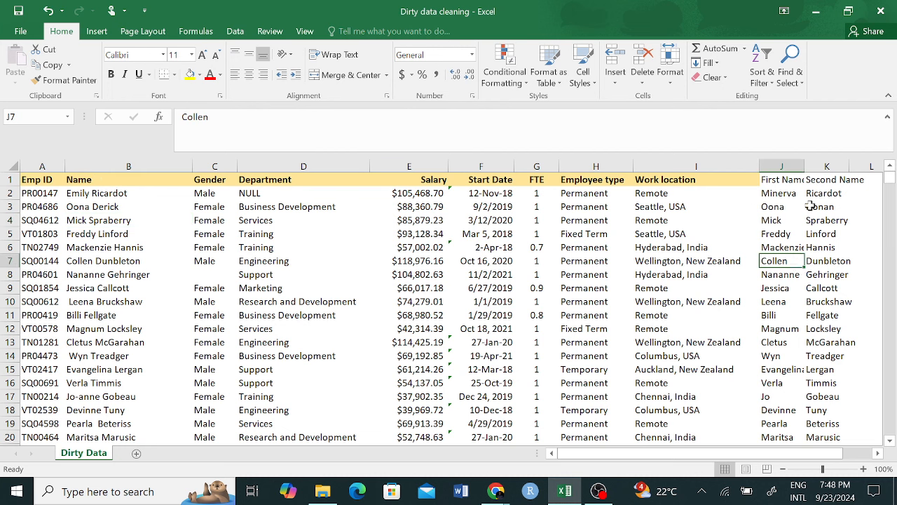
Step: Clear the flash-filled First Name and Second Name contents from columns J and K
{"action": "left_click_drag", "start_coordinate": [791, 166], "coordinate": [818, 165]}
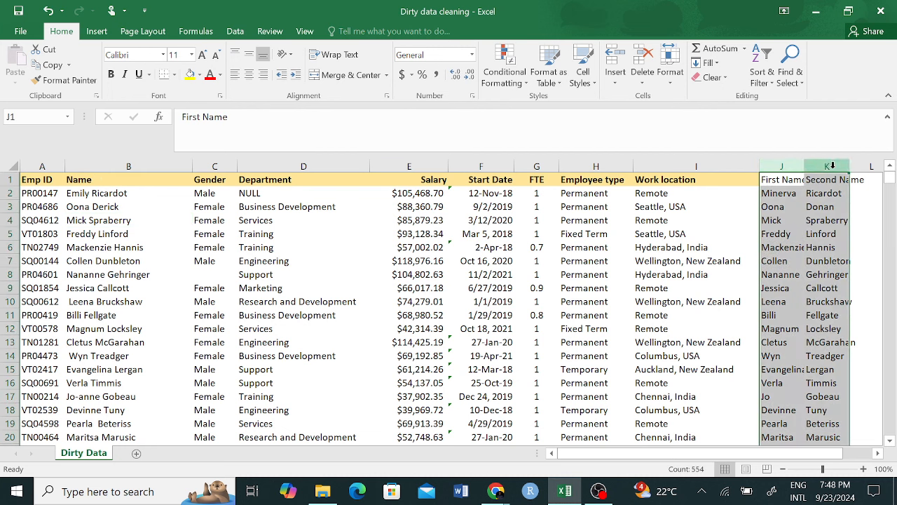
{"action": "left_click", "coordinate": [773, 248]}
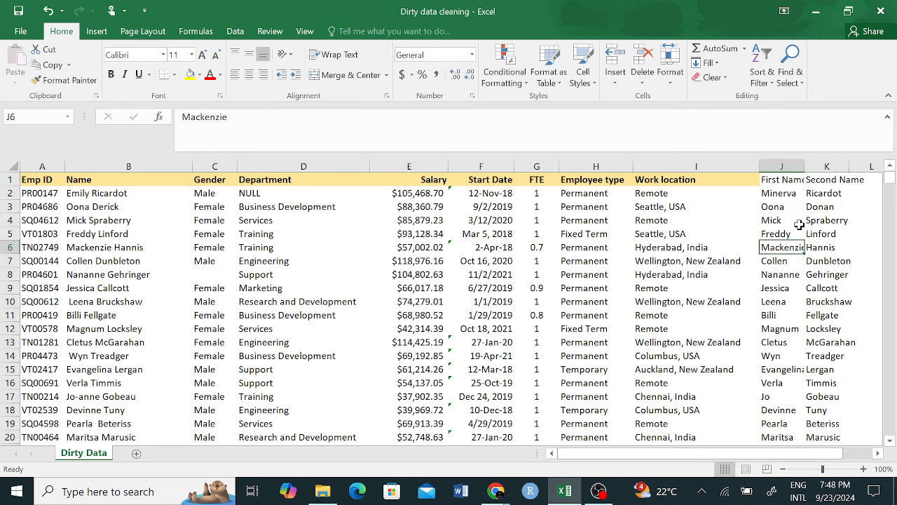
{"action": "left_click_drag", "start_coordinate": [782, 166], "coordinate": [831, 165]}
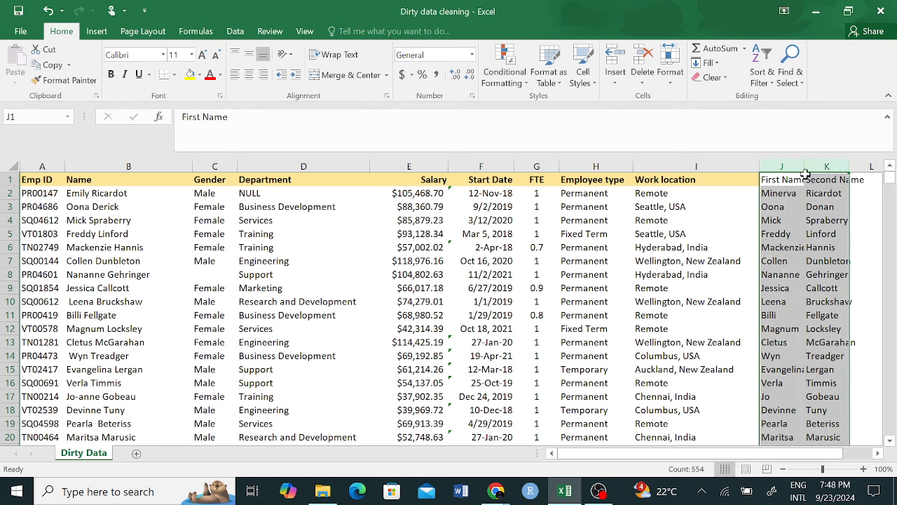
{"action": "key", "text": "Delete"}
{"action": "left_click", "coordinate": [481, 166]}
{"action": "left_click", "coordinate": [746, 233]}
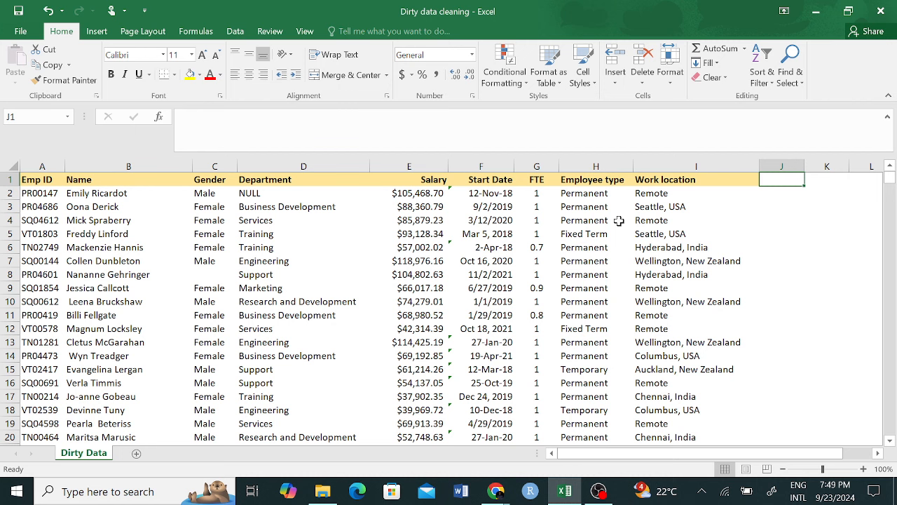
{"action": "left_click", "coordinate": [481, 166]}
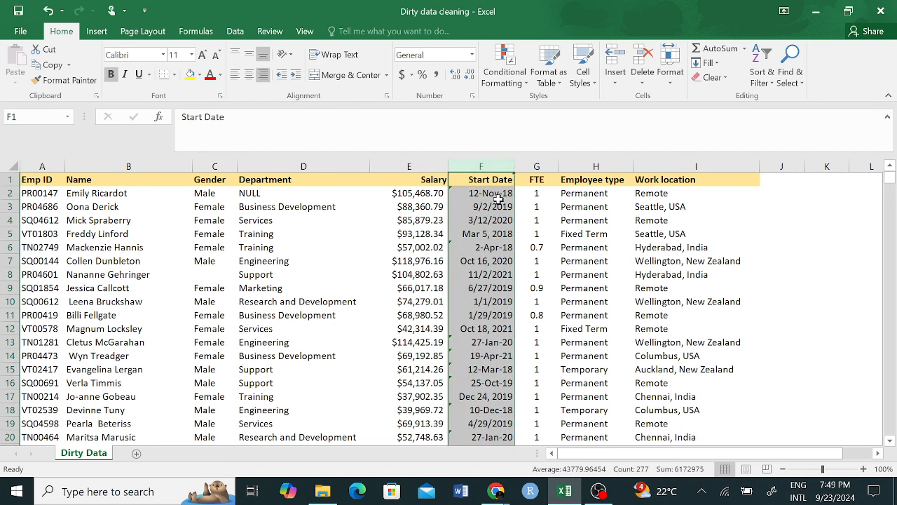
{"action": "left_click", "coordinate": [791, 222]}
Step: Enter the header 'First Name' in J1 and review the Name column
{"action": "left_click", "coordinate": [783, 177]}
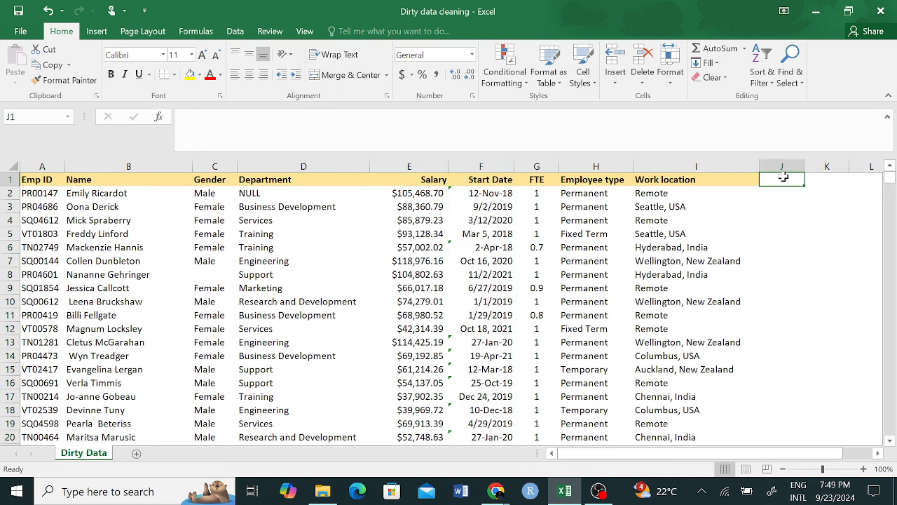
{"action": "type", "text": "First Name"}
{"action": "left_click", "coordinate": [84, 166]}
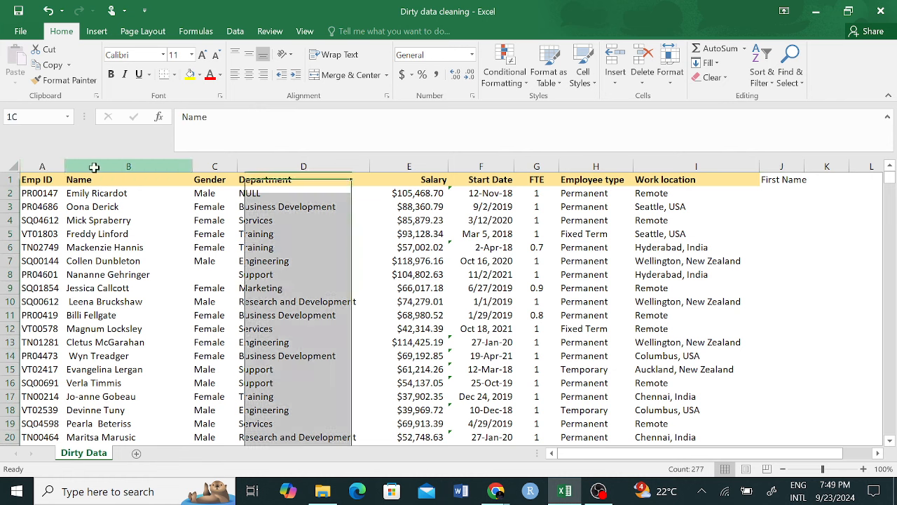
{"action": "left_click", "coordinate": [818, 273]}
Step: Type the first two first names in J2:J3, accept Flash Fill, and scroll to verify
{"action": "left_click", "coordinate": [789, 198]}
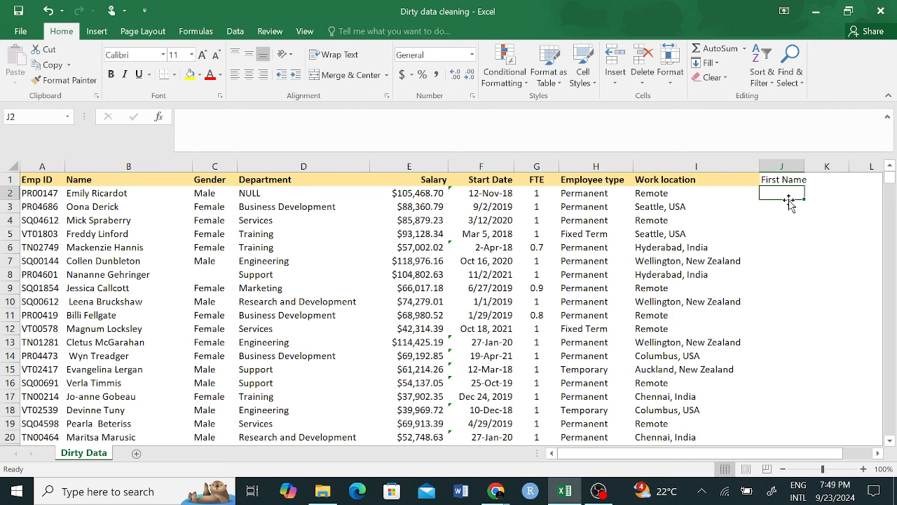
{"action": "type", "text": "Emily"}
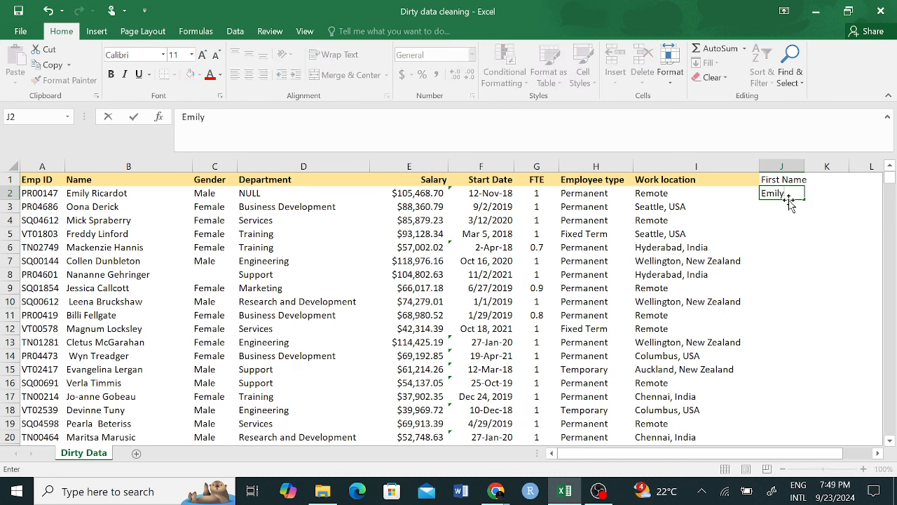
{"action": "key", "text": "Return"}
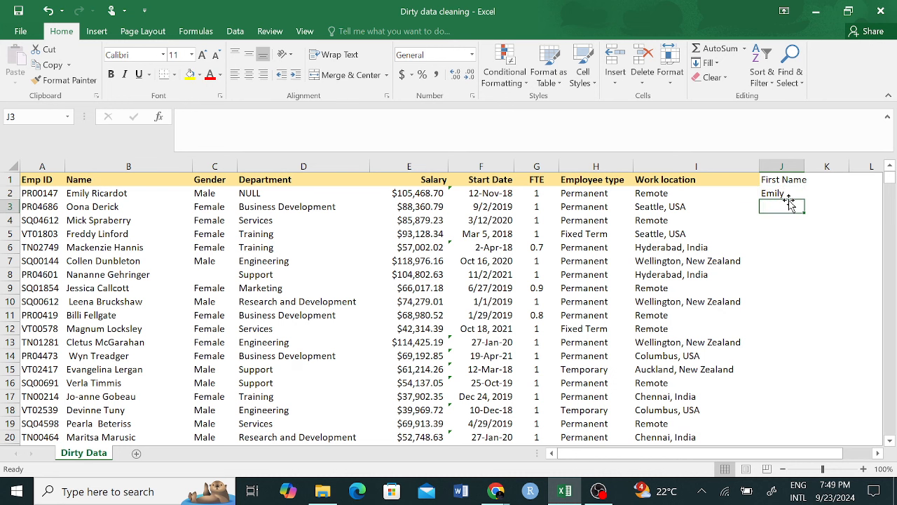
{"action": "type", "text": "Oona"}
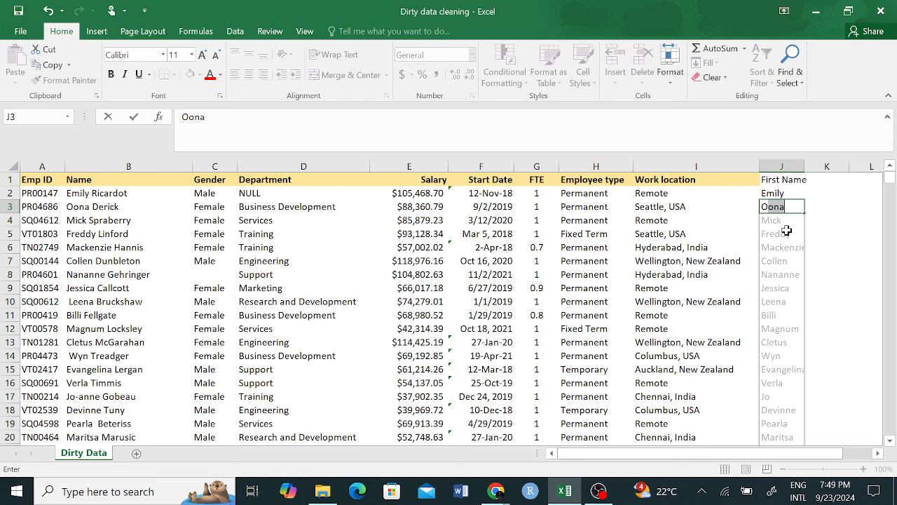
{"action": "scroll", "coordinate": [782, 288], "scroll_direction": "down", "scroll_amount": 7}
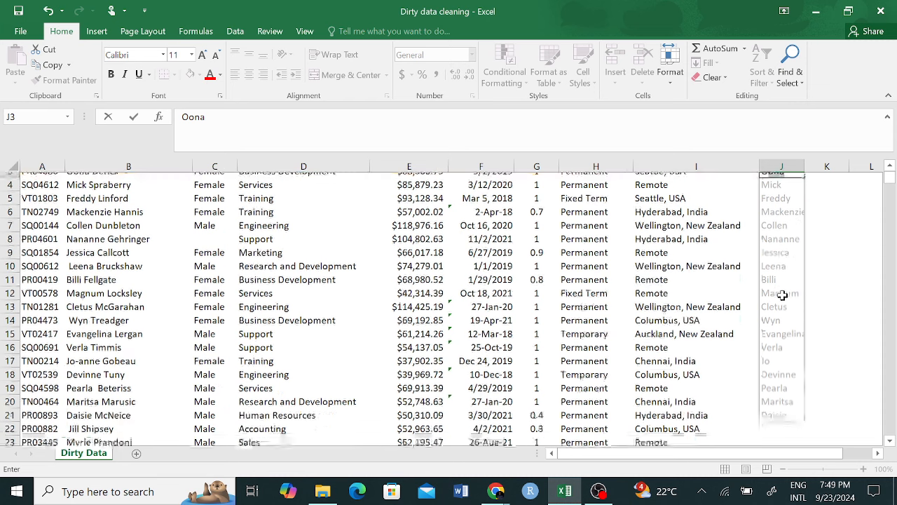
{"action": "scroll", "coordinate": [782, 296], "scroll_direction": "up", "scroll_amount": 7}
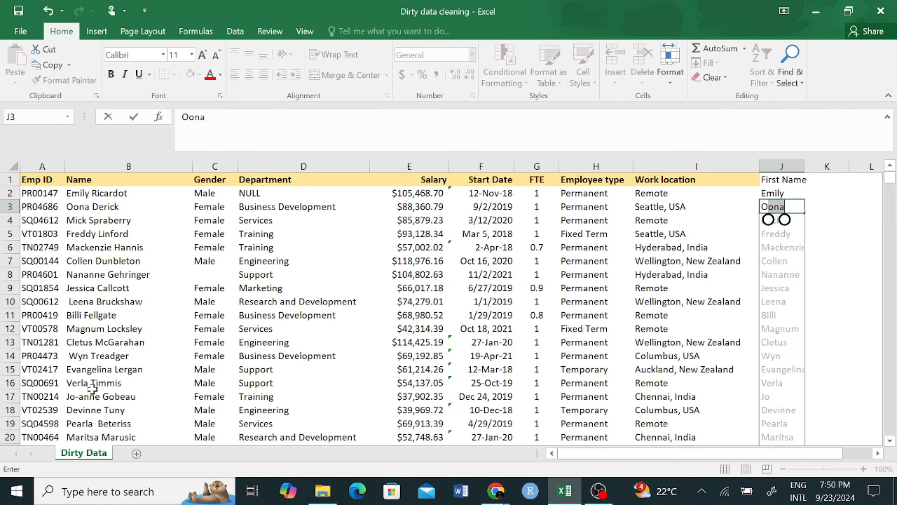
{"action": "key", "text": "Return"}
{"action": "scroll", "coordinate": [98, 407], "scroll_direction": "down", "scroll_amount": 13}
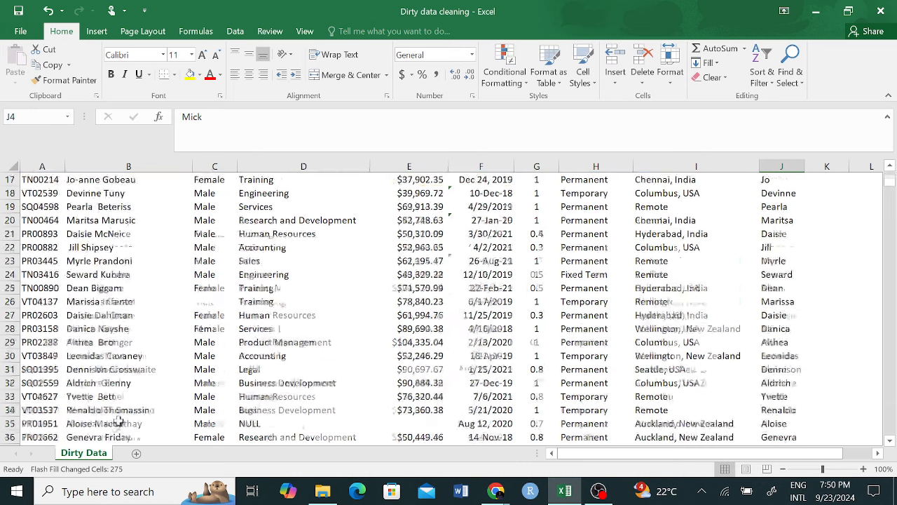
{"action": "scroll", "coordinate": [110, 424], "scroll_direction": "down", "scroll_amount": 7}
{"action": "scroll", "coordinate": [110, 421], "scroll_direction": "up", "scroll_amount": 16}
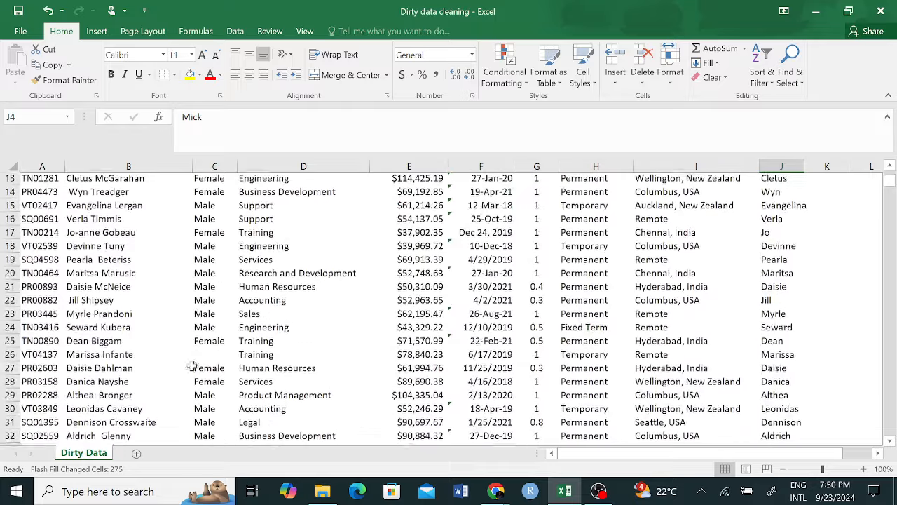
{"action": "scroll", "coordinate": [792, 181], "scroll_direction": "up", "scroll_amount": 4}
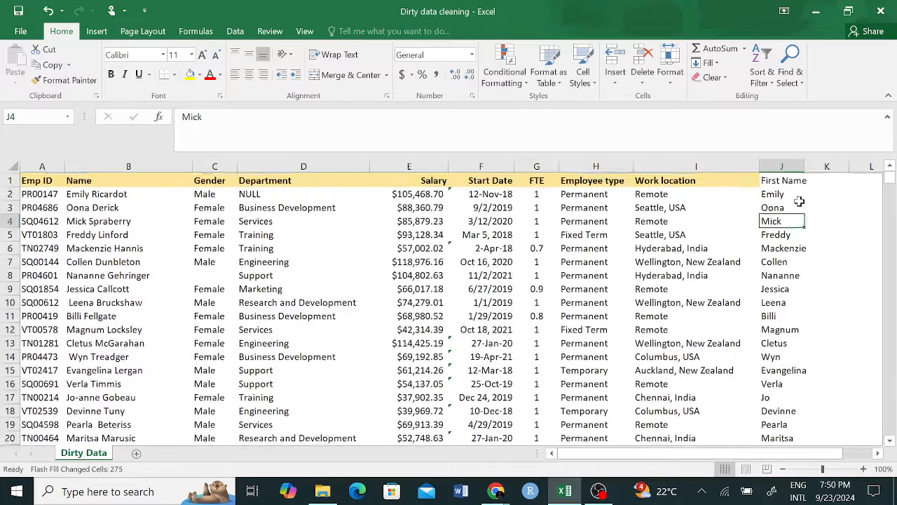
{"action": "left_click", "coordinate": [827, 180]}
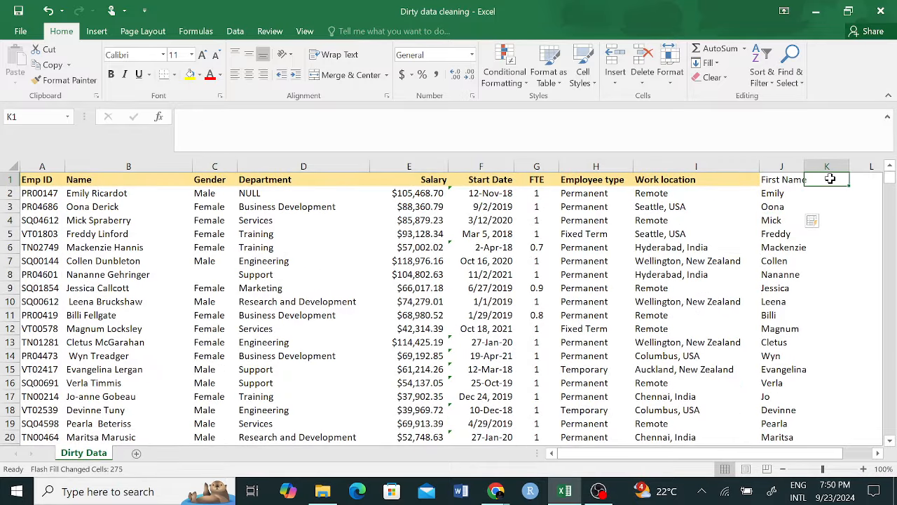
{"action": "type", "text": "W"}
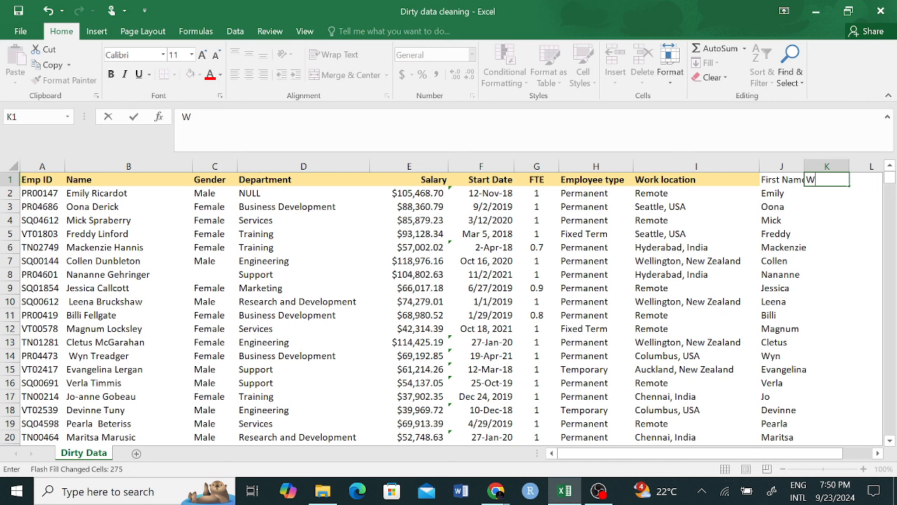
{"action": "type", "text": "ork Location"}
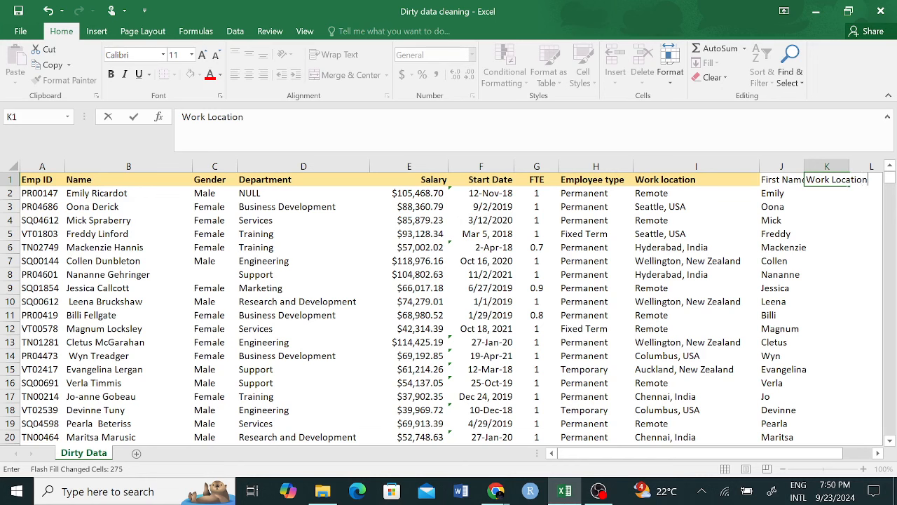
{"action": "key", "text": "Return"}
{"action": "type", "text": "Remote"}
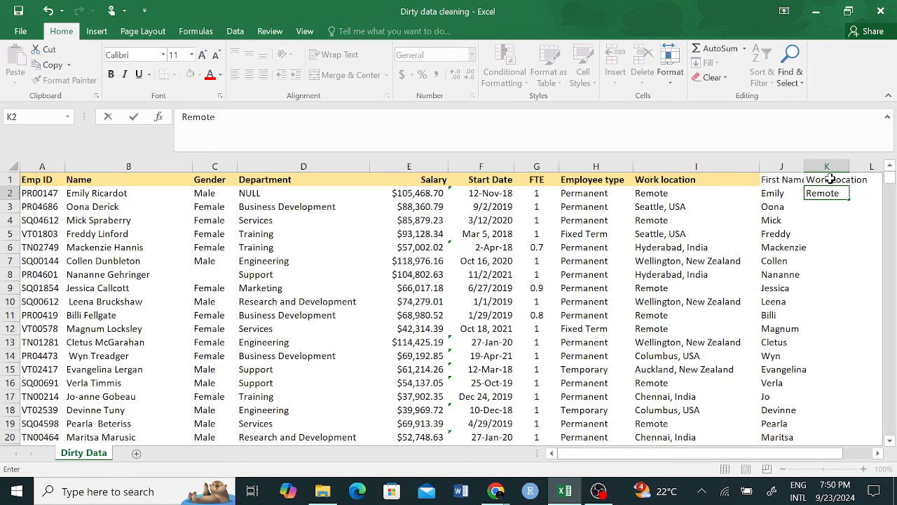
{"action": "key", "text": "Return"}
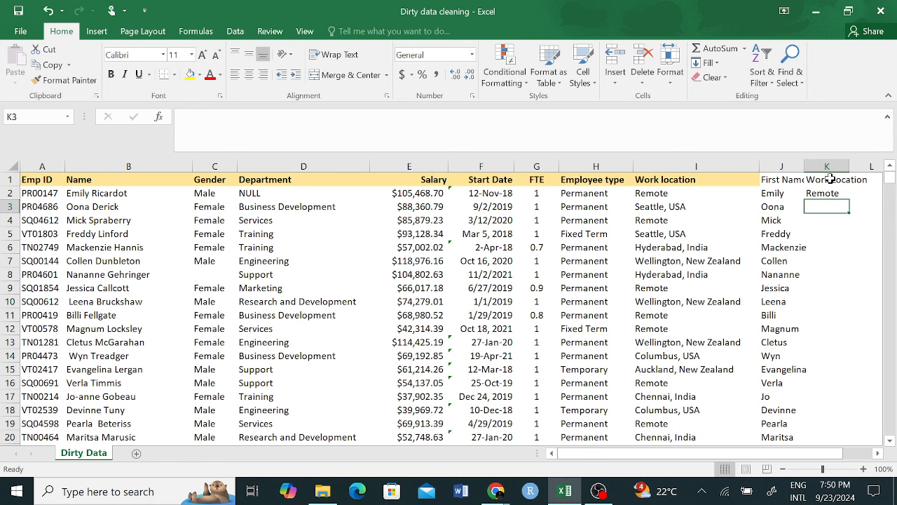
{"action": "type", "text": "Seattle, USA"}
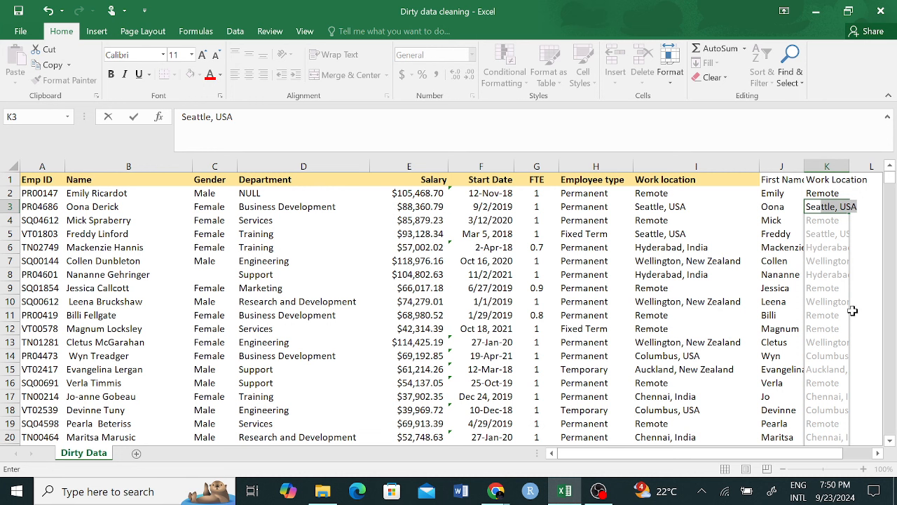
{"action": "key", "text": "Return"}
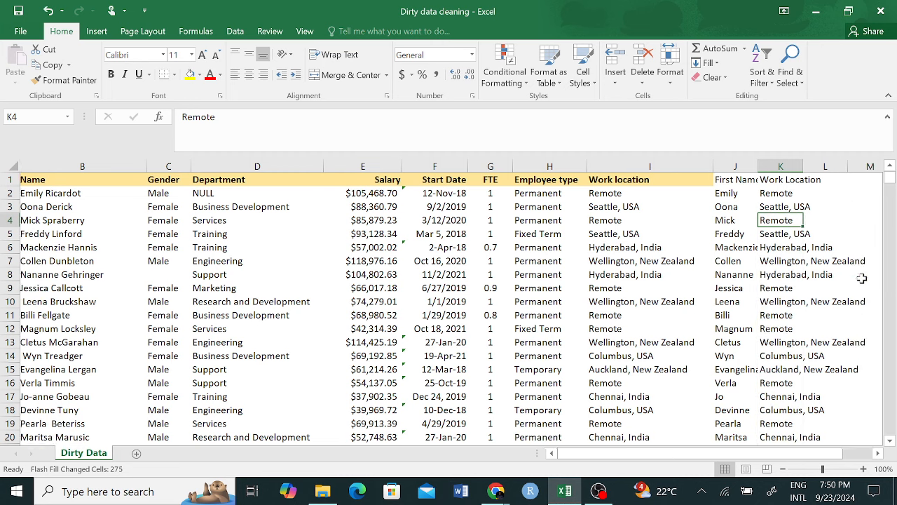
{"action": "scroll", "coordinate": [863, 279], "scroll_direction": "right", "scroll_amount": 1}
{"action": "left_click", "coordinate": [822, 259]}
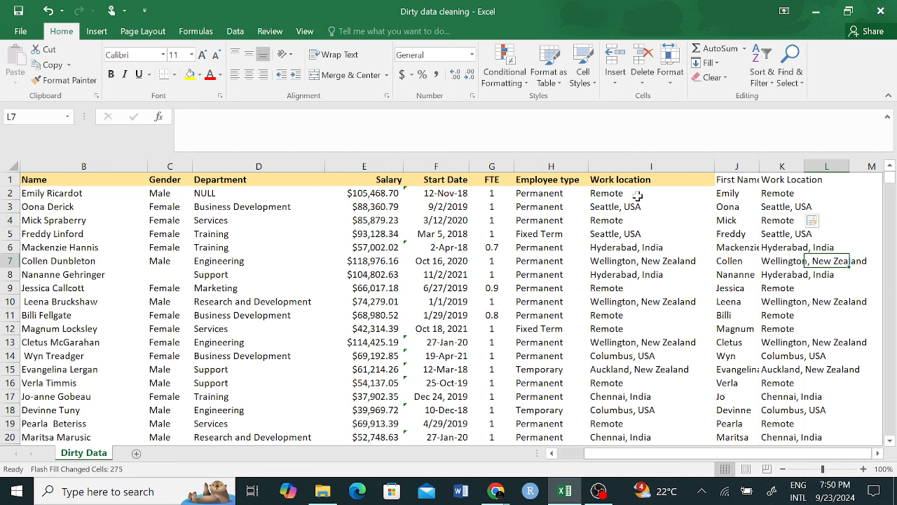
{"action": "left_click", "coordinate": [645, 196]}
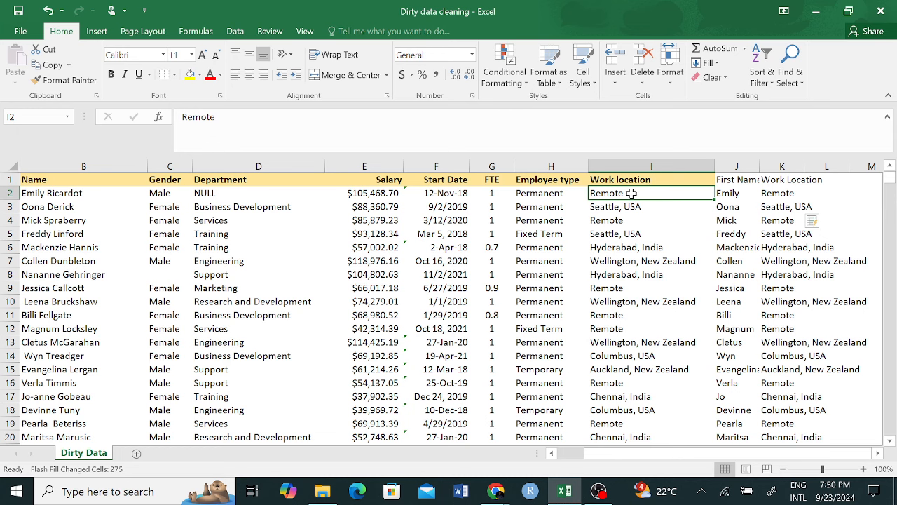
{"action": "scroll", "coordinate": [666, 205], "scroll_direction": "down", "scroll_amount": 6}
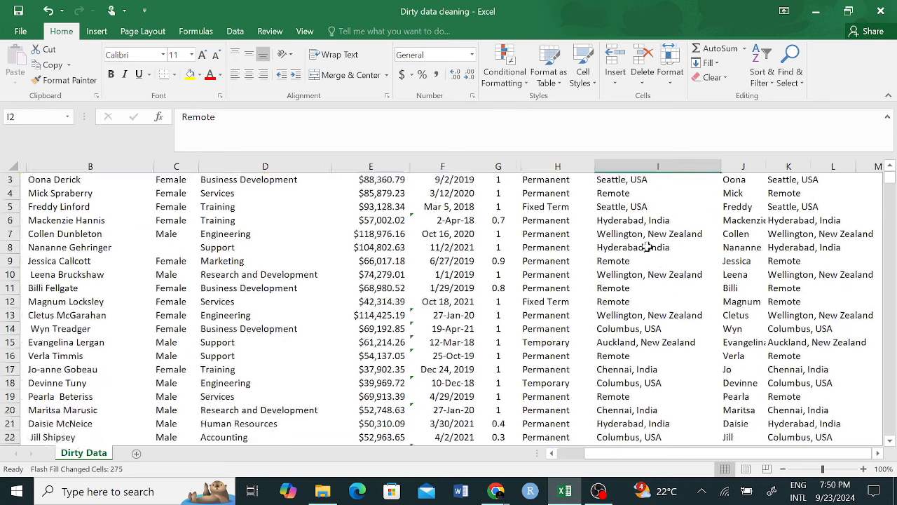
{"action": "scroll", "coordinate": [634, 261], "scroll_direction": "up", "scroll_amount": 6}
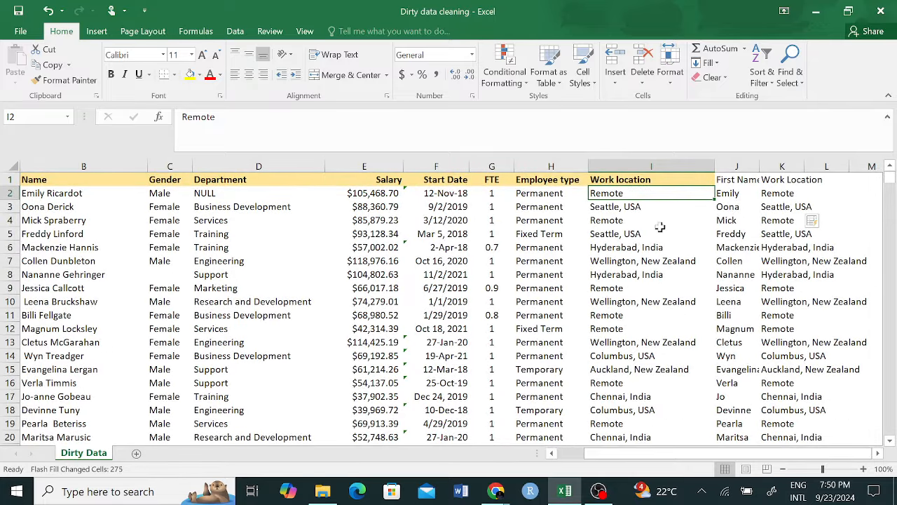
{"action": "left_click", "coordinate": [615, 220]}
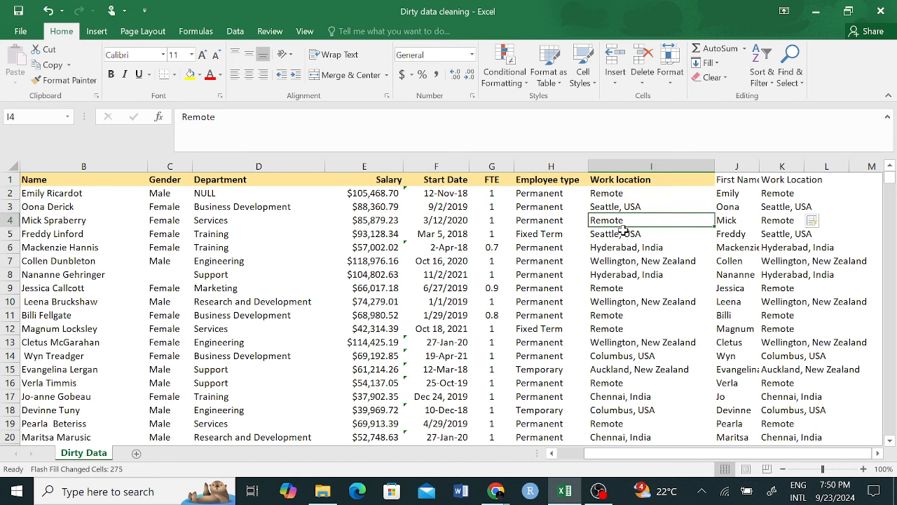
{"action": "left_click", "coordinate": [640, 328]}
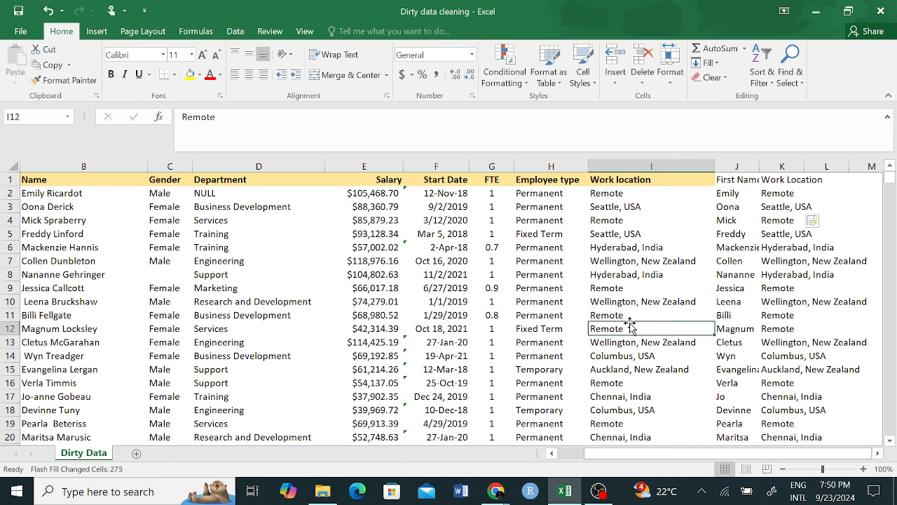
{"action": "left_click", "coordinate": [655, 314]}
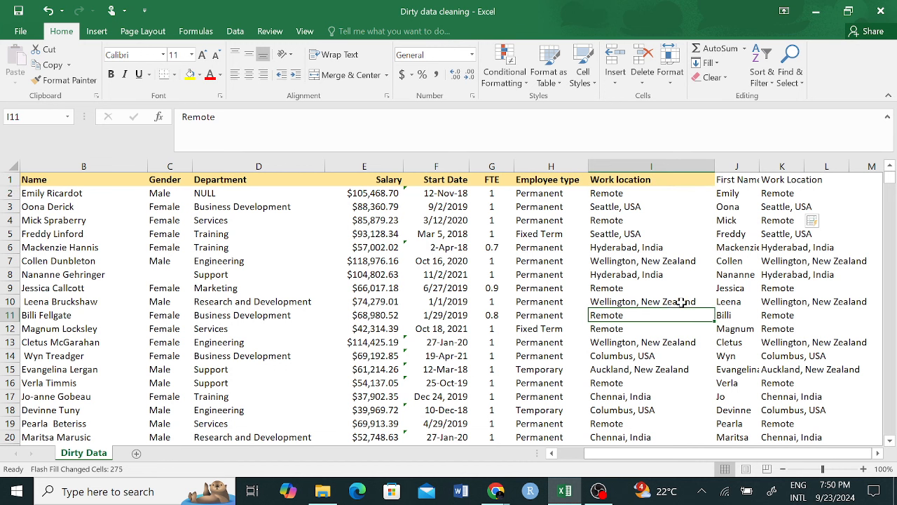
{"action": "left_click", "coordinate": [787, 180]}
Step: Delete the duplicate Work Location column K
{"action": "left_click", "coordinate": [791, 163]}
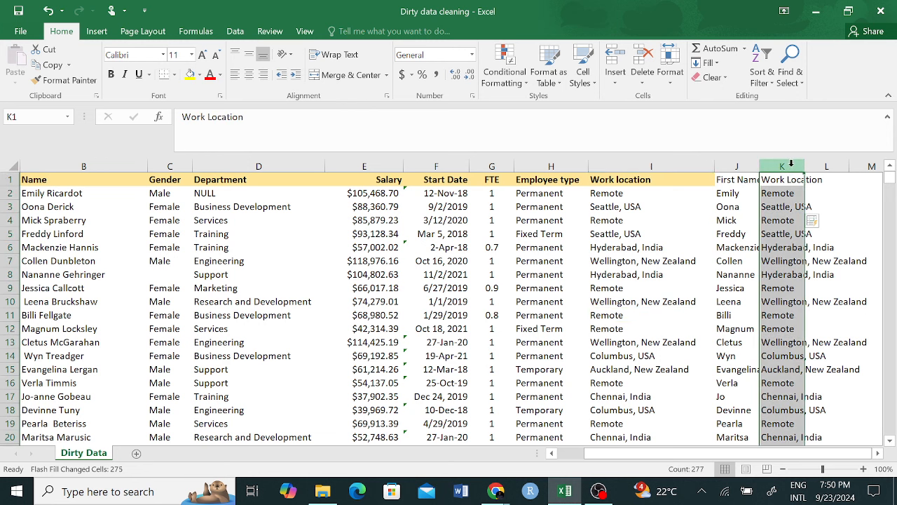
{"action": "right_click", "coordinate": [792, 168]}
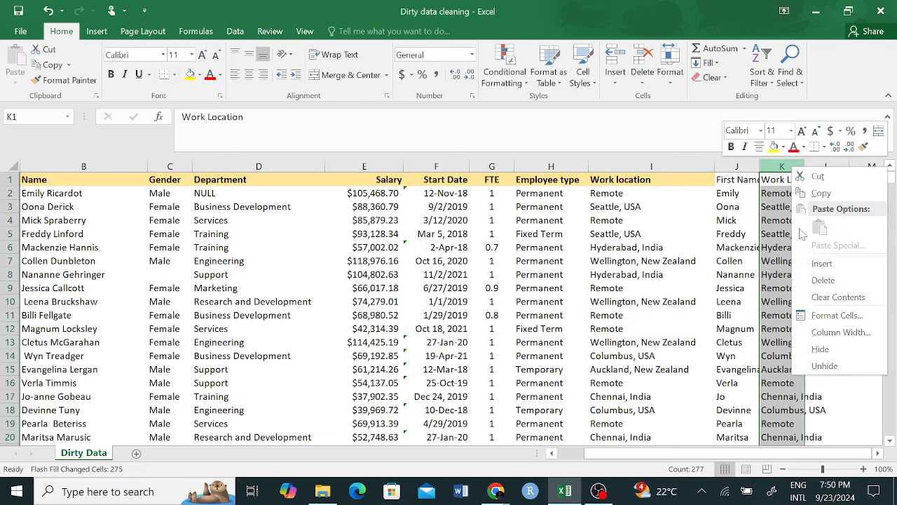
{"action": "left_click", "coordinate": [835, 283]}
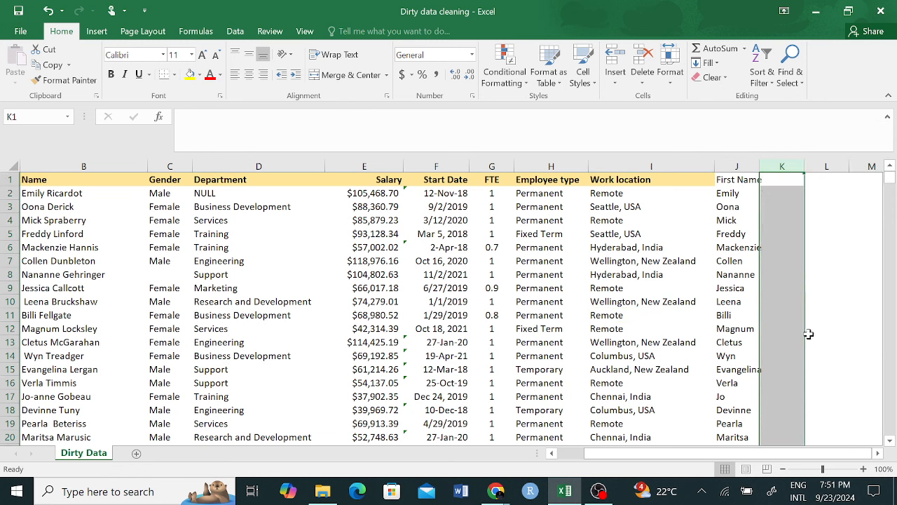
{"action": "left_click", "coordinate": [826, 247]}
Step: Delete the First Name helper column J
{"action": "left_click", "coordinate": [737, 166]}
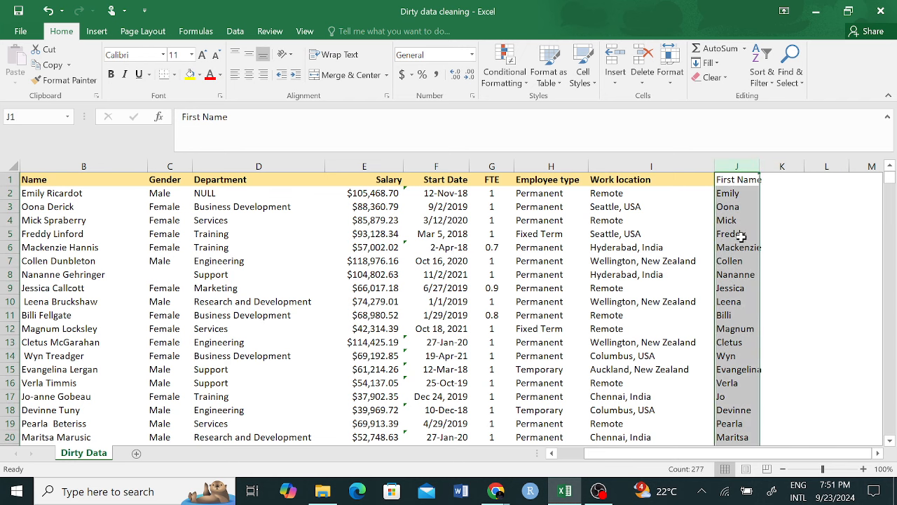
{"action": "scroll", "coordinate": [199, 195], "scroll_direction": "left", "scroll_amount": 1}
{"action": "scroll", "coordinate": [198, 195], "scroll_direction": "right", "scroll_amount": 1}
{"action": "right_click", "coordinate": [735, 168]}
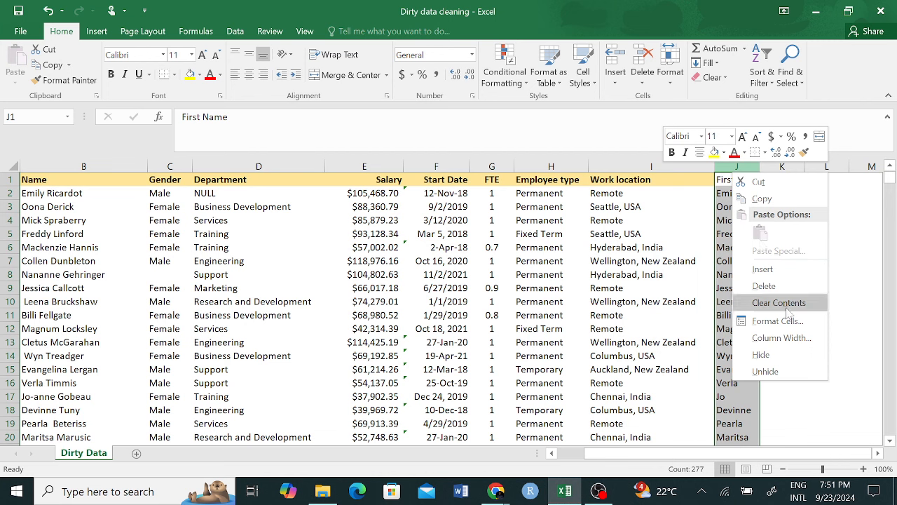
{"action": "left_click", "coordinate": [770, 286]}
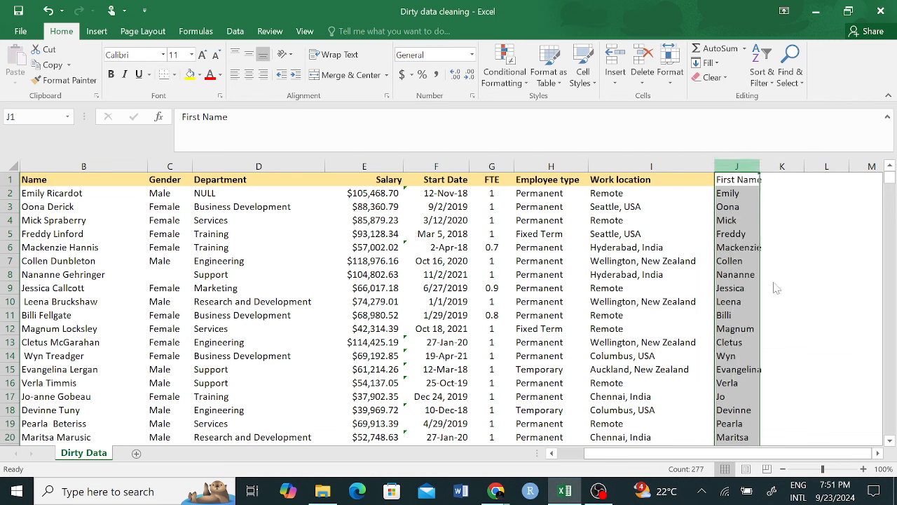
Step: Select the Start Date column F and inspect the values in F2 and F3
{"action": "left_click", "coordinate": [436, 166]}
{"action": "left_click", "coordinate": [477, 286]}
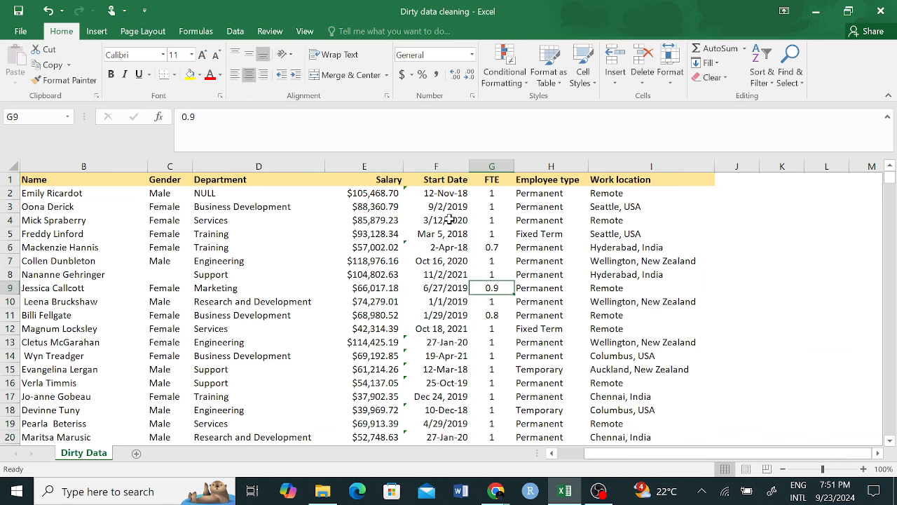
{"action": "left_click", "coordinate": [446, 193]}
{"action": "left_click", "coordinate": [448, 207]}
Step: Inspect the dates in F2, F3 and F5, then apply Short Date format to column F
{"action": "left_click", "coordinate": [446, 195]}
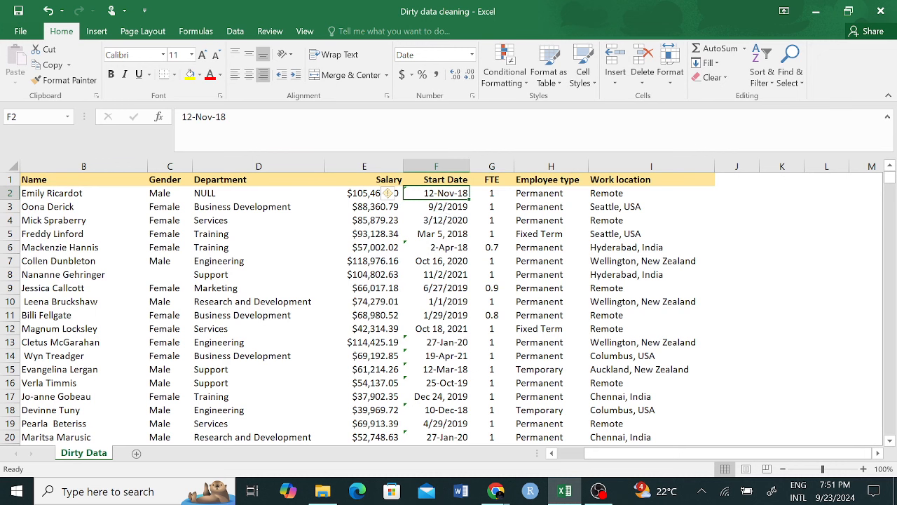
{"action": "left_click", "coordinate": [436, 208]}
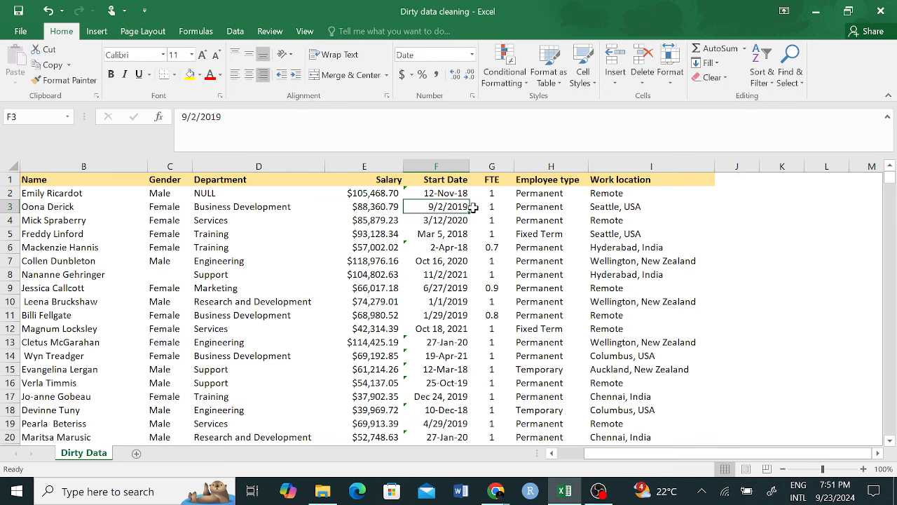
{"action": "left_click", "coordinate": [425, 233]}
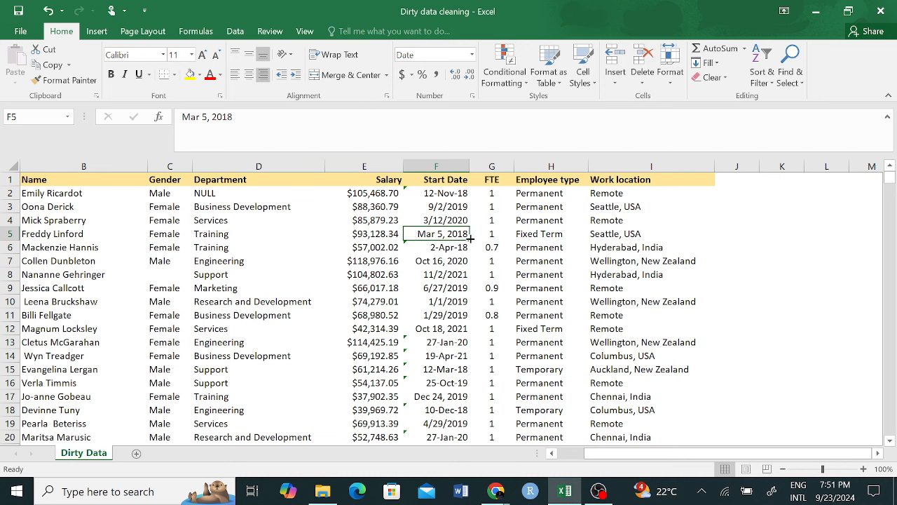
{"action": "left_click", "coordinate": [450, 166]}
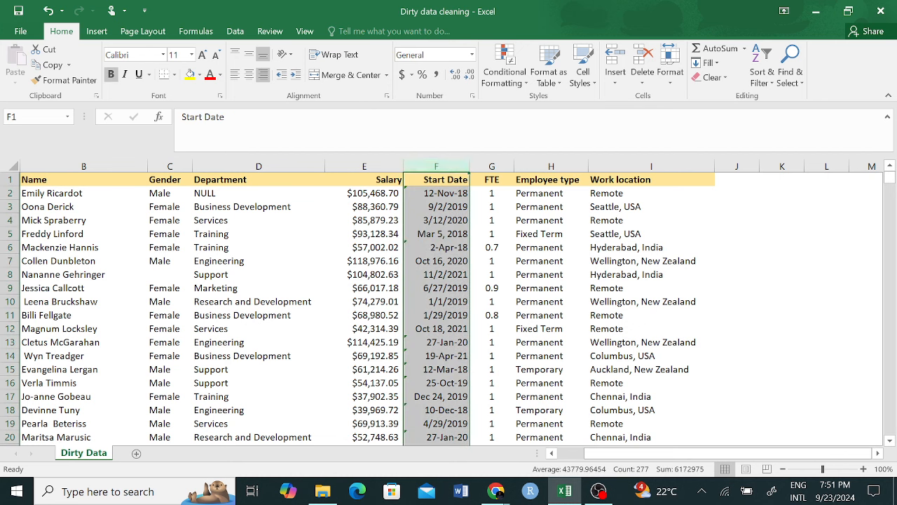
{"action": "left_click", "coordinate": [472, 55]}
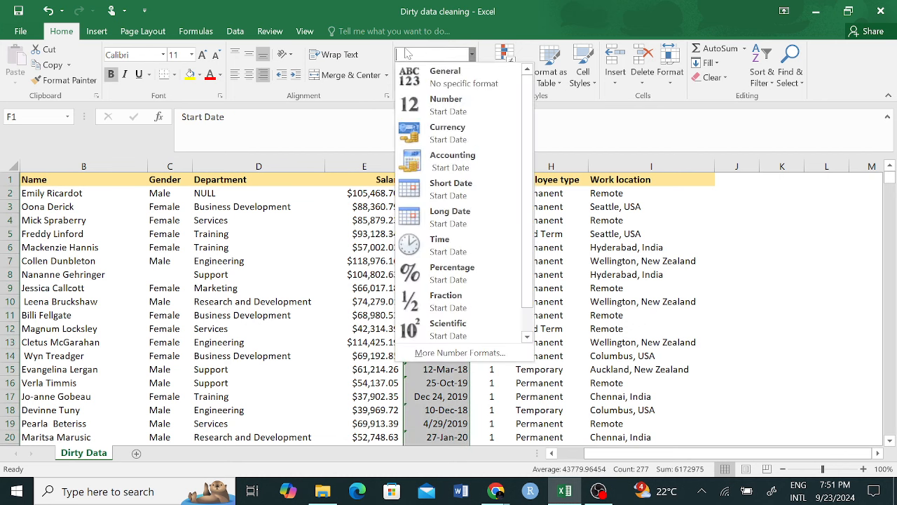
{"action": "left_click", "coordinate": [460, 189]}
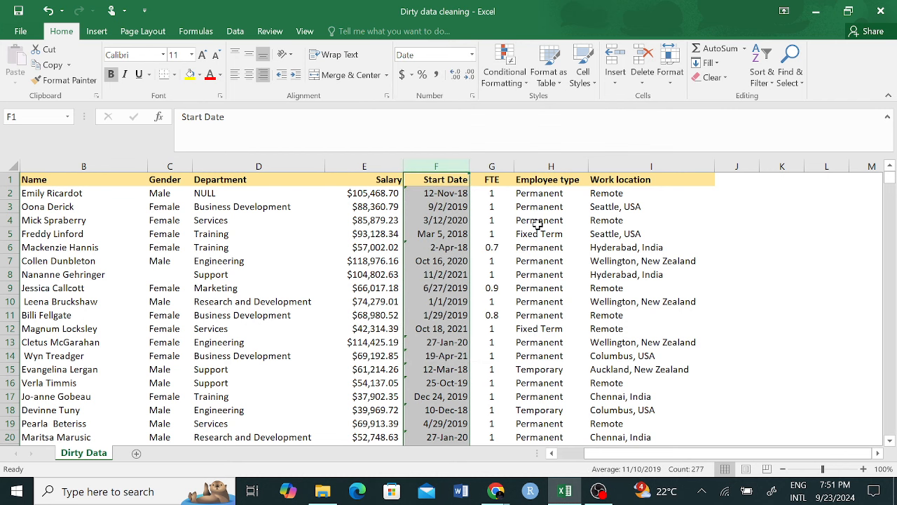
Step: Check how F2, F3, F5 and F10 look under Short Date
{"action": "left_click", "coordinate": [456, 206]}
{"action": "left_click", "coordinate": [446, 192]}
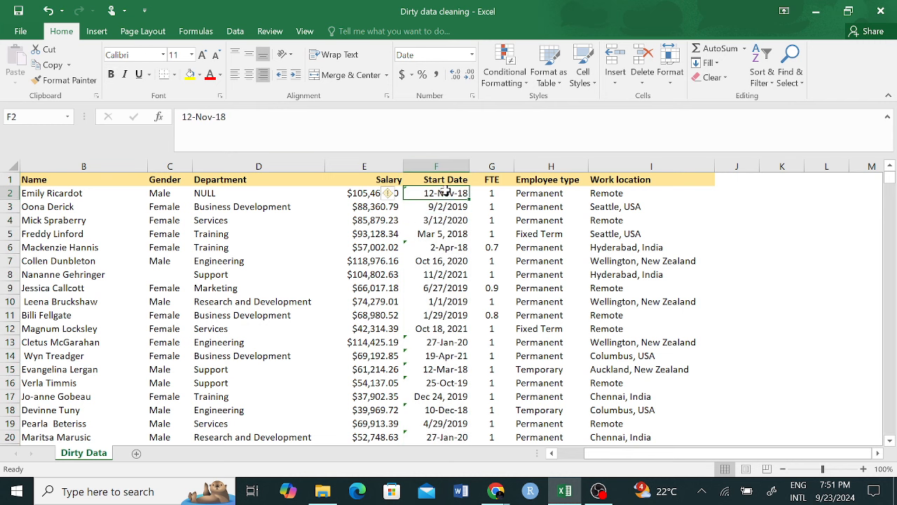
{"action": "left_click", "coordinate": [450, 234]}
{"action": "left_click", "coordinate": [457, 300]}
Step: Switch column F to General; text dates like Oct 16, 2020 and 12-Nov-18 stay unchanged
{"action": "left_click", "coordinate": [452, 167]}
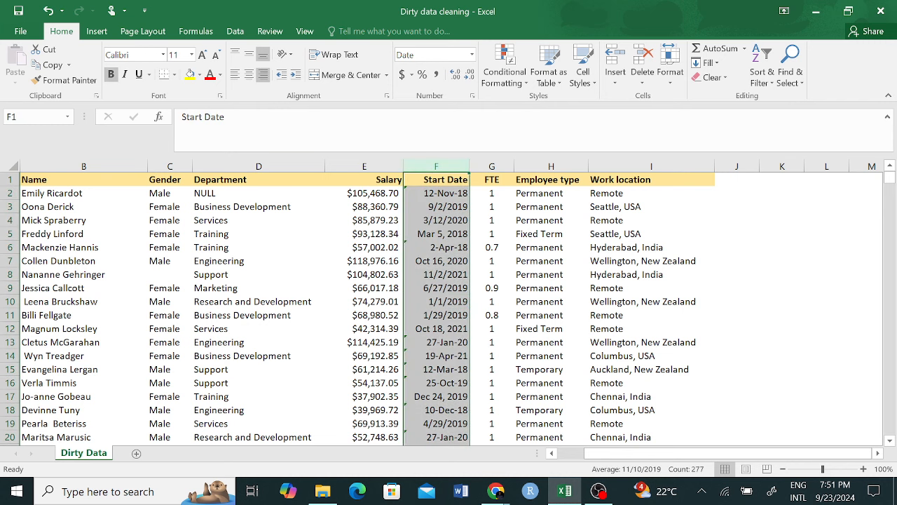
{"action": "left_click", "coordinate": [472, 55]}
{"action": "left_click", "coordinate": [458, 79]}
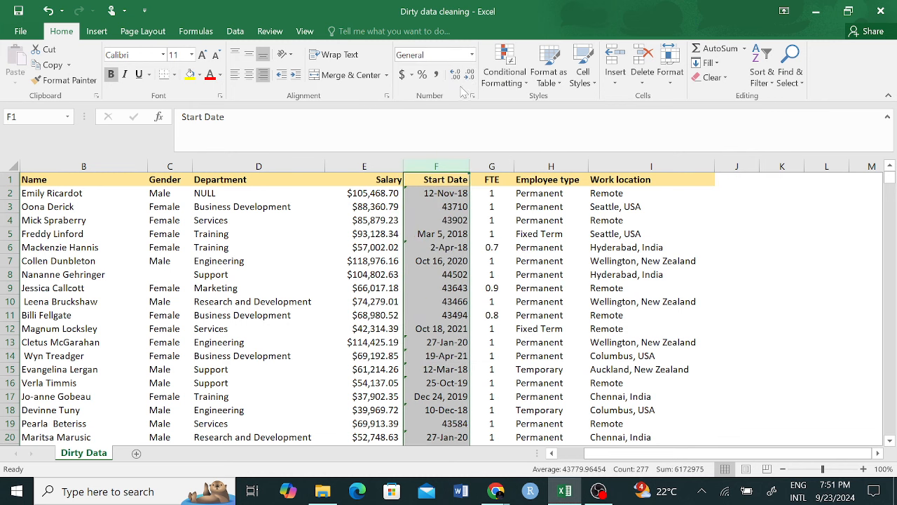
{"action": "left_click", "coordinate": [459, 258]}
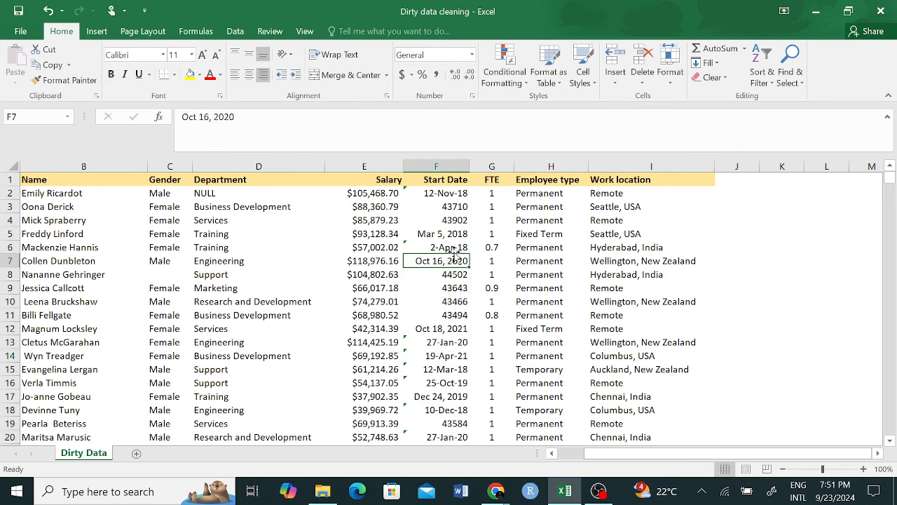
{"action": "left_click", "coordinate": [436, 236]}
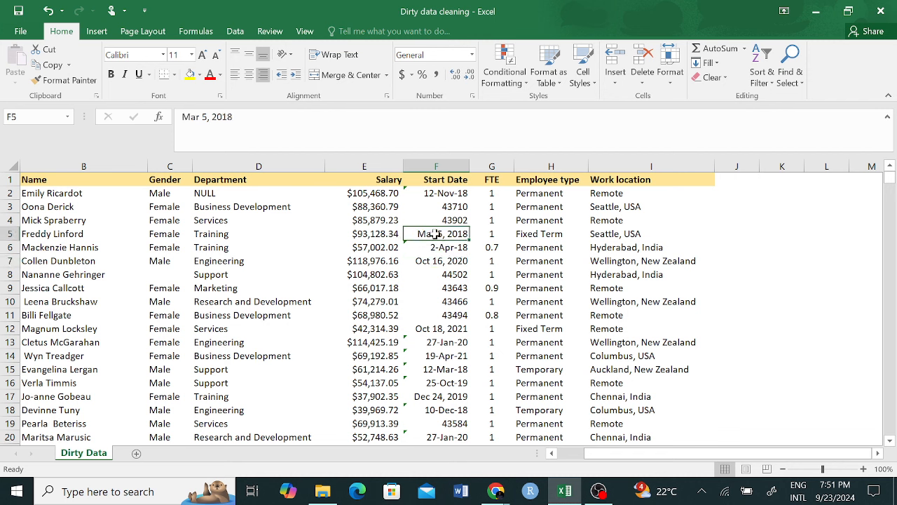
{"action": "left_click", "coordinate": [444, 197]}
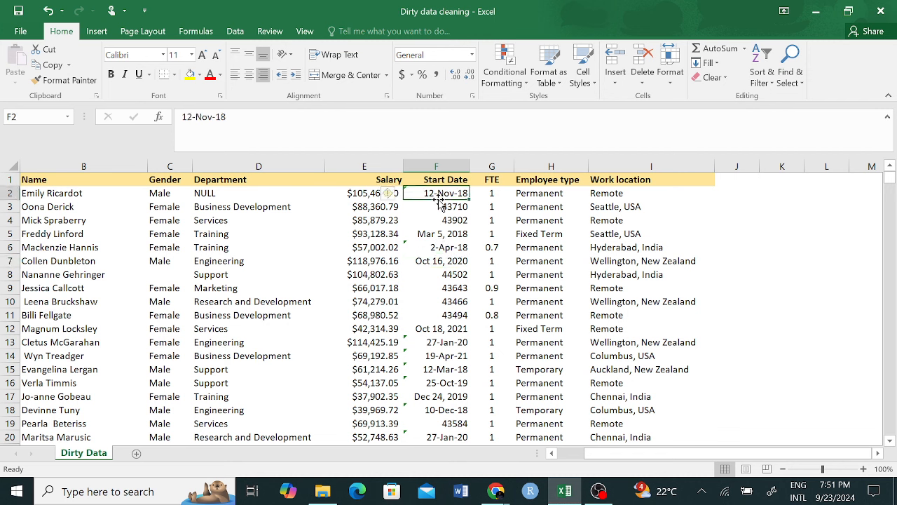
Step: Try a Date format and 19XX year conversion on F2, then undo back to 12-Nov-18
{"action": "left_click", "coordinate": [472, 55]}
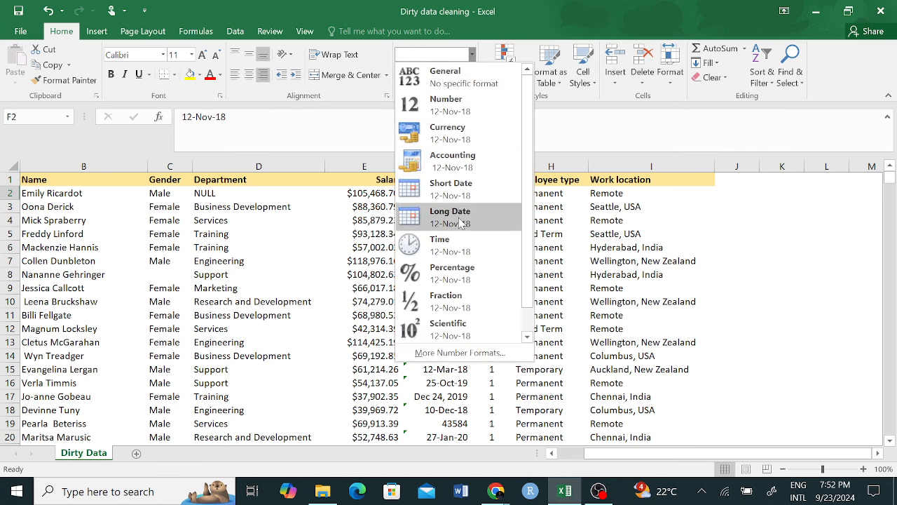
{"action": "left_click", "coordinate": [454, 188]}
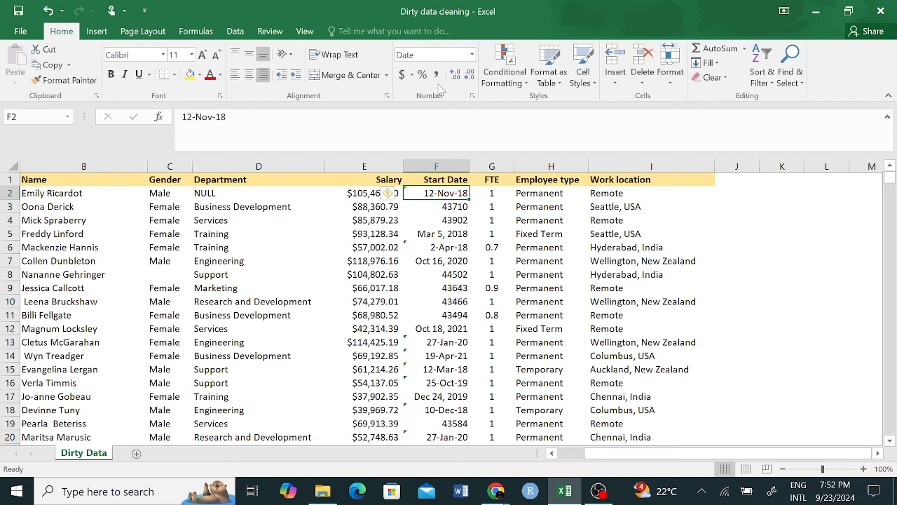
{"action": "left_click", "coordinate": [391, 193]}
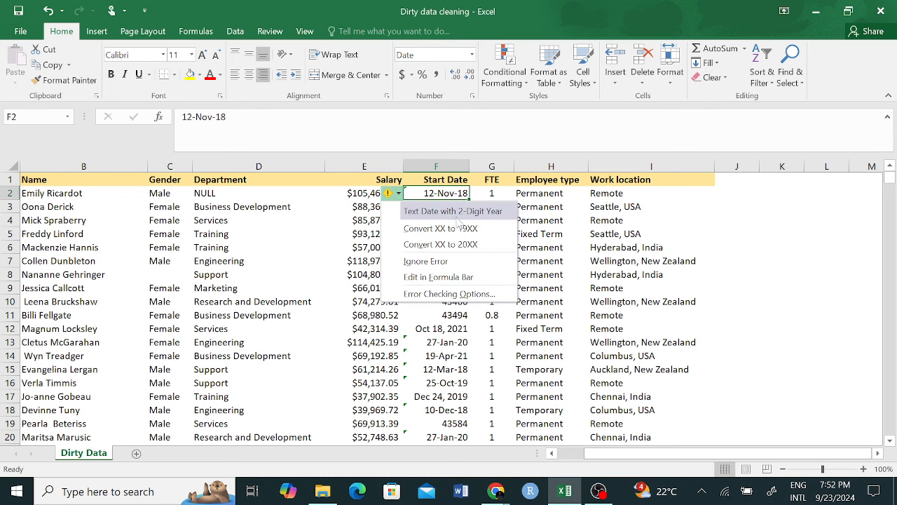
{"action": "left_click", "coordinate": [483, 229]}
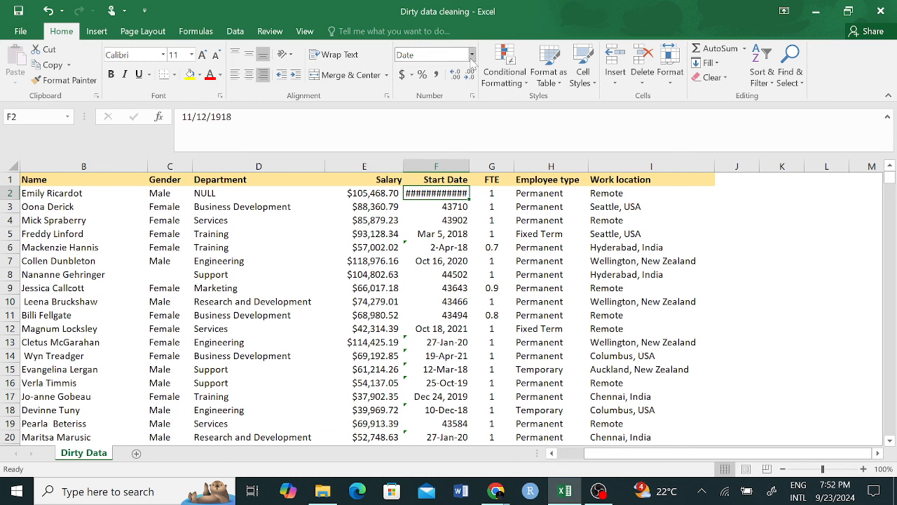
{"action": "key", "text": "ctrl+z"}
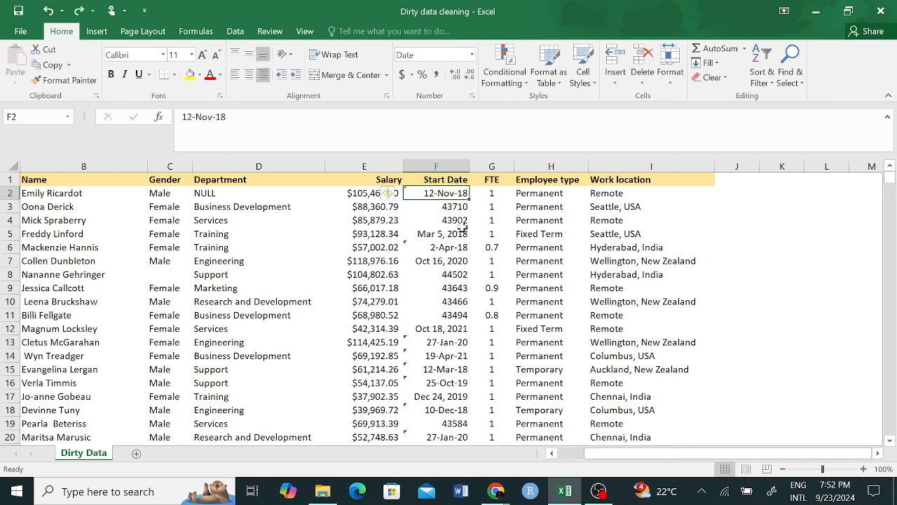
Step: Apply the Number format to F2, then to the whole Start Date column
{"action": "left_click", "coordinate": [470, 55]}
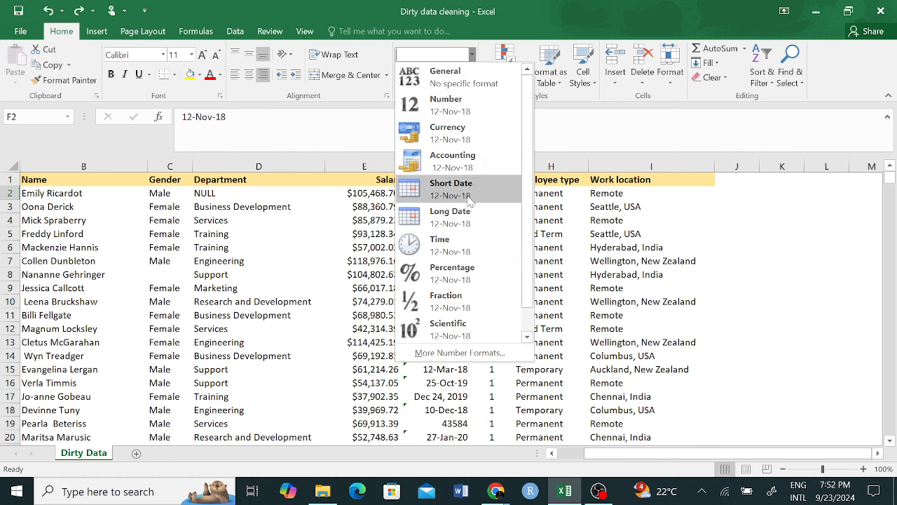
{"action": "left_click", "coordinate": [471, 112]}
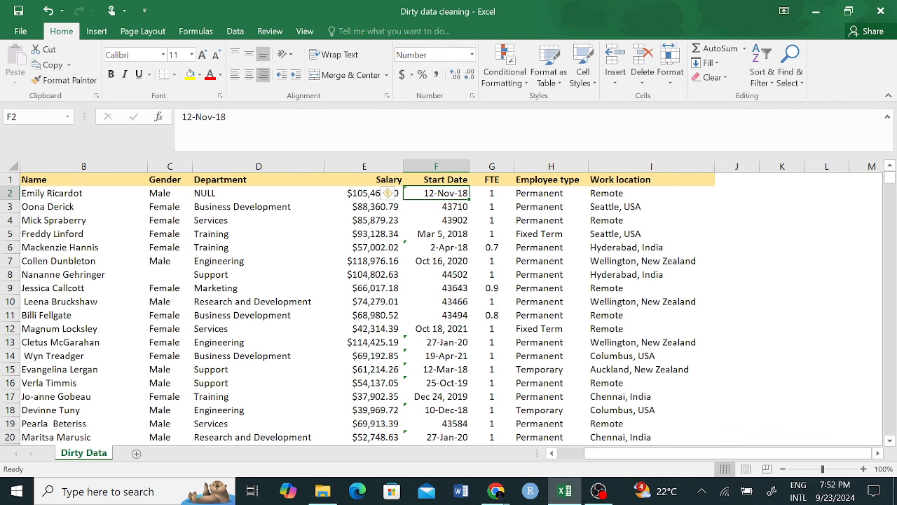
{"action": "left_click", "coordinate": [472, 55]}
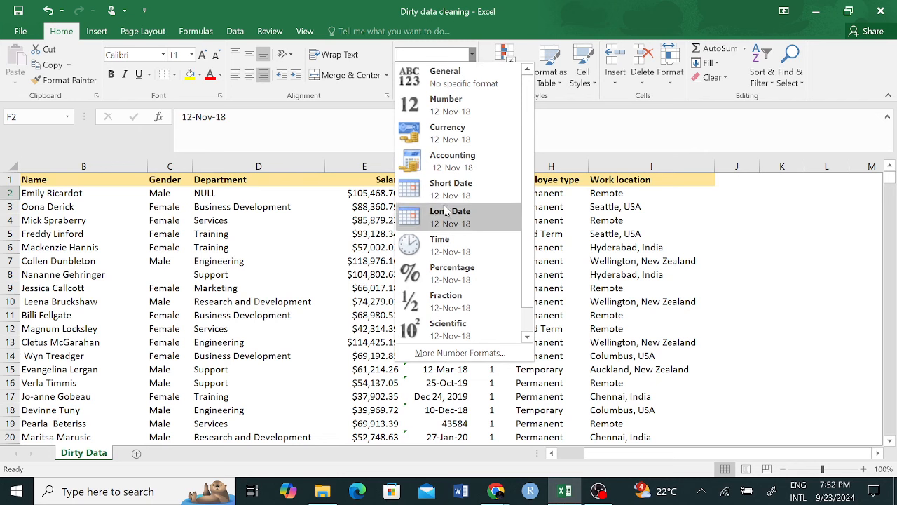
{"action": "left_click", "coordinate": [448, 105]}
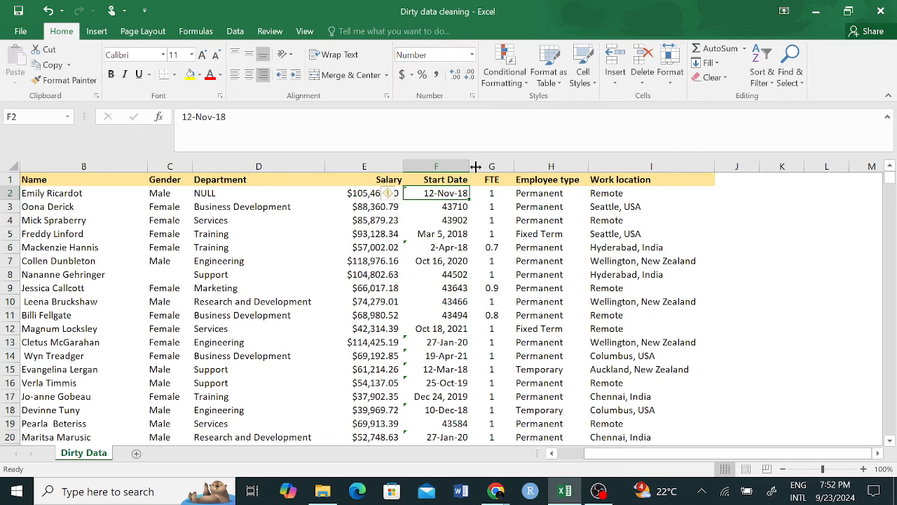
{"action": "left_click", "coordinate": [453, 163]}
{"action": "left_click", "coordinate": [472, 55]}
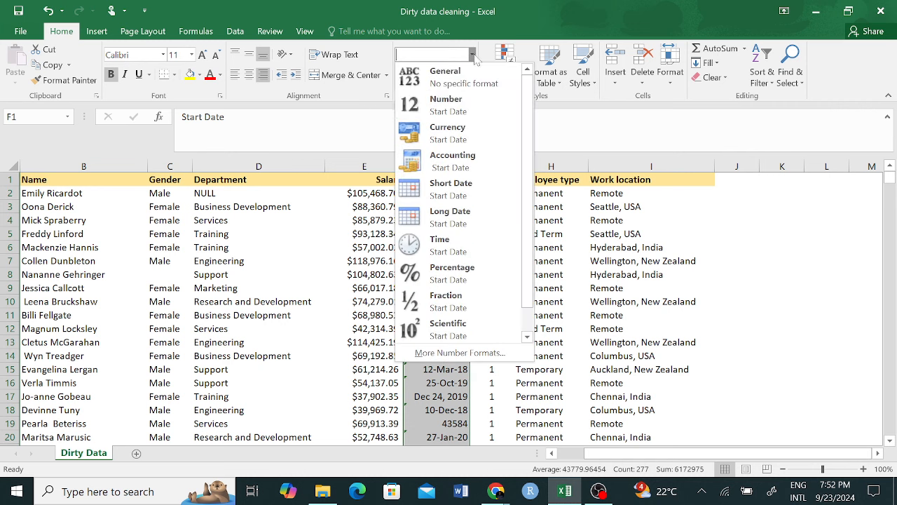
{"action": "left_click", "coordinate": [460, 109]}
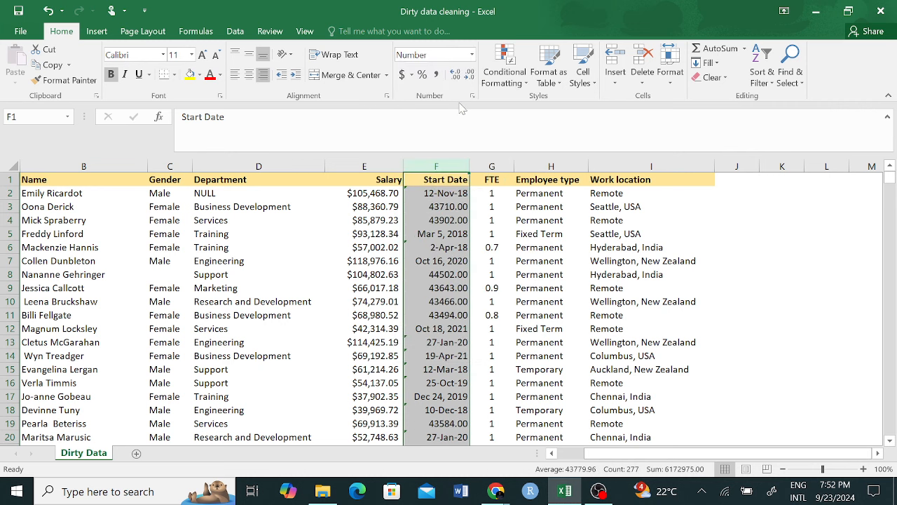
Step: Check serial values like 43710.00 in F4 against unchanged text dates in F5 and F12
{"action": "left_click", "coordinate": [453, 221]}
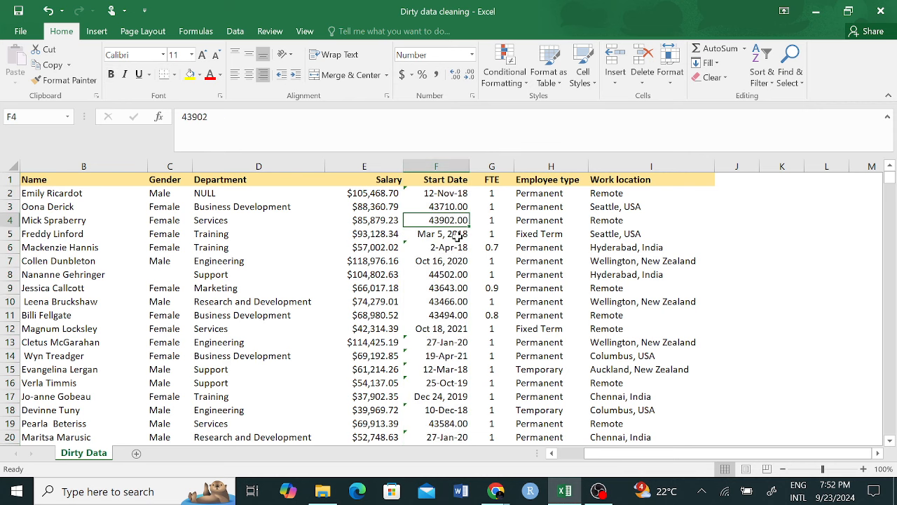
{"action": "scroll", "coordinate": [459, 277], "scroll_direction": "down", "scroll_amount": 6}
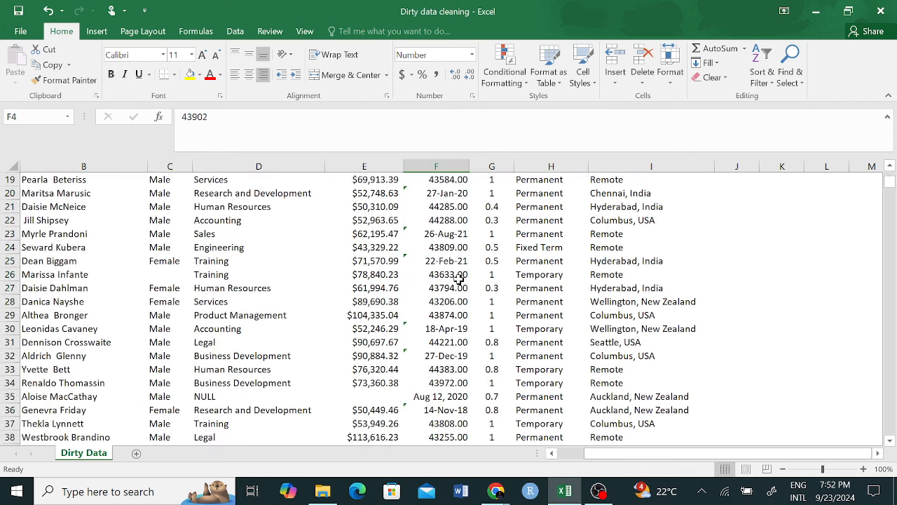
{"action": "left_click", "coordinate": [451, 260]}
{"action": "scroll", "coordinate": [452, 262], "scroll_direction": "up", "scroll_amount": 6}
{"action": "left_click", "coordinate": [442, 236]}
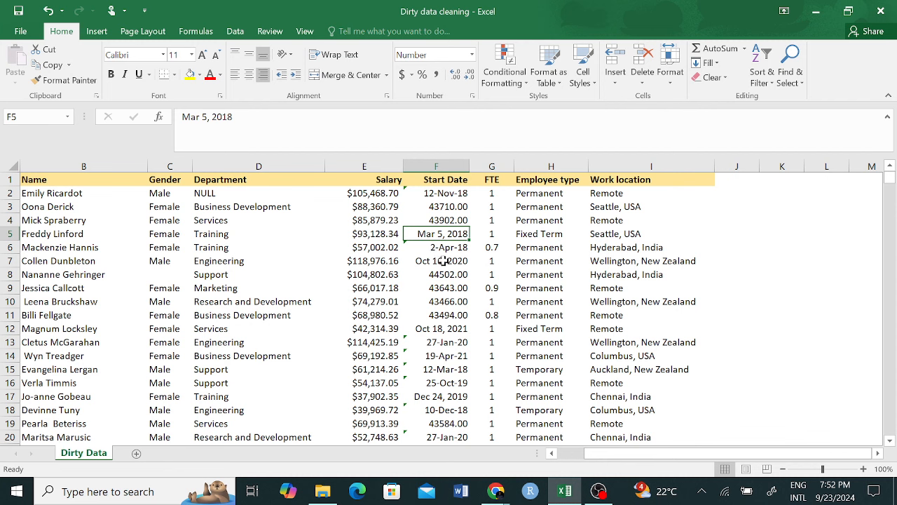
{"action": "left_click", "coordinate": [448, 325]}
{"action": "left_click", "coordinate": [443, 181]}
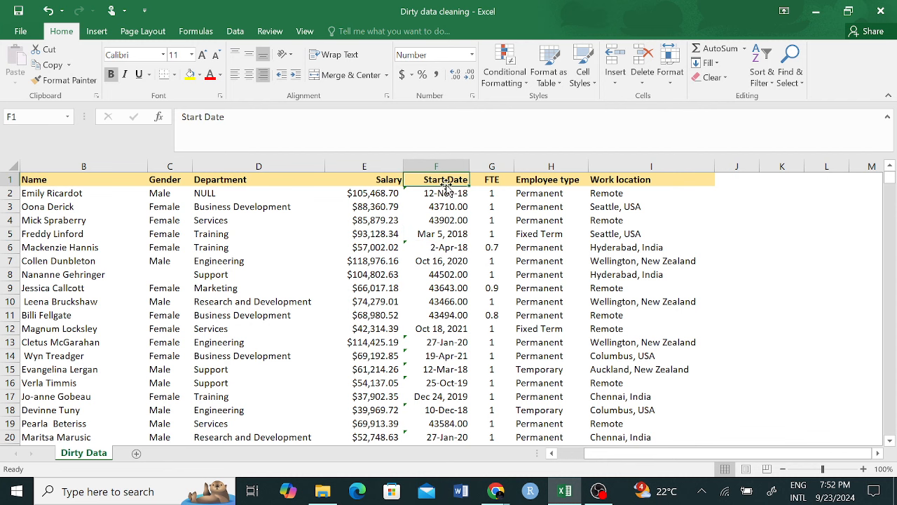
Step: Select column F and apply a Date format so serials read like 9/2/2019
{"action": "key", "text": "ctrl+shift+Down"}
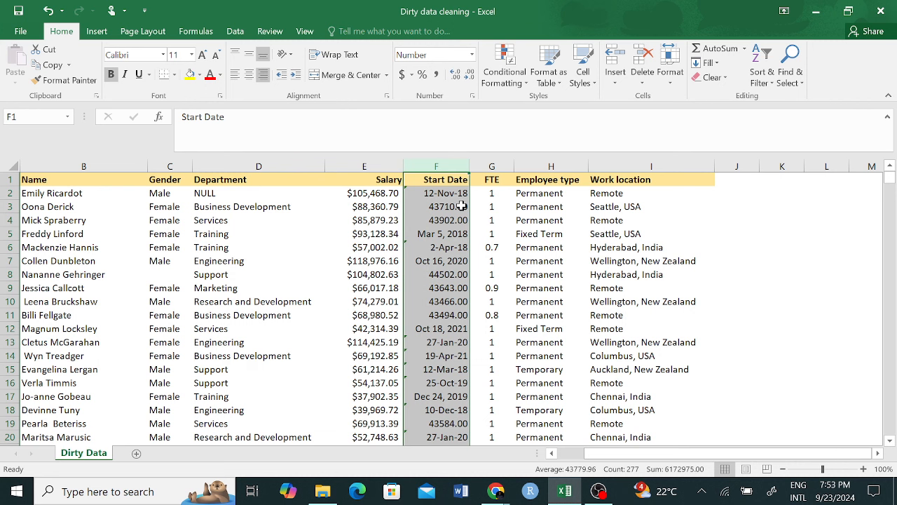
{"action": "left_click", "coordinate": [456, 168]}
{"action": "left_click", "coordinate": [472, 55]}
{"action": "left_click", "coordinate": [435, 176]}
Step: Compare the real date in F2 with text dates in F5 and F7, then reselect column F
{"action": "left_click", "coordinate": [437, 196]}
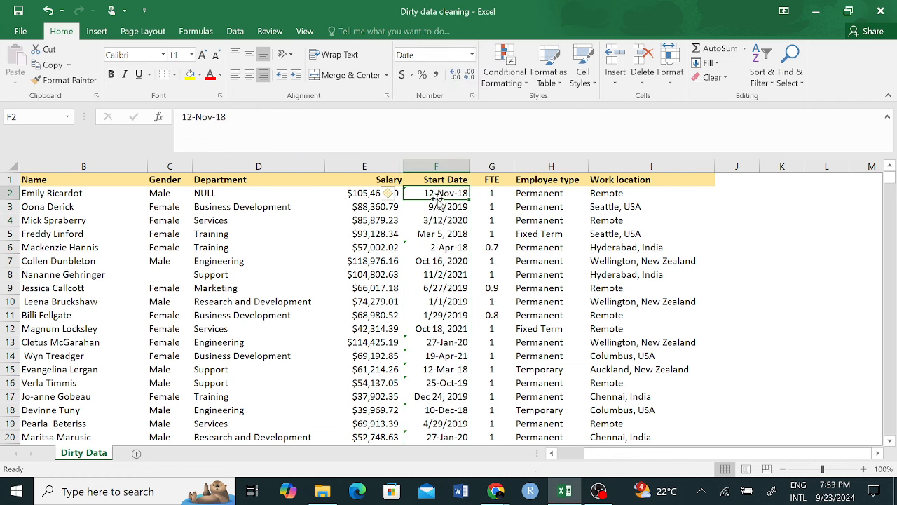
{"action": "left_click", "coordinate": [436, 231]}
{"action": "left_click", "coordinate": [449, 195]}
{"action": "left_click", "coordinate": [451, 261]}
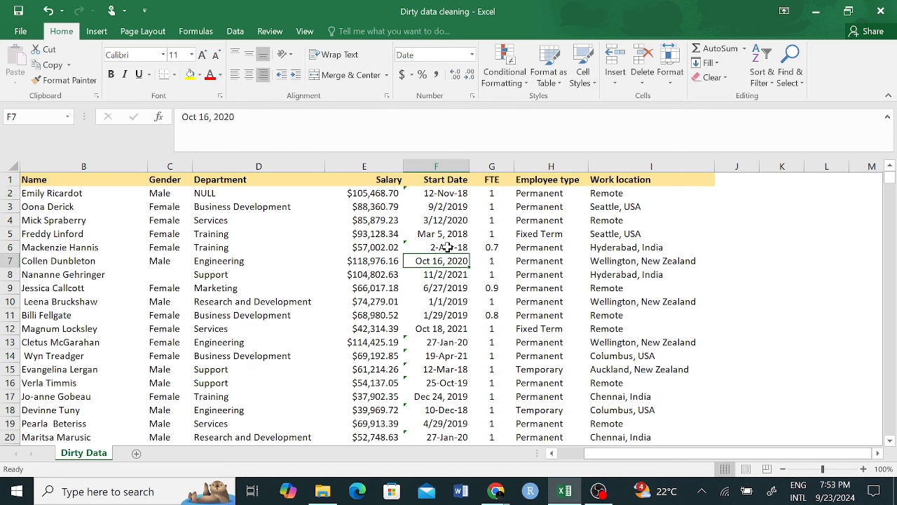
{"action": "left_click", "coordinate": [447, 234]}
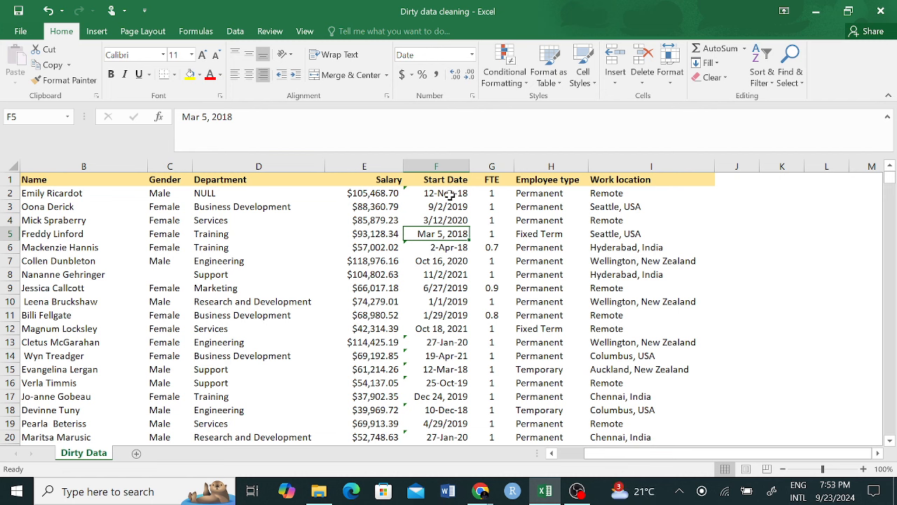
{"action": "left_click", "coordinate": [453, 166]}
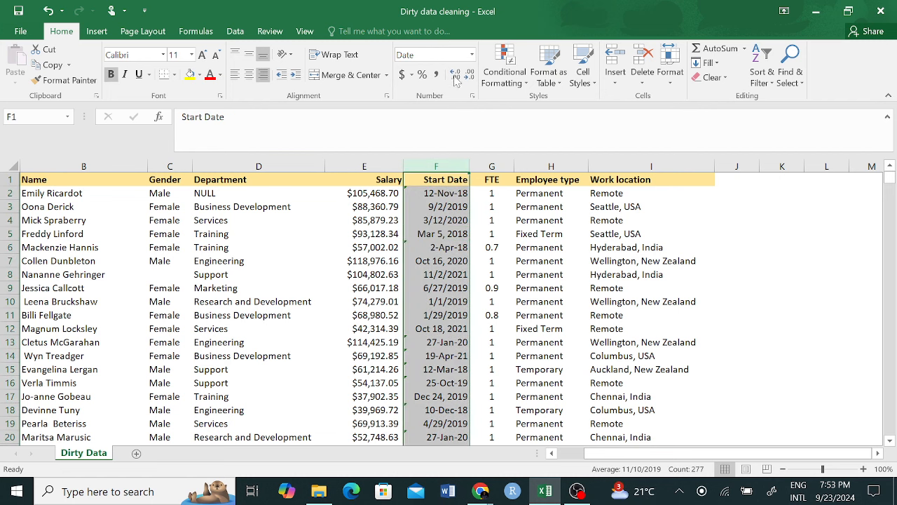
{"action": "left_click", "coordinate": [471, 56]}
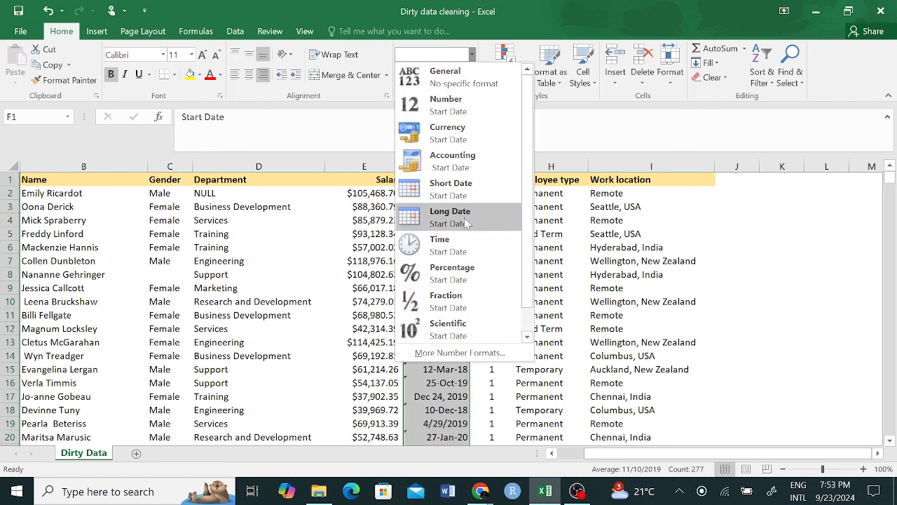
{"action": "left_click", "coordinate": [436, 192]}
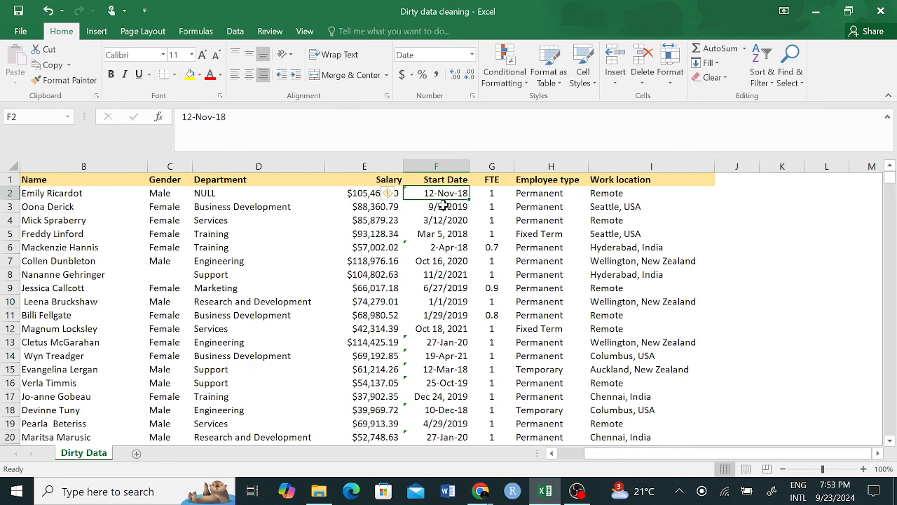
{"action": "left_click", "coordinate": [436, 166]}
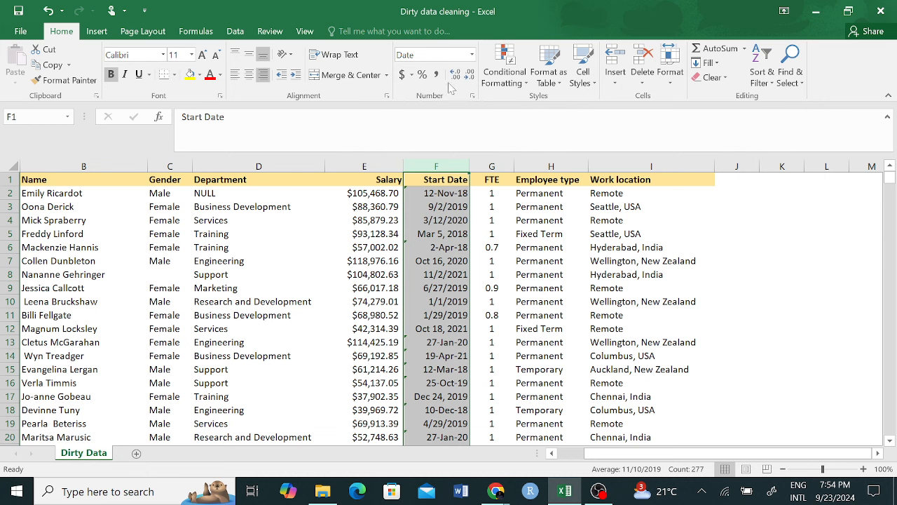
Step: Apply General to column F so F2 shows serial 43710 beside text dates like F5
{"action": "left_click", "coordinate": [472, 55]}
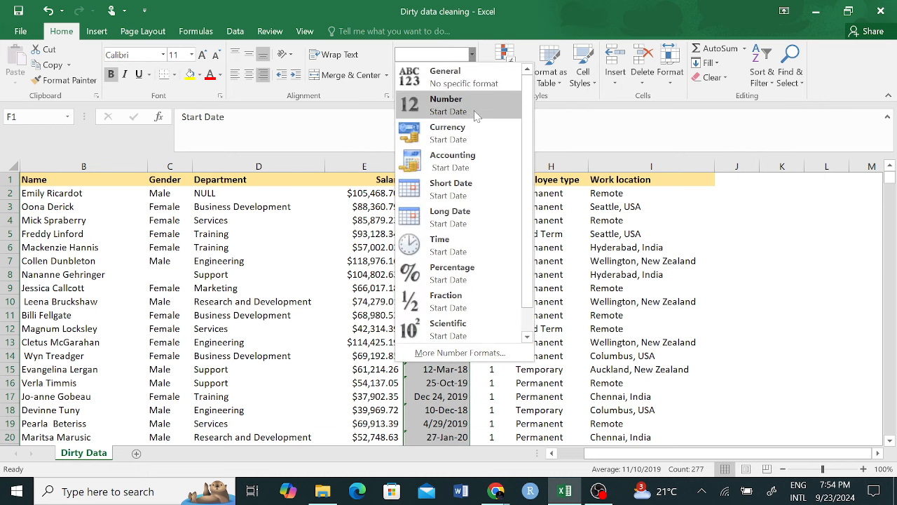
{"action": "left_click", "coordinate": [461, 83]}
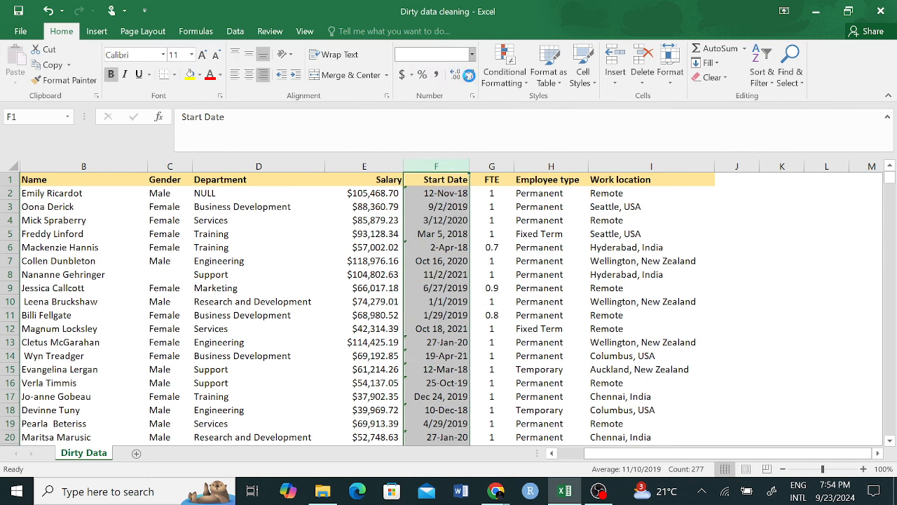
{"action": "left_click", "coordinate": [445, 196]}
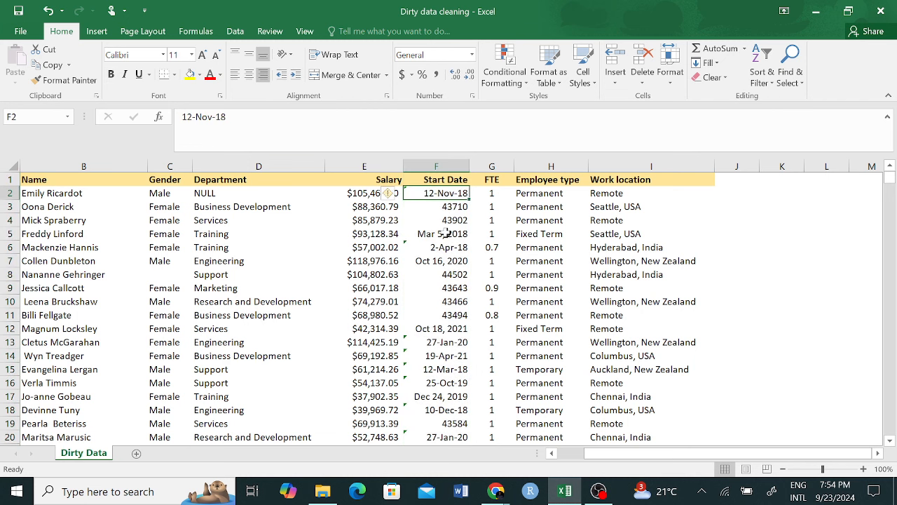
{"action": "left_click", "coordinate": [445, 233]}
{"action": "left_click", "coordinate": [449, 191]}
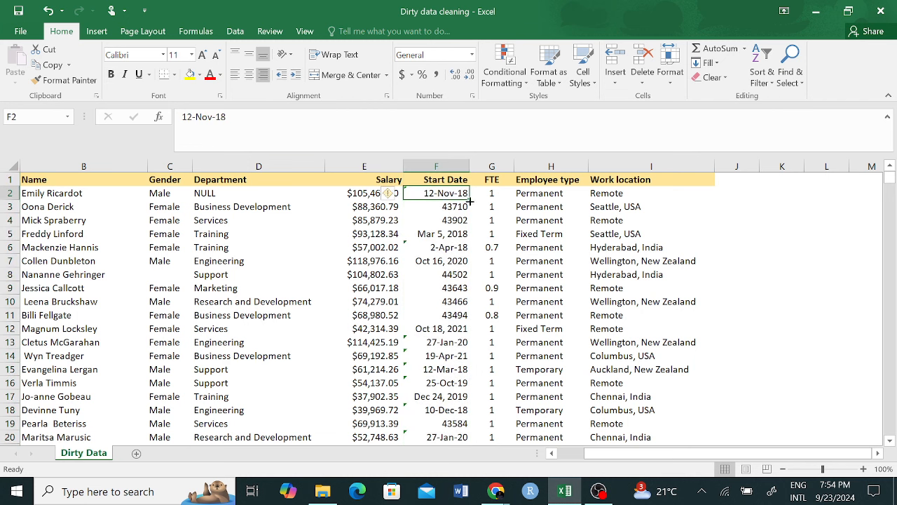
{"action": "left_click", "coordinate": [433, 163]}
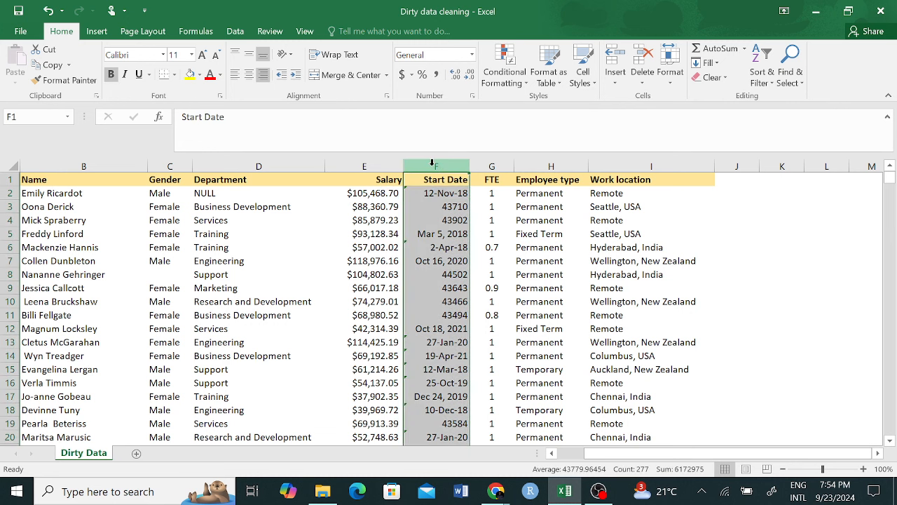
{"action": "left_click", "coordinate": [446, 197]}
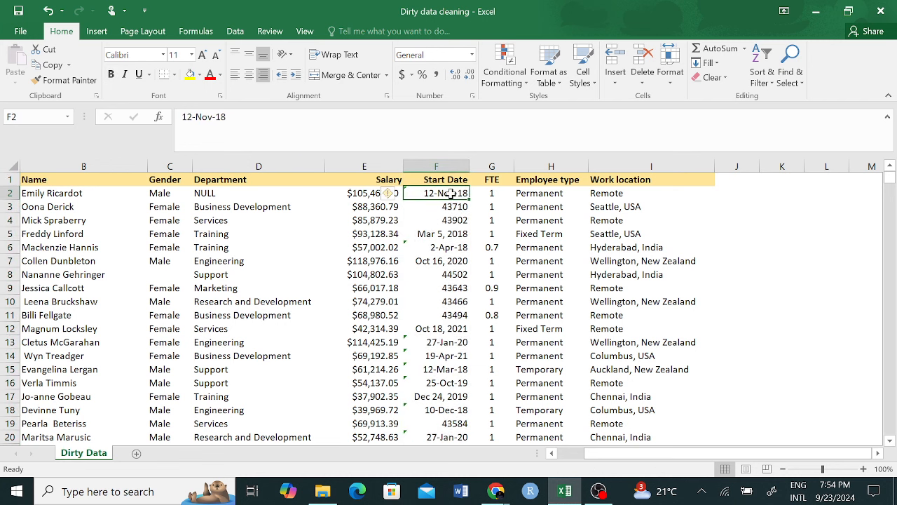
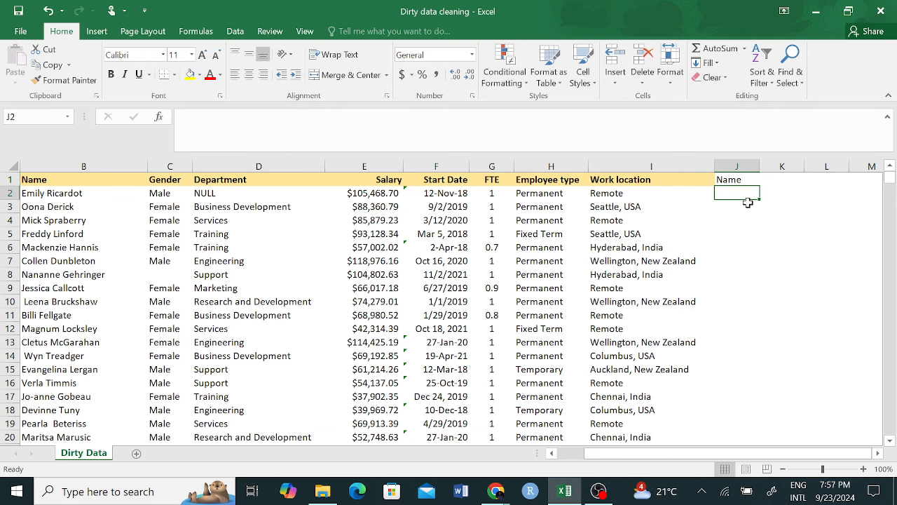
Step: Enter =TRIM(B2) in J2 to get the first trimmed name
{"action": "type", "text": "=TRIM"}
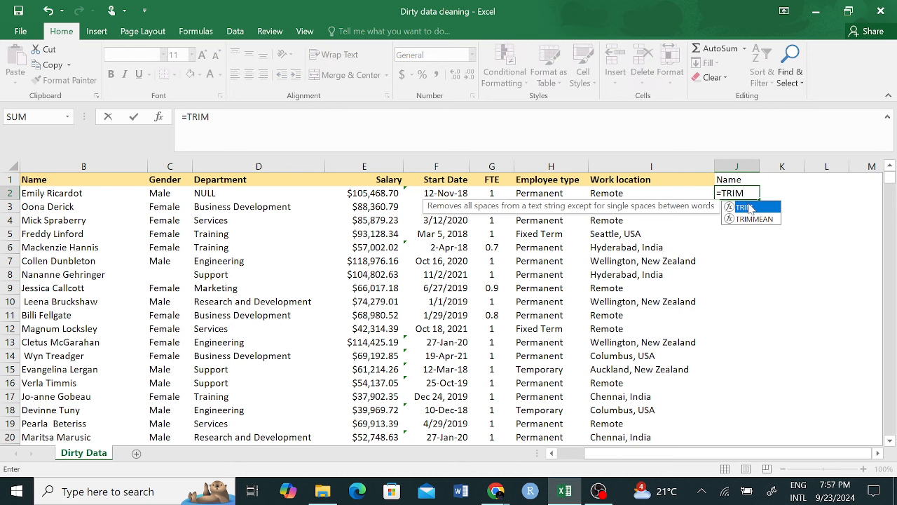
{"action": "double_click", "coordinate": [744, 207]}
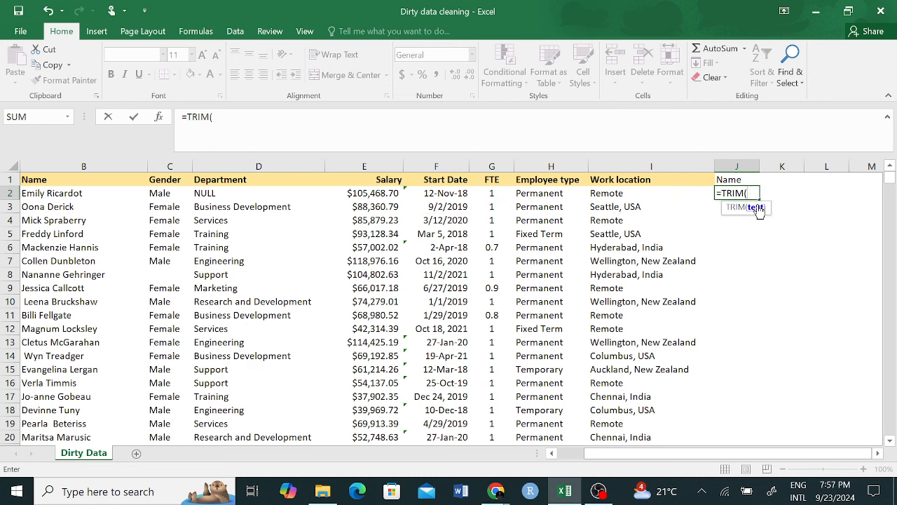
{"action": "left_click", "coordinate": [69, 196]}
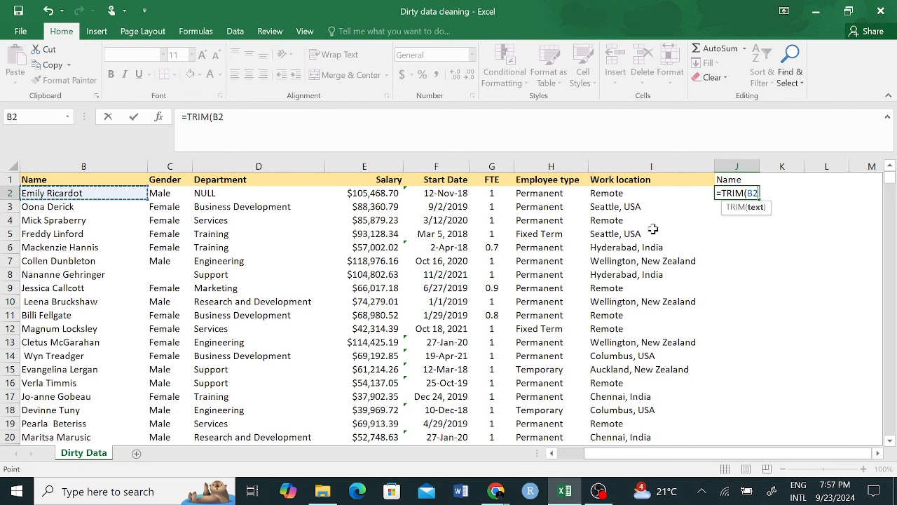
{"action": "type", "text": ")"}
{"action": "key", "text": "Return"}
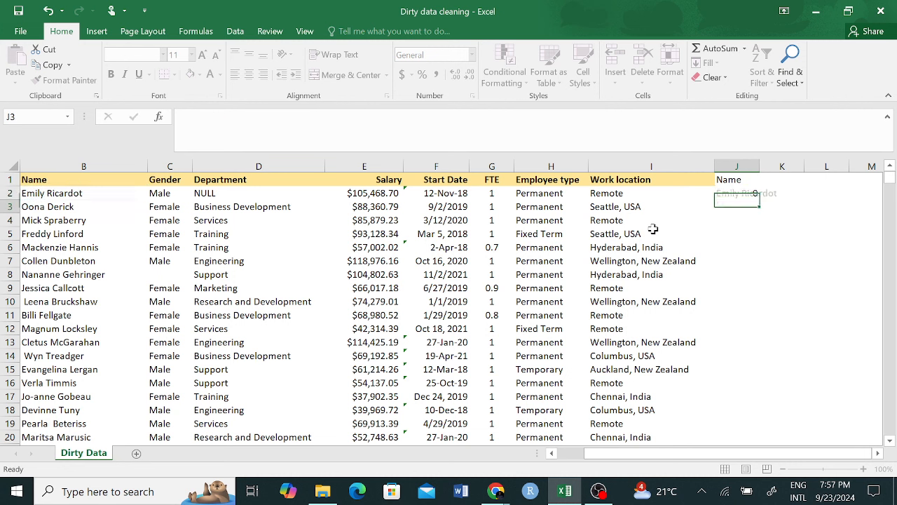
Step: Fill the TRIM formula down column J and compare B14 with trimmed J14
{"action": "left_click", "coordinate": [748, 194]}
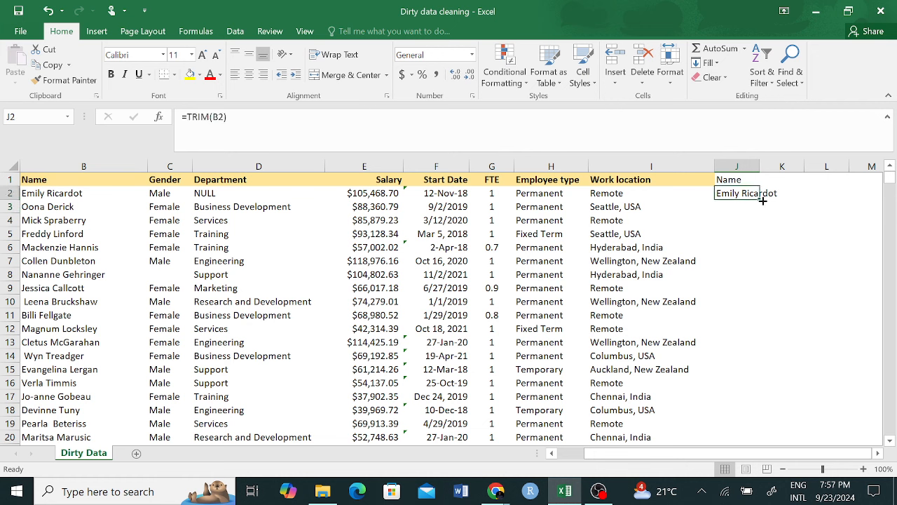
{"action": "double_click", "coordinate": [760, 200]}
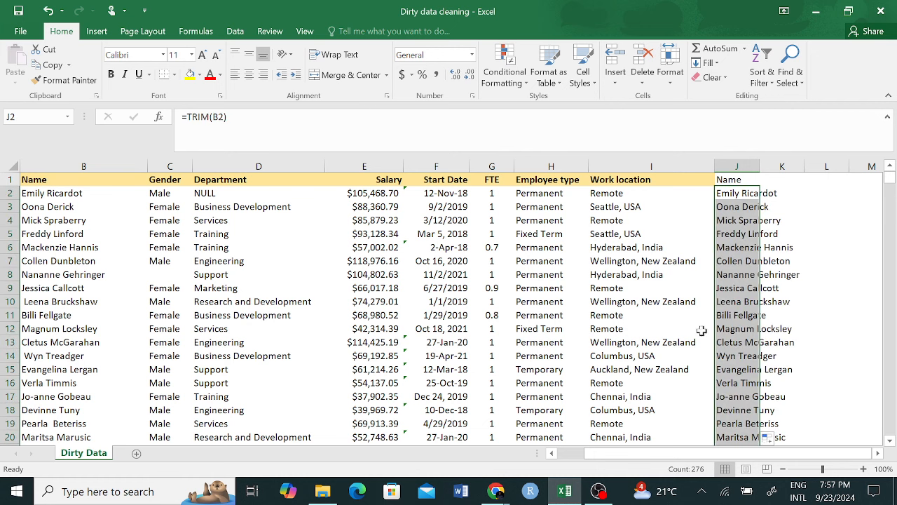
{"action": "left_click", "coordinate": [23, 357]}
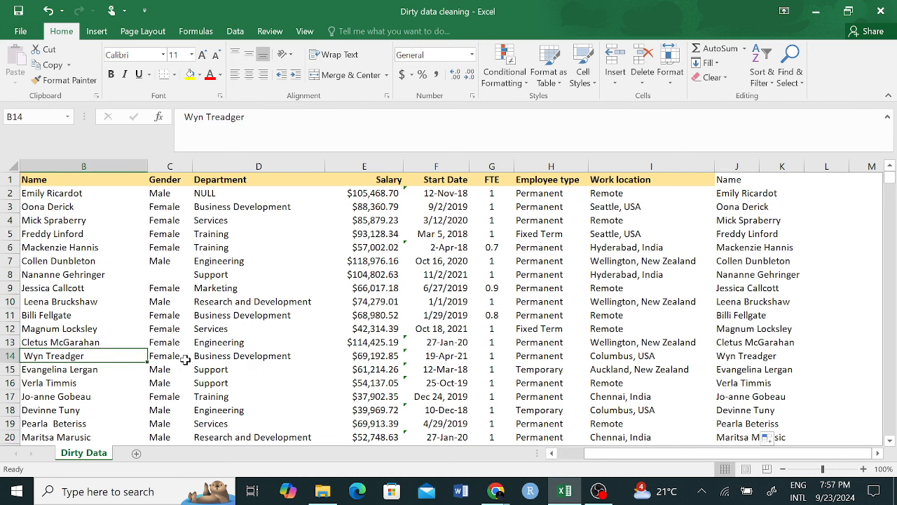
{"action": "left_click", "coordinate": [722, 356]}
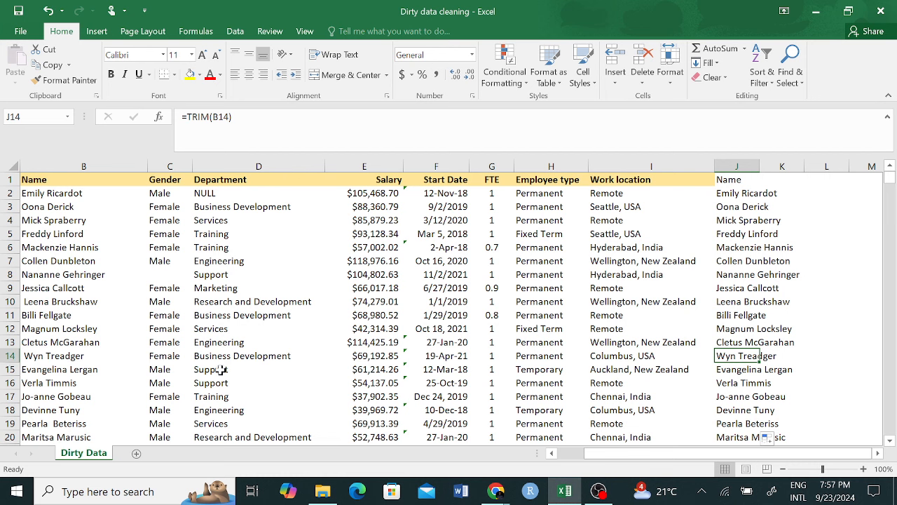
Step: Copy column J and paste it into column K as values only
{"action": "left_click", "coordinate": [725, 166]}
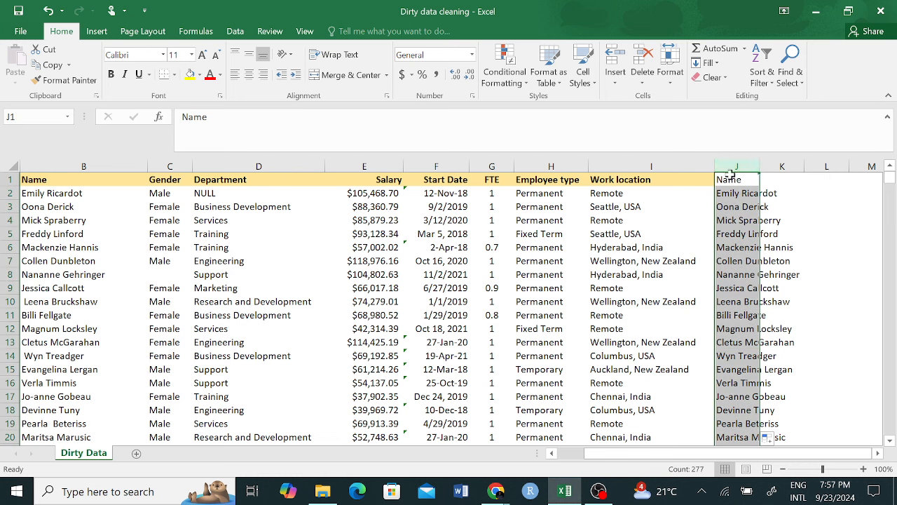
{"action": "right_click", "coordinate": [737, 169]}
{"action": "left_click", "coordinate": [764, 193]}
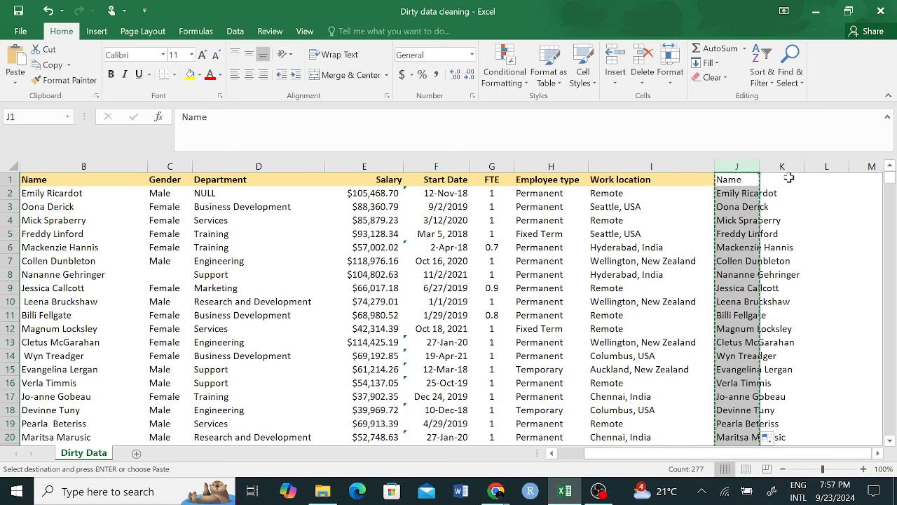
{"action": "left_click", "coordinate": [793, 181]}
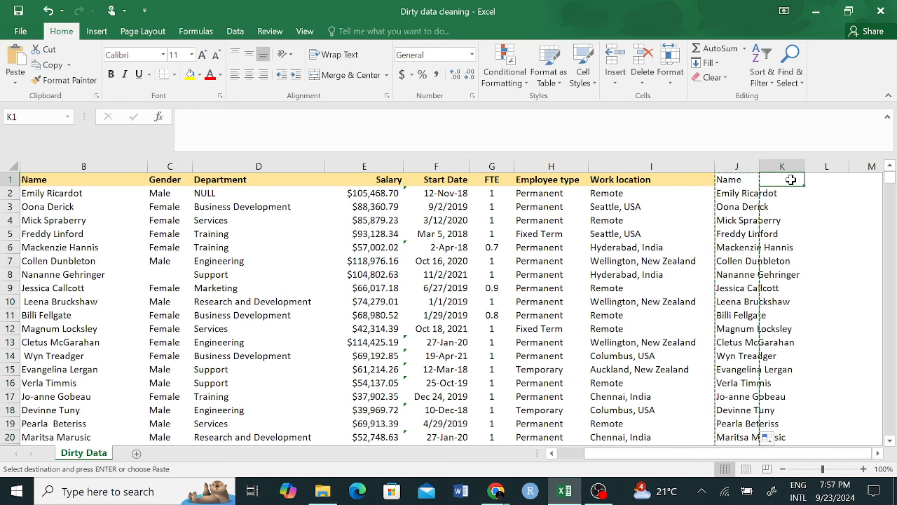
{"action": "right_click", "coordinate": [792, 181]}
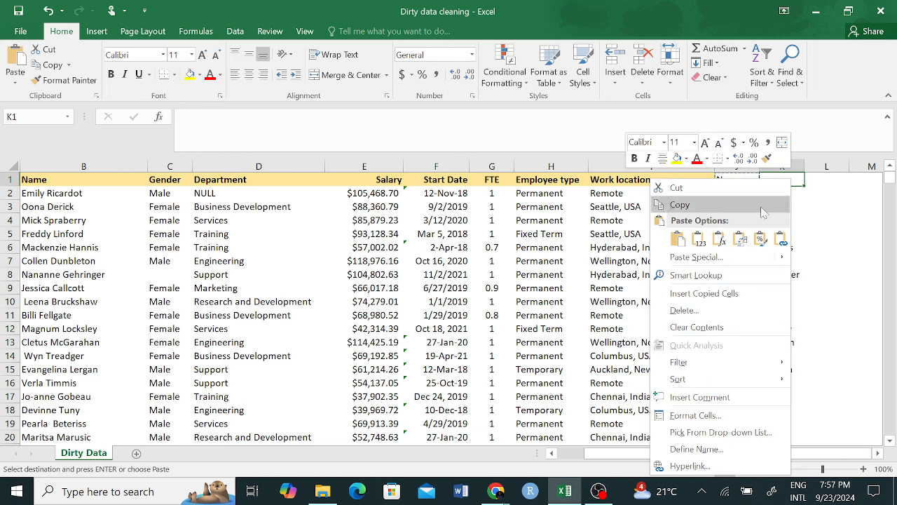
{"action": "left_click", "coordinate": [702, 242]}
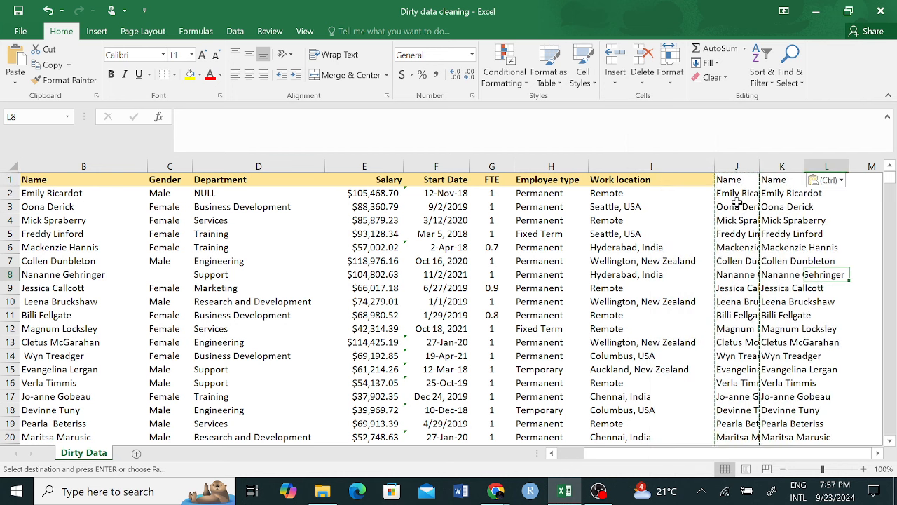
Step: Undo an accidental formula edit in J2 that referenced column B
{"action": "left_click", "coordinate": [734, 193]}
{"action": "type", "text": "=B:B"}
{"action": "left_click", "coordinate": [83, 167]}
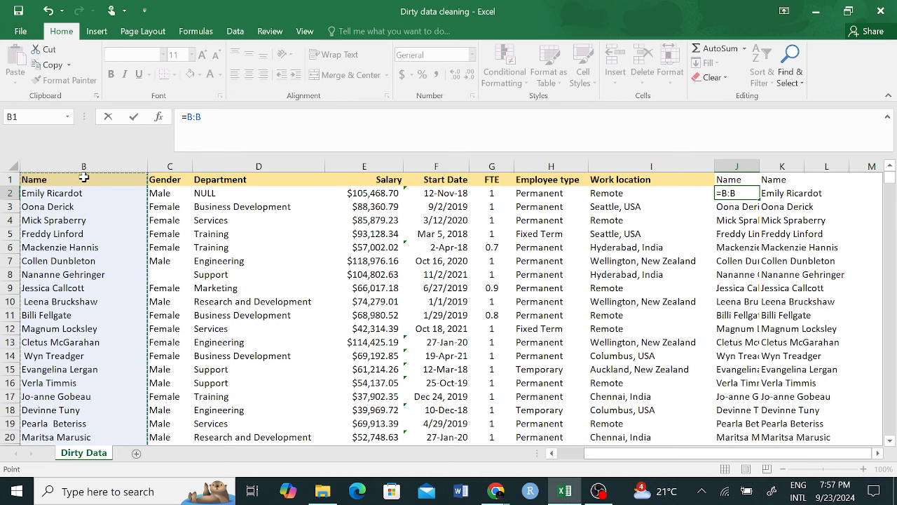
{"action": "key", "text": "ctrl+z"}
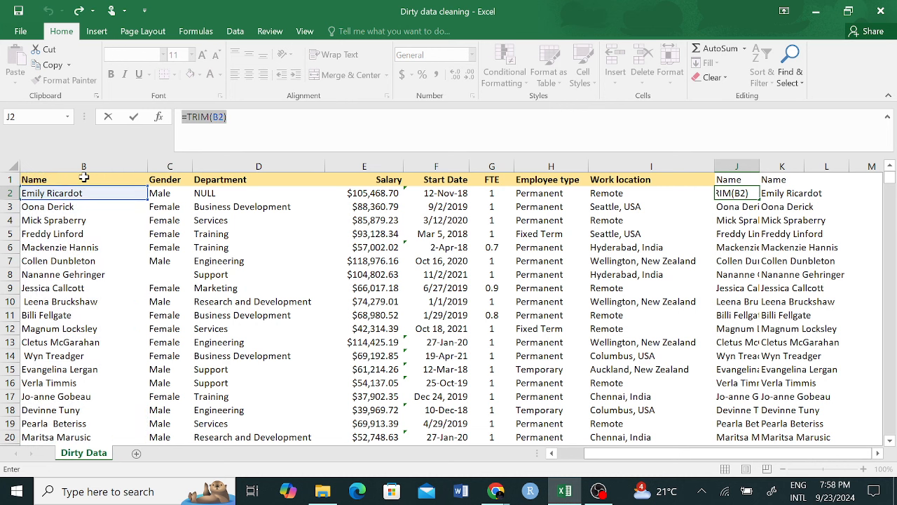
{"action": "key", "text": "Return"}
{"action": "right_click", "coordinate": [71, 167]}
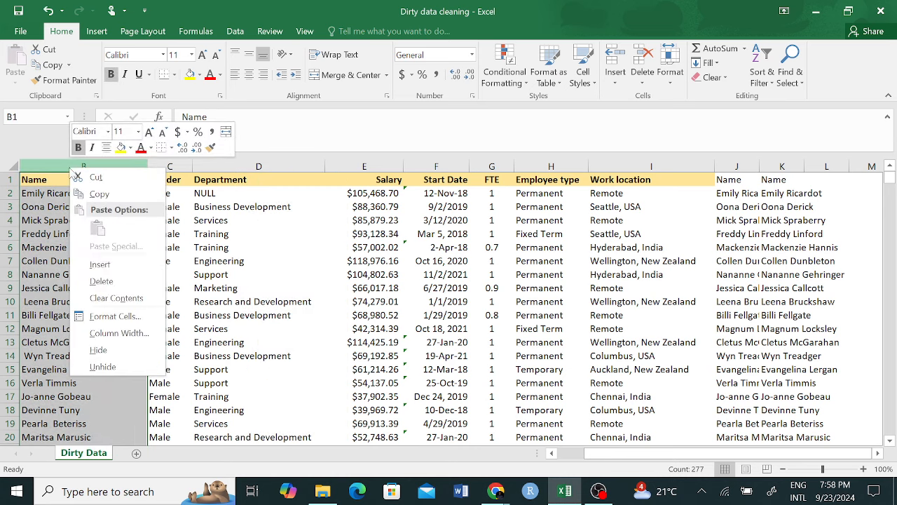
{"action": "left_click", "coordinate": [100, 281]}
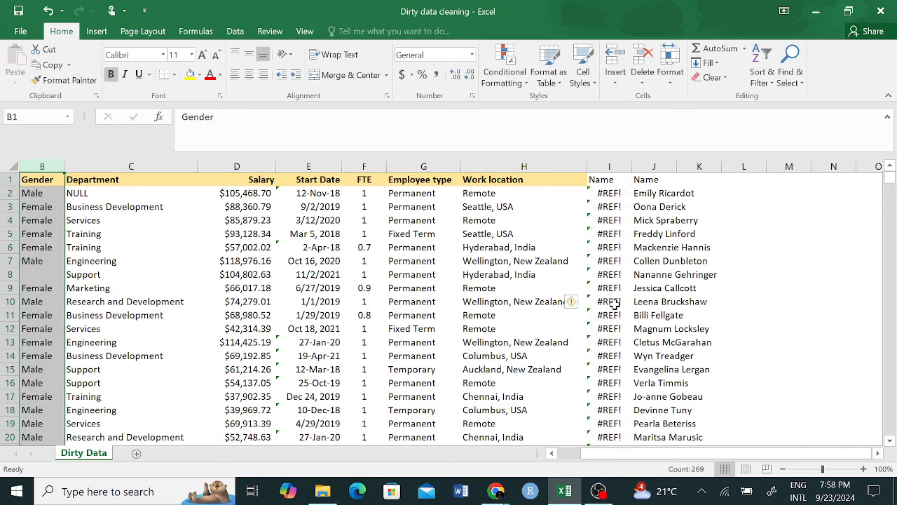
{"action": "left_click", "coordinate": [612, 200]}
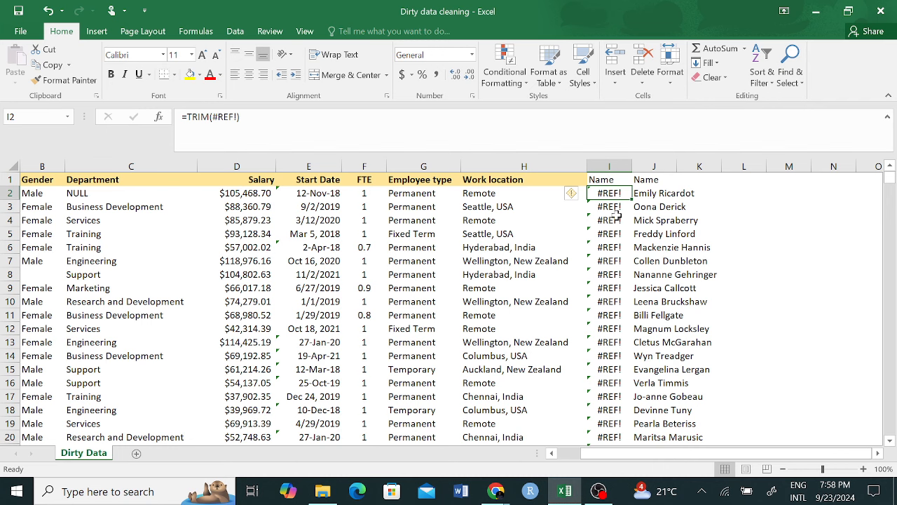
{"action": "key", "text": "ctrl+z"}
{"action": "left_click", "coordinate": [784, 233]}
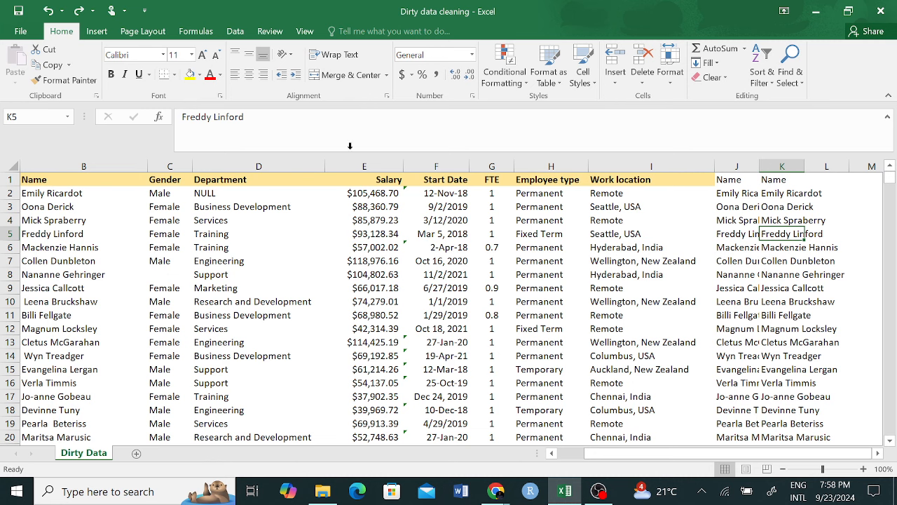
{"action": "left_click", "coordinate": [78, 11]}
{"action": "left_click", "coordinate": [482, 238]}
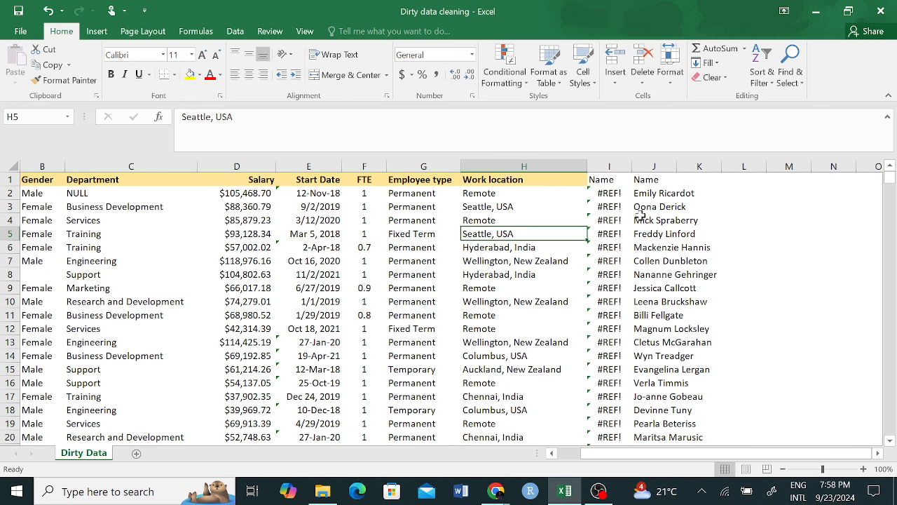
{"action": "left_click", "coordinate": [671, 197]}
{"action": "left_click", "coordinate": [663, 166]}
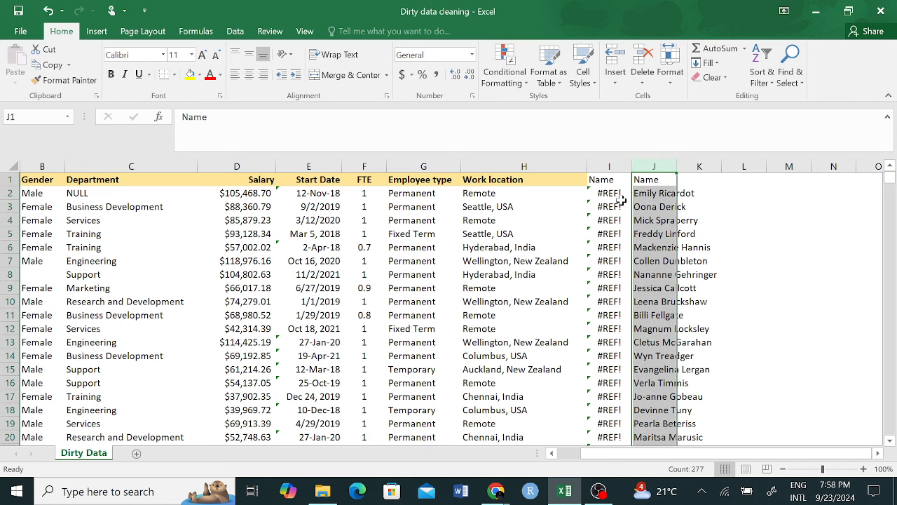
{"action": "key", "text": "ctrl+z"}
{"action": "left_click", "coordinate": [782, 180]}
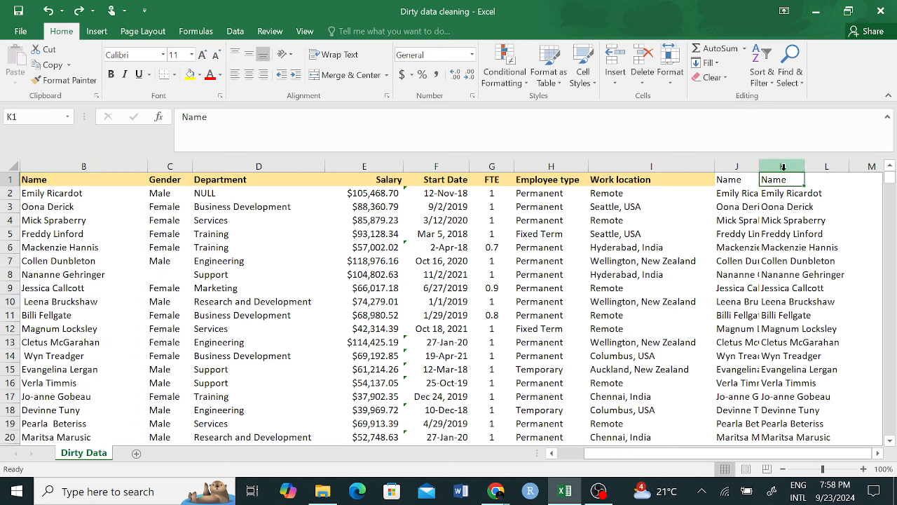
{"action": "left_click", "coordinate": [736, 193]}
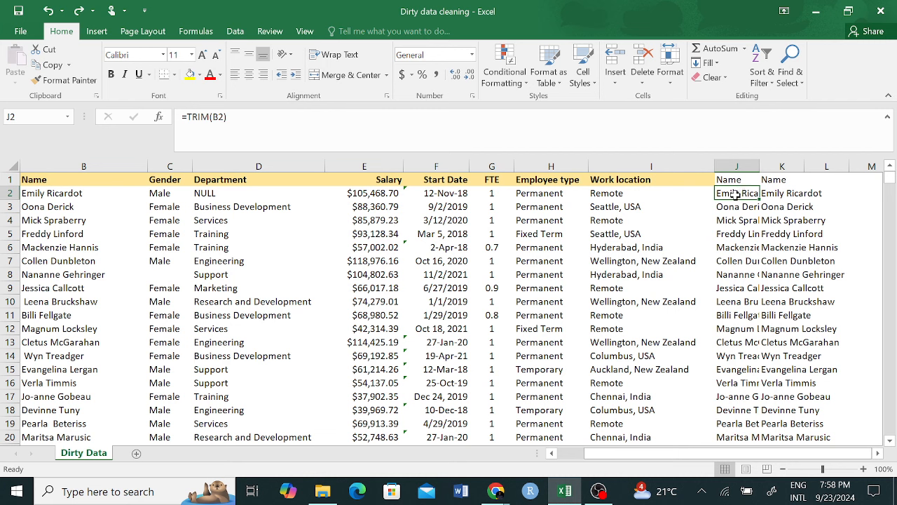
{"action": "left_click", "coordinate": [745, 166]}
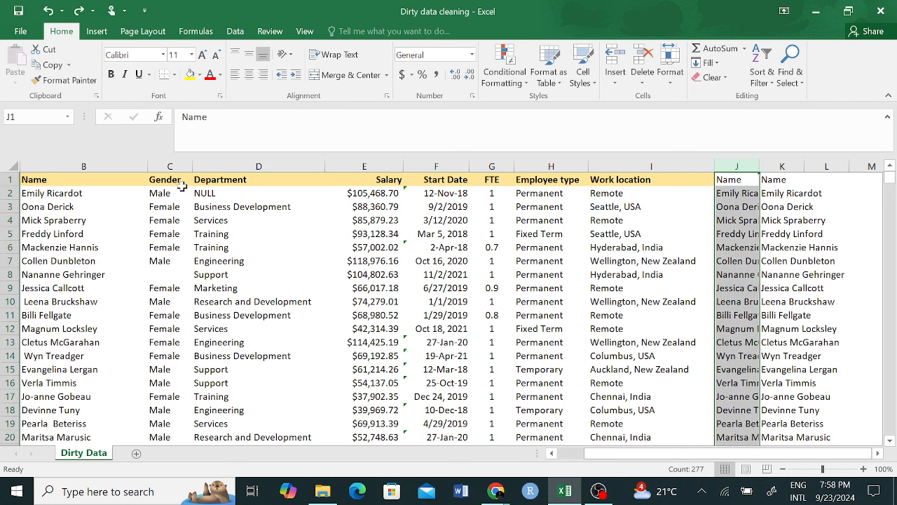
{"action": "left_click", "coordinate": [617, 288]}
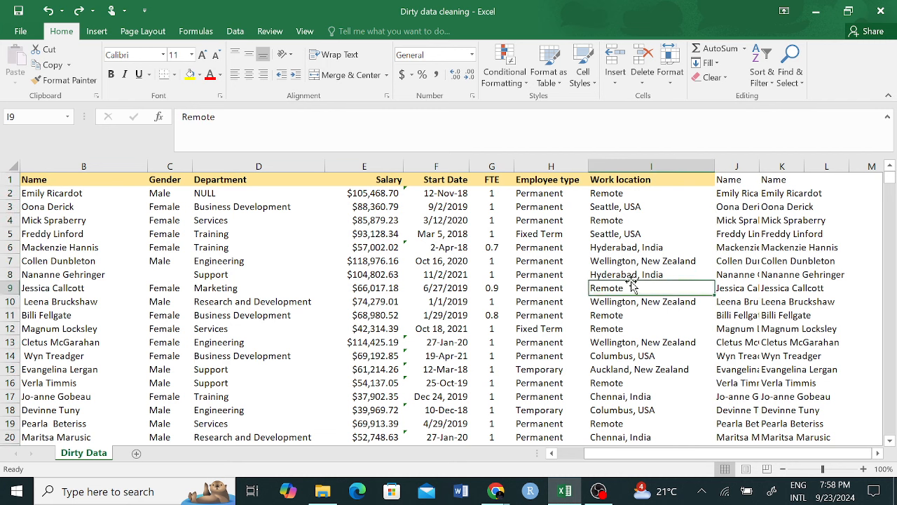
{"action": "left_click", "coordinate": [745, 166]}
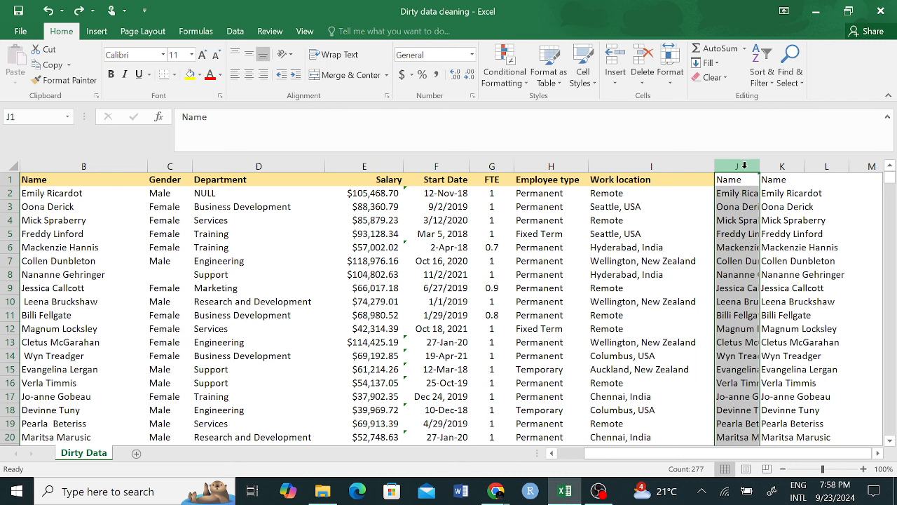
{"action": "right_click", "coordinate": [744, 166]}
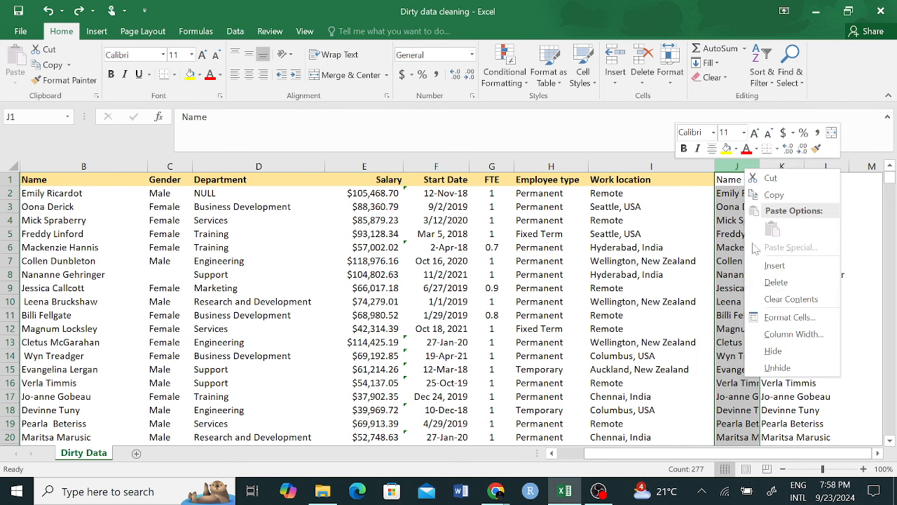
{"action": "left_click", "coordinate": [778, 283]}
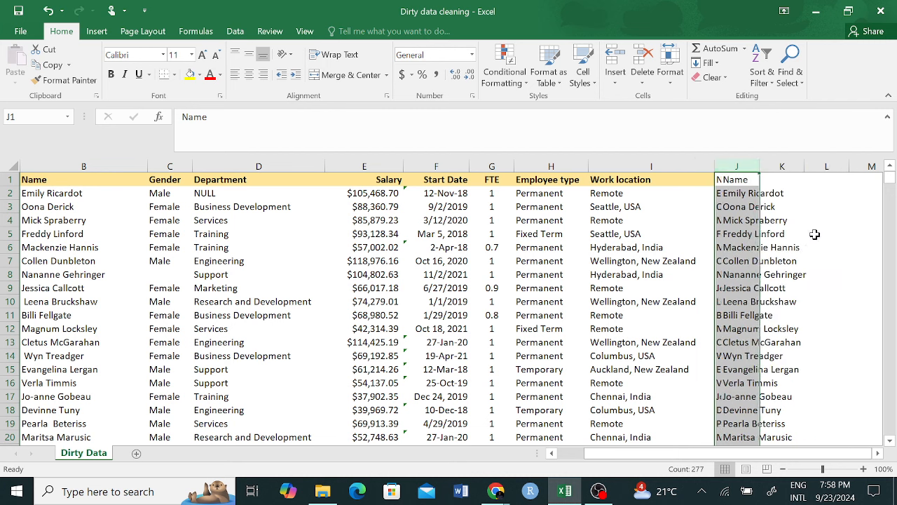
{"action": "right_click", "coordinate": [733, 164]}
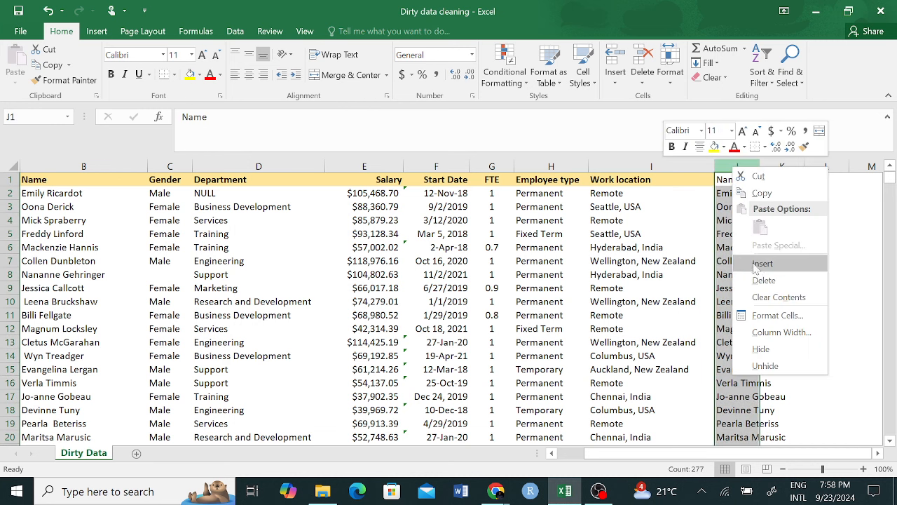
{"action": "left_click", "coordinate": [774, 281]}
{"action": "left_click", "coordinate": [769, 292]}
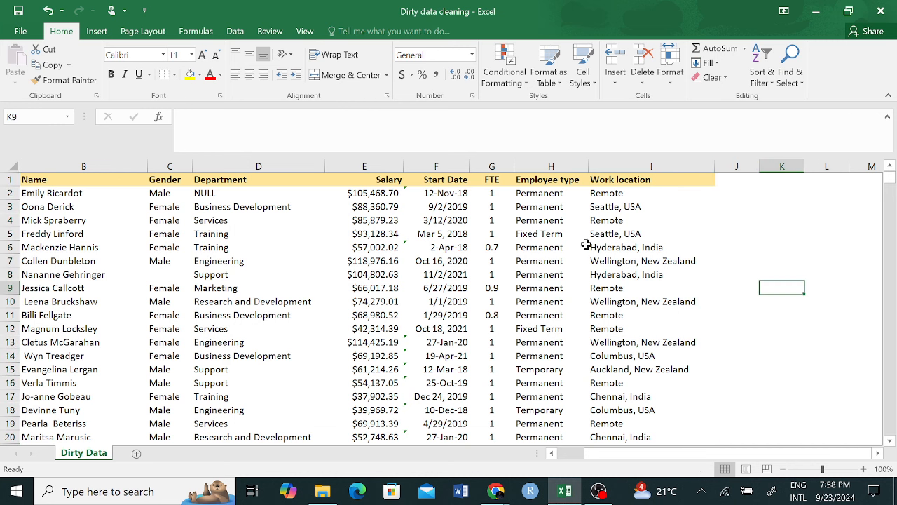
{"action": "left_click", "coordinate": [491, 167]}
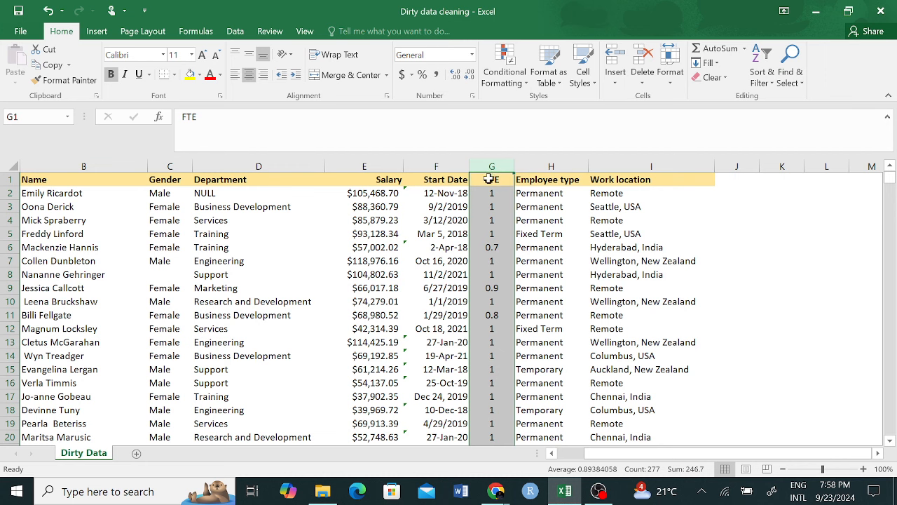
{"action": "left_click", "coordinate": [170, 278]}
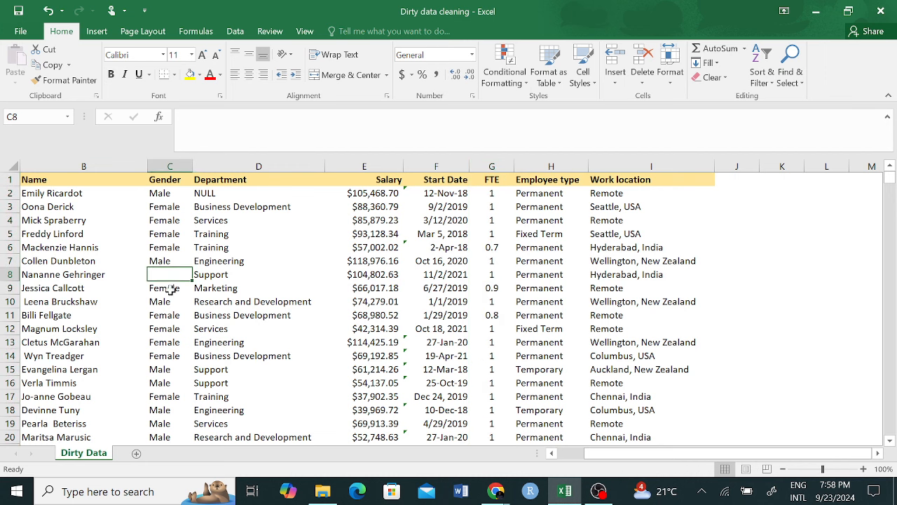
{"action": "left_click", "coordinate": [68, 275]}
{"action": "left_click", "coordinate": [175, 279]}
{"action": "left_click", "coordinate": [742, 197]}
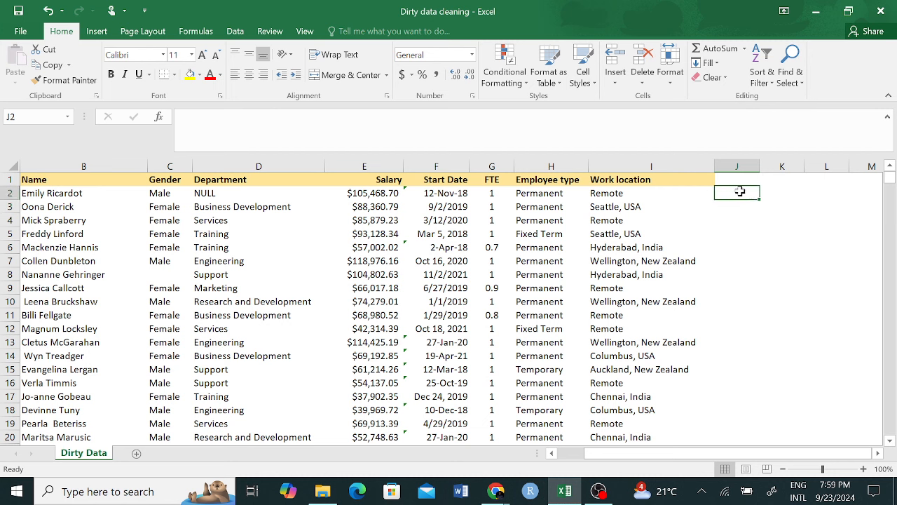
{"action": "type", "text": "=TRIO"}
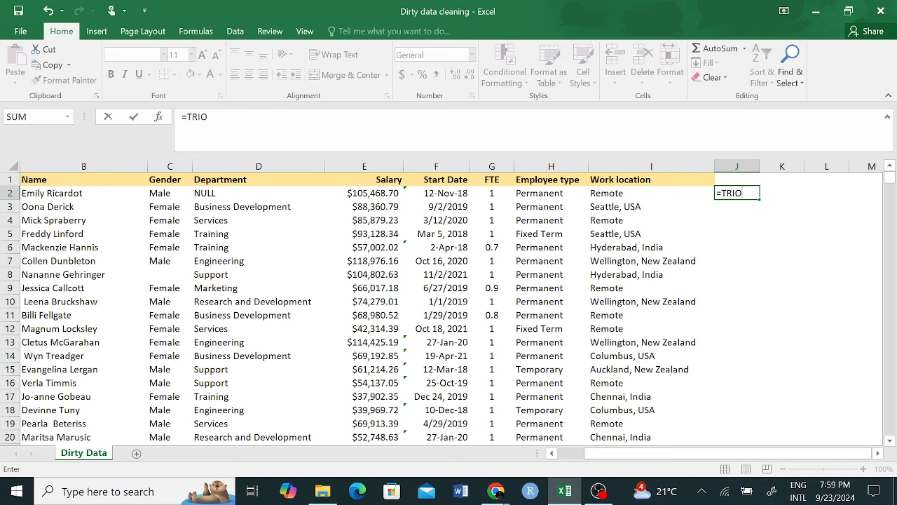
{"action": "key", "text": "BackSpace"}
{"action": "type", "text": "M("}
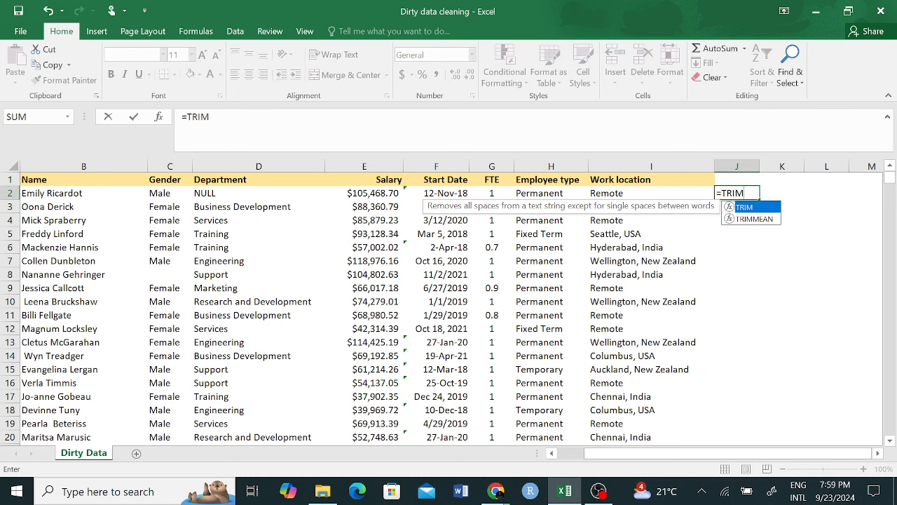
{"action": "left_click", "coordinate": [68, 193]}
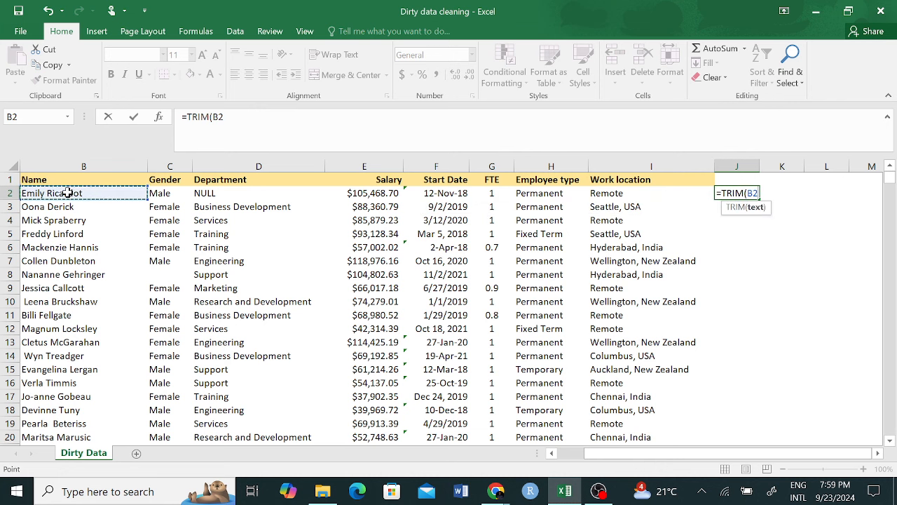
{"action": "key", "text": "Return"}
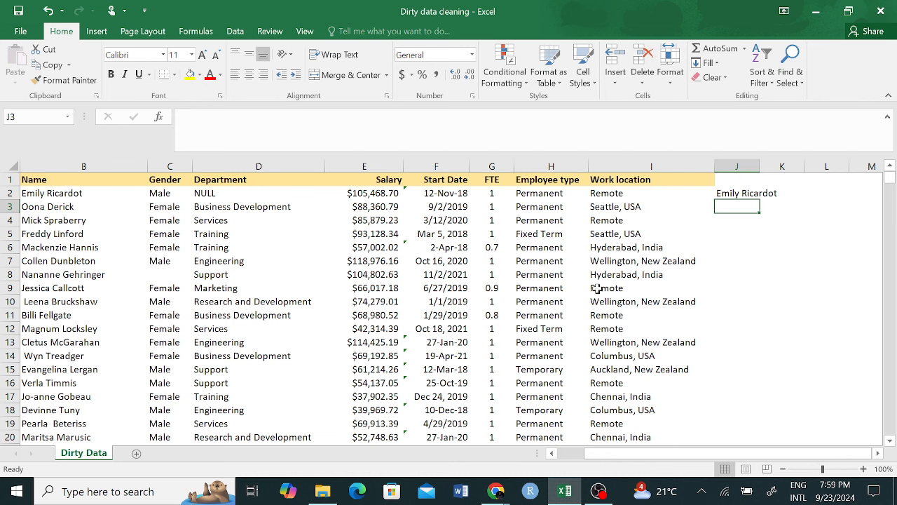
{"action": "left_click", "coordinate": [739, 191]}
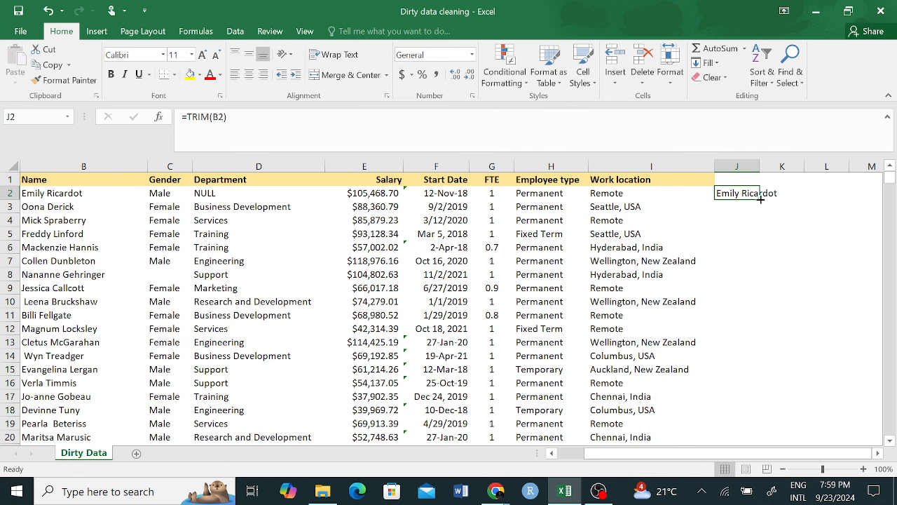
{"action": "double_click", "coordinate": [760, 199]}
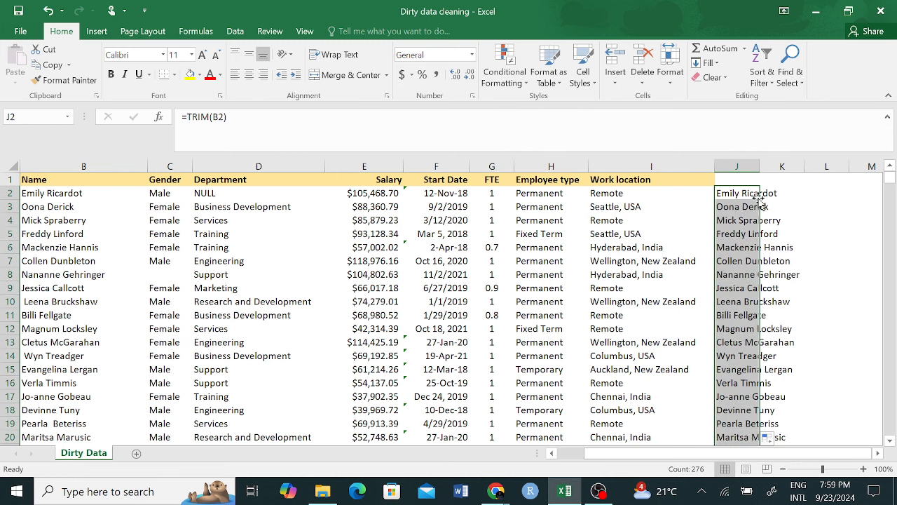
{"action": "left_click", "coordinate": [799, 189]}
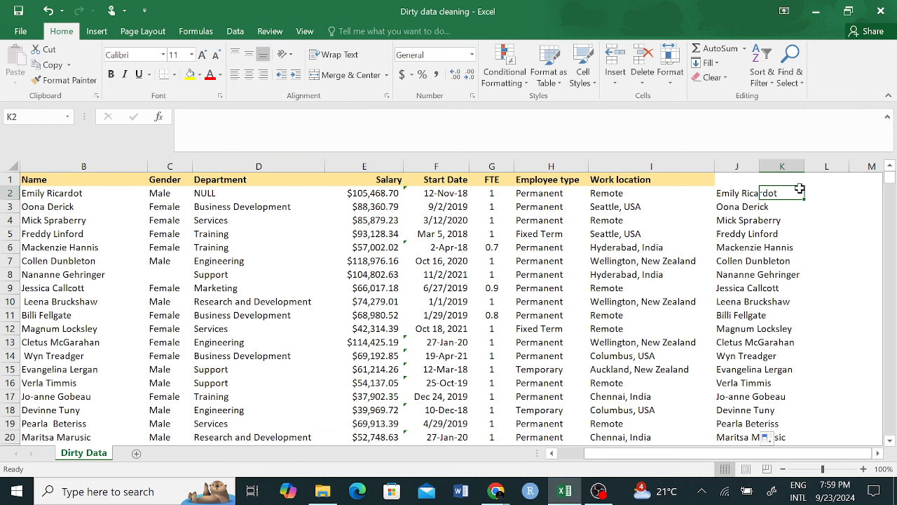
{"action": "mouse_move", "coordinate": [890, 179]}
{"action": "left_mouse_down"}
{"action": "mouse_move", "coordinate": [891, 319]}
{"action": "mouse_move", "coordinate": [892, 180]}
{"action": "left_mouse_up"}
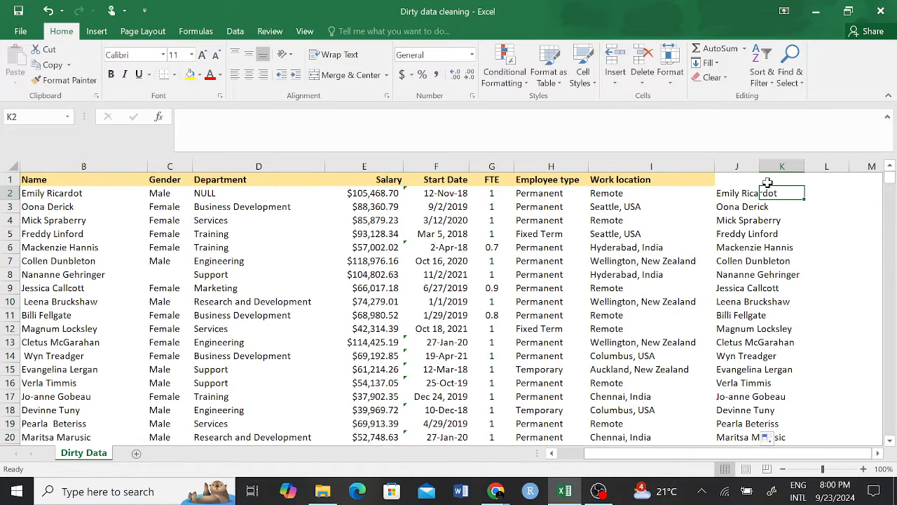
{"action": "key", "text": "Left"}
{"action": "key", "text": "ctrl+shift+Down"}
{"action": "key", "text": "ctrl+z"}
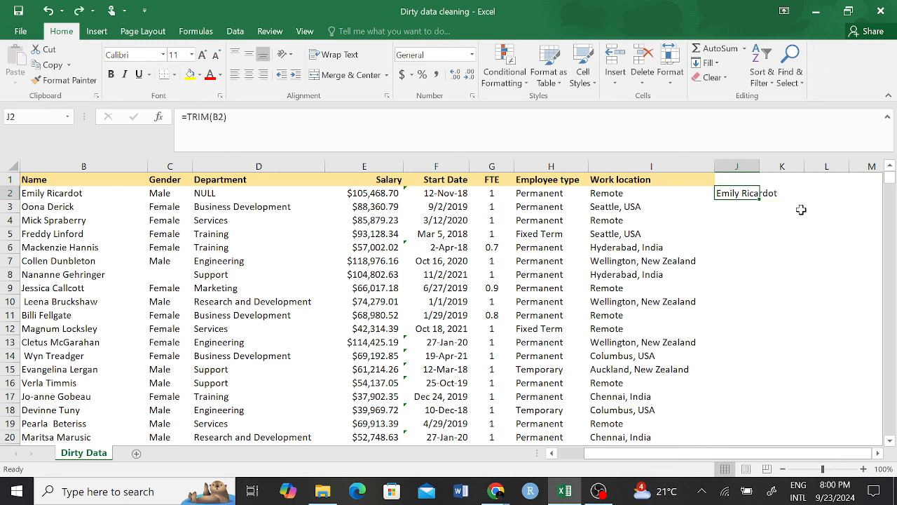
{"action": "key", "text": "ctrl+z"}
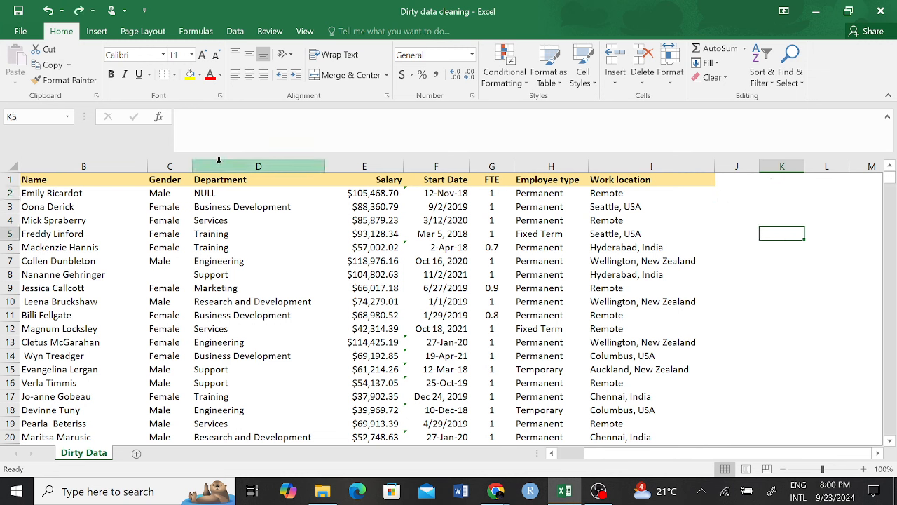
{"action": "left_click", "coordinate": [167, 263]}
{"action": "left_click", "coordinate": [168, 272]}
{"action": "scroll", "coordinate": [178, 265], "scroll_direction": "down", "scroll_amount": 8}
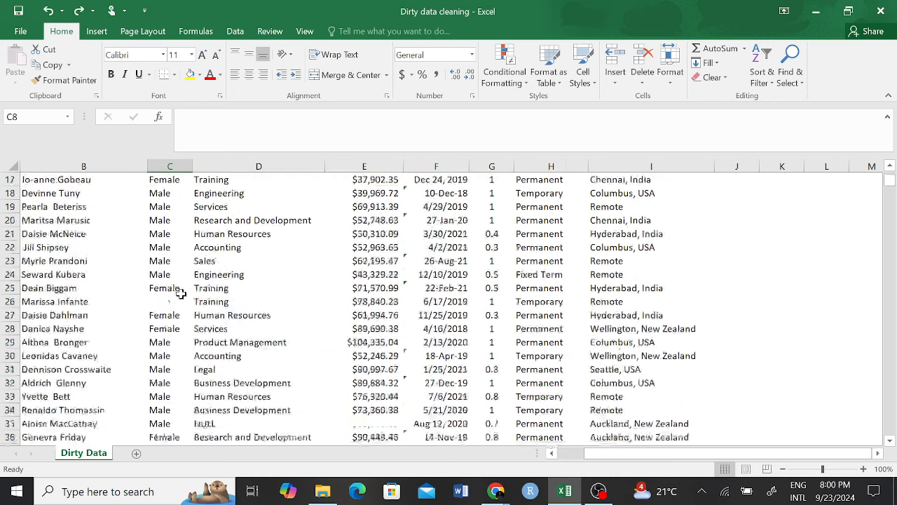
{"action": "scroll", "coordinate": [181, 265], "scroll_direction": "up", "scroll_amount": 3}
{"action": "left_click", "coordinate": [166, 310]}
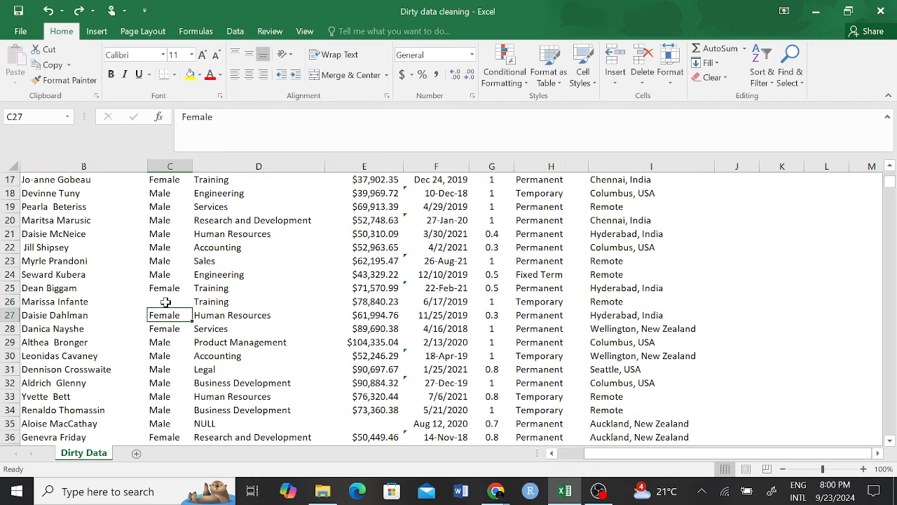
{"action": "scroll", "coordinate": [165, 309], "scroll_direction": "down", "scroll_amount": 2}
{"action": "scroll", "coordinate": [165, 309], "scroll_direction": "up", "scroll_amount": 2}
{"action": "left_click", "coordinate": [165, 303]}
{"action": "scroll", "coordinate": [166, 305], "scroll_direction": "down", "scroll_amount": 3}
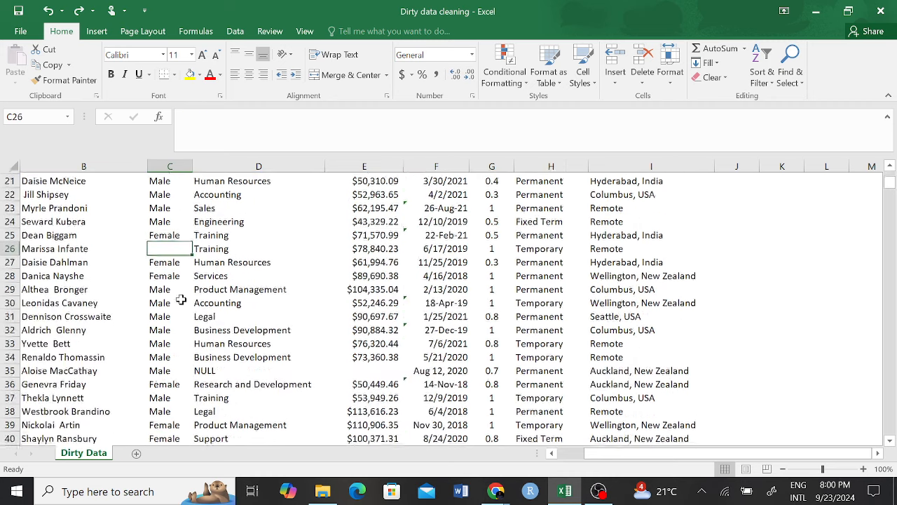
{"action": "scroll", "coordinate": [160, 318], "scroll_direction": "down", "scroll_amount": 17}
{"action": "left_click", "coordinate": [160, 316]}
{"action": "scroll", "coordinate": [162, 315], "scroll_direction": "down", "scroll_amount": 10}
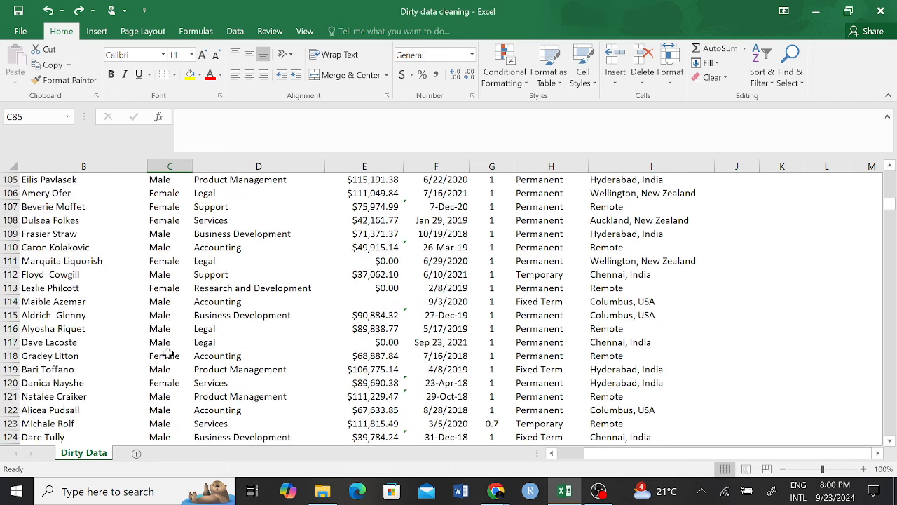
{"action": "scroll", "coordinate": [168, 350], "scroll_direction": "down", "scroll_amount": 13}
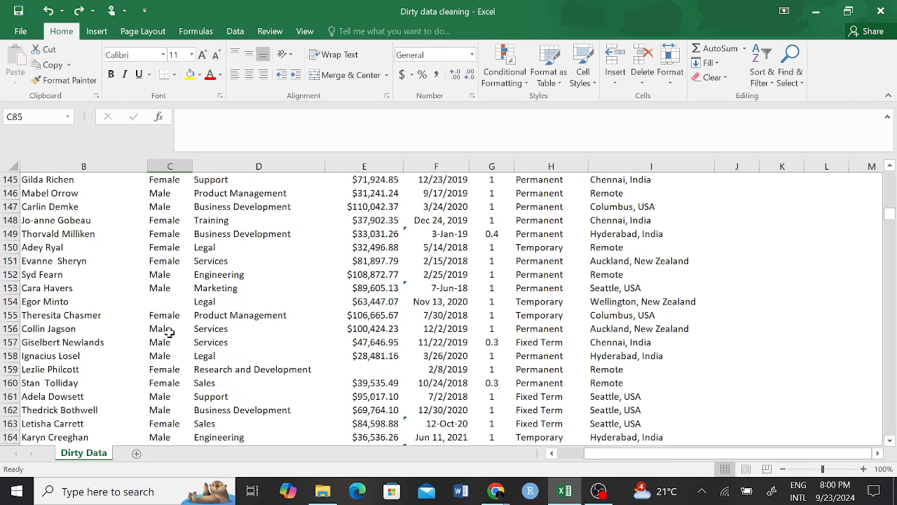
{"action": "left_click", "coordinate": [161, 301]}
{"action": "scroll", "coordinate": [180, 287], "scroll_direction": "down", "scroll_amount": 4}
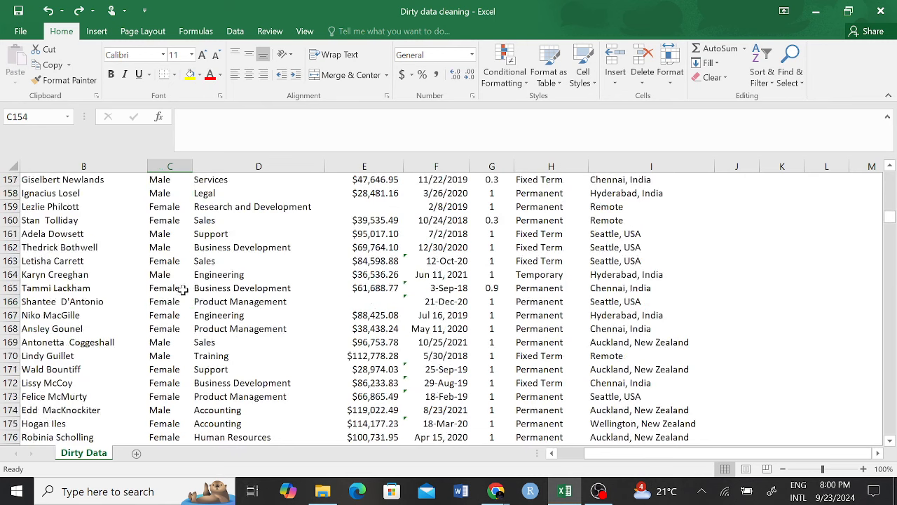
{"action": "scroll", "coordinate": [181, 290], "scroll_direction": "down", "scroll_amount": 3}
{"action": "scroll", "coordinate": [175, 315], "scroll_direction": "down", "scroll_amount": 8}
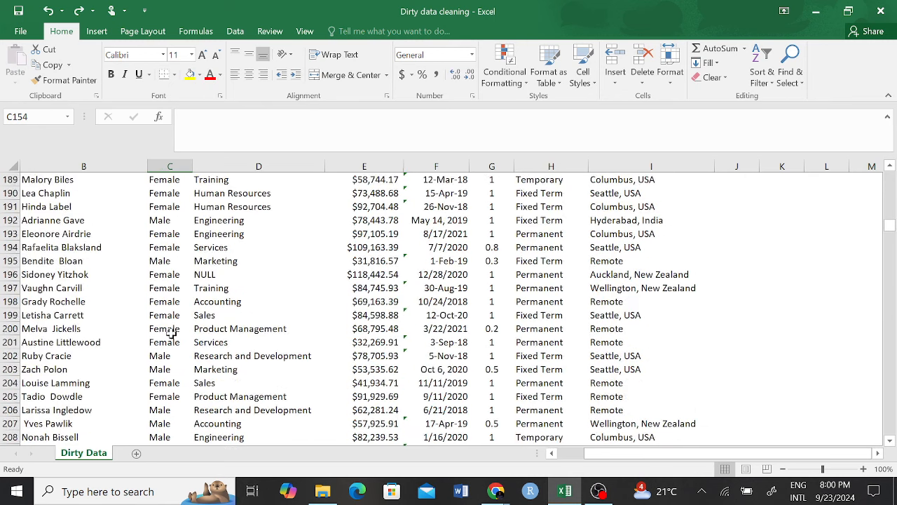
{"action": "scroll", "coordinate": [171, 337], "scroll_direction": "down", "scroll_amount": 4}
{"action": "left_click", "coordinate": [171, 355]}
{"action": "scroll", "coordinate": [281, 308], "scroll_direction": "up", "scroll_amount": 7}
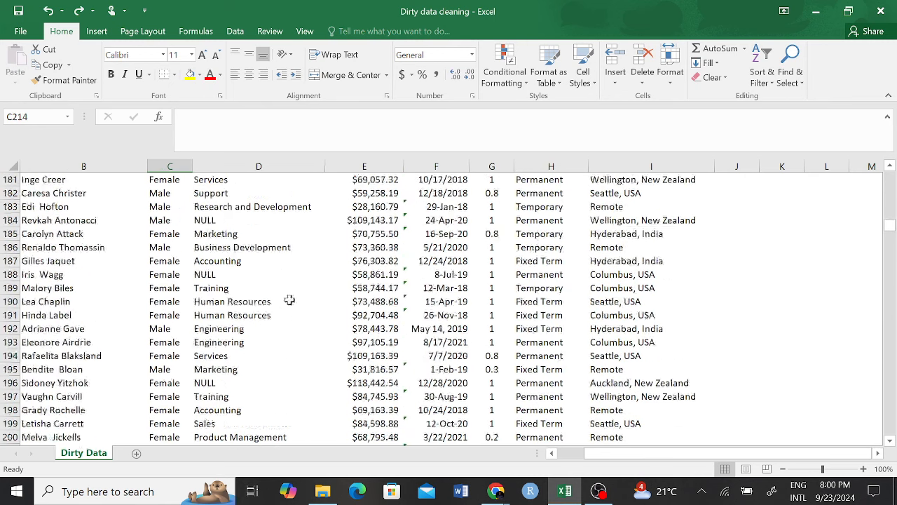
{"action": "scroll", "coordinate": [290, 300], "scroll_direction": "up", "scroll_amount": 20}
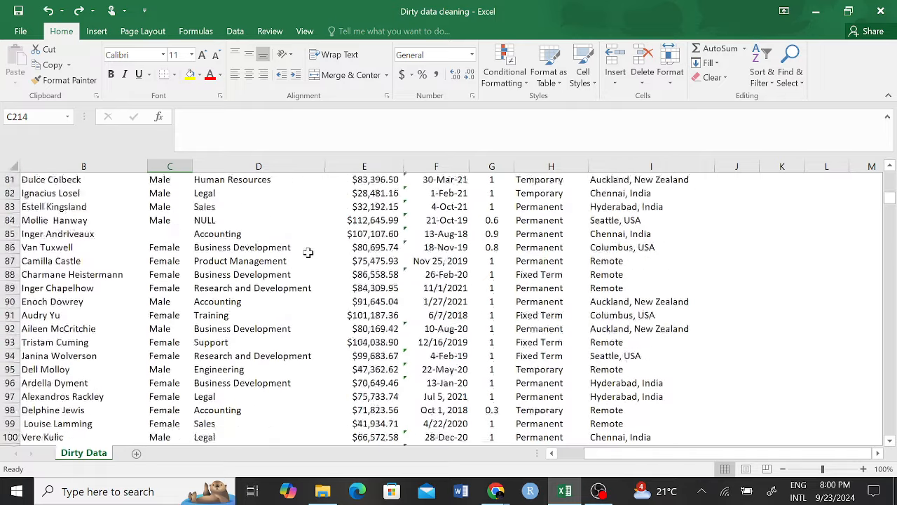
{"action": "scroll", "coordinate": [309, 252], "scroll_direction": "up", "scroll_amount": 20}
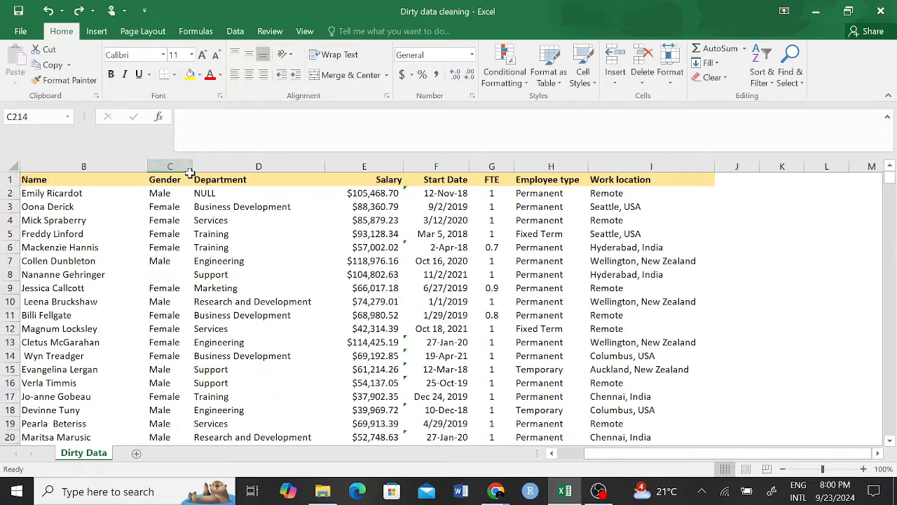
{"action": "left_click", "coordinate": [184, 166]}
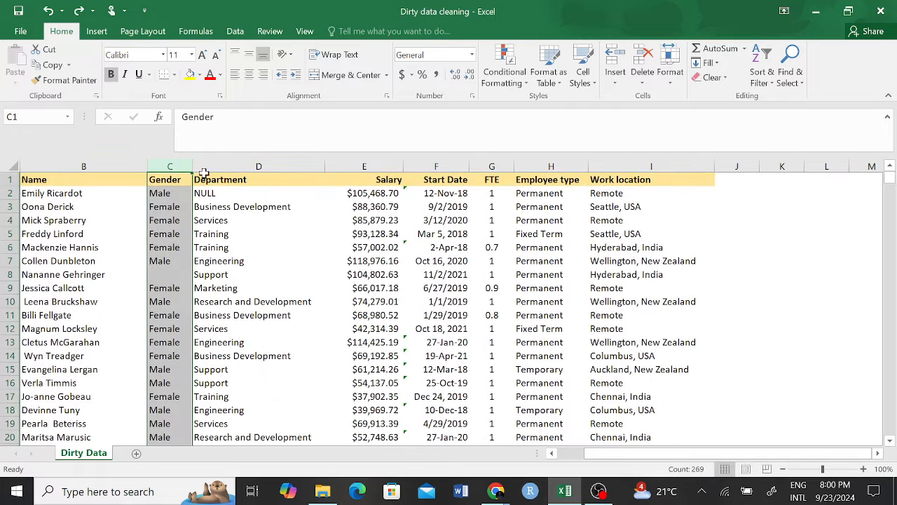
{"action": "left_click", "coordinate": [765, 63]}
{"action": "left_click", "coordinate": [845, 68]}
{"action": "left_click", "coordinate": [788, 70]}
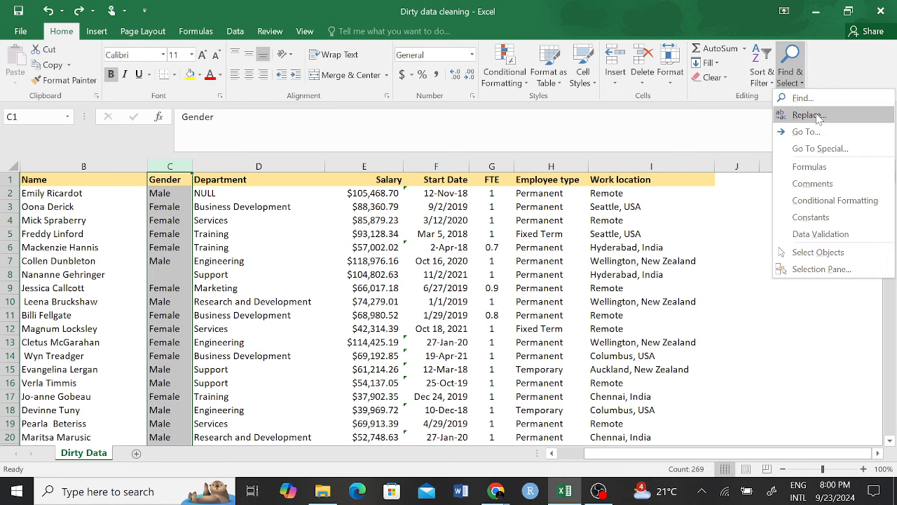
{"action": "left_click", "coordinate": [809, 114]}
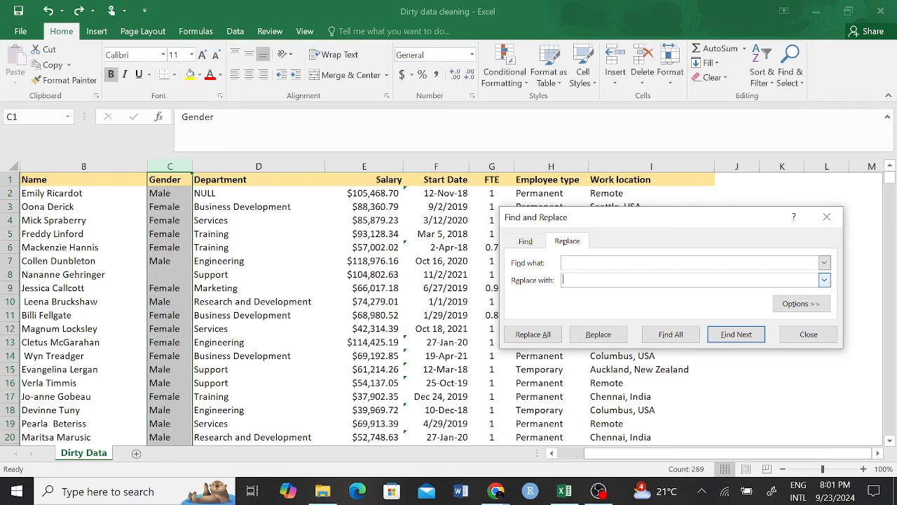
{"action": "left_click", "coordinate": [827, 217]}
Step: Compare the blank Gender cell C8 with a Female entry in column C
{"action": "left_click", "coordinate": [382, 260]}
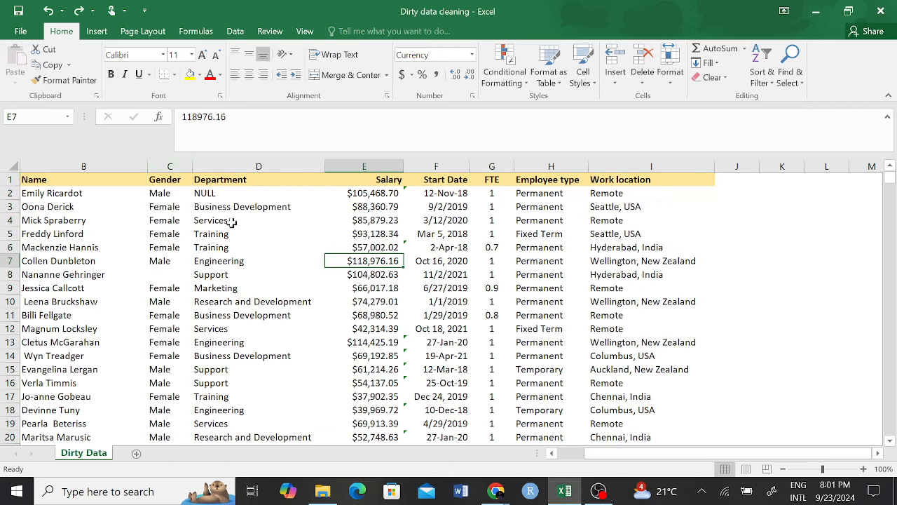
{"action": "left_click", "coordinate": [167, 273]}
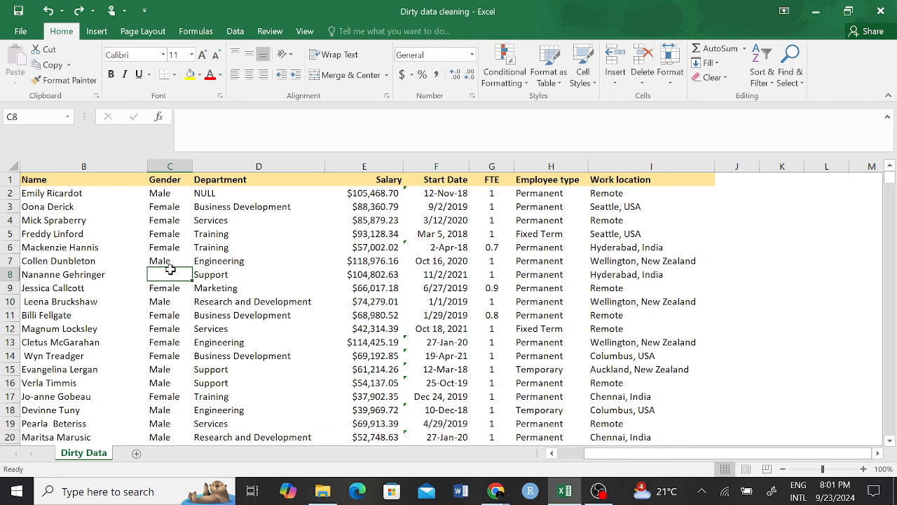
{"action": "left_click", "coordinate": [171, 233]}
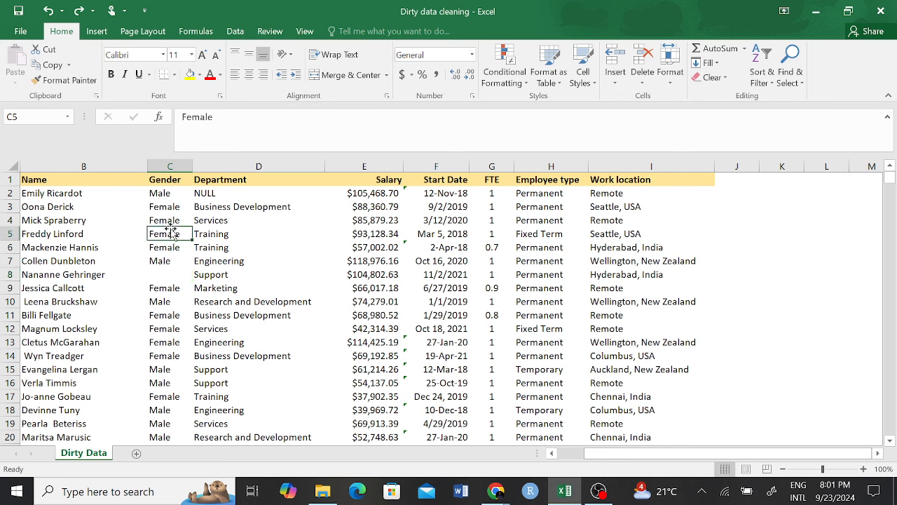
{"action": "left_click", "coordinate": [168, 274]}
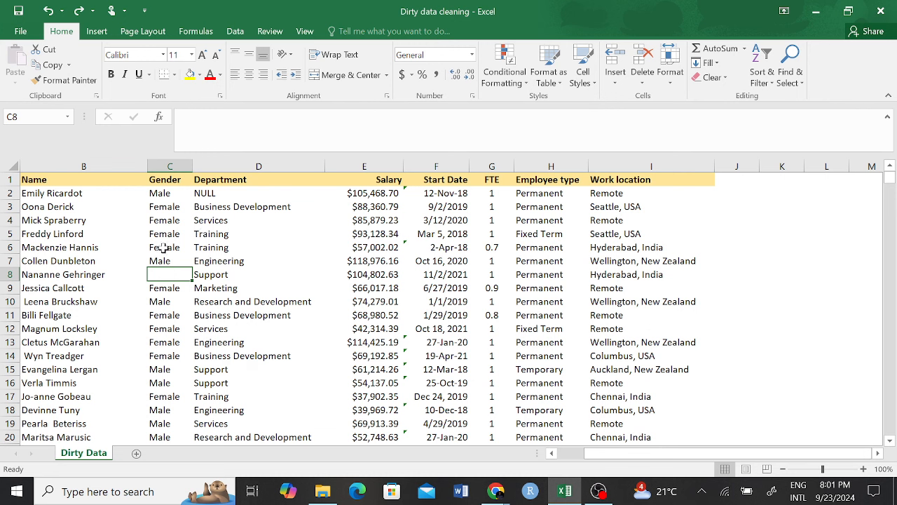
Step: Select the whole Salary column E to read its count
{"action": "scroll", "coordinate": [365, 288], "scroll_direction": "down", "scroll_amount": 8}
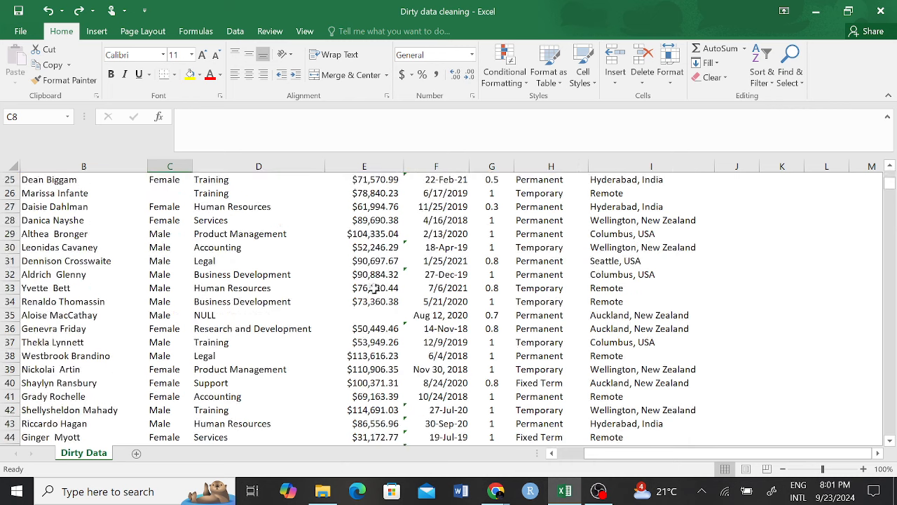
{"action": "scroll", "coordinate": [375, 288], "scroll_direction": "down", "scroll_amount": 3}
{"action": "scroll", "coordinate": [379, 253], "scroll_direction": "up", "scroll_amount": 9}
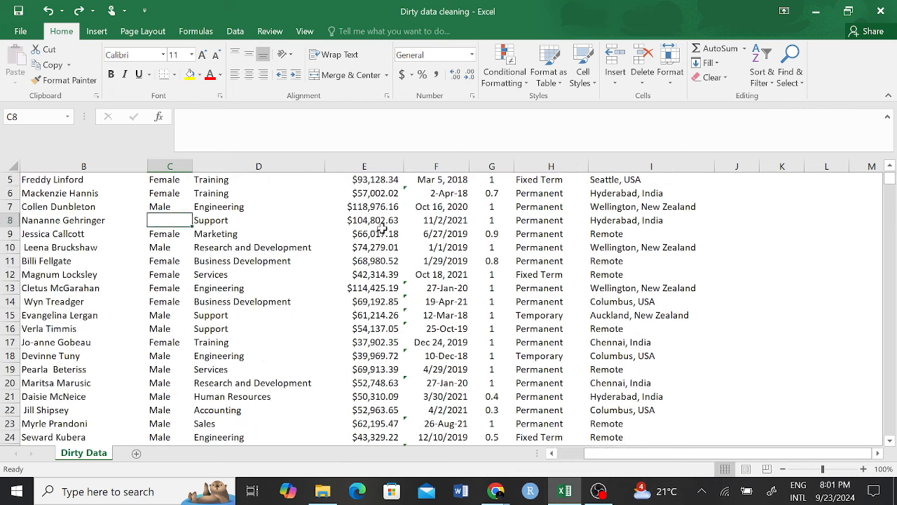
{"action": "scroll", "coordinate": [381, 226], "scroll_direction": "up", "scroll_amount": 2}
{"action": "left_click", "coordinate": [381, 166]}
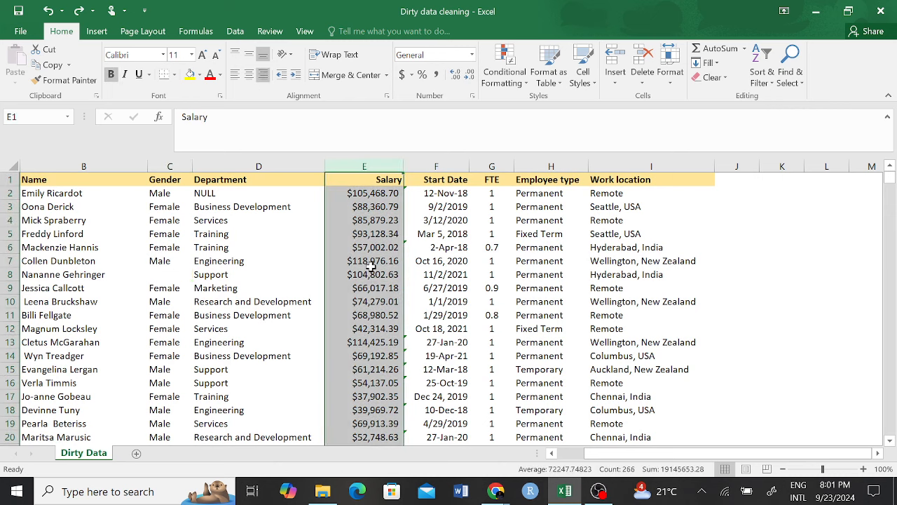
{"action": "scroll", "coordinate": [370, 267], "scroll_direction": "down", "scroll_amount": 8}
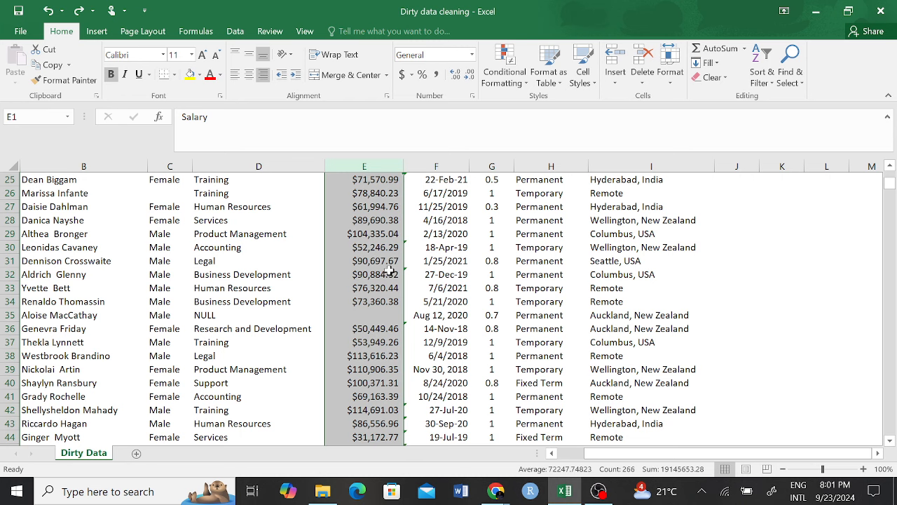
{"action": "left_click", "coordinate": [374, 313]}
{"action": "scroll", "coordinate": [375, 294], "scroll_direction": "down", "scroll_amount": 9}
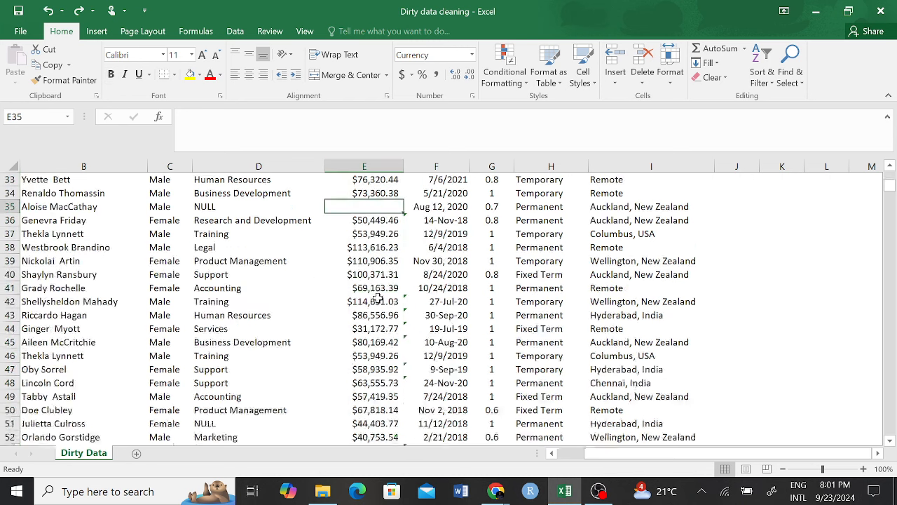
{"action": "scroll", "coordinate": [372, 274], "scroll_direction": "down", "scroll_amount": 4}
{"action": "scroll", "coordinate": [372, 278], "scroll_direction": "down", "scroll_amount": 3}
{"action": "left_click", "coordinate": [379, 207]}
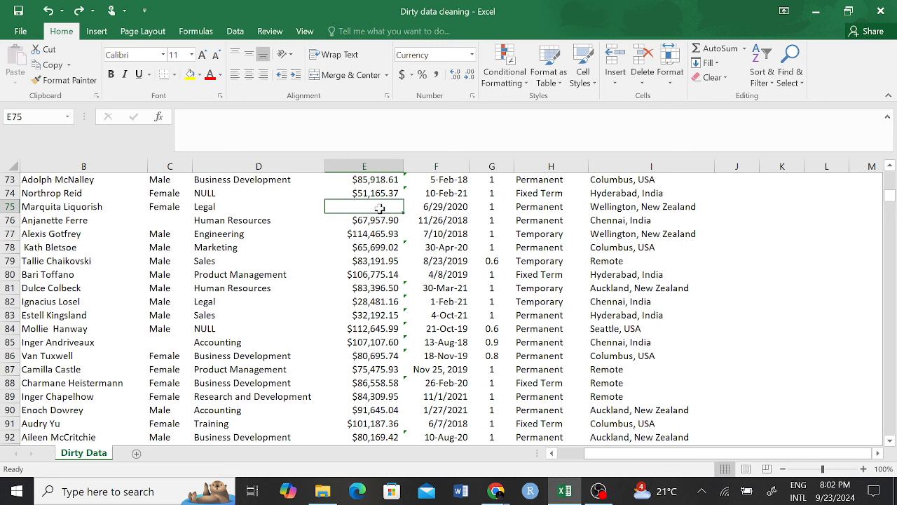
{"action": "left_click", "coordinate": [393, 220]}
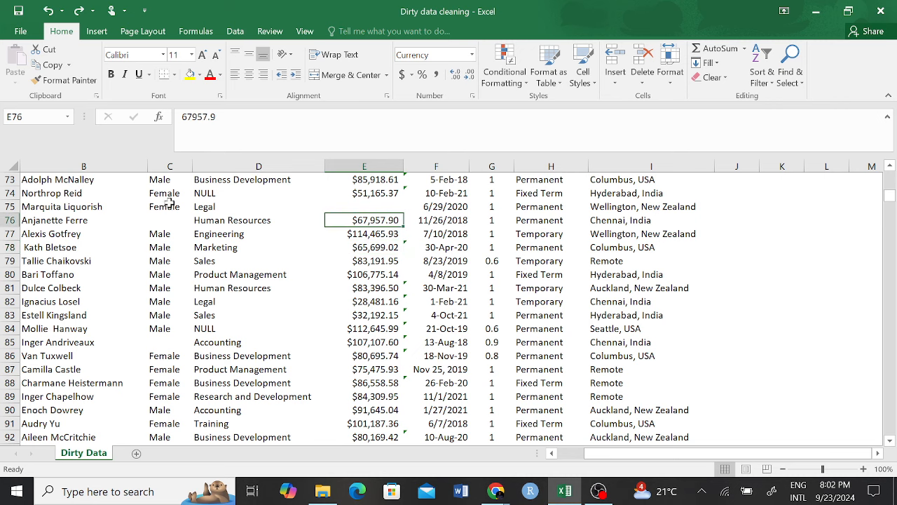
{"action": "scroll", "coordinate": [179, 203], "scroll_direction": "up", "scroll_amount": 9}
{"action": "scroll", "coordinate": [176, 200], "scroll_direction": "up", "scroll_amount": 7}
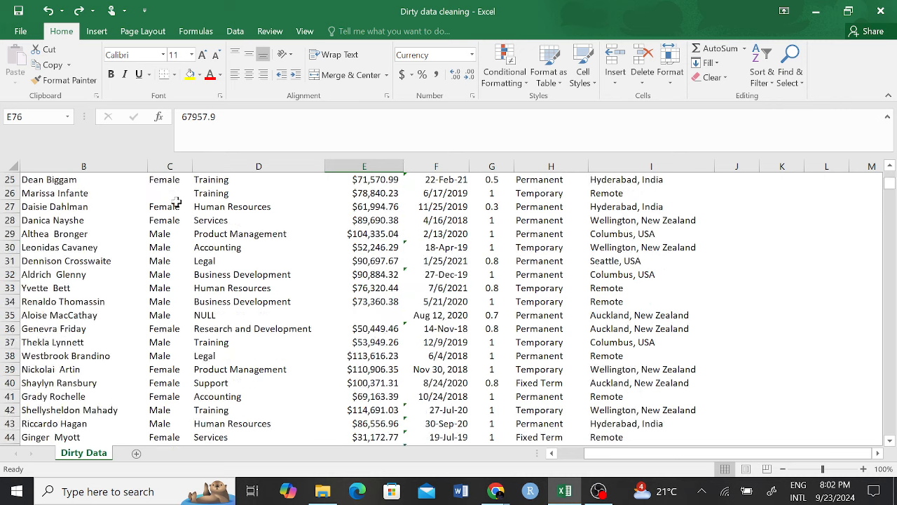
{"action": "scroll", "coordinate": [174, 200], "scroll_direction": "up", "scroll_amount": 8}
{"action": "left_click_drag", "start_coordinate": [162, 197], "coordinate": [160, 413]}
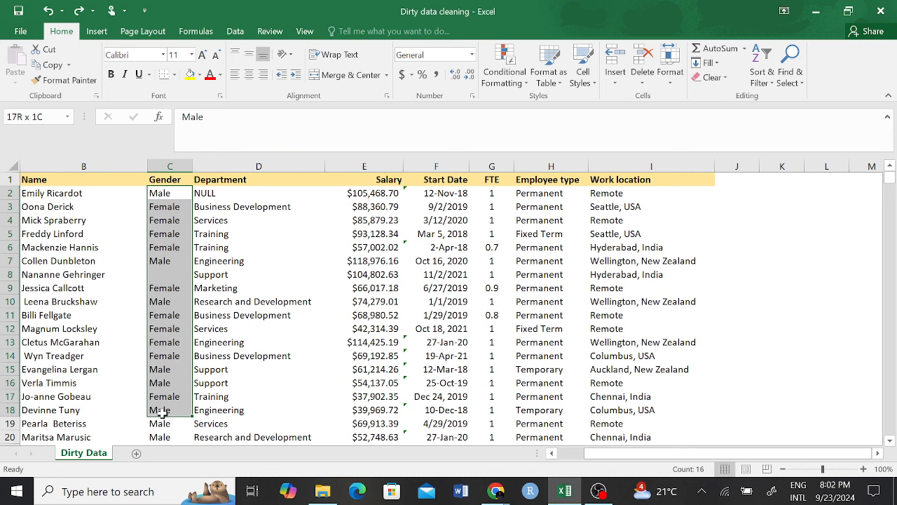
{"action": "left_click", "coordinate": [166, 274]}
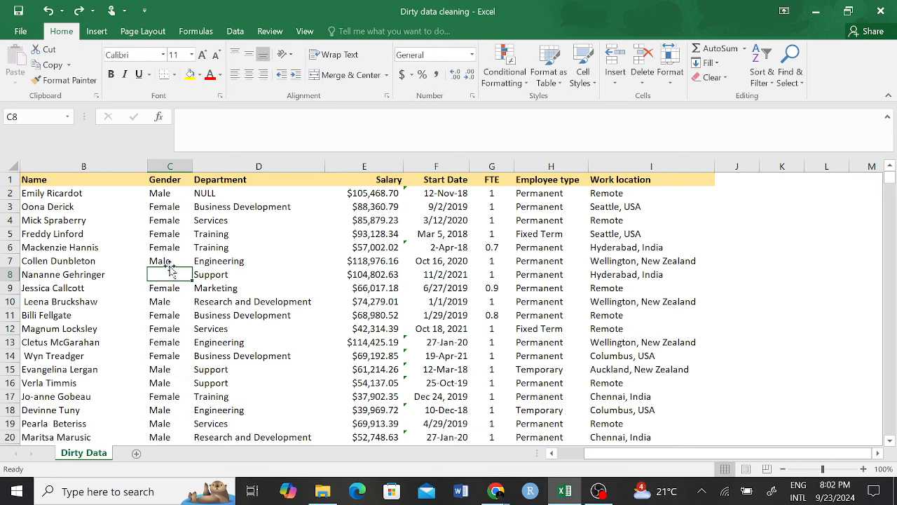
{"action": "left_click", "coordinate": [170, 166]}
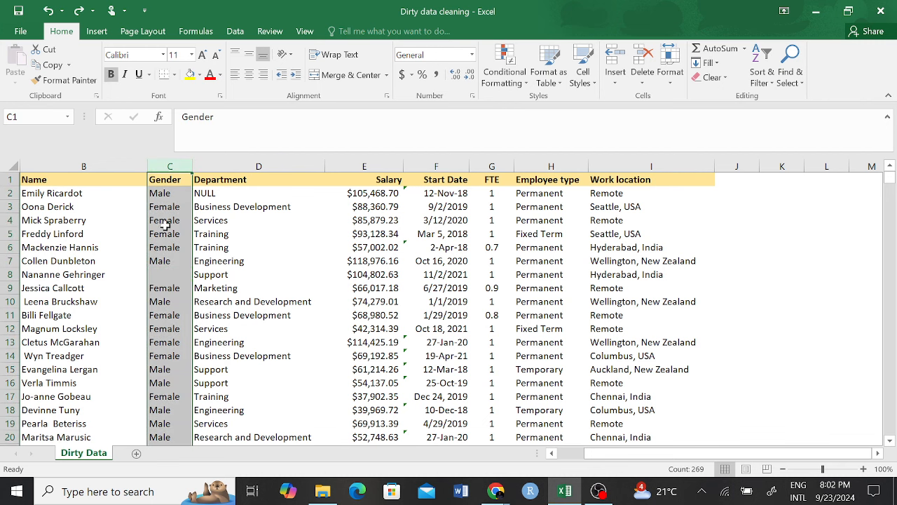
{"action": "left_click", "coordinate": [168, 269]}
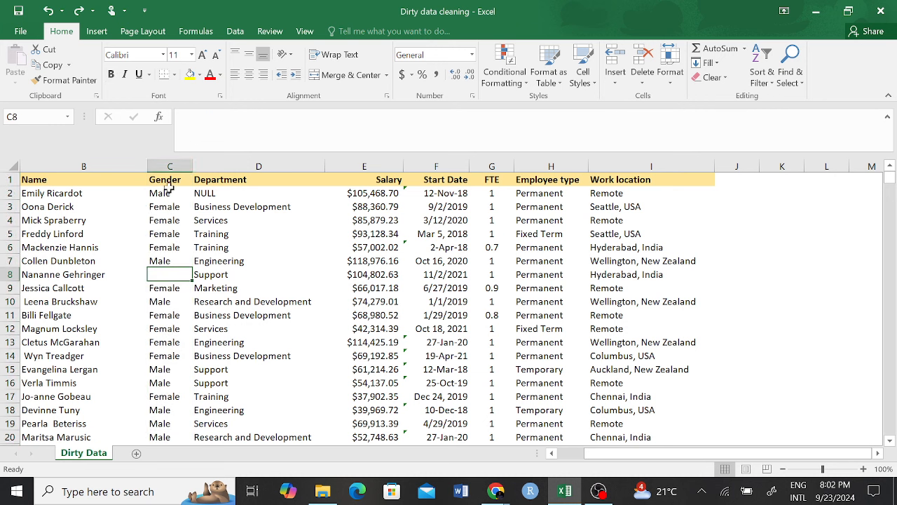
{"action": "left_click", "coordinate": [171, 161]}
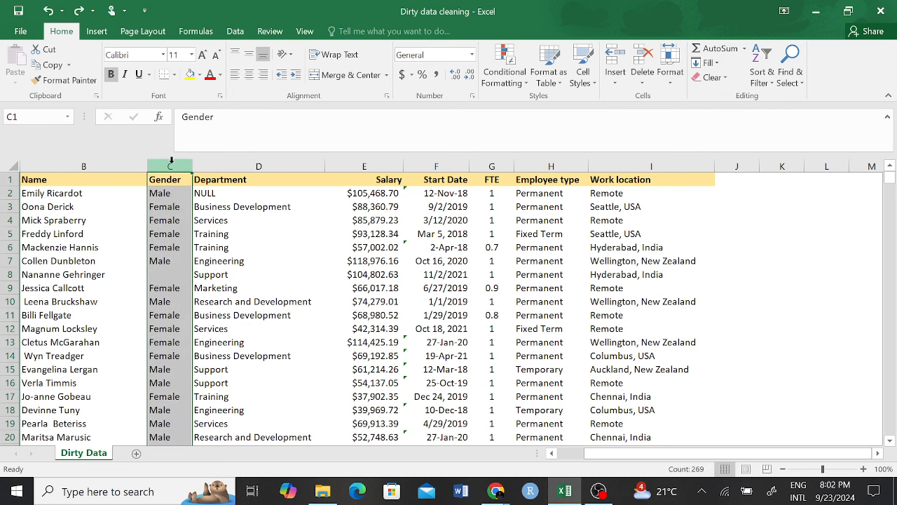
{"action": "left_click", "coordinate": [166, 273]}
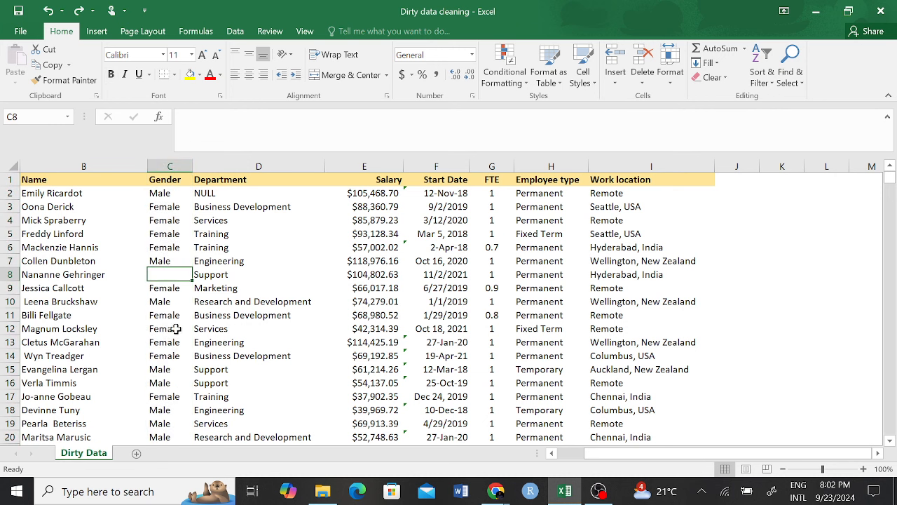
{"action": "left_click_drag", "start_coordinate": [169, 234], "coordinate": [157, 308]}
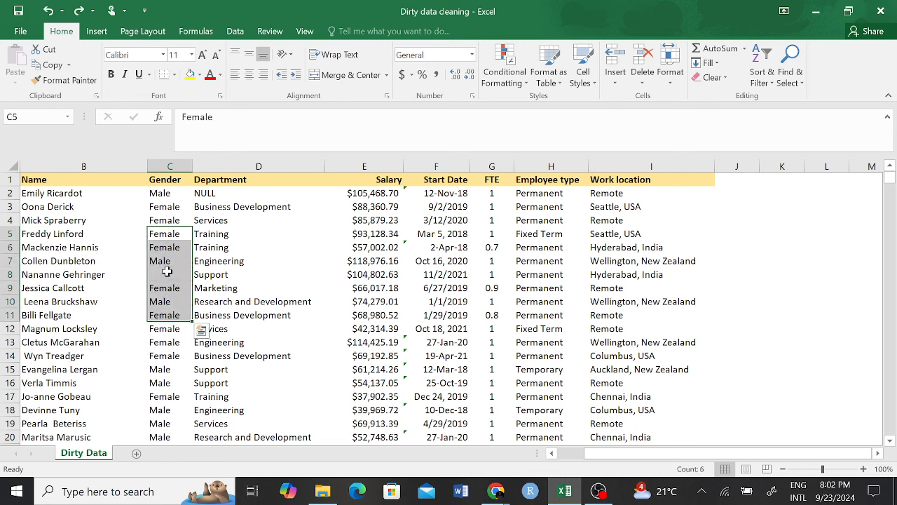
{"action": "left_click", "coordinate": [168, 272]}
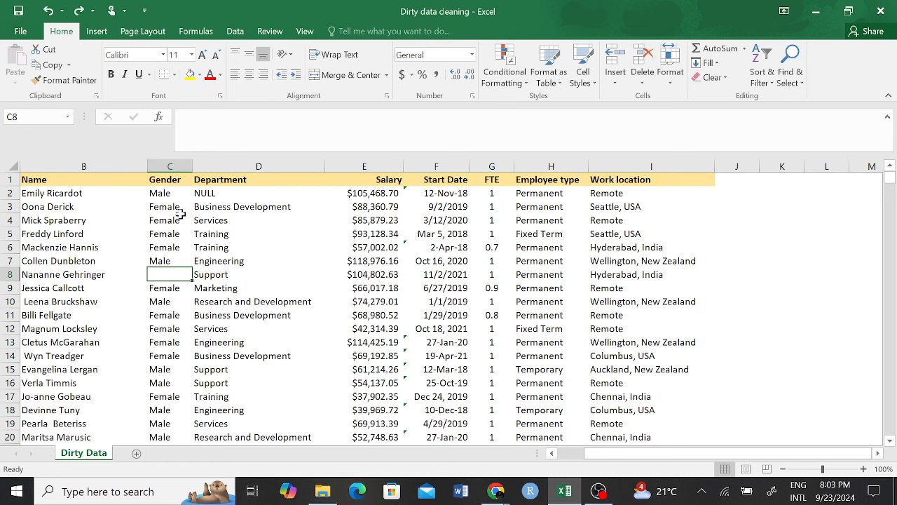
{"action": "left_click", "coordinate": [170, 166]}
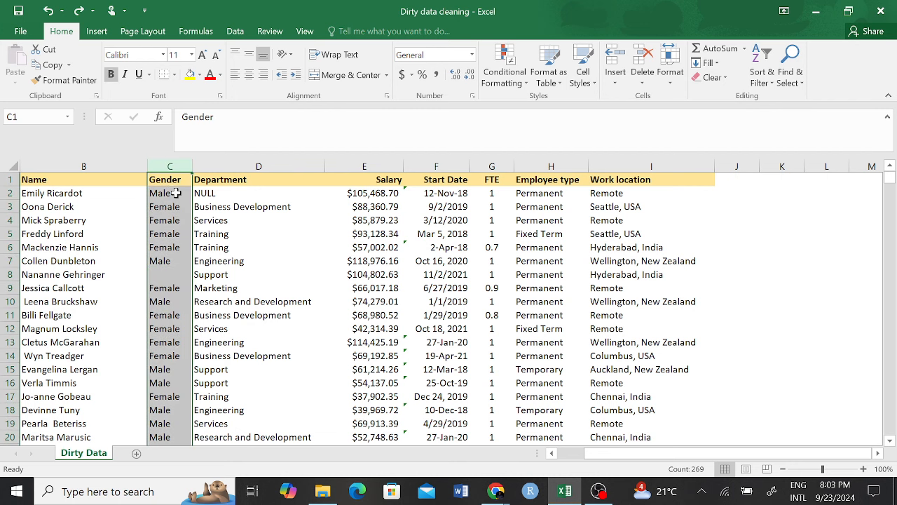
{"action": "left_click", "coordinate": [394, 167]}
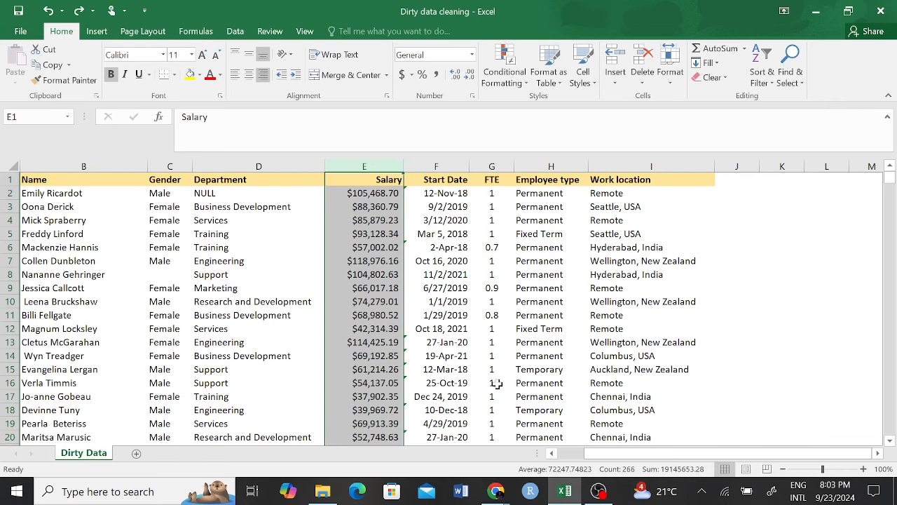
{"action": "scroll", "coordinate": [496, 384], "scroll_direction": "down", "scroll_amount": 8}
{"action": "left_click", "coordinate": [378, 301]}
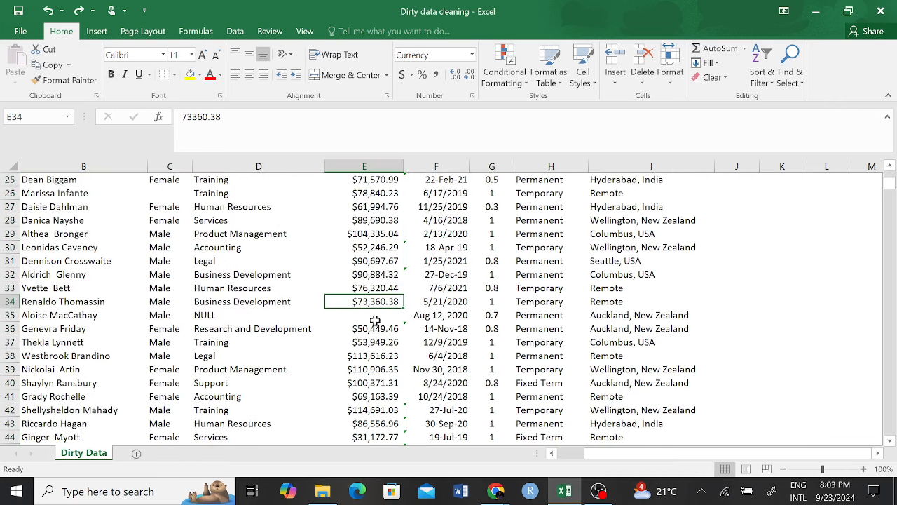
{"action": "left_click", "coordinate": [376, 319]}
{"action": "scroll", "coordinate": [376, 322], "scroll_direction": "up", "scroll_amount": 8}
Step: Turn on filtering for the table's header row
{"action": "left_click", "coordinate": [10, 180]}
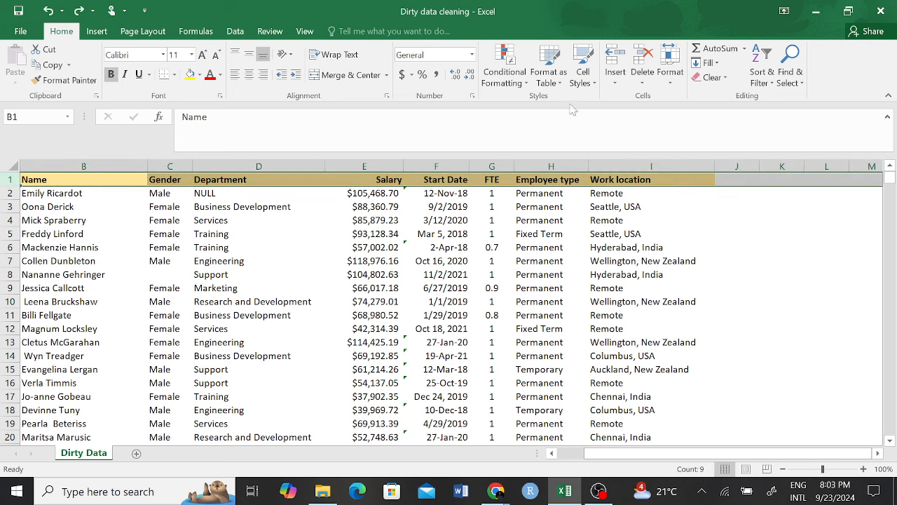
{"action": "left_click", "coordinate": [759, 68]}
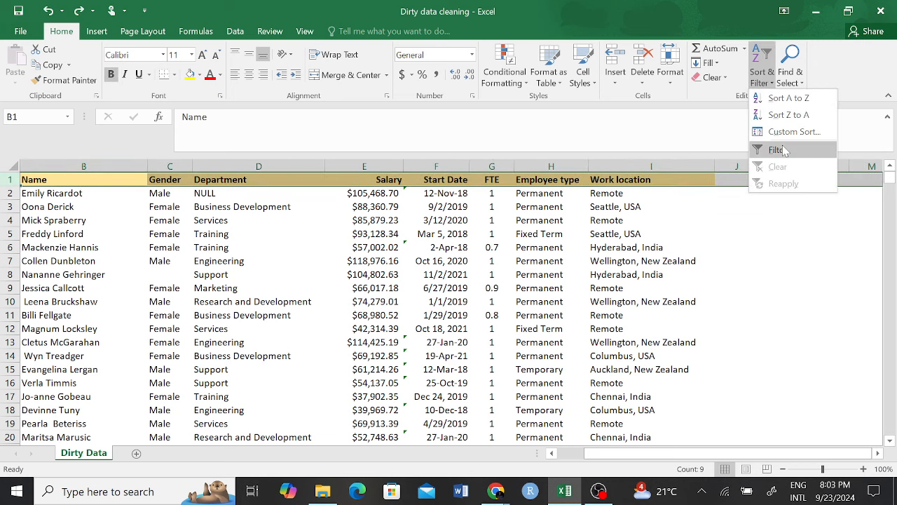
{"action": "left_click", "coordinate": [780, 151]}
{"action": "left_click", "coordinate": [491, 246]}
Step: Filter the Salary column to (Blanks) only, showing 11 of 276 records
{"action": "left_click", "coordinate": [441, 179]}
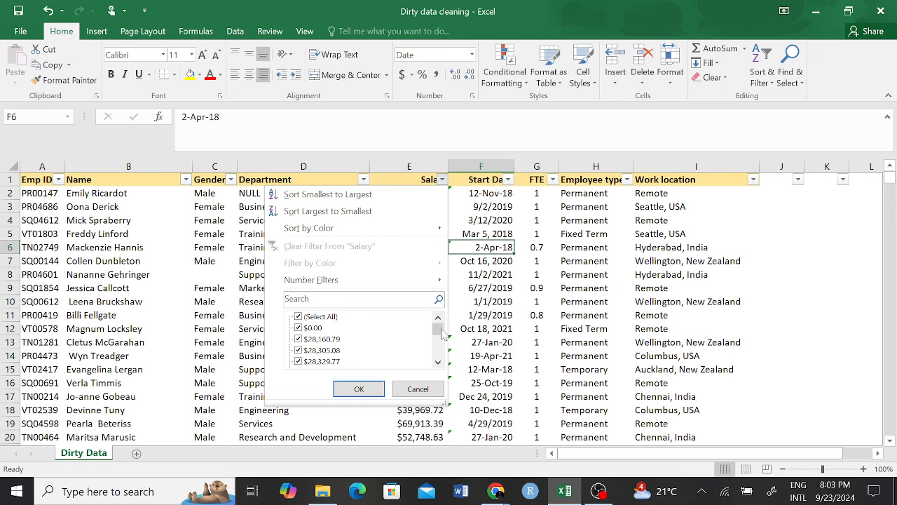
{"action": "left_click_drag", "start_coordinate": [439, 328], "coordinate": [436, 309]}
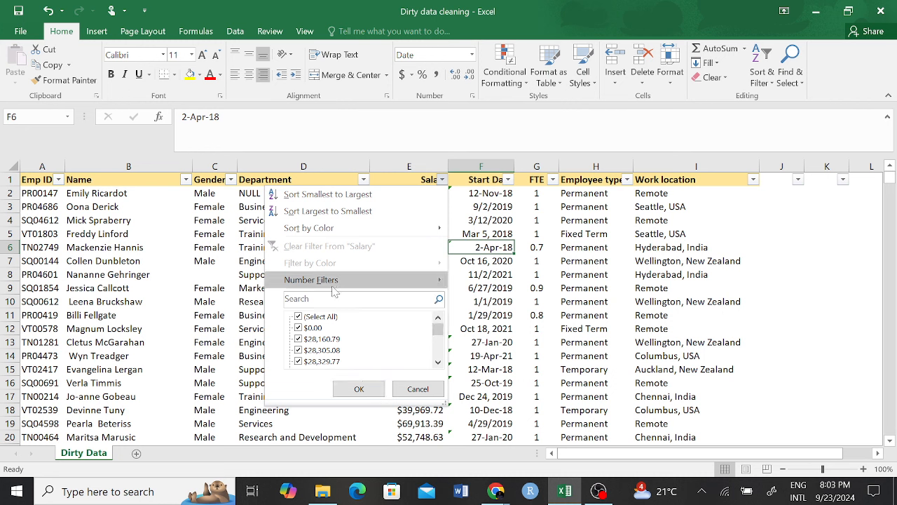
{"action": "left_click", "coordinate": [300, 317]}
{"action": "left_click", "coordinate": [299, 316]}
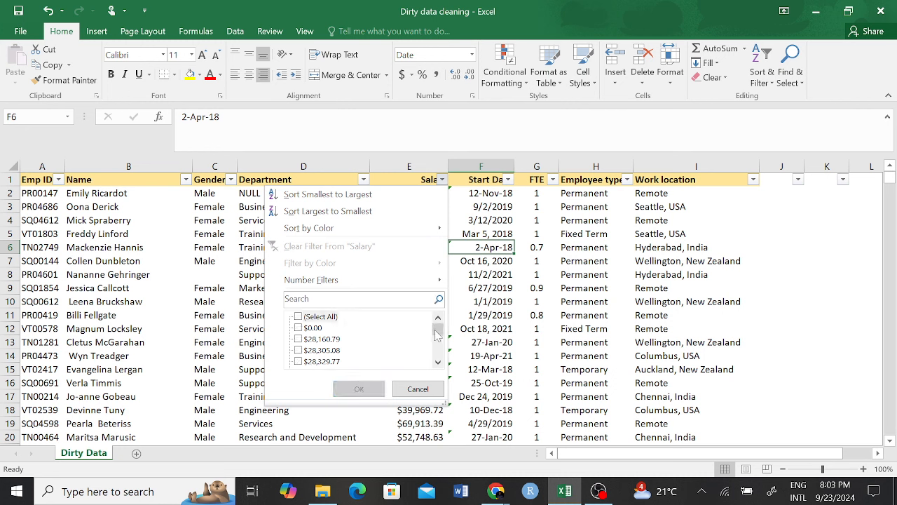
{"action": "left_click_drag", "start_coordinate": [438, 331], "coordinate": [433, 370]}
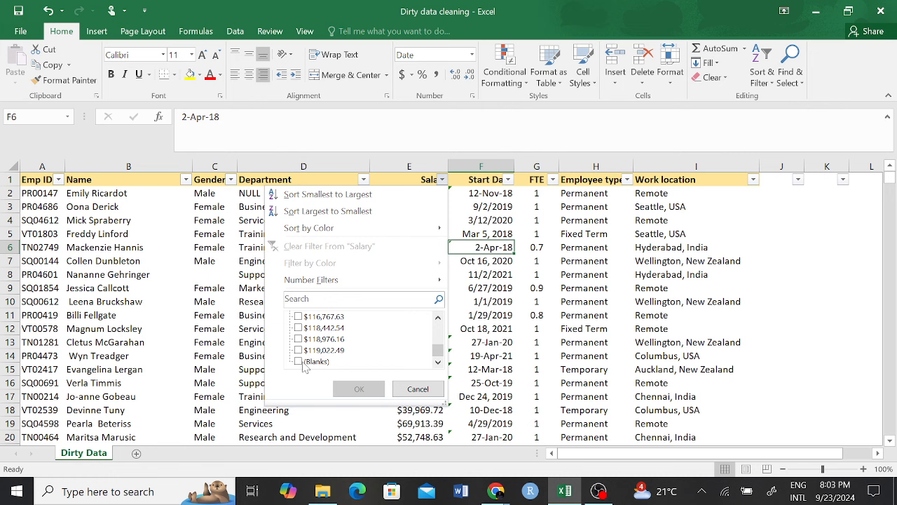
{"action": "left_click", "coordinate": [299, 361]}
{"action": "left_click", "coordinate": [359, 390]}
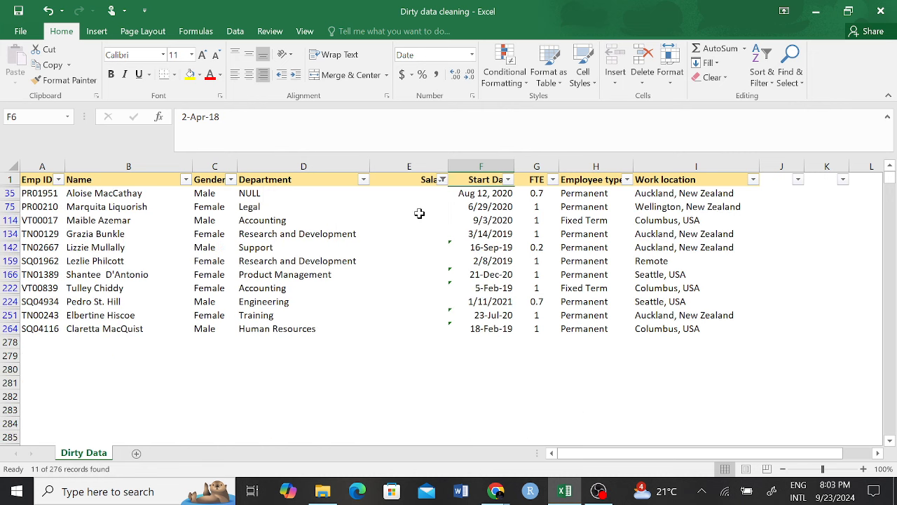
Step: Enter 72,447.75 in E35 and fill it down all 11 filtered blank Salary cells
{"action": "left_click_drag", "start_coordinate": [417, 195], "coordinate": [414, 327]}
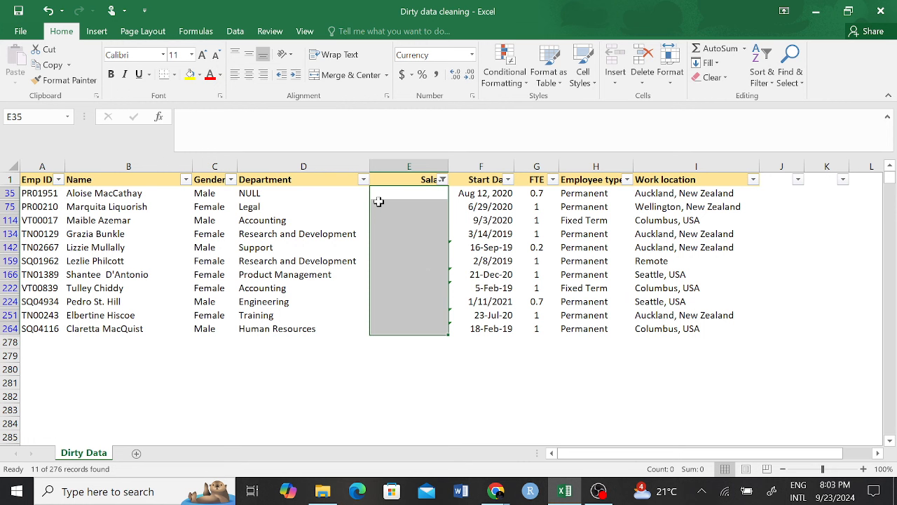
{"action": "type", "text": "7"}
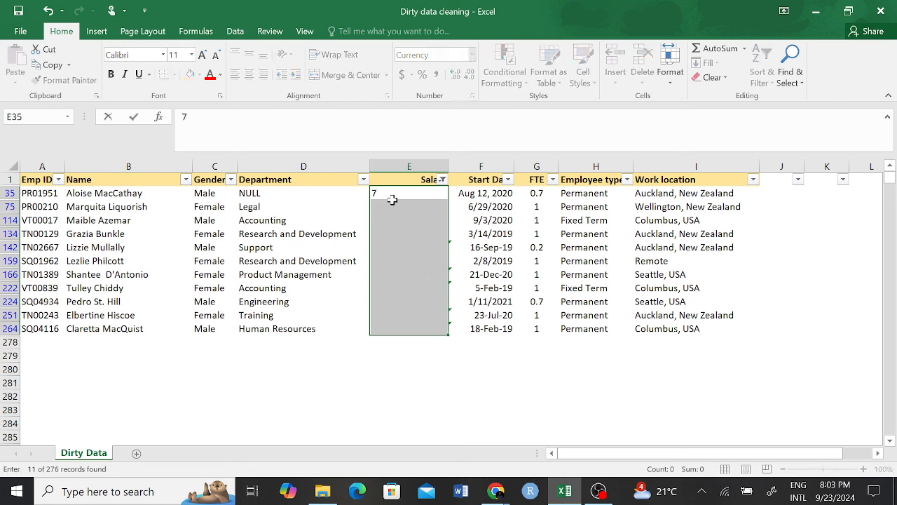
{"action": "type", "text": "2,447.75"}
{"action": "key", "text": "Return"}
{"action": "left_click", "coordinate": [431, 196]}
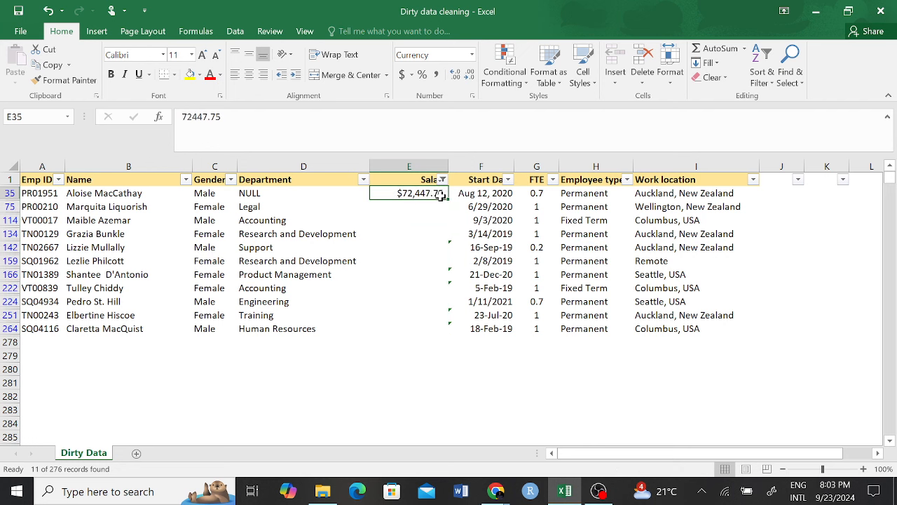
{"action": "left_click_drag", "start_coordinate": [443, 200], "coordinate": [435, 338]}
{"action": "left_click", "coordinate": [436, 389]}
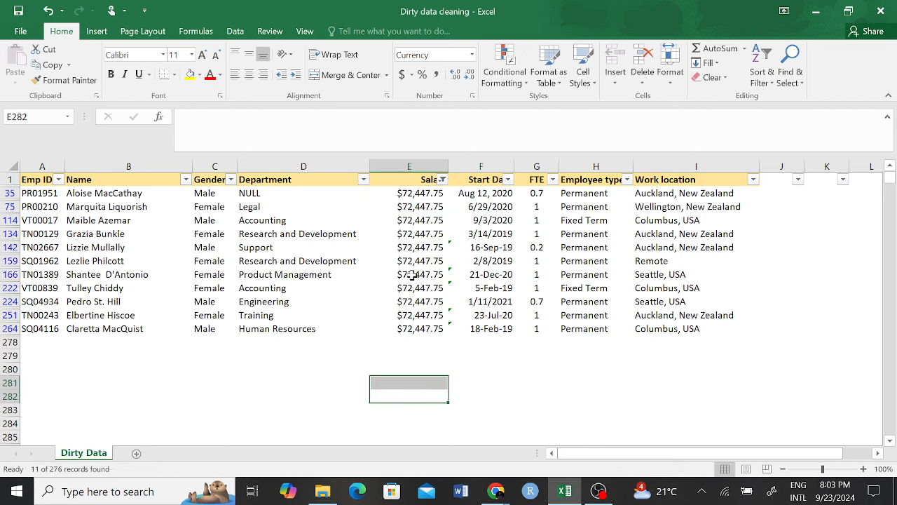
{"action": "left_click", "coordinate": [330, 363]}
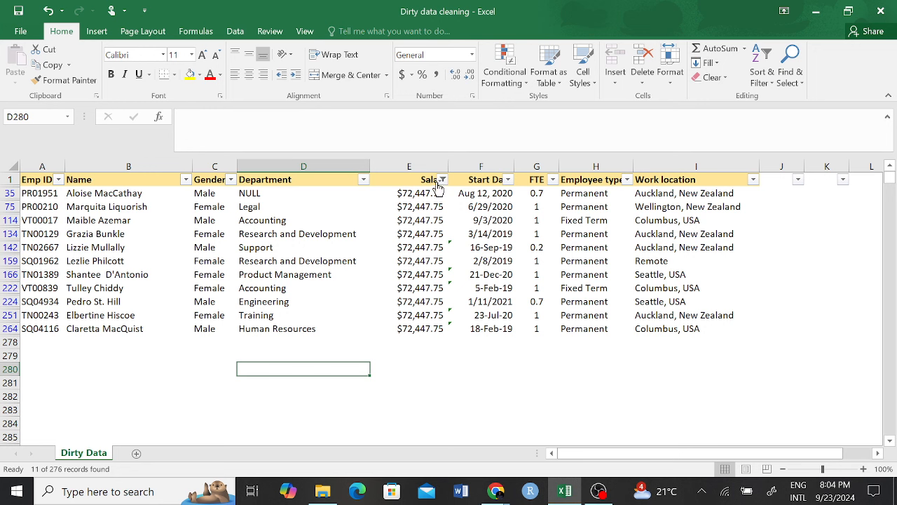
Step: Clear the Salary filter so all salary rows show again
{"action": "left_click", "coordinate": [442, 180]}
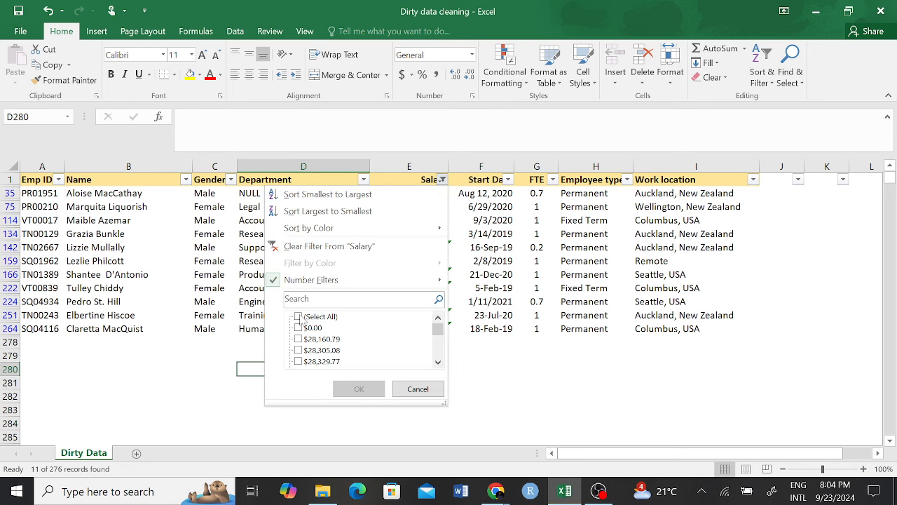
{"action": "left_click", "coordinate": [300, 316]}
{"action": "left_click", "coordinate": [358, 390]}
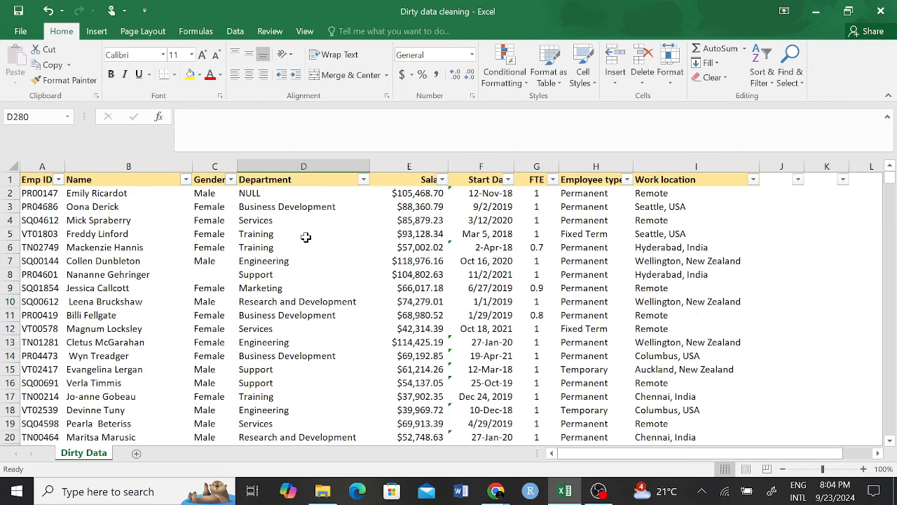
Step: Filter the Gender column to show only blank entries
{"action": "left_click", "coordinate": [231, 180]}
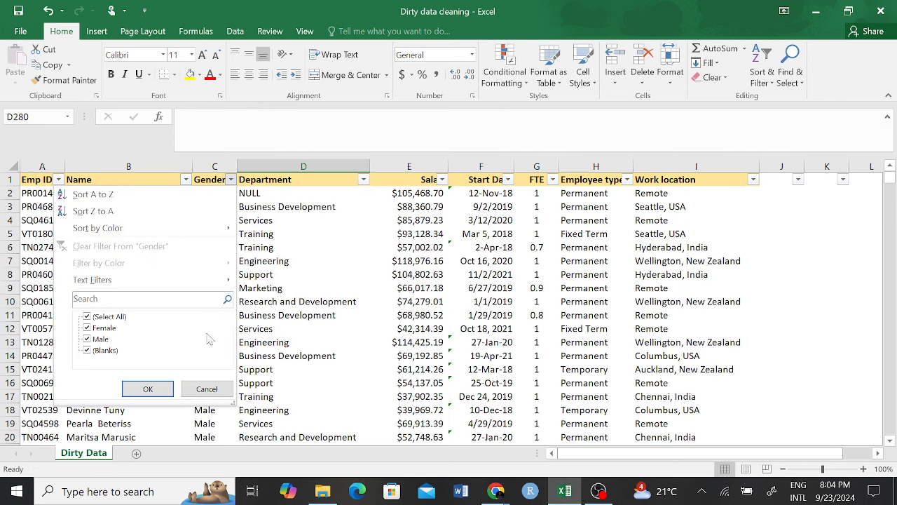
{"action": "left_click", "coordinate": [87, 316]}
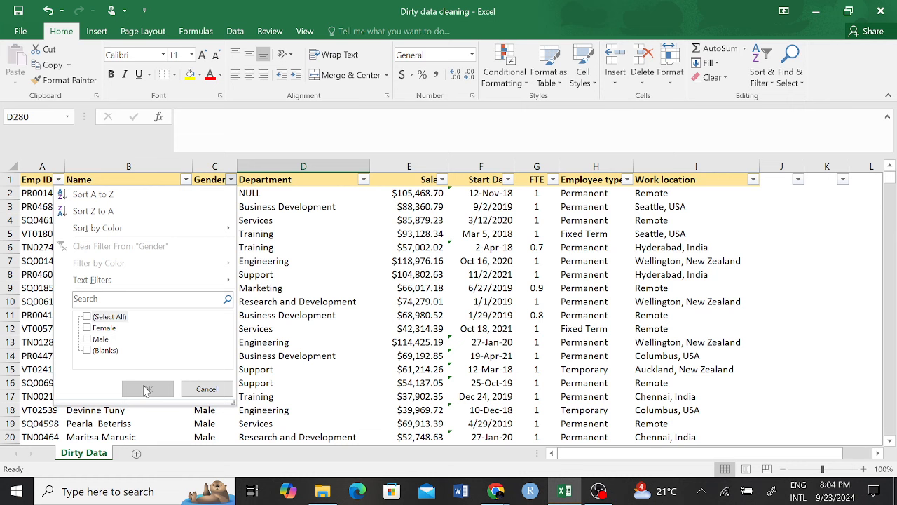
{"action": "left_click", "coordinate": [87, 350]}
{"action": "left_click", "coordinate": [147, 389]}
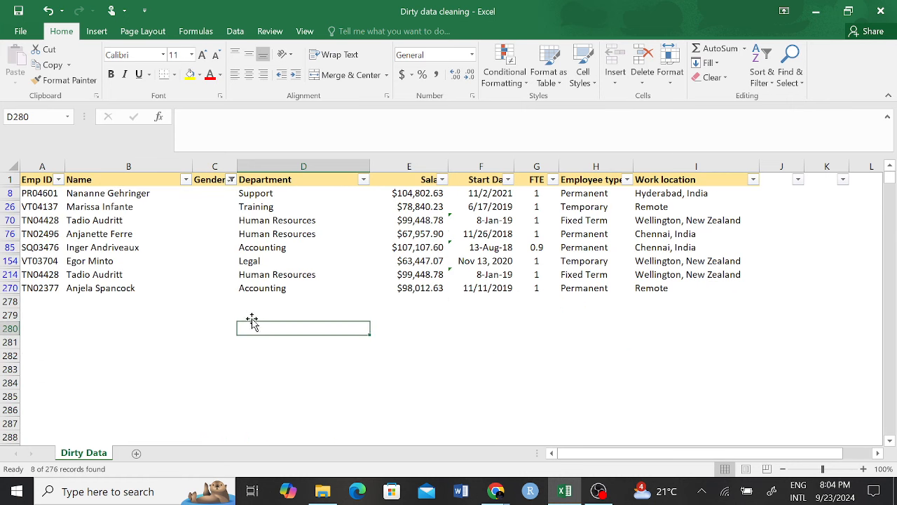
Step: Review the blank-Gender employees, including rows 8 and 26, leaving C8 empty
{"action": "left_click", "coordinate": [213, 205]}
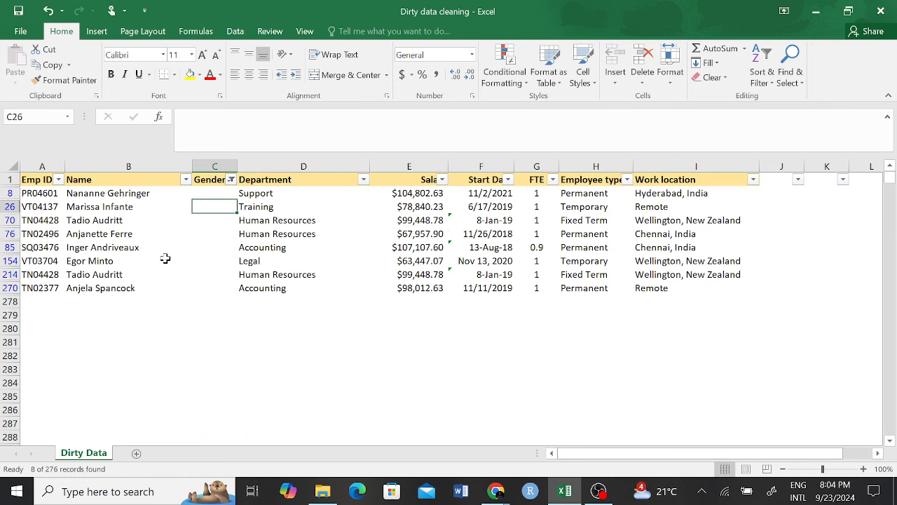
{"action": "left_click", "coordinate": [110, 194]}
{"action": "left_click", "coordinate": [111, 301]}
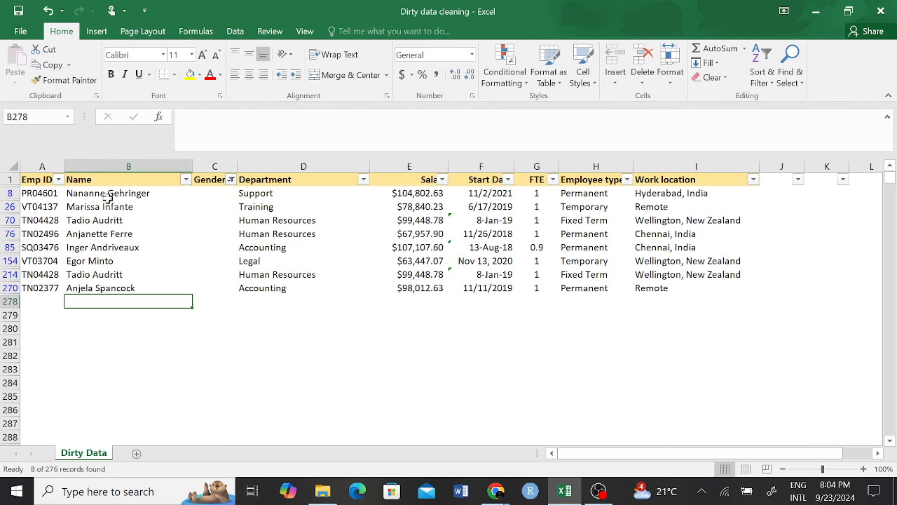
{"action": "left_click_drag", "start_coordinate": [105, 206], "coordinate": [108, 281]}
{"action": "left_click", "coordinate": [118, 328]}
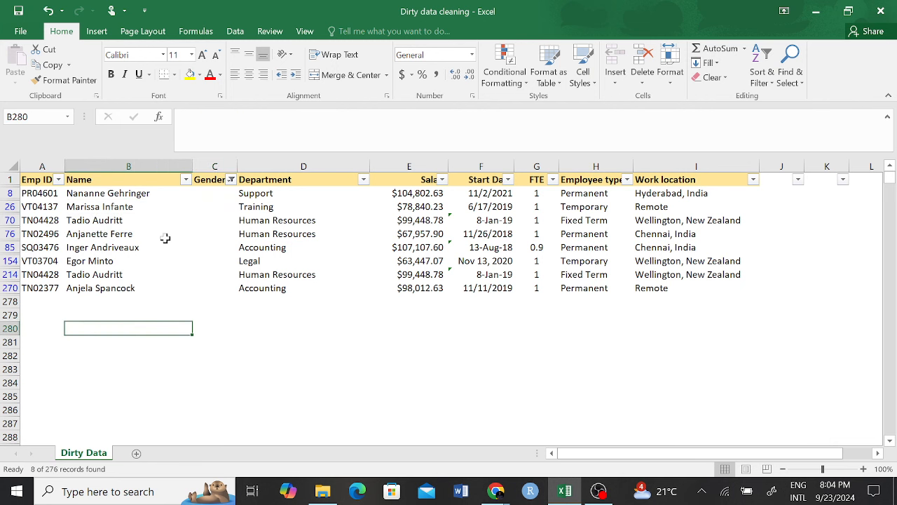
{"action": "left_click", "coordinate": [201, 196]}
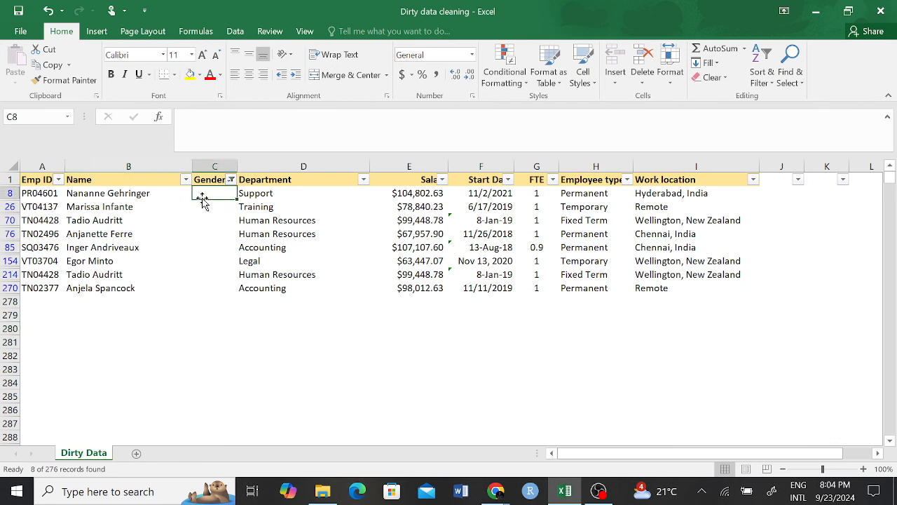
{"action": "double_click", "coordinate": [212, 195]}
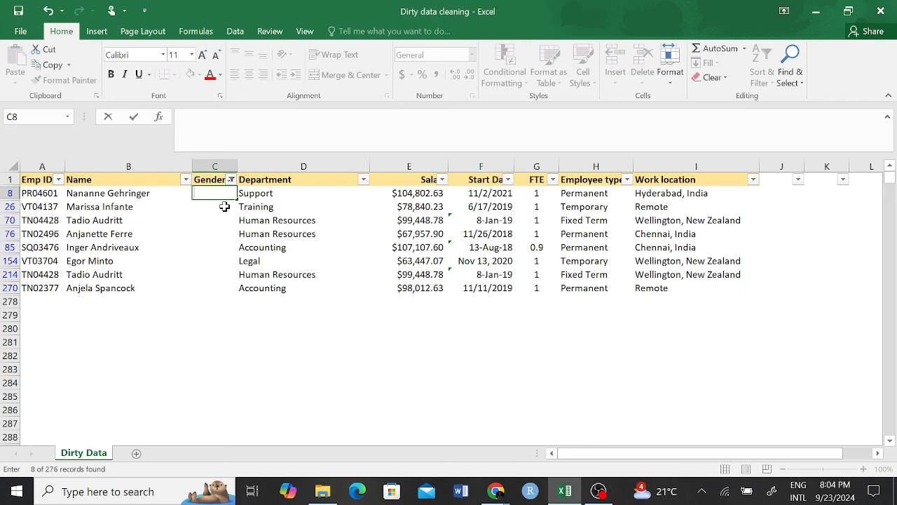
{"action": "left_click", "coordinate": [210, 233]}
{"action": "left_click", "coordinate": [222, 193]}
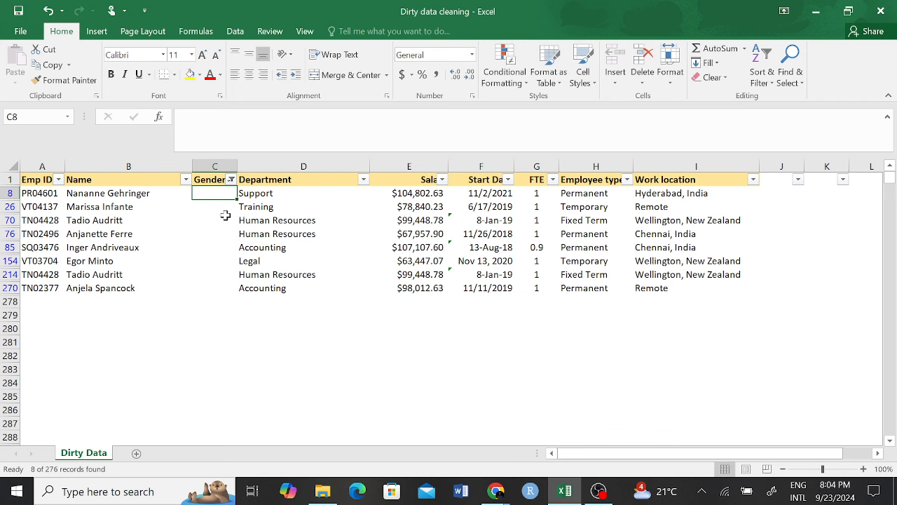
{"action": "left_click", "coordinate": [211, 218]}
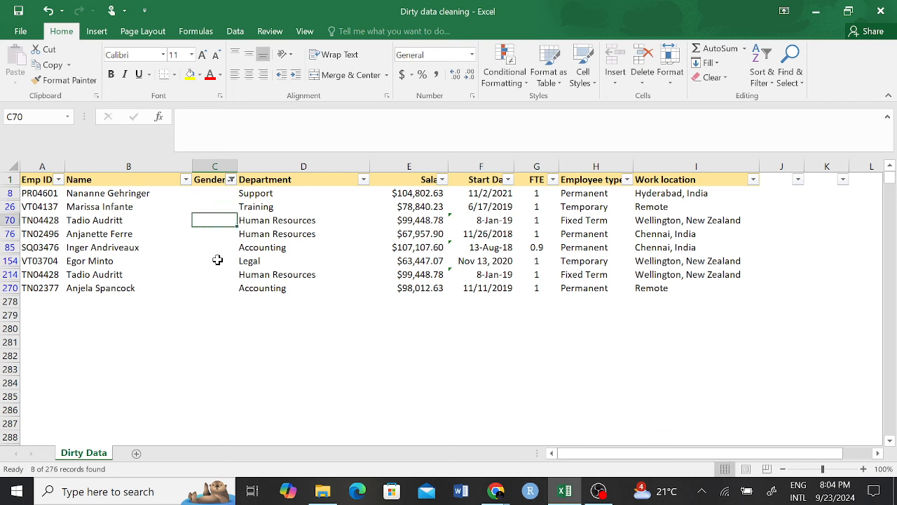
Step: Reselect all Gender values to remove the filter and show every row
{"action": "left_click", "coordinate": [231, 179]}
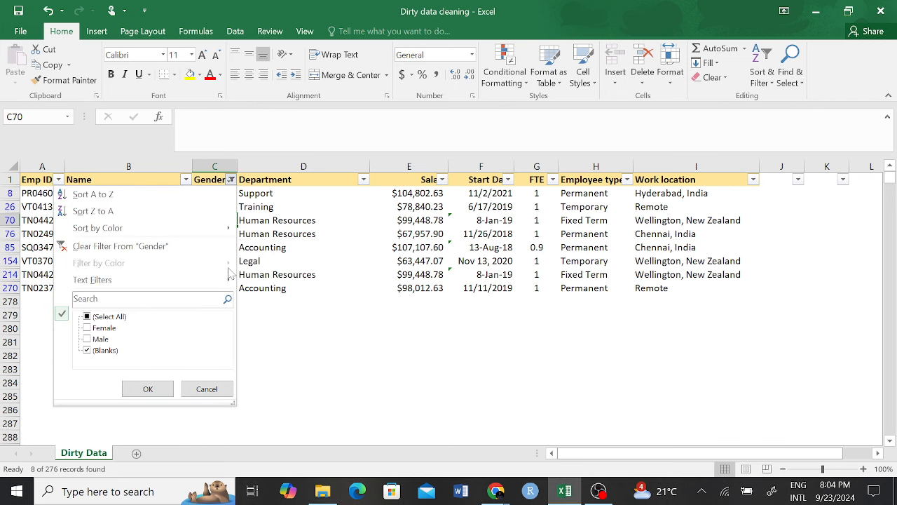
{"action": "left_click", "coordinate": [88, 317]}
{"action": "left_click", "coordinate": [144, 388]}
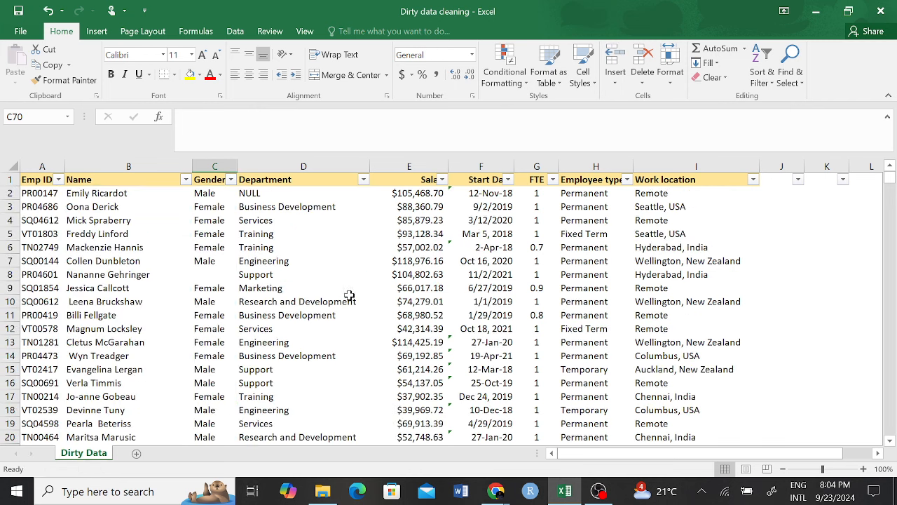
{"action": "left_click", "coordinate": [425, 180]}
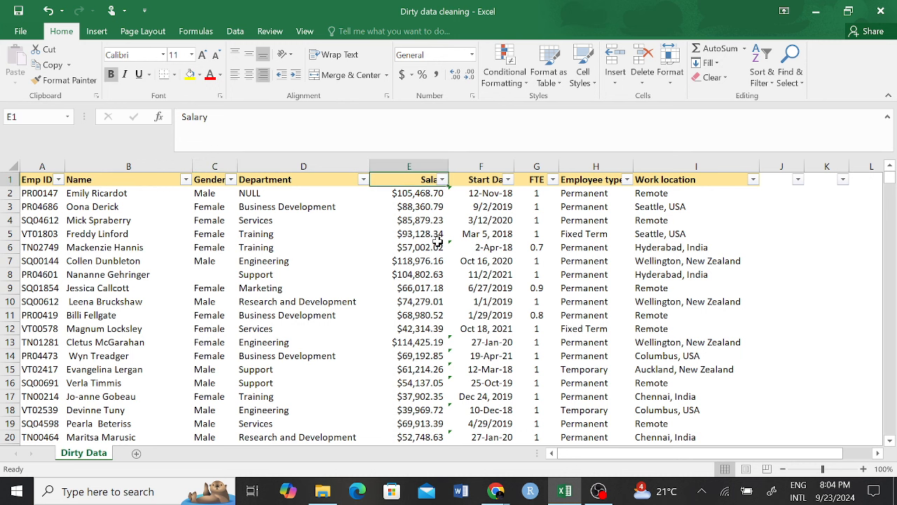
{"action": "left_click", "coordinate": [424, 165]}
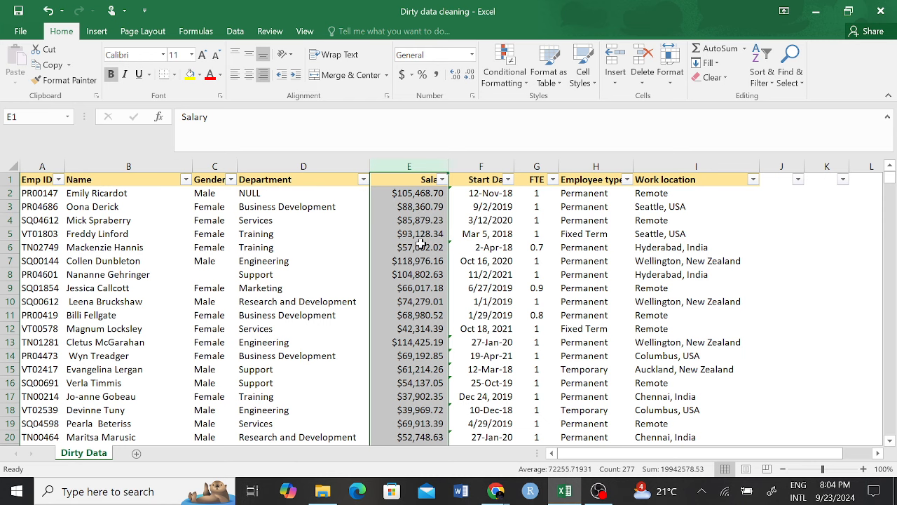
{"action": "scroll", "coordinate": [421, 280], "scroll_direction": "down", "scroll_amount": 5}
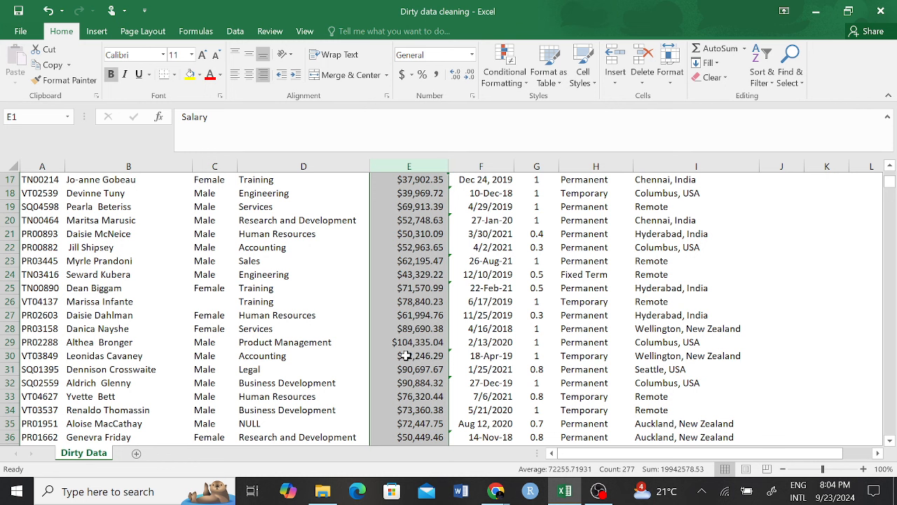
{"action": "left_click", "coordinate": [410, 343]}
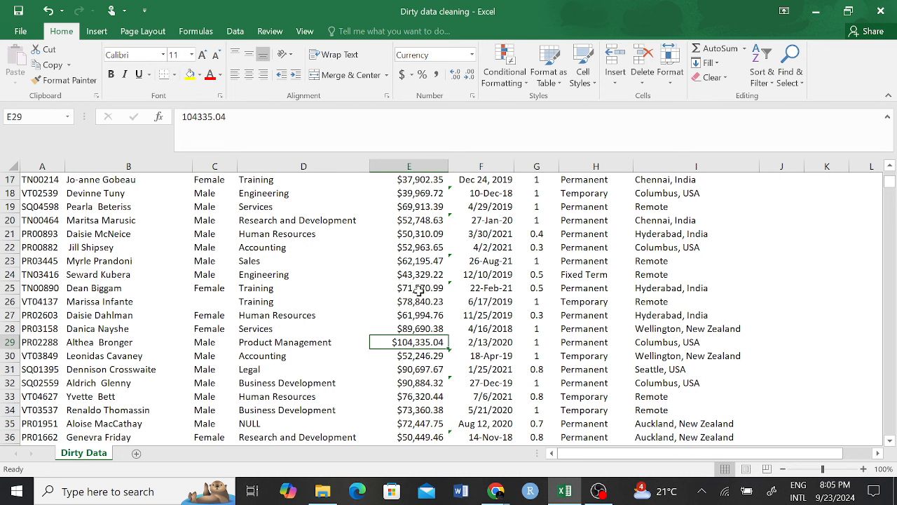
{"action": "left_click_drag", "start_coordinate": [419, 288], "coordinate": [417, 342]}
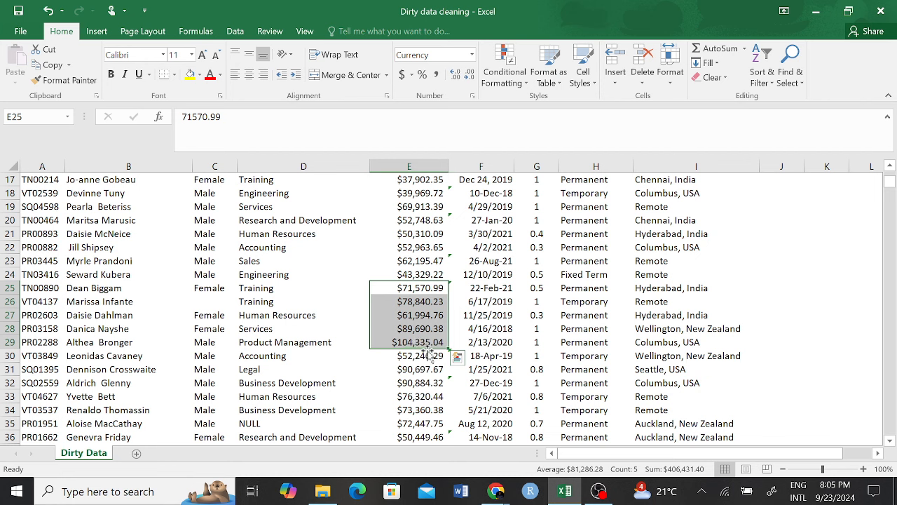
{"action": "left_click", "coordinate": [427, 327]}
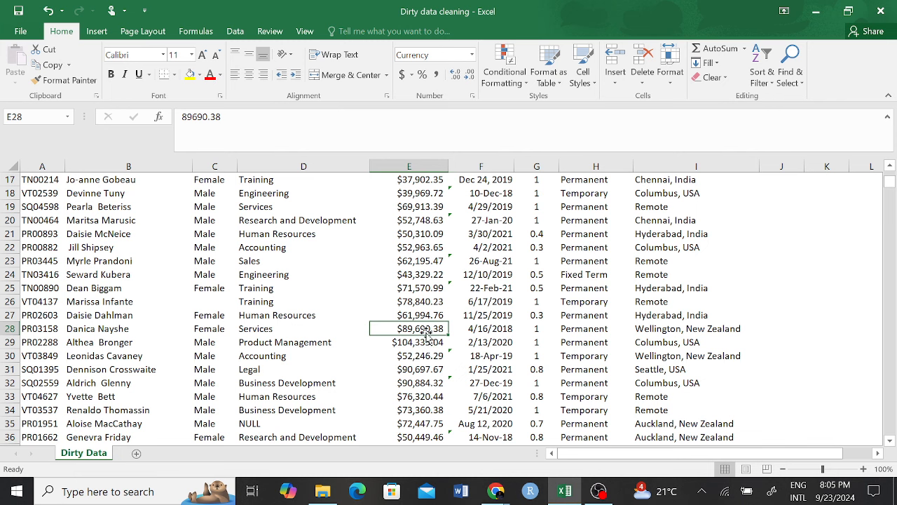
{"action": "scroll", "coordinate": [424, 354], "scroll_direction": "down", "scroll_amount": 3}
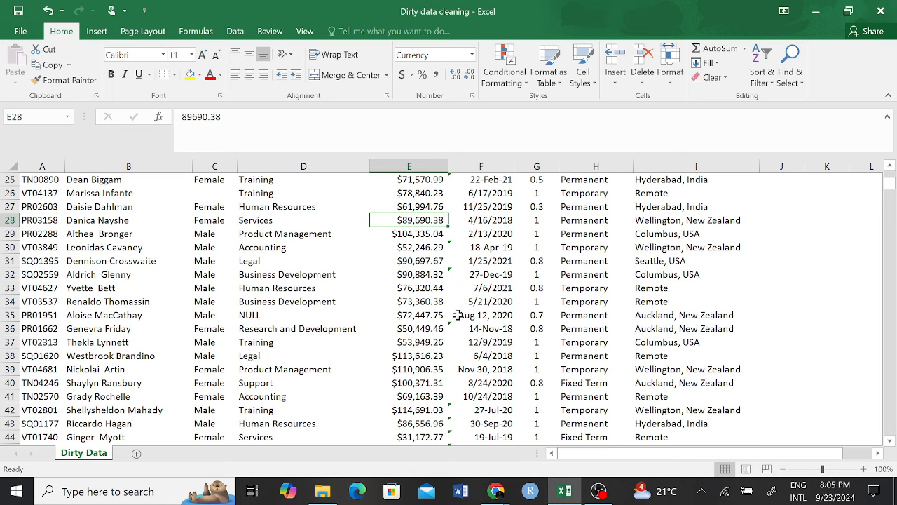
{"action": "scroll", "coordinate": [432, 293], "scroll_direction": "up", "scroll_amount": 8}
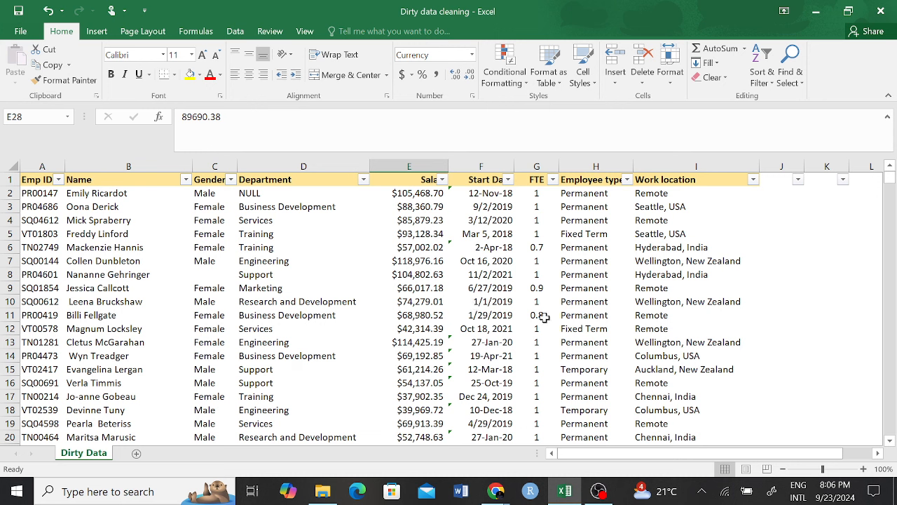
Step: Turn off filtering on the table's header row
{"action": "left_click", "coordinate": [444, 271]}
{"action": "left_click", "coordinate": [11, 179]}
{"action": "left_click", "coordinate": [762, 74]}
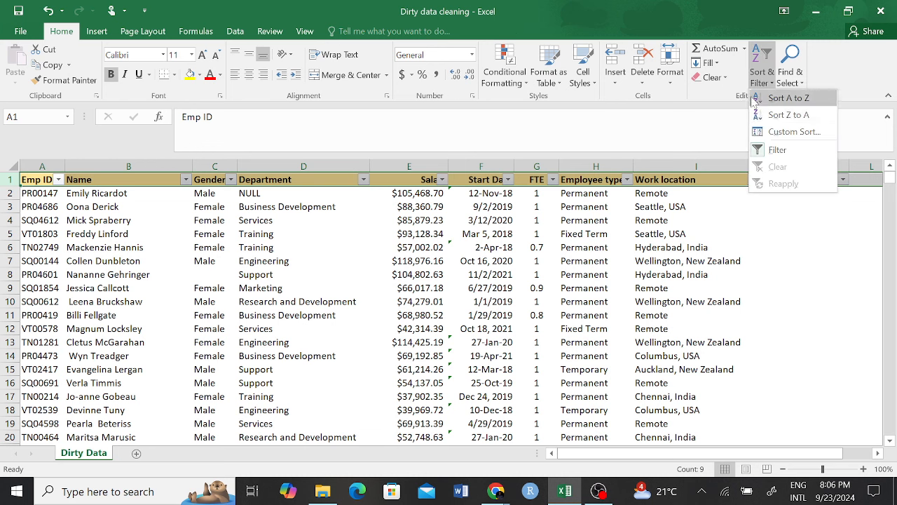
{"action": "left_click", "coordinate": [774, 152]}
Step: Look over the Work location column and the empty cells beside the table
{"action": "left_click", "coordinate": [295, 274]}
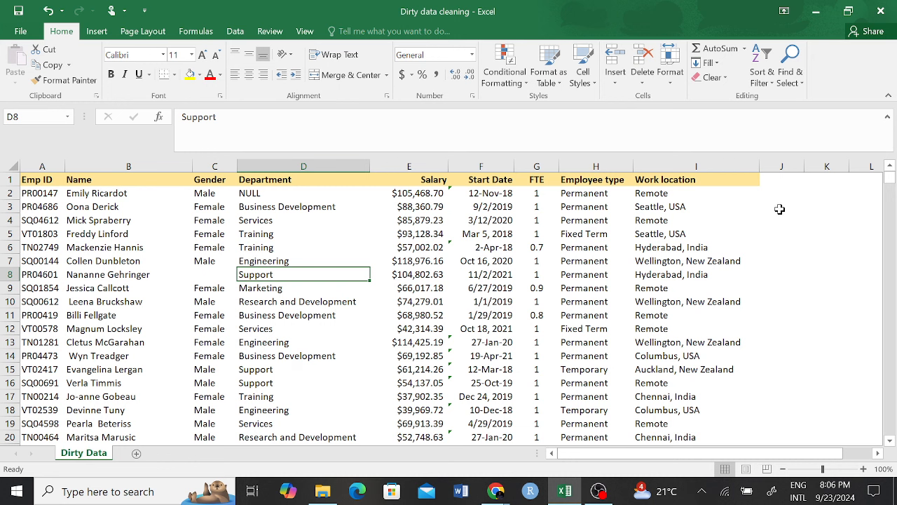
{"action": "left_click", "coordinate": [681, 167]}
{"action": "left_click", "coordinate": [768, 258]}
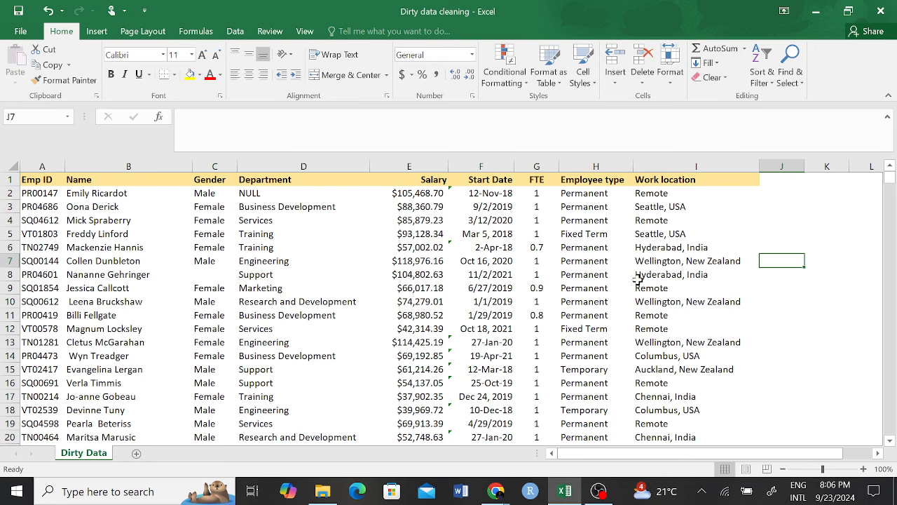
{"action": "left_click", "coordinate": [817, 232]}
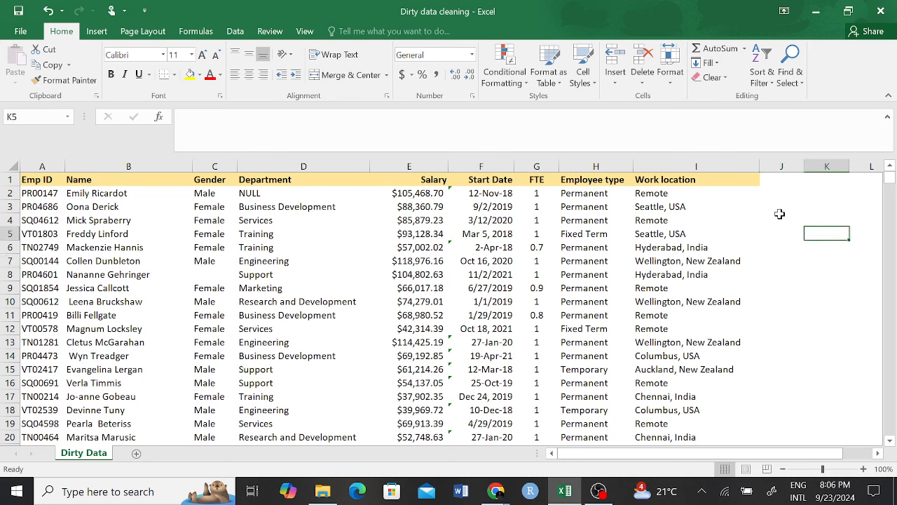
{"action": "left_click", "coordinate": [791, 191]}
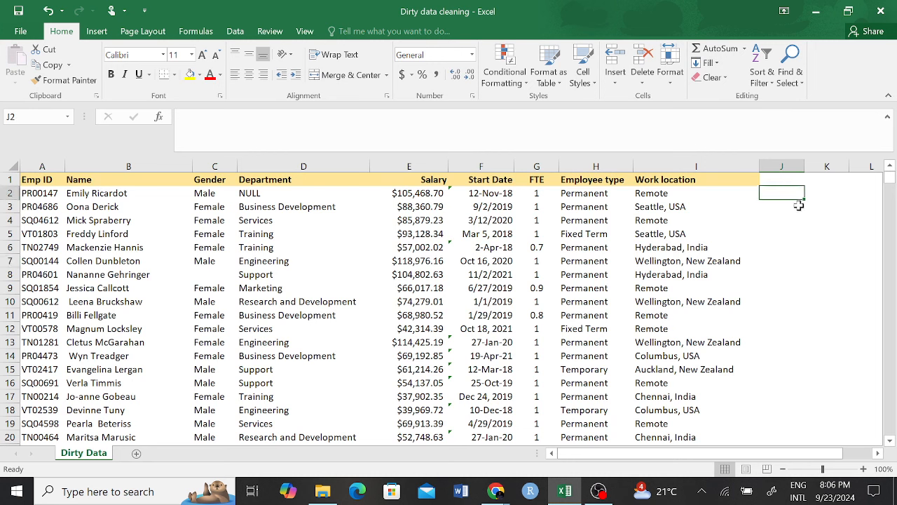
{"action": "left_click", "coordinate": [778, 181]}
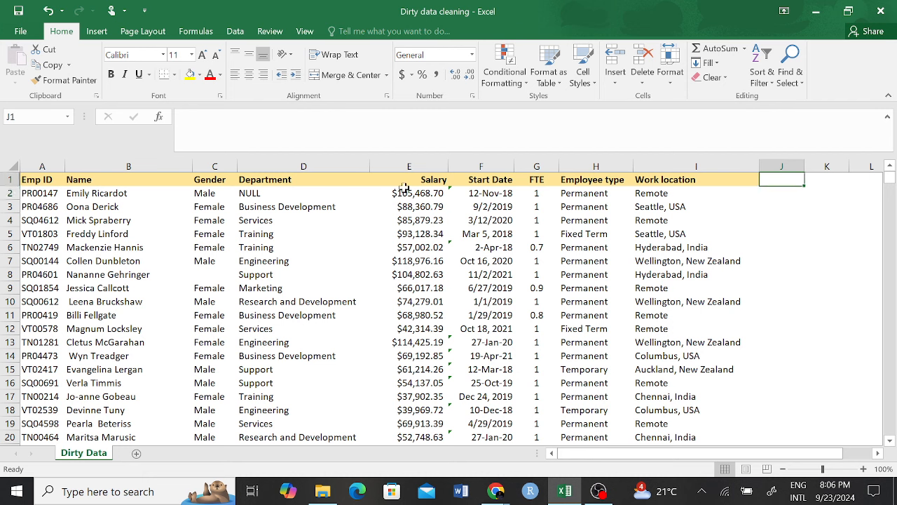
{"action": "left_click", "coordinate": [116, 164]}
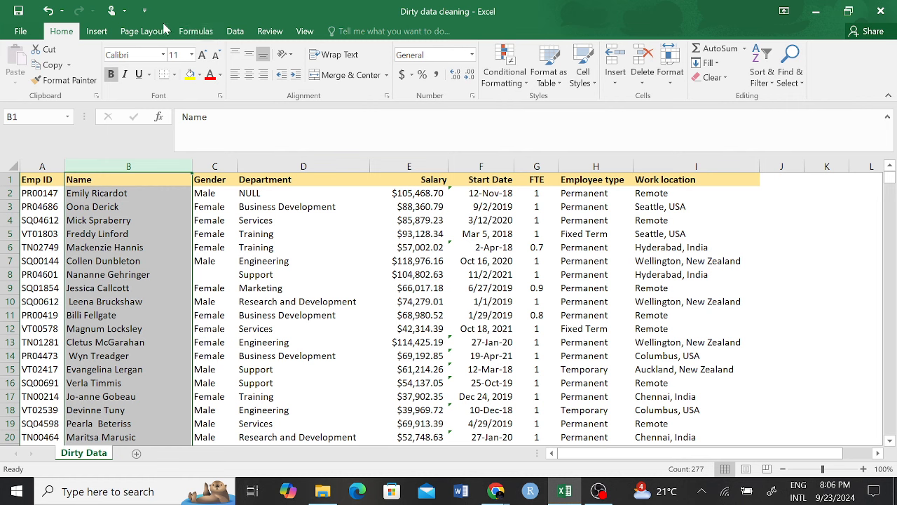
Step: Switch to the Data tab and select the Work location column I
{"action": "left_click", "coordinate": [100, 32]}
{"action": "left_click", "coordinate": [146, 31]}
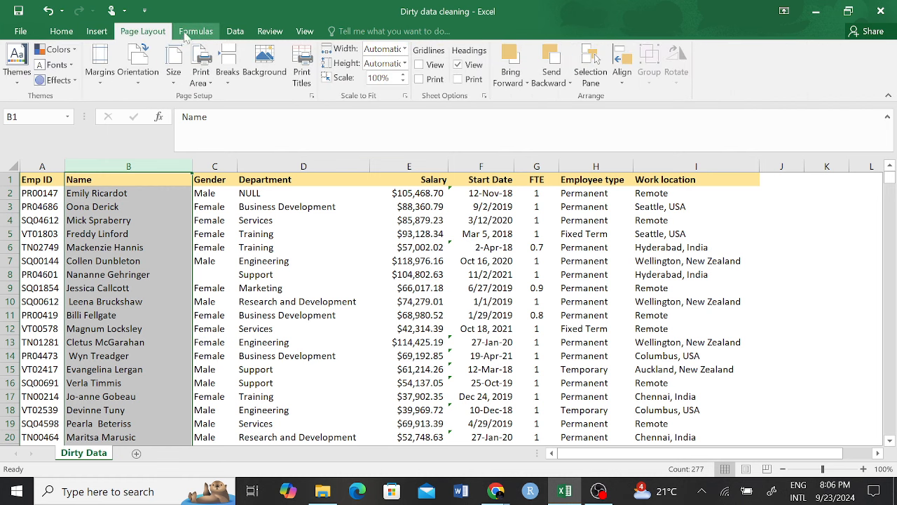
{"action": "left_click", "coordinate": [195, 32]}
{"action": "left_click", "coordinate": [236, 32]}
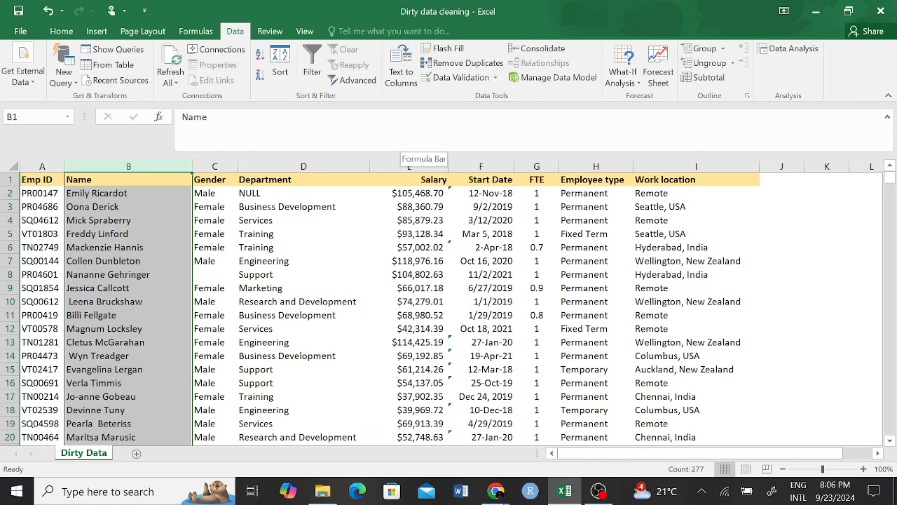
{"action": "left_click", "coordinate": [486, 312]}
{"action": "left_click", "coordinate": [128, 166]}
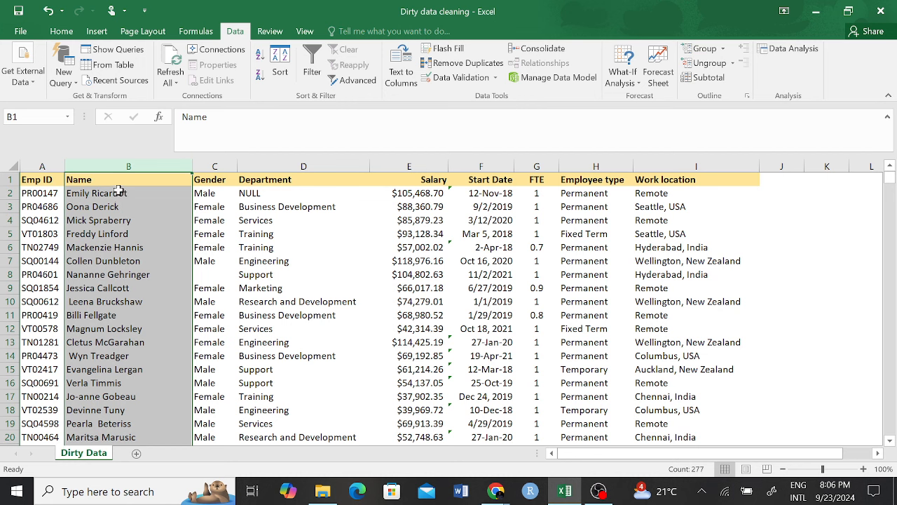
{"action": "left_click", "coordinate": [684, 167]}
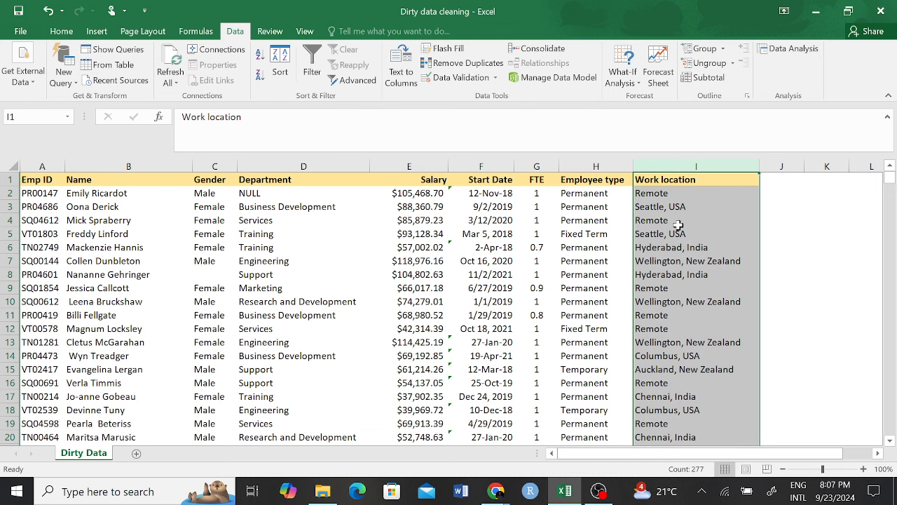
Step: Start Text to Columns on column I with the Delimited type
{"action": "left_click", "coordinate": [722, 277]}
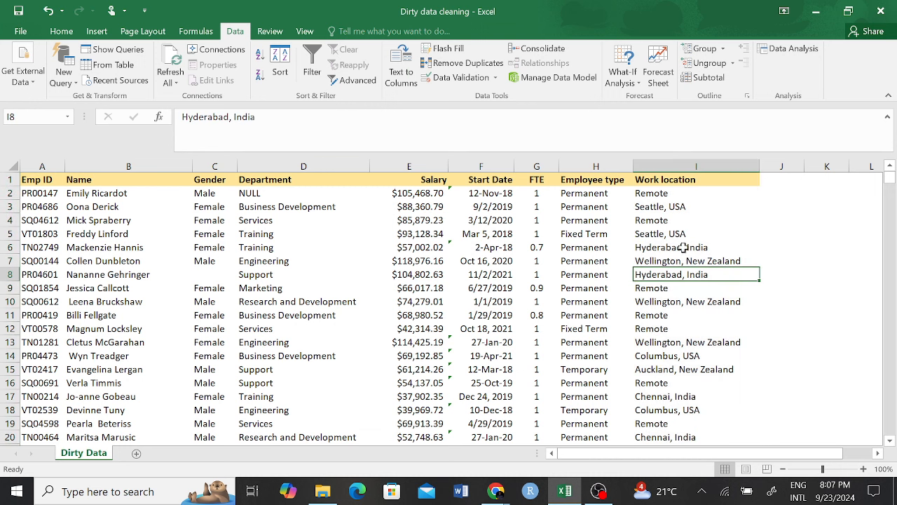
{"action": "left_click", "coordinate": [722, 167]}
{"action": "left_click", "coordinate": [398, 70]}
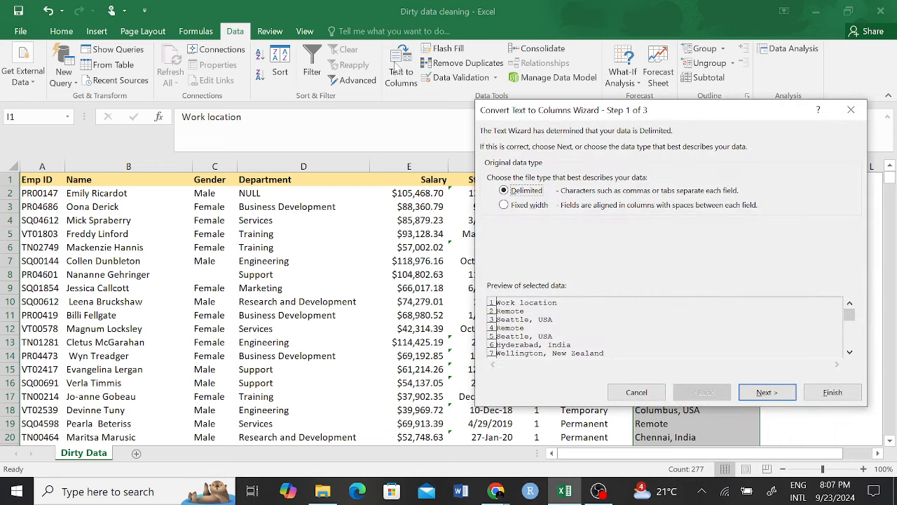
{"action": "left_click_drag", "start_coordinate": [707, 116], "coordinate": [405, 145]}
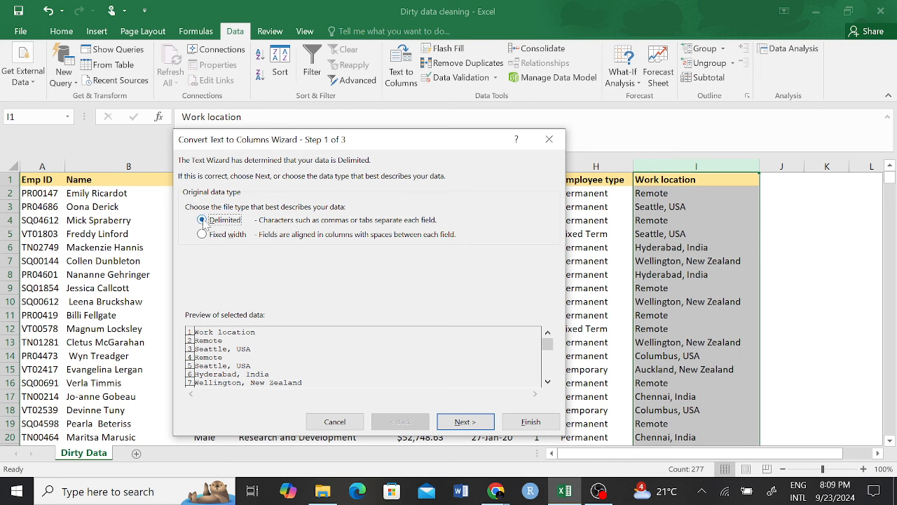
{"action": "left_click", "coordinate": [467, 424]}
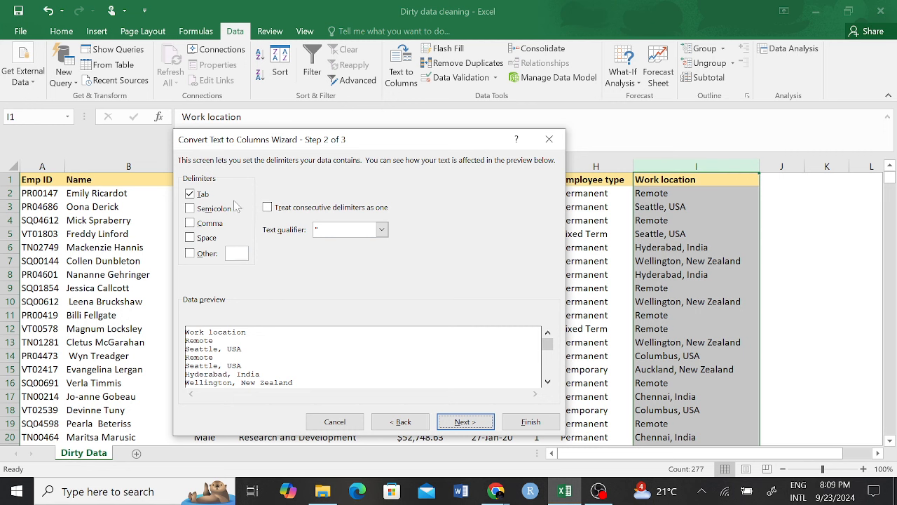
Step: Try tab, comma, semicolon and space delimiters in the wizard preview
{"action": "left_click", "coordinate": [190, 196]}
{"action": "left_click", "coordinate": [189, 223]}
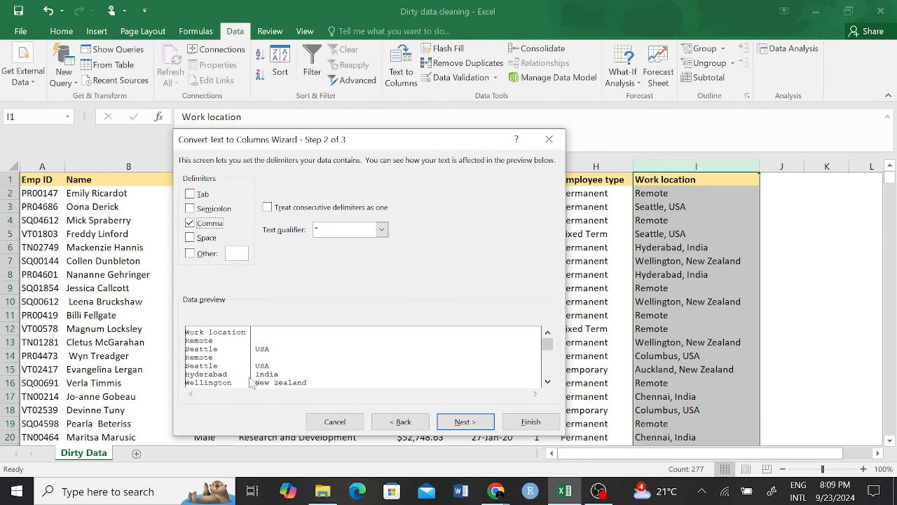
{"action": "left_click", "coordinate": [190, 222]}
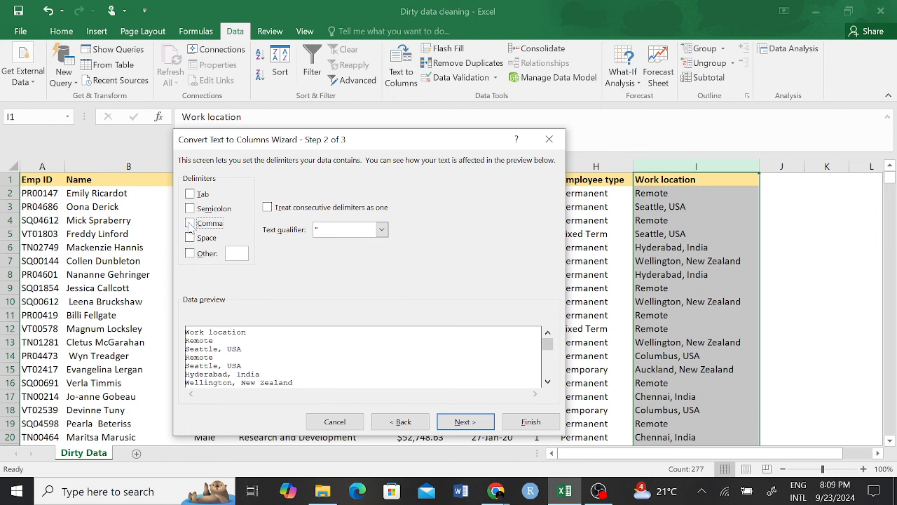
{"action": "left_click", "coordinate": [191, 209]}
{"action": "left_click", "coordinate": [190, 209]}
{"action": "left_click", "coordinate": [190, 223]}
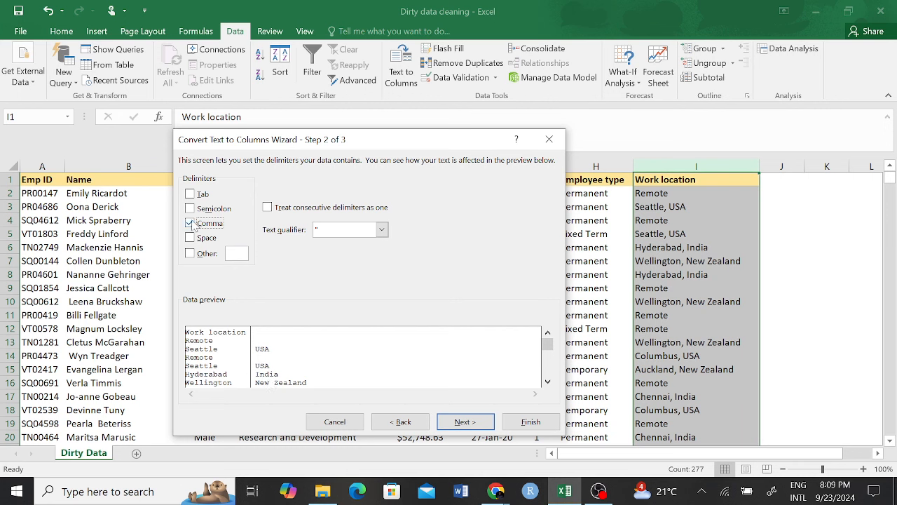
{"action": "left_click", "coordinate": [190, 223]}
{"action": "left_click", "coordinate": [190, 237]}
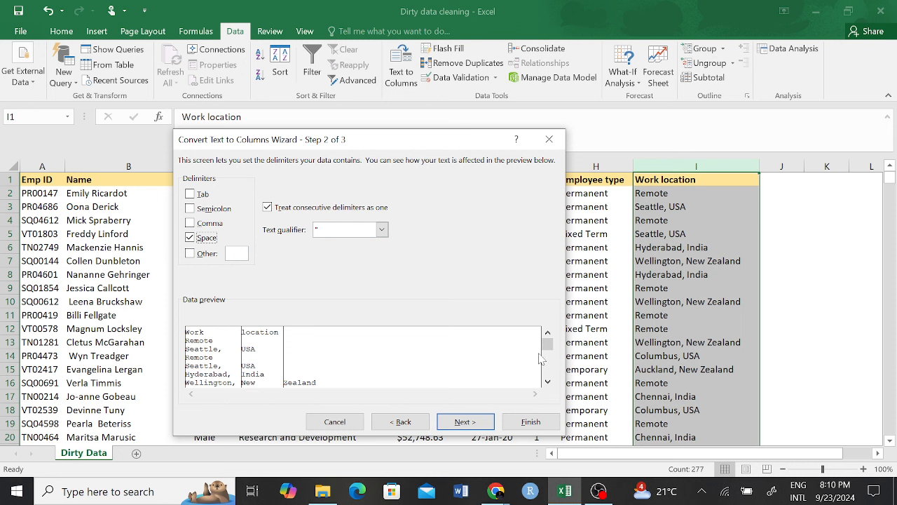
Step: Settle on Comma as the only delimiter and finish the city/country split
{"action": "left_click_drag", "start_coordinate": [548, 343], "coordinate": [552, 353]}
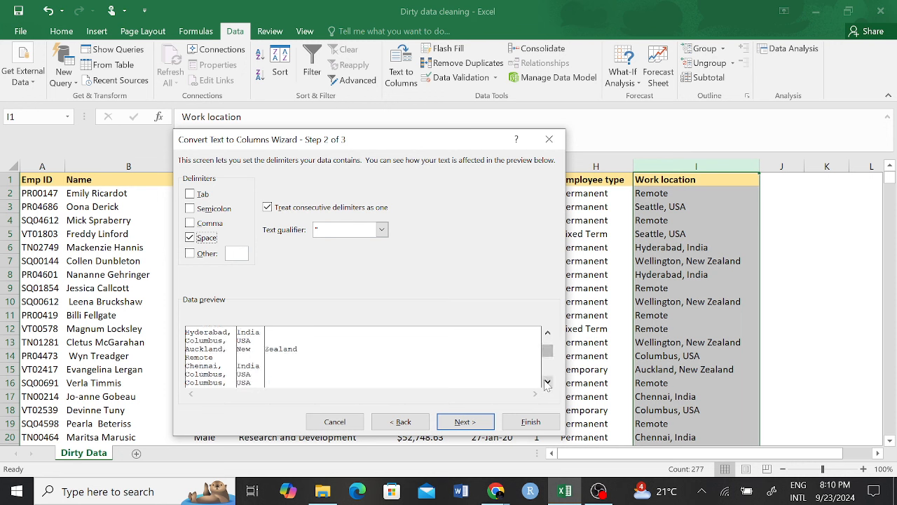
{"action": "left_click", "coordinate": [546, 382]}
{"action": "left_click", "coordinate": [546, 382]}
{"action": "left_click", "coordinate": [546, 382]}
{"action": "left_click", "coordinate": [546, 382]}
{"action": "left_click", "coordinate": [546, 382]}
{"action": "left_click", "coordinate": [546, 382]}
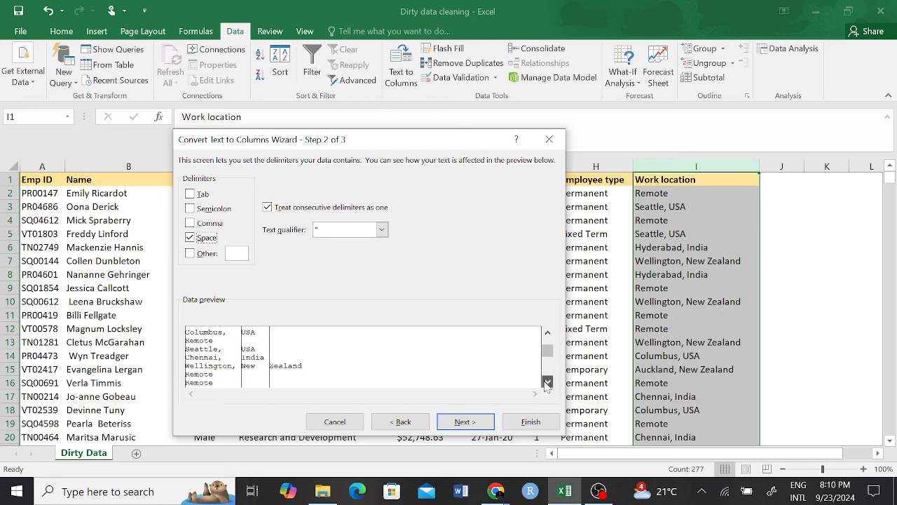
{"action": "left_click", "coordinate": [546, 382]}
{"action": "left_click", "coordinate": [546, 382]}
{"action": "left_click", "coordinate": [546, 382]}
{"action": "left_click", "coordinate": [546, 382]}
{"action": "left_click", "coordinate": [547, 382]}
{"action": "left_click", "coordinate": [546, 382]}
{"action": "left_click", "coordinate": [546, 382]}
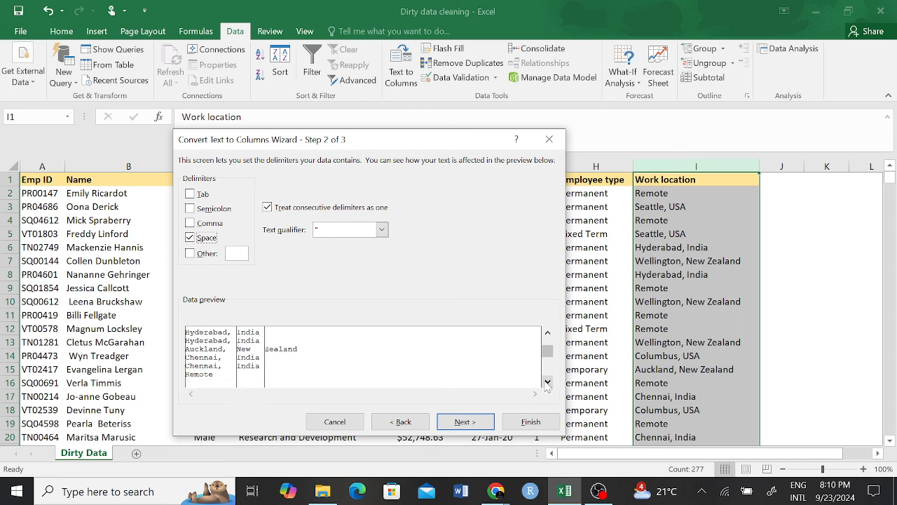
{"action": "left_click", "coordinate": [546, 382]}
{"action": "left_click", "coordinate": [546, 383]}
{"action": "left_click_drag", "start_coordinate": [548, 344], "coordinate": [548, 331]}
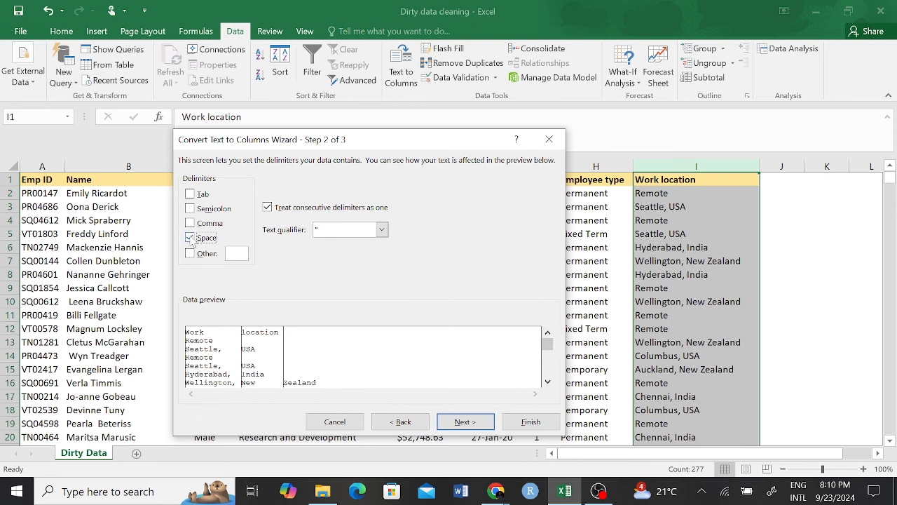
{"action": "left_click", "coordinate": [192, 237]}
{"action": "left_click", "coordinate": [190, 223]}
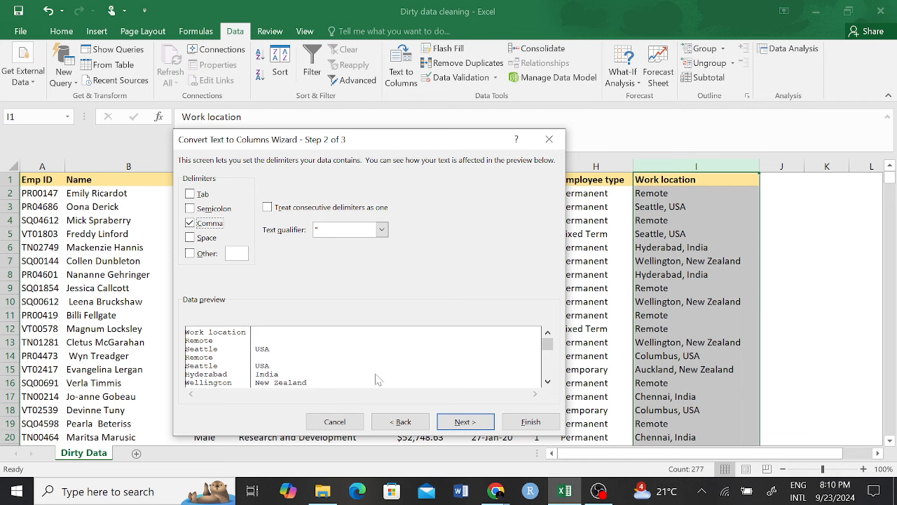
{"action": "left_click", "coordinate": [463, 423]}
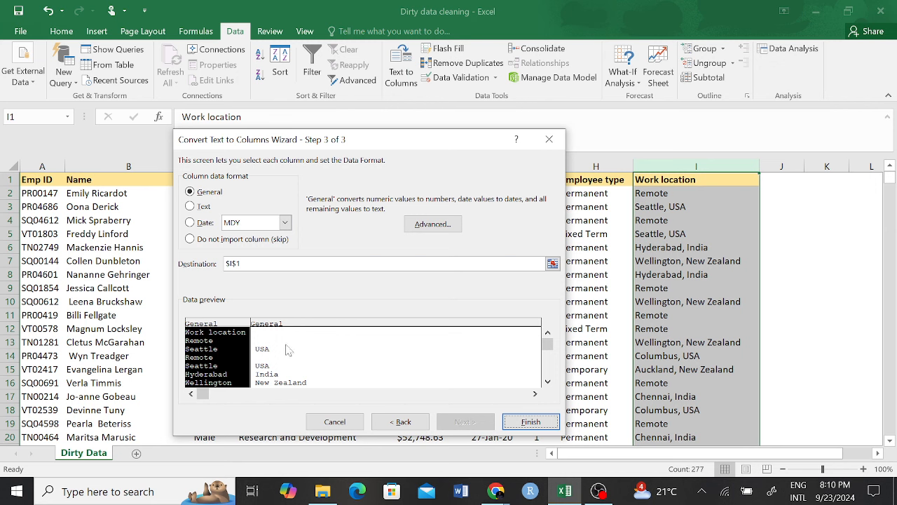
{"action": "left_click", "coordinate": [530, 421]}
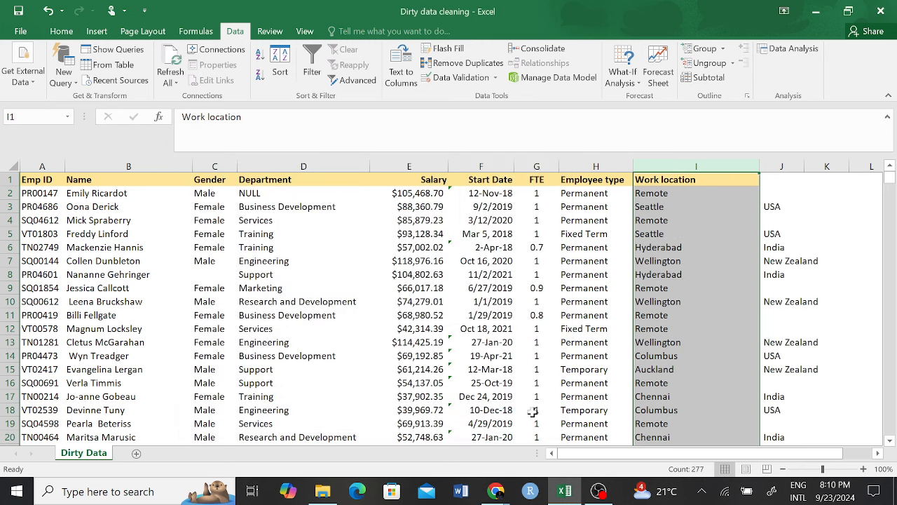
Step: Rename the I1 heading from Work location to City
{"action": "scroll", "coordinate": [636, 319], "scroll_direction": "right", "scroll_amount": 2}
{"action": "left_click", "coordinate": [636, 320]}
{"action": "left_click", "coordinate": [509, 193]}
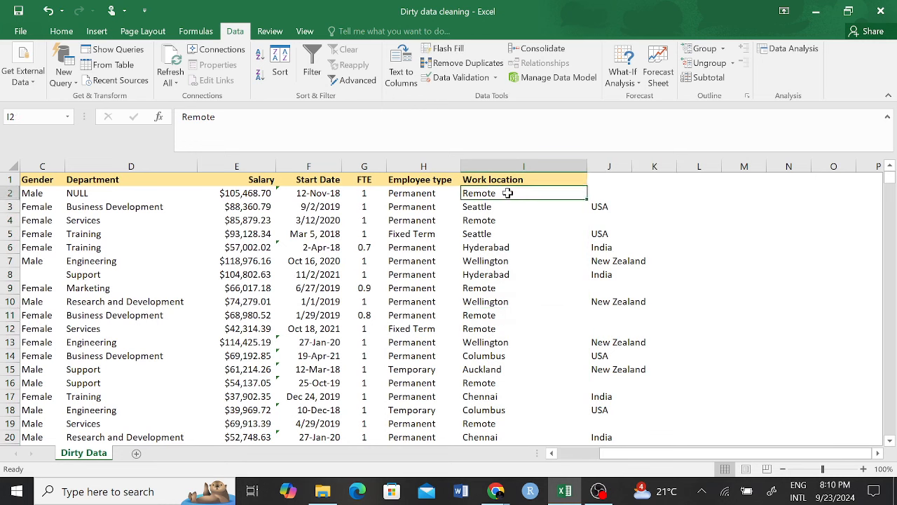
{"action": "left_click", "coordinate": [515, 166]}
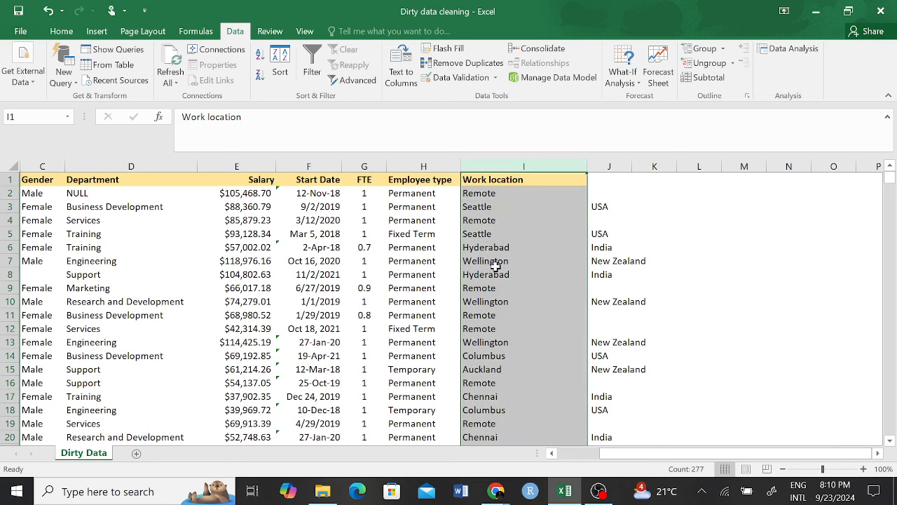
{"action": "left_click", "coordinate": [518, 181]}
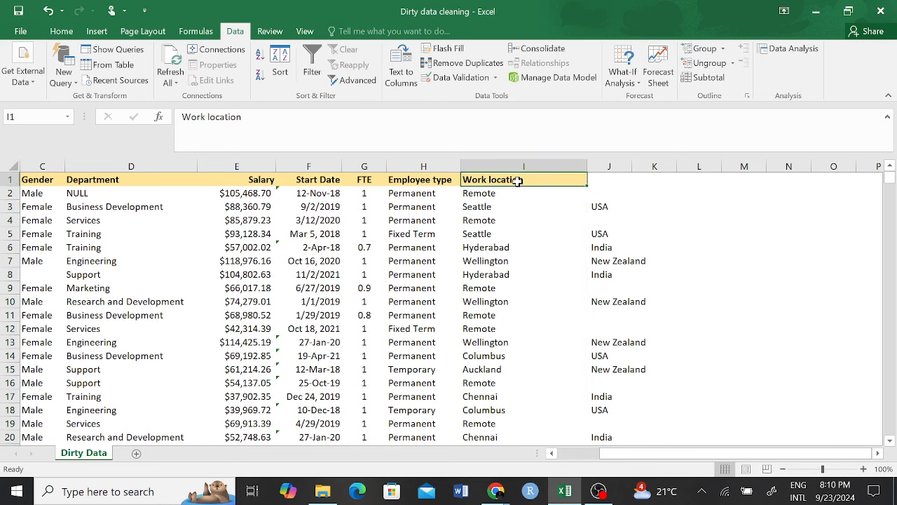
{"action": "type", "text": "City"}
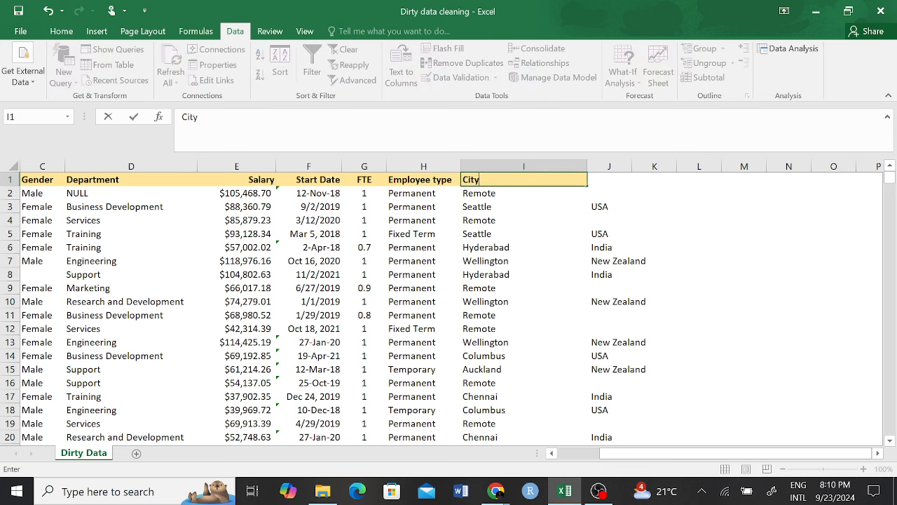
{"action": "right_click", "coordinate": [517, 181]}
{"action": "left_click", "coordinate": [730, 239]}
{"action": "left_click", "coordinate": [627, 187]}
Step: Head column J 'Country' and check the blank countries on Remote rows
{"action": "left_click", "coordinate": [622, 179]}
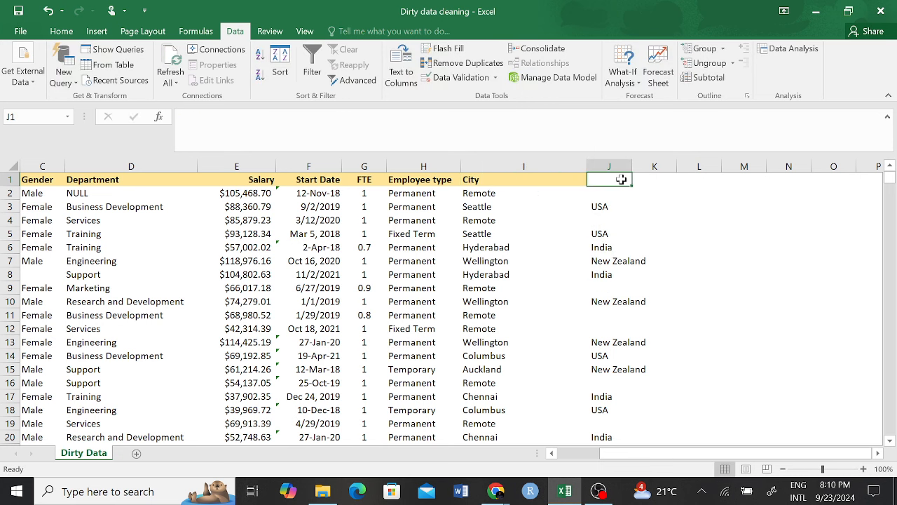
{"action": "type", "text": "Country"}
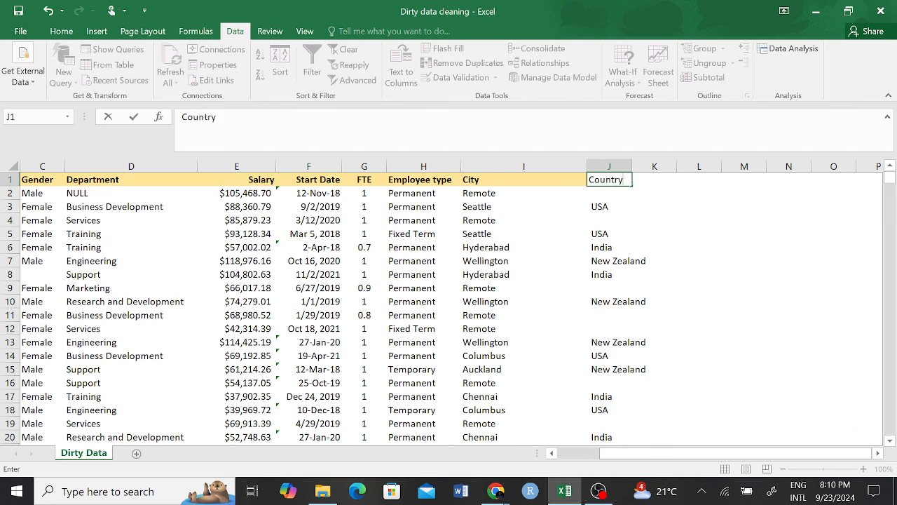
{"action": "left_click", "coordinate": [707, 261]}
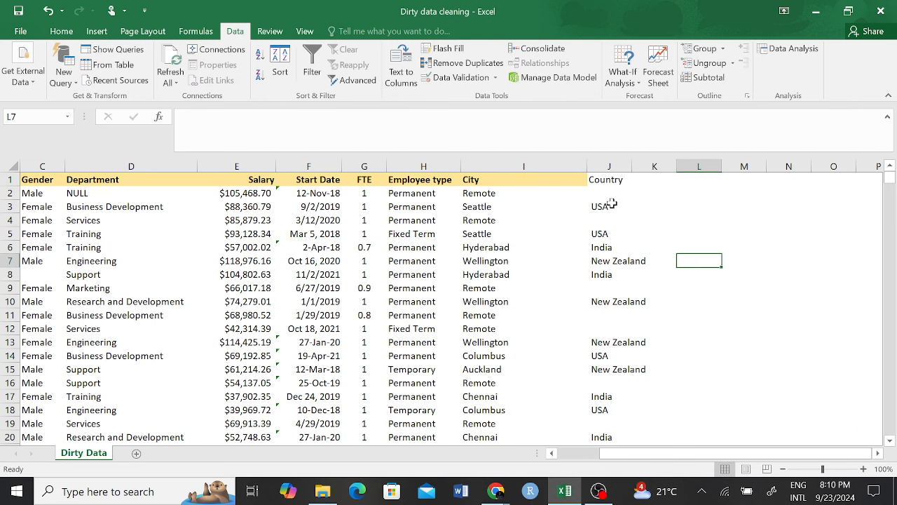
{"action": "left_click", "coordinate": [486, 195]}
{"action": "left_click", "coordinate": [621, 194]}
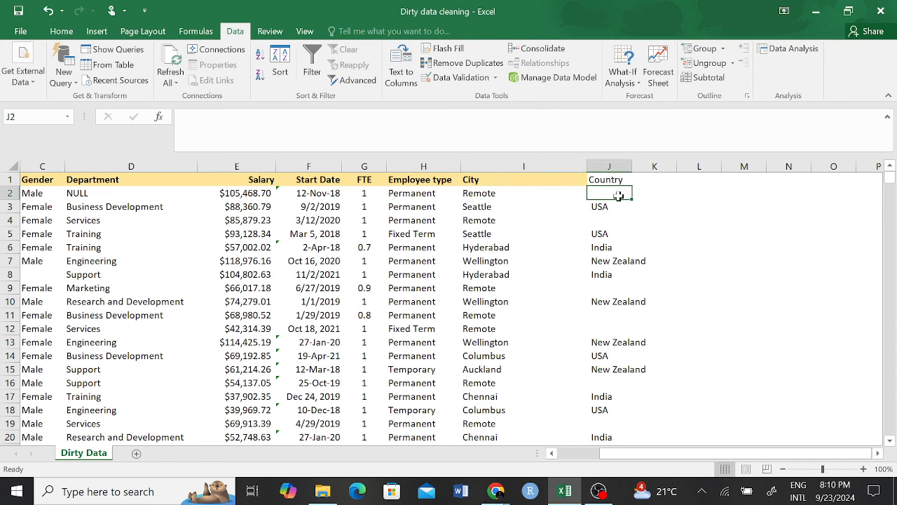
{"action": "left_click", "coordinate": [499, 330]}
{"action": "left_click", "coordinate": [634, 315]}
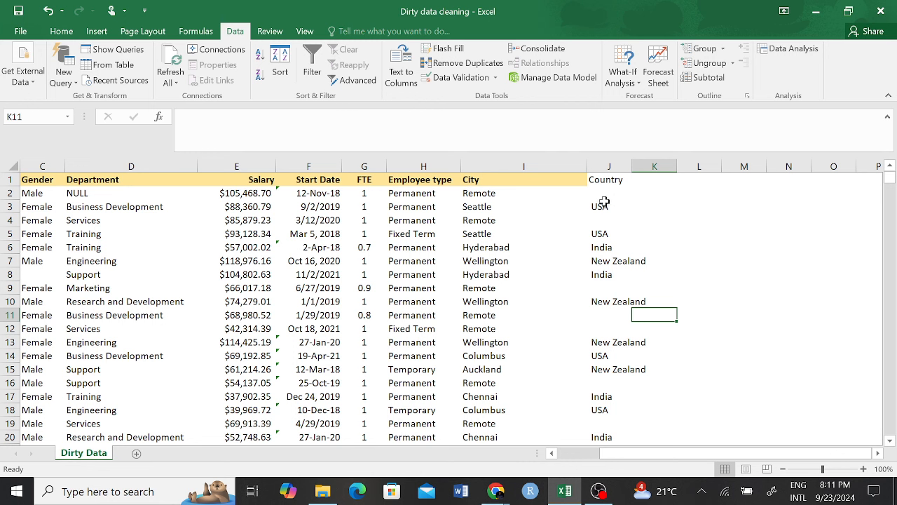
{"action": "left_click", "coordinate": [640, 192]}
{"action": "scroll", "coordinate": [380, 233], "scroll_direction": "left", "scroll_amount": 2}
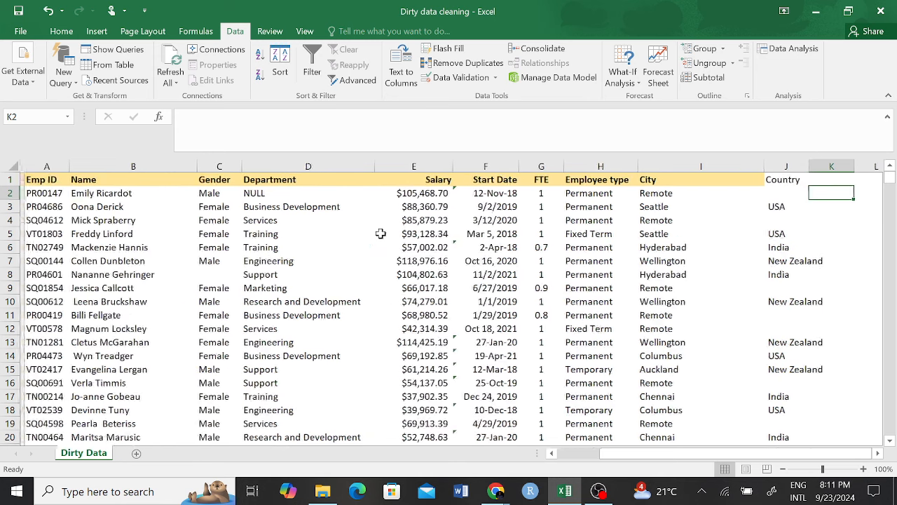
{"action": "scroll", "coordinate": [380, 234], "scroll_direction": "right", "scroll_amount": 3}
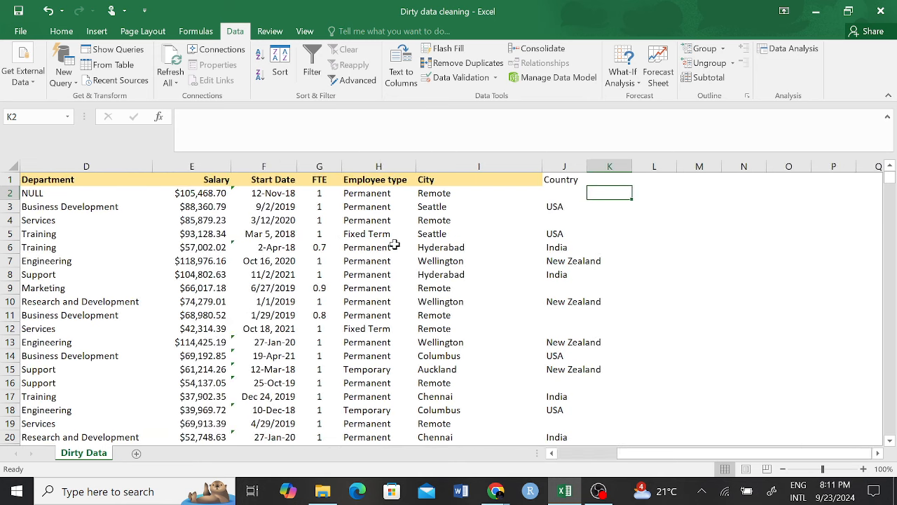
{"action": "left_click", "coordinate": [330, 166]}
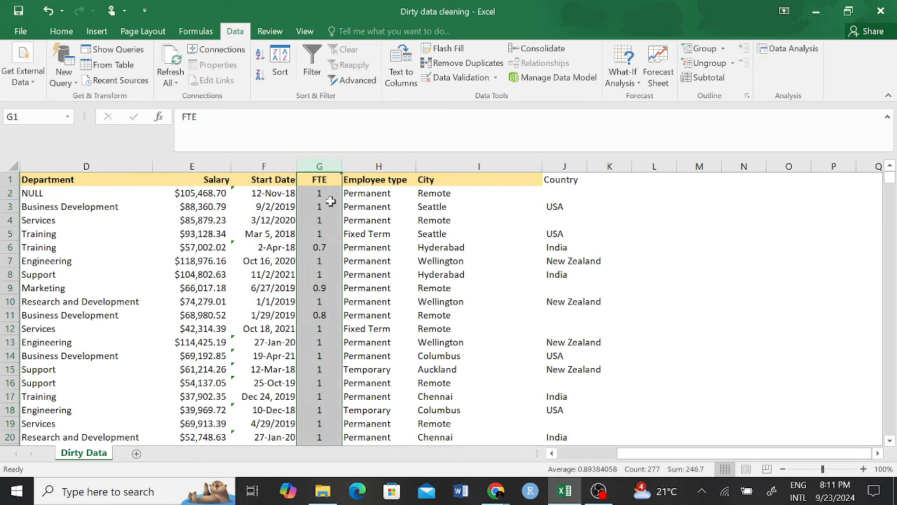
{"action": "left_click", "coordinate": [317, 180]}
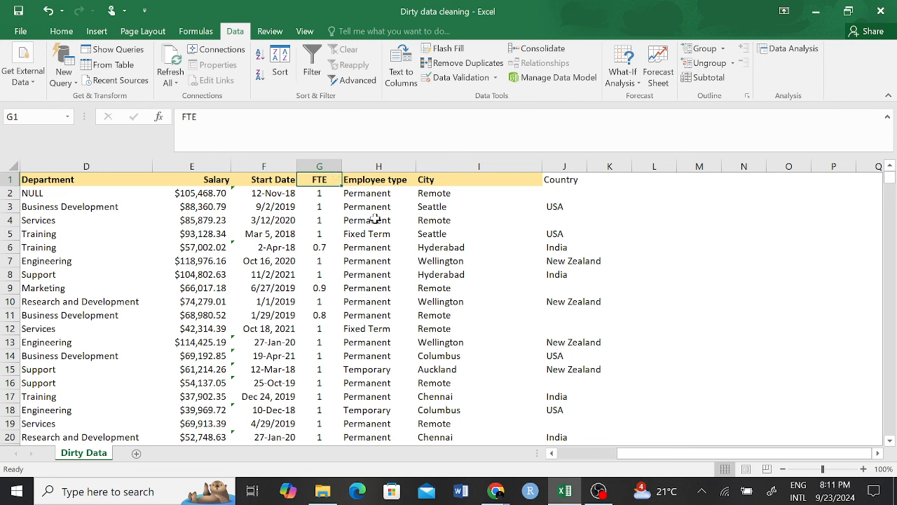
{"action": "left_click", "coordinate": [322, 197]}
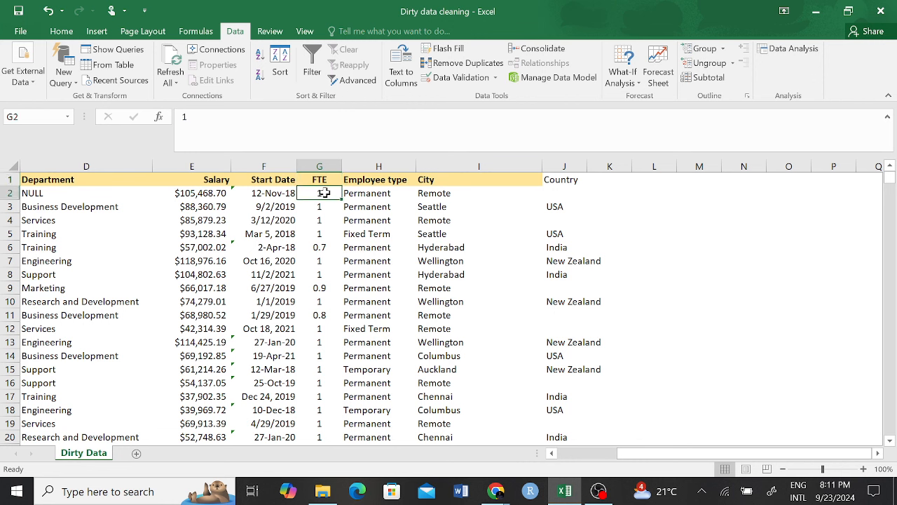
{"action": "left_click", "coordinate": [322, 247]}
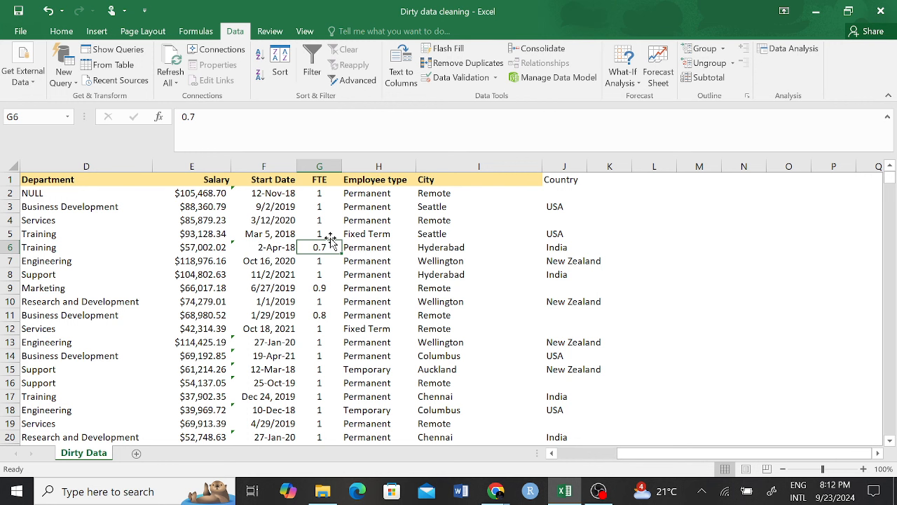
{"action": "left_click", "coordinate": [328, 193]}
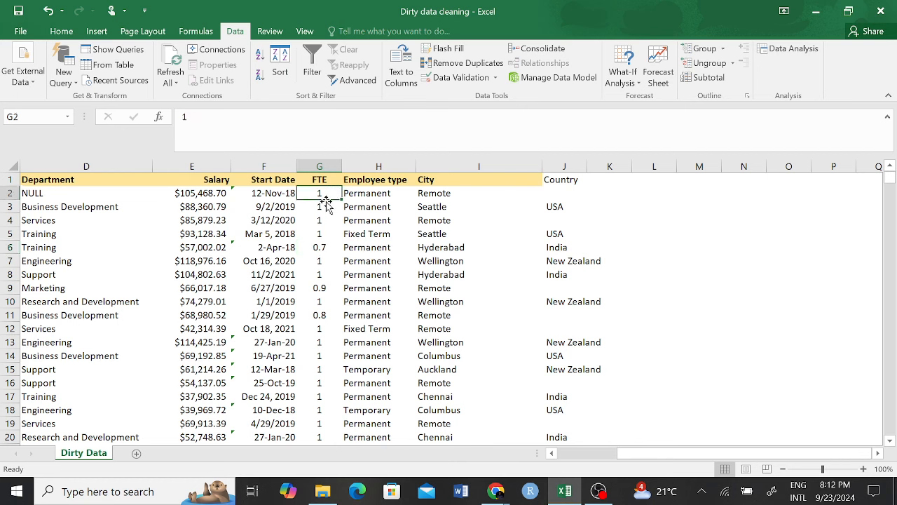
{"action": "left_click", "coordinate": [325, 206]}
{"action": "left_click", "coordinate": [328, 235]}
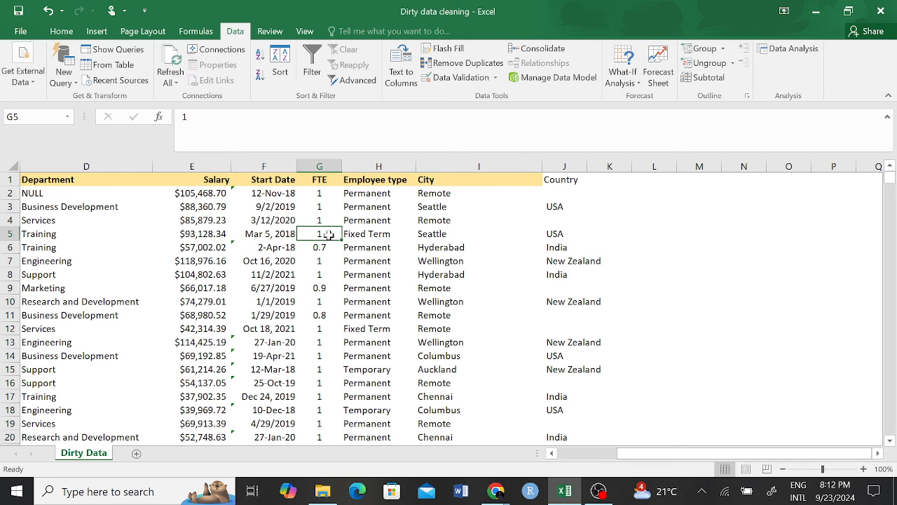
{"action": "left_click", "coordinate": [320, 192]}
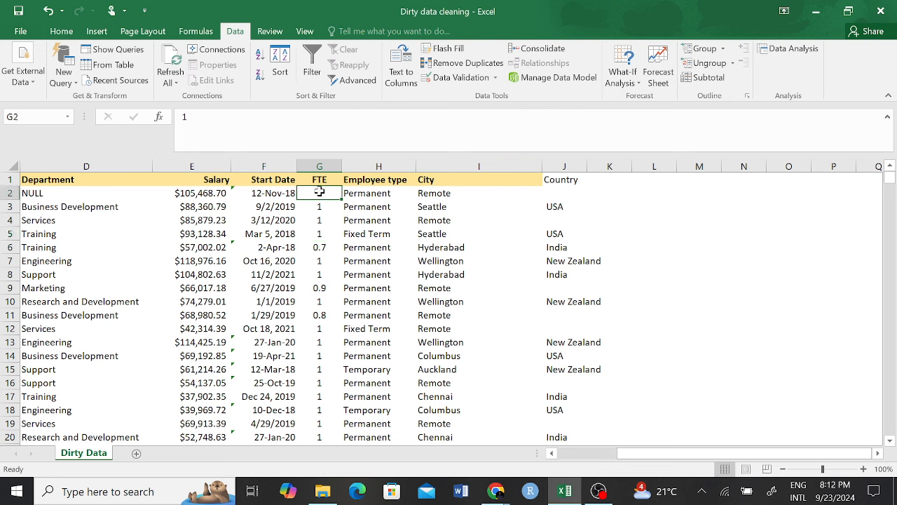
{"action": "left_click", "coordinate": [325, 248]}
{"action": "left_click", "coordinate": [326, 275]}
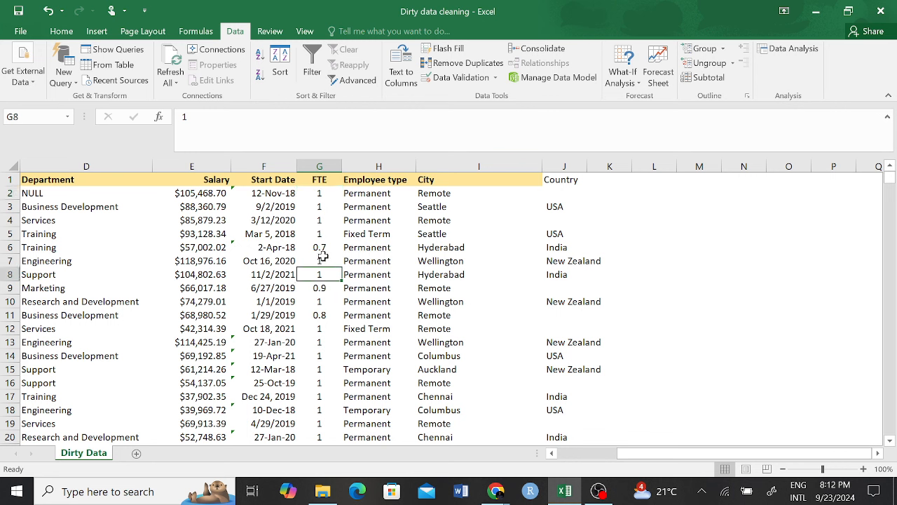
{"action": "left_click", "coordinate": [617, 184]}
Step: Enter the heading 'Full Time/Part Time' in K1 beside Country
{"action": "type", "text": "Full"}
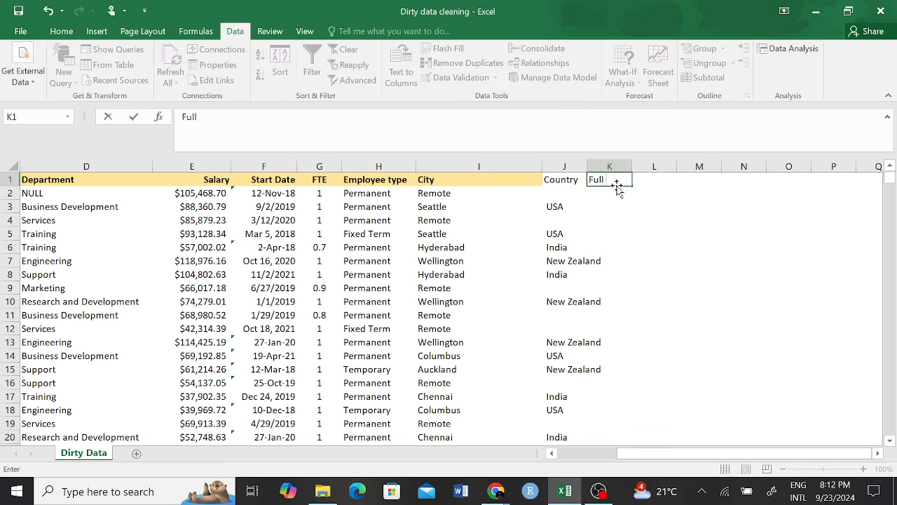
{"action": "type", "text": " Time/Part Tim"}
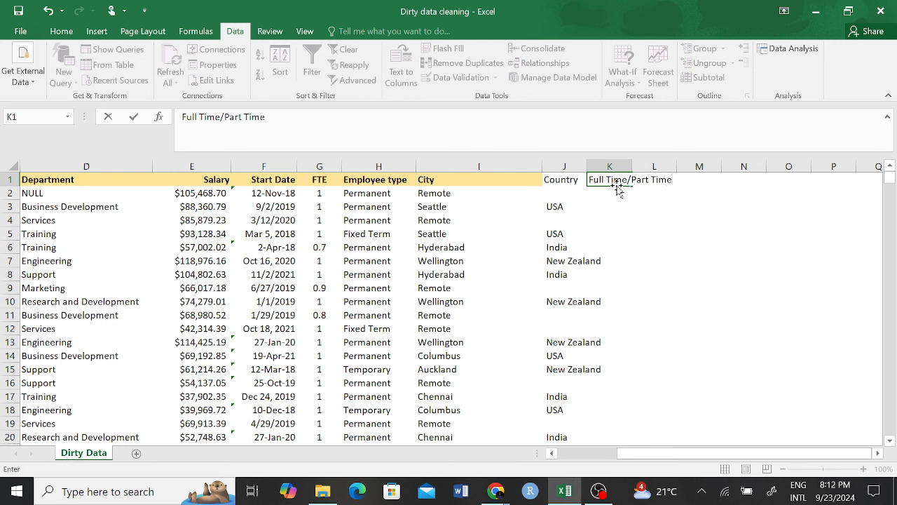
{"action": "type", "text": "e"}
{"action": "key", "text": "Return"}
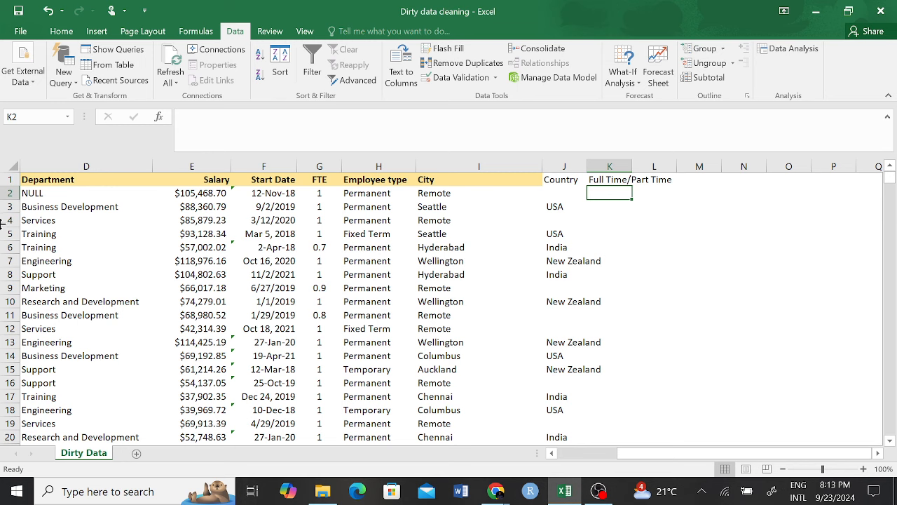
{"action": "scroll", "coordinate": [358, 258], "scroll_direction": "left", "scroll_amount": 3}
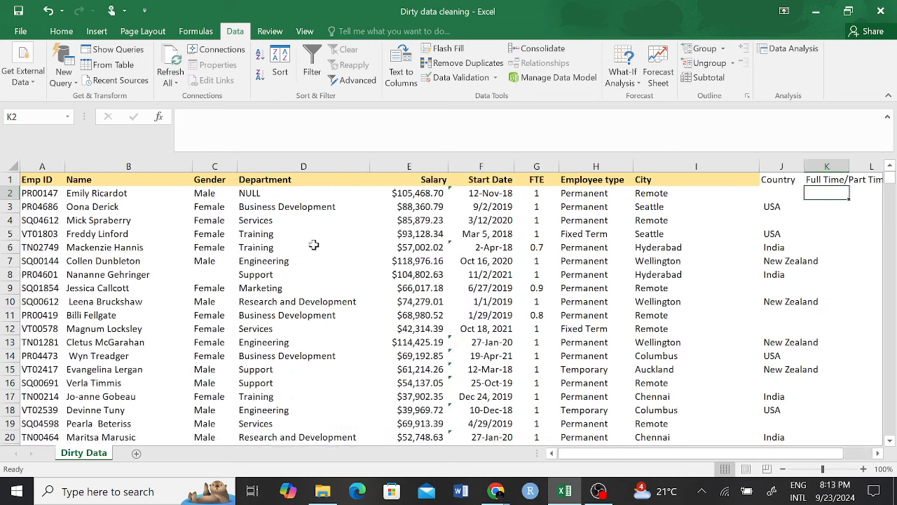
{"action": "left_click", "coordinate": [118, 193]}
{"action": "scroll", "coordinate": [374, 175], "scroll_direction": "right", "scroll_amount": 5}
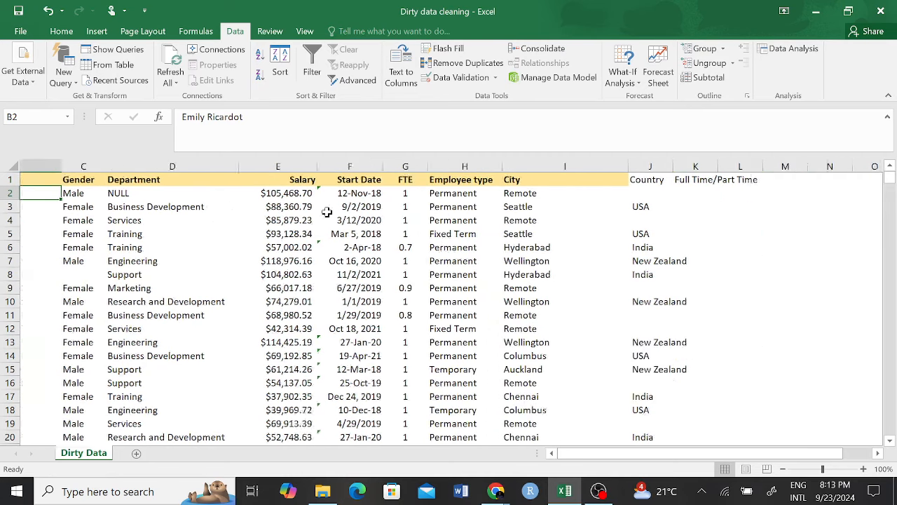
{"action": "left_click", "coordinate": [394, 194]}
{"action": "scroll", "coordinate": [346, 204], "scroll_direction": "left", "scroll_amount": 5}
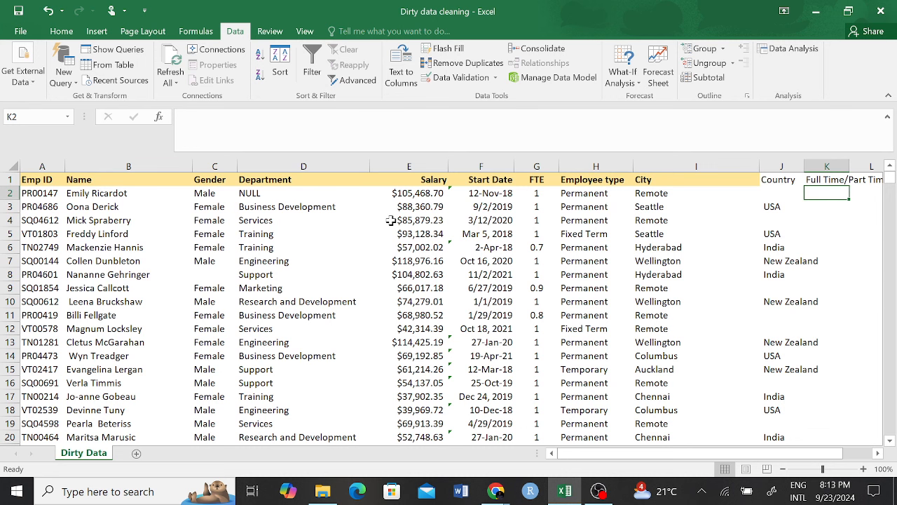
Step: Begin an IF formula in K2 testing FTE column G, typed as =IF(G:G,1,<1)
{"action": "type", "text": "=if"}
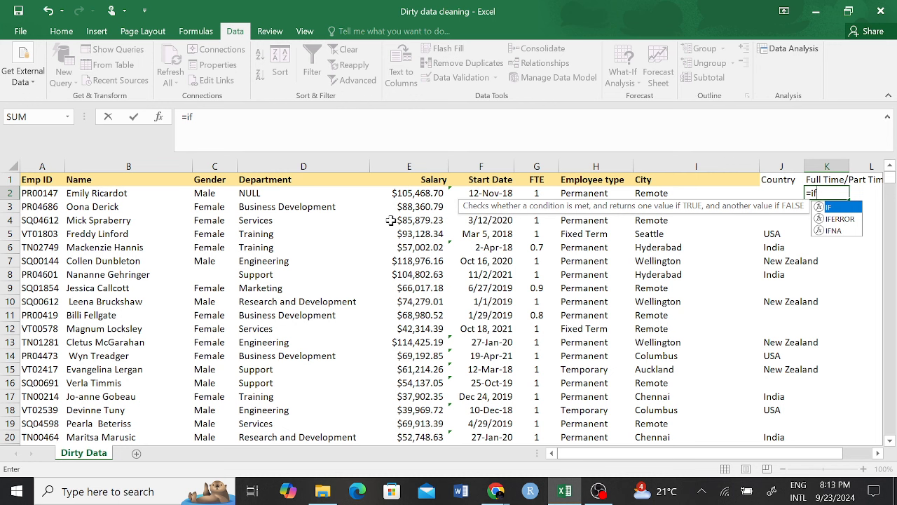
{"action": "key", "text": "Tab"}
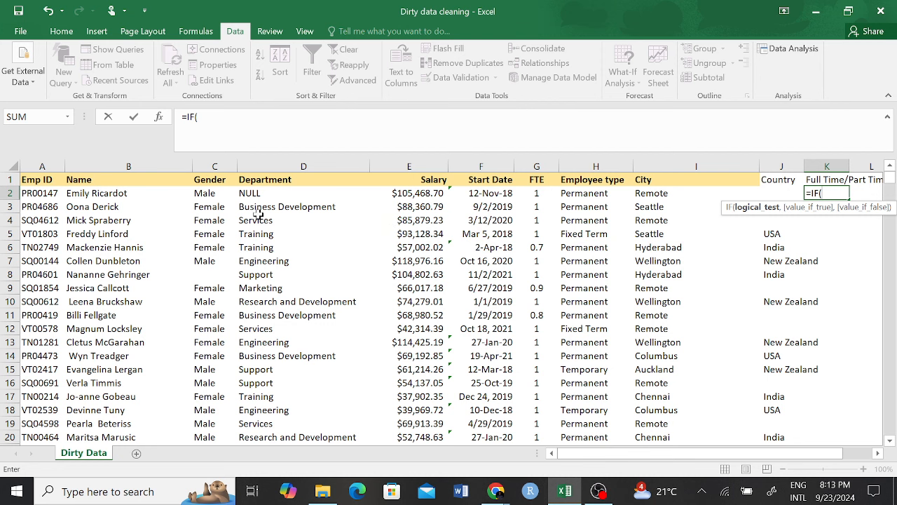
{"action": "left_click", "coordinate": [534, 192]}
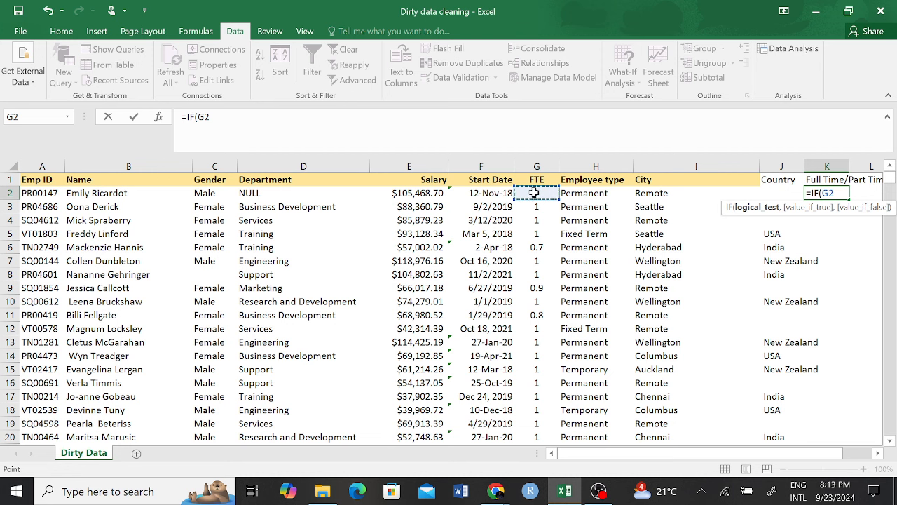
{"action": "left_click", "coordinate": [537, 161]}
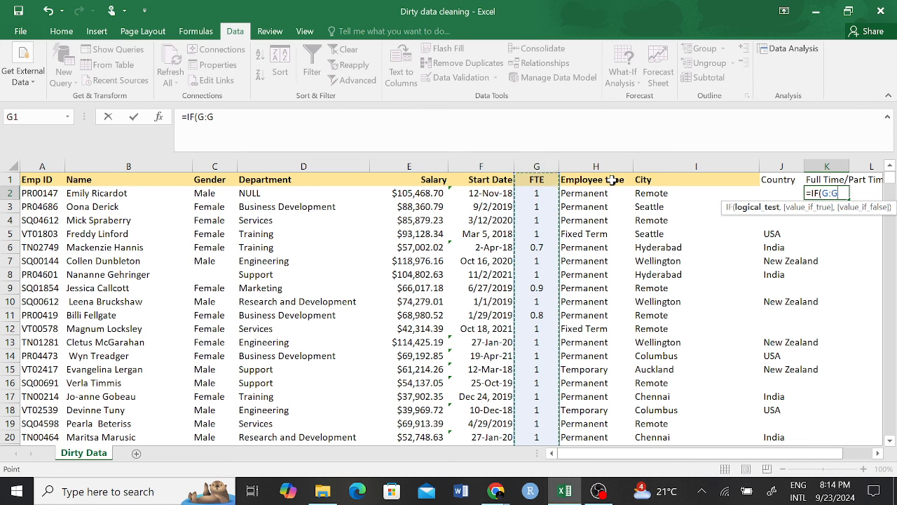
{"action": "type", "text": ",1,"}
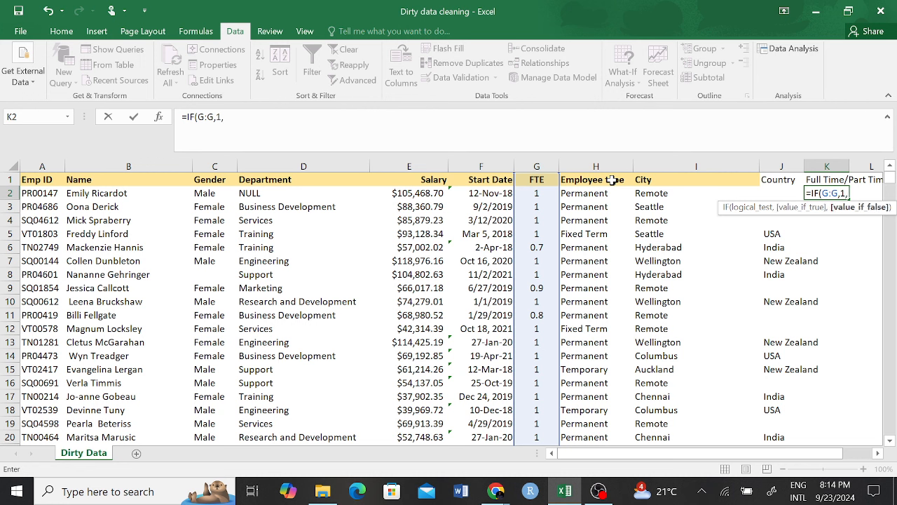
{"action": "type", "text": "<1)"}
{"action": "key", "text": "Return"}
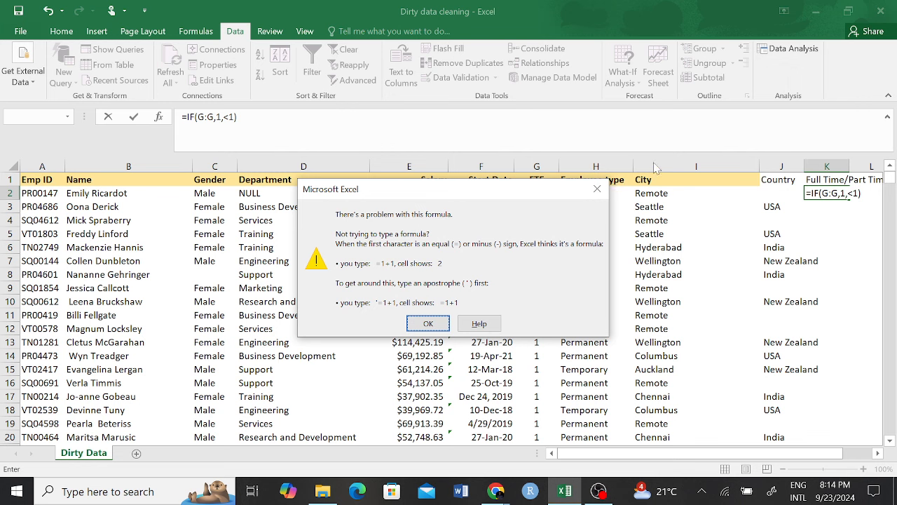
{"action": "left_click", "coordinate": [428, 324]}
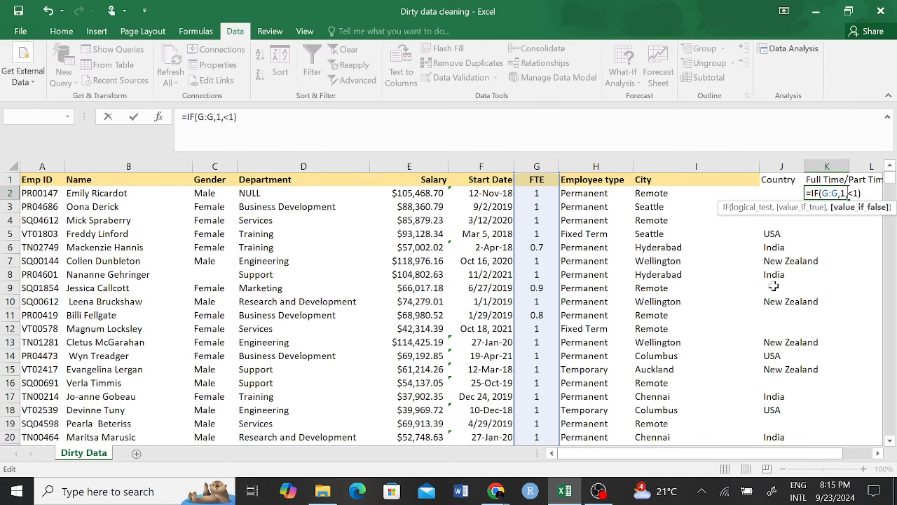
{"action": "key", "text": "BackSpace"}
{"action": "key", "text": "BackSpace"}
{"action": "key", "text": "BackSpace"}
{"action": "key", "text": "BackSpace"}
{"action": "key", "text": "BackSpace"}
{"action": "key", "text": "BackSpace"}
{"action": "key", "text": "BackSpace"}
{"action": "key", "text": "BackSpace"}
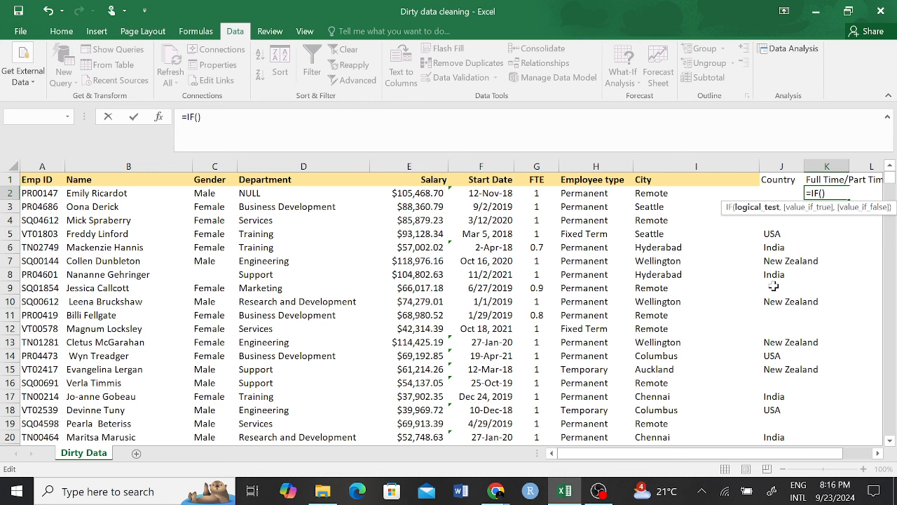
Step: Rewrite K2 as =IF(G:G=1,"Permanent","Part Time") and commit it, showing Permanent
{"action": "left_click", "coordinate": [540, 161]}
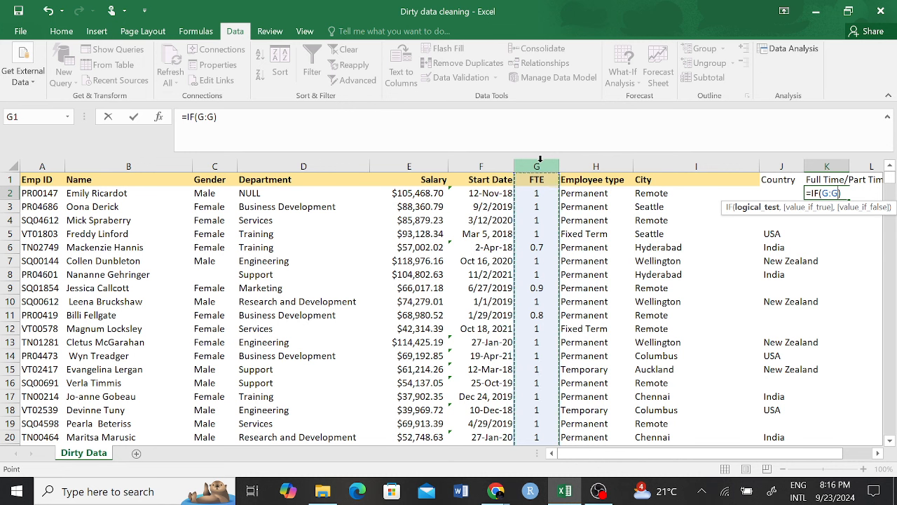
{"action": "type", "text": "="}
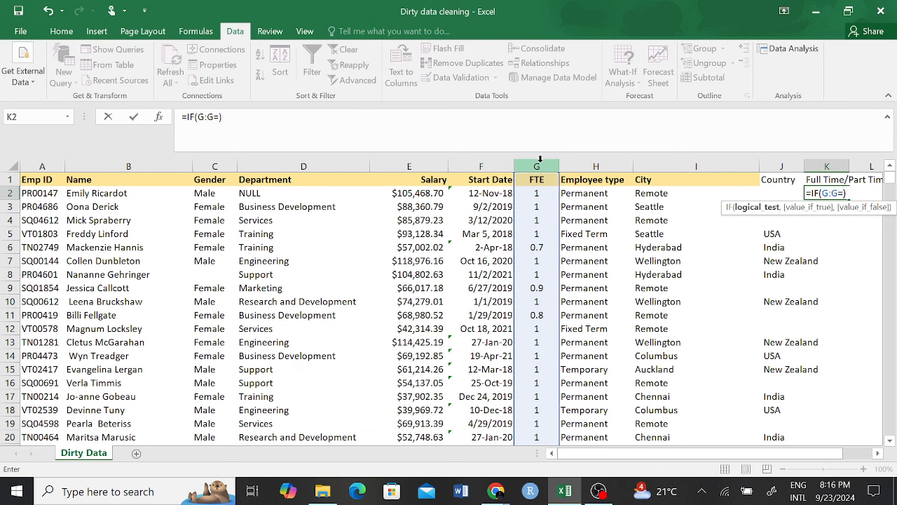
{"action": "type", "text": "1,"}
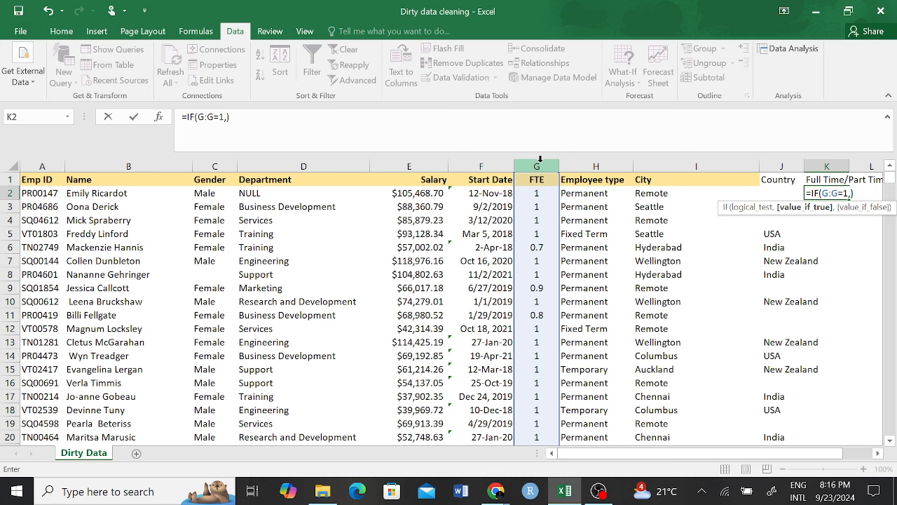
{"action": "type", "text": "\"\""}
{"action": "left_click", "coordinate": [230, 118]}
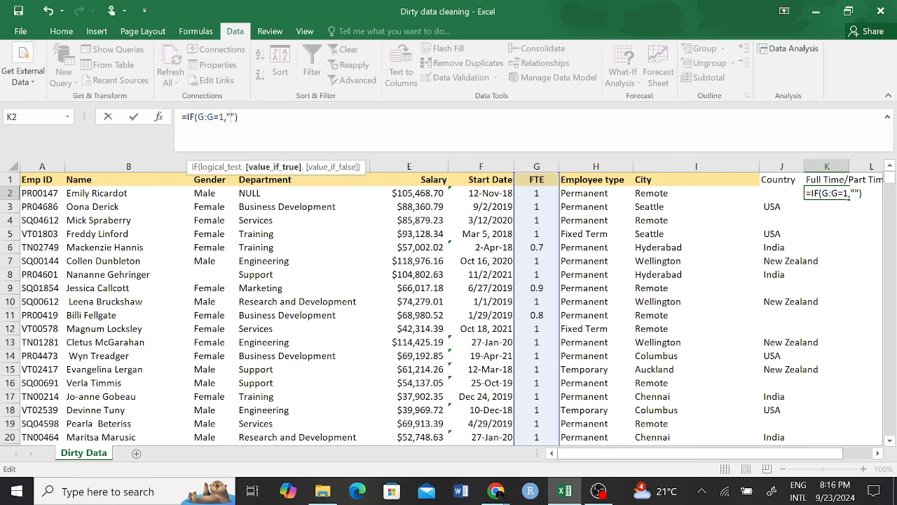
{"action": "type", "text": "Permanent"}
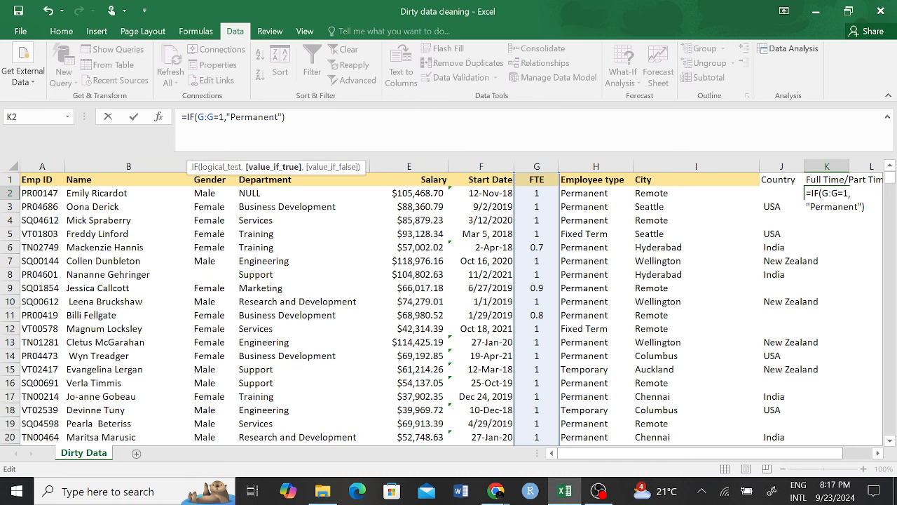
{"action": "key", "text": "Right"}
{"action": "type", "text": ","}
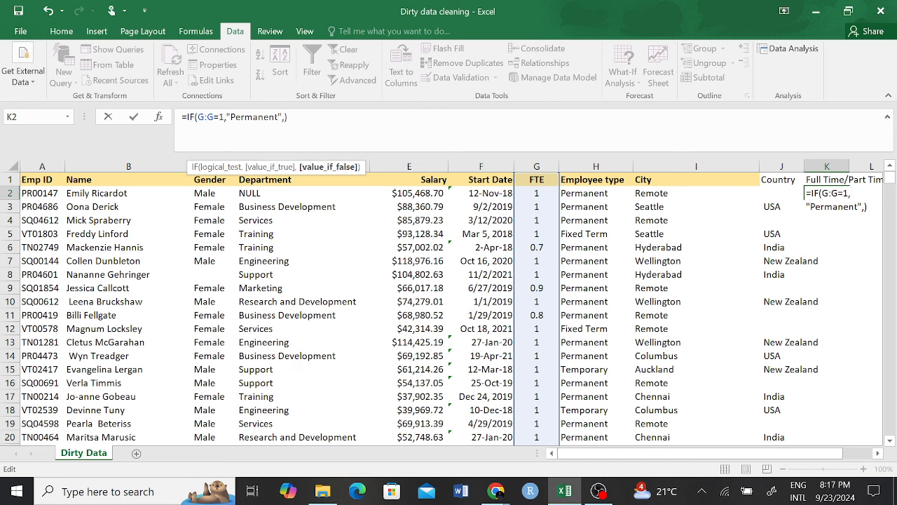
{"action": "type", "text": "\"Permanent\",\"Part Time"}
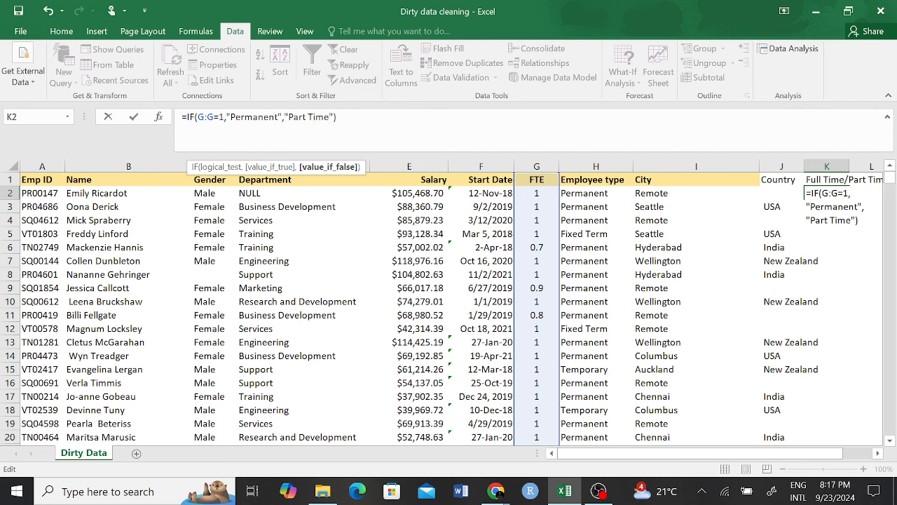
{"action": "key", "text": "Return"}
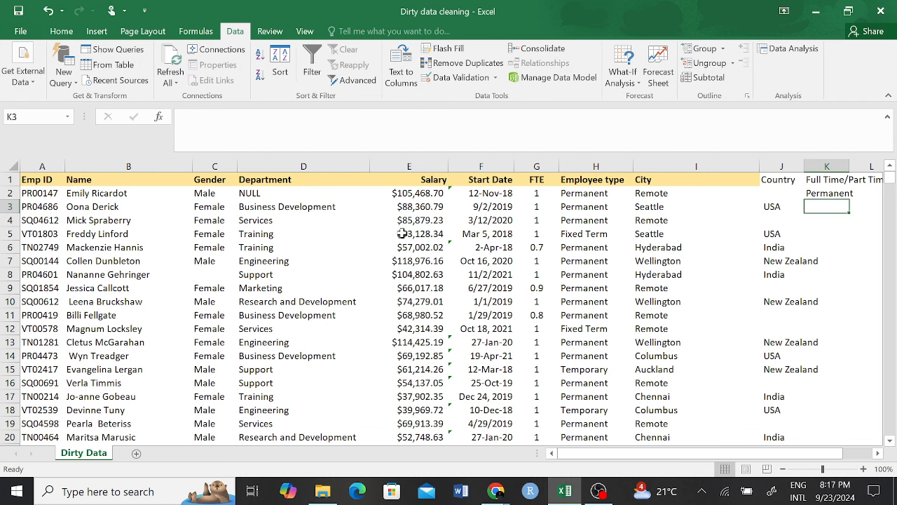
{"action": "left_click", "coordinate": [819, 194]}
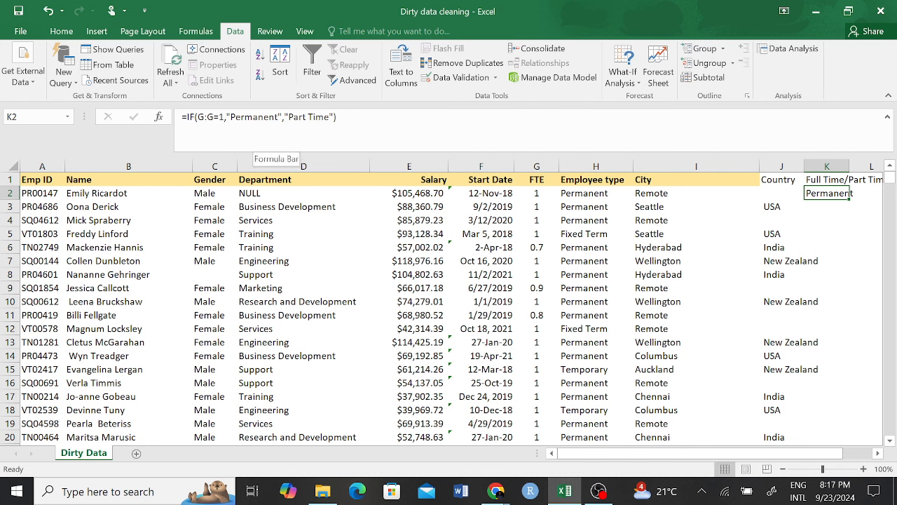
Step: Trim K2's formula to an I8 reference showing Hyderabad, then clear it for re-editing
{"action": "left_click_drag", "start_coordinate": [337, 116], "coordinate": [182, 117]}
{"action": "left_click_drag", "start_coordinate": [743, 281], "coordinate": [743, 289]}
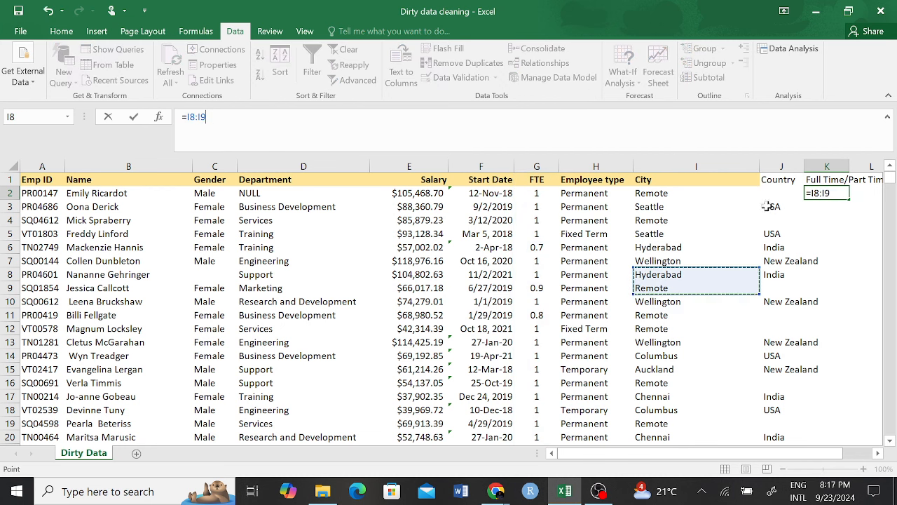
{"action": "key", "text": "BackSpace"}
{"action": "key", "text": "BackSpace"}
{"action": "key", "text": "BackSpace"}
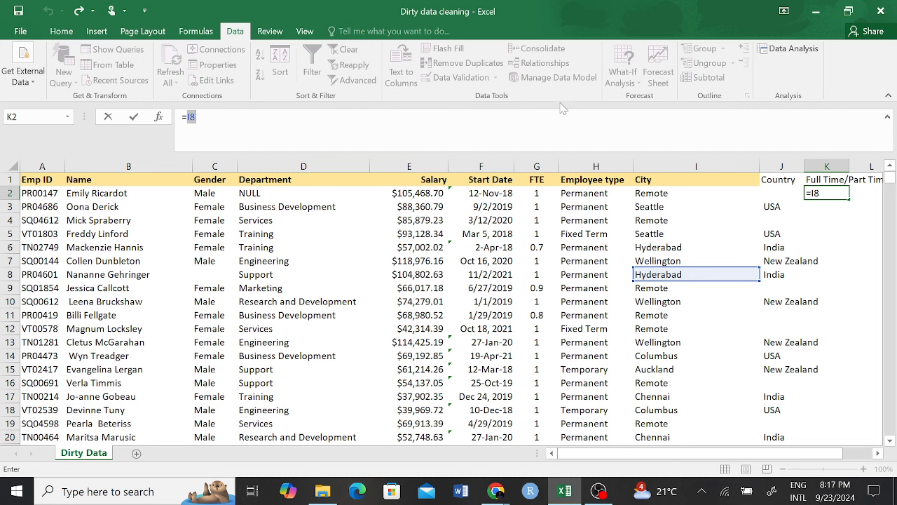
{"action": "key", "text": "Return"}
{"action": "left_click", "coordinate": [832, 197]}
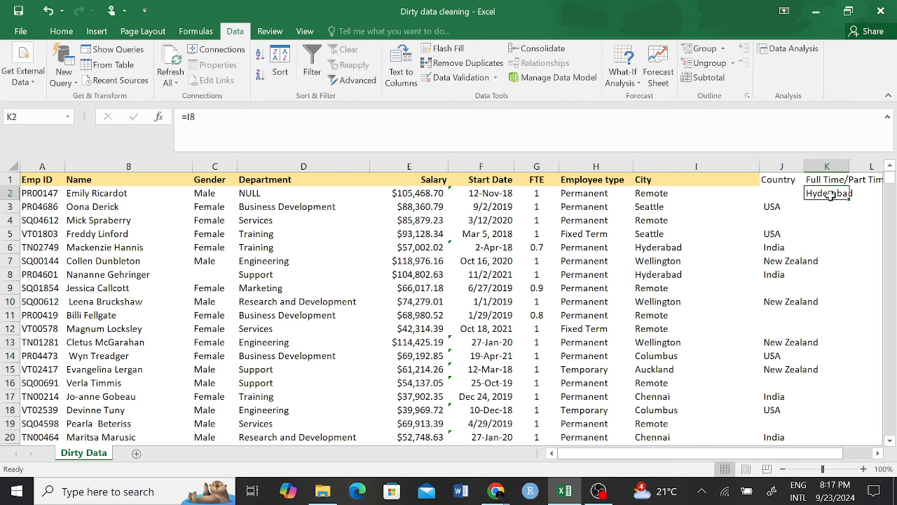
{"action": "key", "text": "F2"}
{"action": "key", "text": "BackSpace"}
{"action": "key", "text": "BackSpace"}
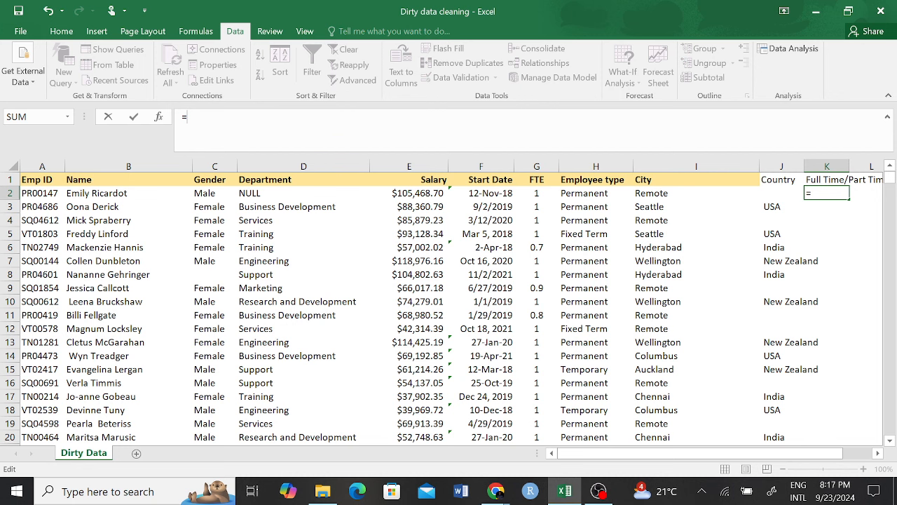
Step: Enter =IF(G:G=1,"Full Time","Part Time") in K2 and fill it down column K
{"action": "type", "text": "IF("}
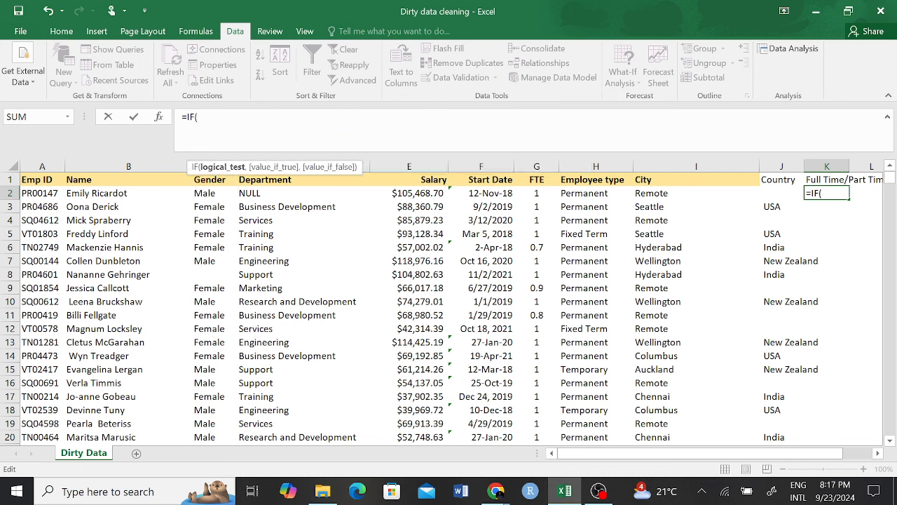
{"action": "left_click", "coordinate": [536, 166]}
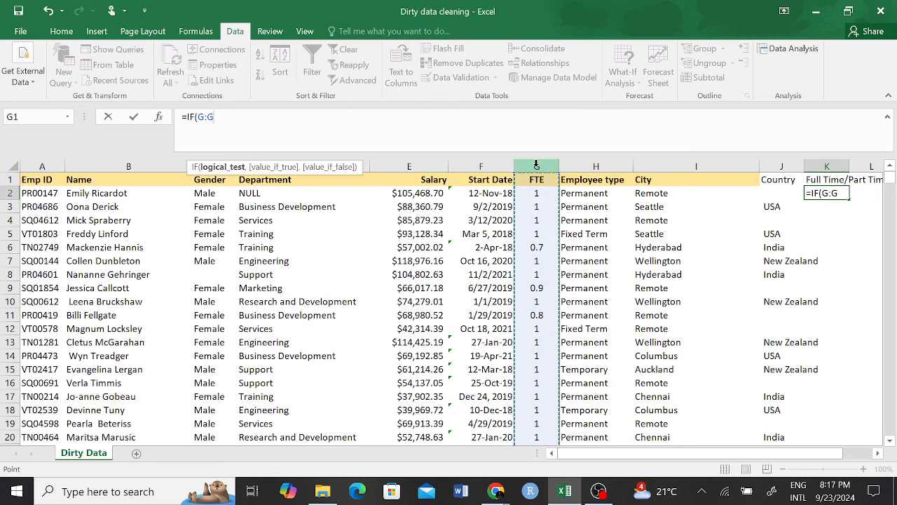
{"action": "type", "text": "="}
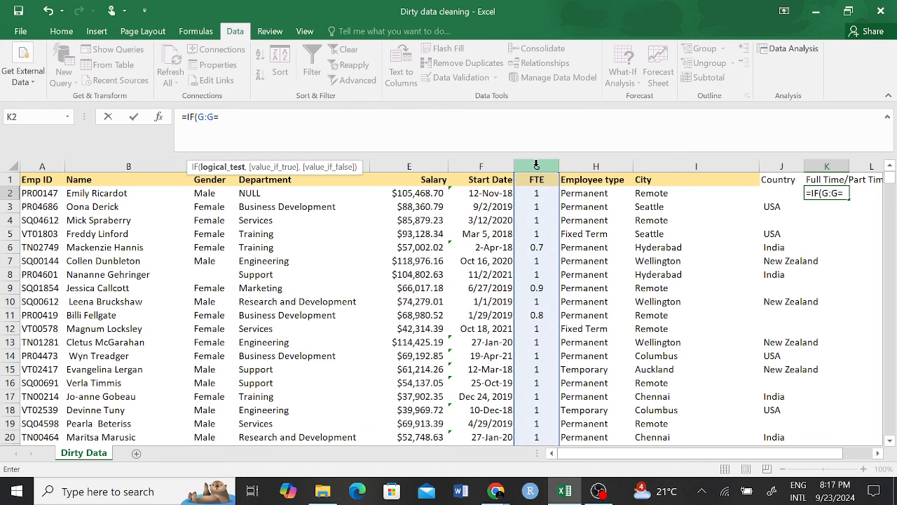
{"action": "type", "text": "1,"}
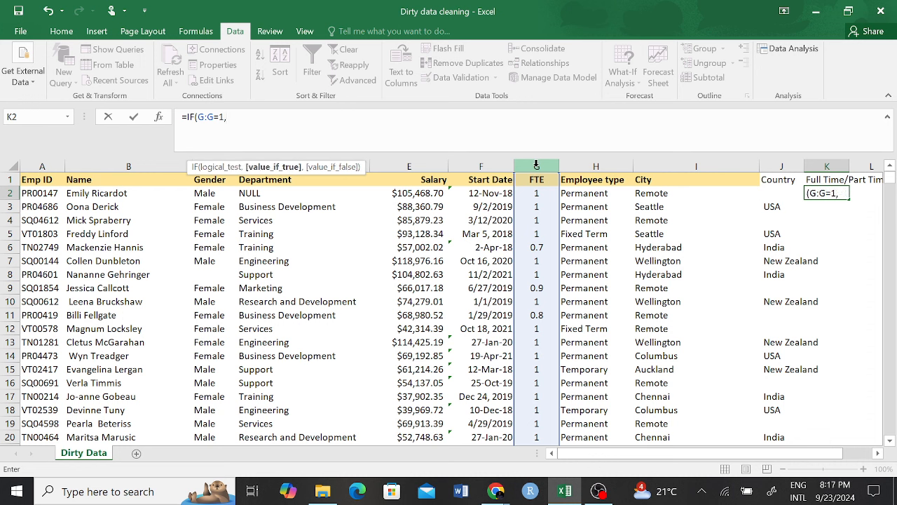
{"action": "type", "text": "\"\""}
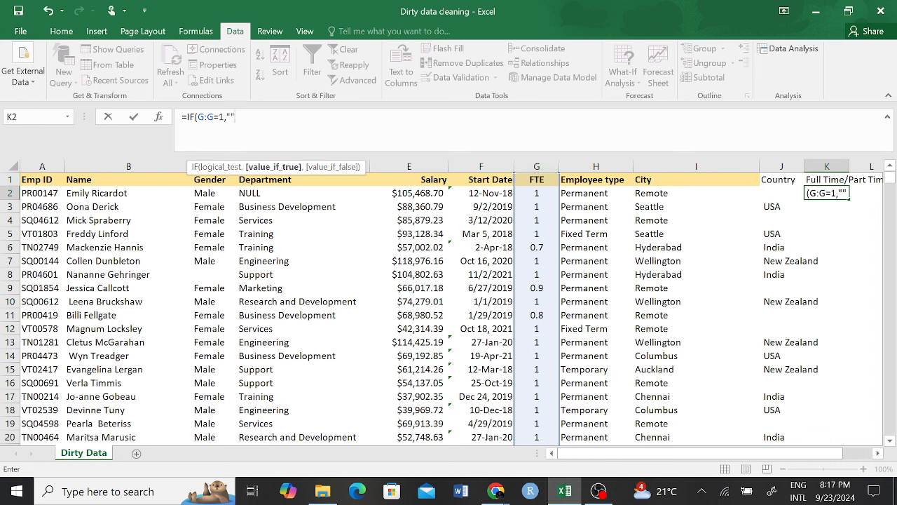
{"action": "key", "text": "F2"}
{"action": "type", "text": "Full Ti"}
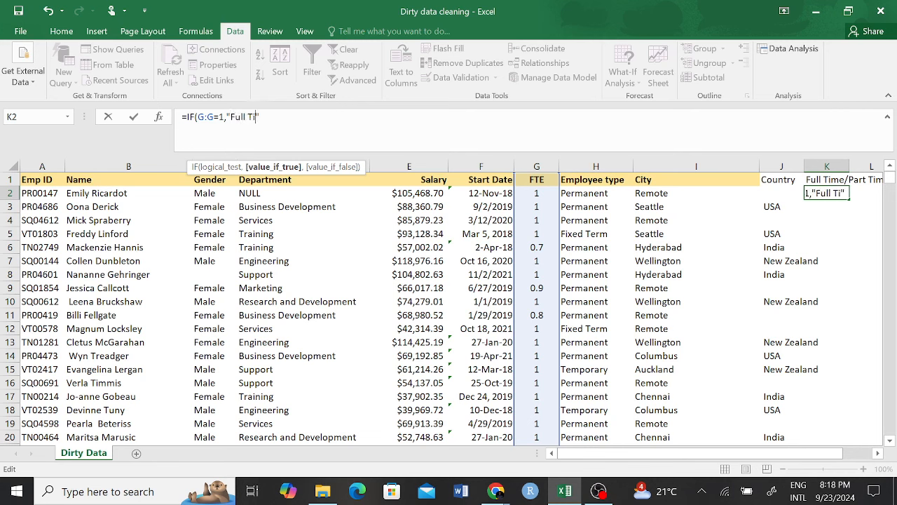
{"action": "type", "text": "me"}
{"action": "type", "text": ","}
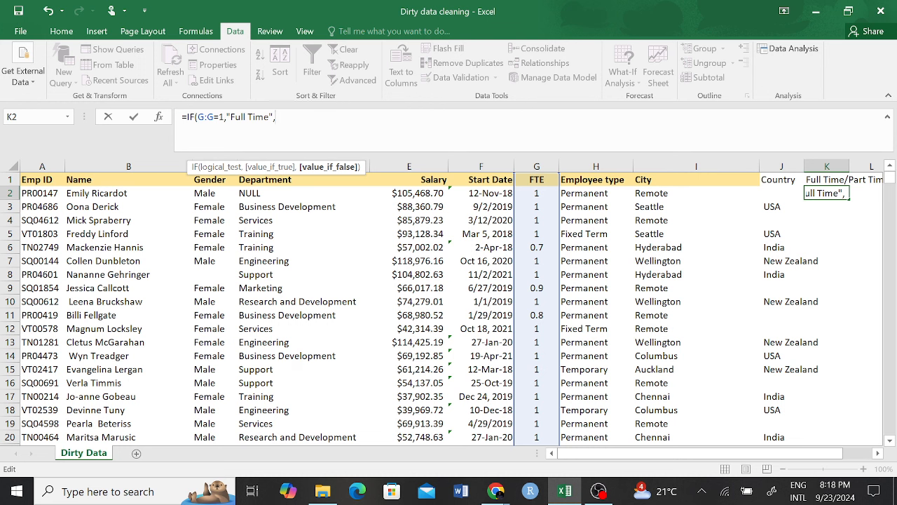
{"action": "type", "text": "\"\"Part Tu"}
{"action": "key", "text": "BackSpace"}
{"action": "type", "text": "ime"}
{"action": "key", "text": "Return"}
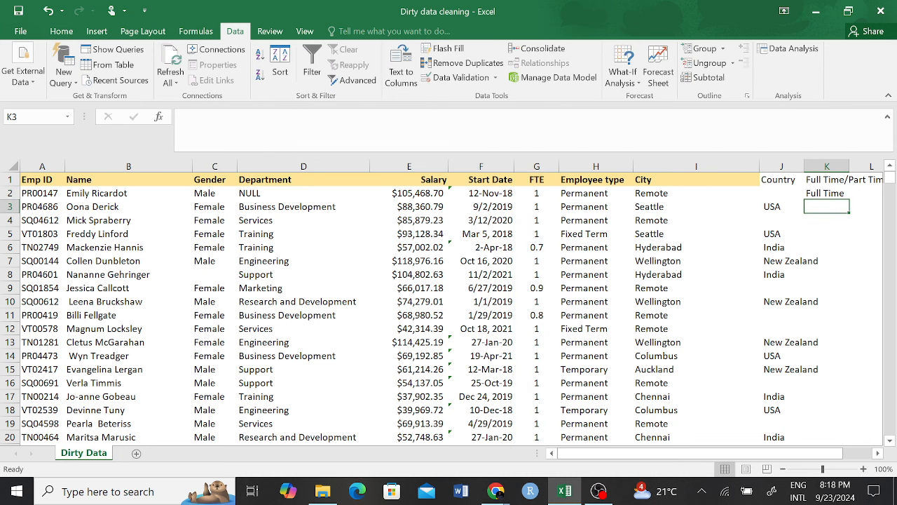
{"action": "left_click", "coordinate": [821, 193]}
{"action": "double_click", "coordinate": [850, 199]}
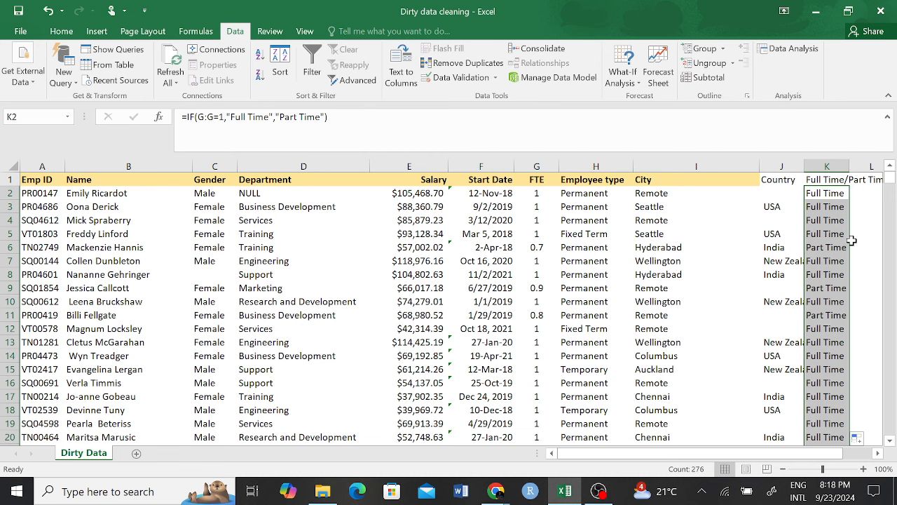
{"action": "left_click", "coordinate": [822, 287]}
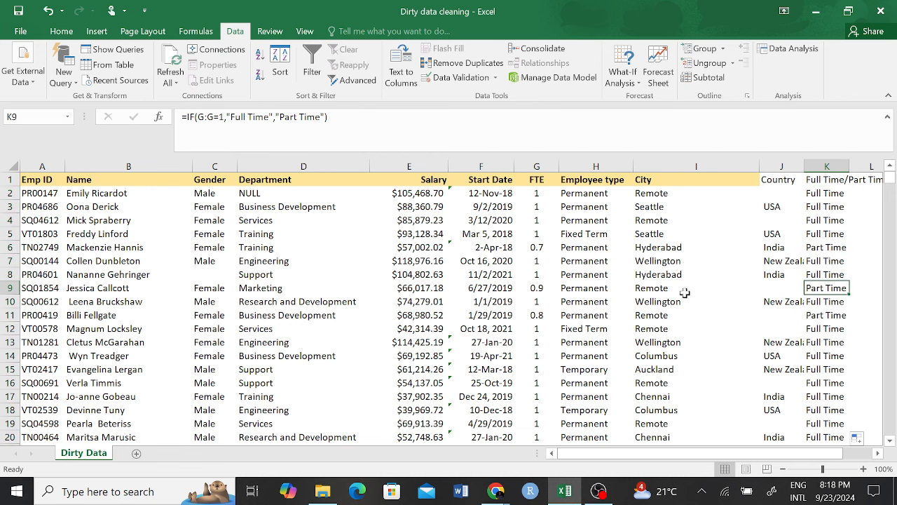
{"action": "left_click", "coordinate": [541, 289]}
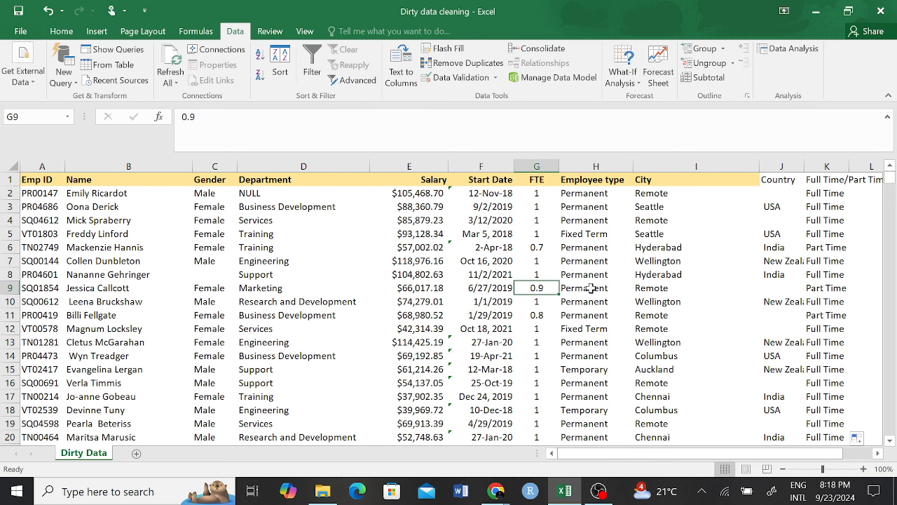
{"action": "left_click", "coordinate": [834, 288]}
{"action": "left_click", "coordinate": [540, 288]}
{"action": "left_click", "coordinate": [540, 316]}
{"action": "left_click", "coordinate": [831, 325]}
{"action": "left_click", "coordinate": [826, 316]}
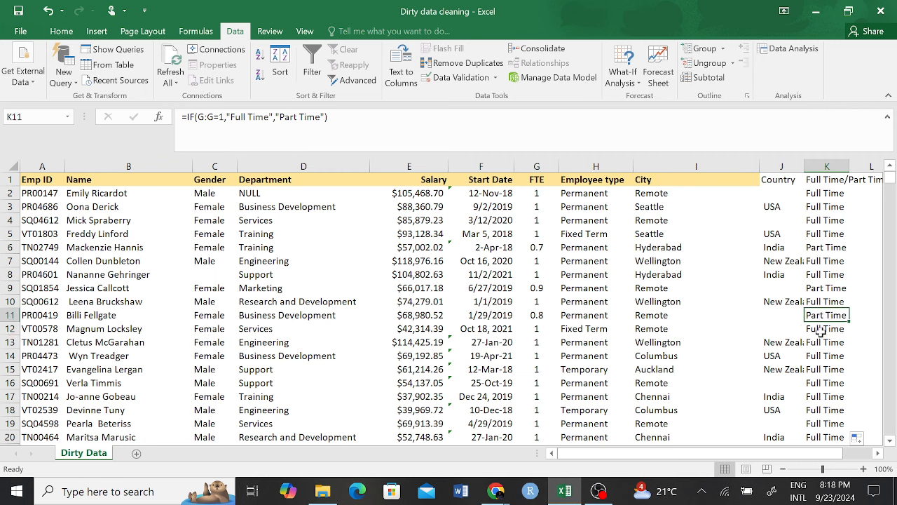
{"action": "left_click", "coordinate": [826, 369]}
{"action": "left_click", "coordinate": [824, 410]}
{"action": "scroll", "coordinate": [637, 275], "scroll_direction": "right", "scroll_amount": 2}
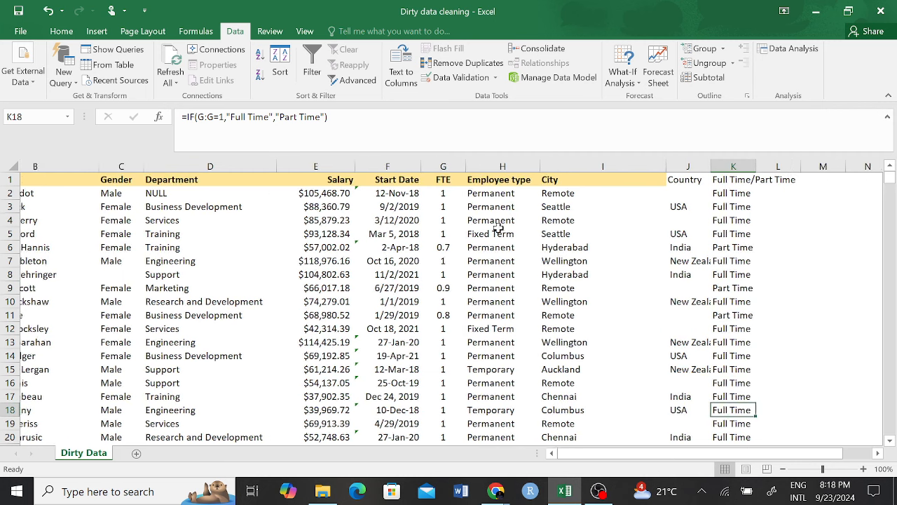
{"action": "scroll", "coordinate": [495, 226], "scroll_direction": "left", "scroll_amount": 2}
{"action": "left_click", "coordinate": [545, 184]}
{"action": "key", "text": "ctrl+shift+Down"}
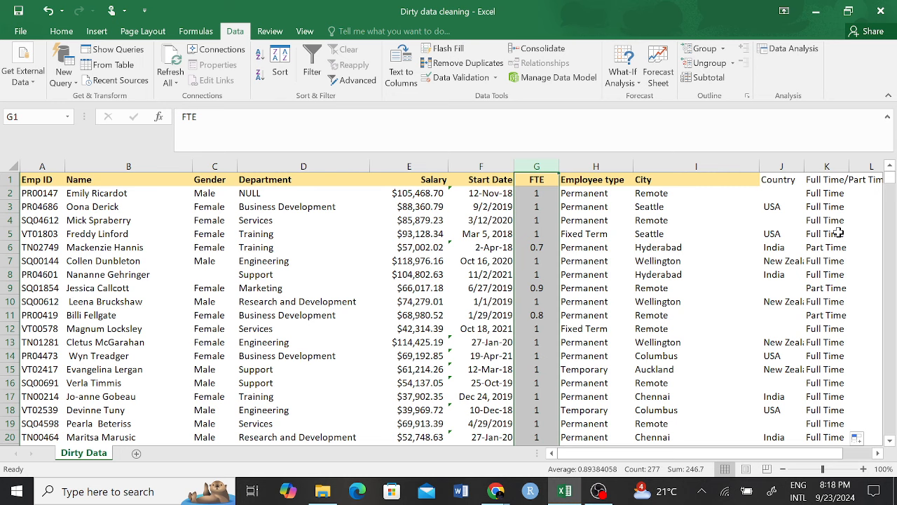
{"action": "scroll", "coordinate": [811, 260], "scroll_direction": "right", "scroll_amount": 3}
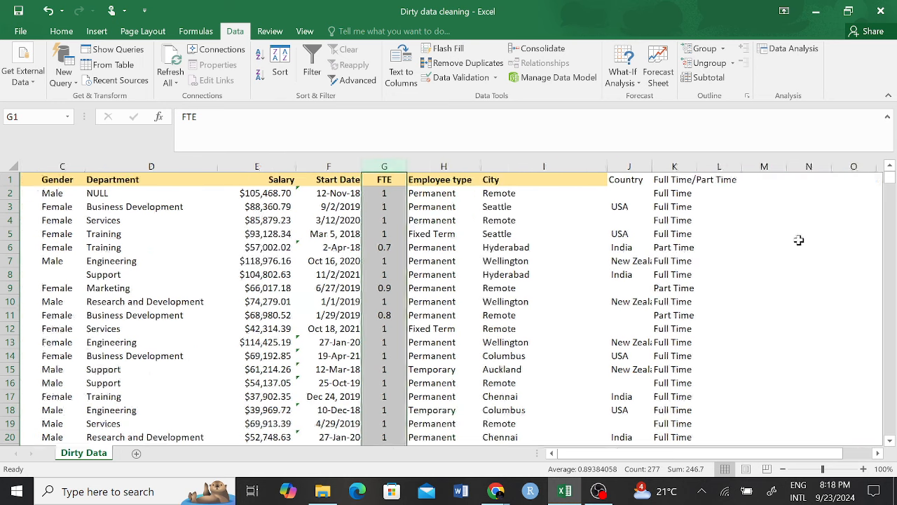
{"action": "scroll", "coordinate": [792, 229], "scroll_direction": "left", "scroll_amount": 3}
{"action": "left_click", "coordinate": [33, 177]}
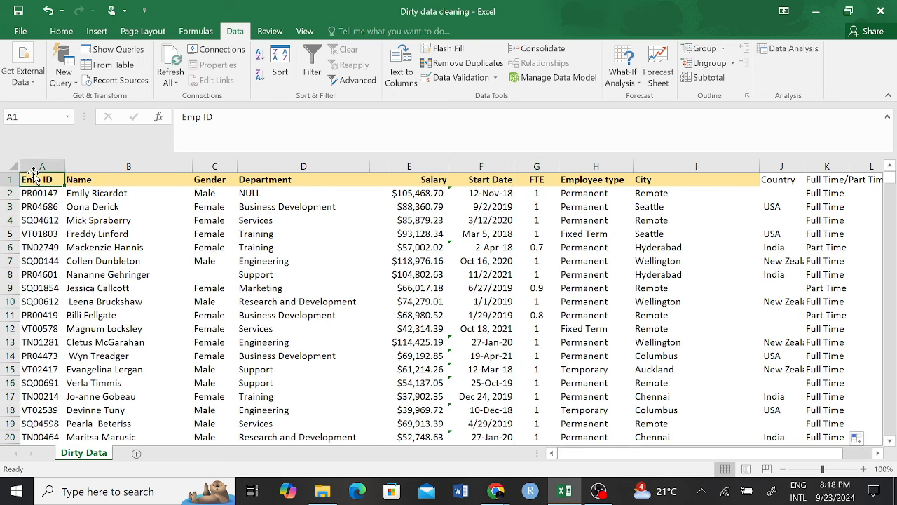
{"action": "left_click", "coordinate": [34, 167]}
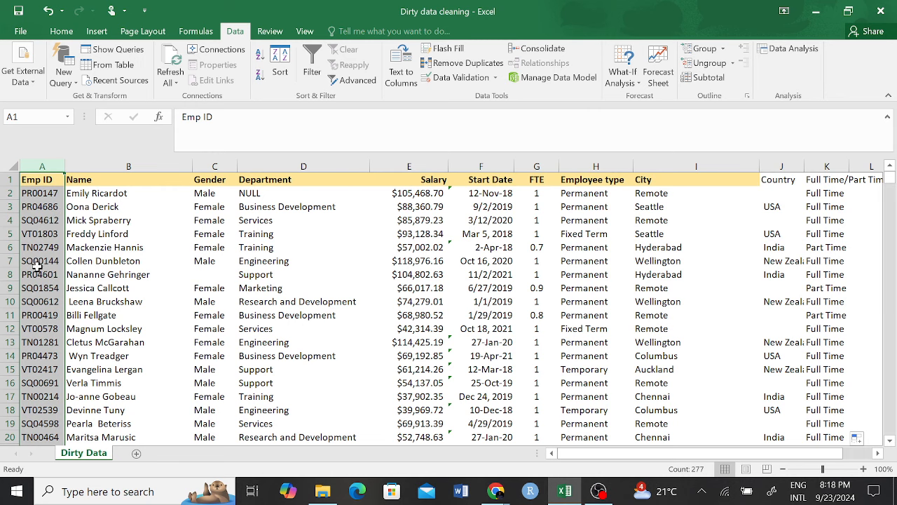
{"action": "scroll", "coordinate": [35, 266], "scroll_direction": "up", "scroll_amount": 1}
{"action": "left_click", "coordinate": [33, 196]}
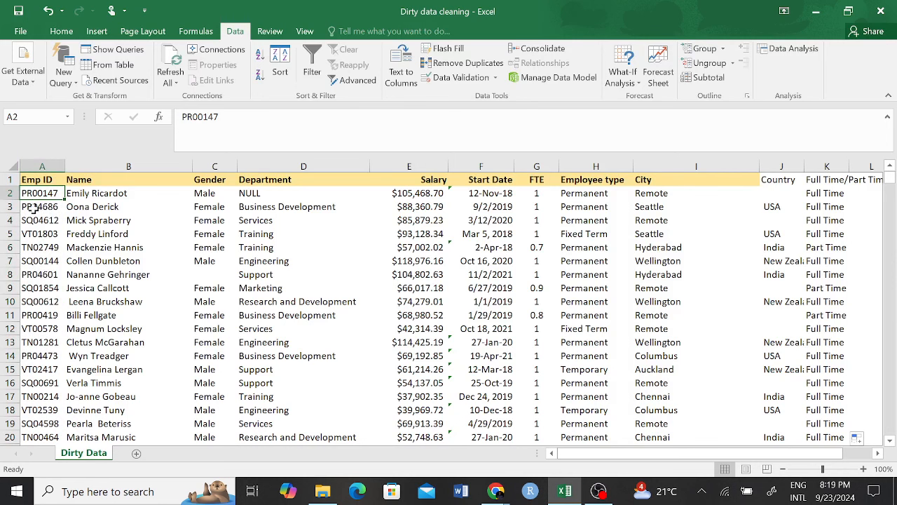
{"action": "left_click", "coordinate": [33, 208]}
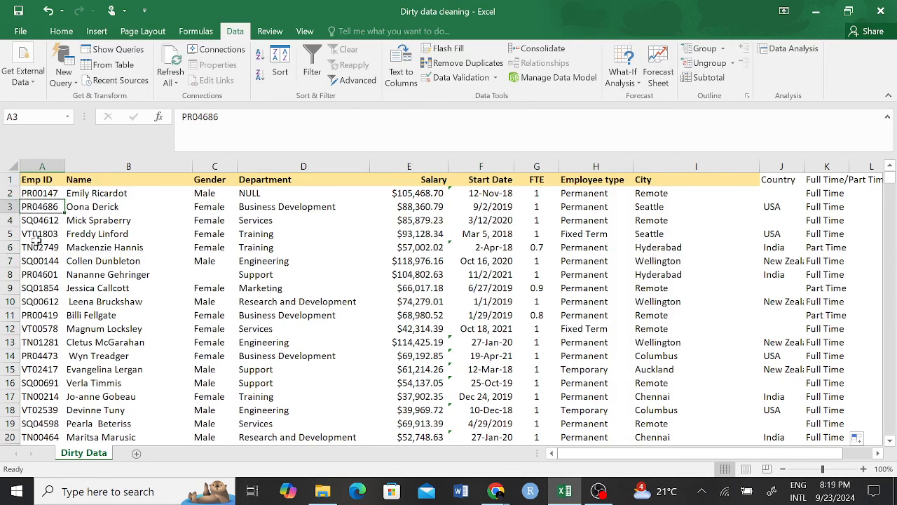
{"action": "left_click", "coordinate": [35, 194]}
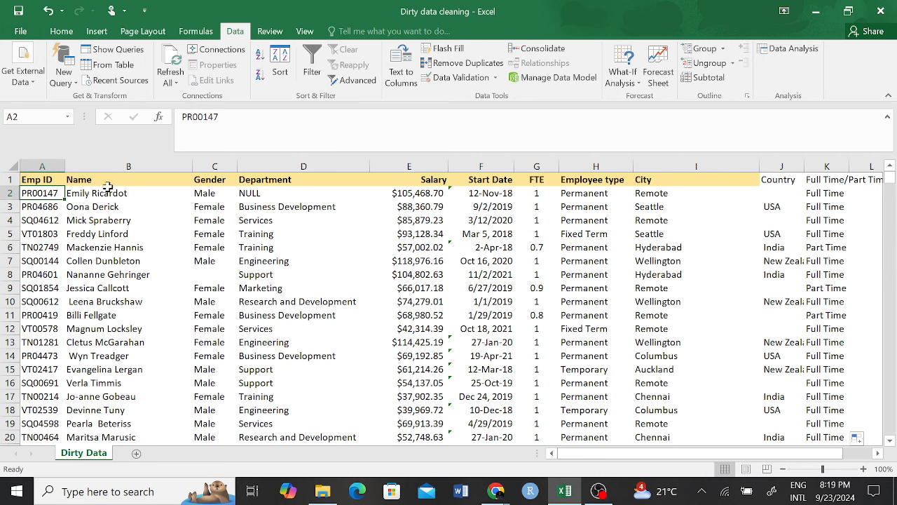
{"action": "left_click", "coordinate": [120, 166]}
Step: Insert a blank column B before Name and type =LEFT(A2,2 into B2
{"action": "right_click", "coordinate": [123, 167]}
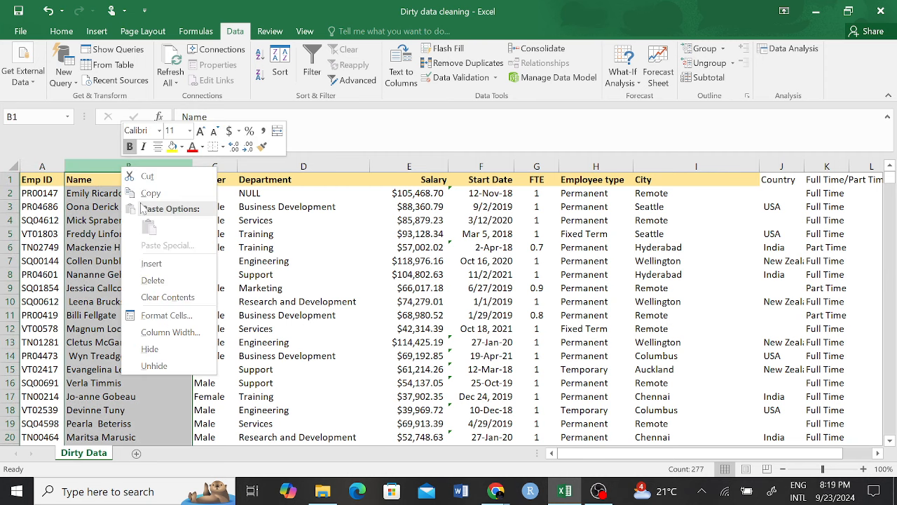
{"action": "left_click", "coordinate": [166, 264]}
{"action": "left_click", "coordinate": [86, 196]}
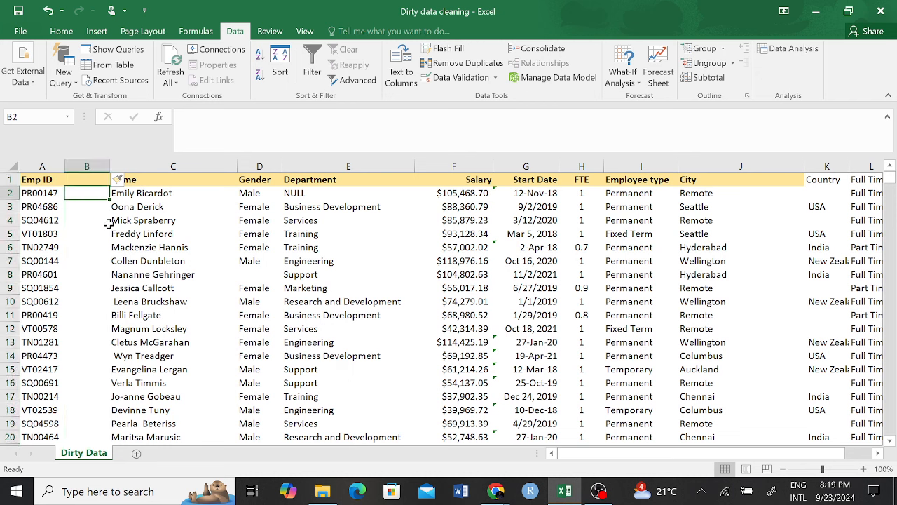
{"action": "type", "text": "="}
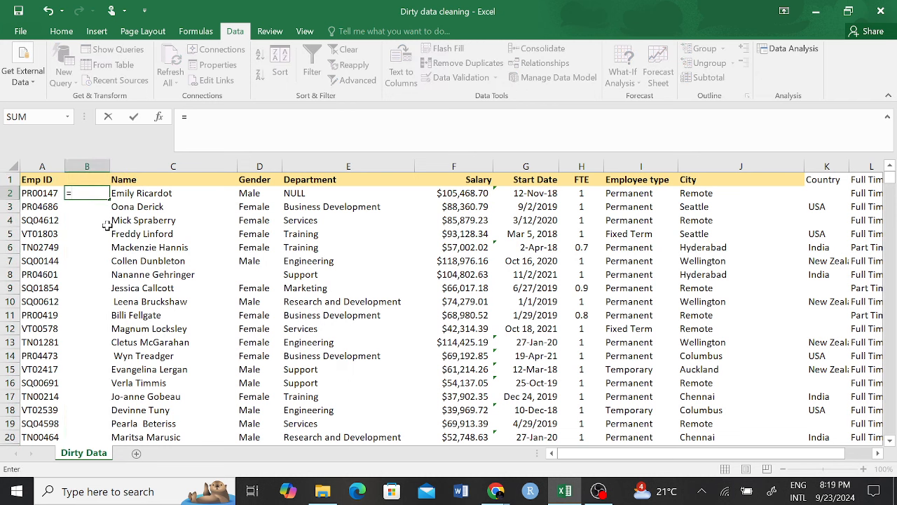
{"action": "type", "text": "LEF"}
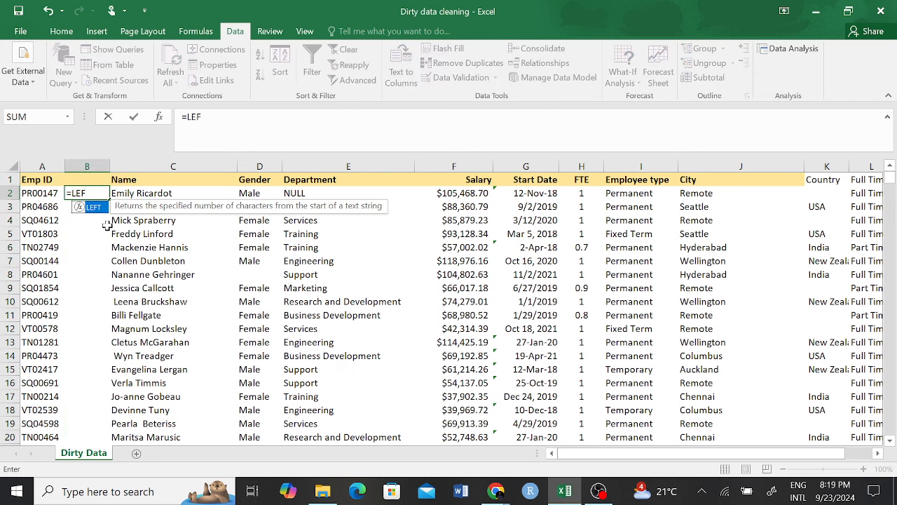
{"action": "type", "text": "T("}
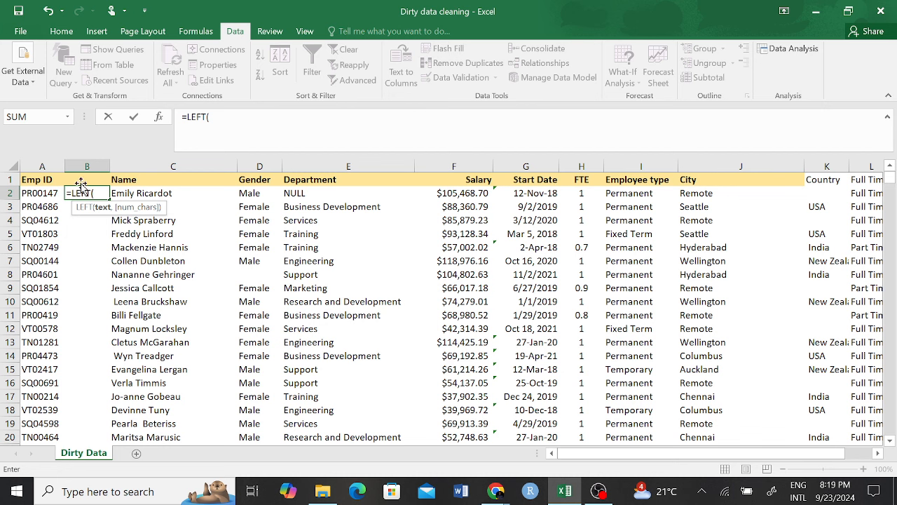
{"action": "left_click", "coordinate": [42, 193]}
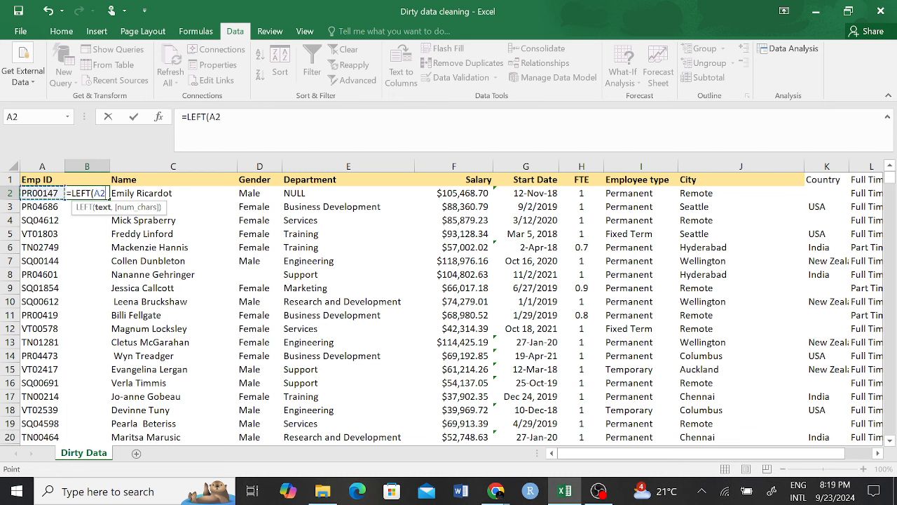
{"action": "left_click", "coordinate": [222, 117]}
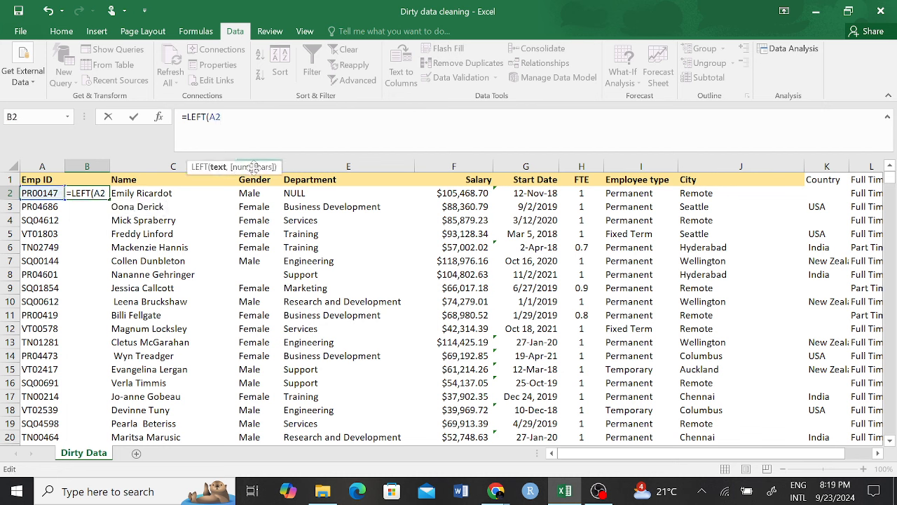
{"action": "type", "text": ",2"}
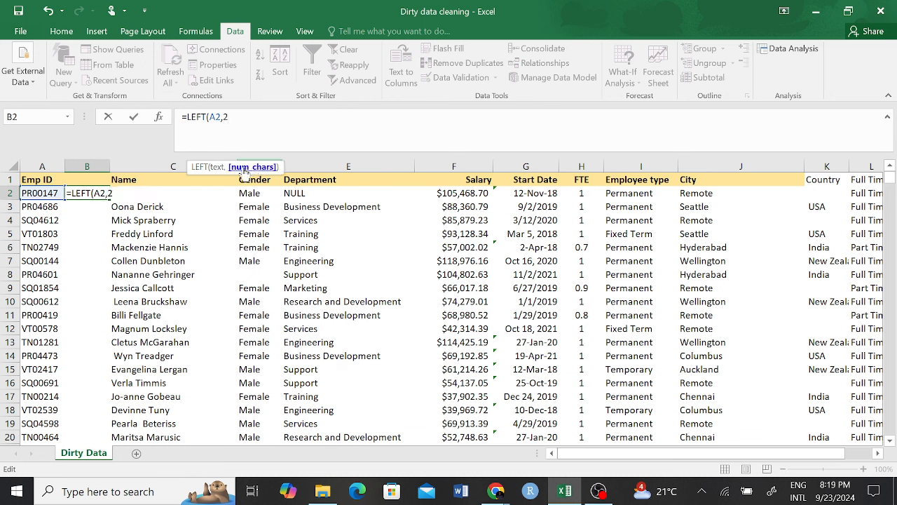
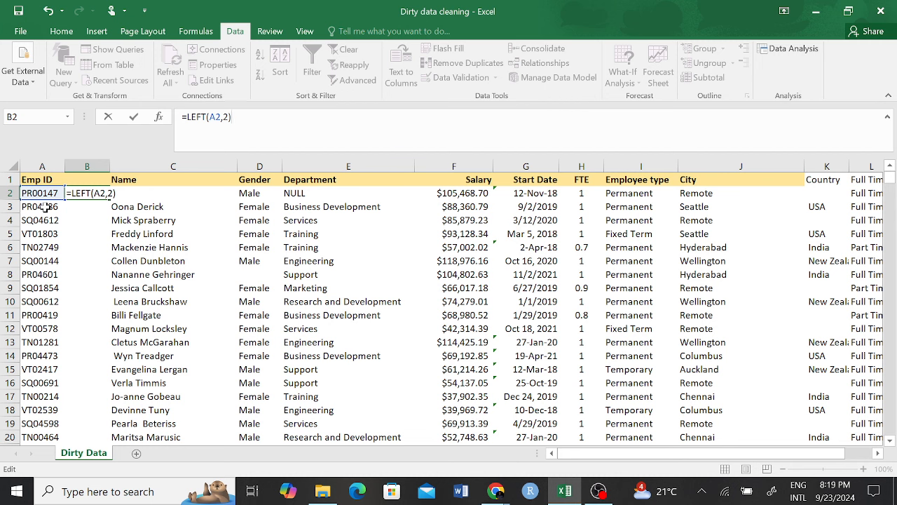
Step: Commit =LEFT(A2,2) in B2 and fill it down column B to show the prefixes PR, SQ, VT, TN
{"action": "key", "text": "Return"}
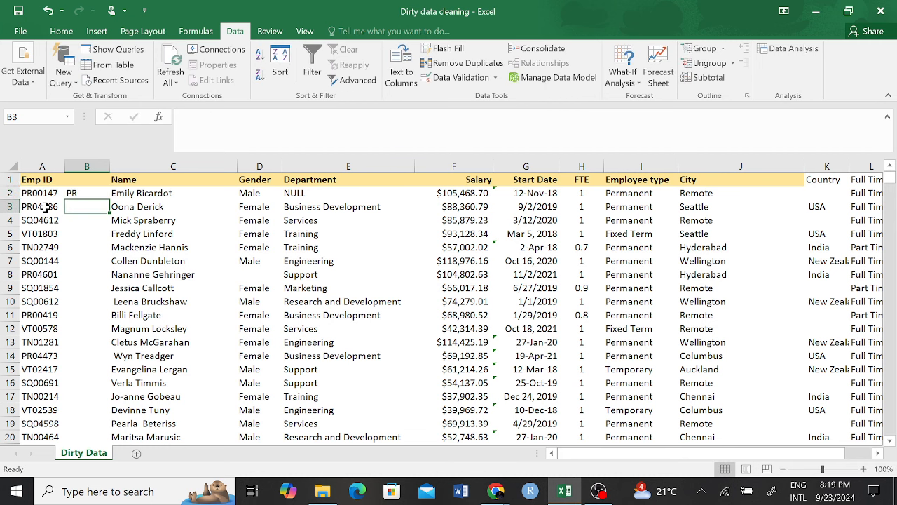
{"action": "left_click", "coordinate": [84, 193]}
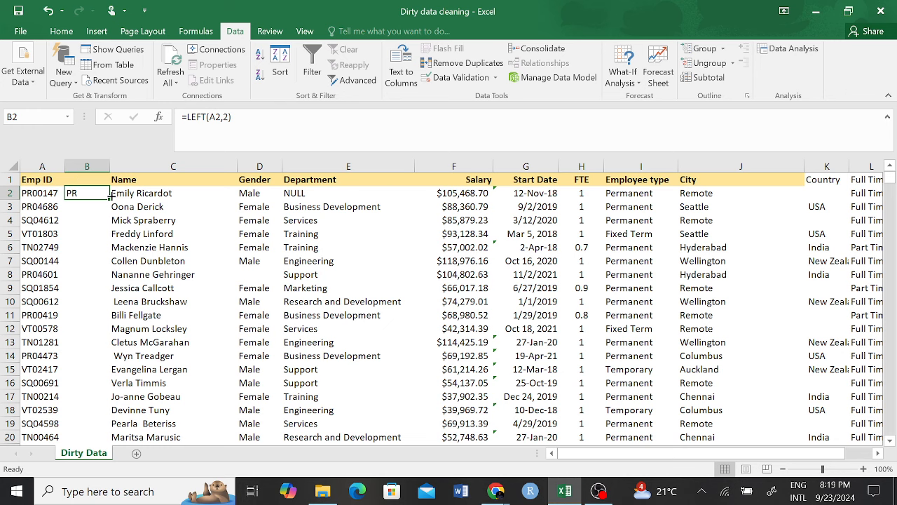
{"action": "double_click", "coordinate": [109, 198]}
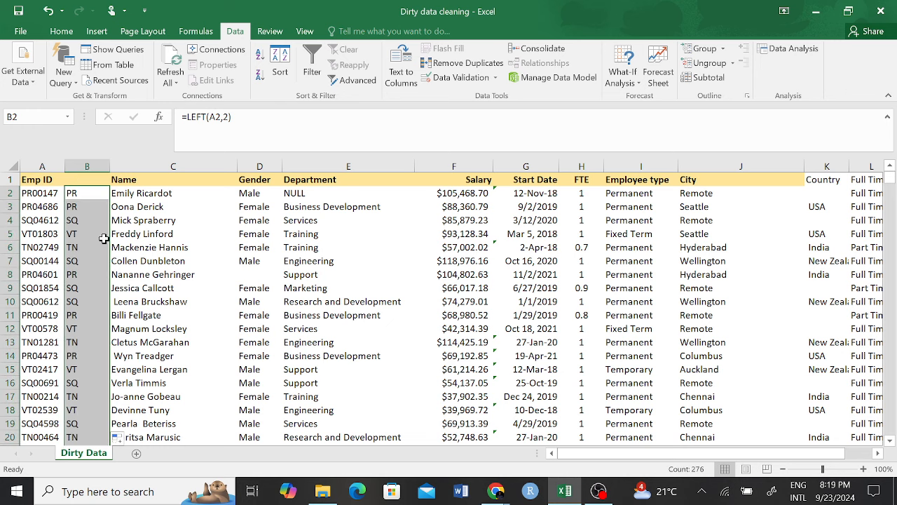
{"action": "scroll", "coordinate": [74, 303], "scroll_direction": "down", "scroll_amount": 17}
{"action": "scroll", "coordinate": [74, 303], "scroll_direction": "down", "scroll_amount": 1}
{"action": "scroll", "coordinate": [84, 267], "scroll_direction": "up", "scroll_amount": 19}
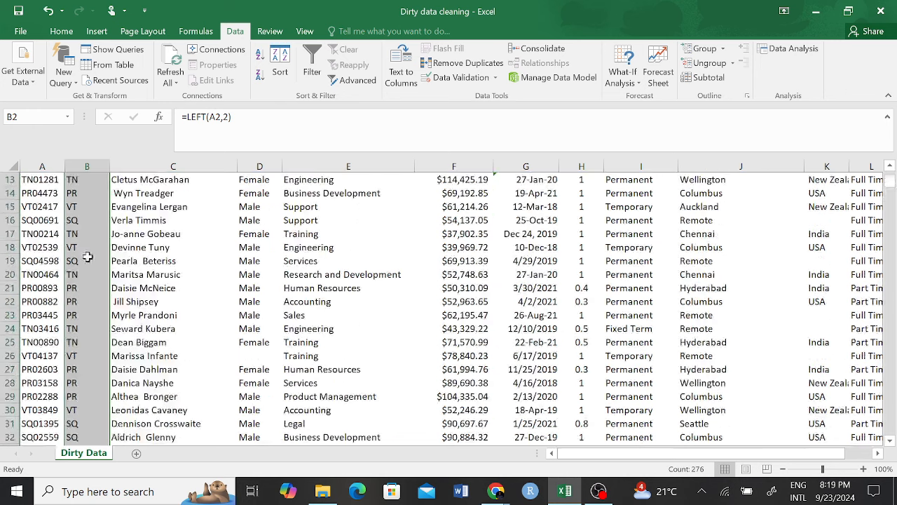
Step: Insert a blank column before Name and label column B 'Department'
{"action": "left_click", "coordinate": [128, 169]}
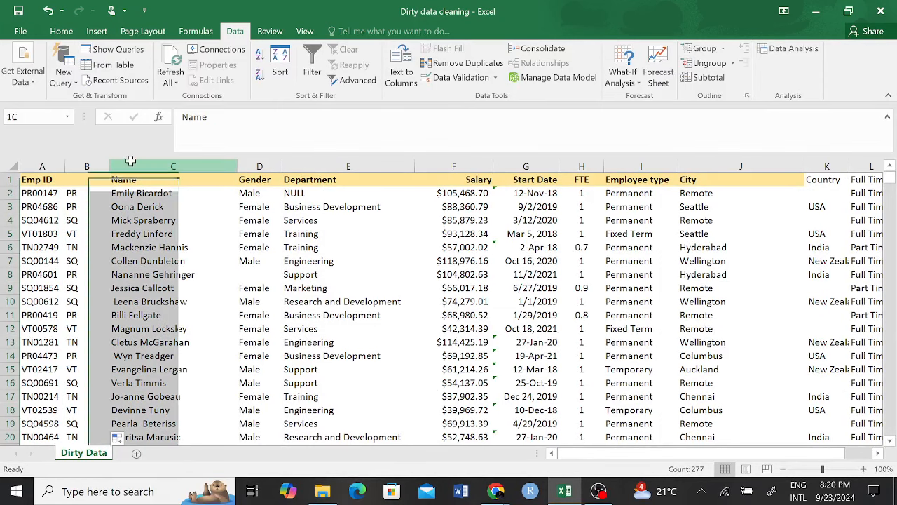
{"action": "right_click", "coordinate": [146, 177]}
{"action": "left_click", "coordinate": [174, 269]}
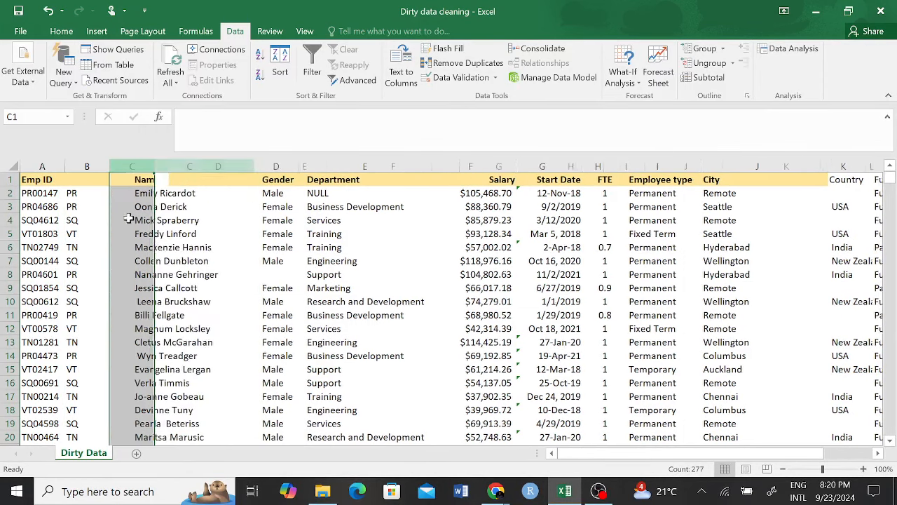
{"action": "left_click", "coordinate": [137, 191]}
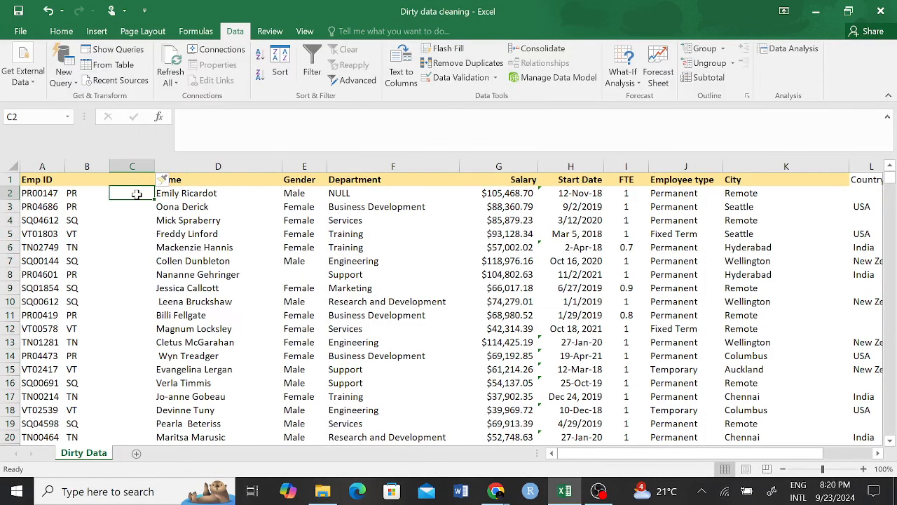
{"action": "left_click", "coordinate": [96, 180]}
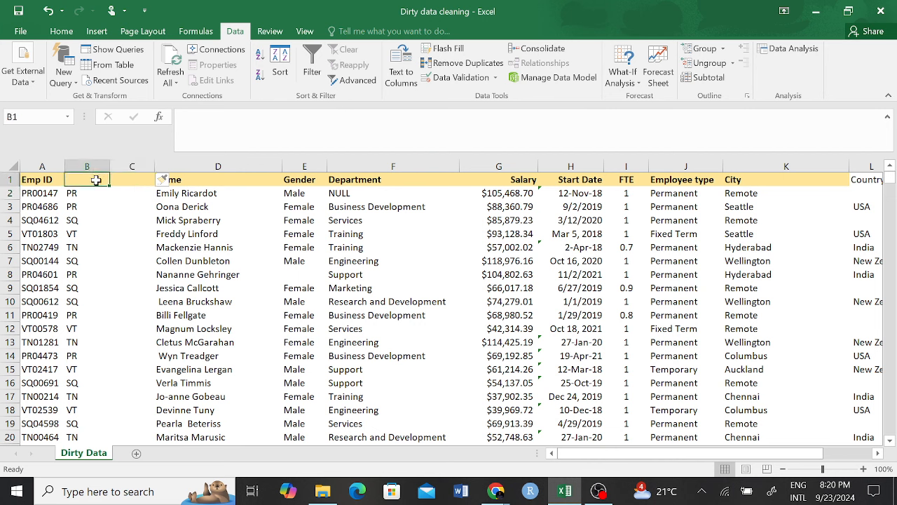
{"action": "type", "text": "De"}
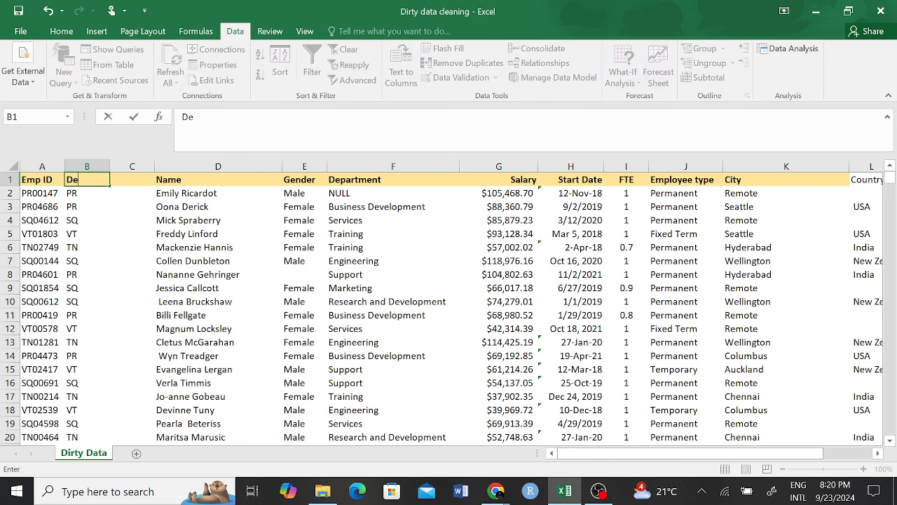
{"action": "type", "text": "partment"}
{"action": "left_click", "coordinate": [101, 254]}
Step: Head column C 'EMPLOYEE' and fill =RIGHT(A2,5) down it for the five-digit ID numbers
{"action": "left_click", "coordinate": [142, 180]}
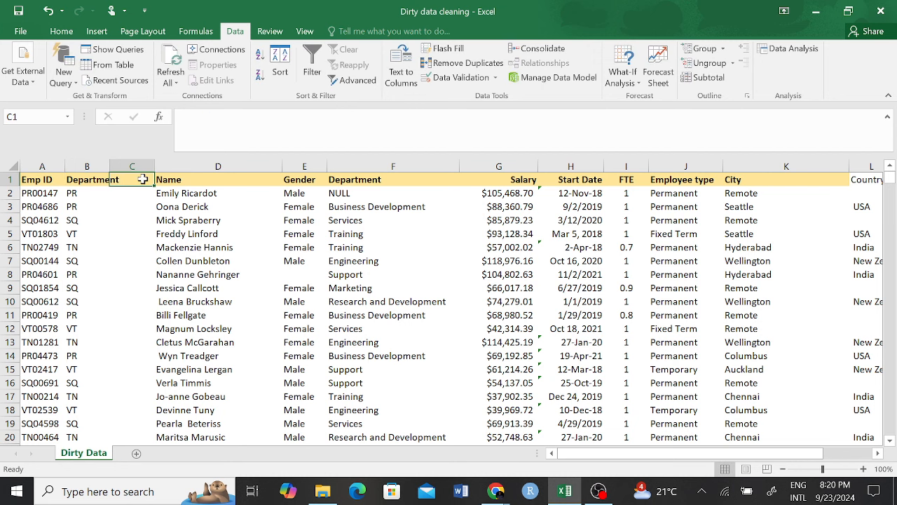
{"action": "type", "text": "EMPLOYEE"}
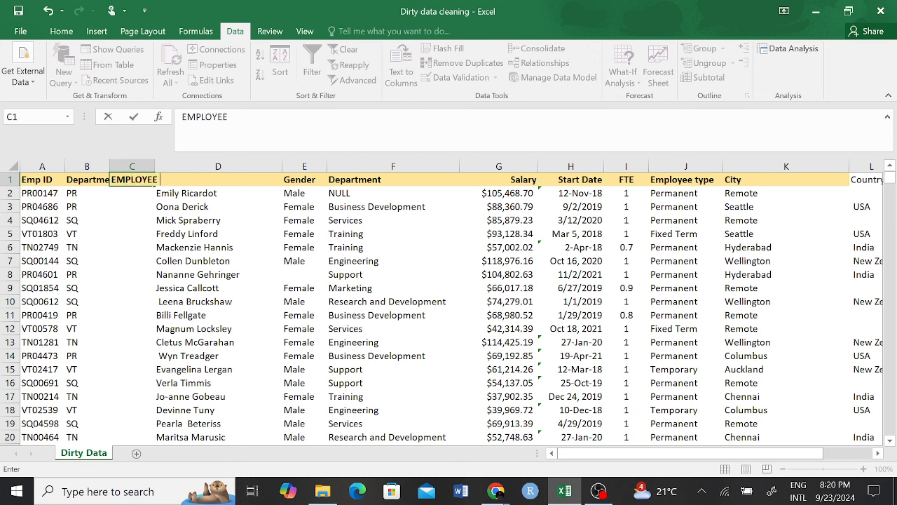
{"action": "key", "text": "Return"}
{"action": "type", "text": "=right"}
{"action": "key", "text": "Tab"}
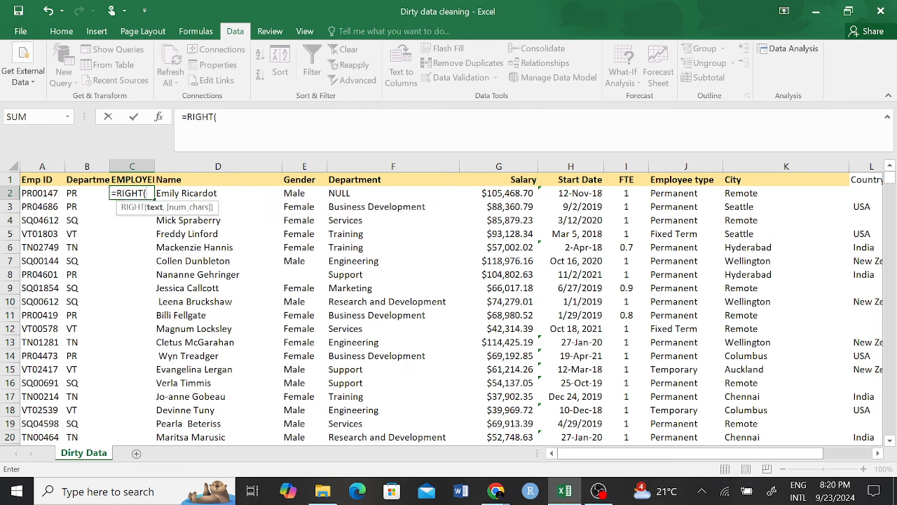
{"action": "left_click", "coordinate": [47, 194]}
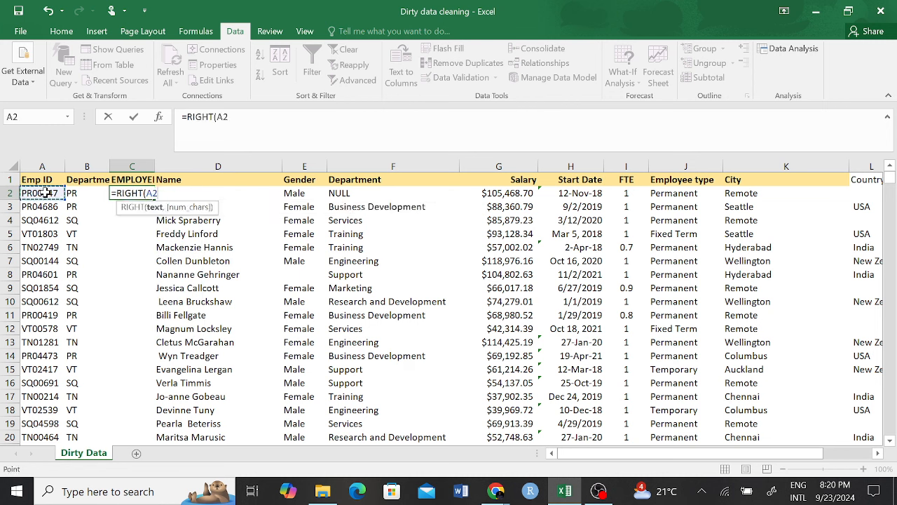
{"action": "type", "text": ",5"}
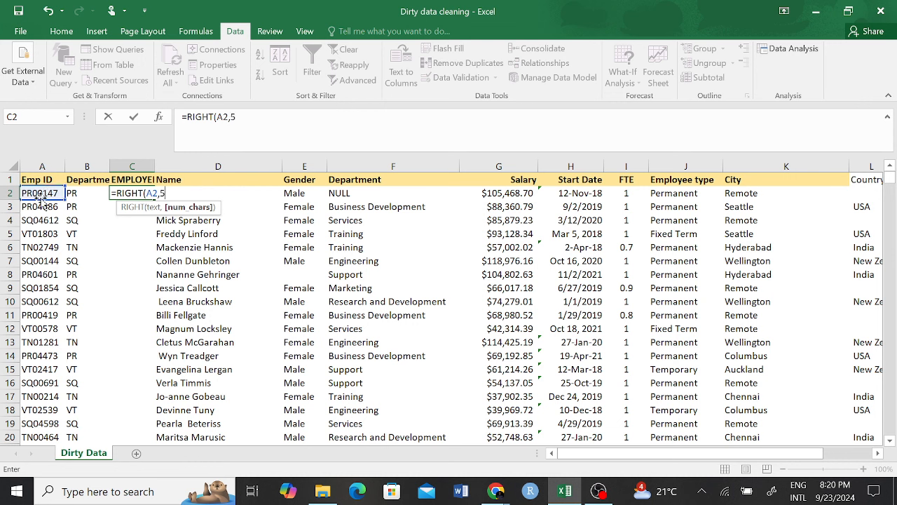
{"action": "key", "text": "ctrl+Return"}
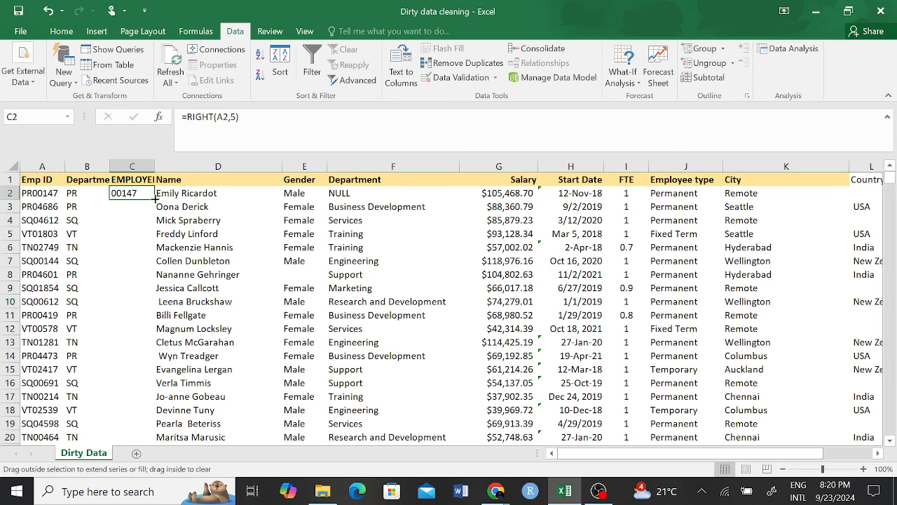
{"action": "double_click", "coordinate": [155, 200]}
{"action": "left_click", "coordinate": [191, 340]}
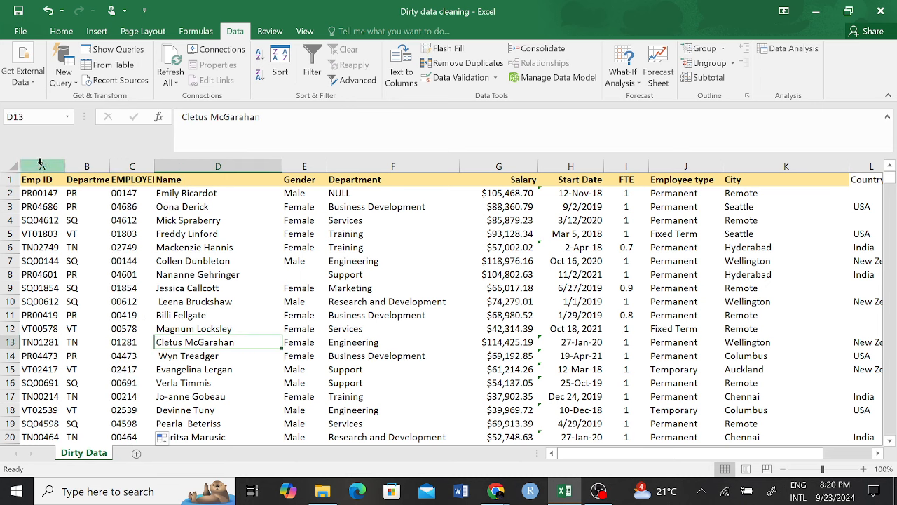
{"action": "left_click", "coordinate": [42, 166]}
{"action": "left_click", "coordinate": [400, 63]}
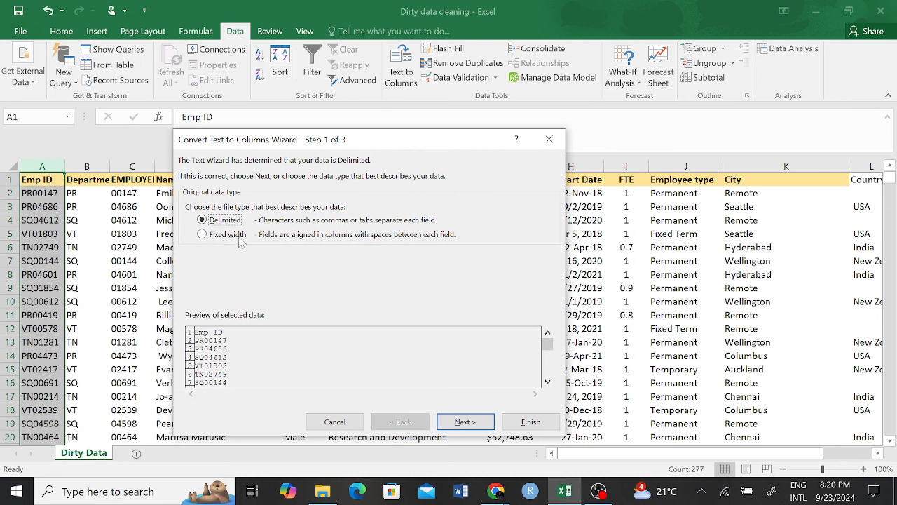
{"action": "left_click", "coordinate": [202, 236]}
{"action": "left_click", "coordinate": [471, 422]}
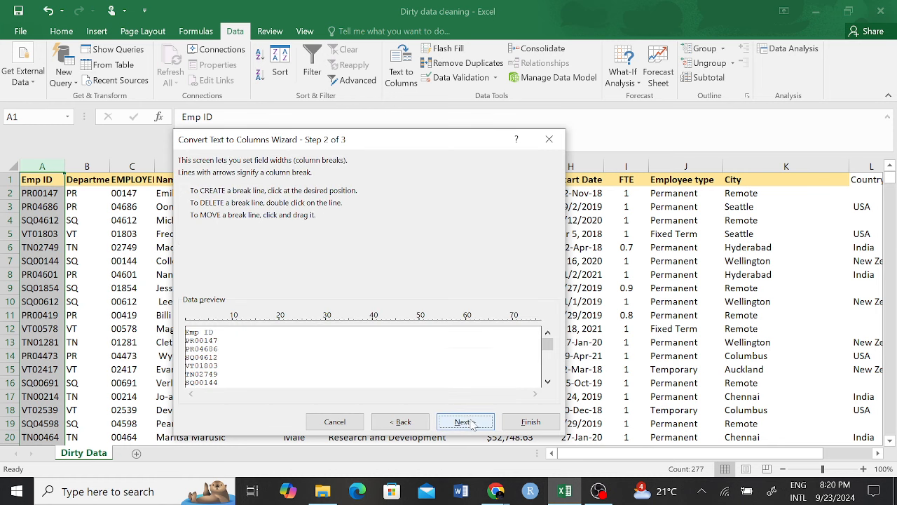
{"action": "left_click", "coordinate": [213, 324]}
{"action": "left_click_drag", "start_coordinate": [214, 321], "coordinate": [195, 326]}
{"action": "left_click", "coordinate": [466, 423]}
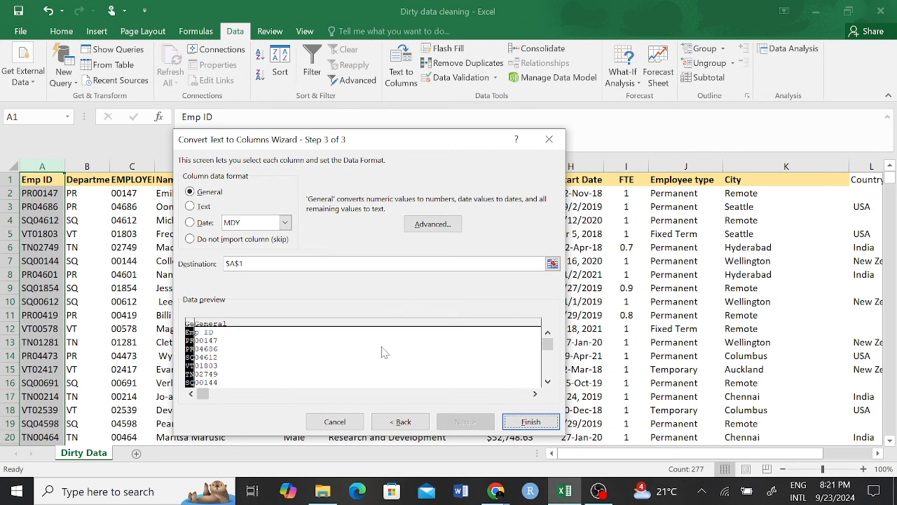
{"action": "left_click", "coordinate": [530, 422]}
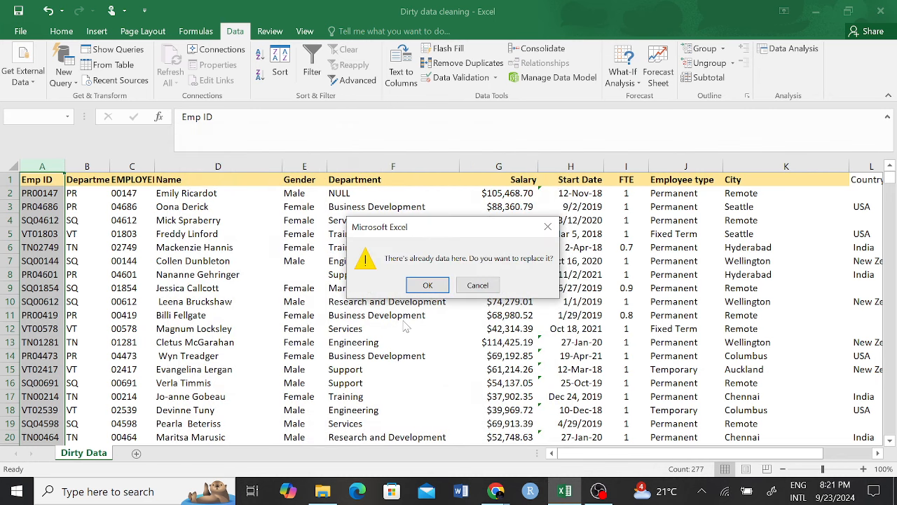
{"action": "left_click", "coordinate": [477, 286]}
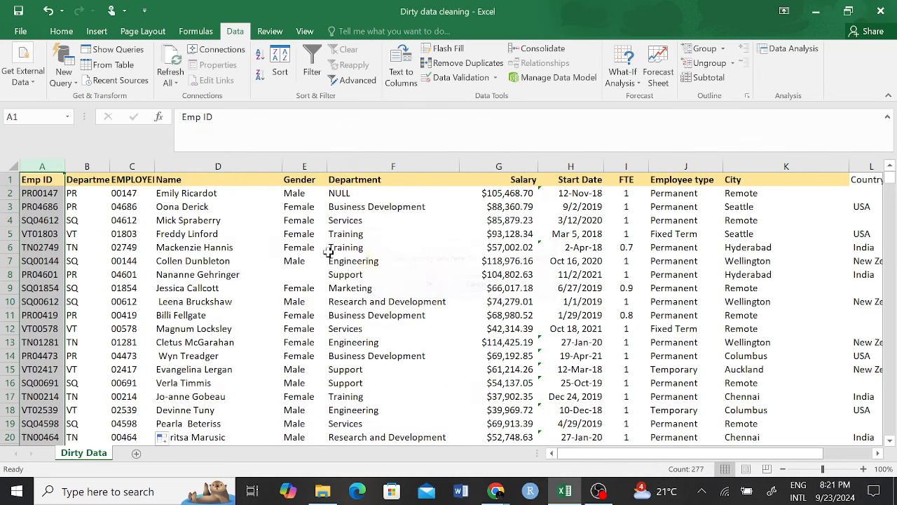
{"action": "left_click", "coordinate": [87, 165]}
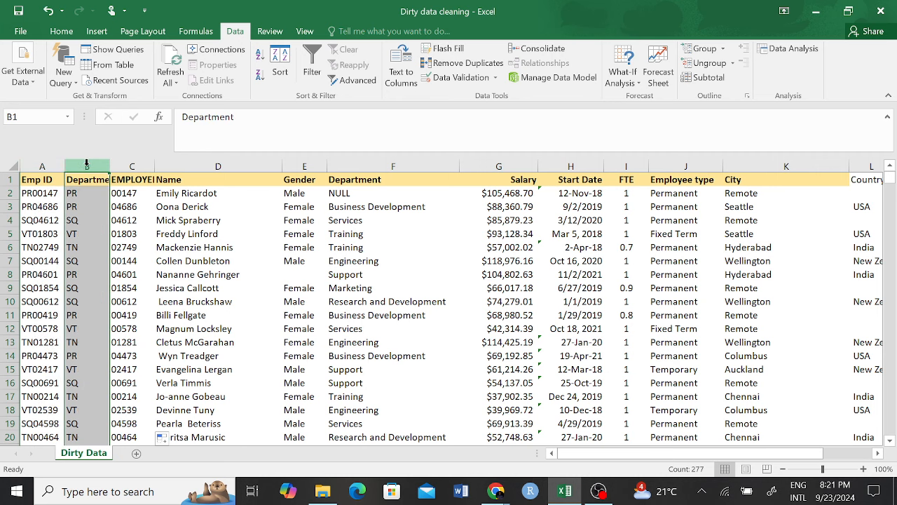
{"action": "right_click", "coordinate": [87, 167]}
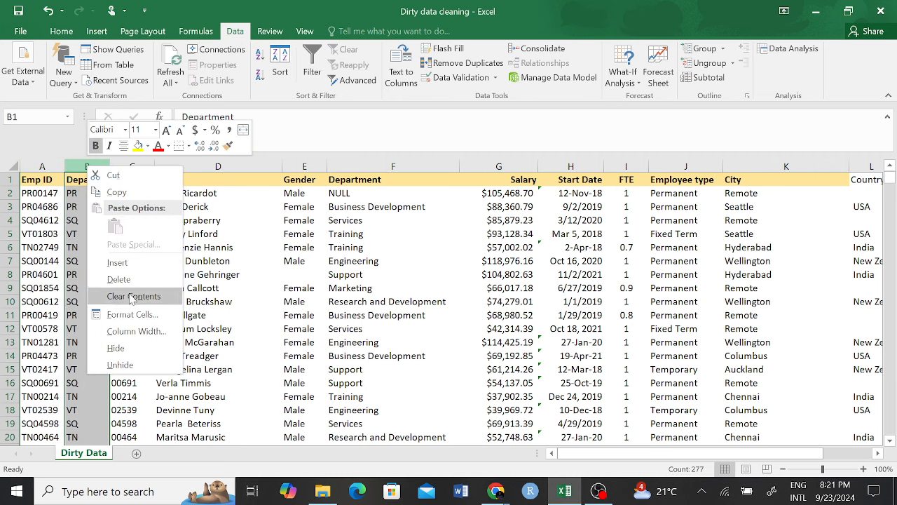
{"action": "left_click", "coordinate": [117, 263]}
{"action": "left_click", "coordinate": [177, 318]}
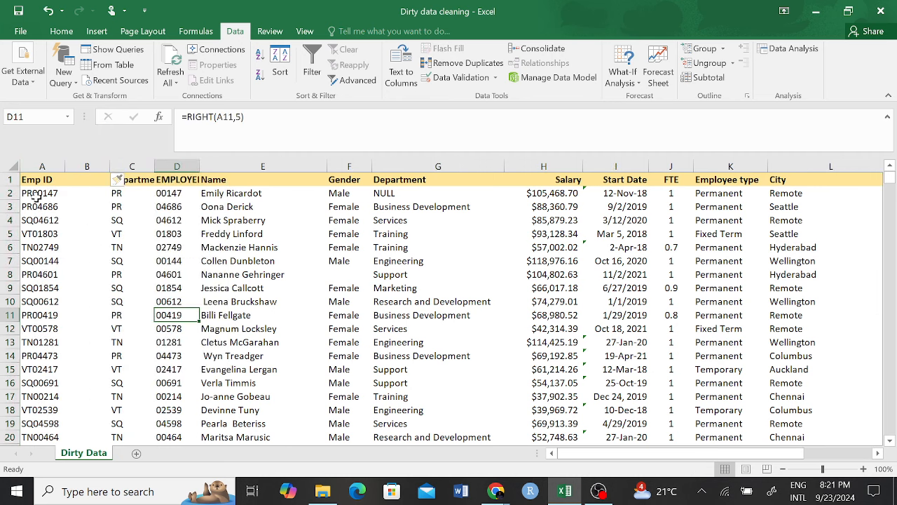
{"action": "left_click", "coordinate": [42, 167]}
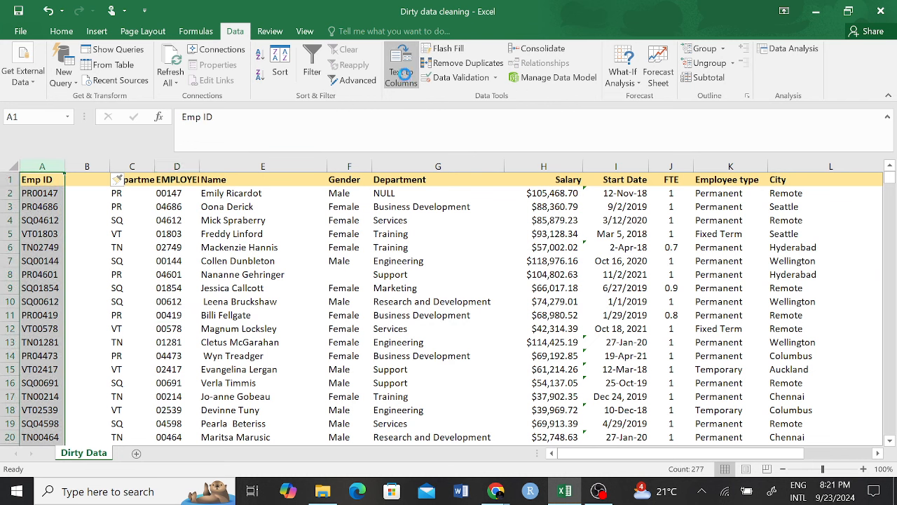
{"action": "left_click", "coordinate": [404, 73]}
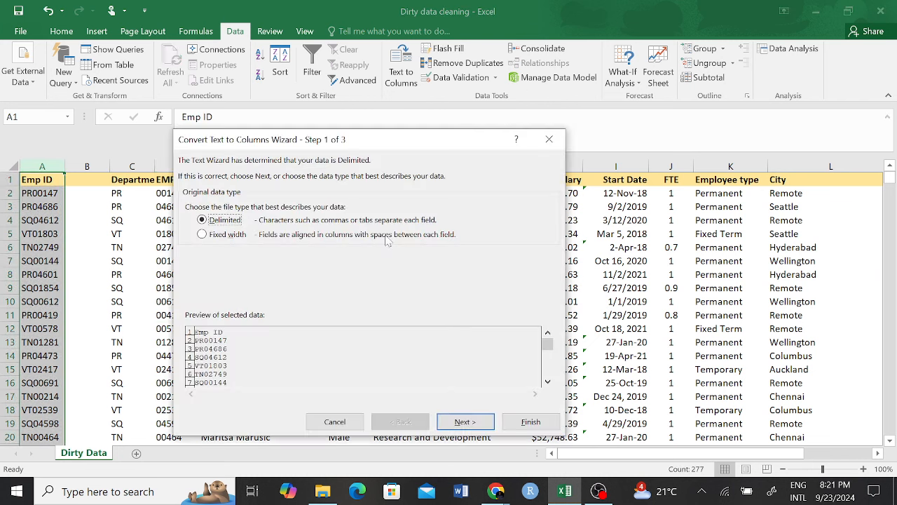
{"action": "left_click", "coordinate": [202, 235]}
{"action": "left_click", "coordinate": [463, 421]}
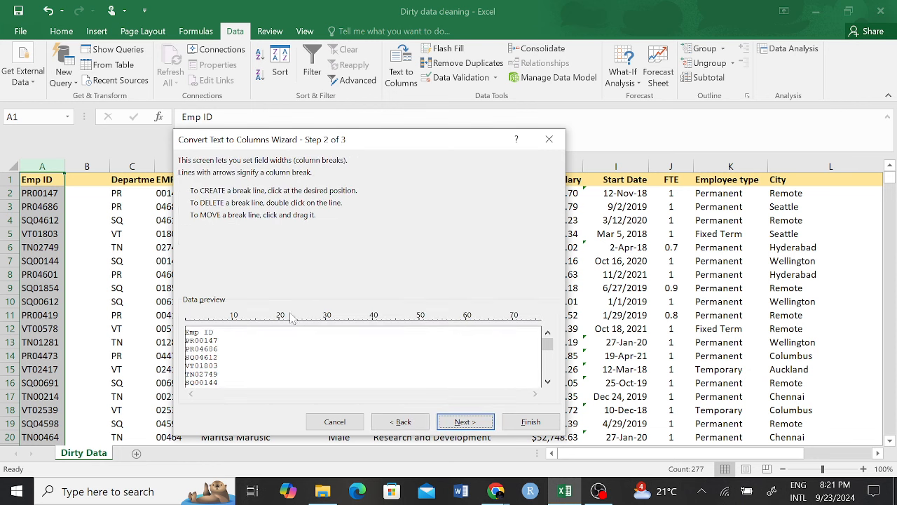
{"action": "left_click_drag", "start_coordinate": [213, 336], "coordinate": [194, 333]}
{"action": "left_click", "coordinate": [464, 421]}
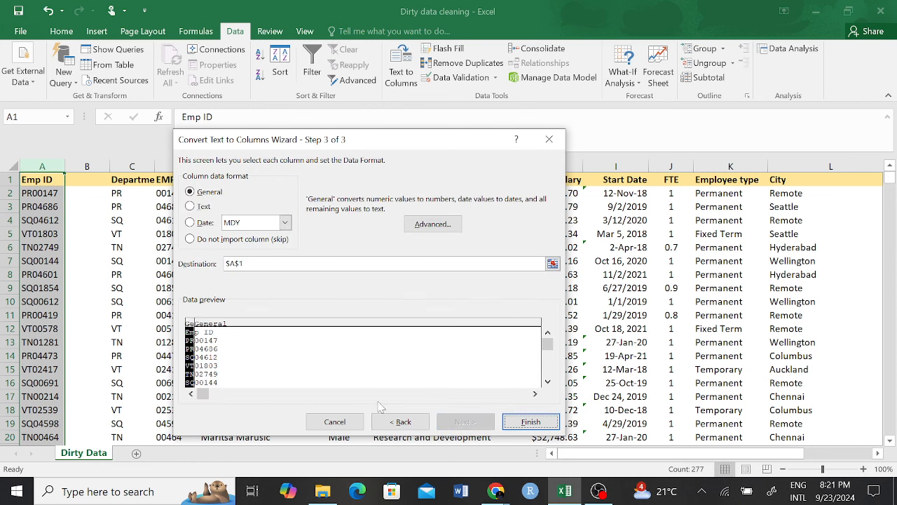
{"action": "left_click", "coordinate": [527, 423]}
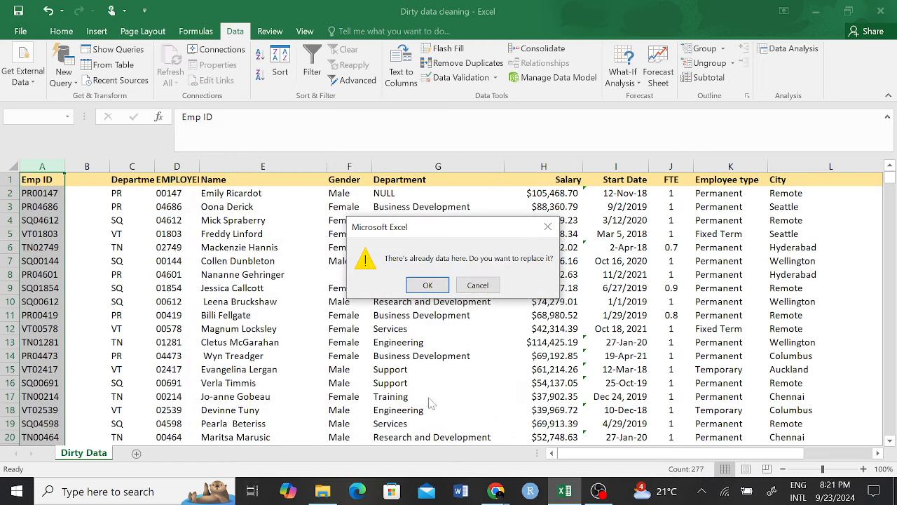
{"action": "left_click", "coordinate": [480, 287]}
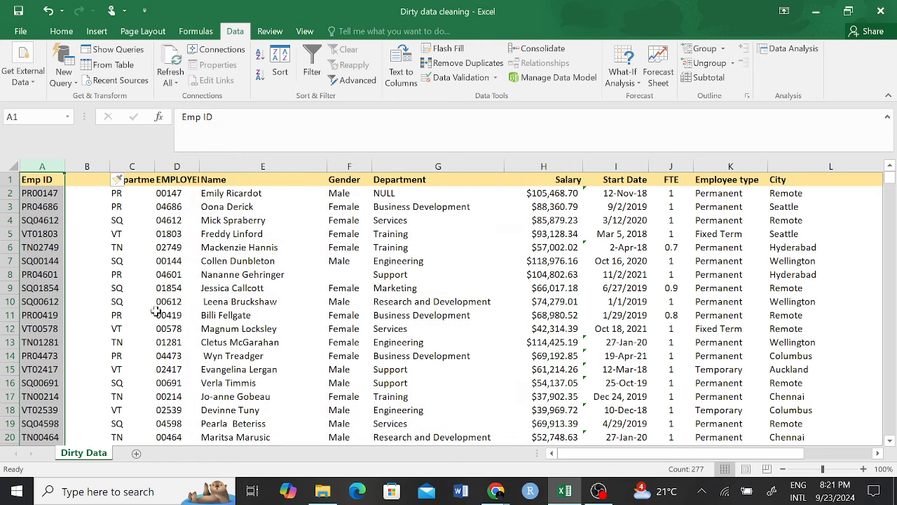
Step: Insert a blank column before Emp ID
{"action": "left_click", "coordinate": [42, 160]}
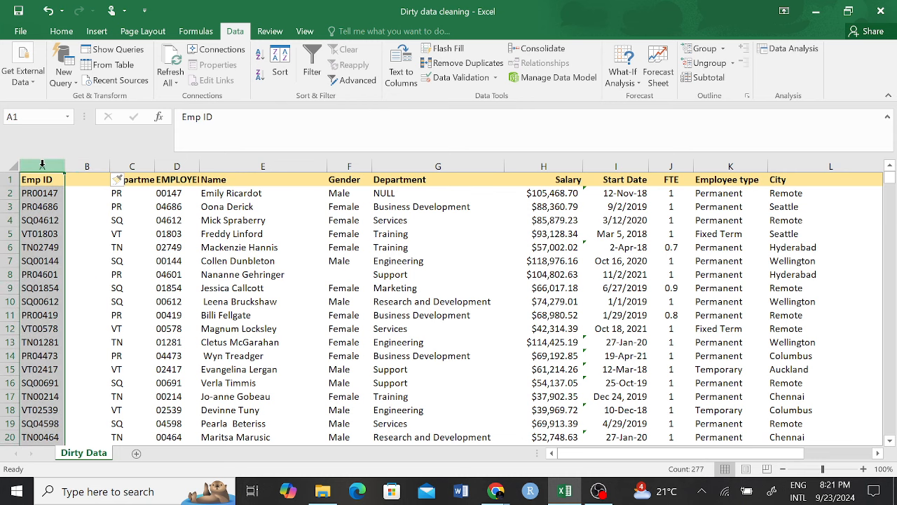
{"action": "right_click", "coordinate": [42, 164]}
{"action": "left_click", "coordinate": [73, 264]}
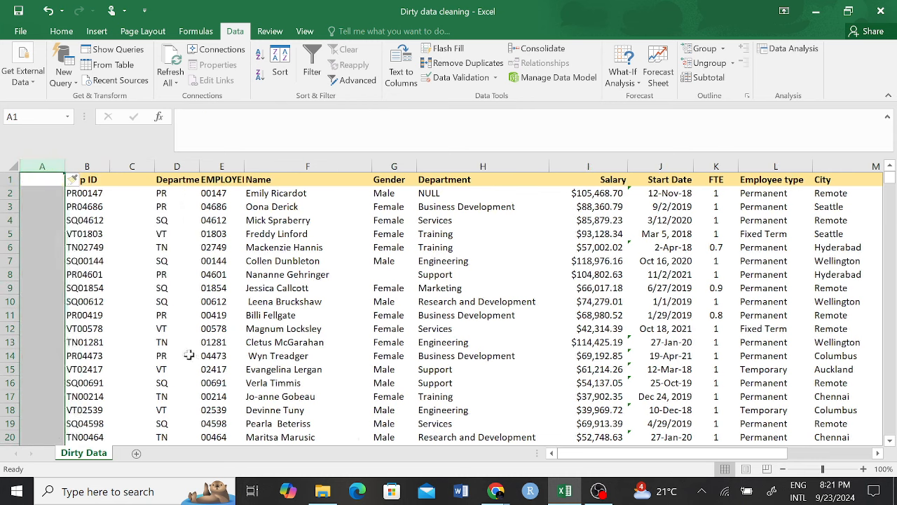
Step: Split Emp ID at a fixed width after the two-letter prefix, replacing the existing data
{"action": "left_click", "coordinate": [90, 167]}
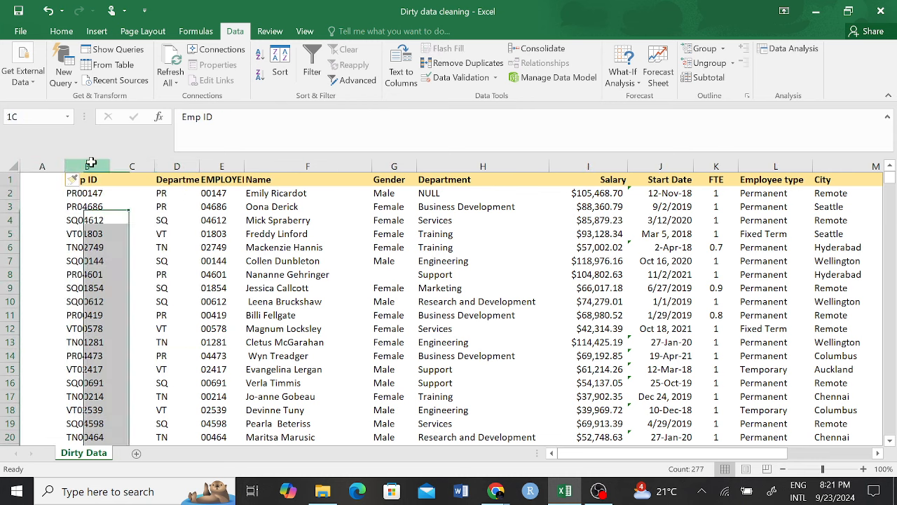
{"action": "left_click", "coordinate": [411, 77]}
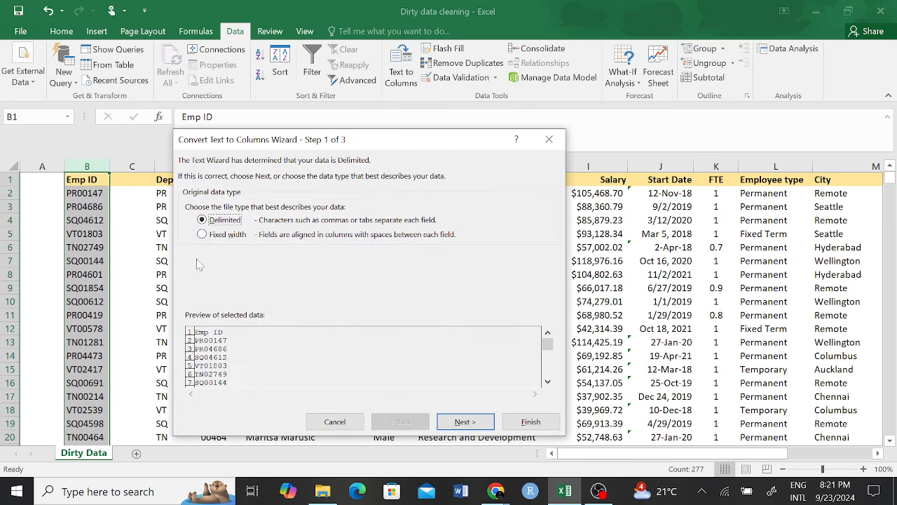
{"action": "left_click", "coordinate": [202, 234]}
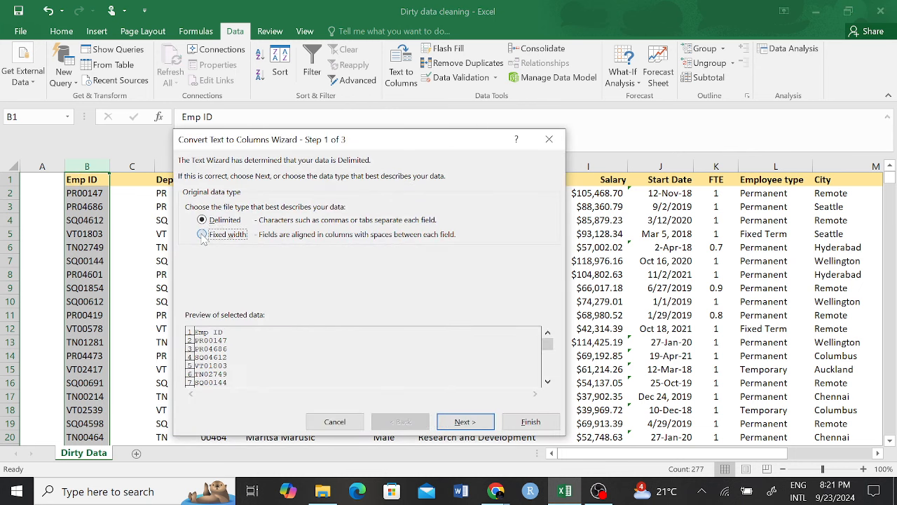
{"action": "left_click", "coordinate": [451, 425]}
{"action": "left_click_drag", "start_coordinate": [240, 353], "coordinate": [195, 342]}
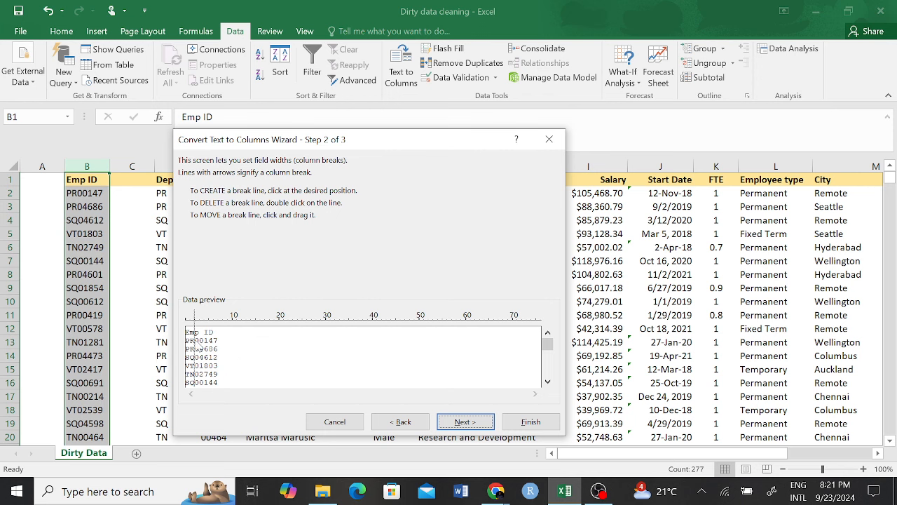
{"action": "left_click", "coordinate": [477, 423]}
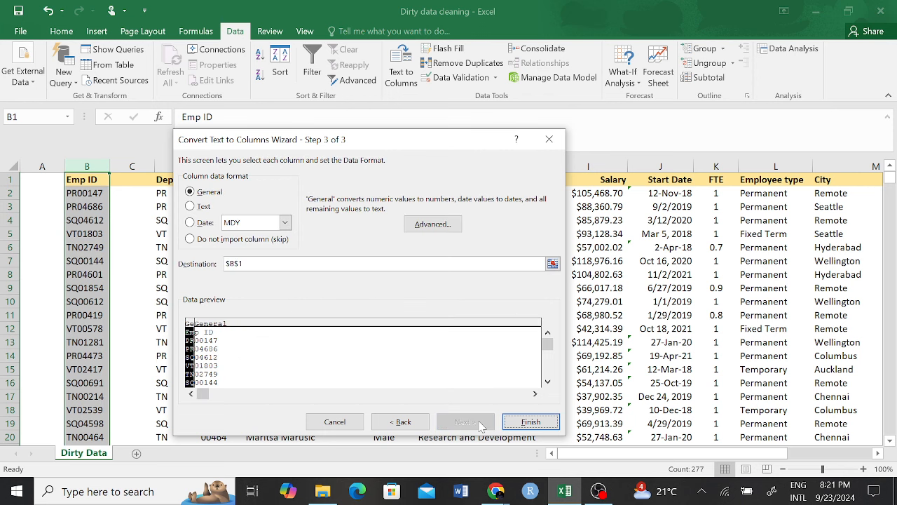
{"action": "left_click", "coordinate": [529, 422]}
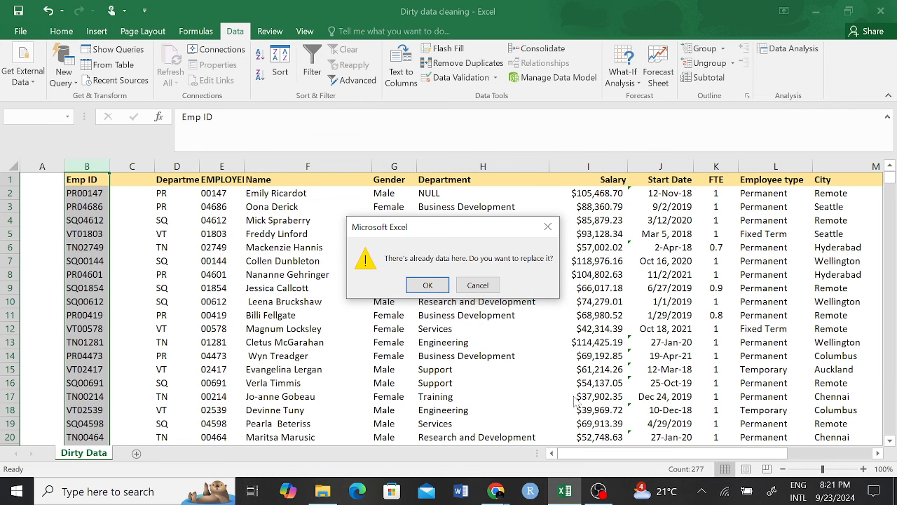
{"action": "left_click", "coordinate": [433, 287]}
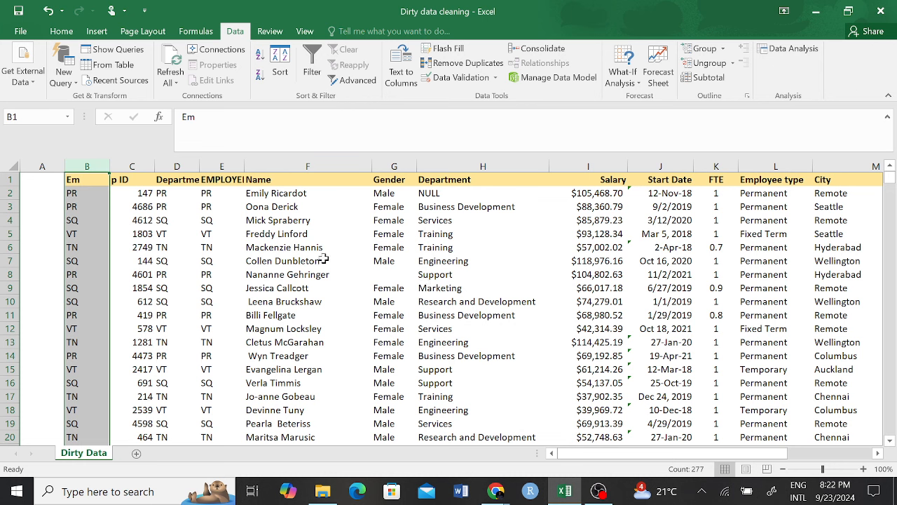
Step: Inspect the EMPLOYEE Number header and formula results after the split
{"action": "left_click", "coordinate": [220, 180]}
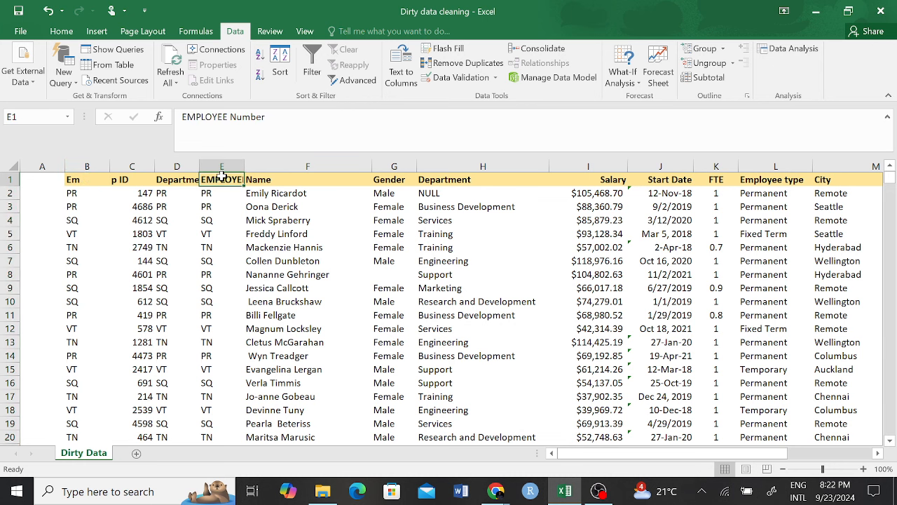
{"action": "left_click", "coordinate": [222, 218]}
{"action": "left_click", "coordinate": [209, 161]}
{"action": "left_click", "coordinate": [221, 246]}
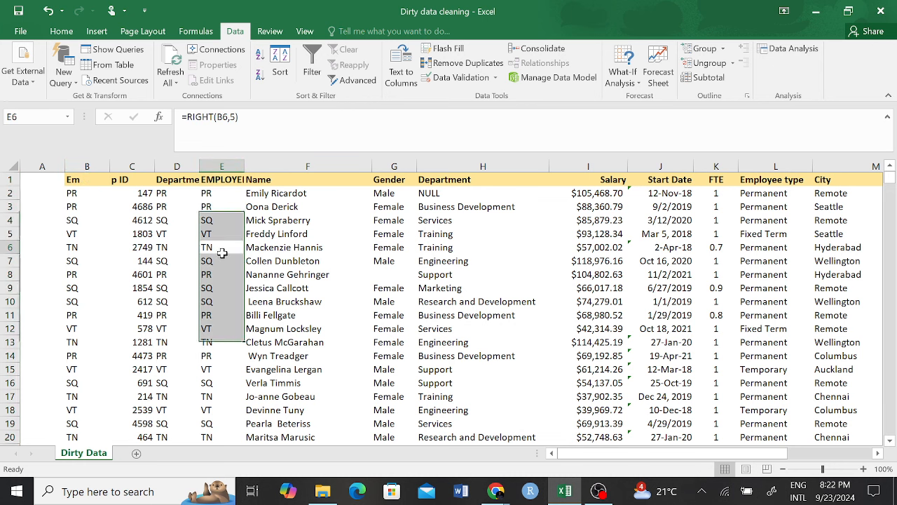
{"action": "key", "text": "Down"}
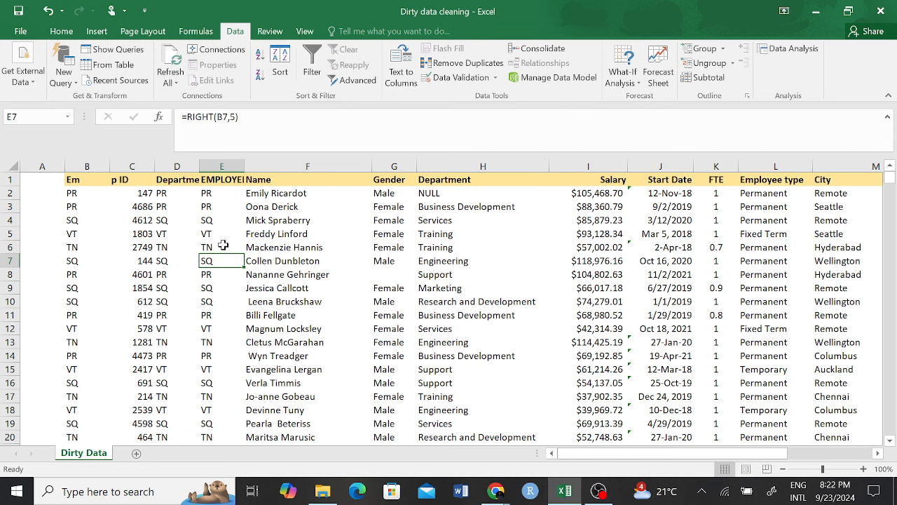
Step: Undo the Emp ID split and delete the empty column A
{"action": "key", "text": "ctrl+z"}
{"action": "left_click", "coordinate": [218, 176]}
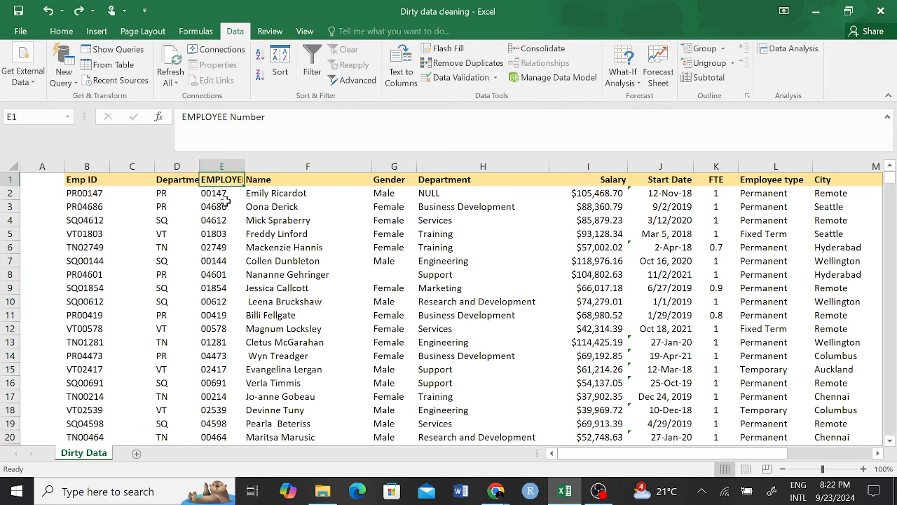
{"action": "key", "text": "ctrl+space"}
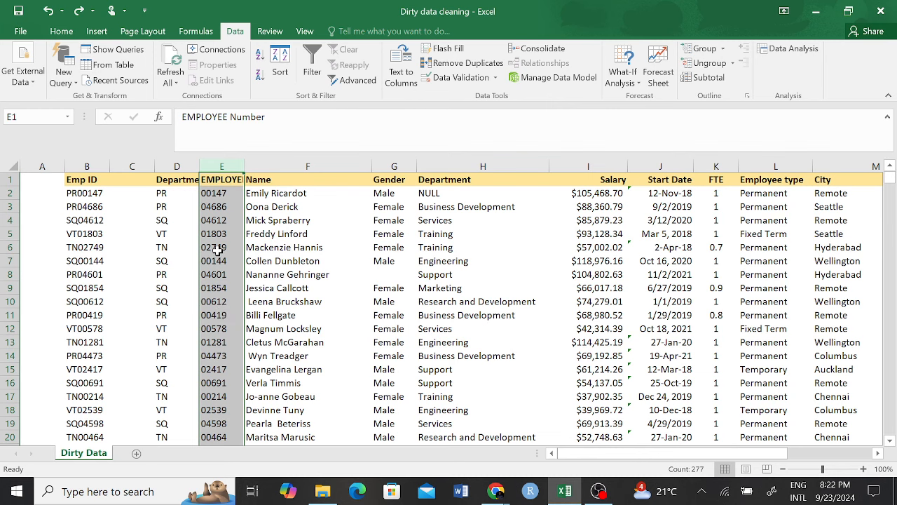
{"action": "left_click", "coordinate": [42, 167]}
{"action": "right_click", "coordinate": [54, 166]}
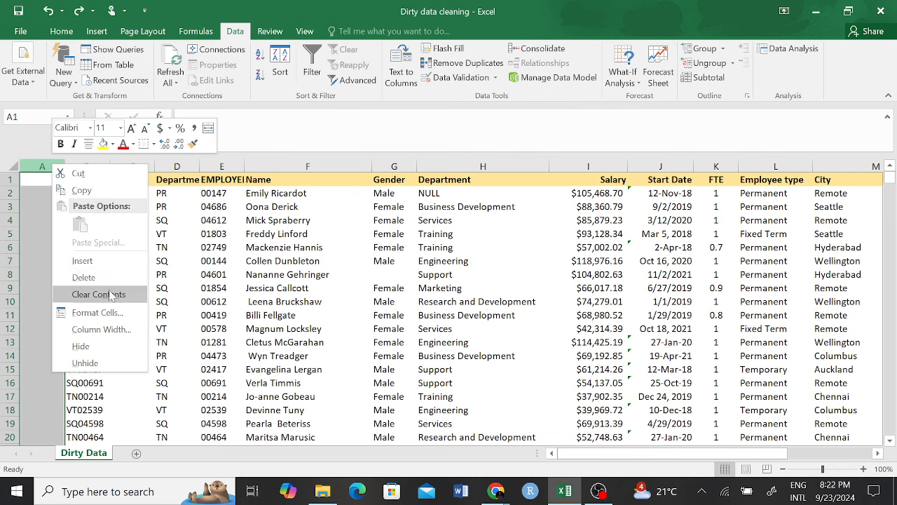
{"action": "left_click", "coordinate": [95, 277]}
Step: Try a fixed-width Text to Columns split on Emp ID, then cancel it without changing the sheet
{"action": "left_click", "coordinate": [401, 72]}
{"action": "left_click", "coordinate": [202, 234]}
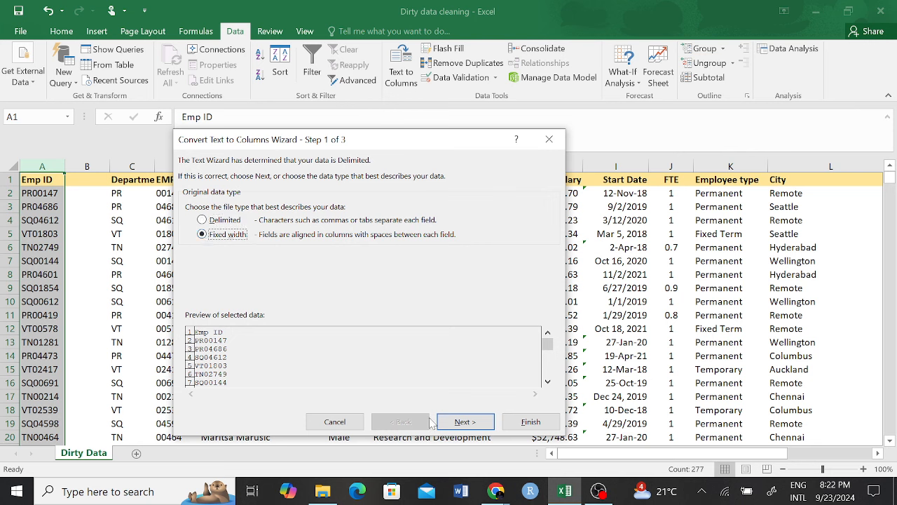
{"action": "left_click", "coordinate": [463, 422]}
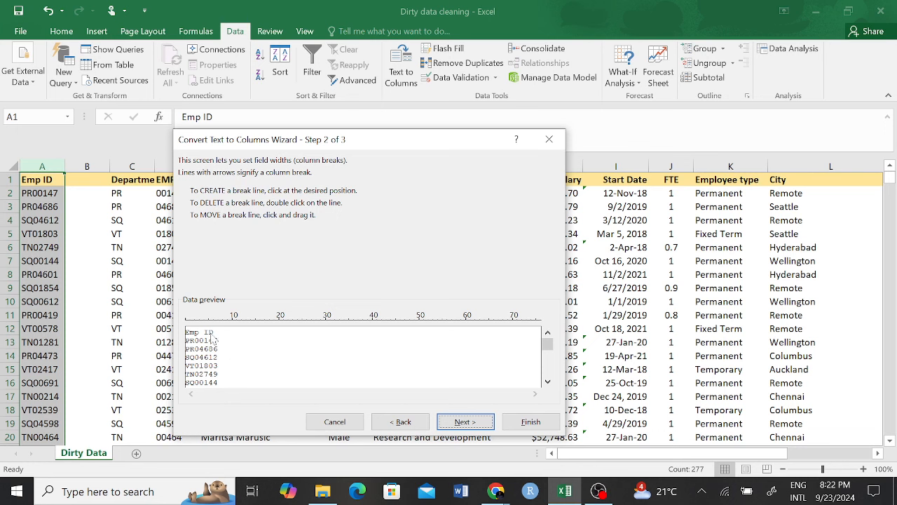
{"action": "left_click", "coordinate": [231, 354]}
{"action": "left_click_drag", "start_coordinate": [229, 355], "coordinate": [204, 356]}
{"action": "left_click", "coordinate": [335, 422]}
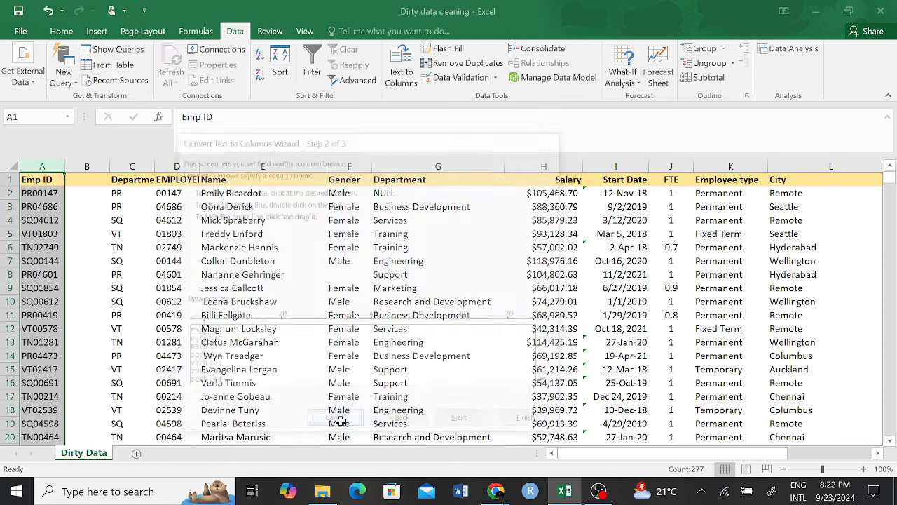
{"action": "left_click_drag", "start_coordinate": [132, 166], "coordinate": [177, 167]}
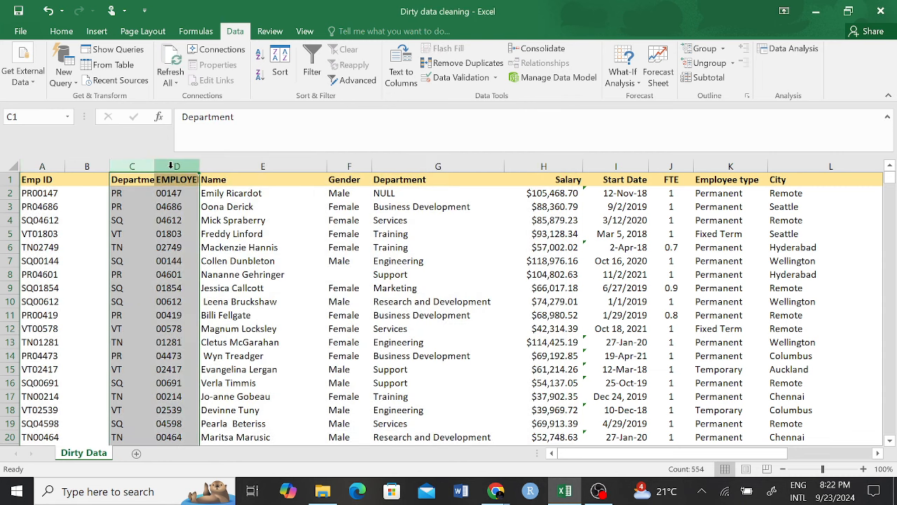
Step: Insert two blank columns after Emp ID
{"action": "right_click", "coordinate": [177, 168]}
{"action": "left_click", "coordinate": [201, 265]}
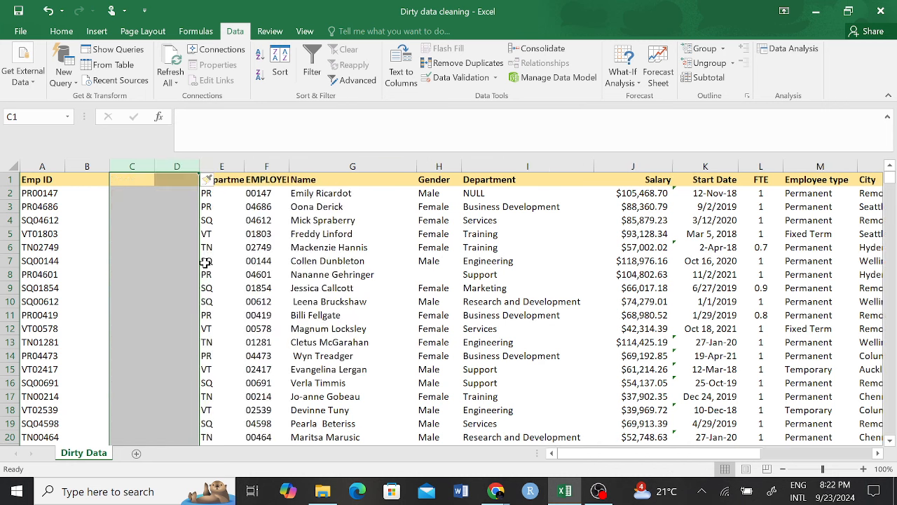
{"action": "left_click", "coordinate": [185, 343]}
{"action": "left_click", "coordinate": [44, 167]}
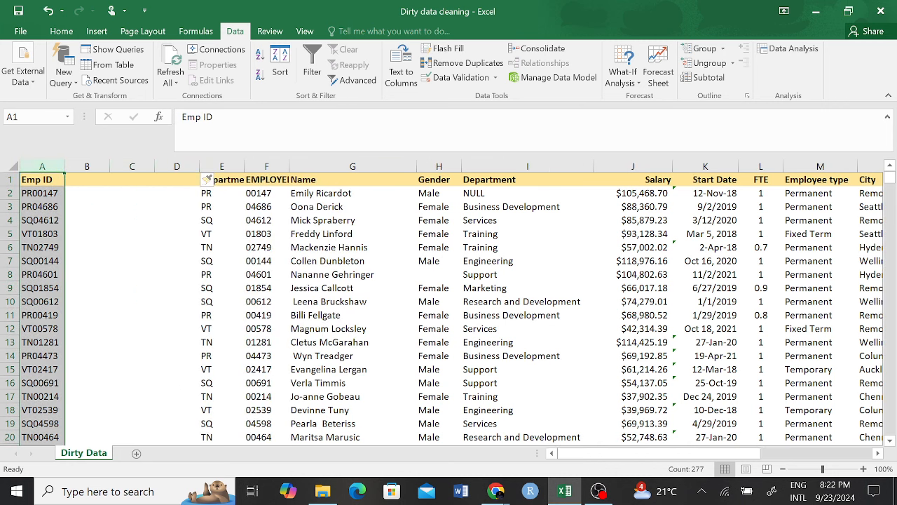
Step: Split Emp ID at a fixed width after two characters, sending results to column B and replacing data
{"action": "left_click", "coordinate": [401, 71]}
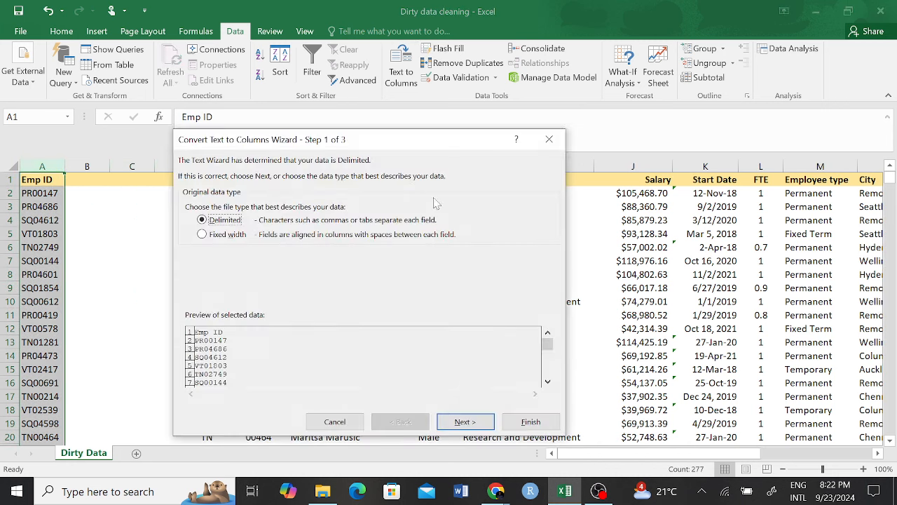
{"action": "left_click", "coordinate": [203, 235]}
{"action": "left_click", "coordinate": [471, 427]}
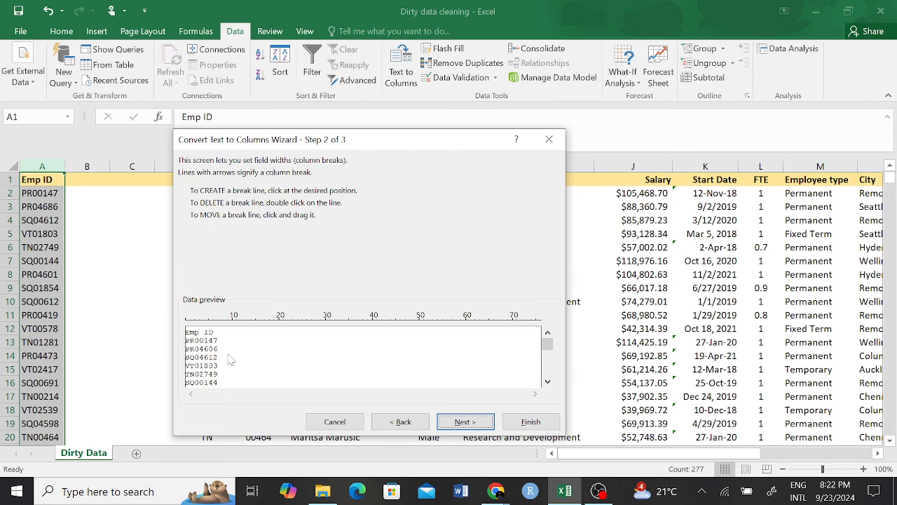
{"action": "left_click_drag", "start_coordinate": [216, 359], "coordinate": [195, 357]}
{"action": "left_click", "coordinate": [474, 425]}
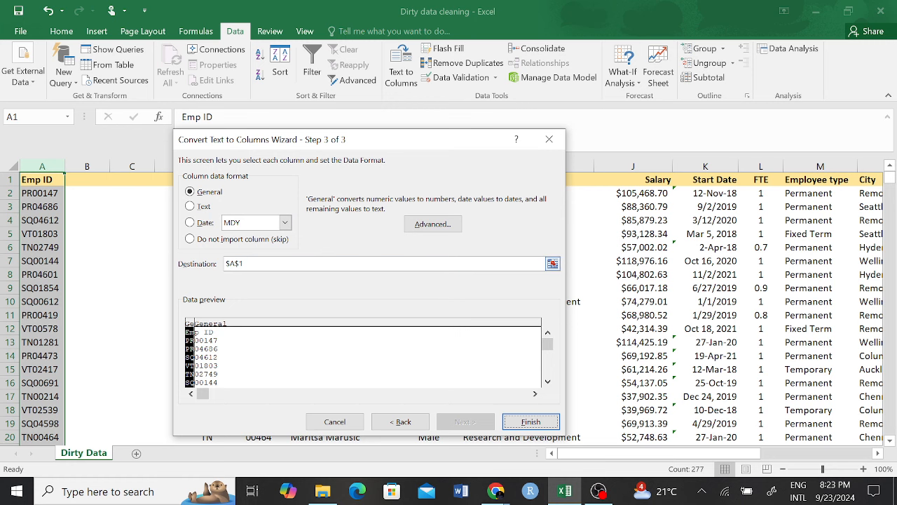
{"action": "left_click", "coordinate": [551, 266]}
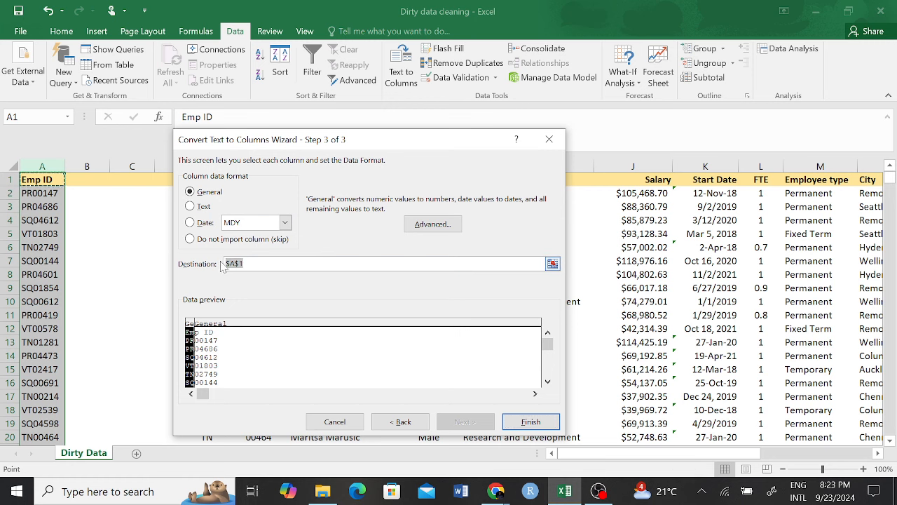
{"action": "left_click", "coordinate": [553, 264]}
{"action": "left_click", "coordinate": [104, 168]}
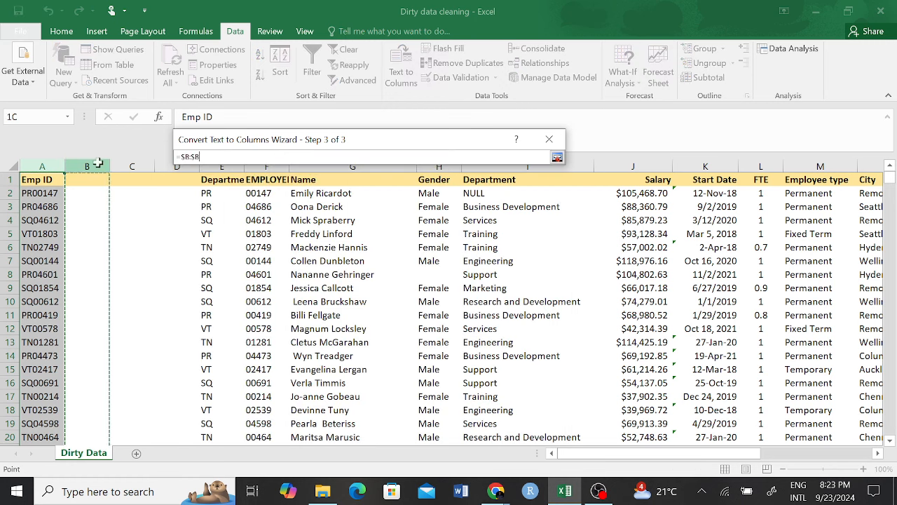
{"action": "key", "text": "Return"}
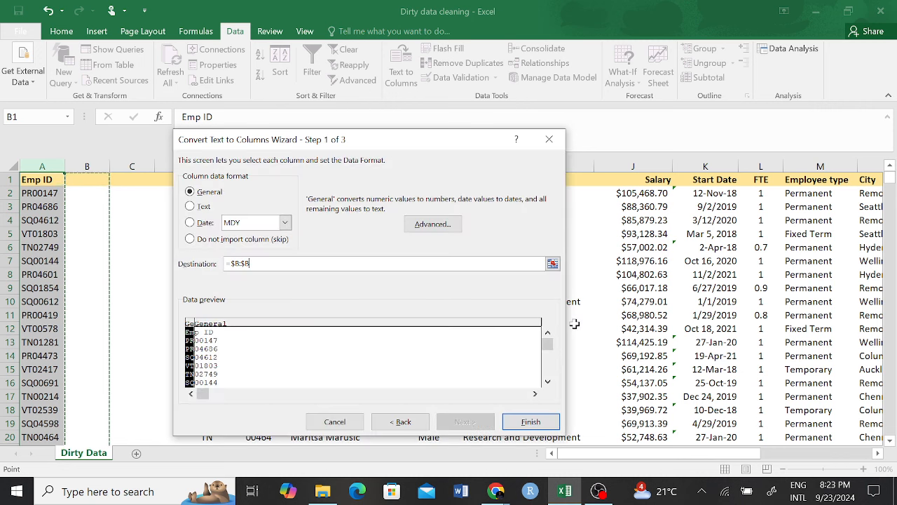
{"action": "left_click", "coordinate": [527, 423]}
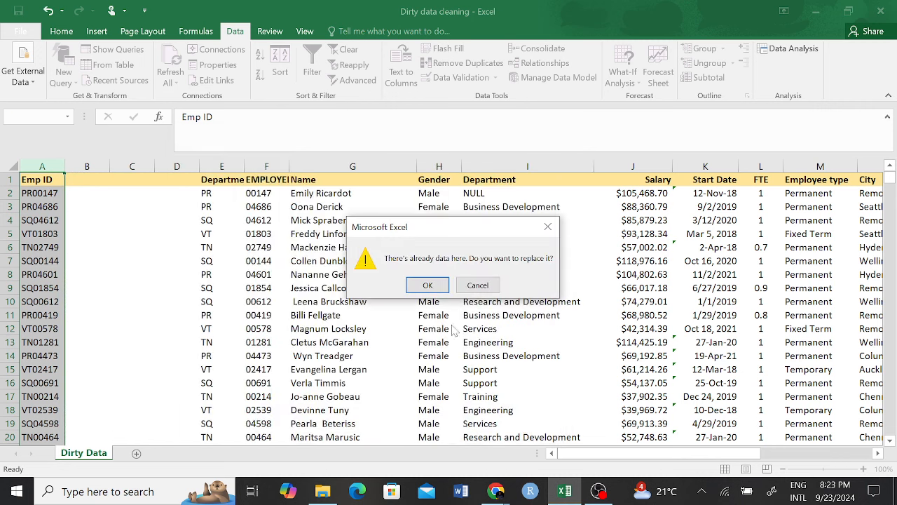
{"action": "left_click", "coordinate": [429, 285]}
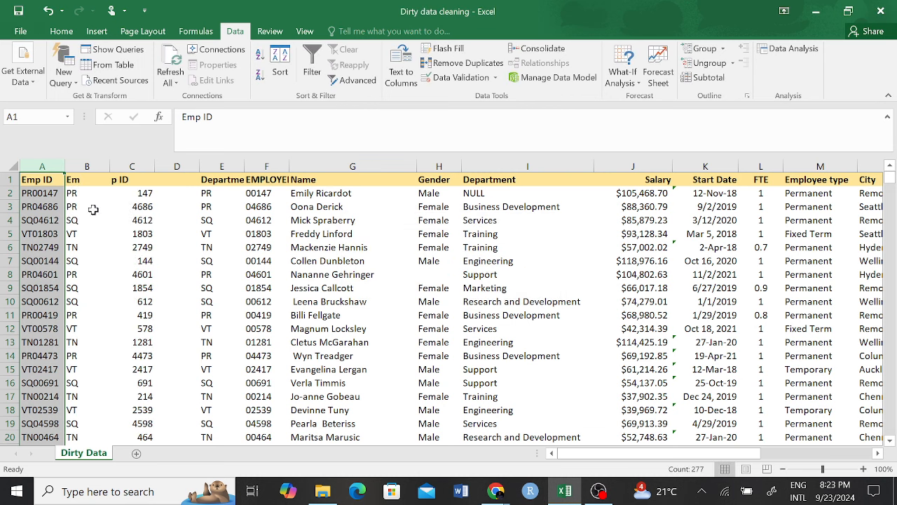
Step: Select columns B through D to review the new split results
{"action": "left_click", "coordinate": [140, 274]}
{"action": "left_click_drag", "start_coordinate": [86, 166], "coordinate": [149, 171]}
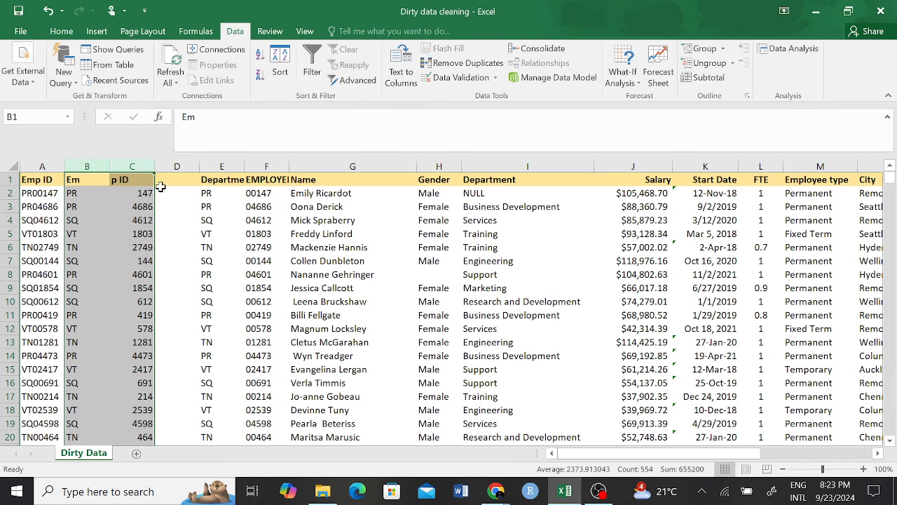
{"action": "left_click", "coordinate": [202, 290]}
{"action": "left_click_drag", "start_coordinate": [84, 165], "coordinate": [135, 163]}
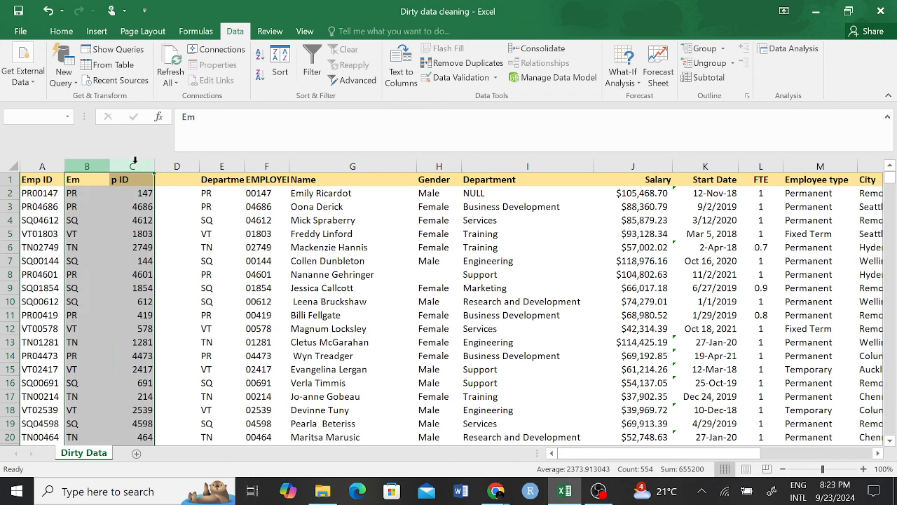
{"action": "left_click_drag", "start_coordinate": [80, 166], "coordinate": [127, 171]}
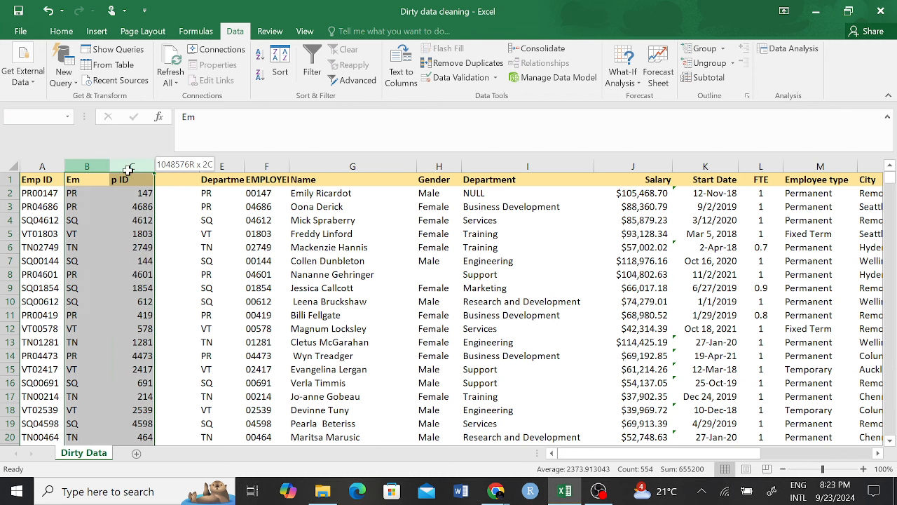
{"action": "left_click", "coordinate": [160, 248]}
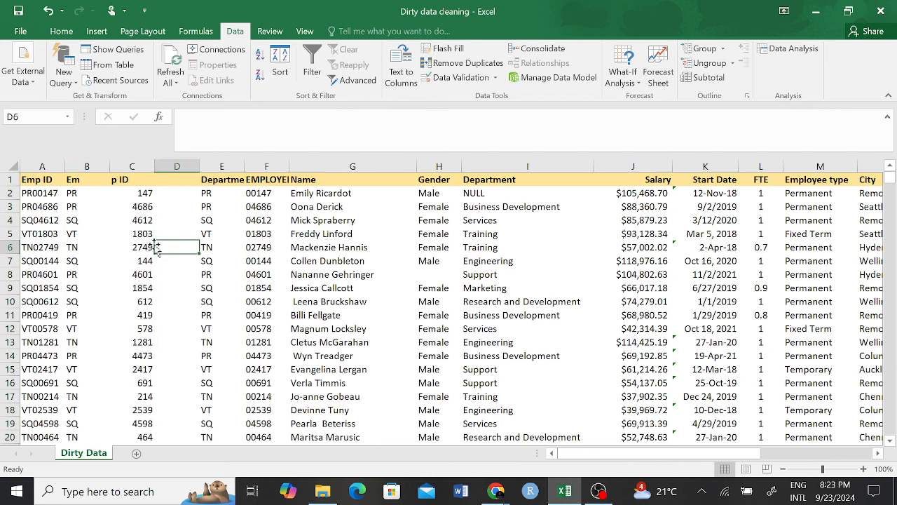
{"action": "left_click_drag", "start_coordinate": [176, 195], "coordinate": [180, 280]}
{"action": "left_click", "coordinate": [176, 195]}
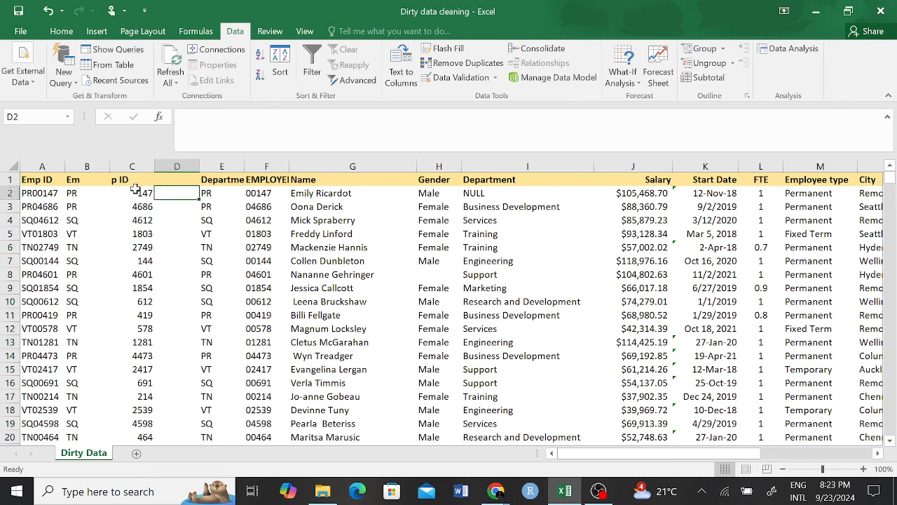
{"action": "left_click_drag", "start_coordinate": [83, 163], "coordinate": [156, 168]}
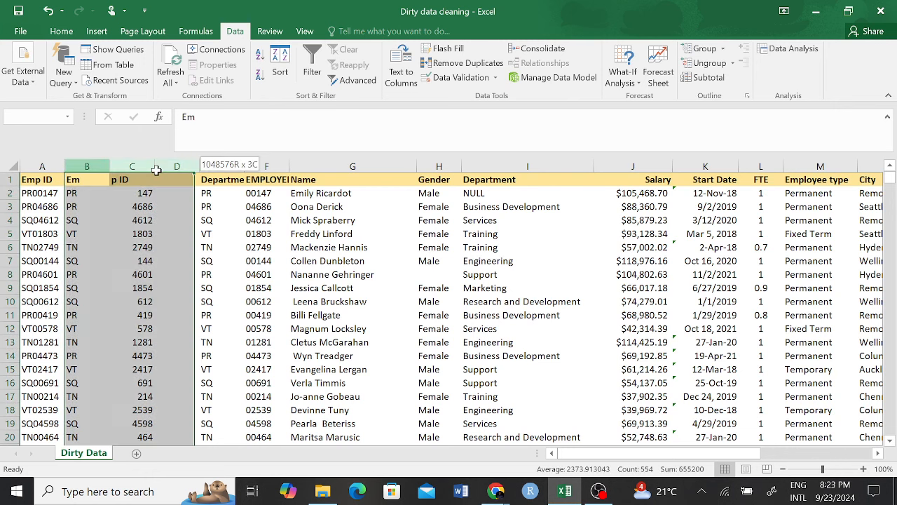
{"action": "left_click", "coordinate": [143, 221]}
Step: Clear the leftover 'p ID' header in C1 so it is empty
{"action": "left_click", "coordinate": [117, 180]}
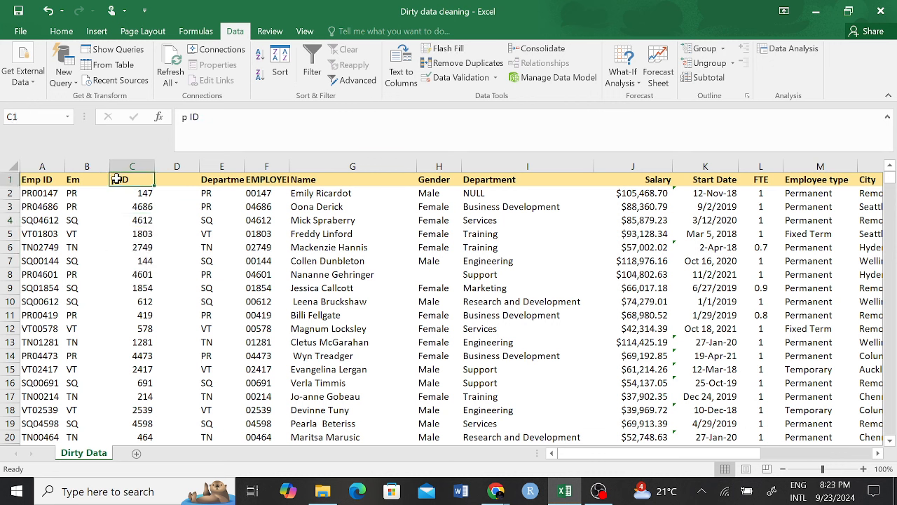
{"action": "type", "text": "E"}
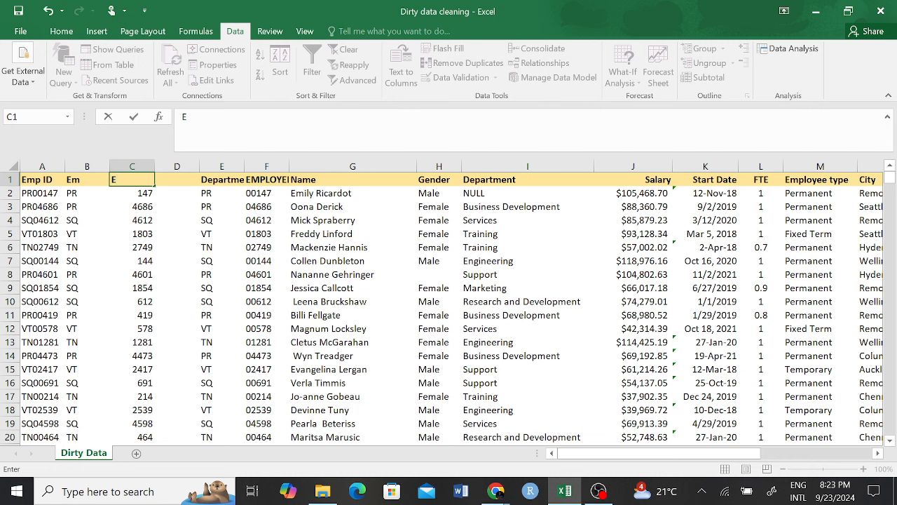
{"action": "key", "text": "BackSpace"}
{"action": "left_click", "coordinate": [145, 257]}
Step: Inspect the number 147 in C2 and the formulas in F2 and E5
{"action": "left_click", "coordinate": [140, 194]}
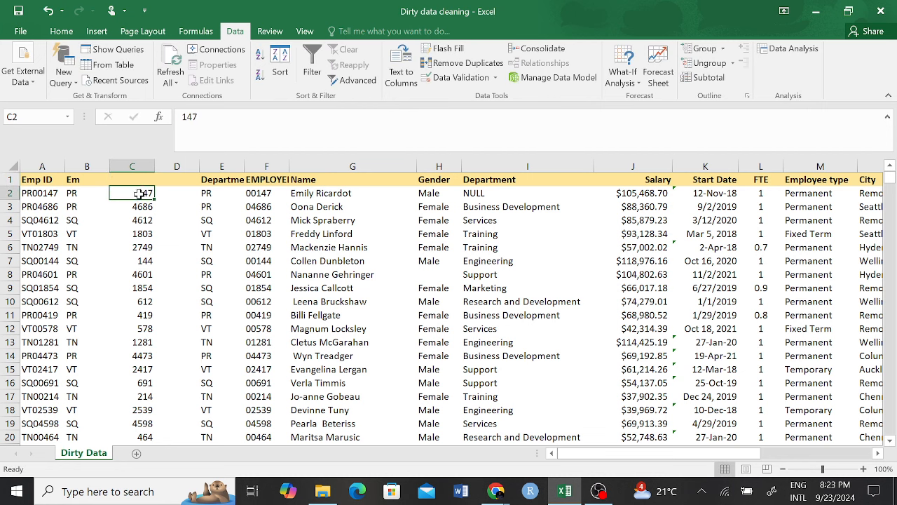
{"action": "left_click", "coordinate": [184, 140]}
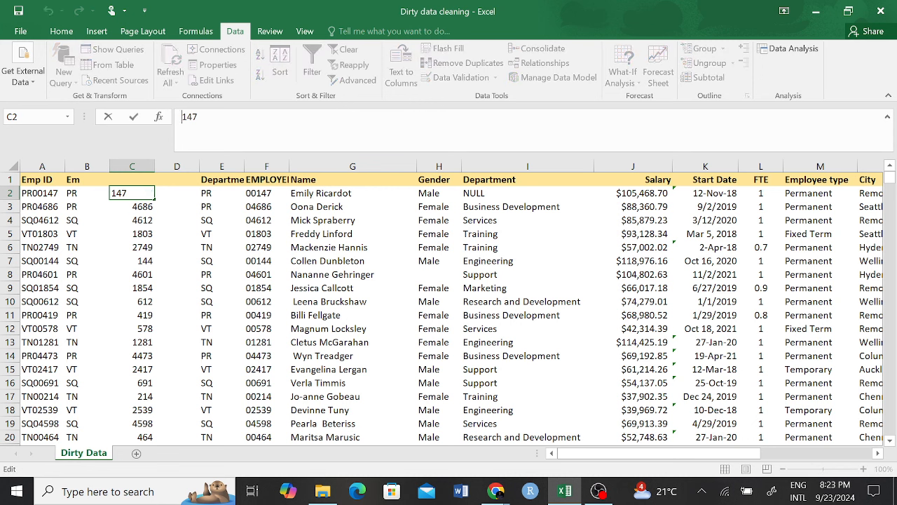
{"action": "left_click", "coordinate": [250, 197]}
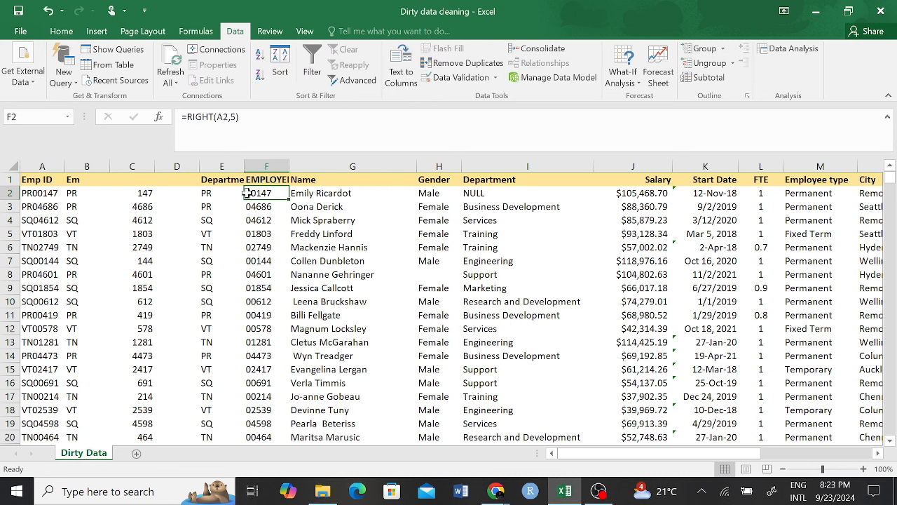
{"action": "left_click_drag", "start_coordinate": [241, 248], "coordinate": [249, 248]}
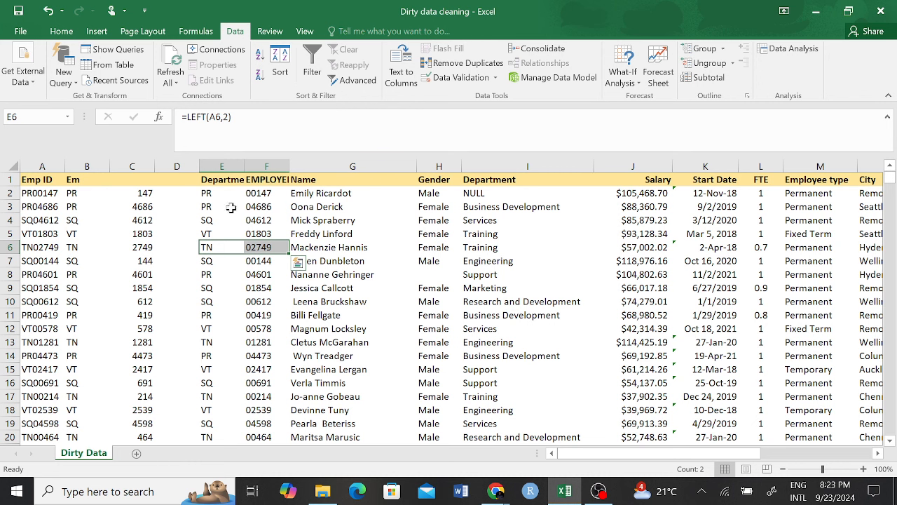
{"action": "left_click", "coordinate": [225, 236]}
{"action": "left_click", "coordinate": [142, 193]}
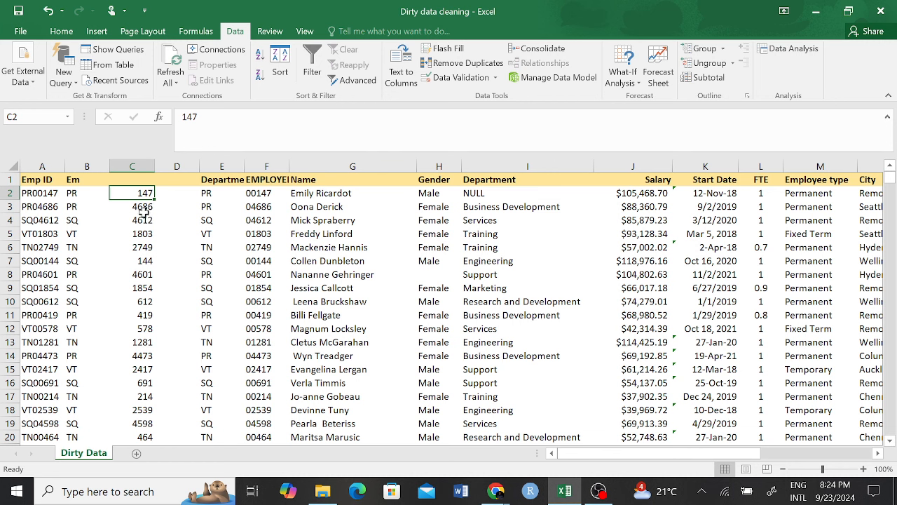
{"action": "left_click_drag", "start_coordinate": [87, 166], "coordinate": [147, 166]}
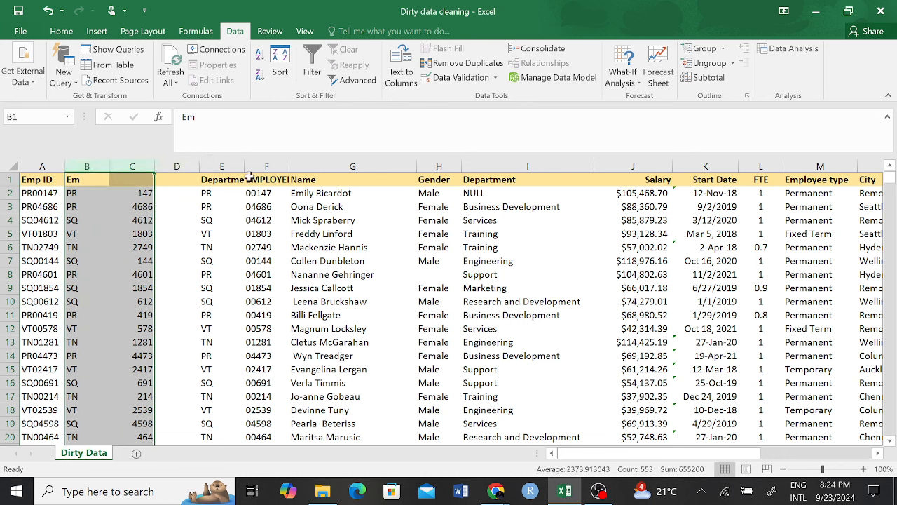
Step: Delete the helper columns C through E
{"action": "left_click", "coordinate": [211, 288]}
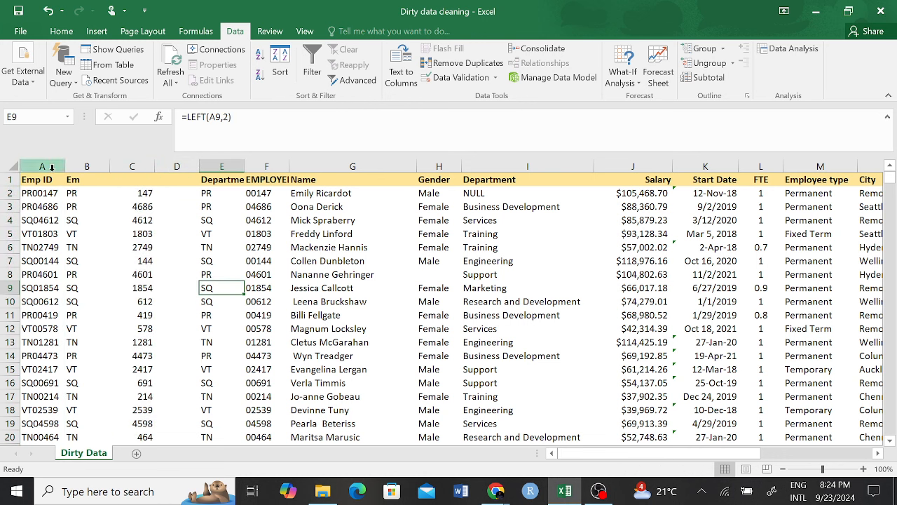
{"action": "left_click_drag", "start_coordinate": [216, 164], "coordinate": [132, 162]}
{"action": "right_click", "coordinate": [134, 166]}
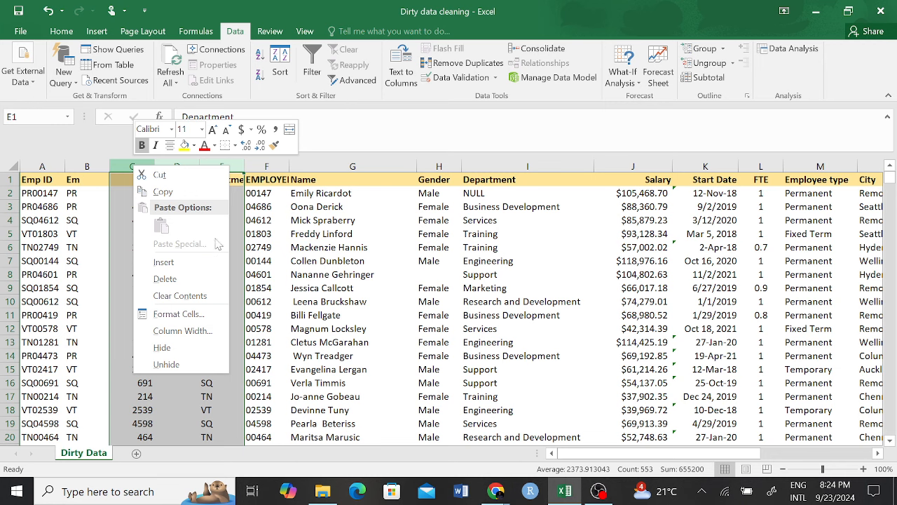
{"action": "left_click", "coordinate": [191, 279]}
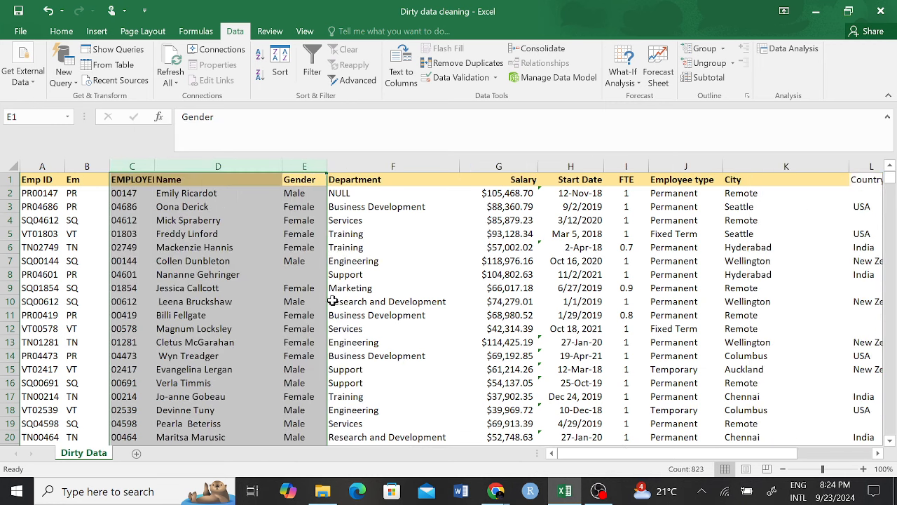
{"action": "left_click", "coordinate": [330, 300]}
Step: Delete the Em prefix column B so EMPLOYEE numbers follow Emp ID
{"action": "left_click", "coordinate": [78, 166]}
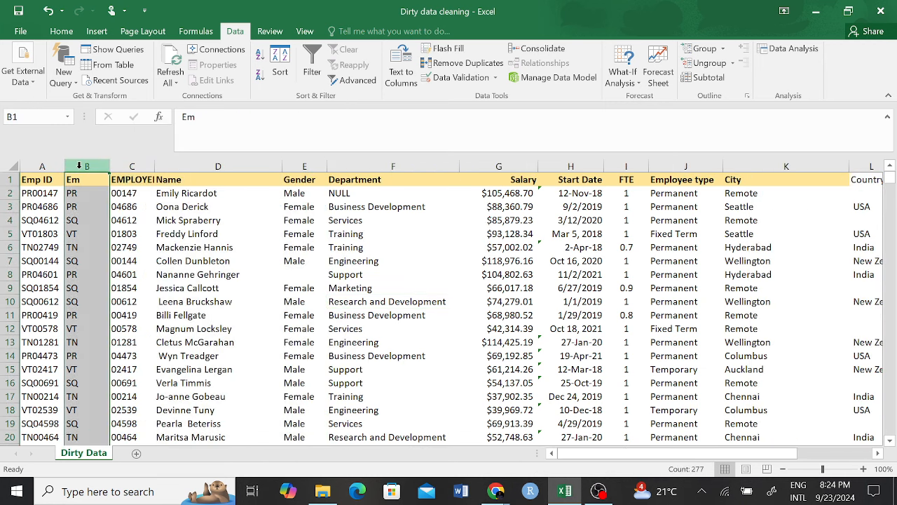
{"action": "right_click", "coordinate": [78, 165]}
{"action": "left_click", "coordinate": [133, 279]}
{"action": "left_click", "coordinate": [175, 261]}
{"action": "scroll", "coordinate": [556, 265], "scroll_direction": "right", "scroll_amount": 2}
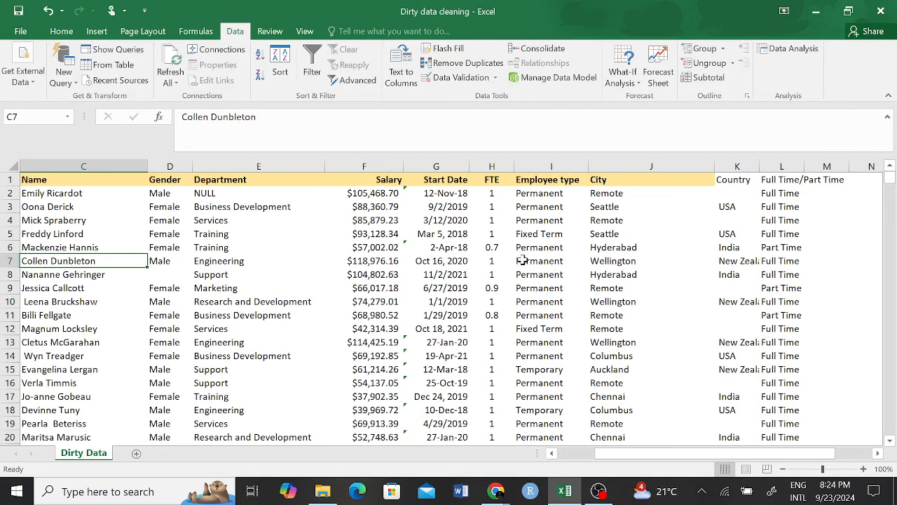
{"action": "scroll", "coordinate": [352, 254], "scroll_direction": "left", "scroll_amount": 3}
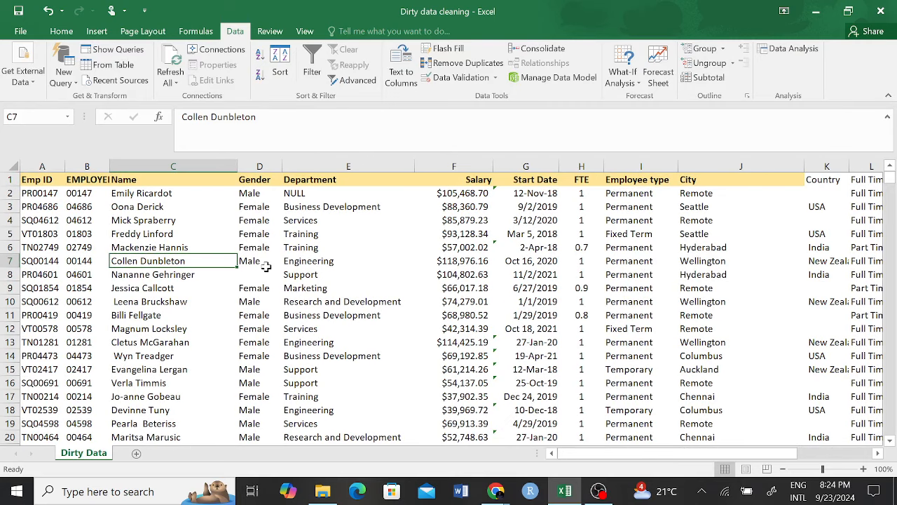
{"action": "left_click", "coordinate": [251, 274]}
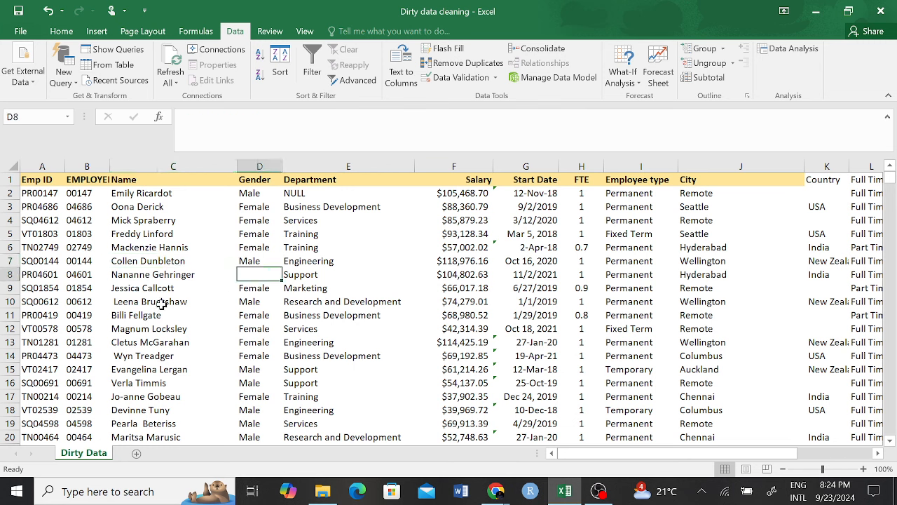
{"action": "left_click", "coordinate": [140, 286]}
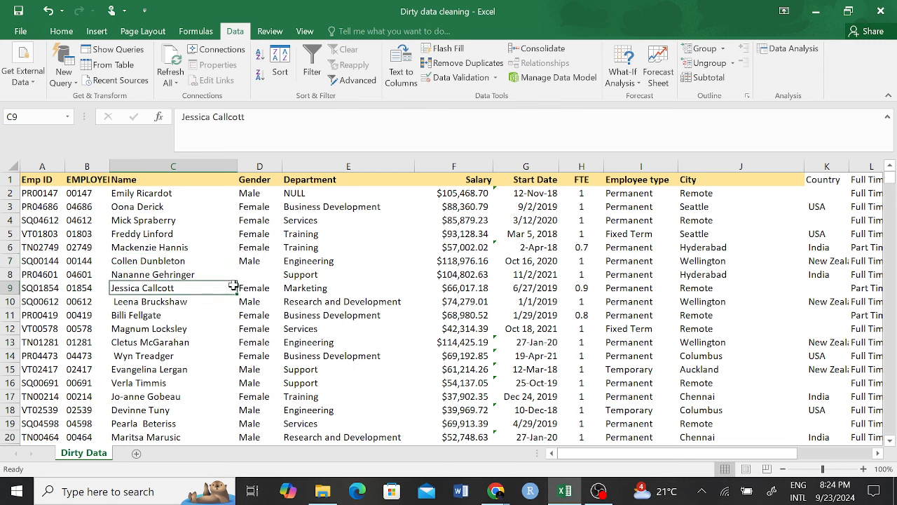
{"action": "left_click", "coordinate": [232, 237]}
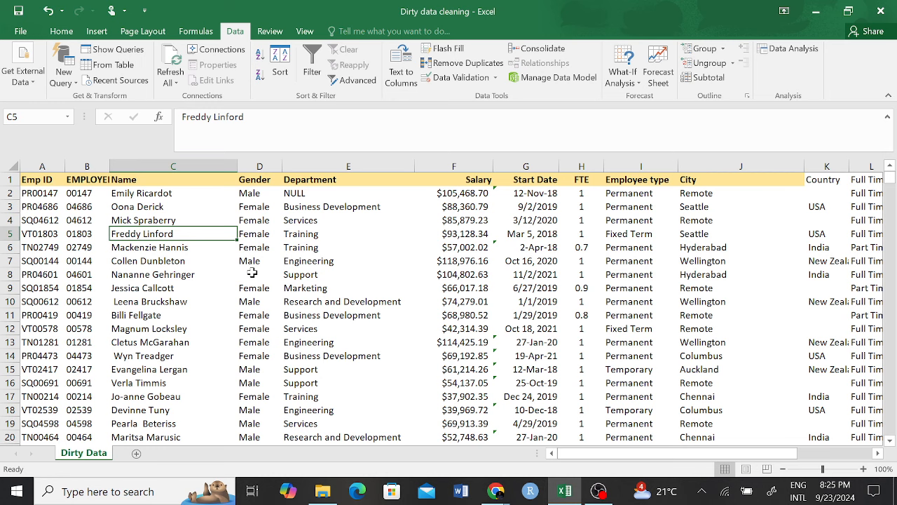
{"action": "left_click", "coordinate": [598, 490]}
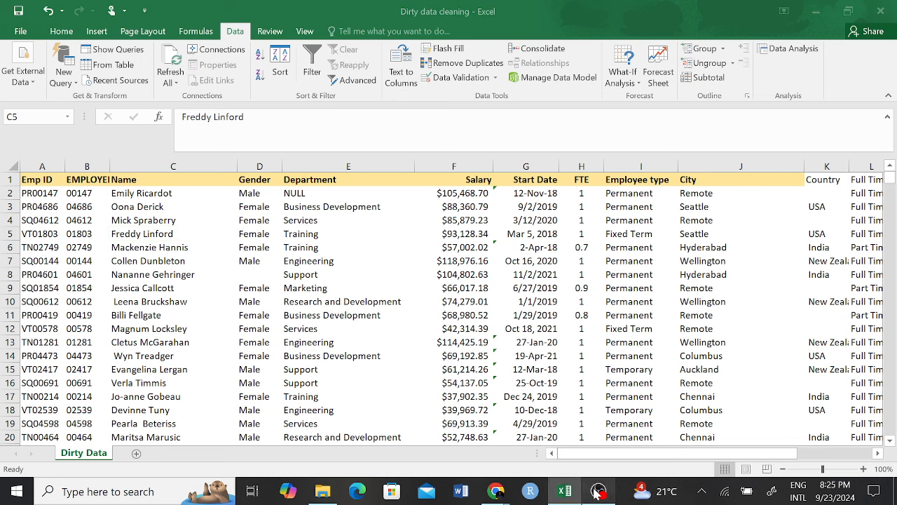